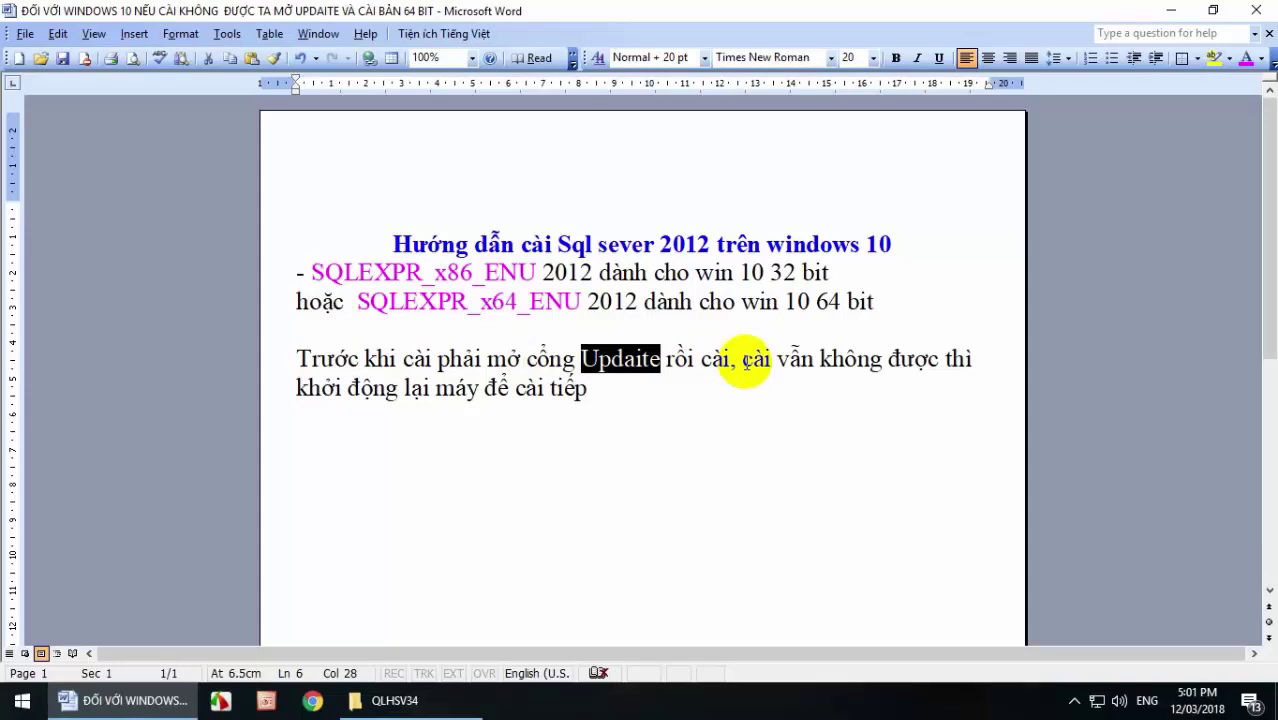
Highlight 'Updaite' and the phrase 'cài vẫn không được thì' in the Word notes.
left_click(741, 358)
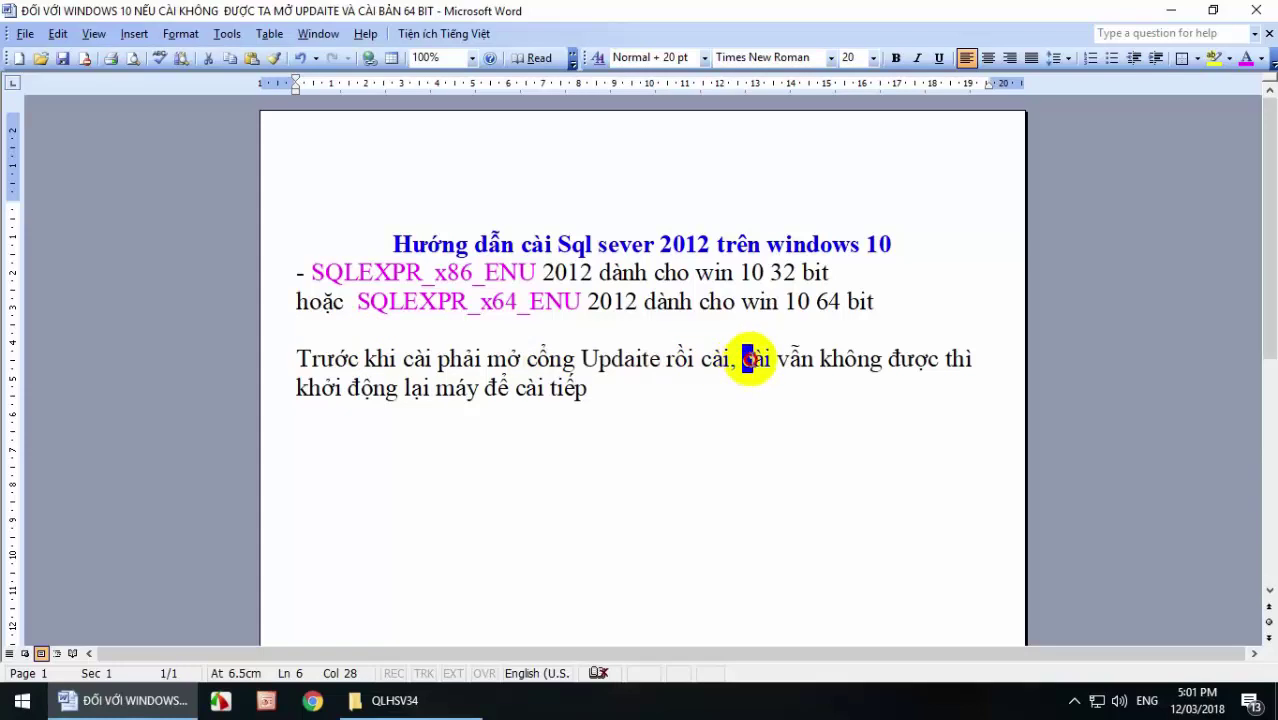
double_click(590, 360)
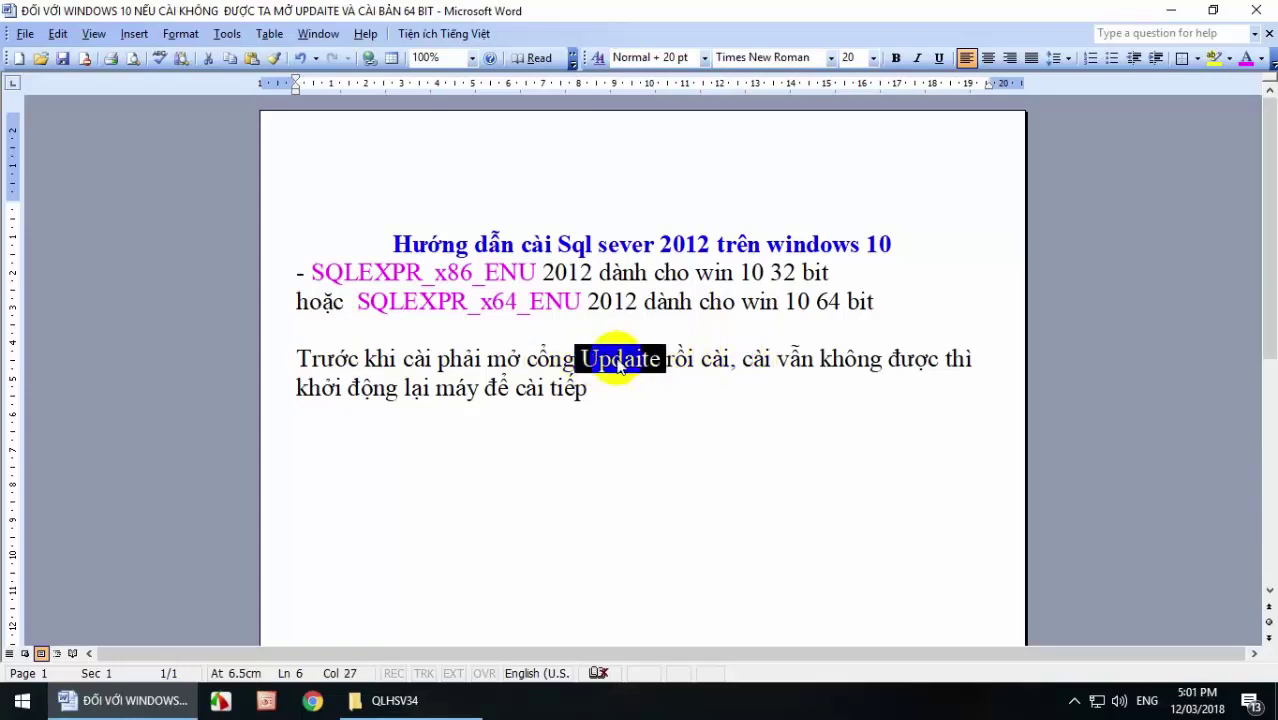
left_click(741, 358)
left_click_drag(741, 358, 958, 368)
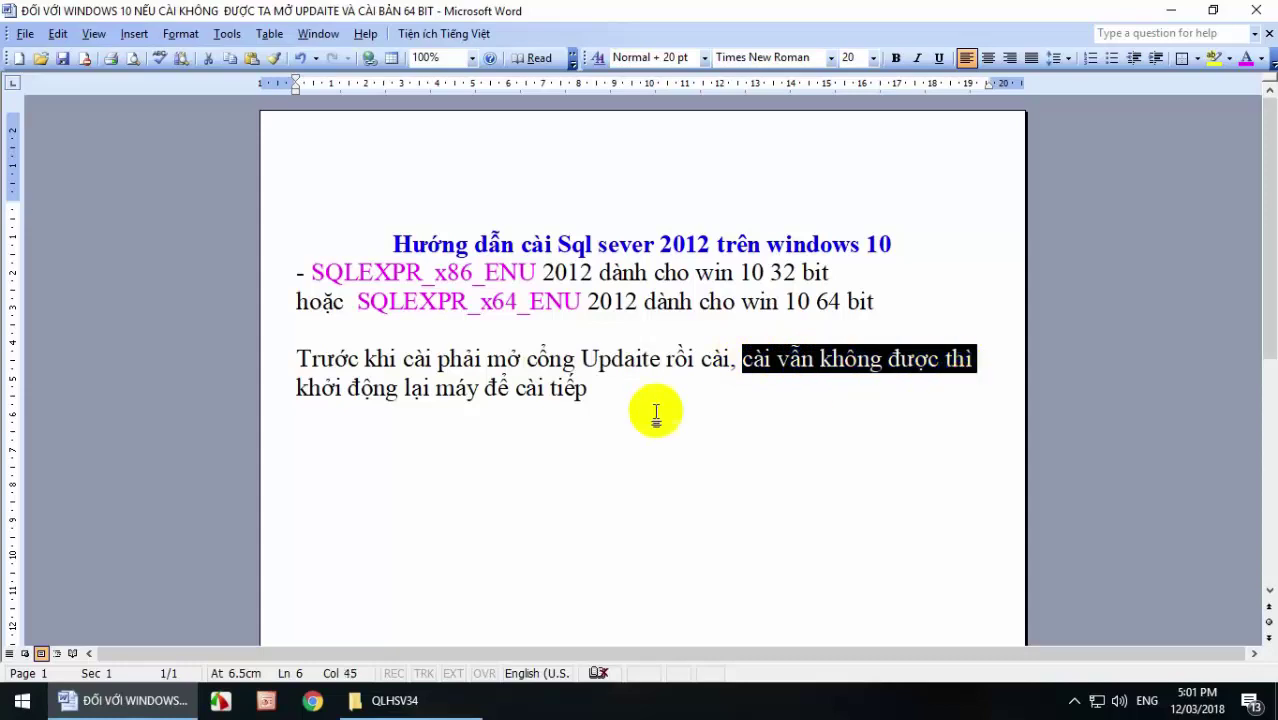
left_click(603, 395)
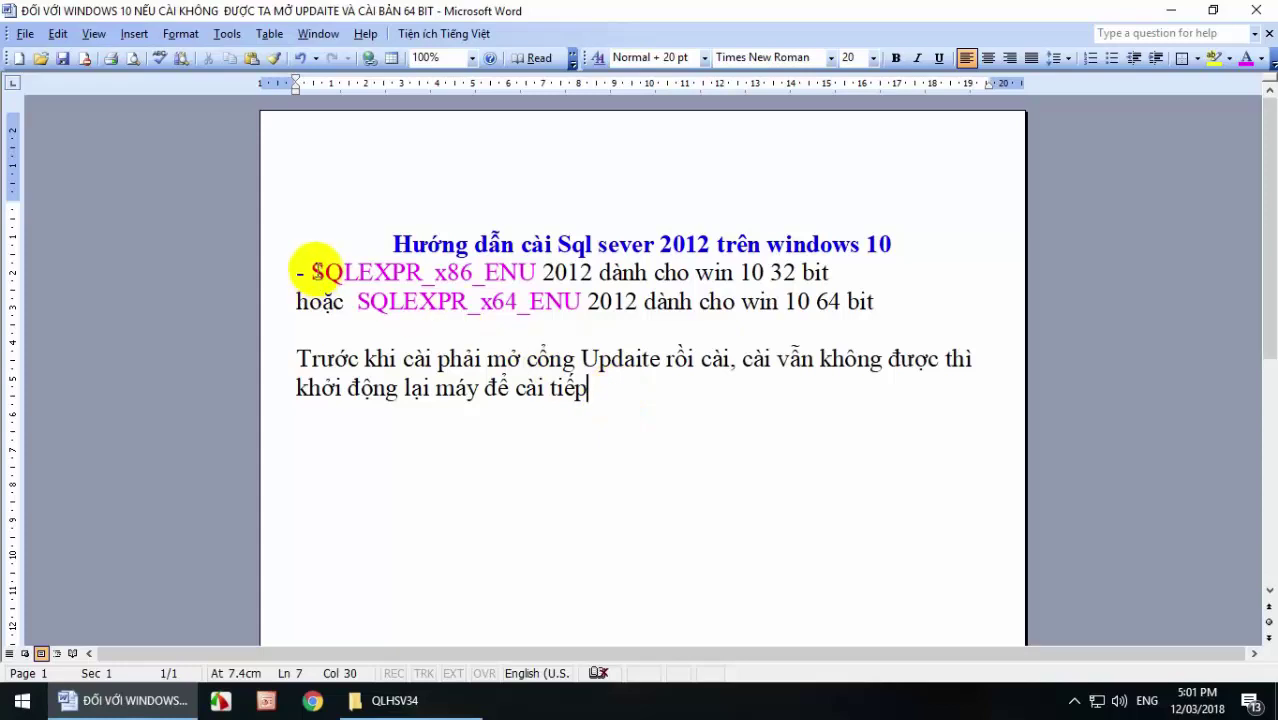
Point out the installer name SQLEXPR_x86_ENU, then switch to the QLHSV34 folder.
left_click_drag(310, 270, 508, 292)
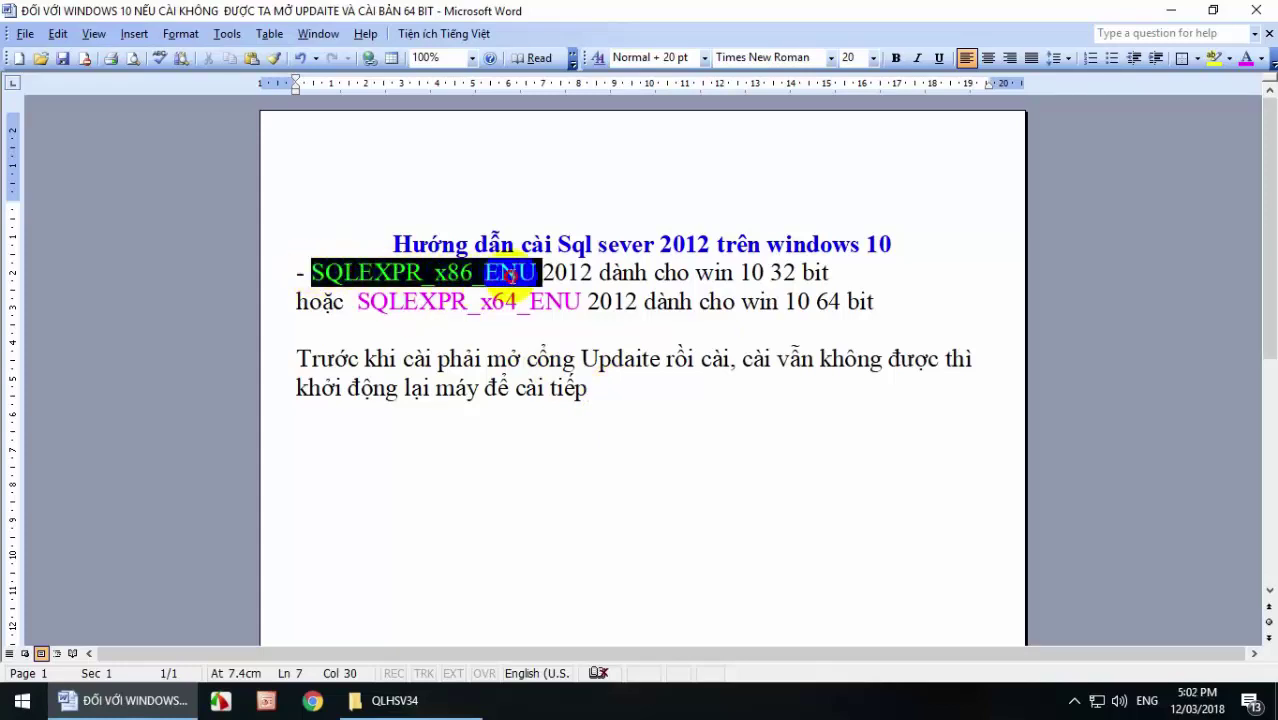
left_click(446, 272)
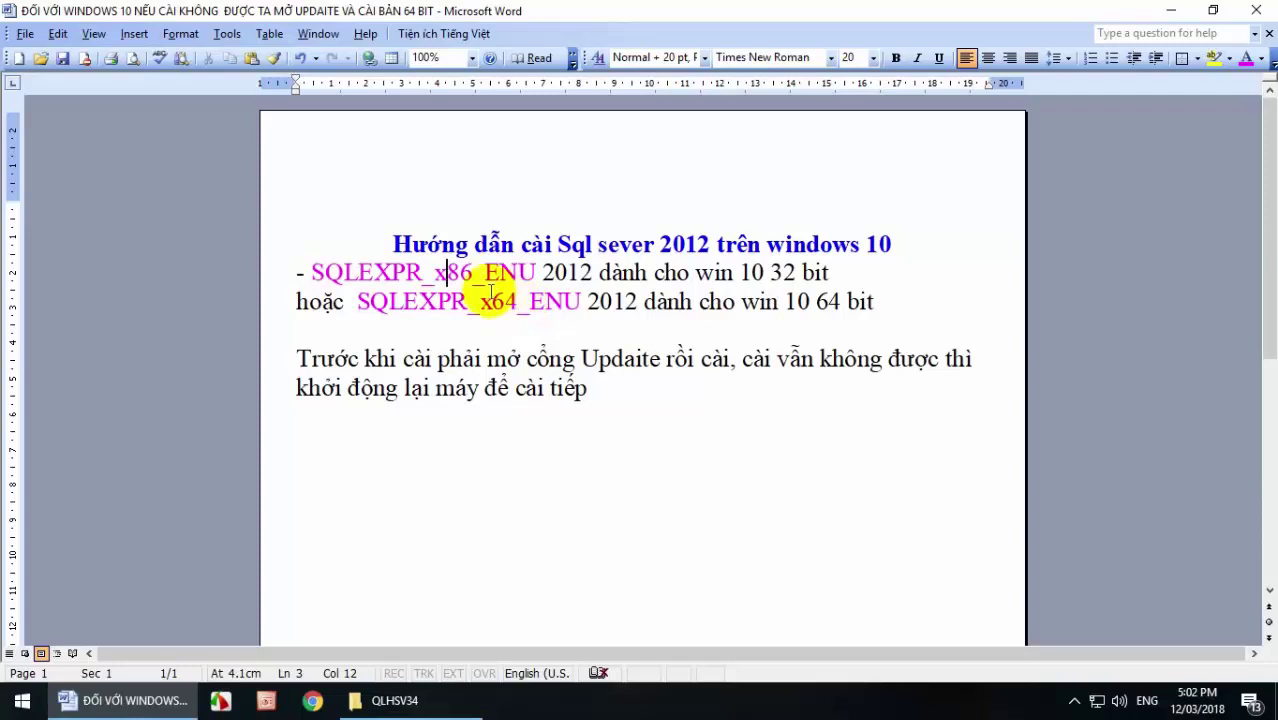
left_click(445, 700)
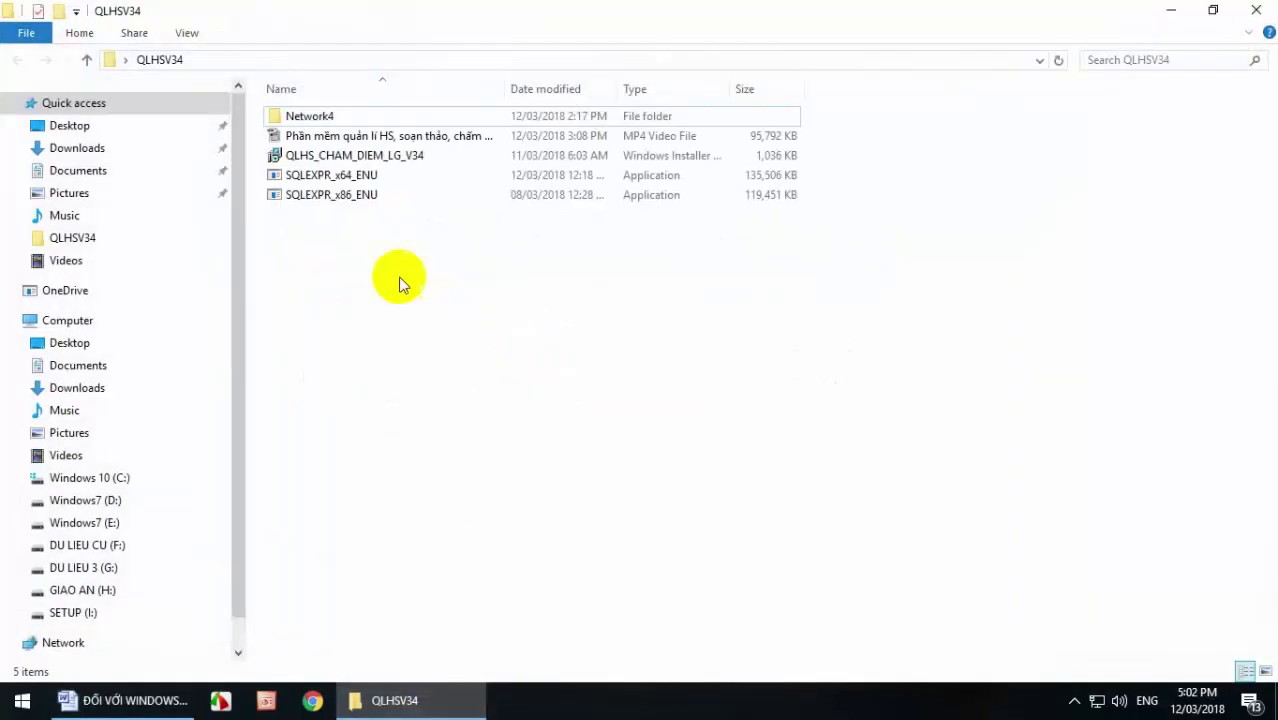
Select the SQLEXPR_x64_ENU and SQLEXPR_x86_ENU installers, then minimize the QLHSV34 window.
left_click(322, 180)
left_click(322, 198)
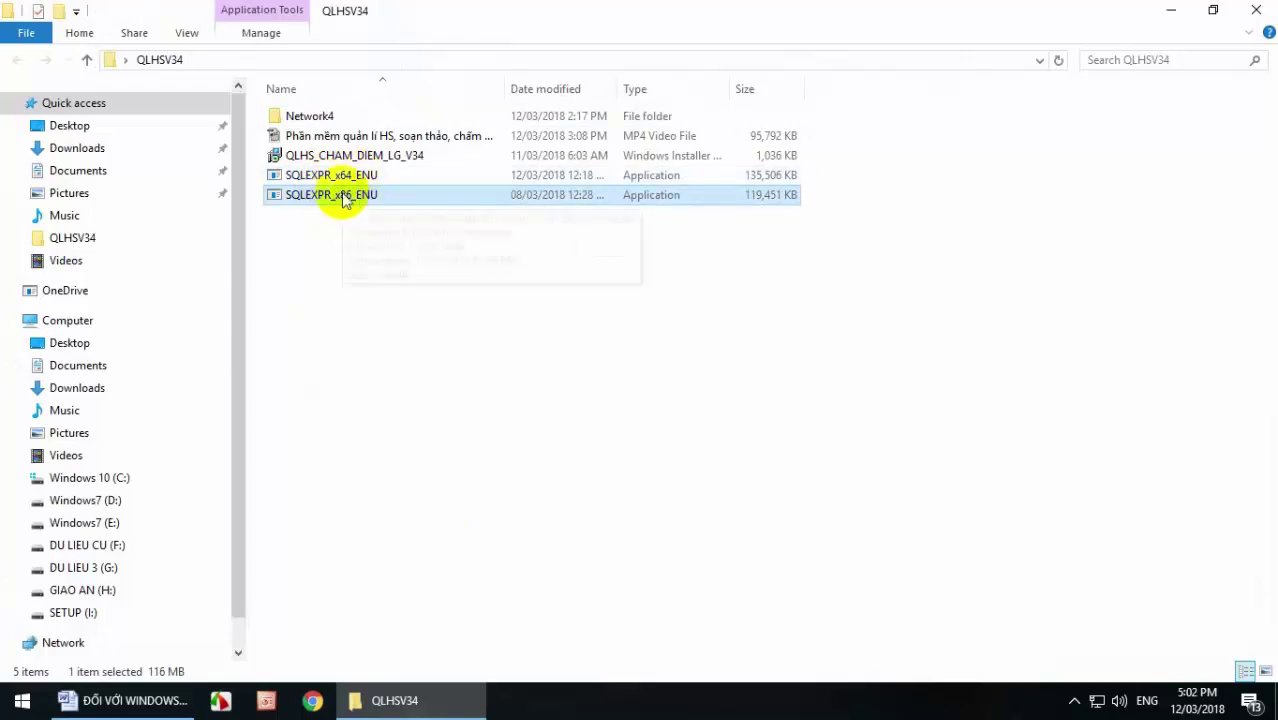
left_click(1174, 12)
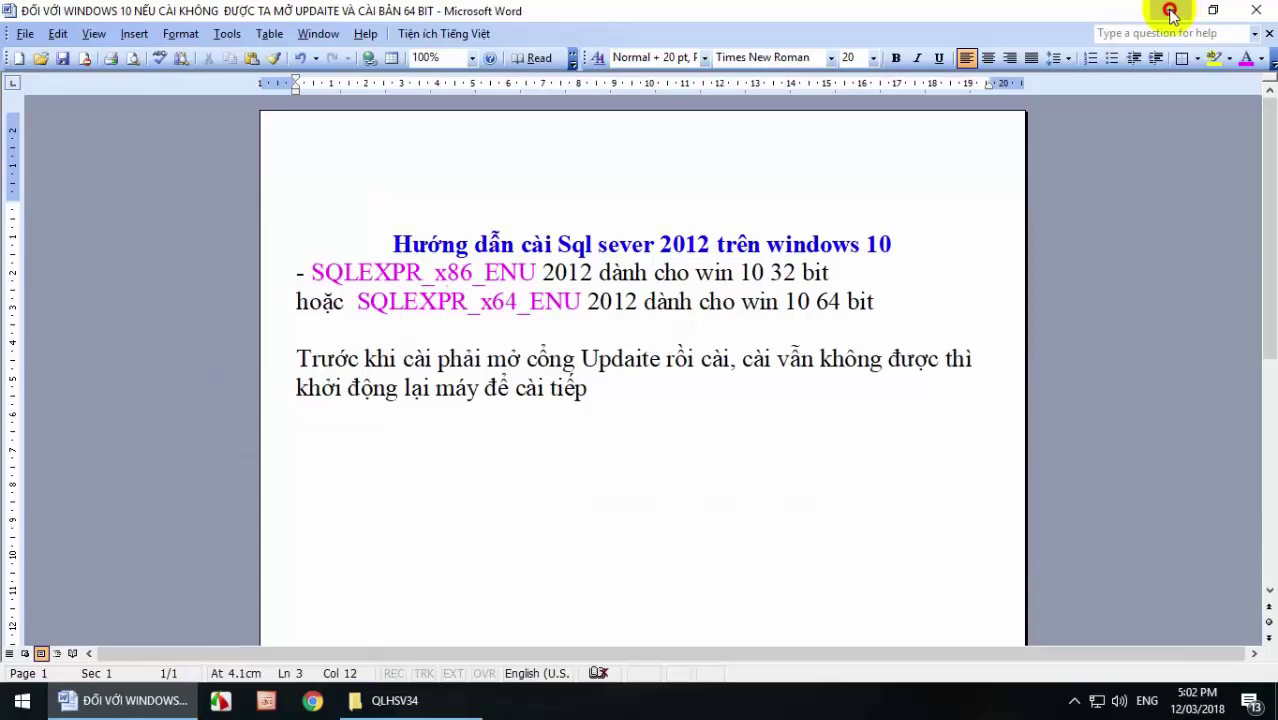
left_click(1172, 16)
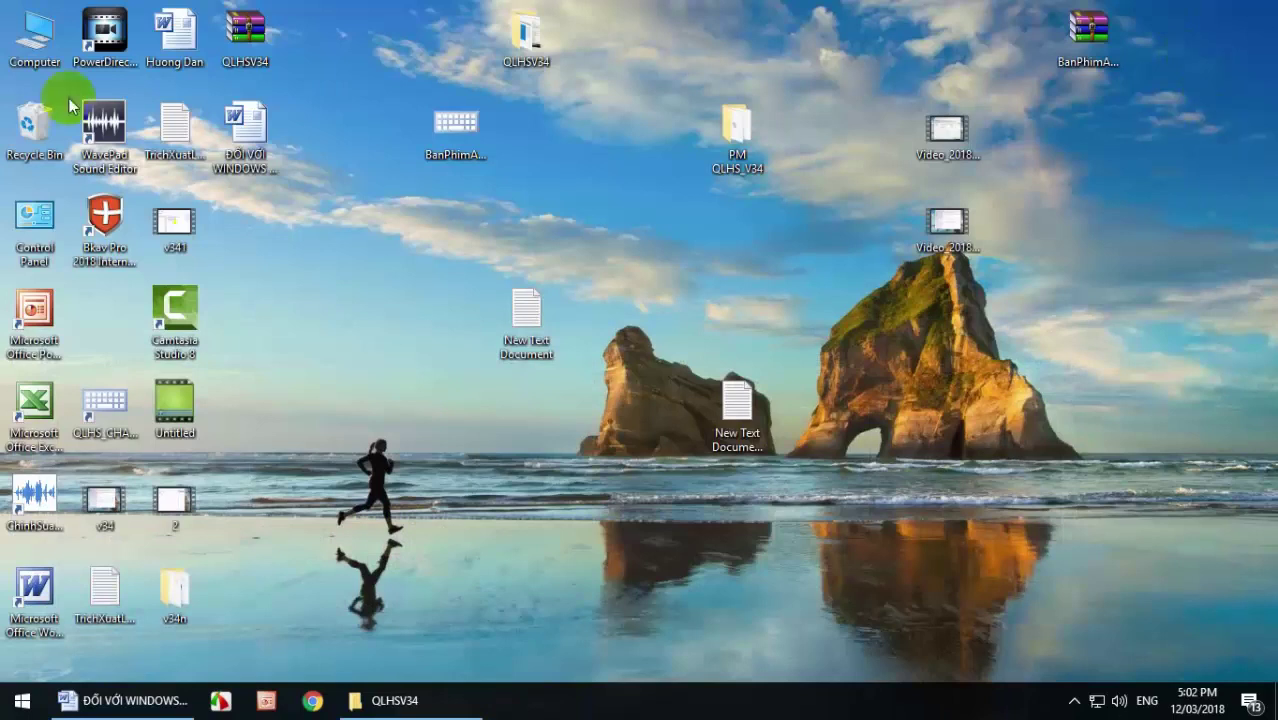
left_click(40, 38)
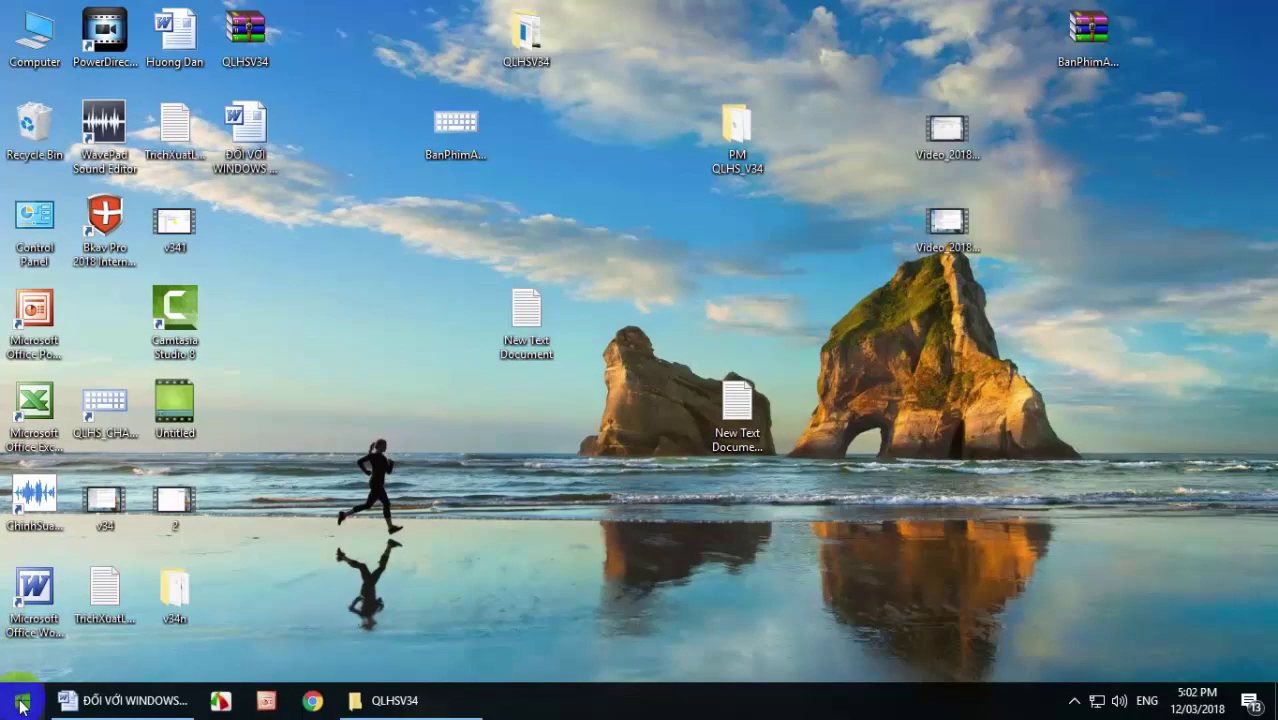
right_click(22, 705)
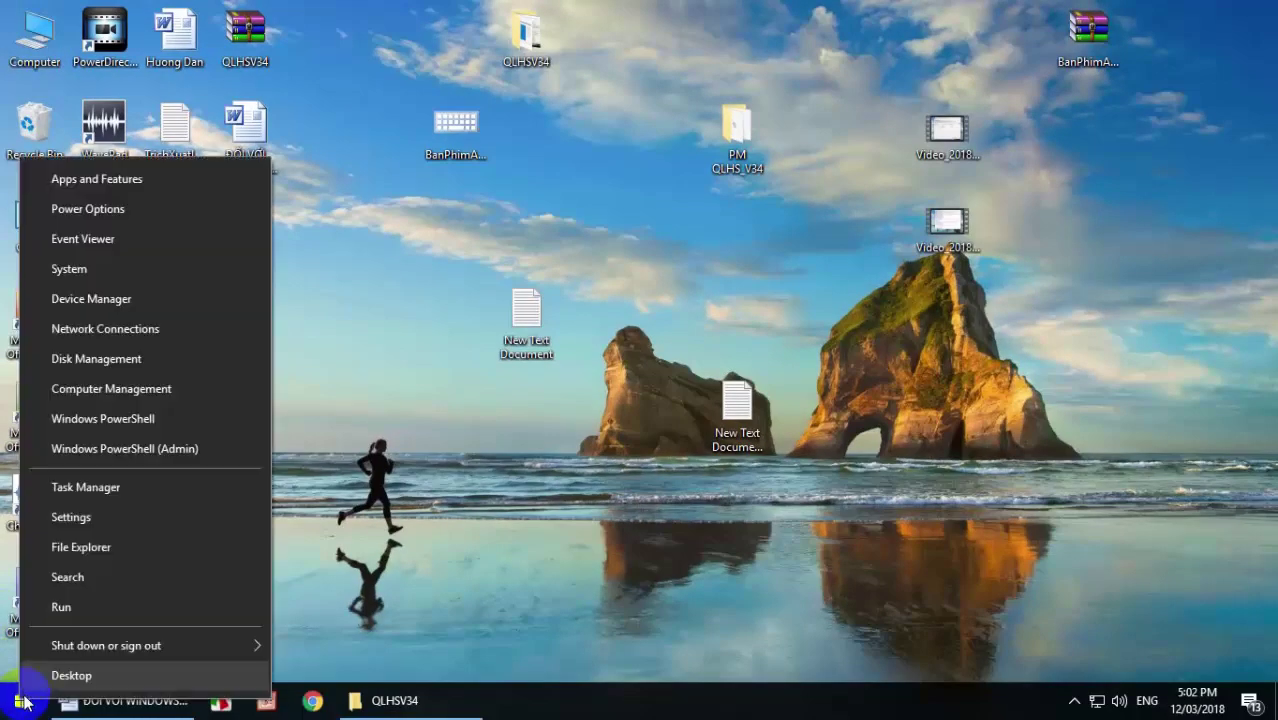
left_click(78, 577)
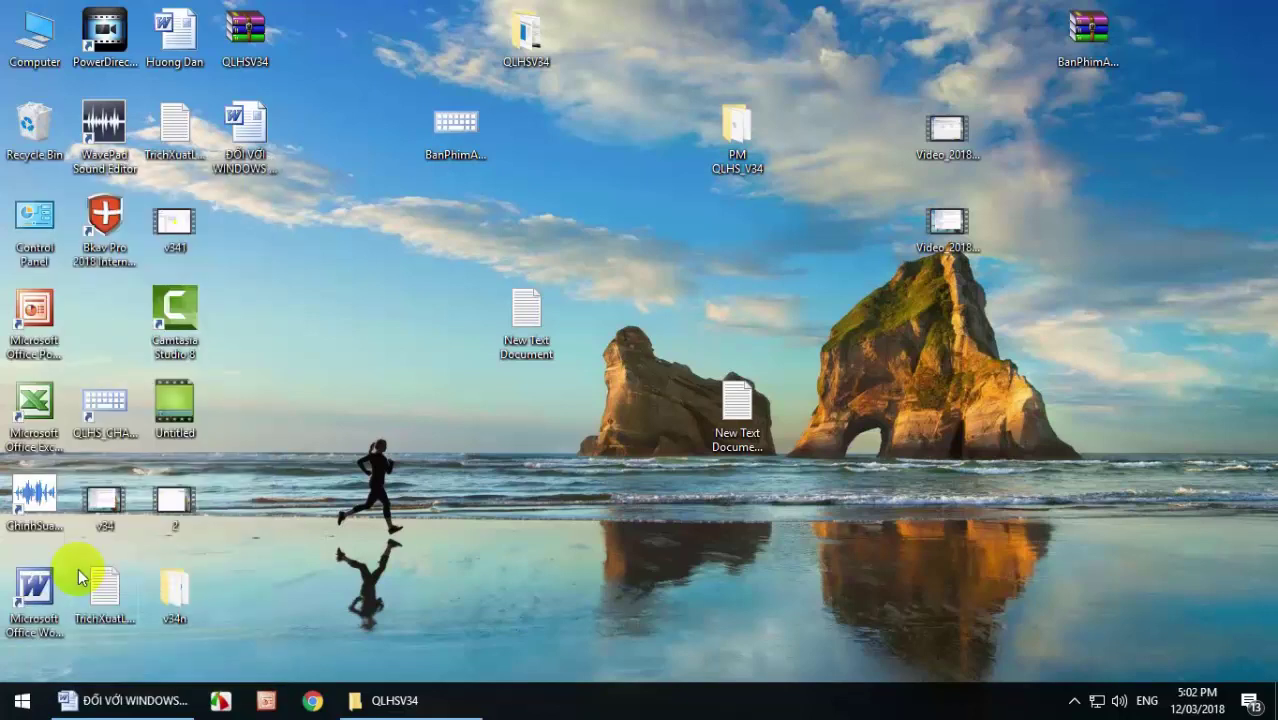
left_click(86, 662)
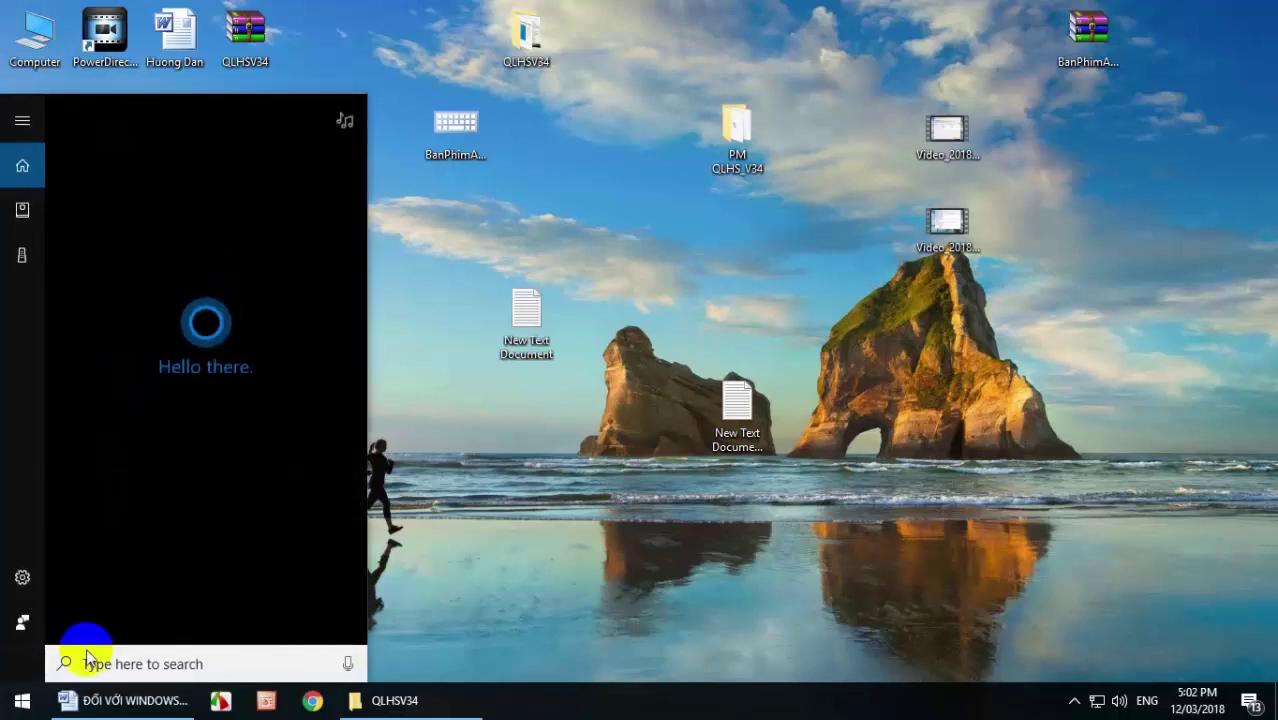
left_click(135, 698)
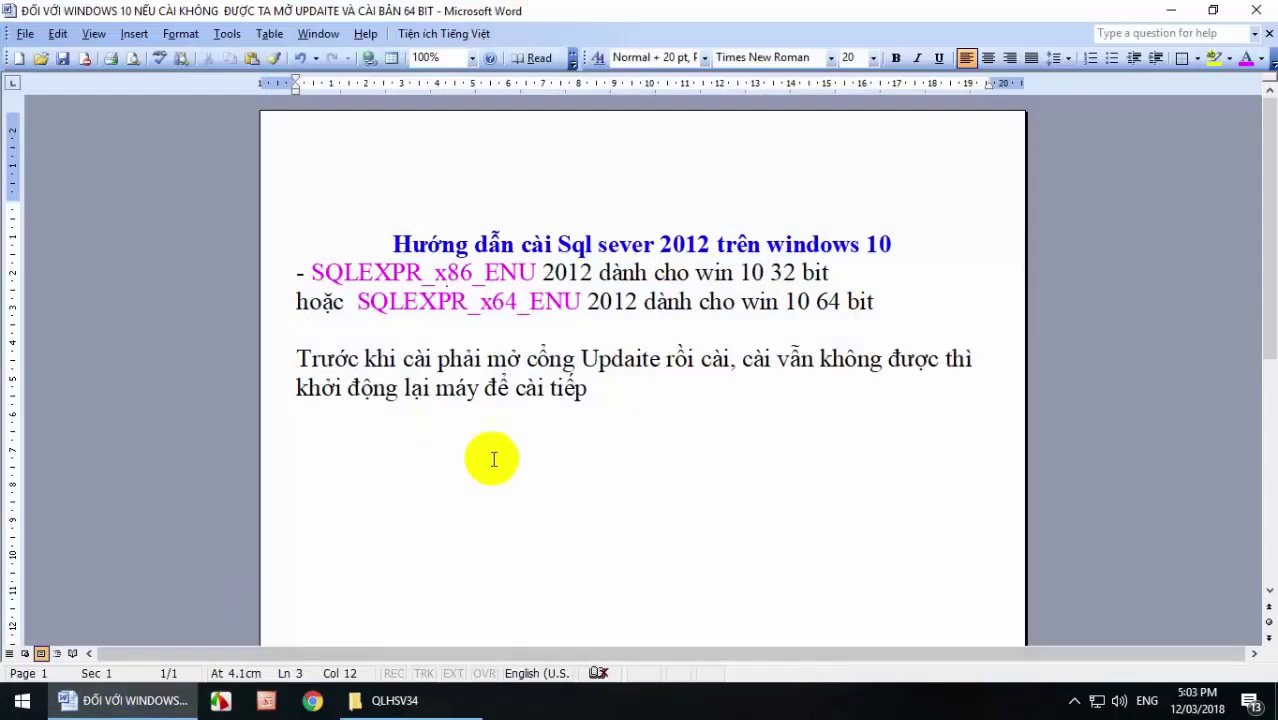
Add 'Services' on a new line below the notes and copy it with Ctrl+C.
left_click(605, 388)
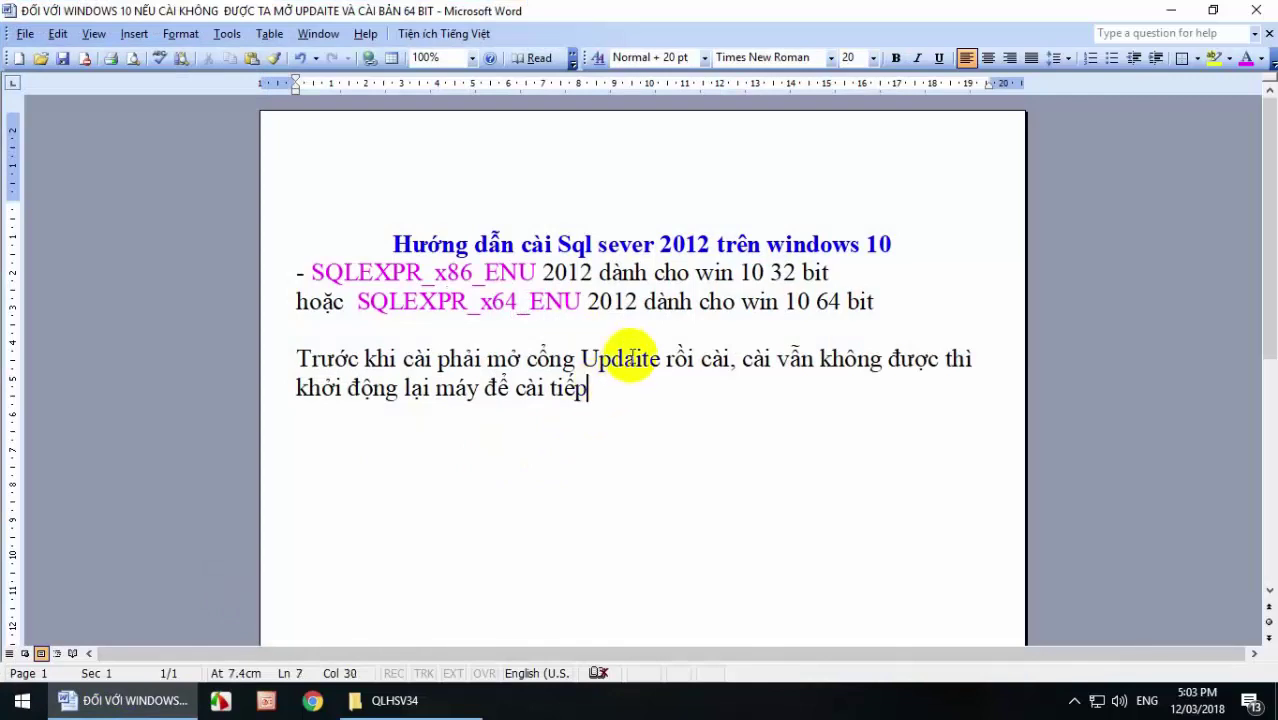
key("Return")
key("Return")
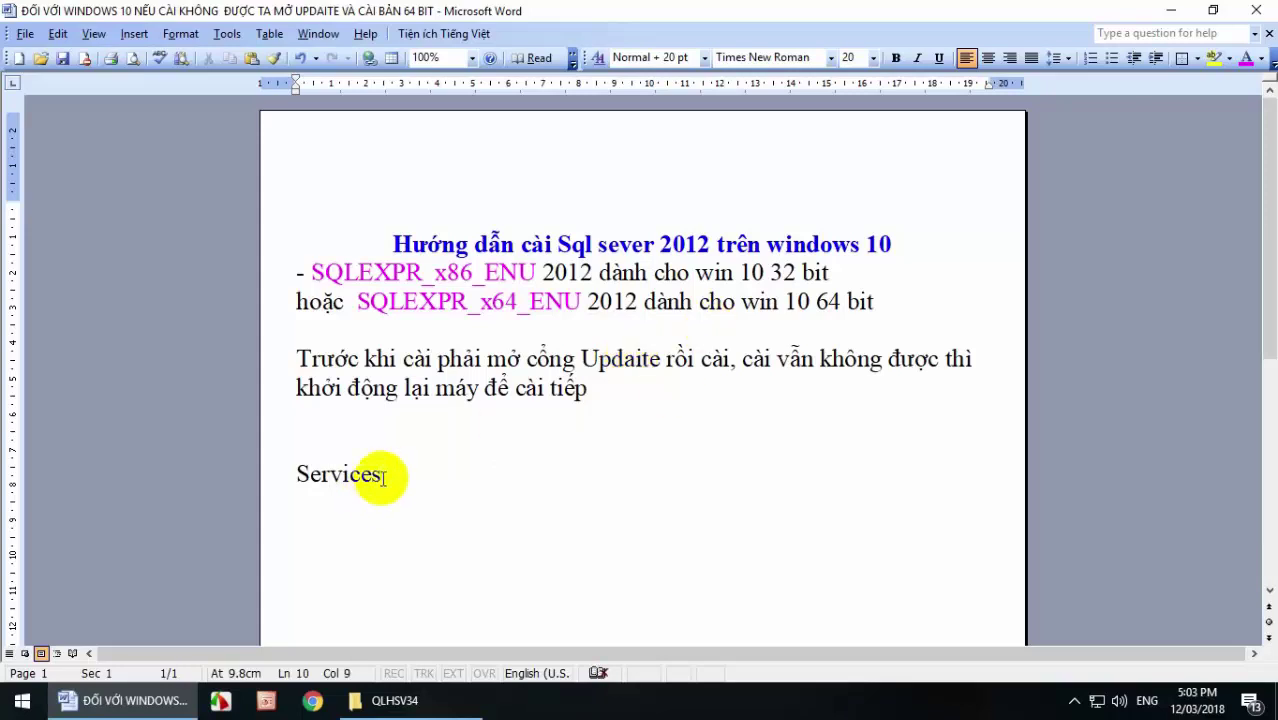
left_click_drag(383, 476, 270, 482)
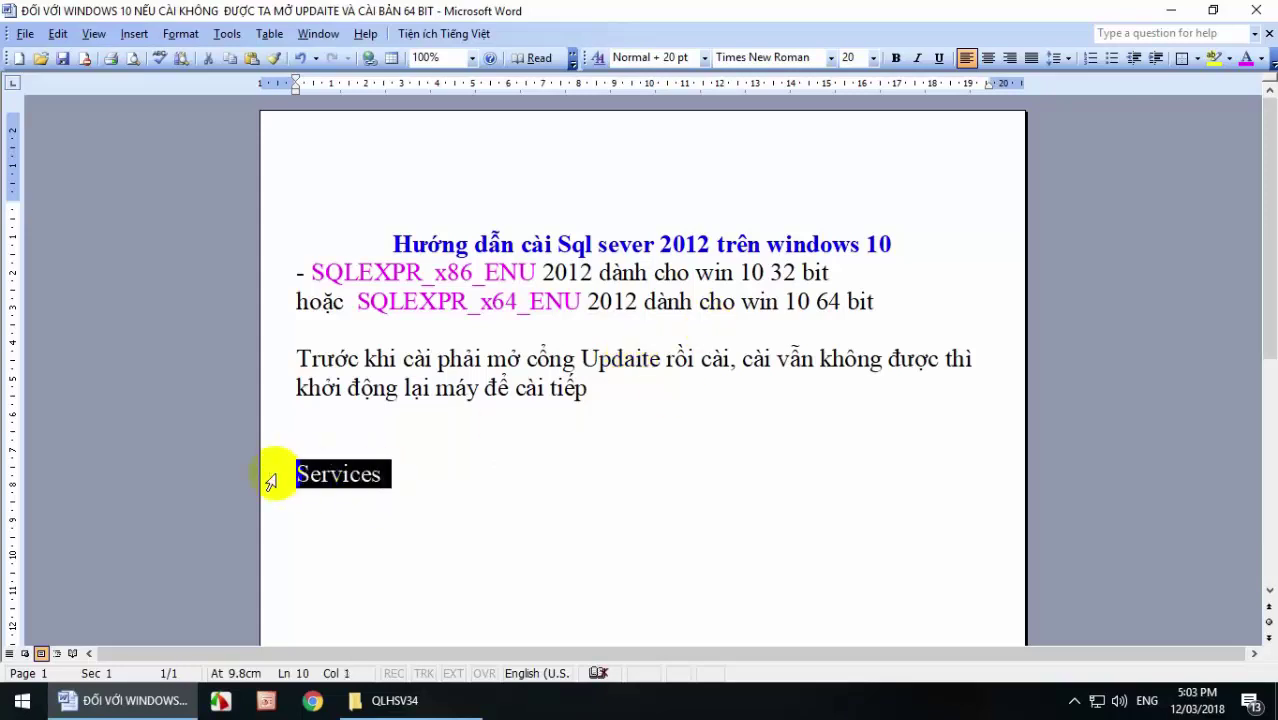
left_click(350, 476)
left_click_drag(399, 485, 286, 480)
key("ctrl+c")
key("ctrl+c")
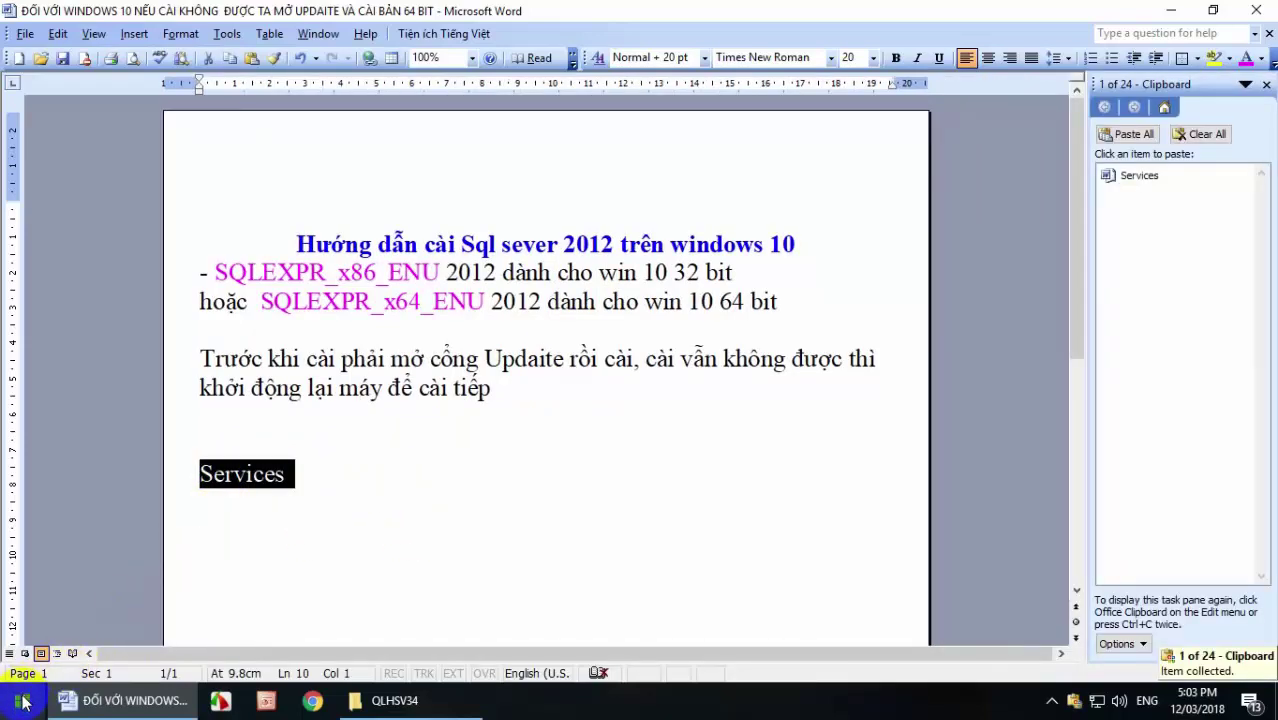
Paste 'Services' into Windows Search and launch the Services console.
right_click(22, 700)
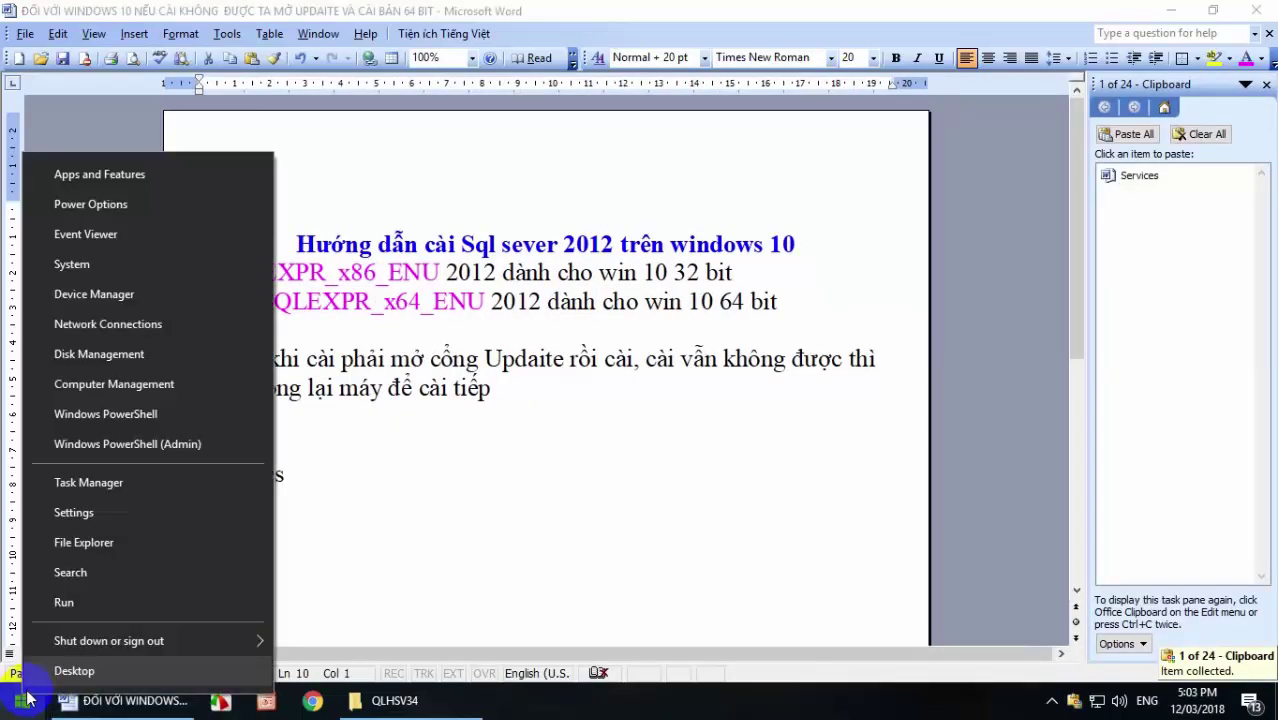
left_click(85, 571)
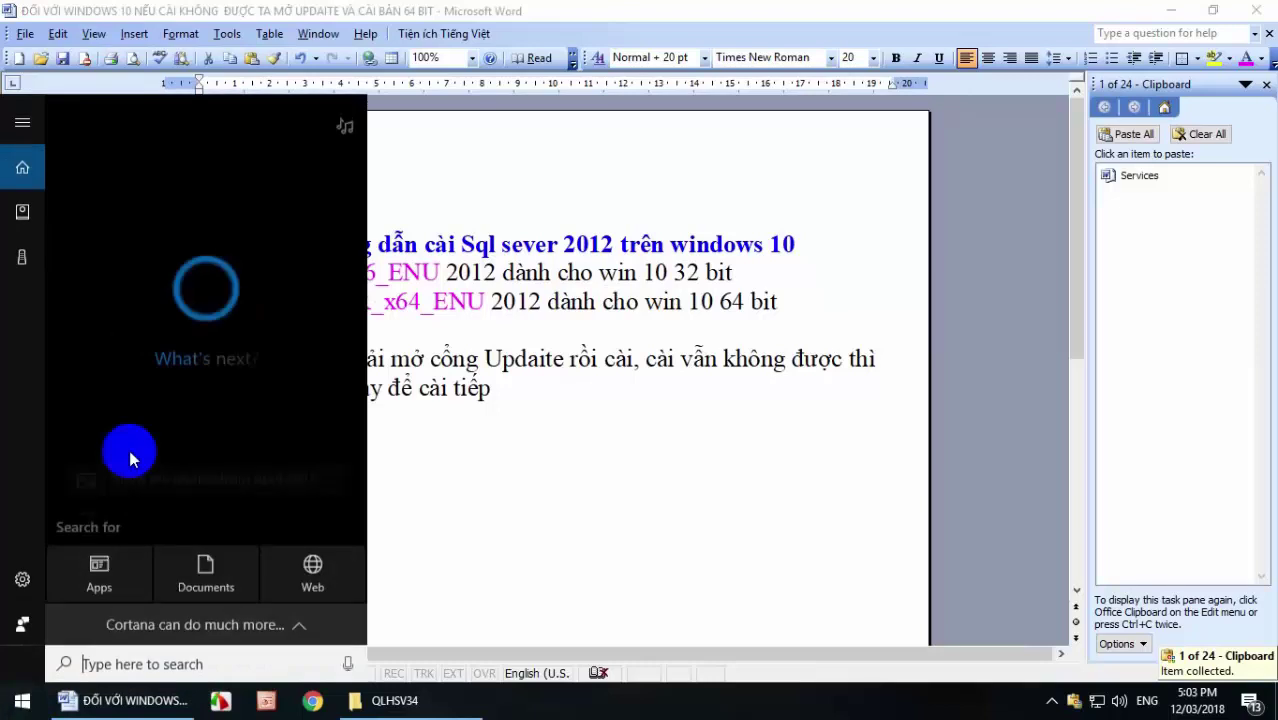
left_click(85, 625)
right_click(22, 700)
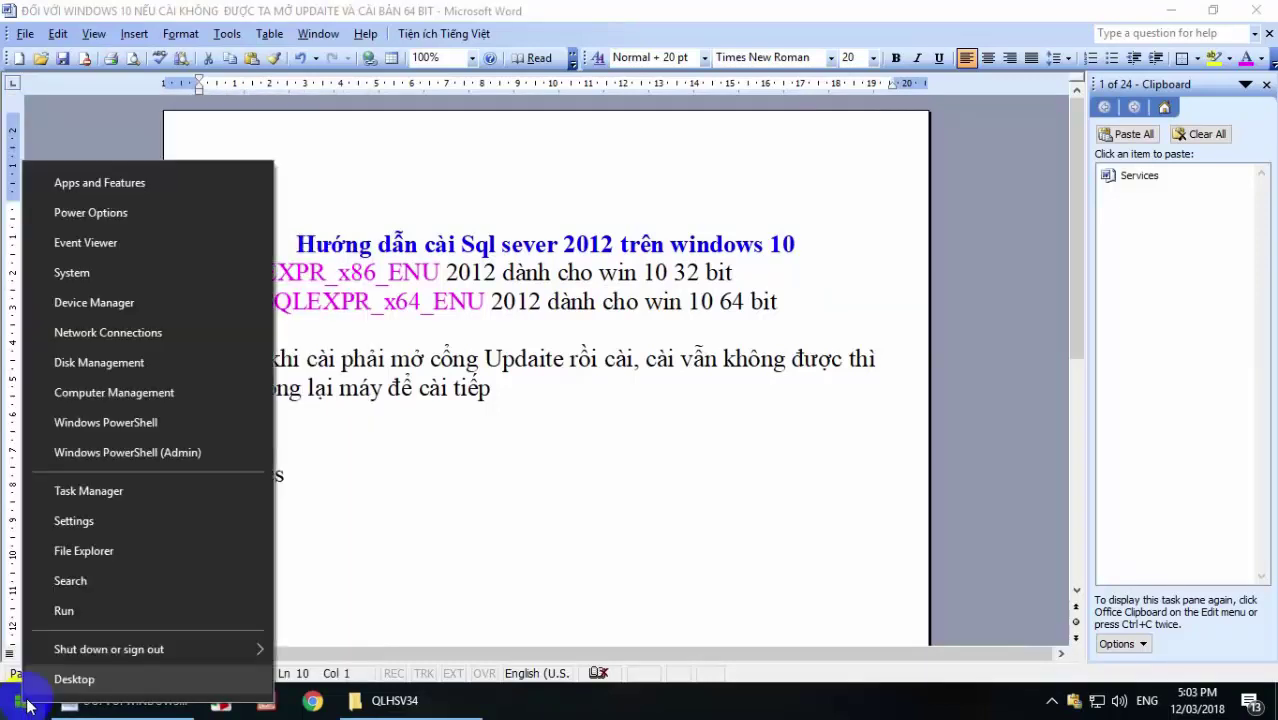
left_click(86, 580)
left_click(80, 660)
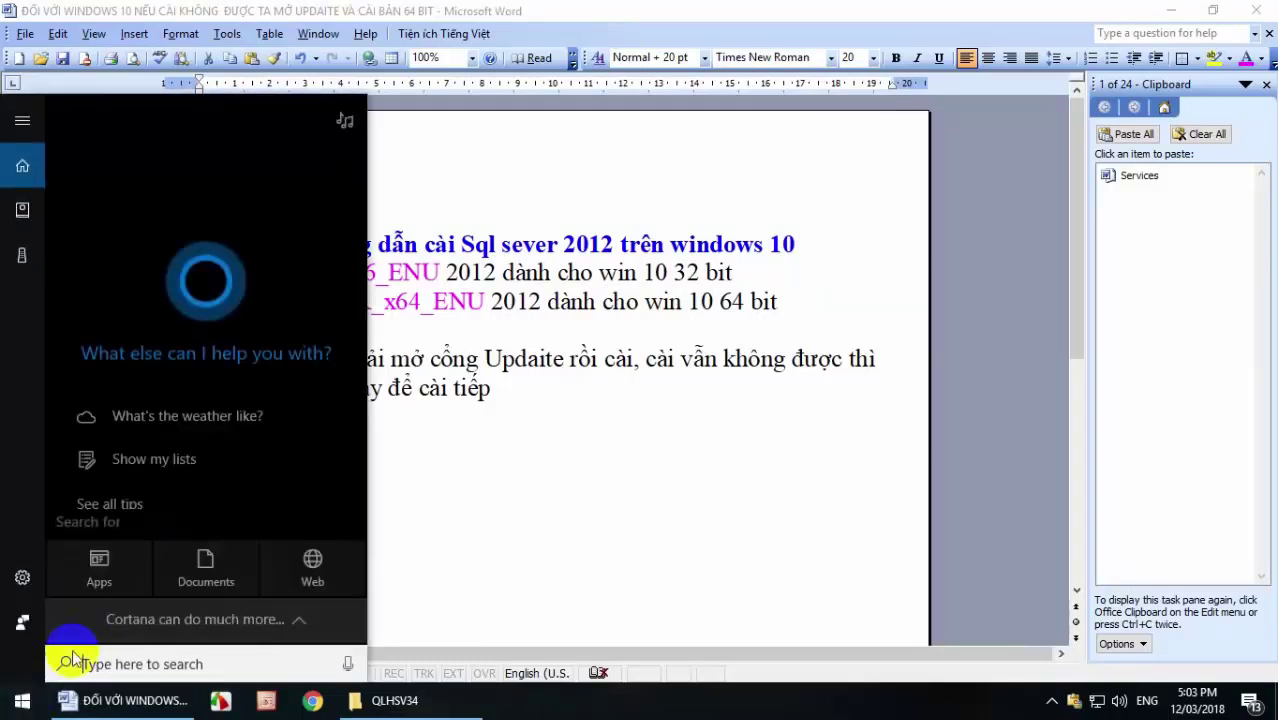
key("ctrl+v")
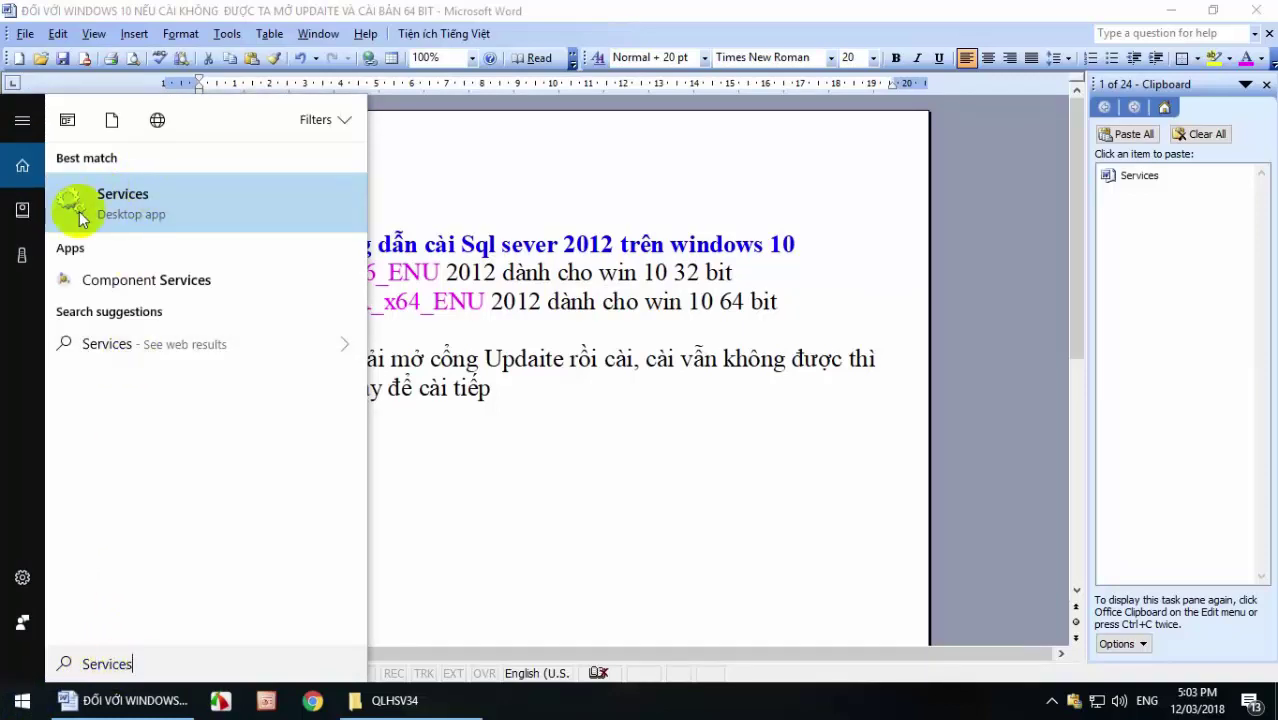
left_click(106, 194)
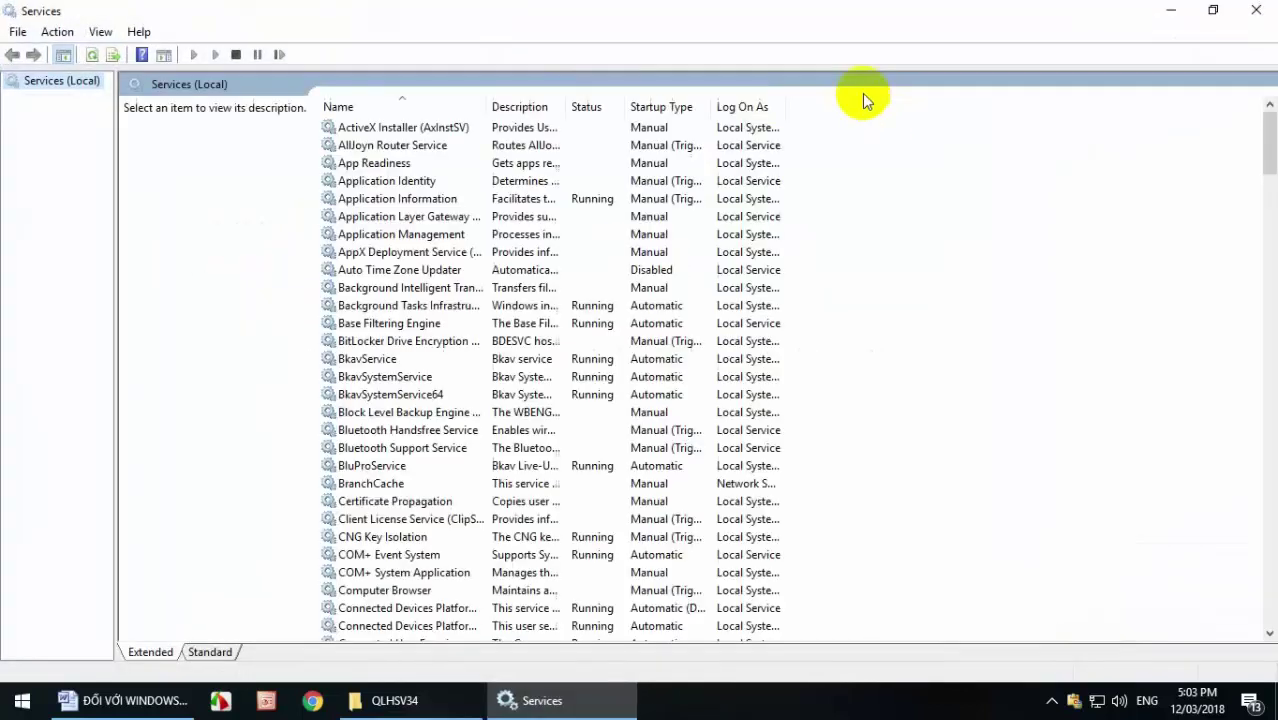
Restore the Services window from full screen, minimize Word, and nudge Services right.
left_click(1213, 11)
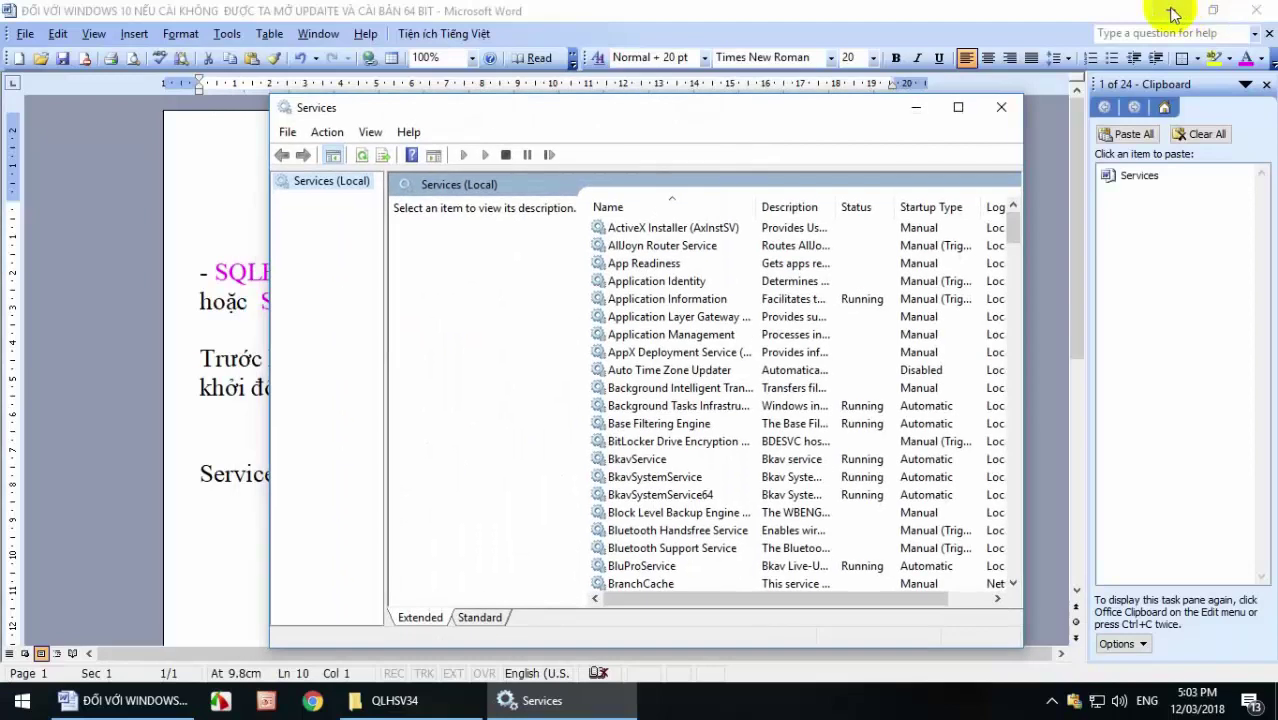
left_click(1173, 12)
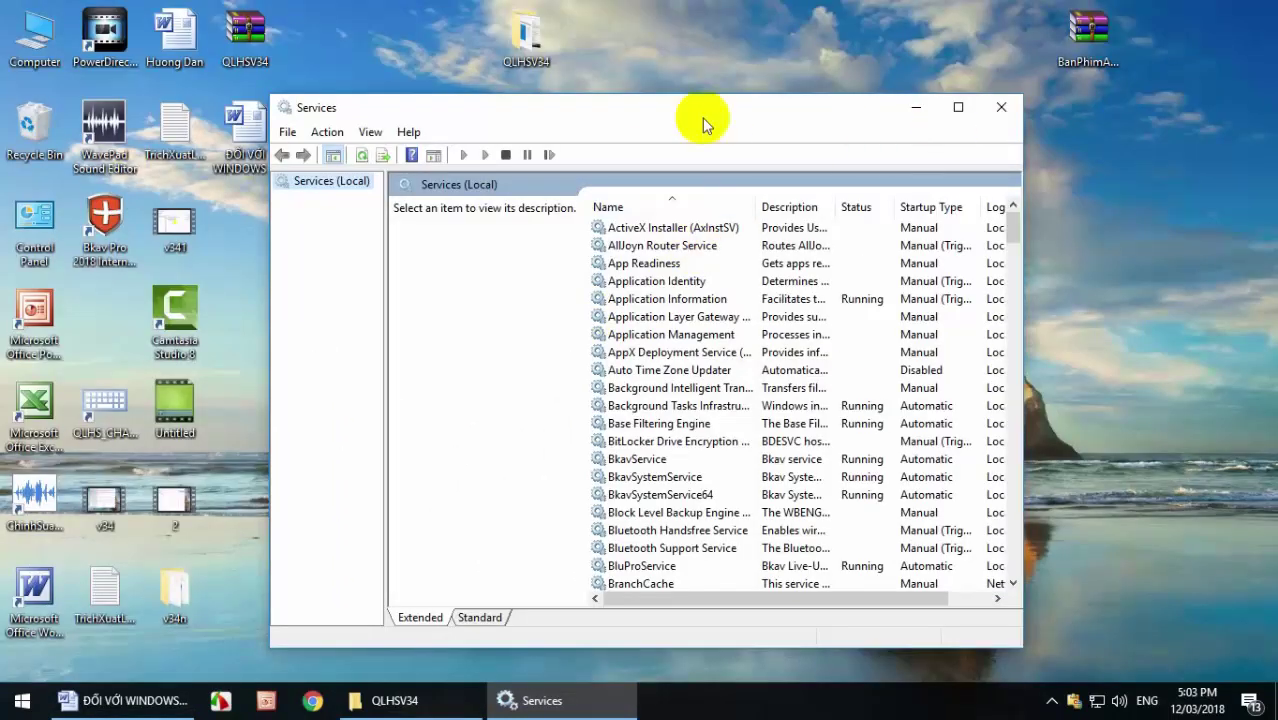
left_click_drag(697, 113, 805, 119)
Open Computer Management from the Computer shortcut and select Services under Services and Applications.
right_click(27, 63)
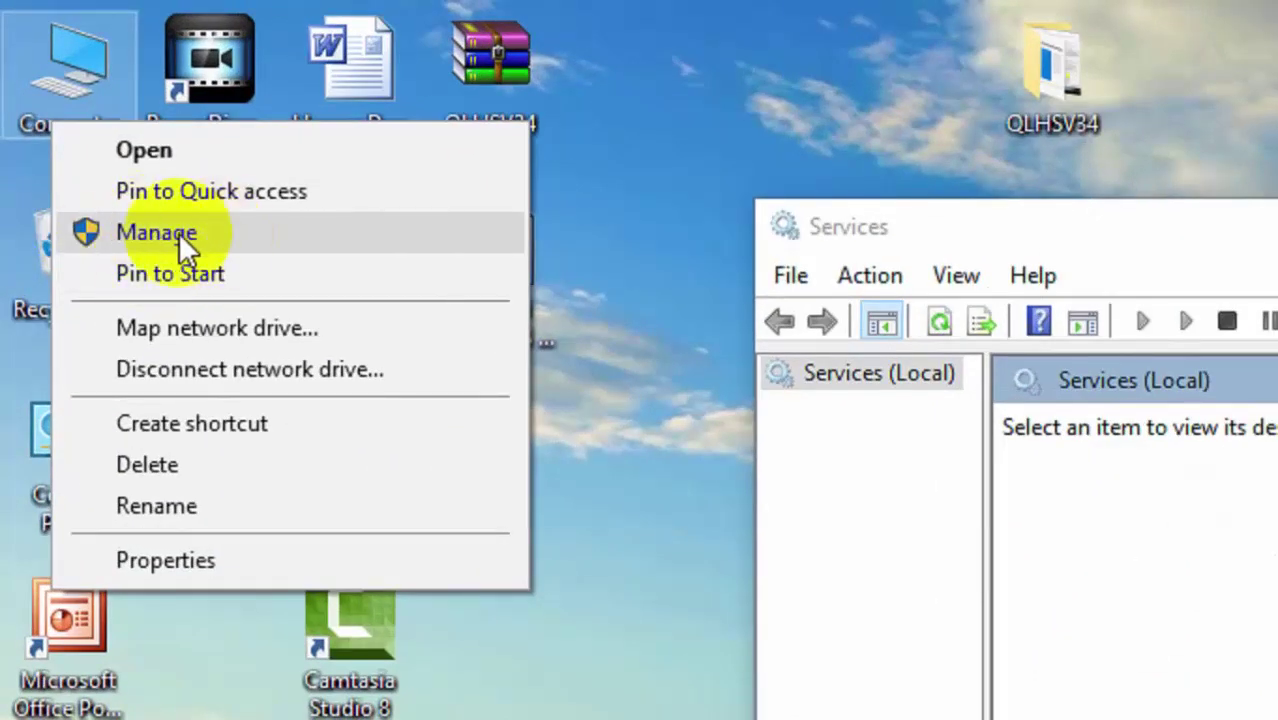
left_click(178, 232)
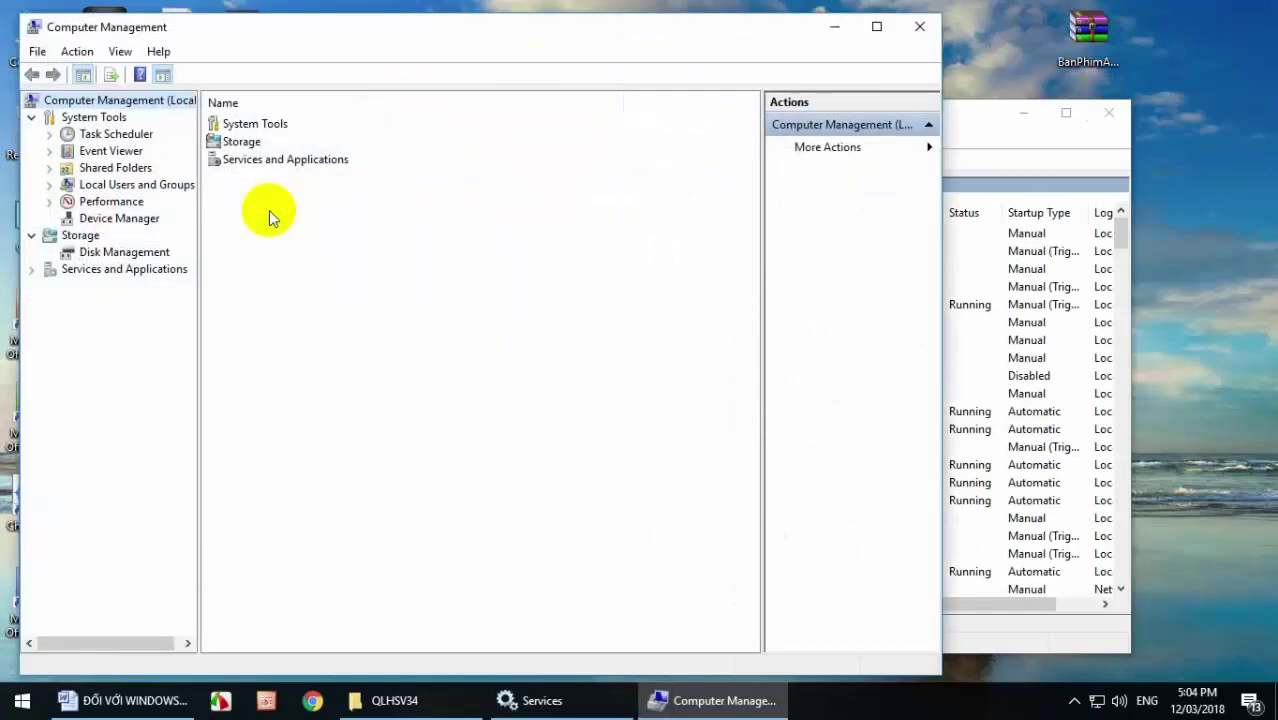
left_click_drag(588, 38, 633, 31)
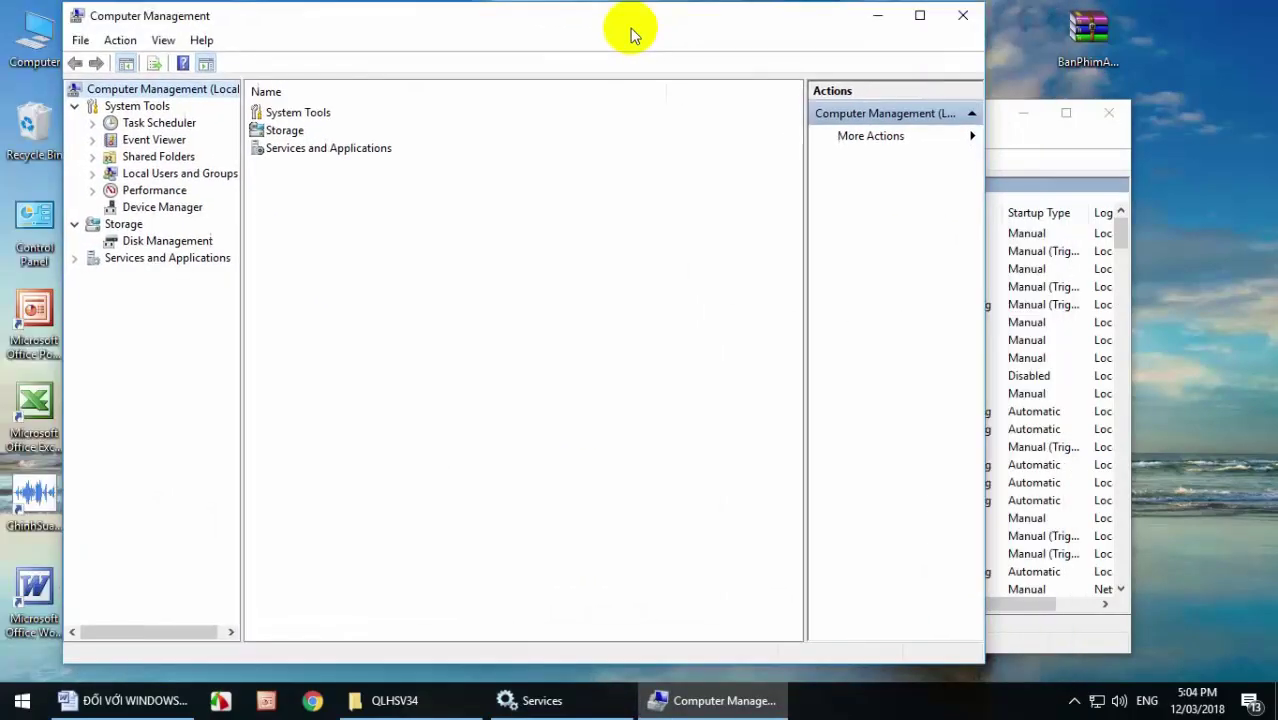
left_click(74, 259)
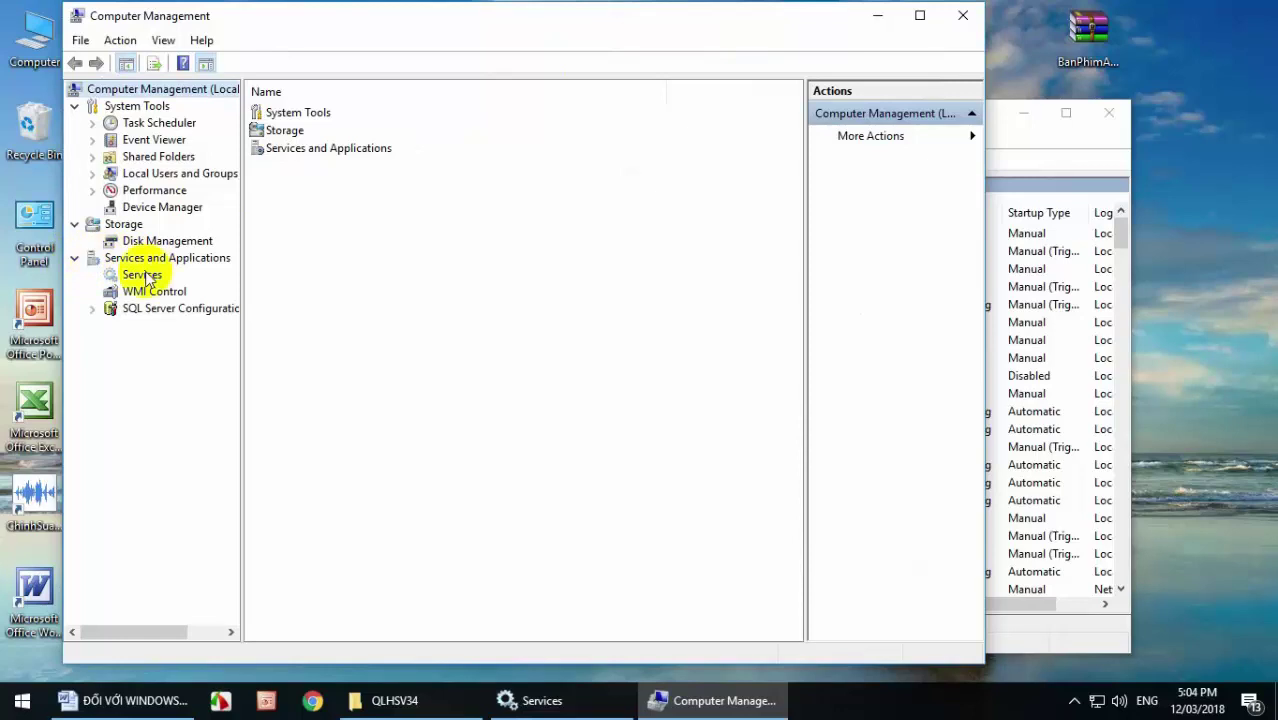
left_click(73, 260)
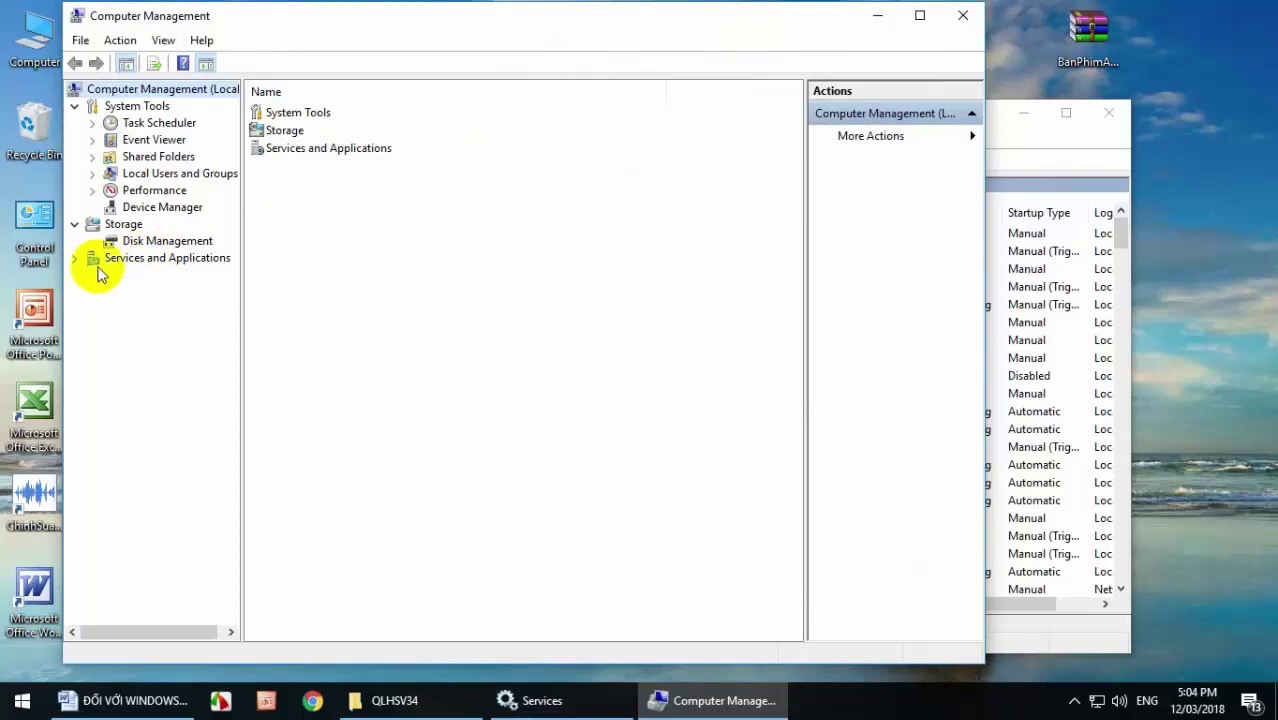
left_click(75, 259)
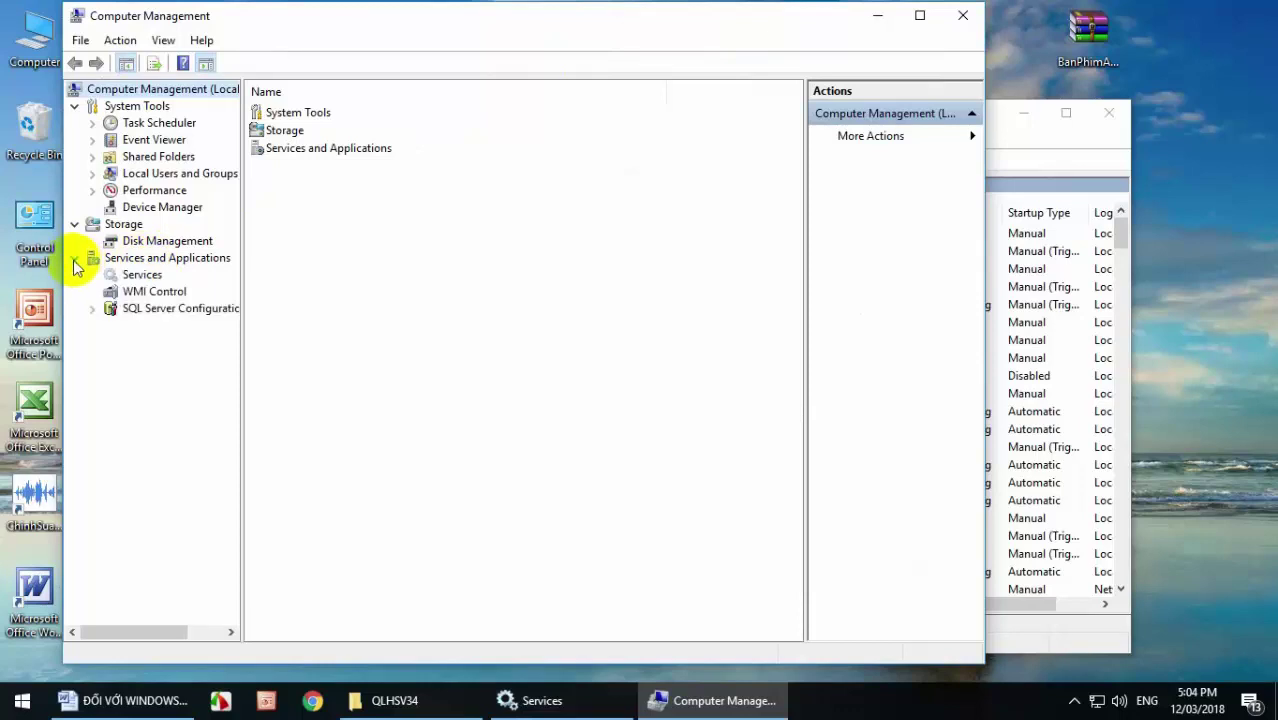
left_click(142, 275)
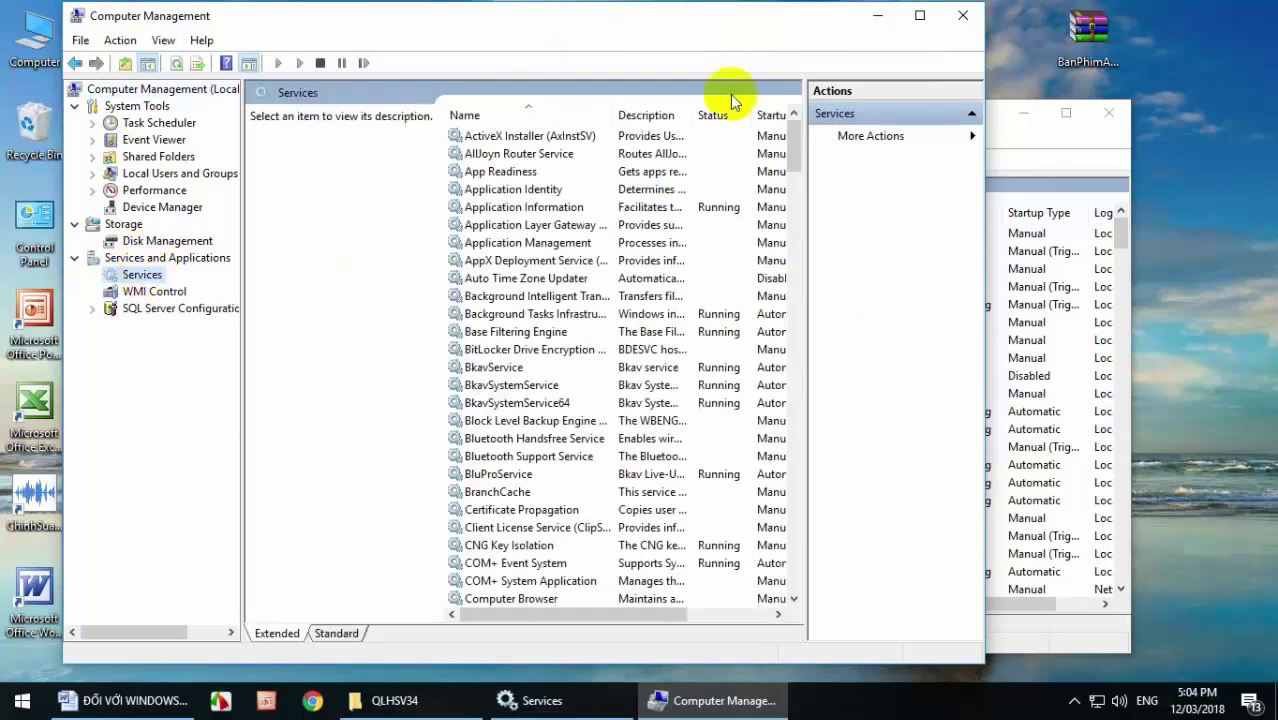
Close the separate Services window and scroll down to select the Windows Update service.
mouse_move(750, 28)
left_mouse_down()
mouse_move(414, 71)
mouse_move(705, 9)
mouse_move(752, 17)
left_mouse_up()
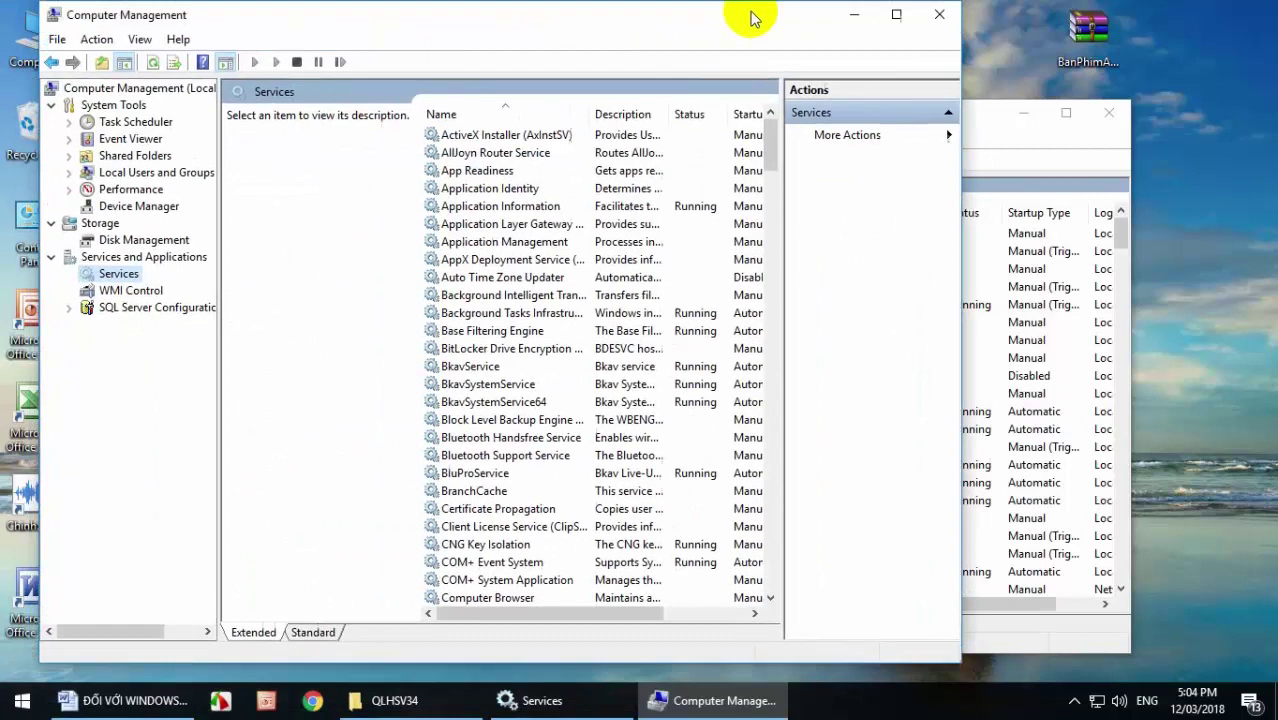
left_click(1109, 112)
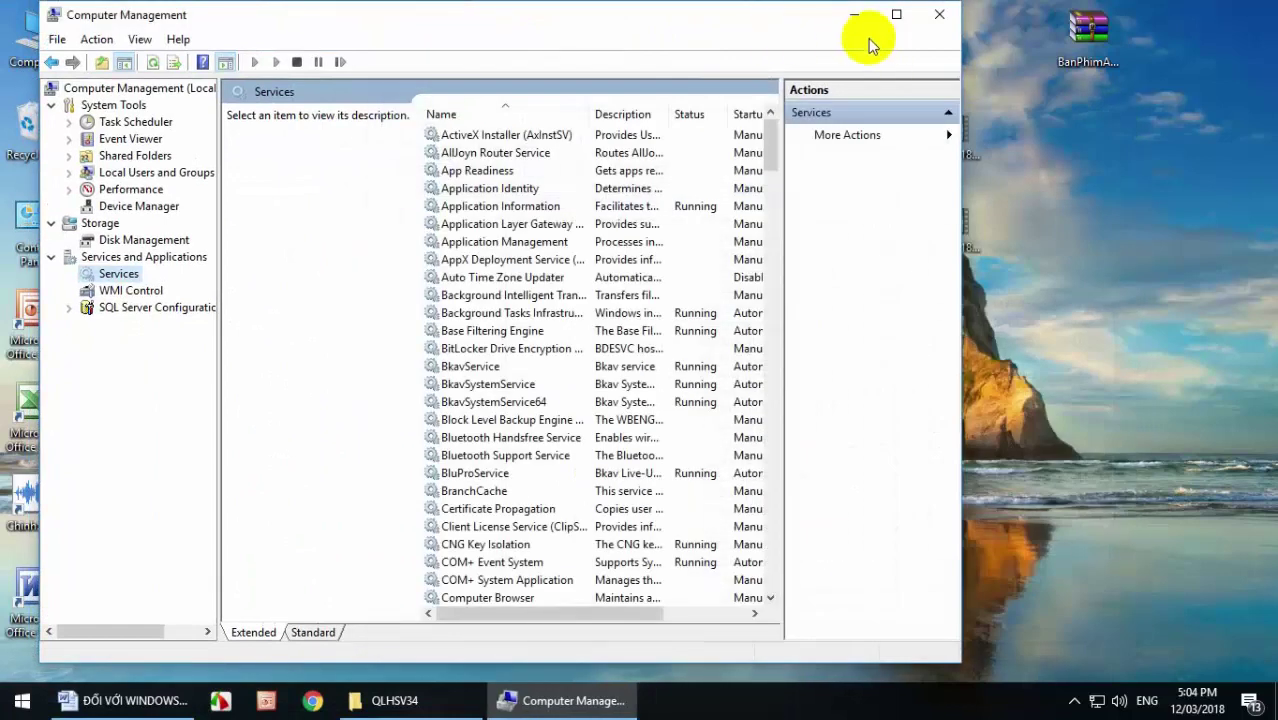
left_click_drag(785, 19, 902, 29)
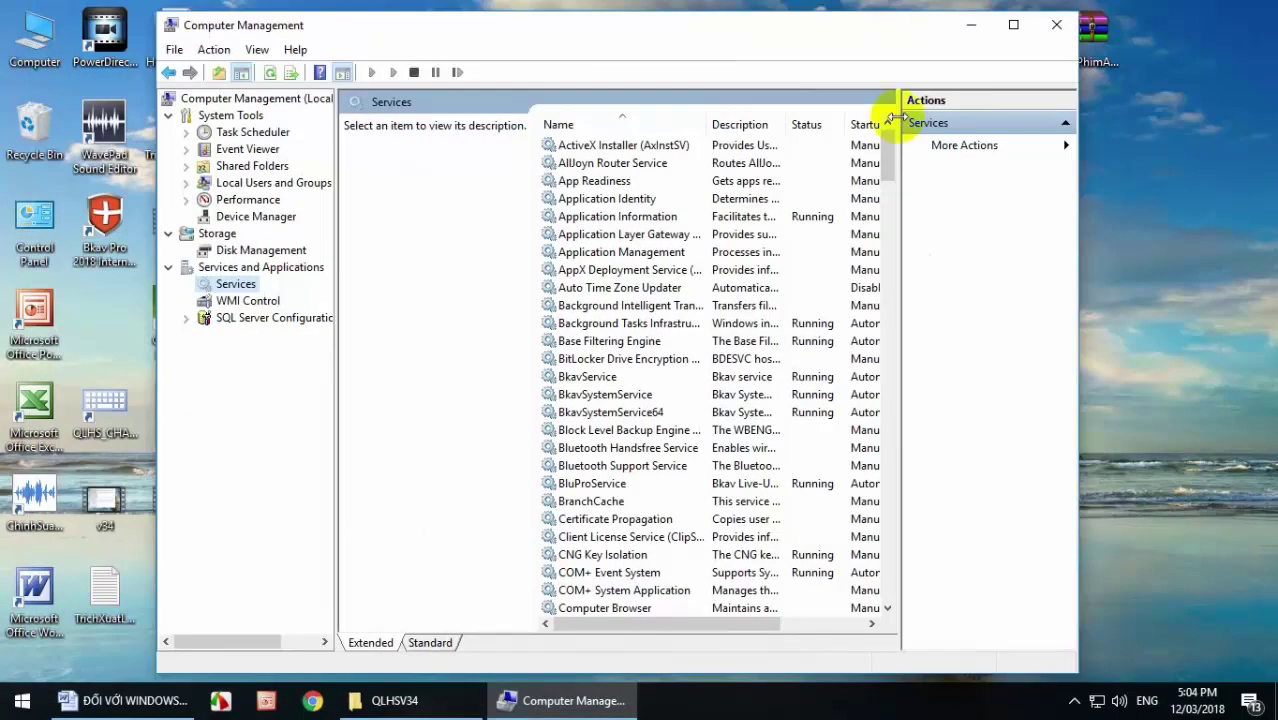
left_click_drag(887, 130, 845, 585)
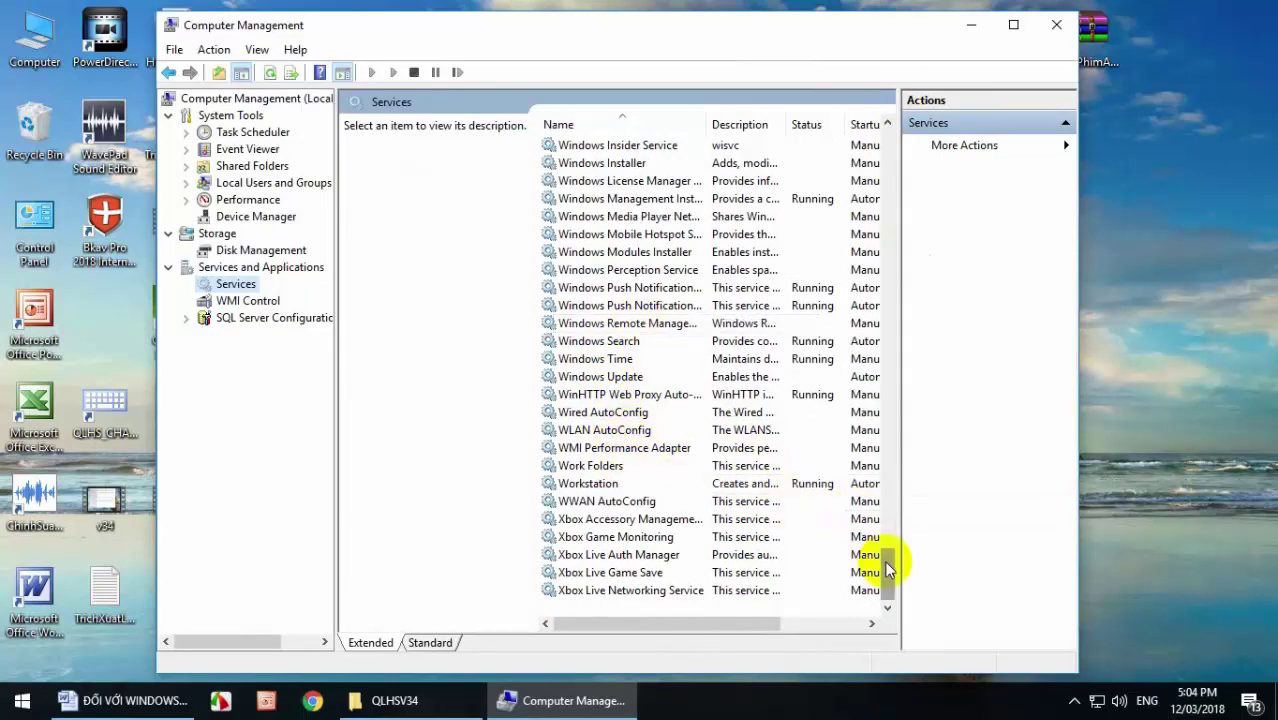
left_click_drag(884, 560, 880, 592)
left_click(613, 379)
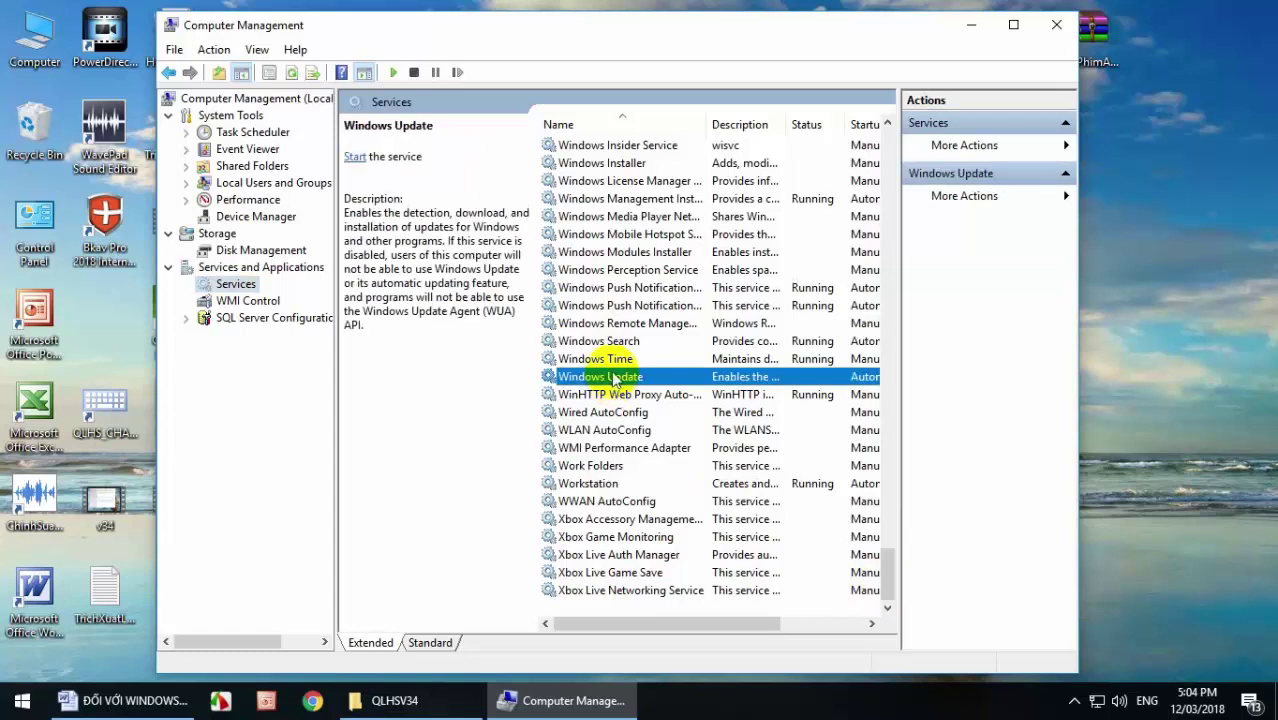
In Windows Update Properties, set Startup type to Automatic, start the service, apply, and close.
right_click(613, 379)
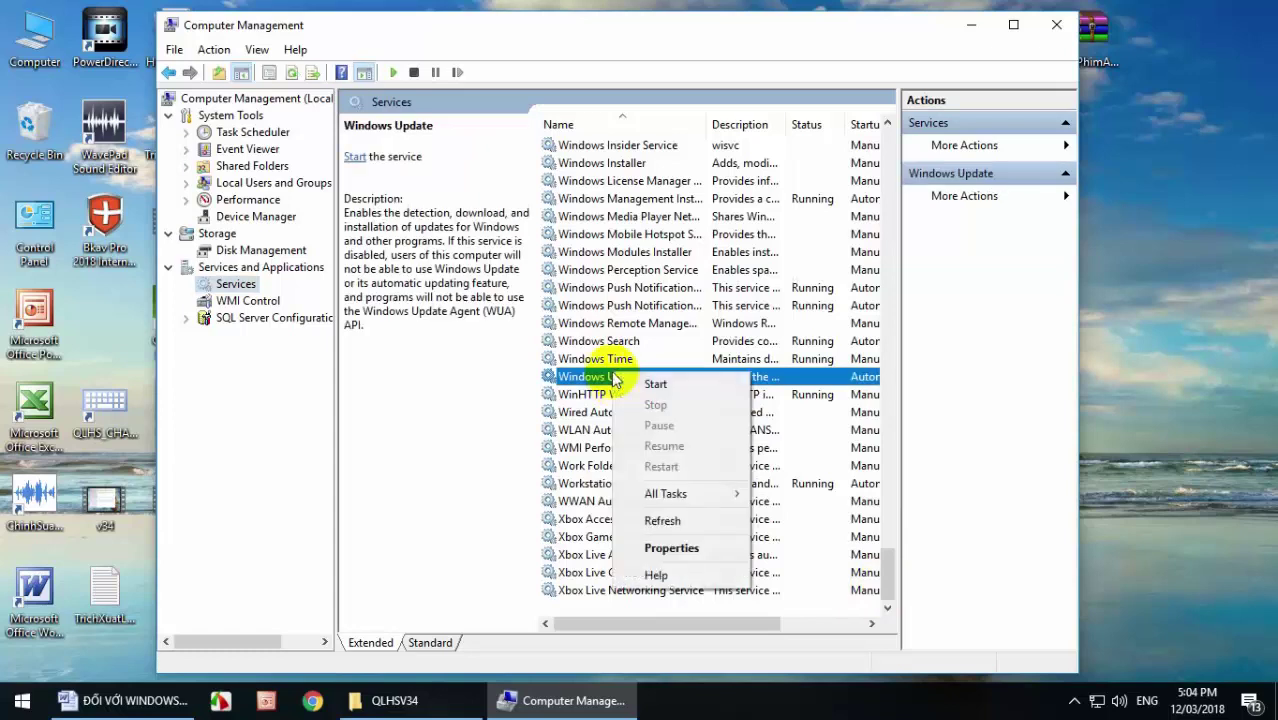
left_click(684, 549)
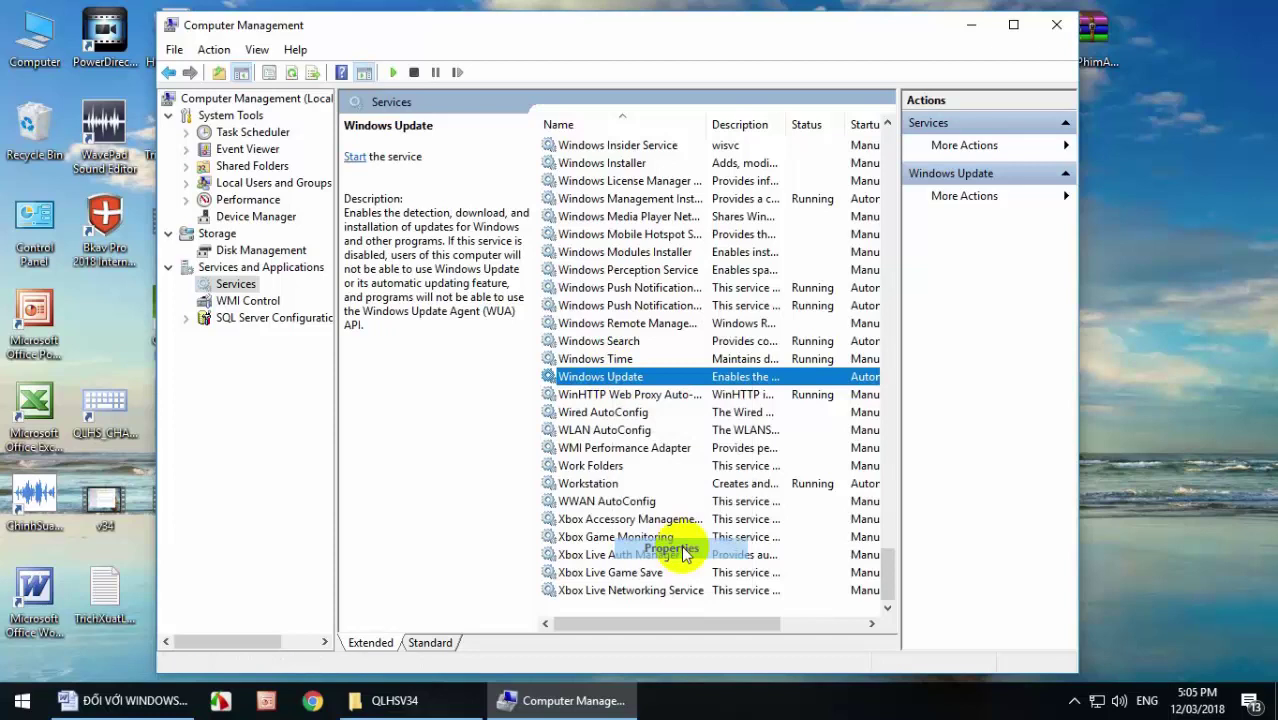
left_click_drag(675, 140, 784, 131)
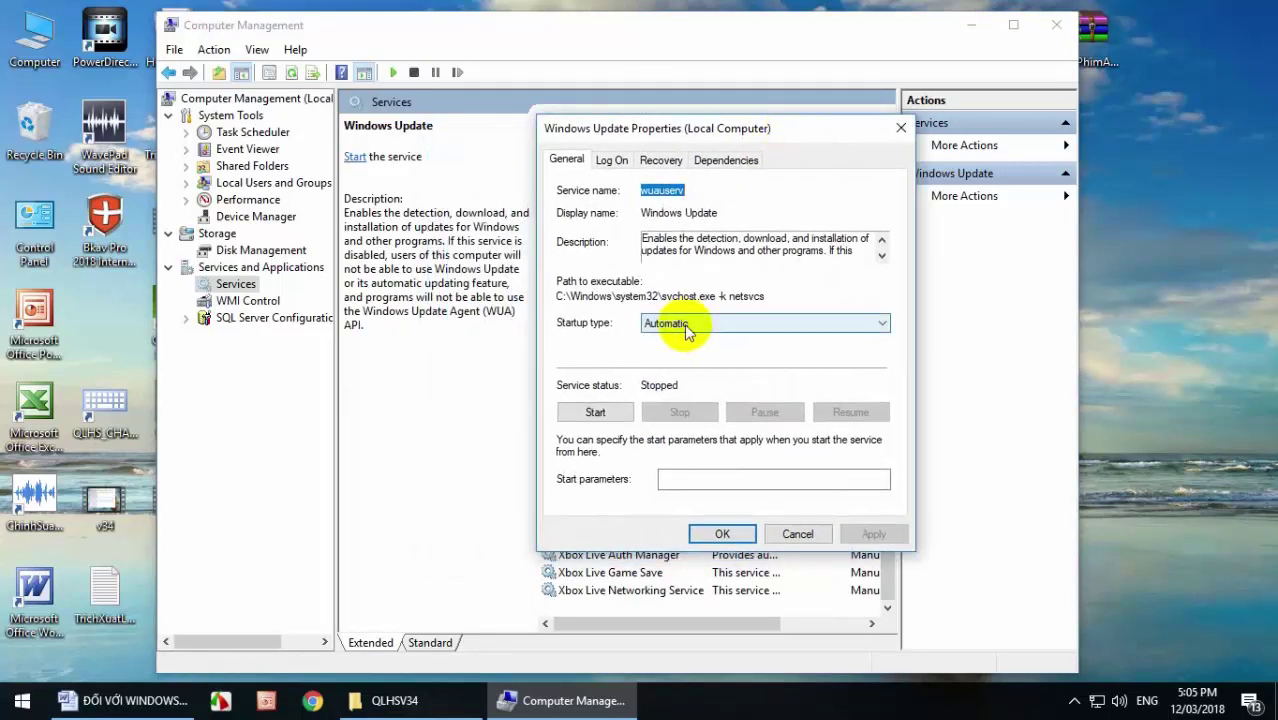
left_click(600, 414)
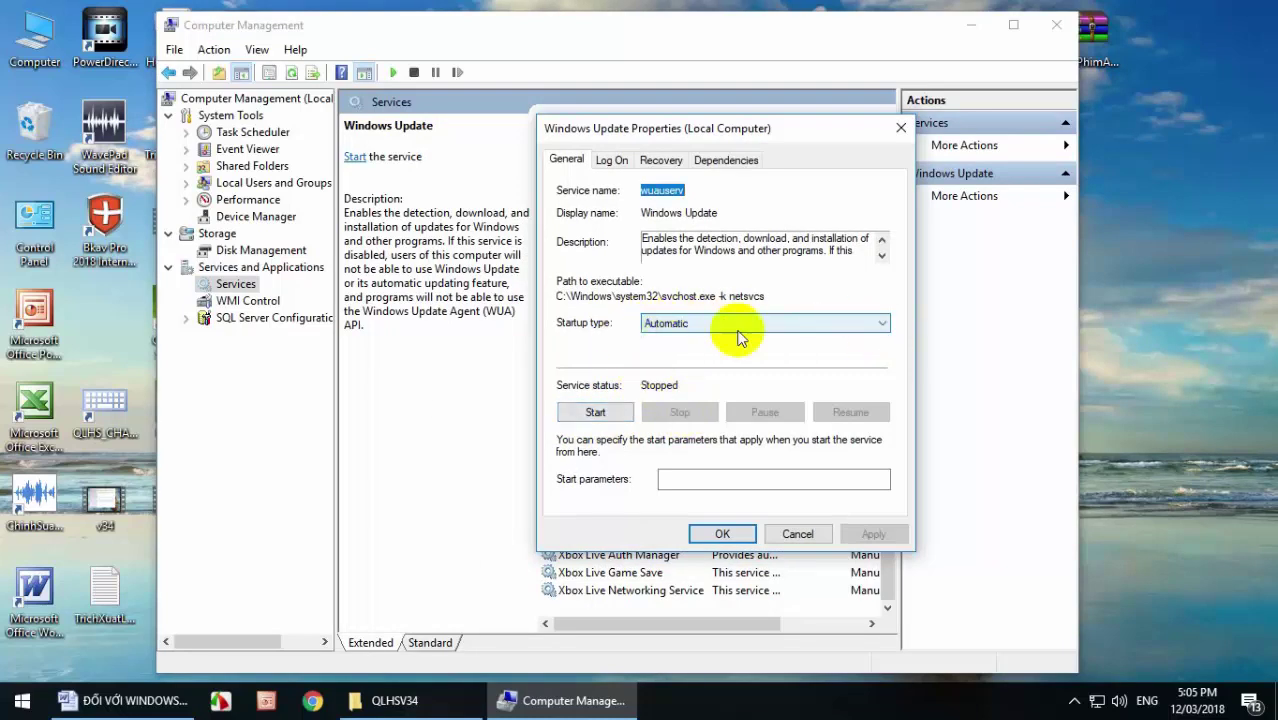
left_click(880, 323)
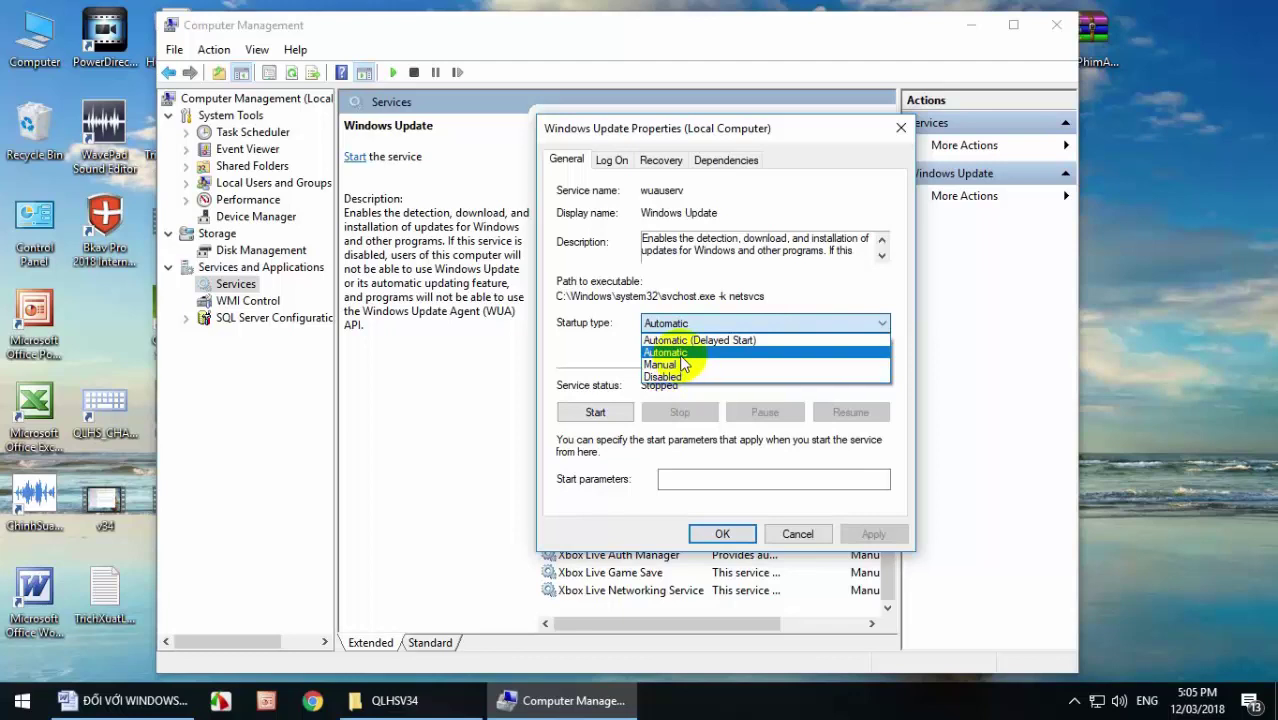
left_click(681, 354)
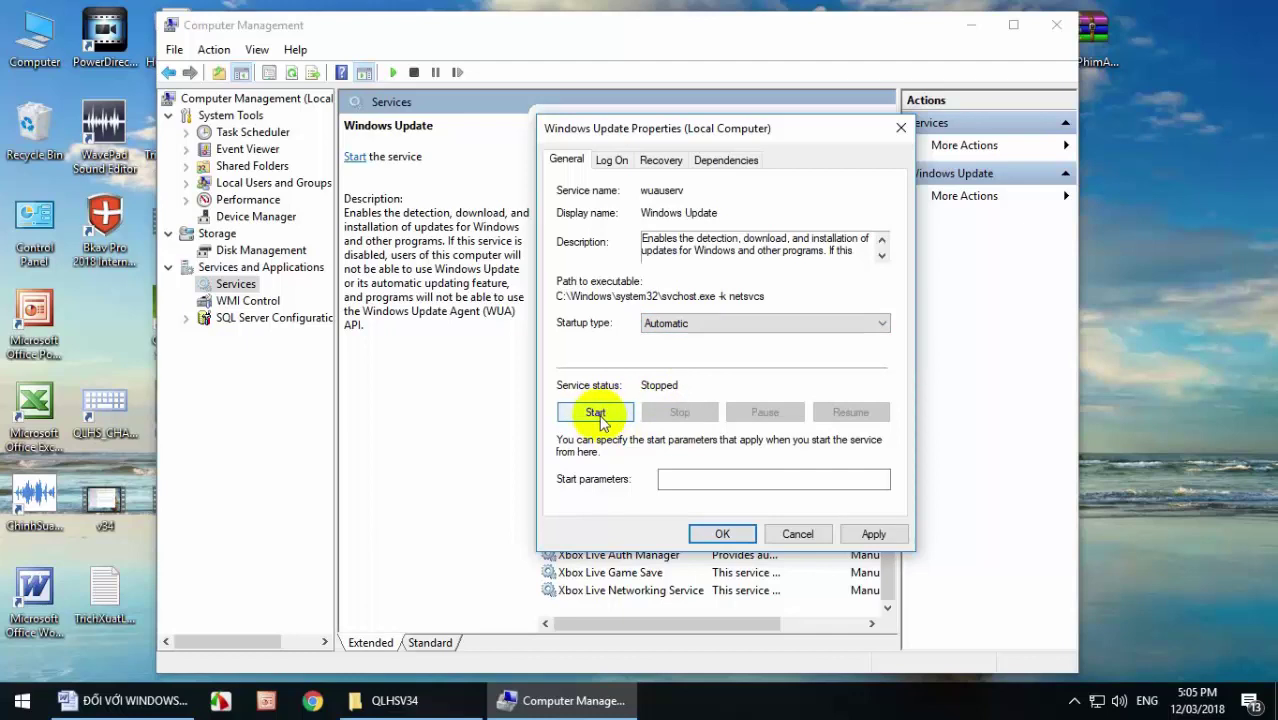
left_click(596, 413)
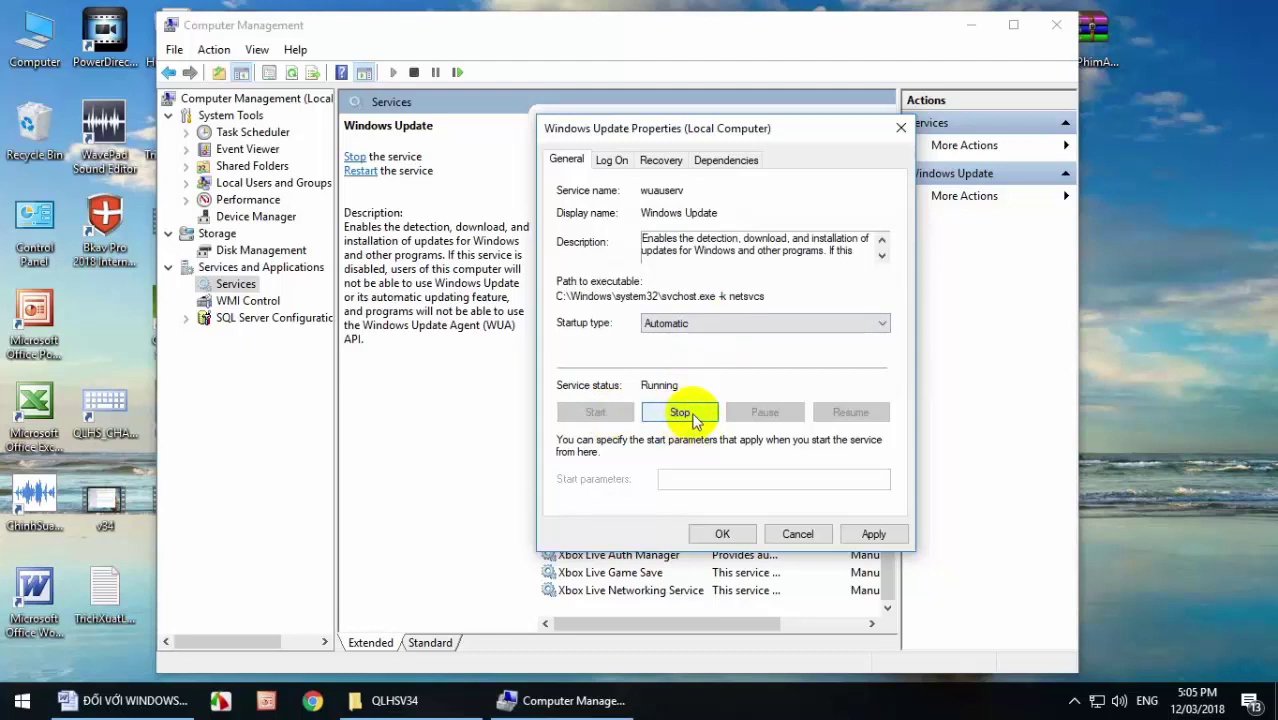
left_click(871, 532)
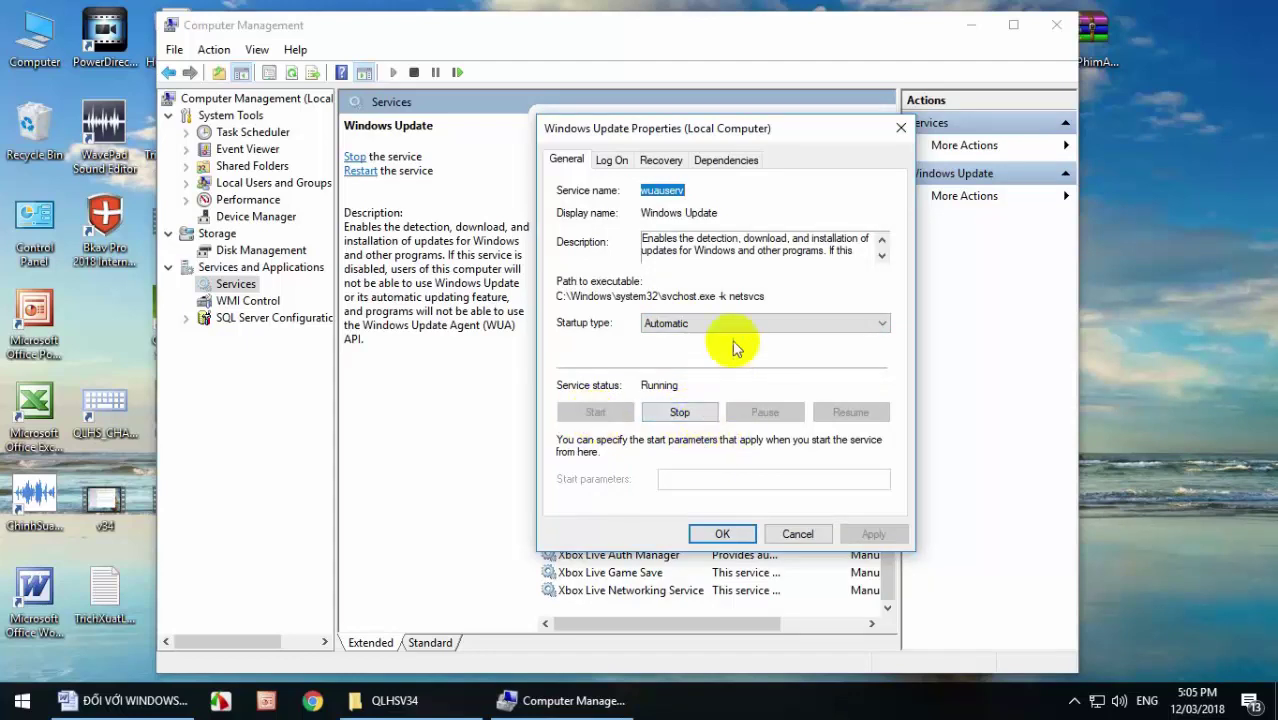
left_click(726, 534)
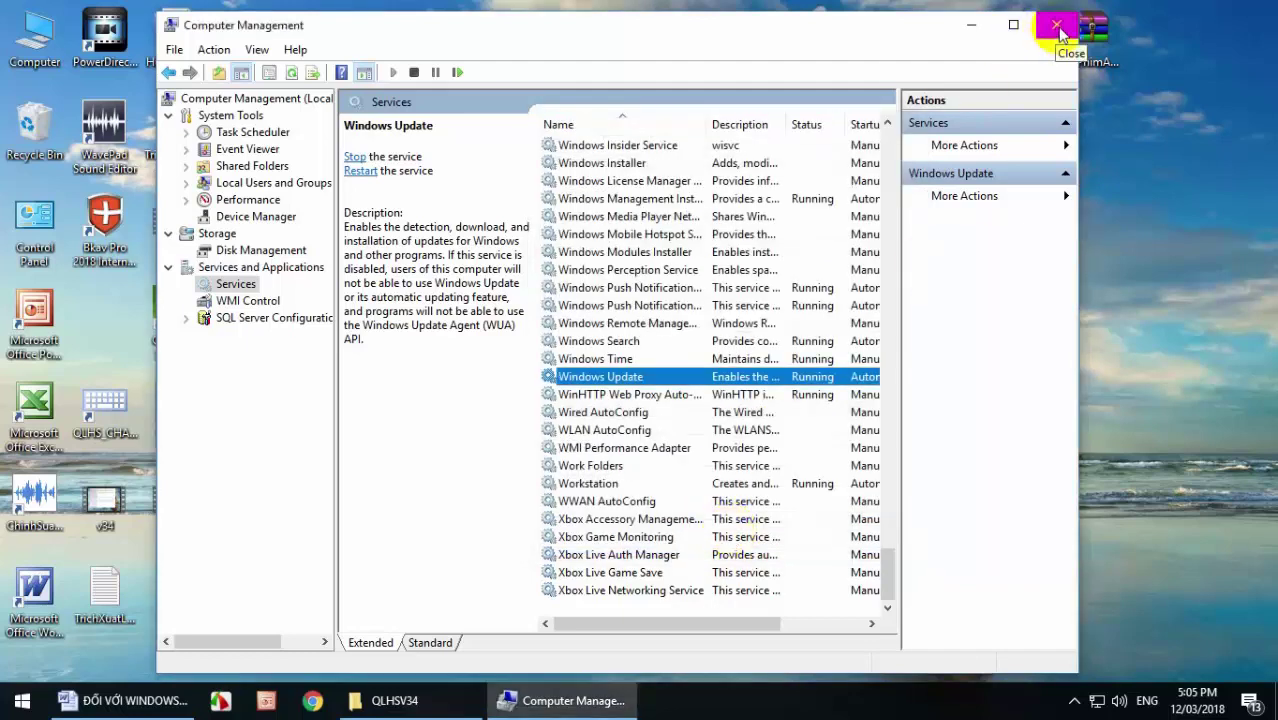
Reopen Windows Update Properties, toggling Startup type between Disabled and Automatic while stopping and starting the service.
right_click(625, 376)
left_click(686, 547)
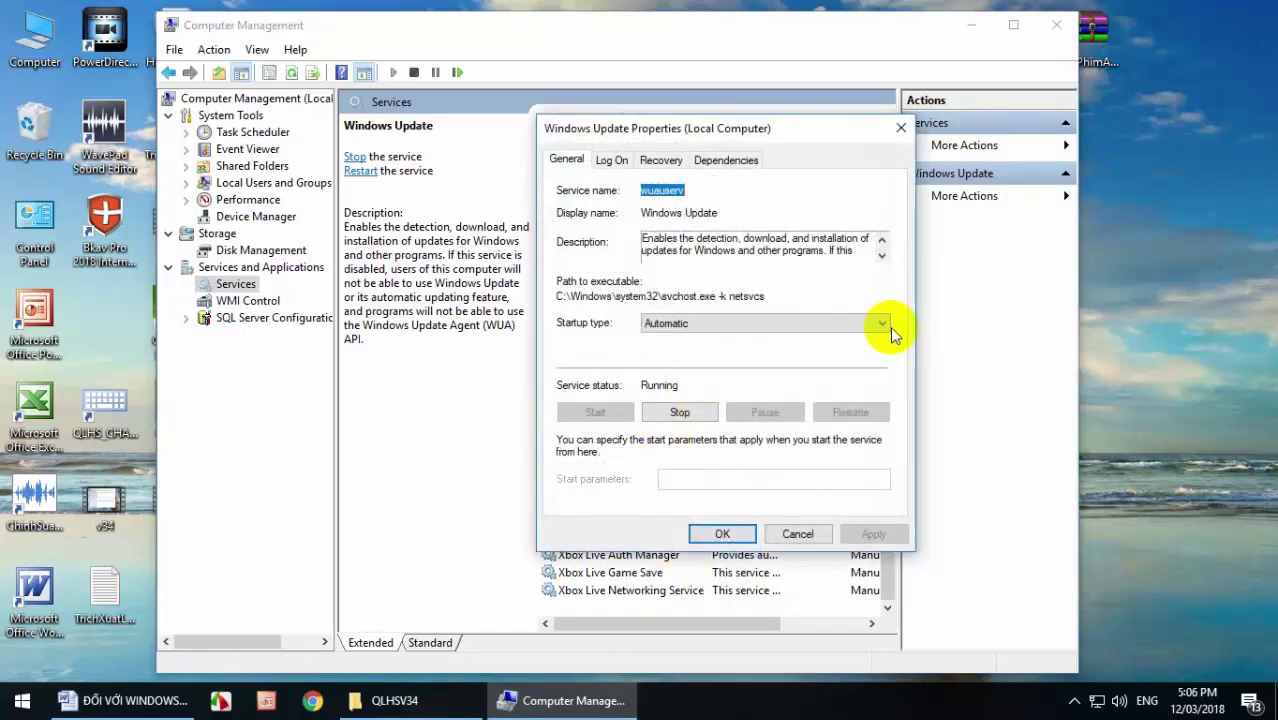
left_click(881, 323)
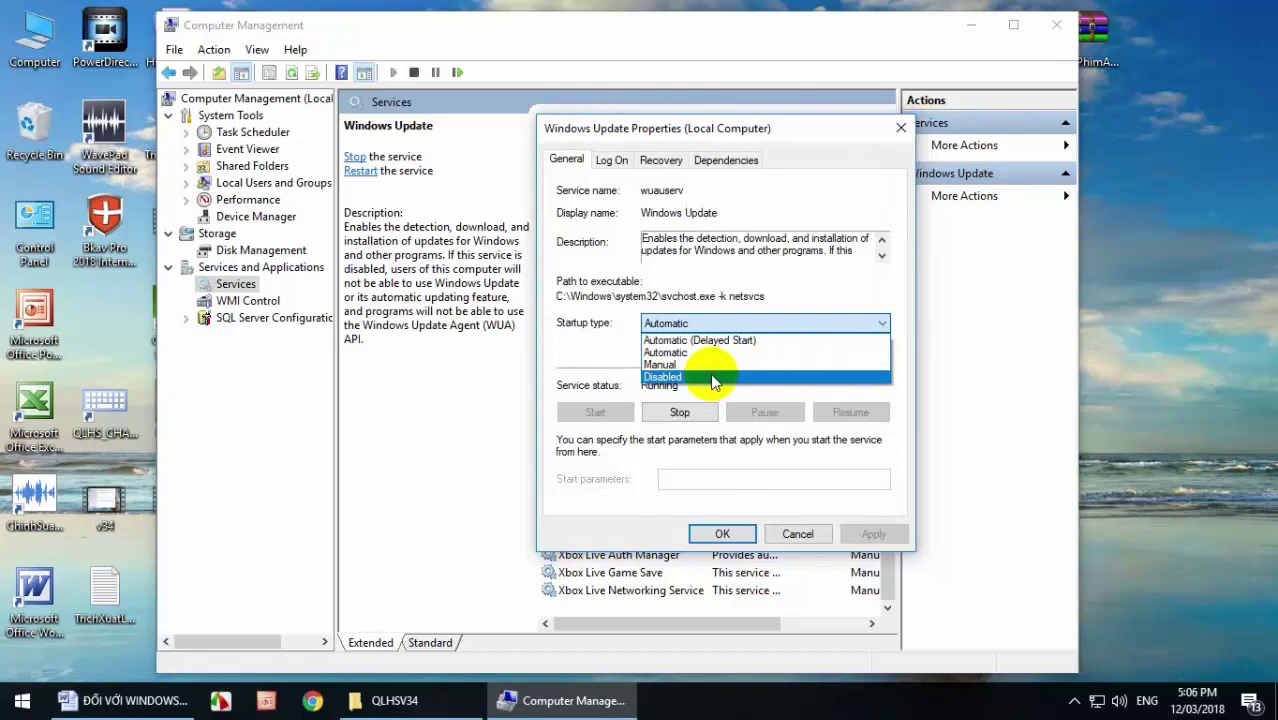
left_click(713, 378)
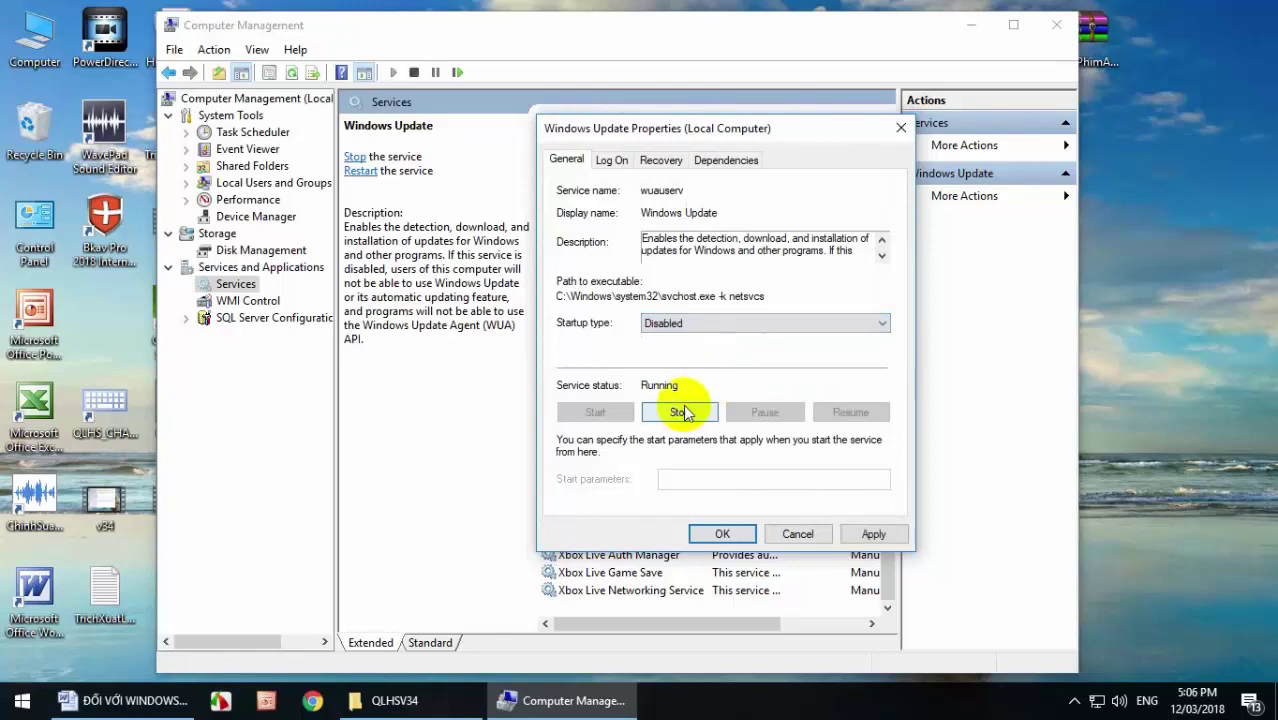
left_click(884, 323)
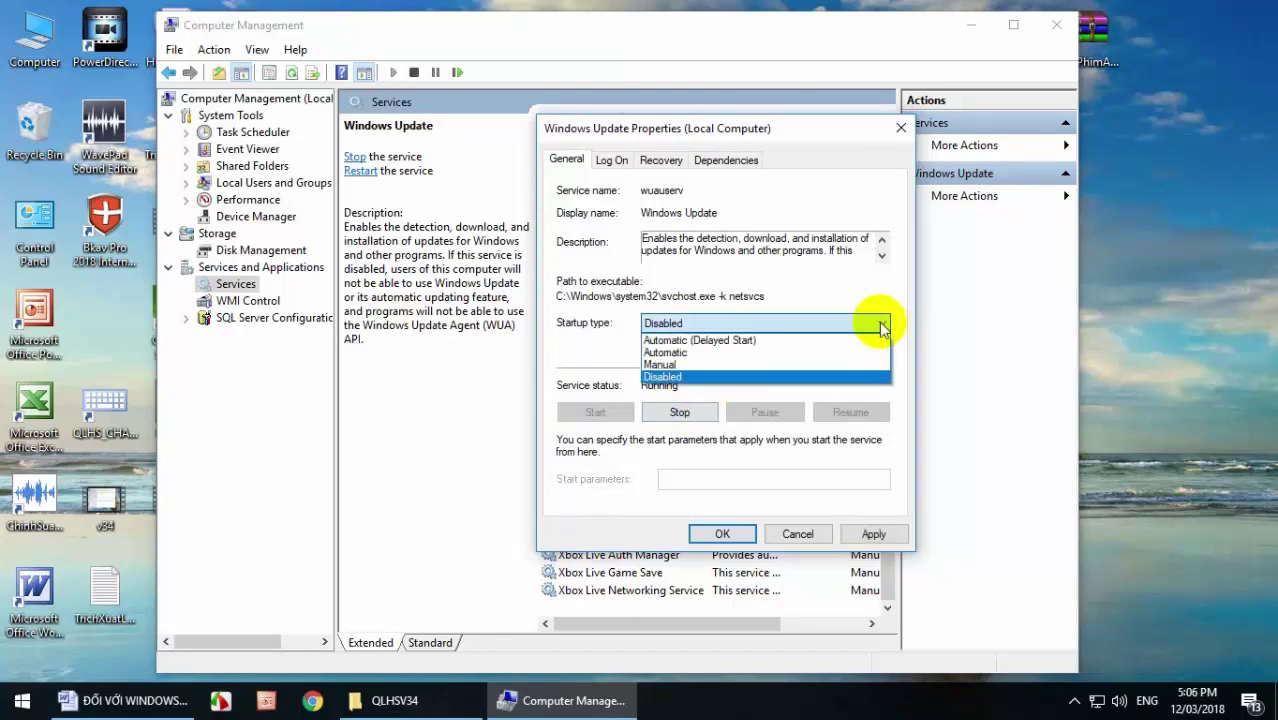
left_click(787, 360)
left_click(677, 411)
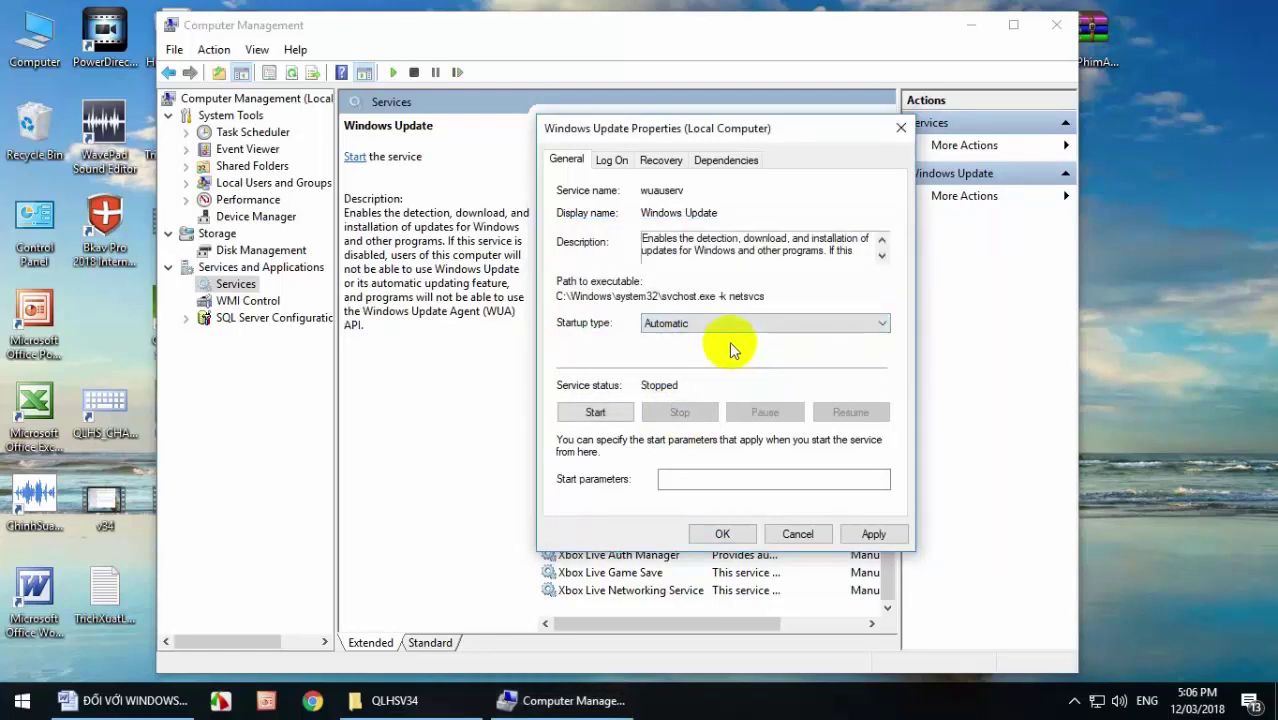
left_click(880, 323)
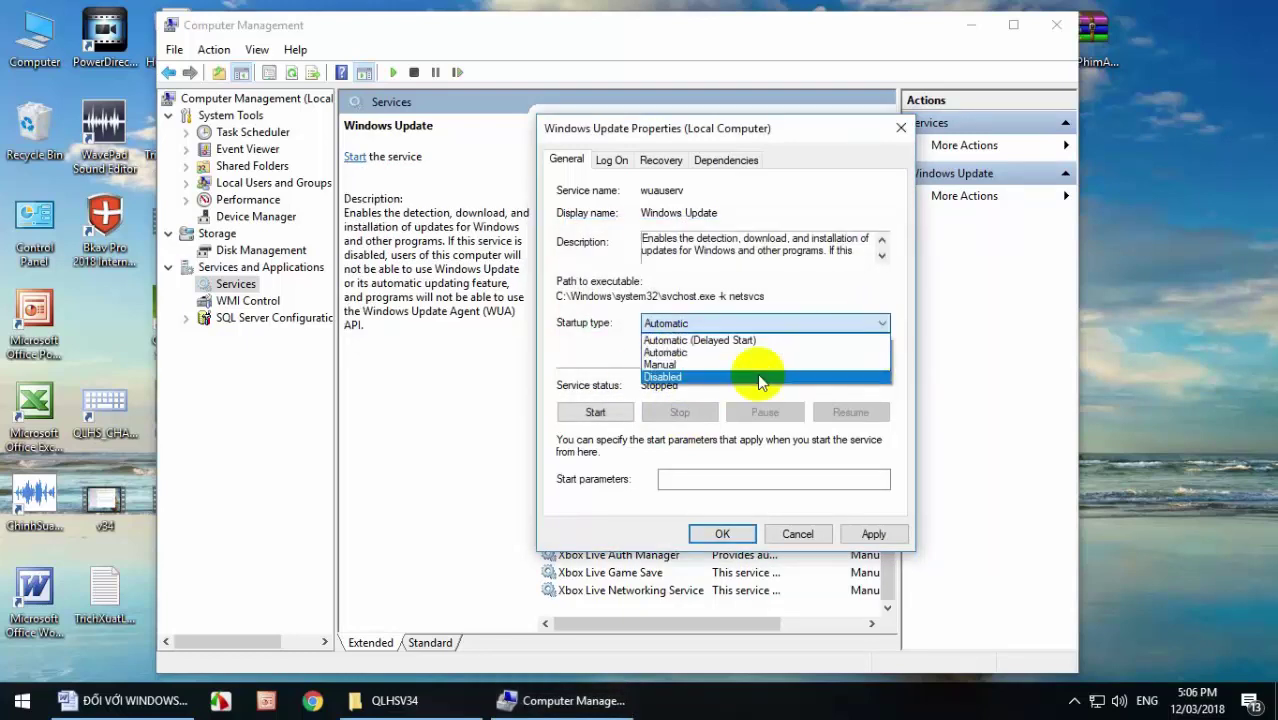
left_click(742, 377)
left_click(595, 412)
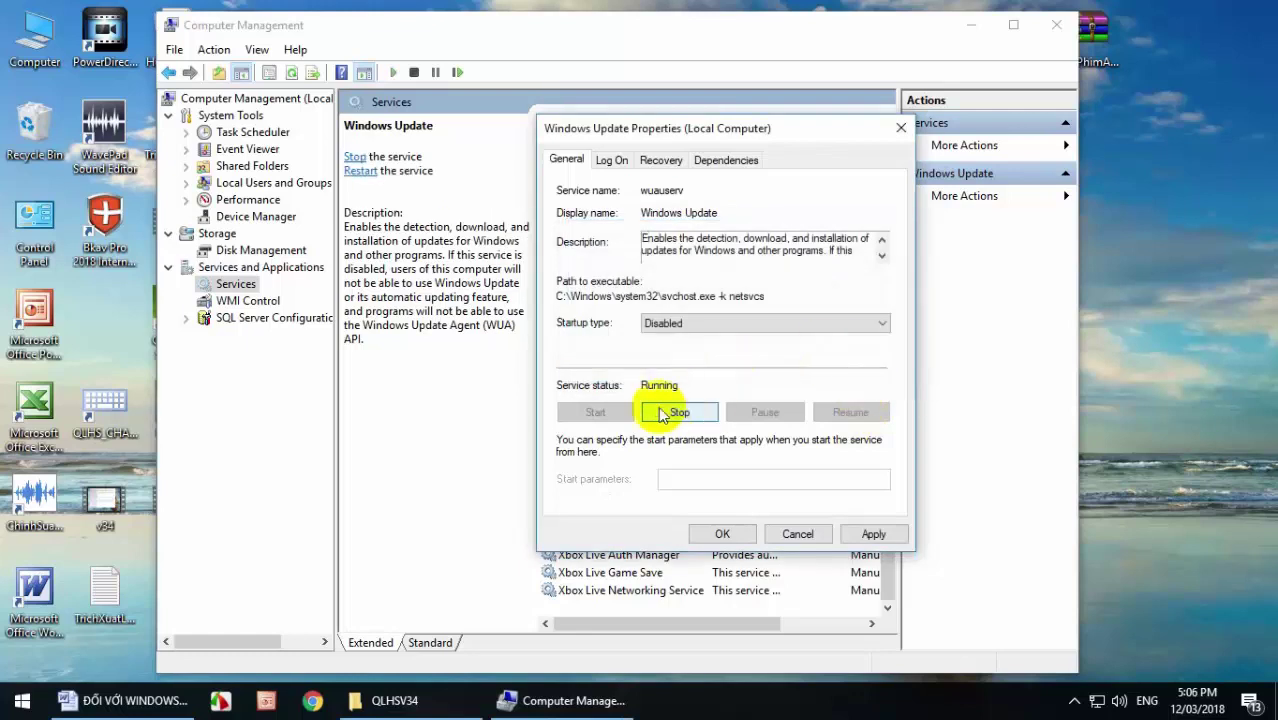
left_click(886, 325)
Restart the service, cycle Startup type through Disabled and Manual, settle on Automatic, and apply.
left_click(777, 355)
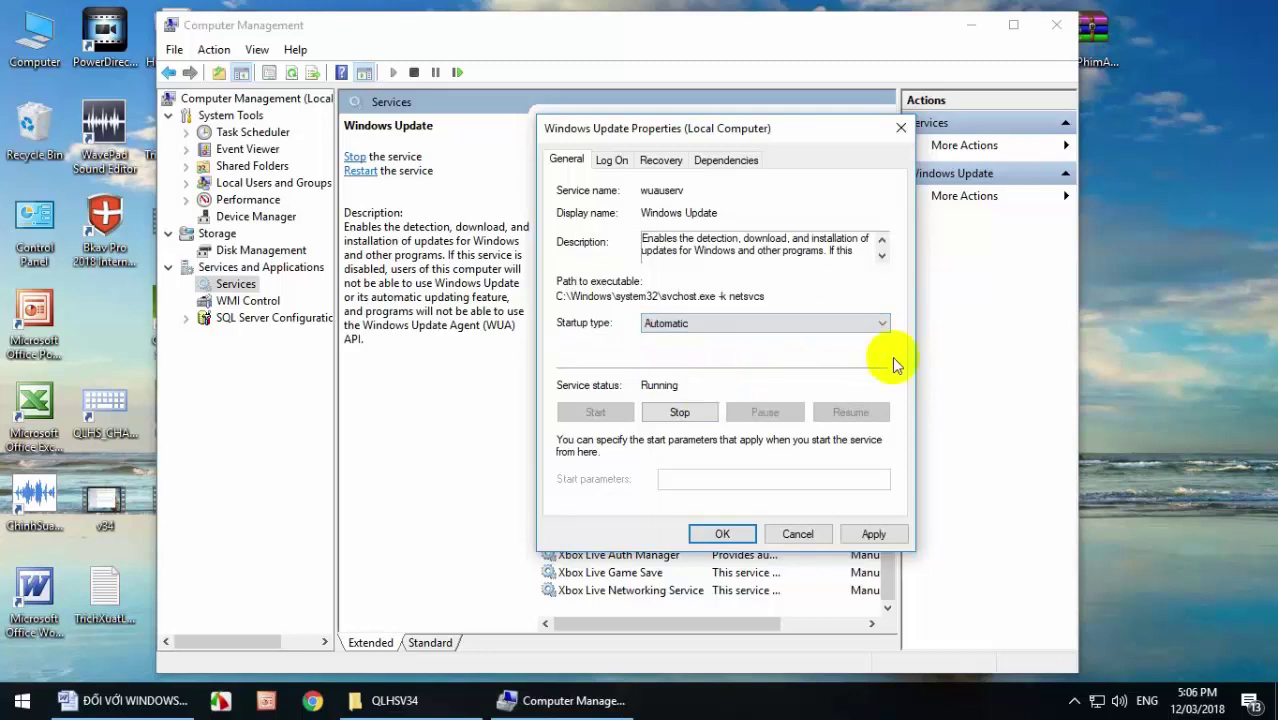
left_click(884, 323)
left_click(748, 376)
left_click(884, 325)
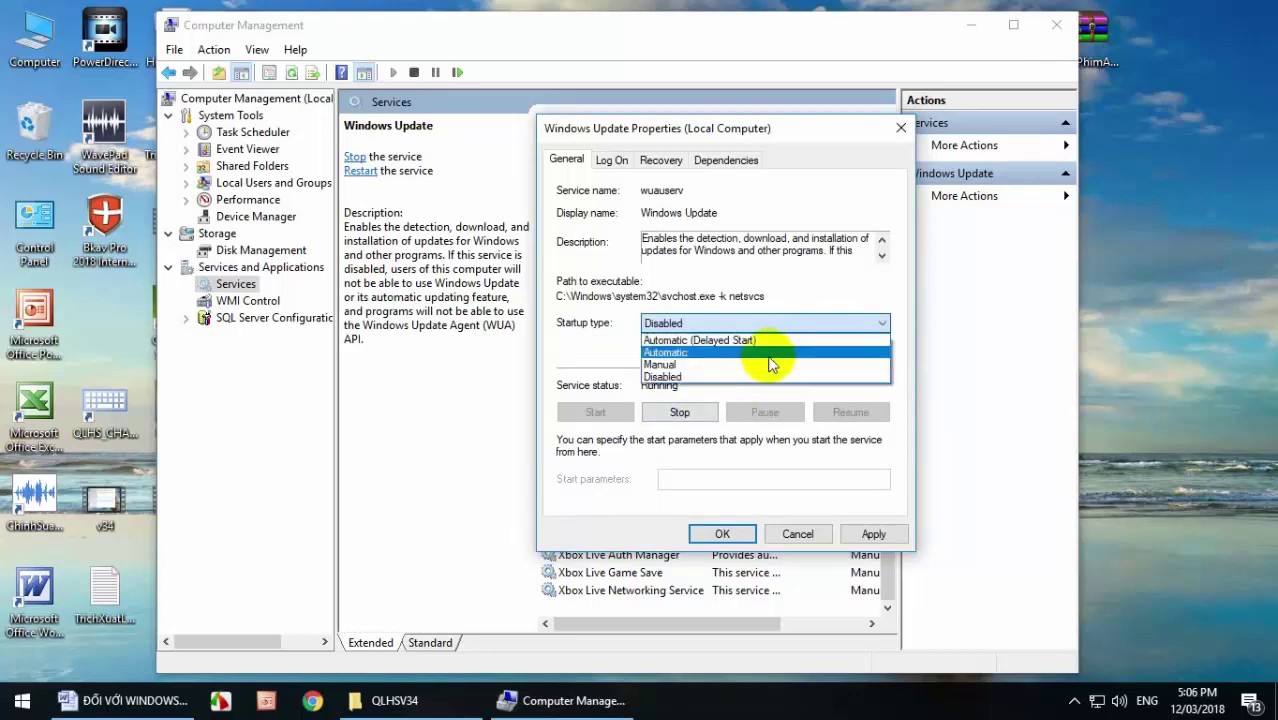
left_click(768, 355)
left_click(679, 412)
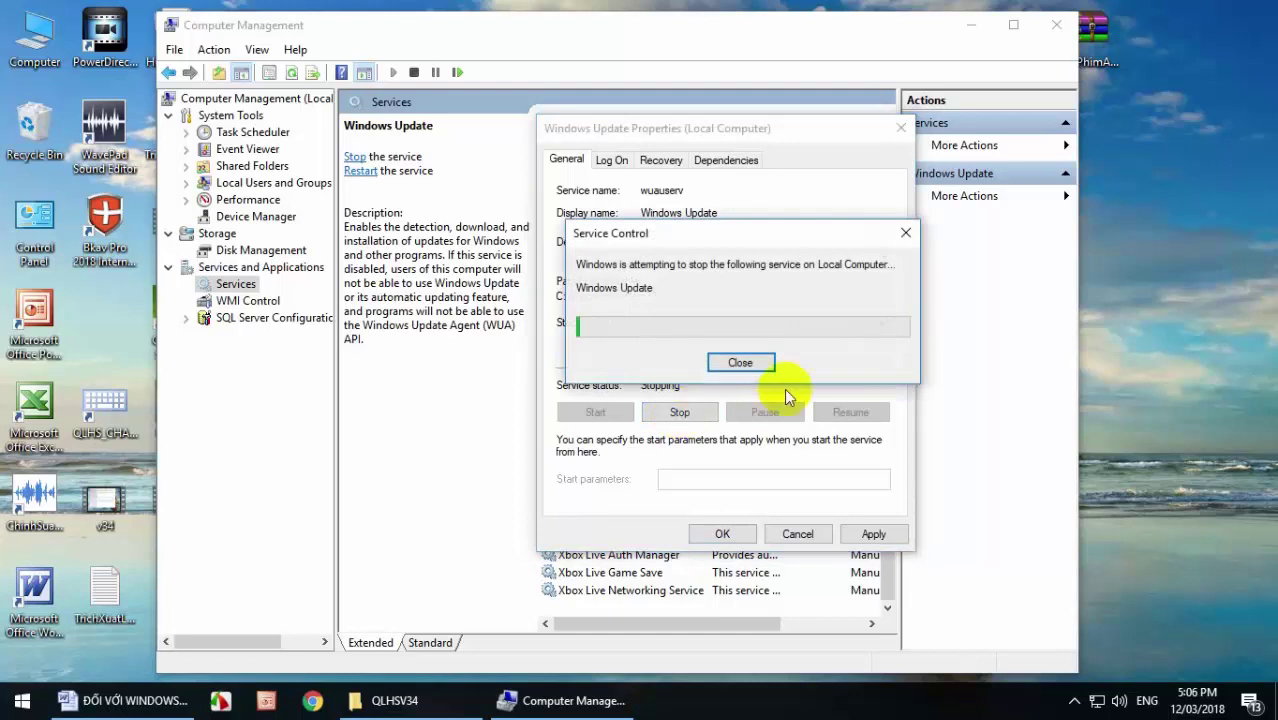
left_click(597, 412)
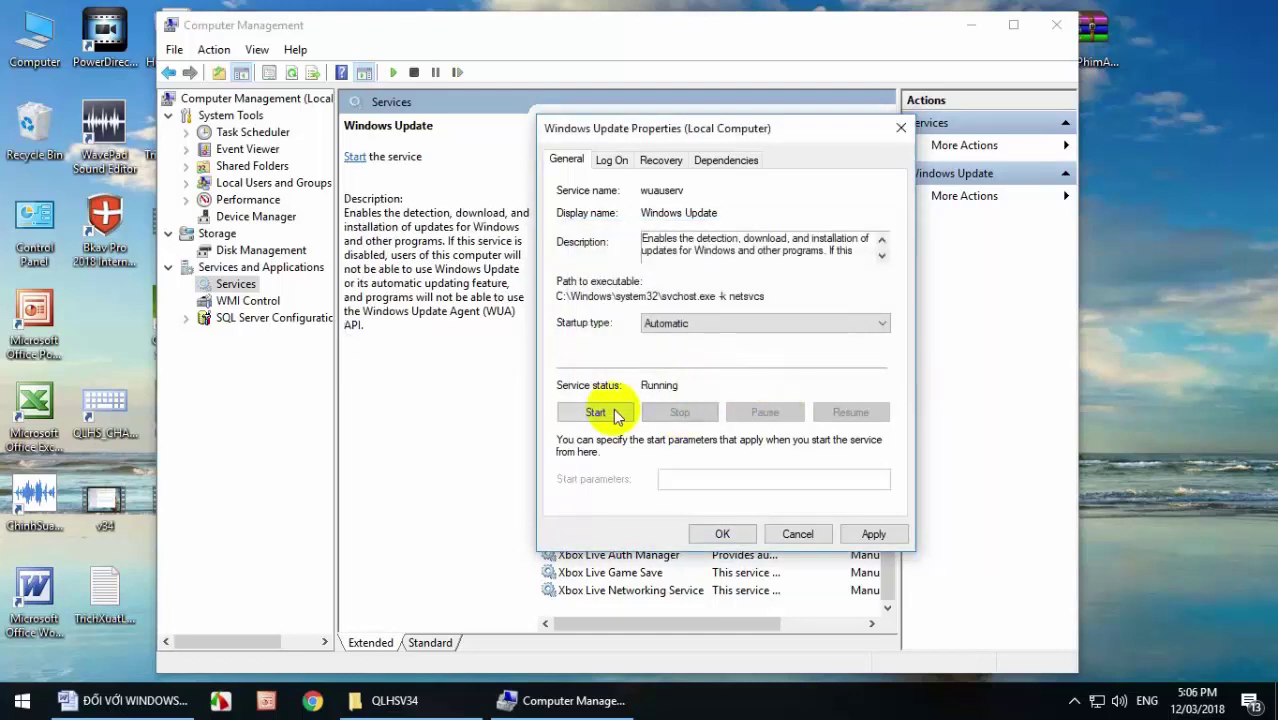
left_click(883, 325)
left_click(816, 364)
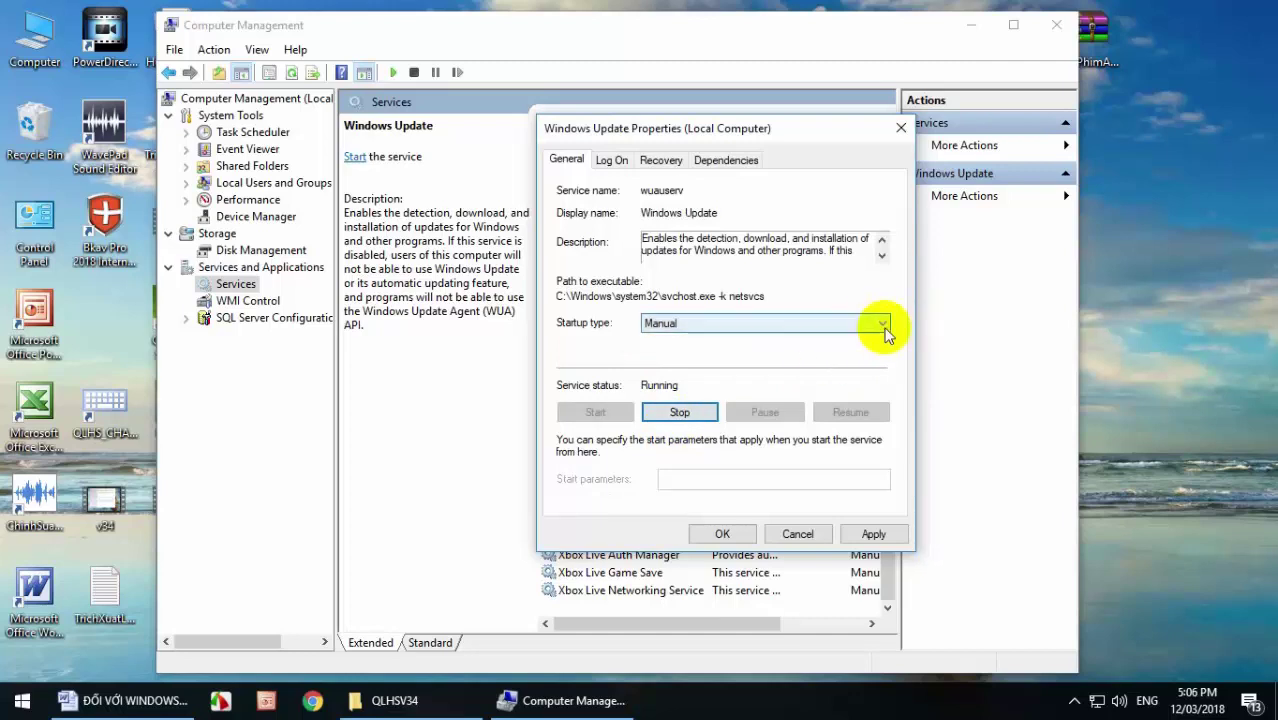
left_click(888, 324)
left_click(820, 352)
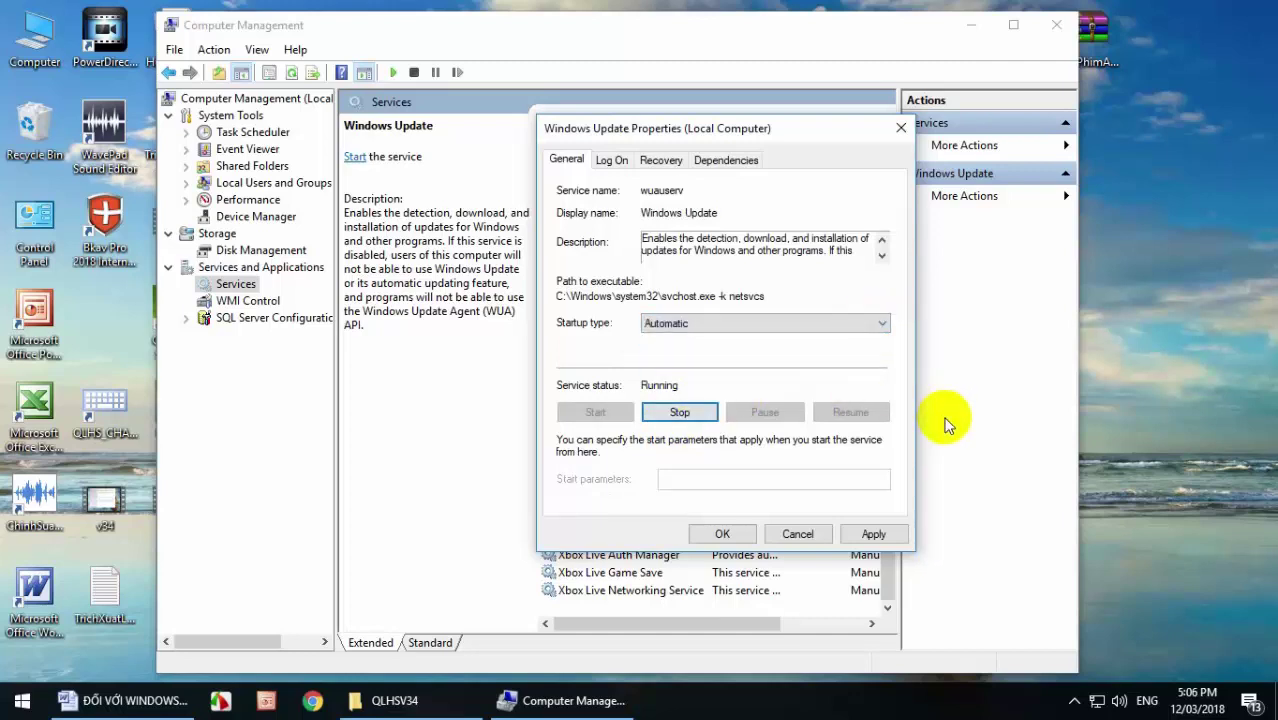
left_click(873, 533)
left_click(722, 534)
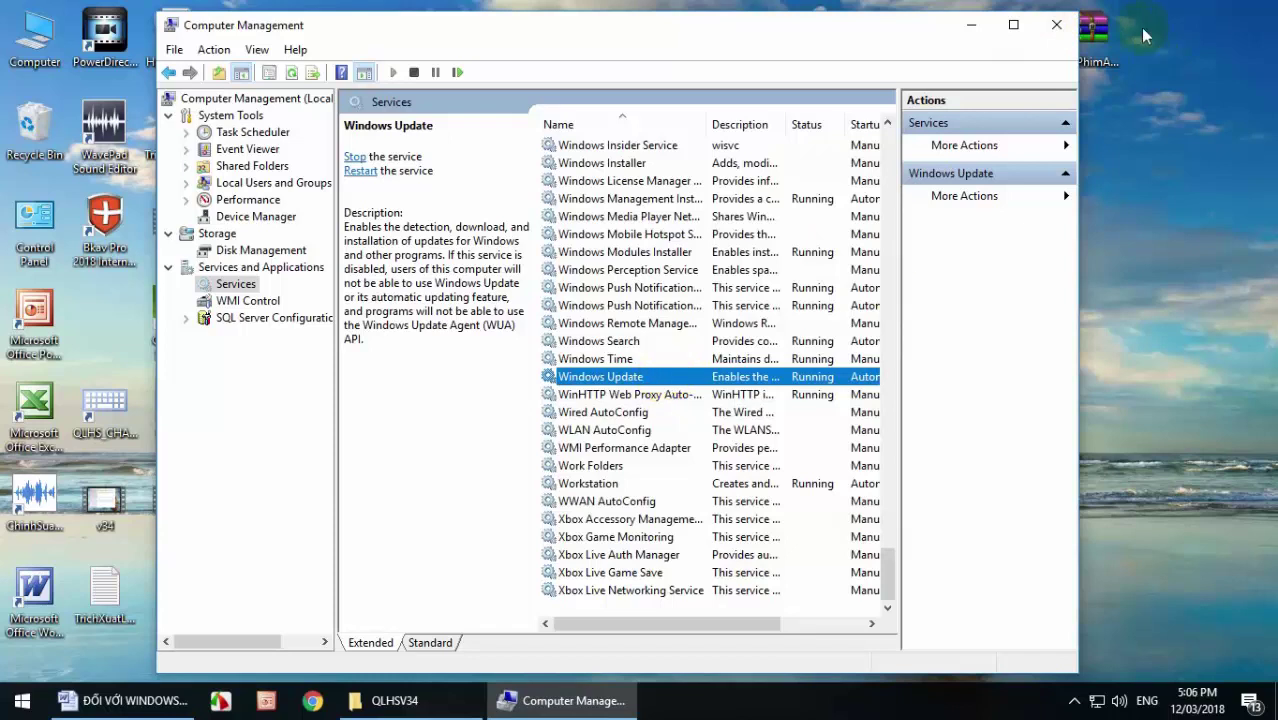
Close Computer Management, open the QLHSV34 folder, then minimize it.
left_click(1058, 26)
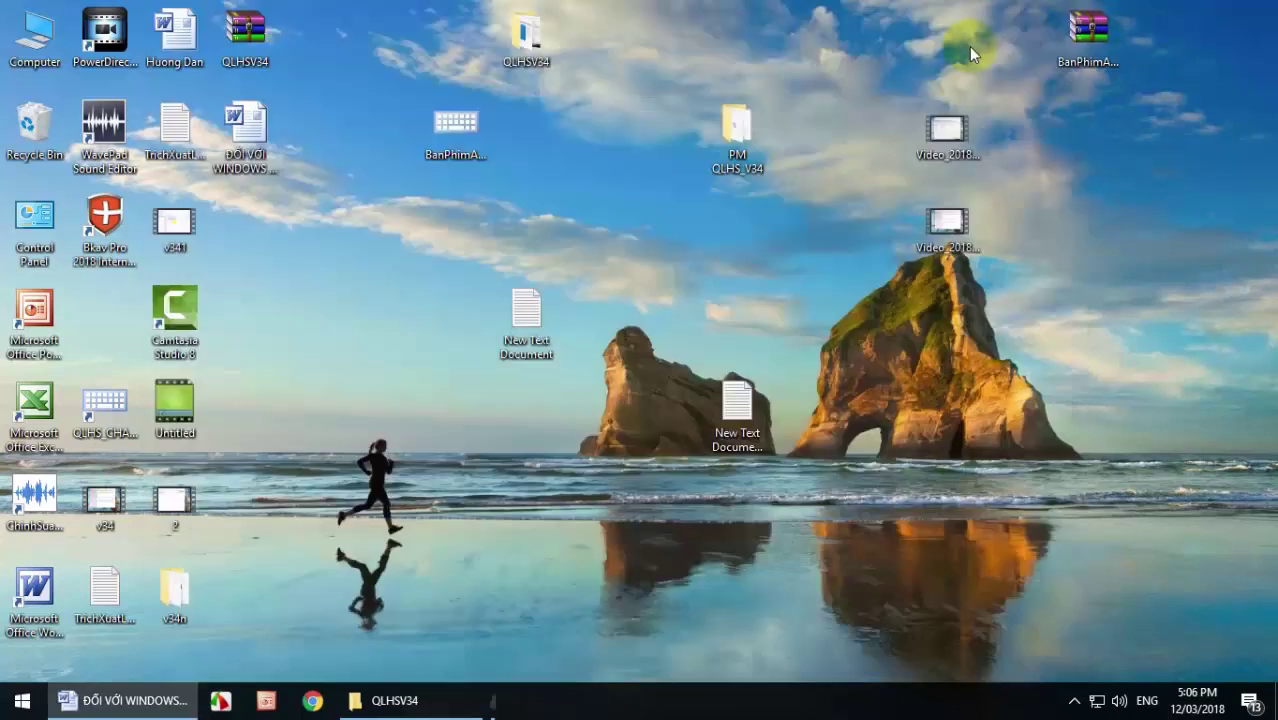
double_click(527, 36)
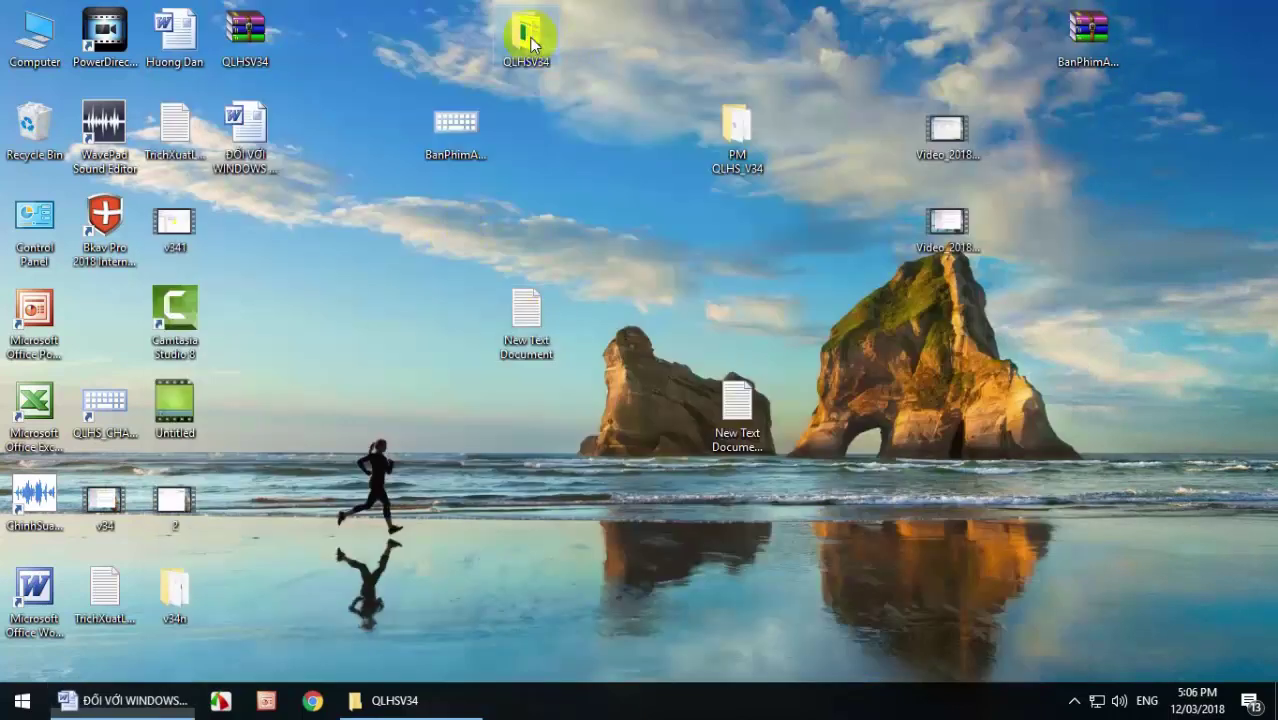
left_click_drag(660, 86, 699, 57)
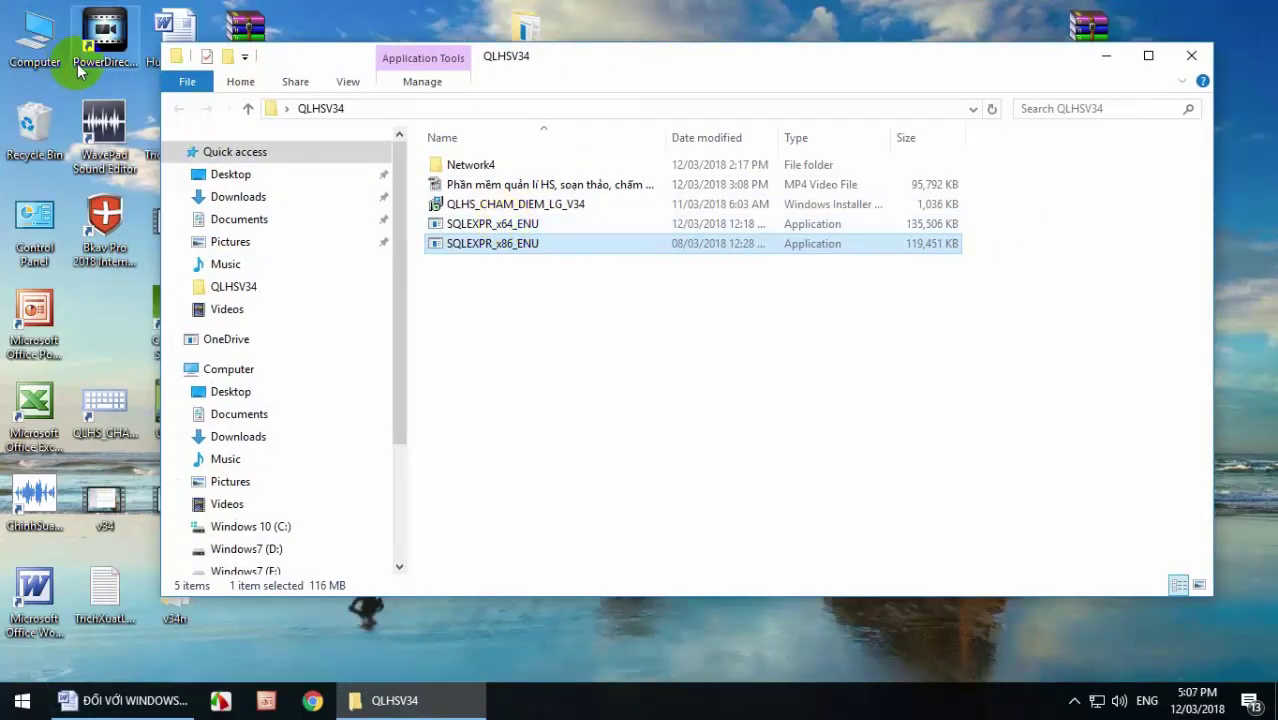
left_click(1104, 58)
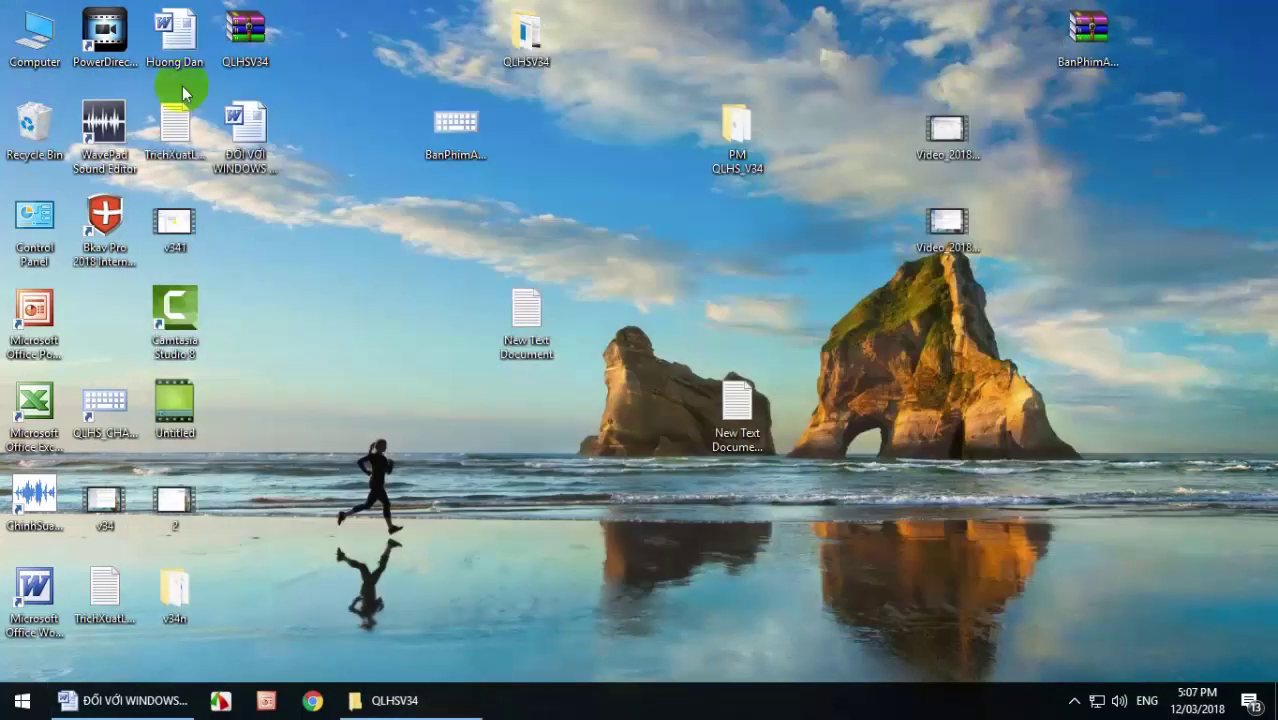
Check the Computer properties to confirm a 64-bit system, then close the System window.
right_click(42, 66)
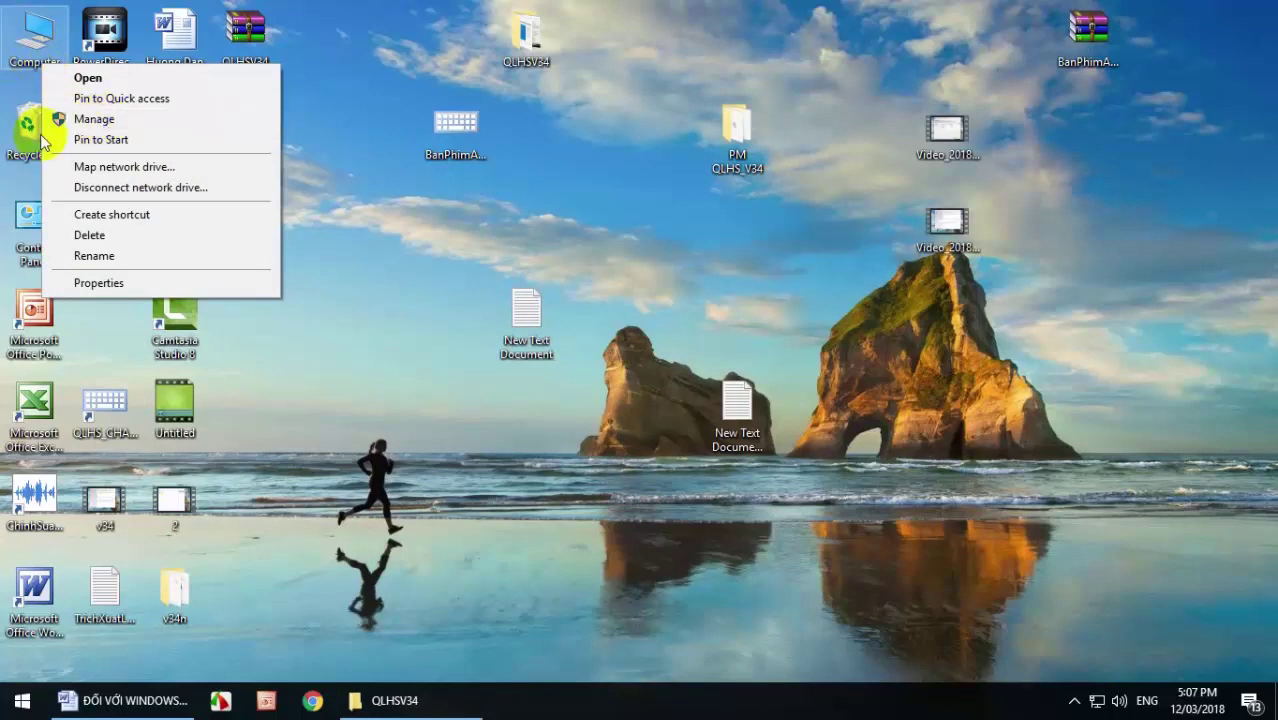
left_click(125, 284)
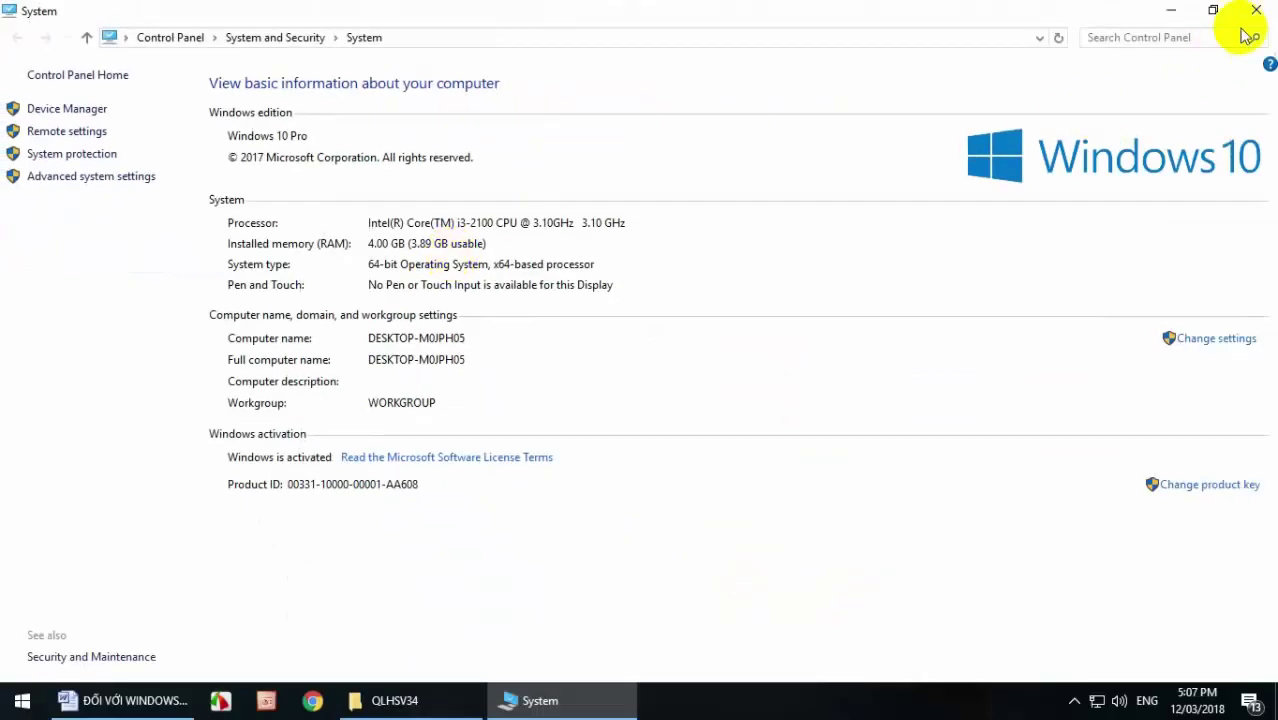
left_click(1256, 10)
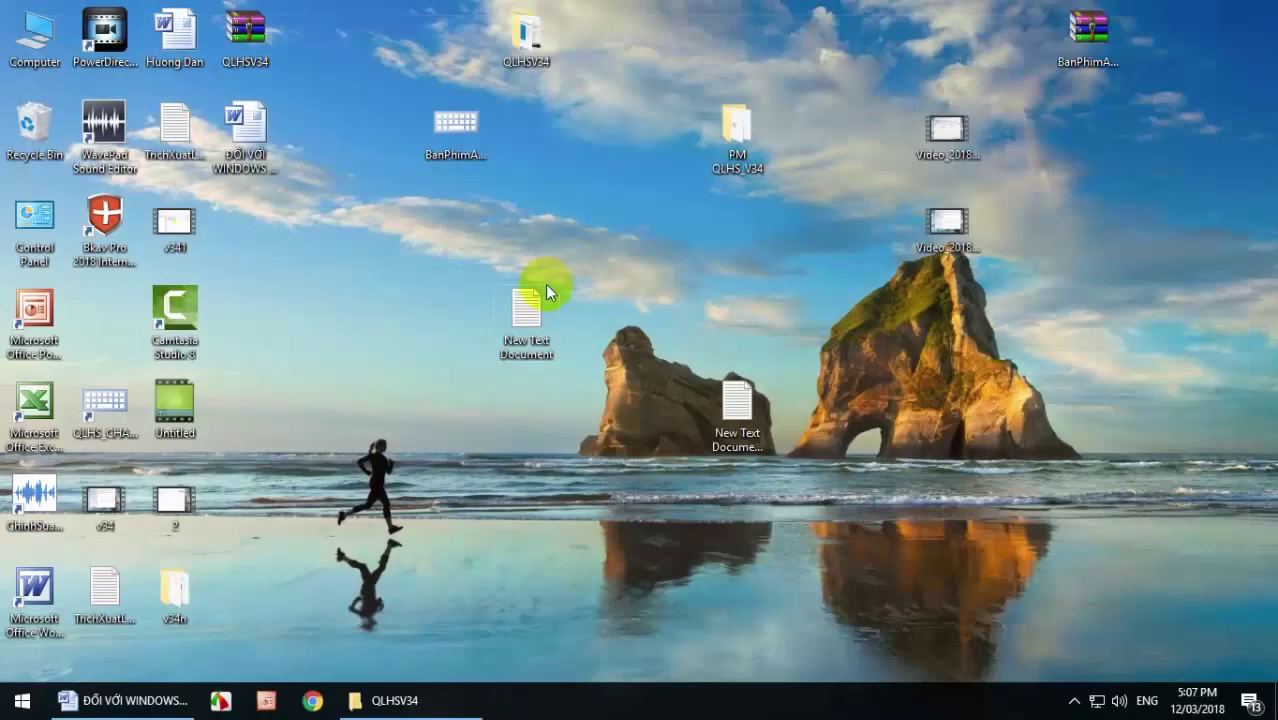
Restore QLHSV34 and alternate between the x86 and x64 installers, ending on SQLEXPR_x64_ENU.
left_click(408, 703)
left_click(492, 243)
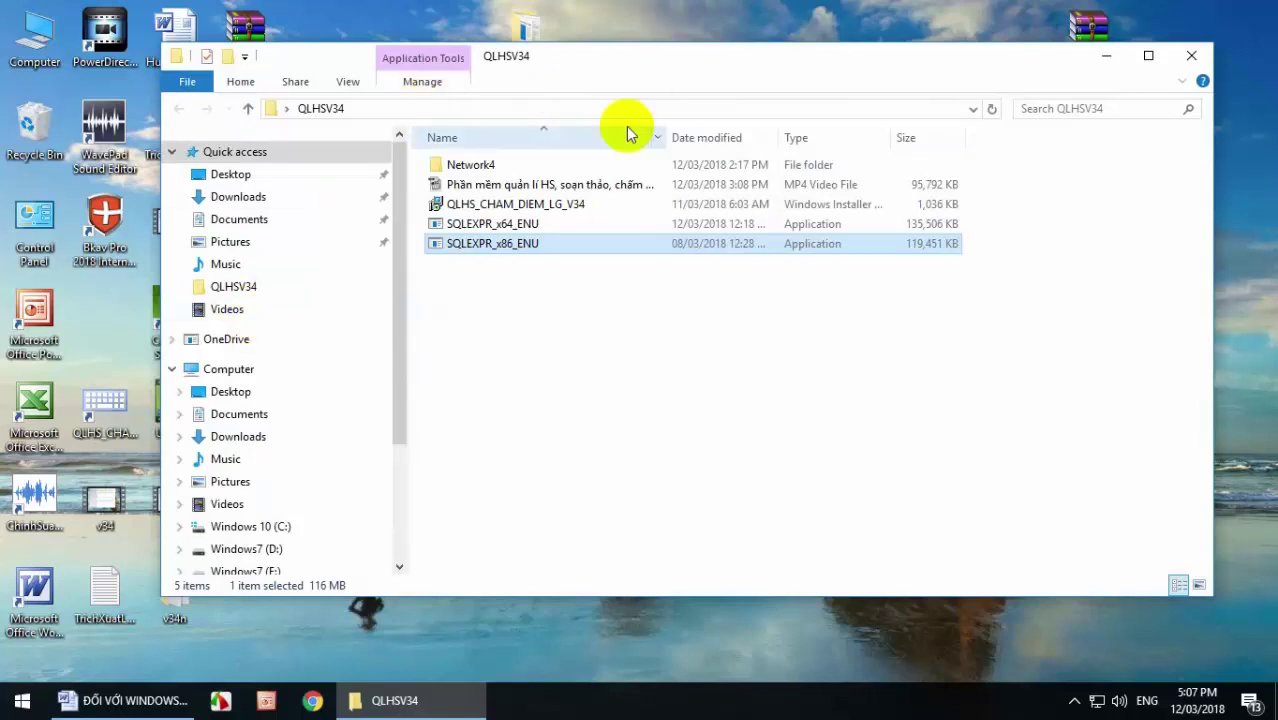
left_click(507, 227)
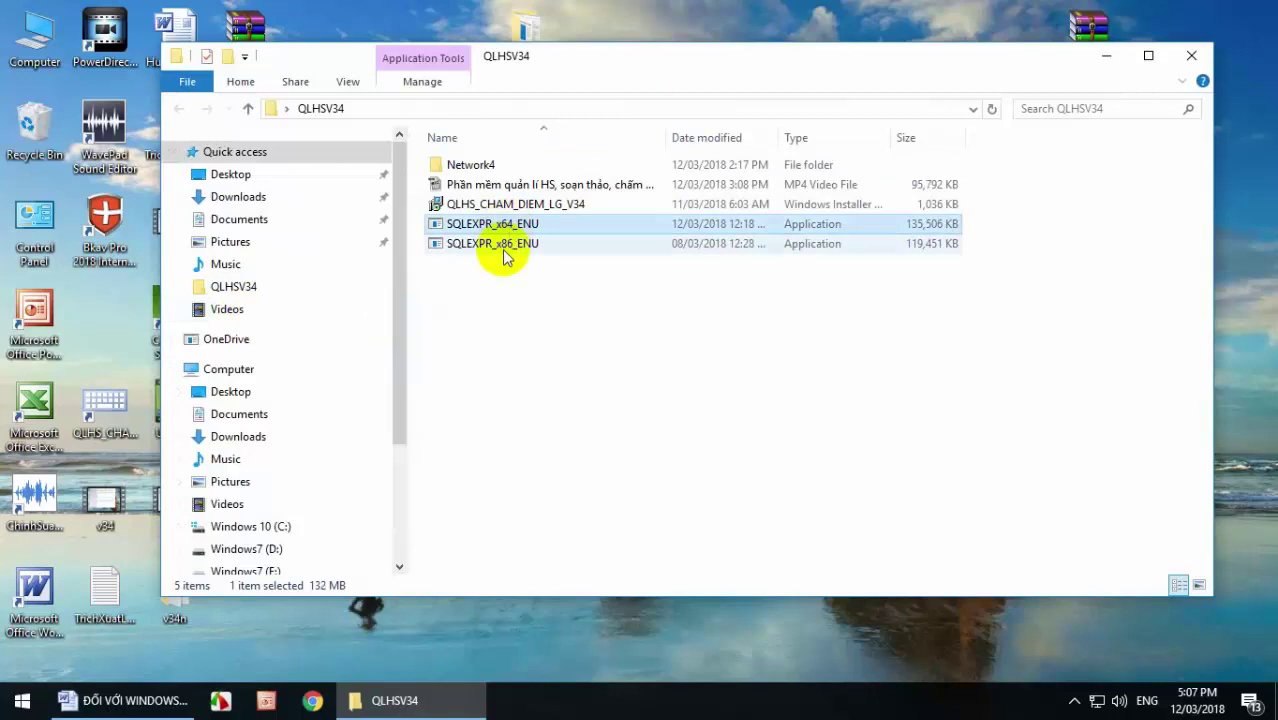
left_click(510, 246)
left_click(520, 228)
left_click(526, 244)
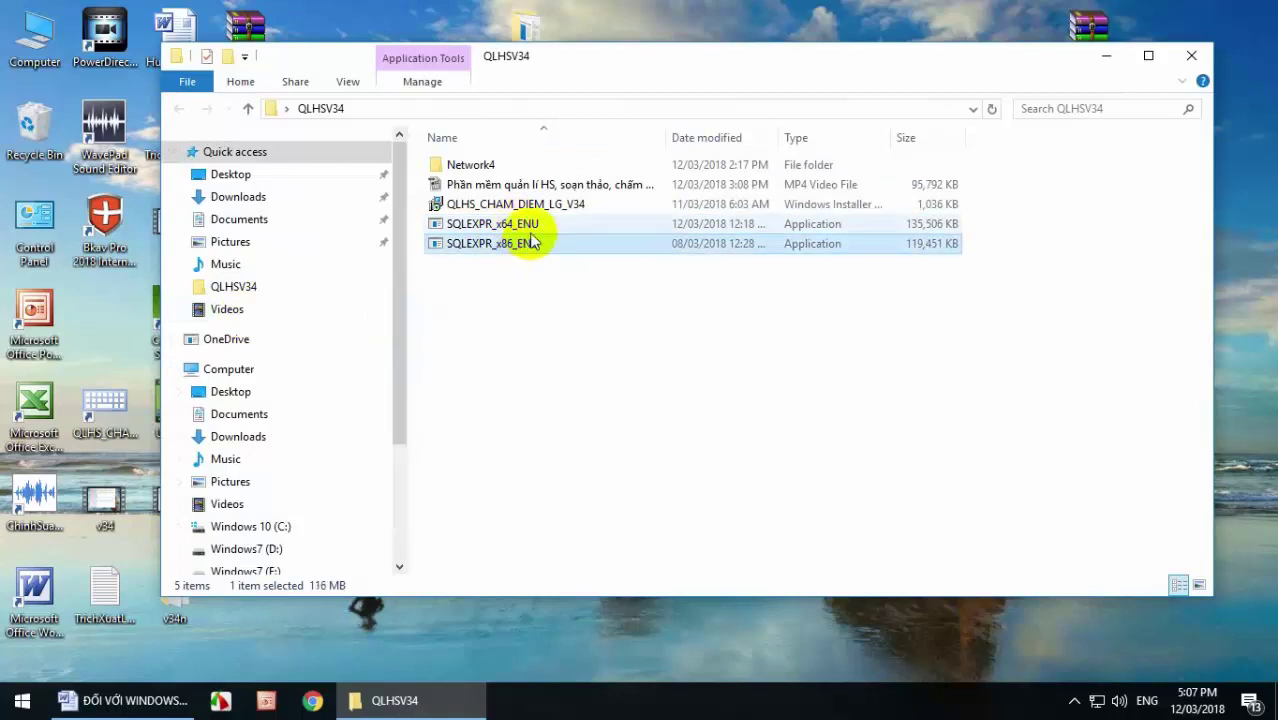
left_click(600, 222)
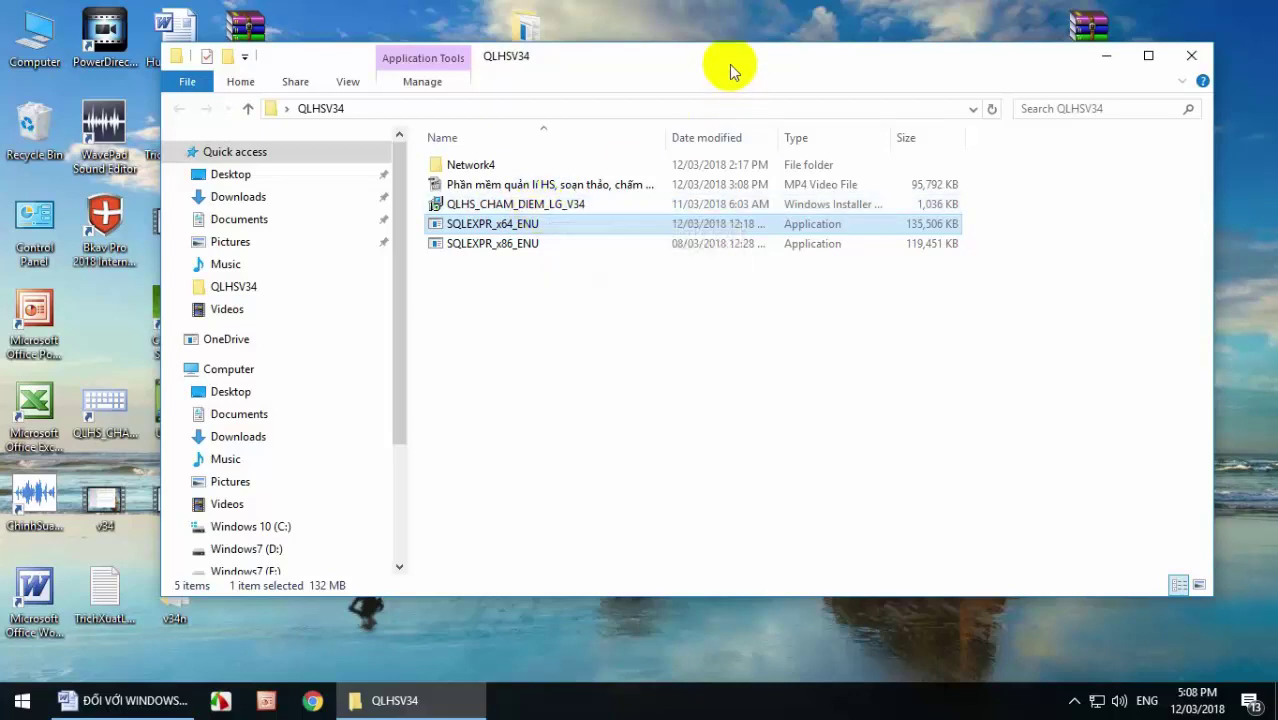
Close the QLHSV34 folder window.
left_click_drag(731, 68, 697, 62)
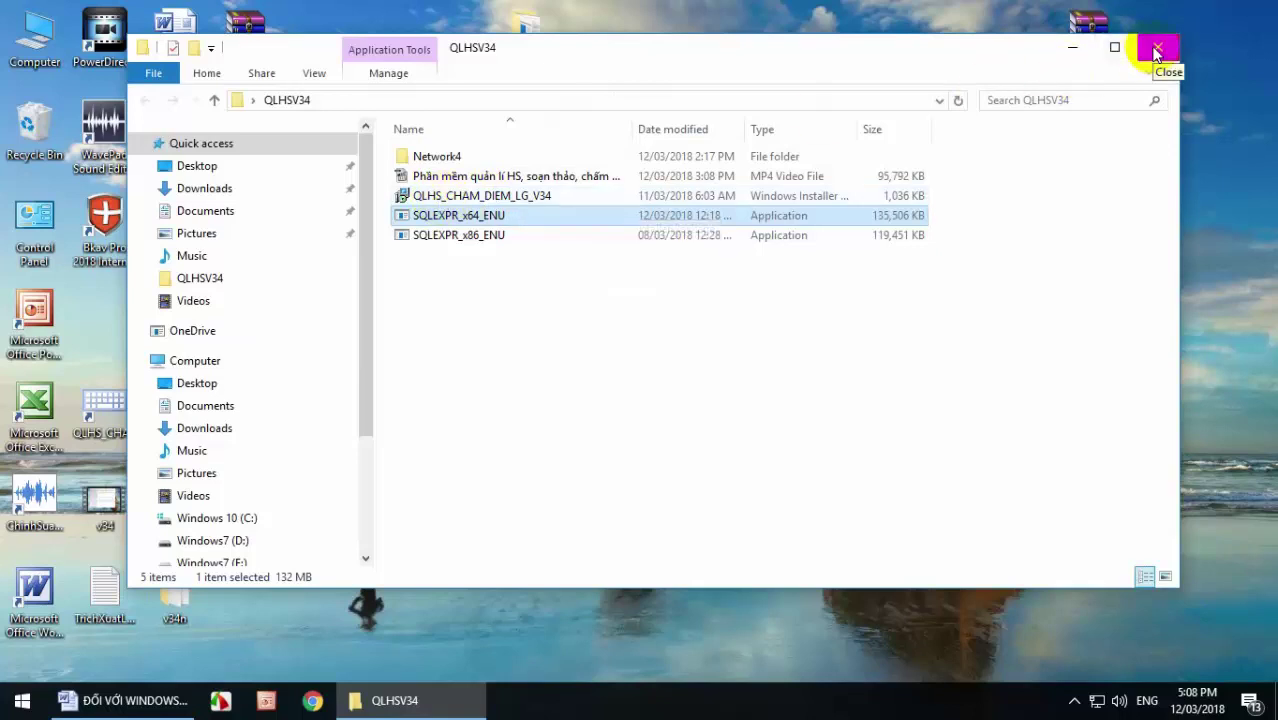
left_click(1157, 50)
left_click(1075, 697)
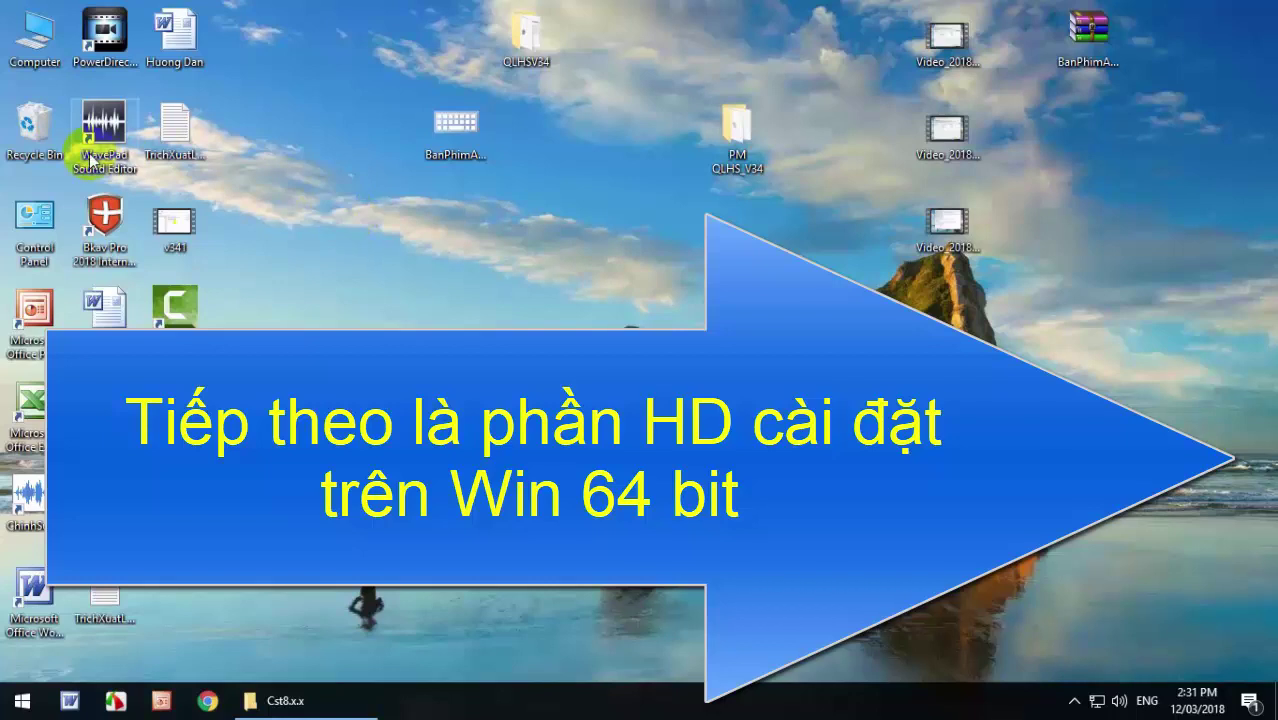
Open Computer Management from the Computer icon and show Services under Services and Applications.
right_click(29, 56)
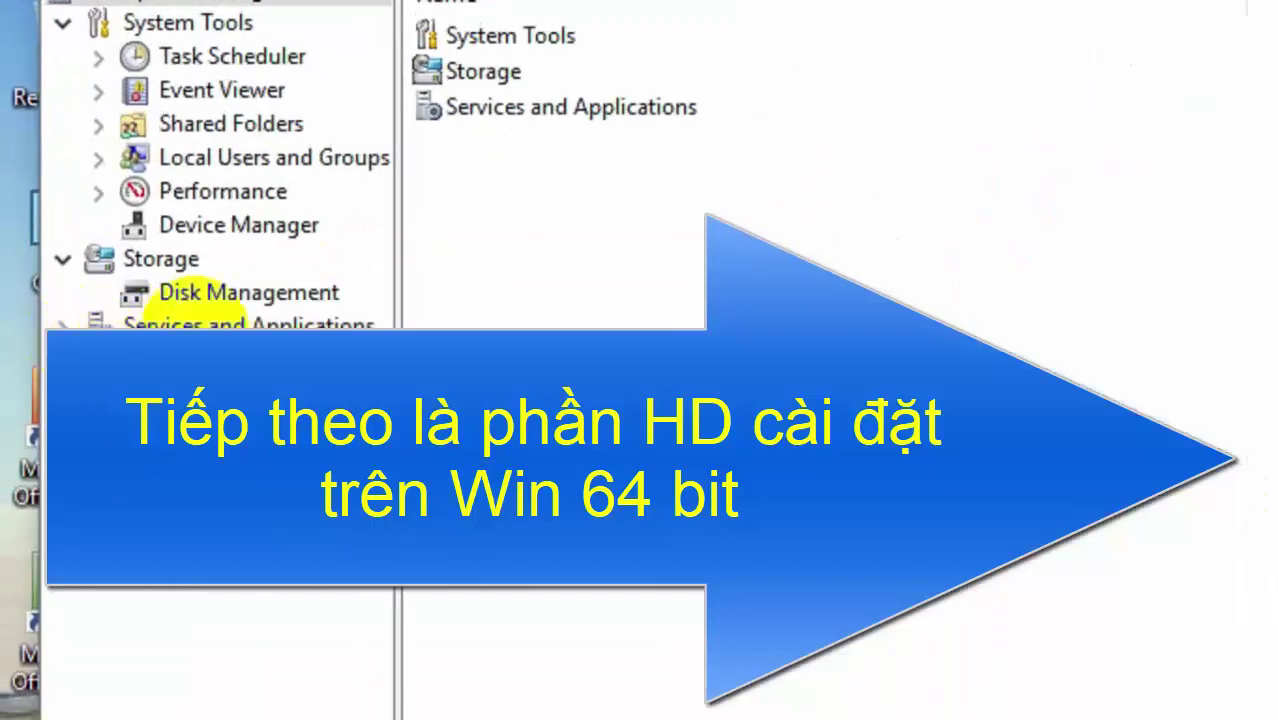
left_click(65, 324)
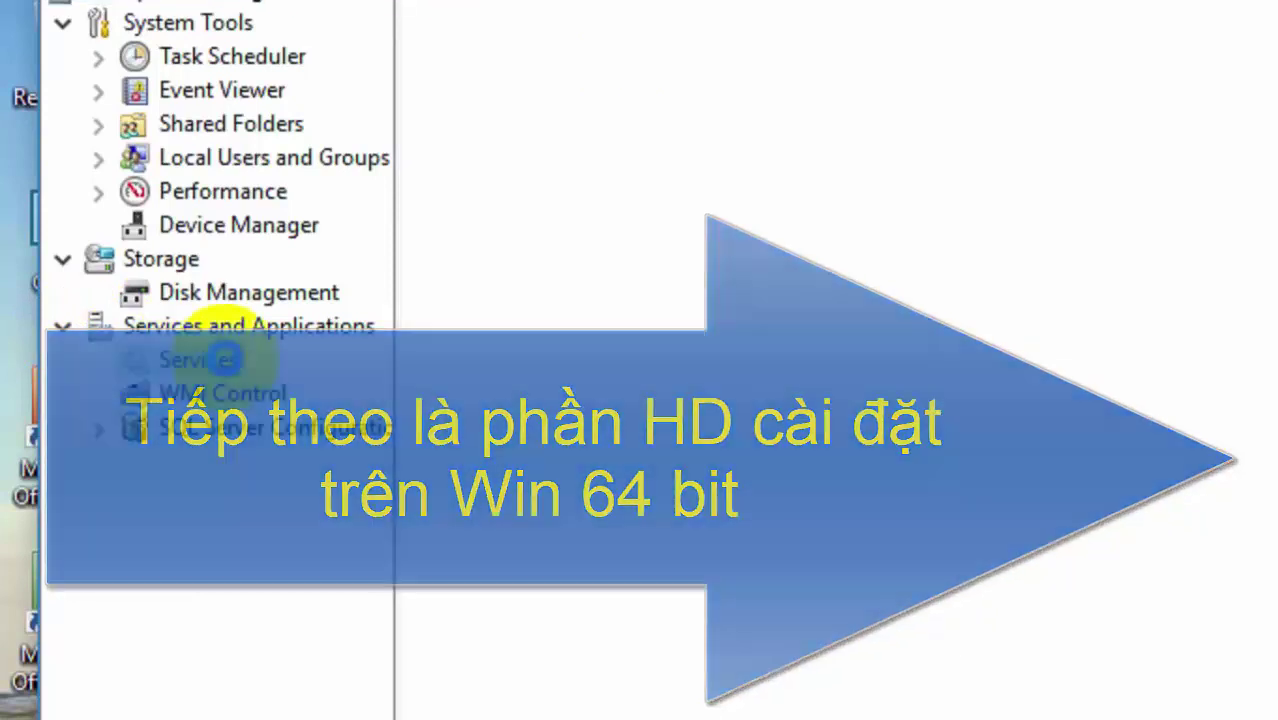
left_click(225, 360)
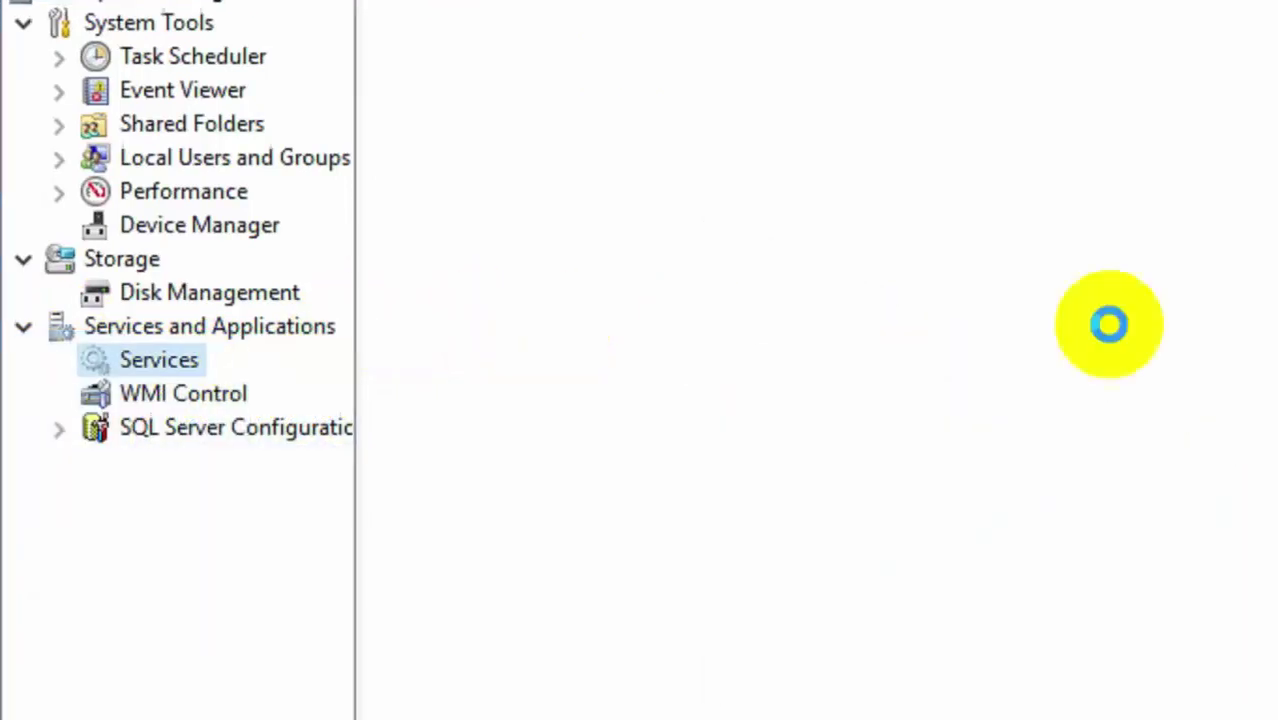
Maximize Computer Management and scroll the services list to the bottom toward Windows Update.
left_click(998, 306)
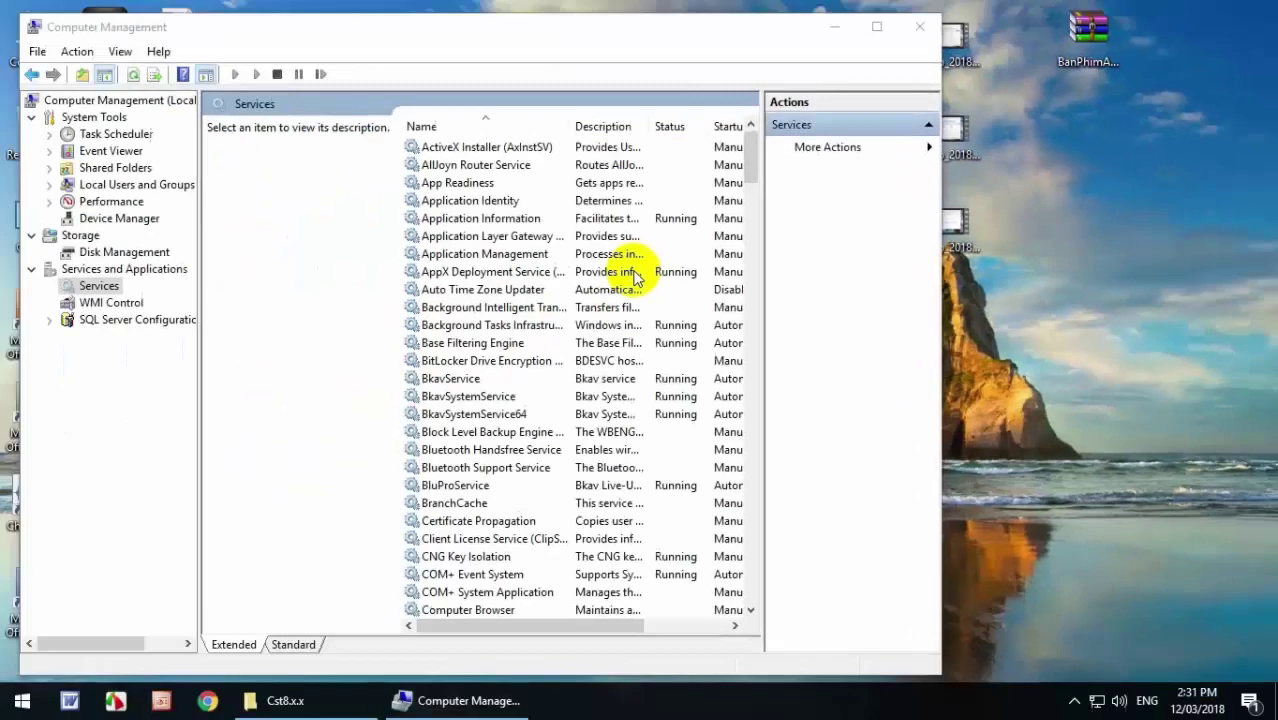
left_click(877, 29)
left_click_drag(1086, 140, 1088, 545)
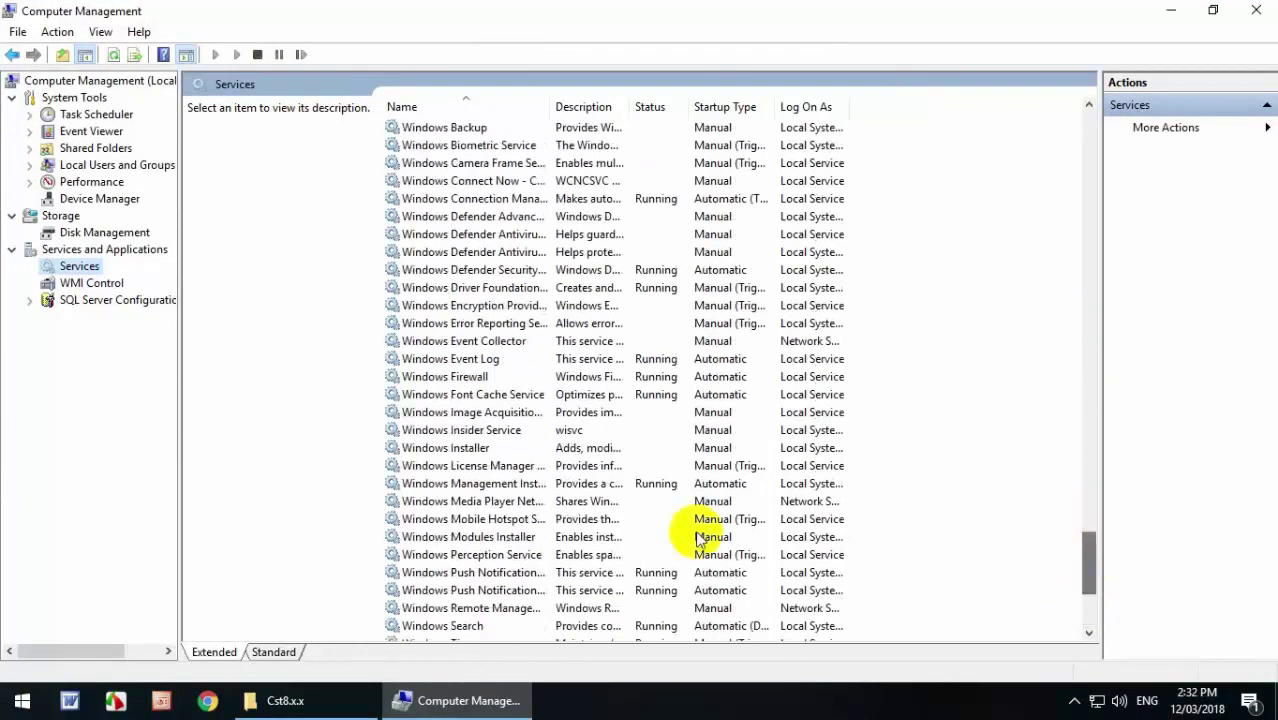
Bring up the Start menu and its quick-link menu of system tools.
left_click(20, 702)
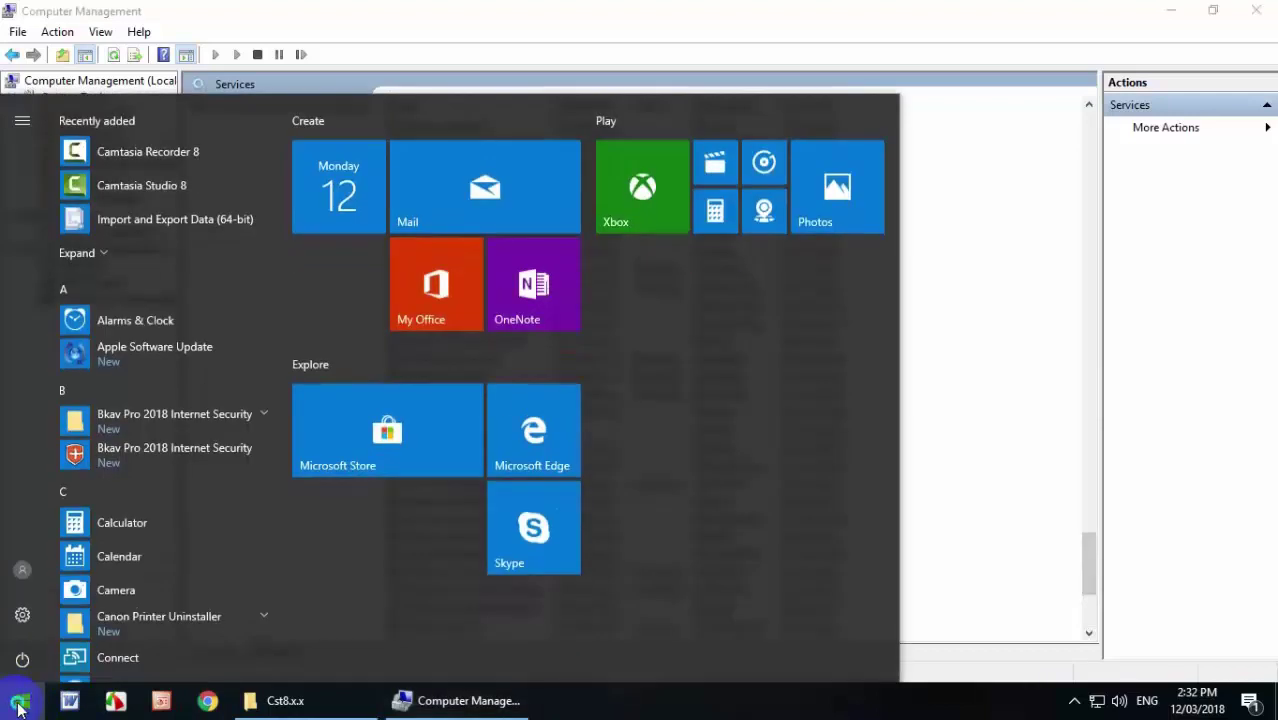
right_click(20, 704)
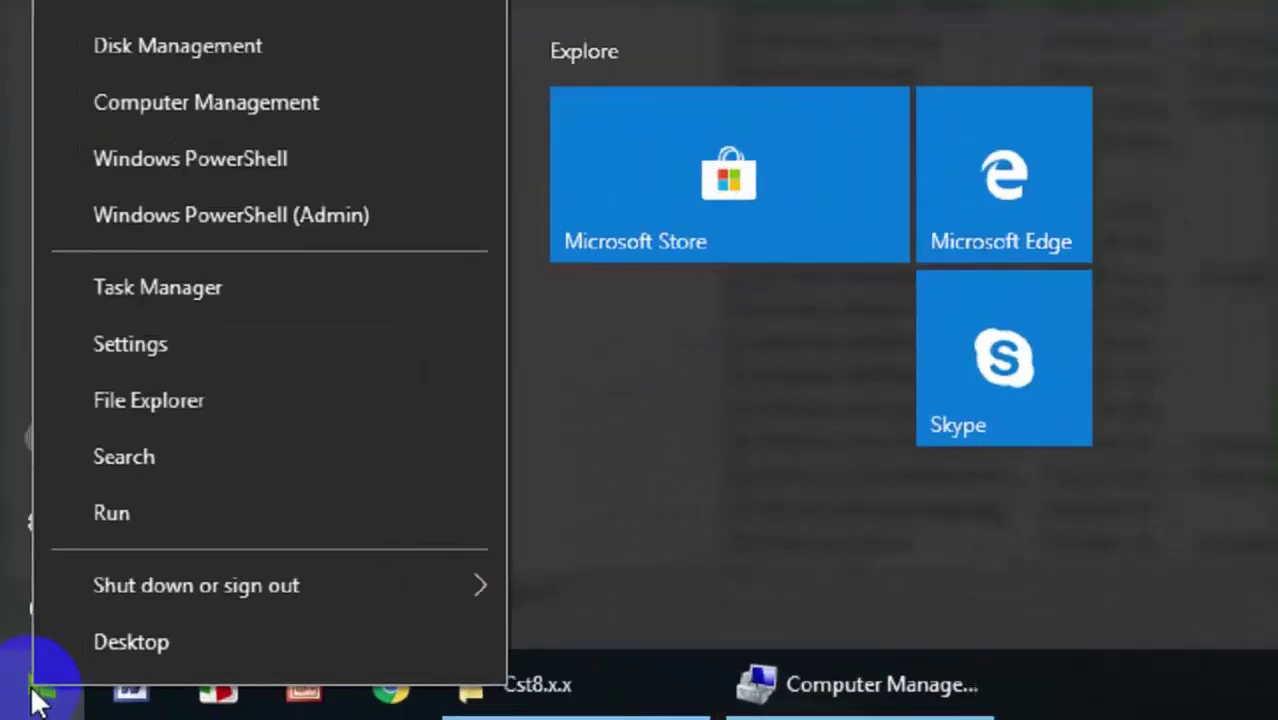
left_click(30, 700)
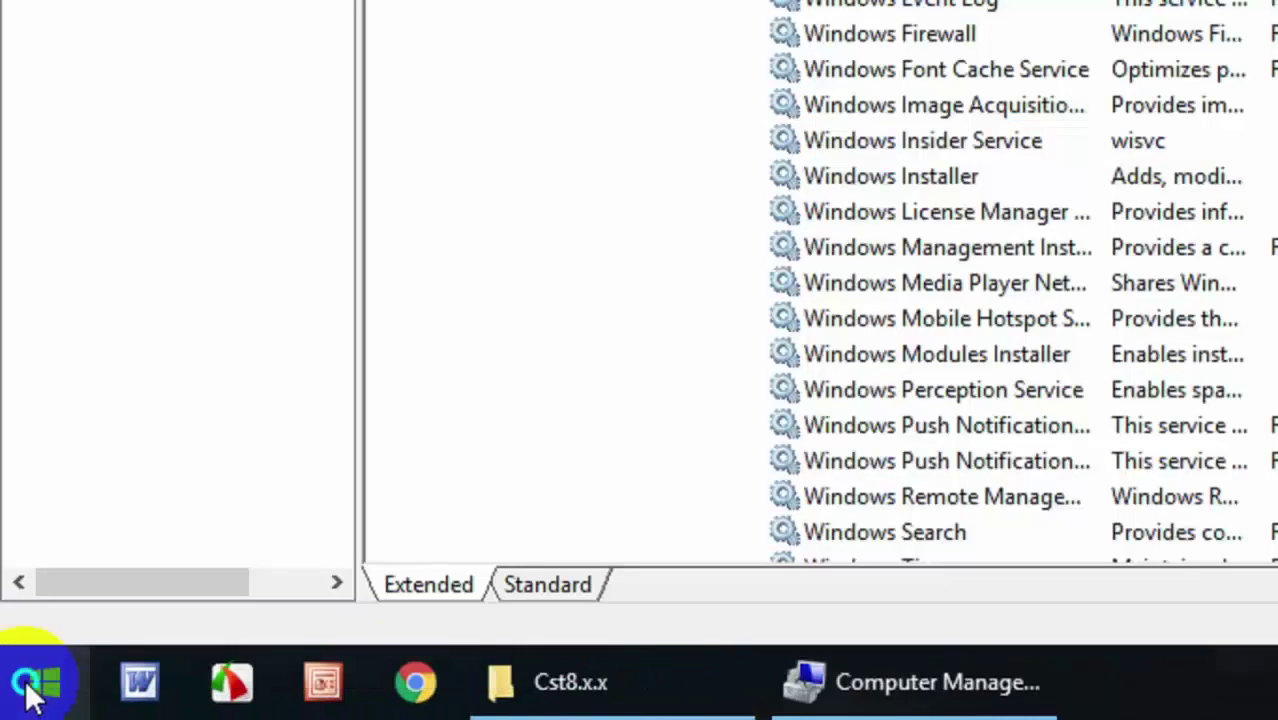
right_click(30, 700)
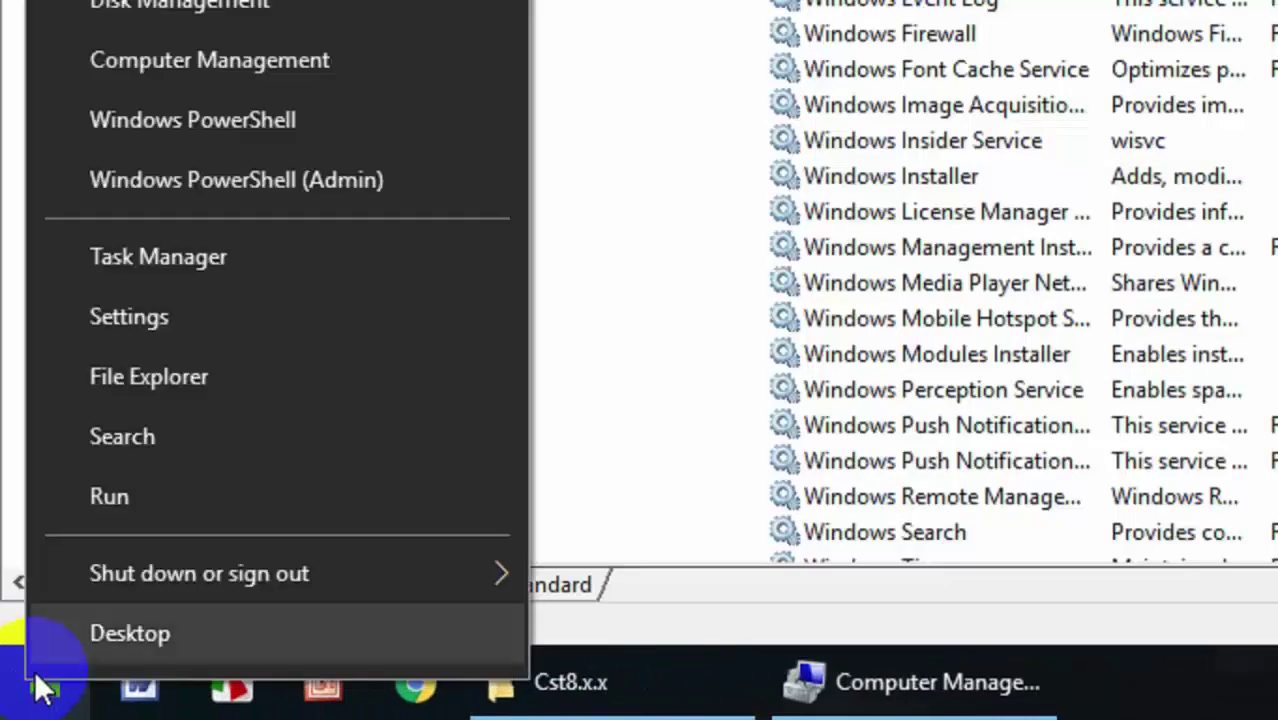
Search Windows for 'services' and launch the Services app.
left_click(163, 428)
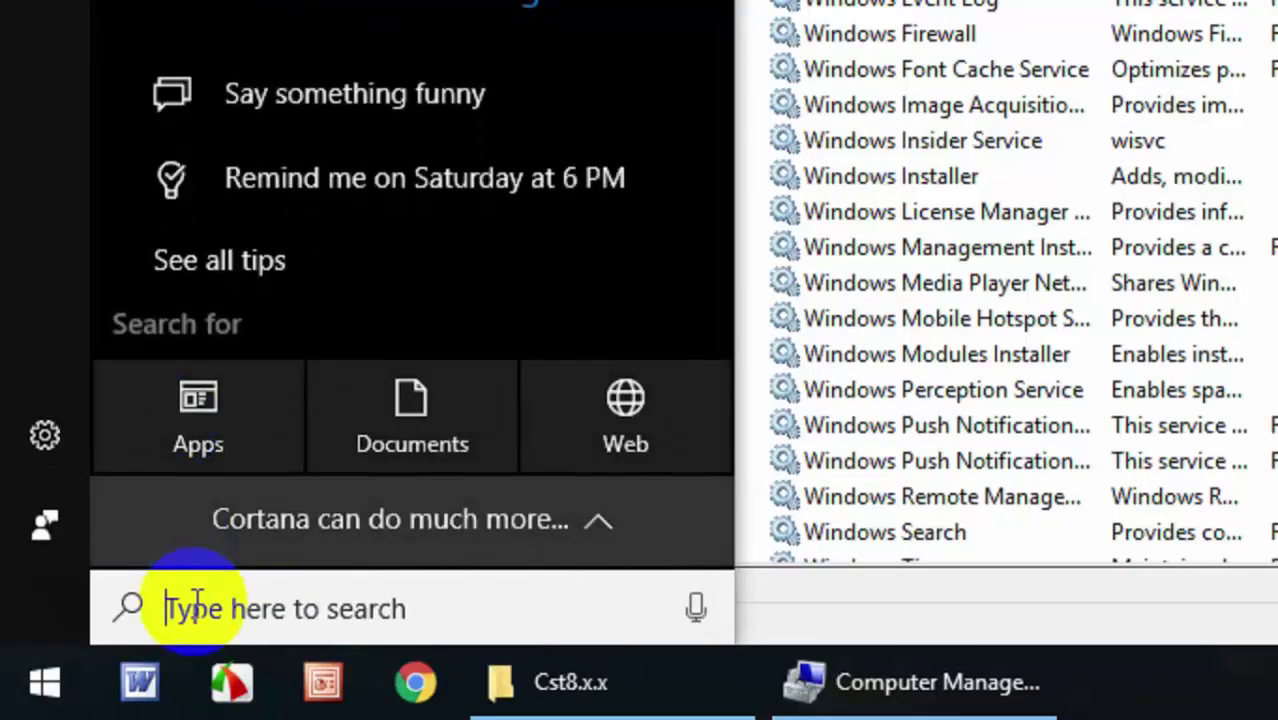
type("s")
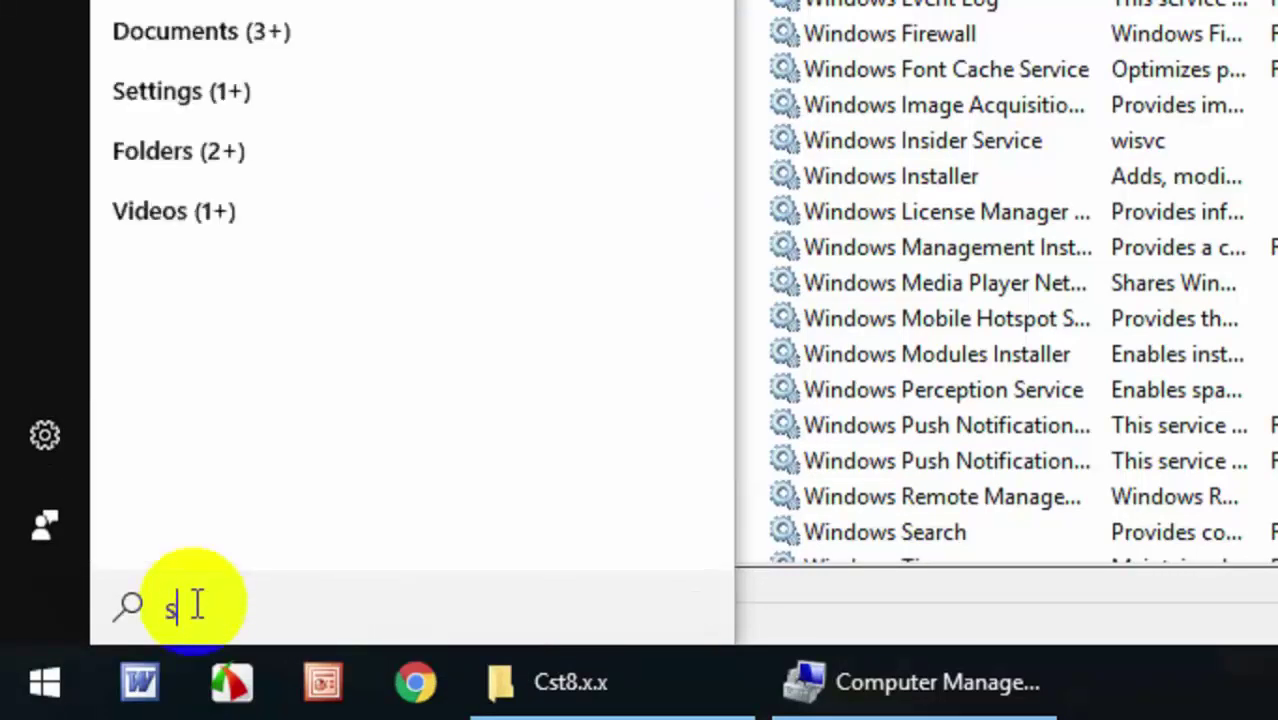
type("er")
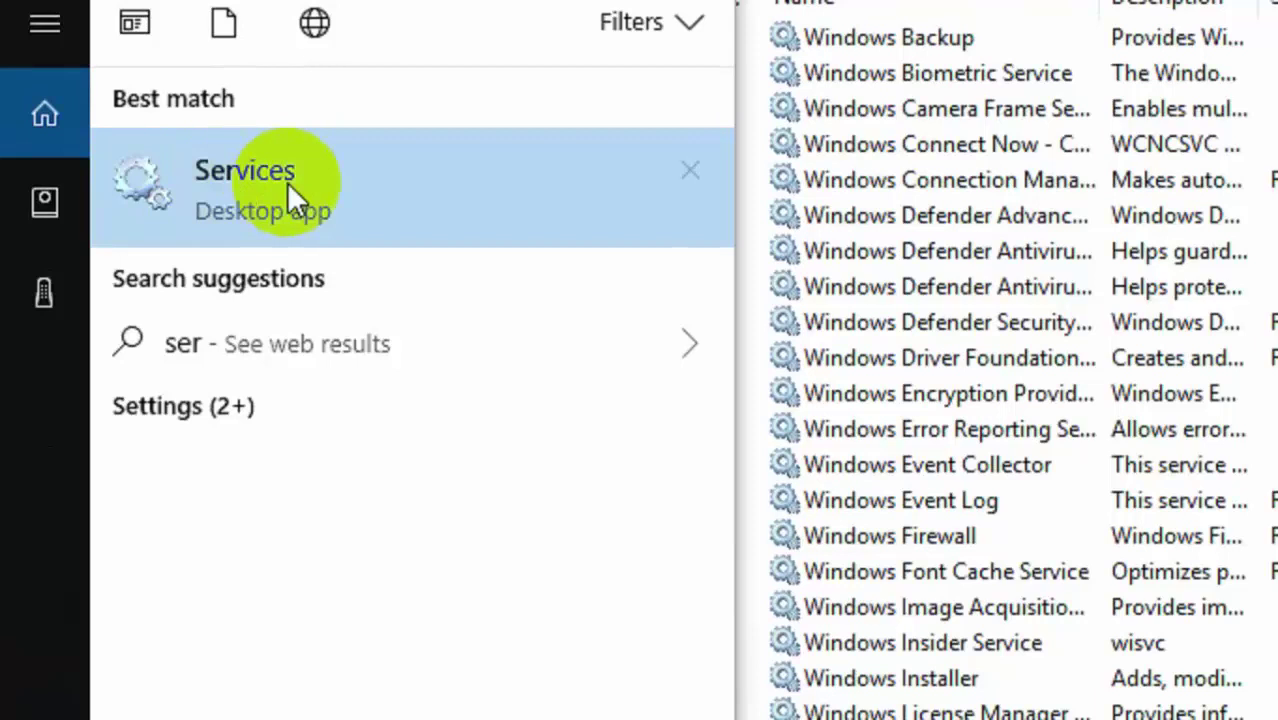
left_click(250, 205)
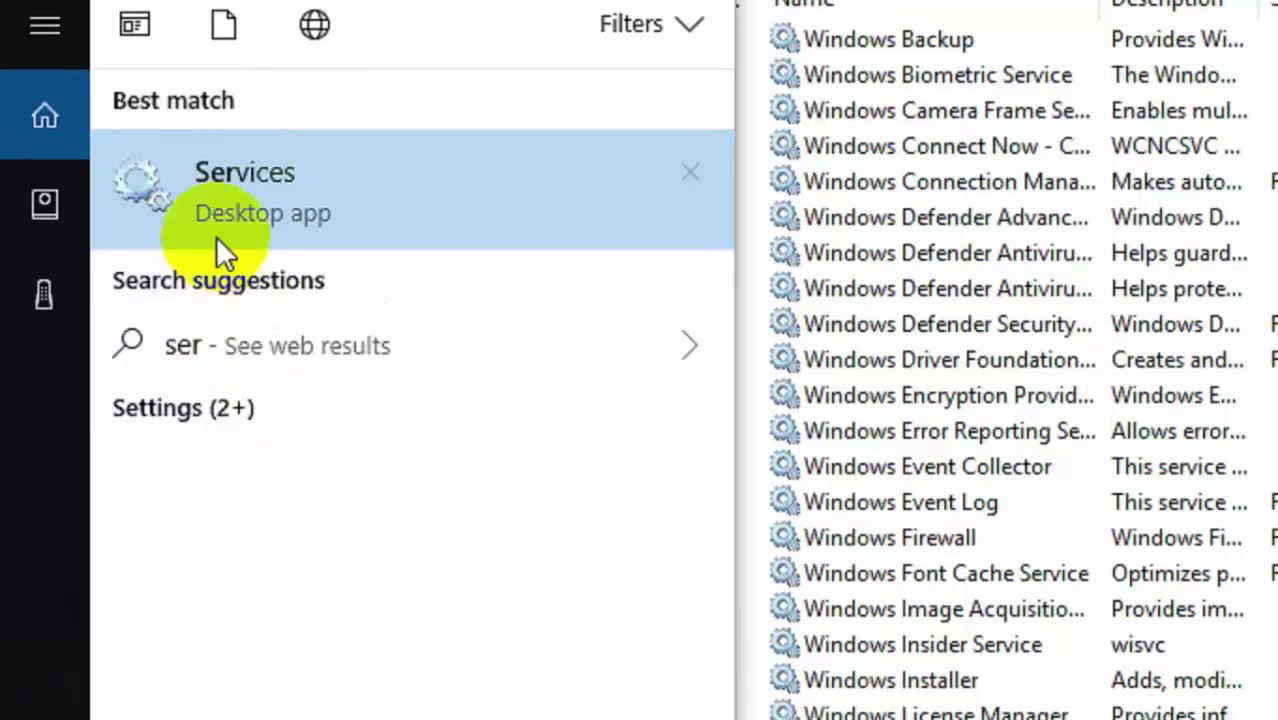
left_click(253, 197)
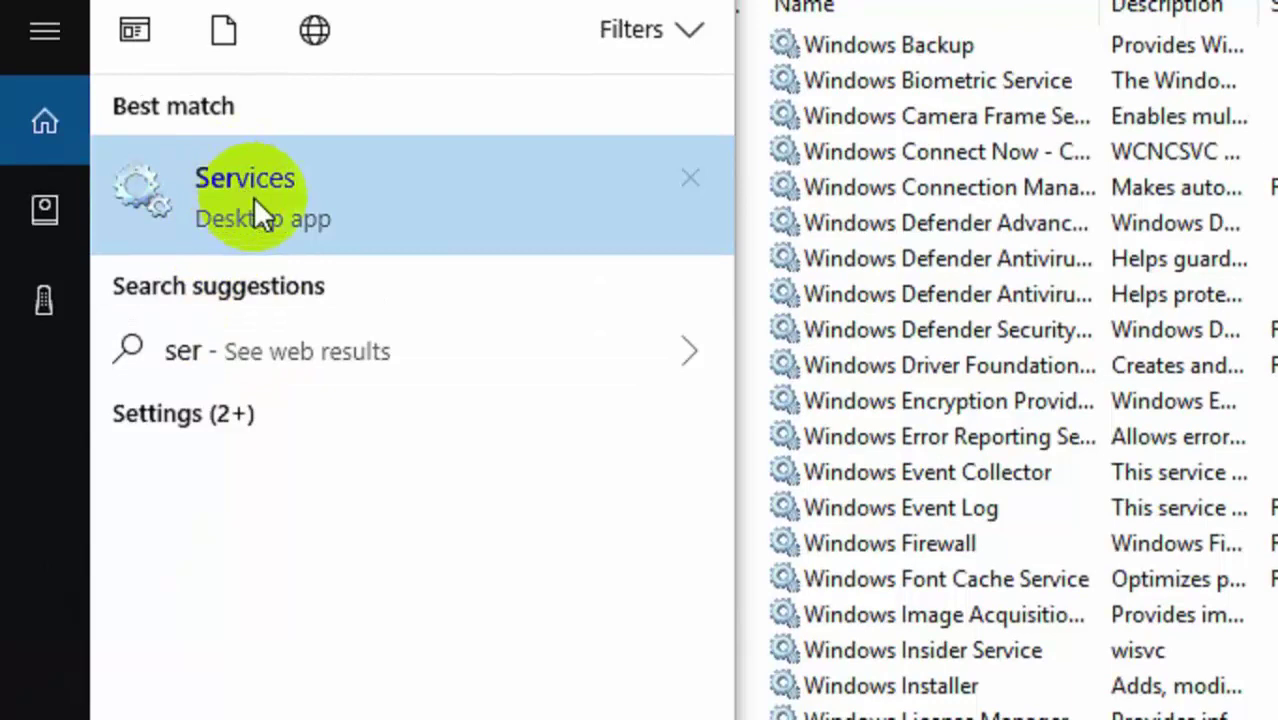
type("v")
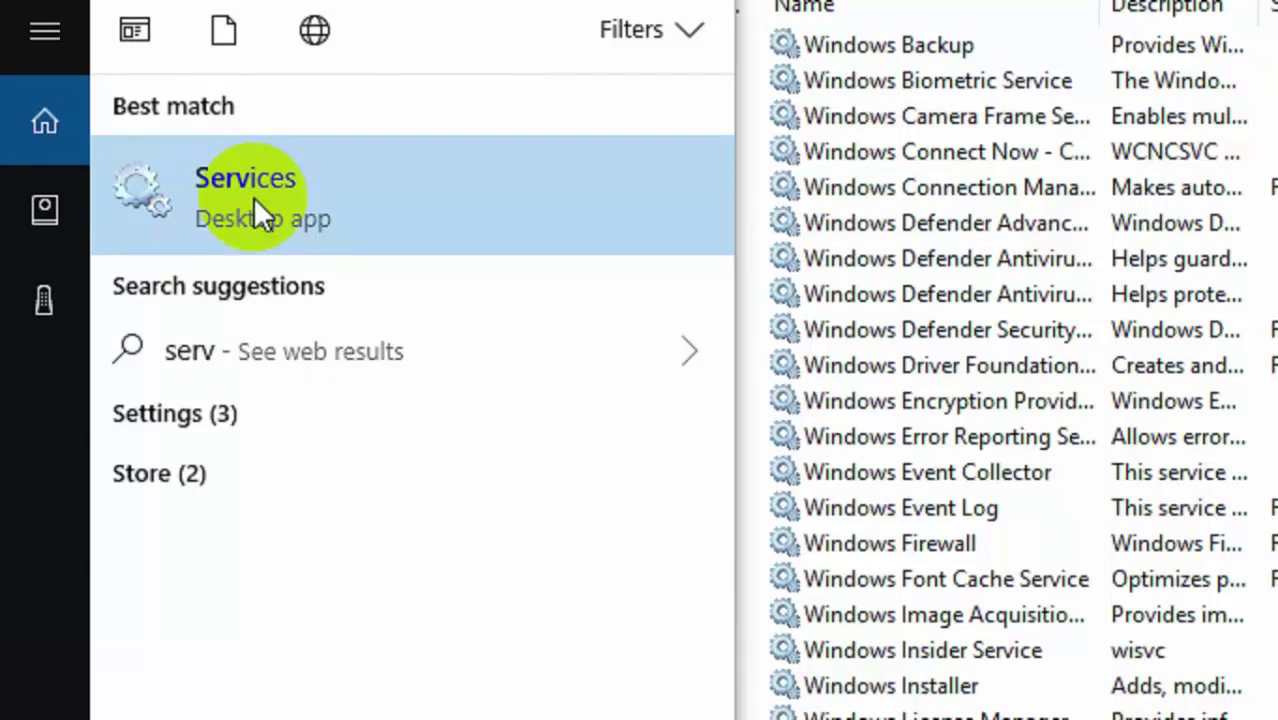
type("i")
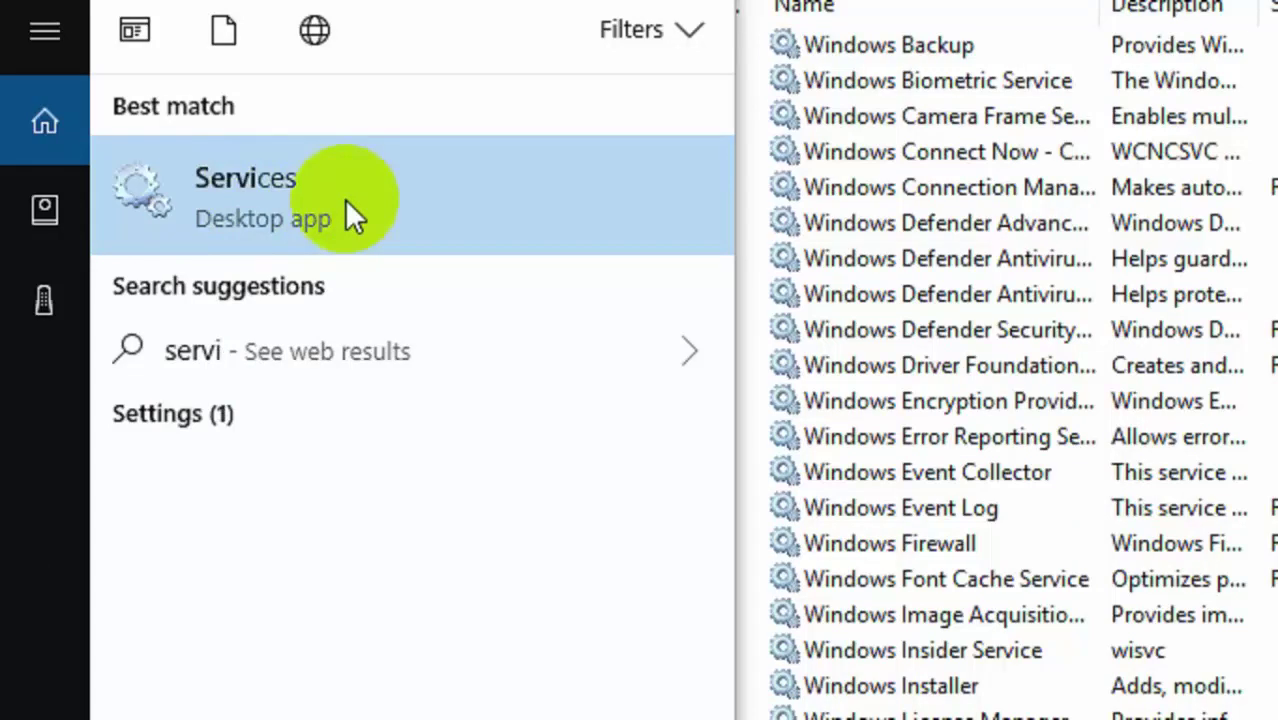
type("ce")
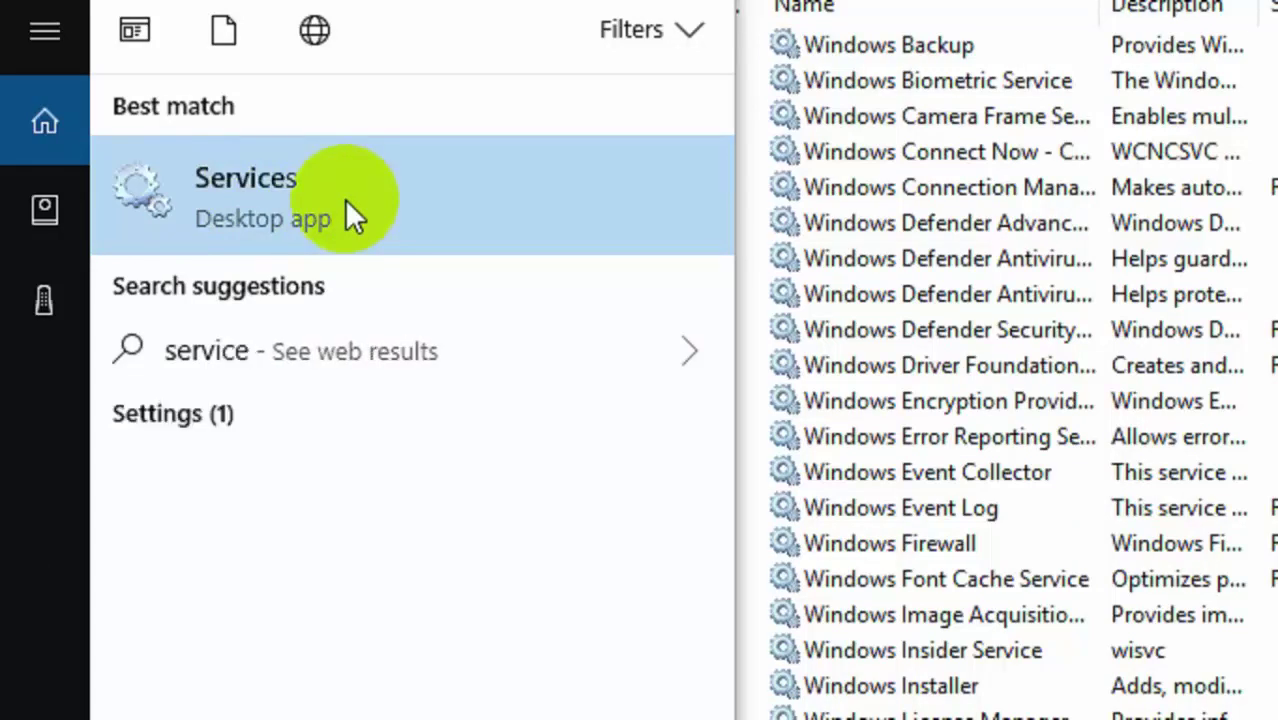
type("s")
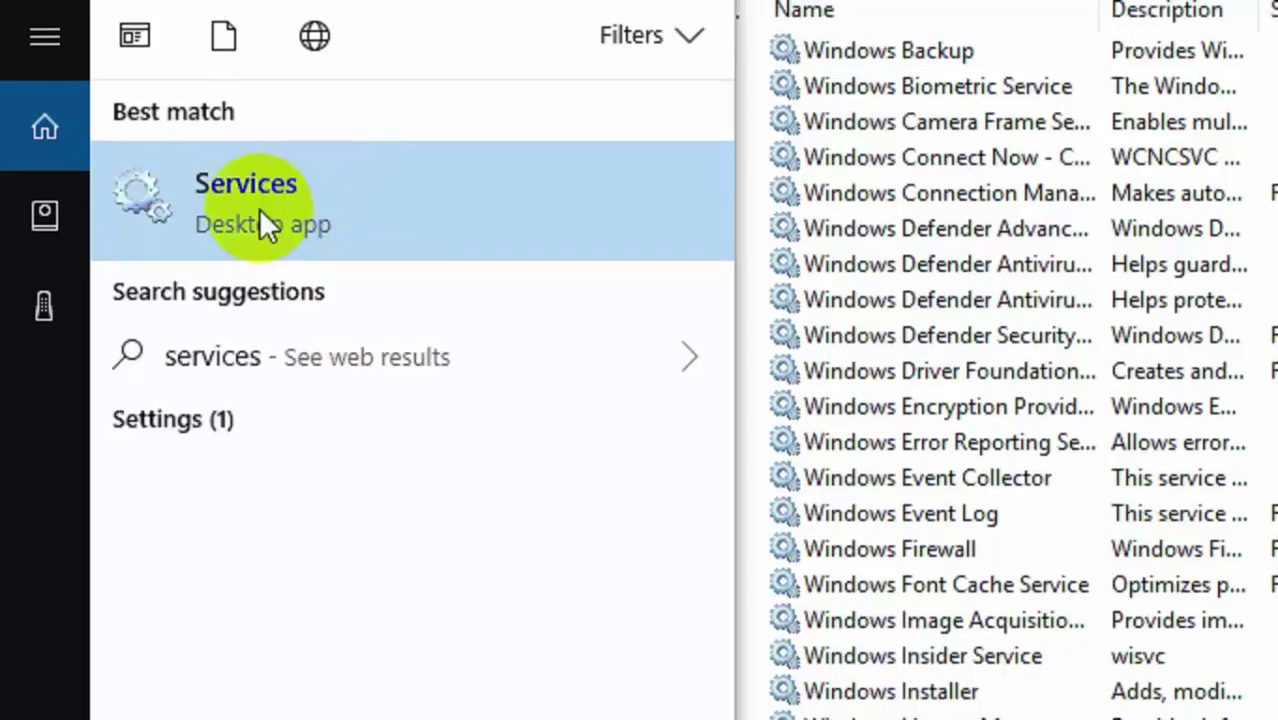
left_click(259, 208)
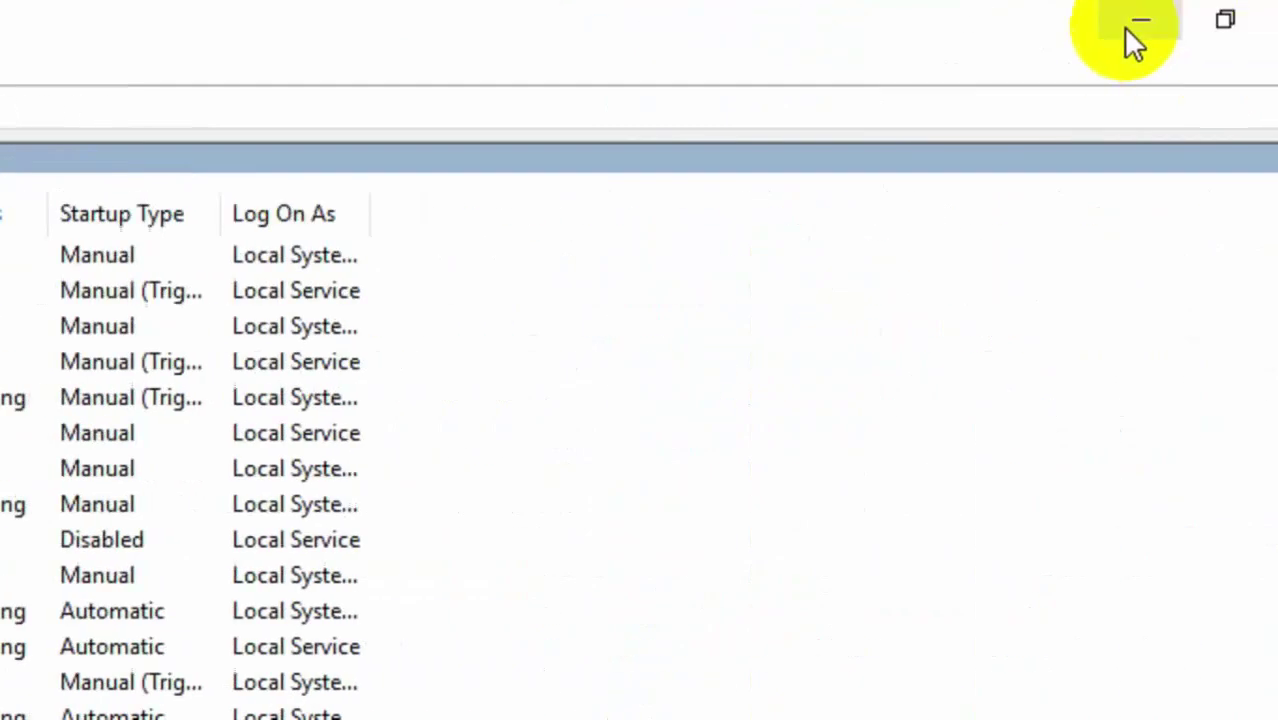
Minimize and restore the Services window, then close it.
left_click(1138, 24)
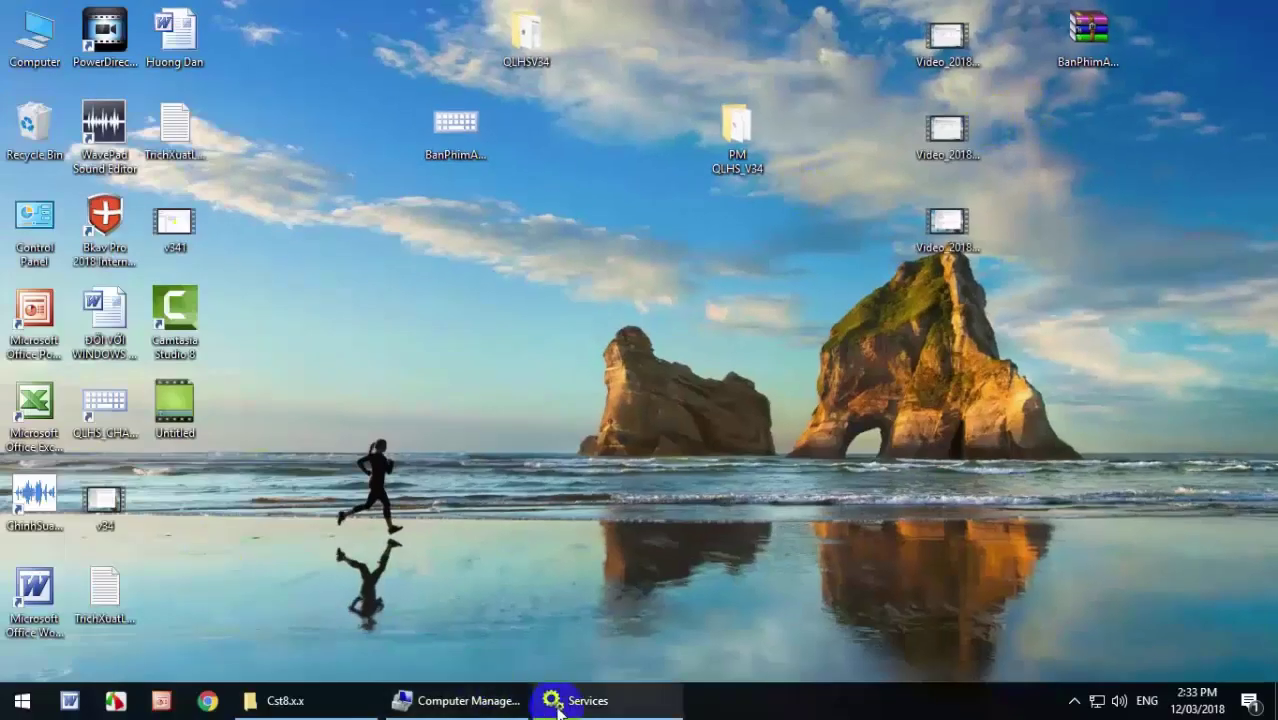
left_click(580, 703)
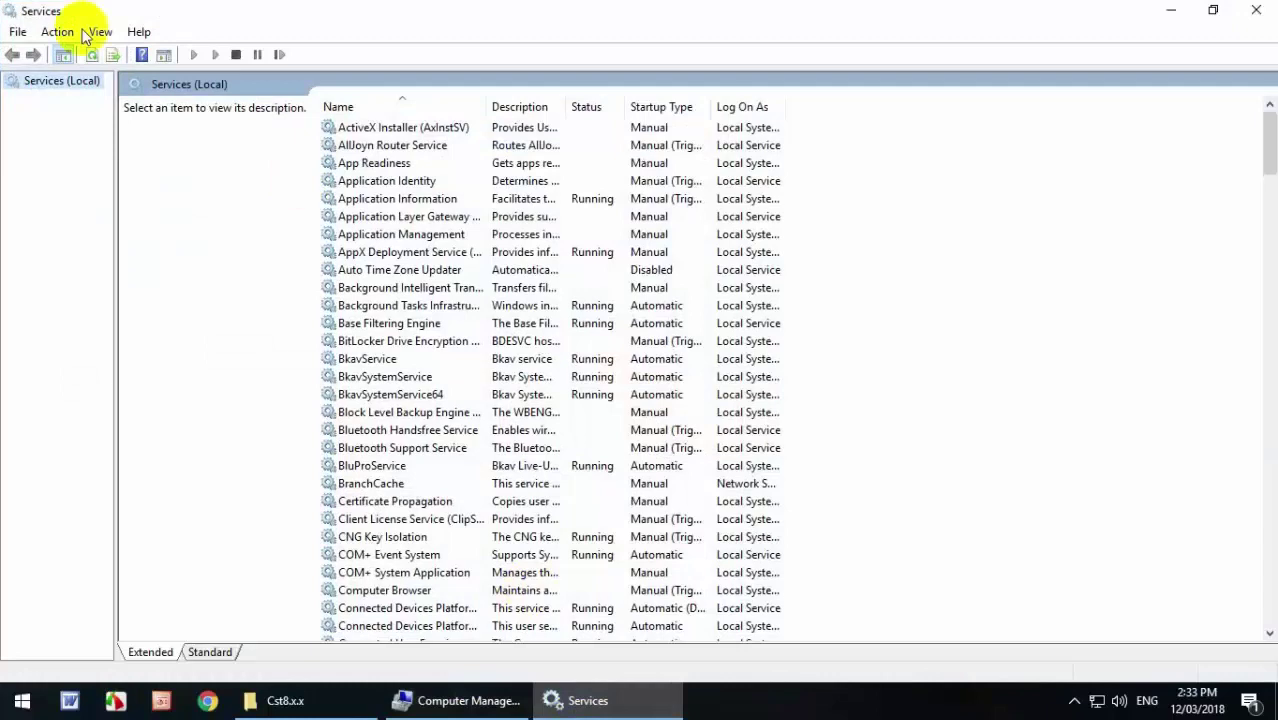
left_click(1262, 14)
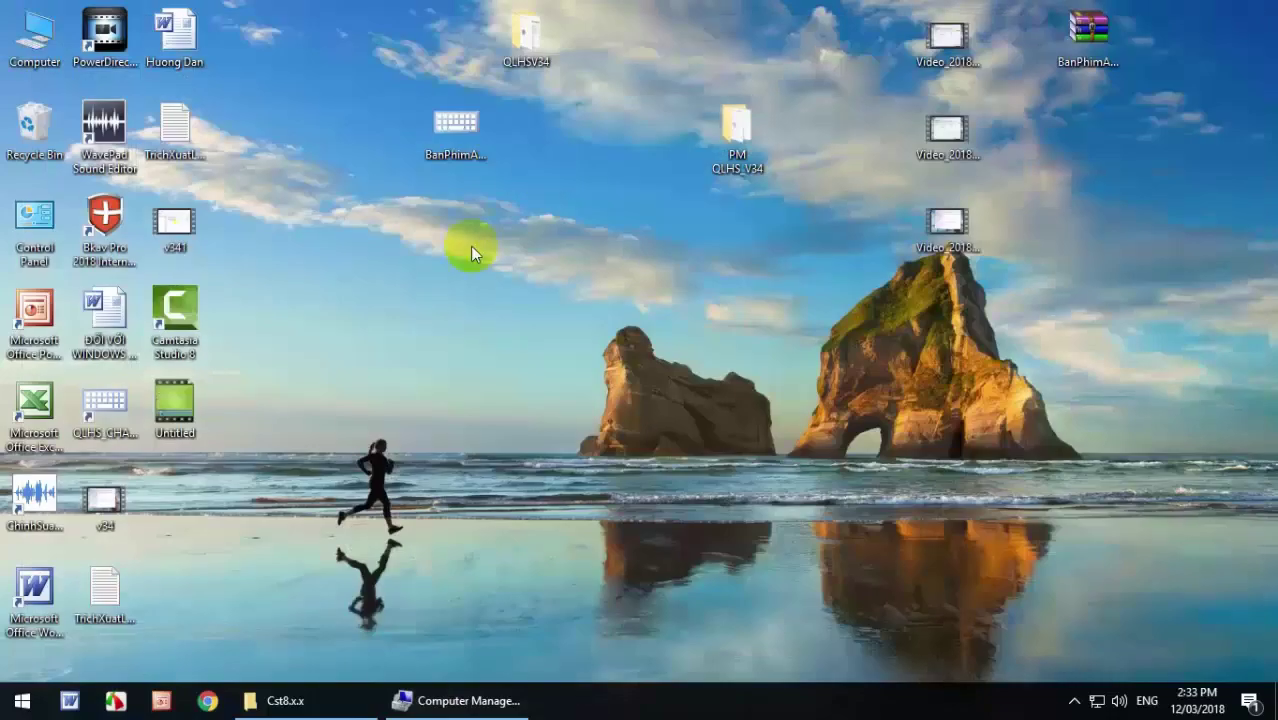
Restore Computer Management and select Windows Update at the bottom of the Services list.
left_click(475, 688)
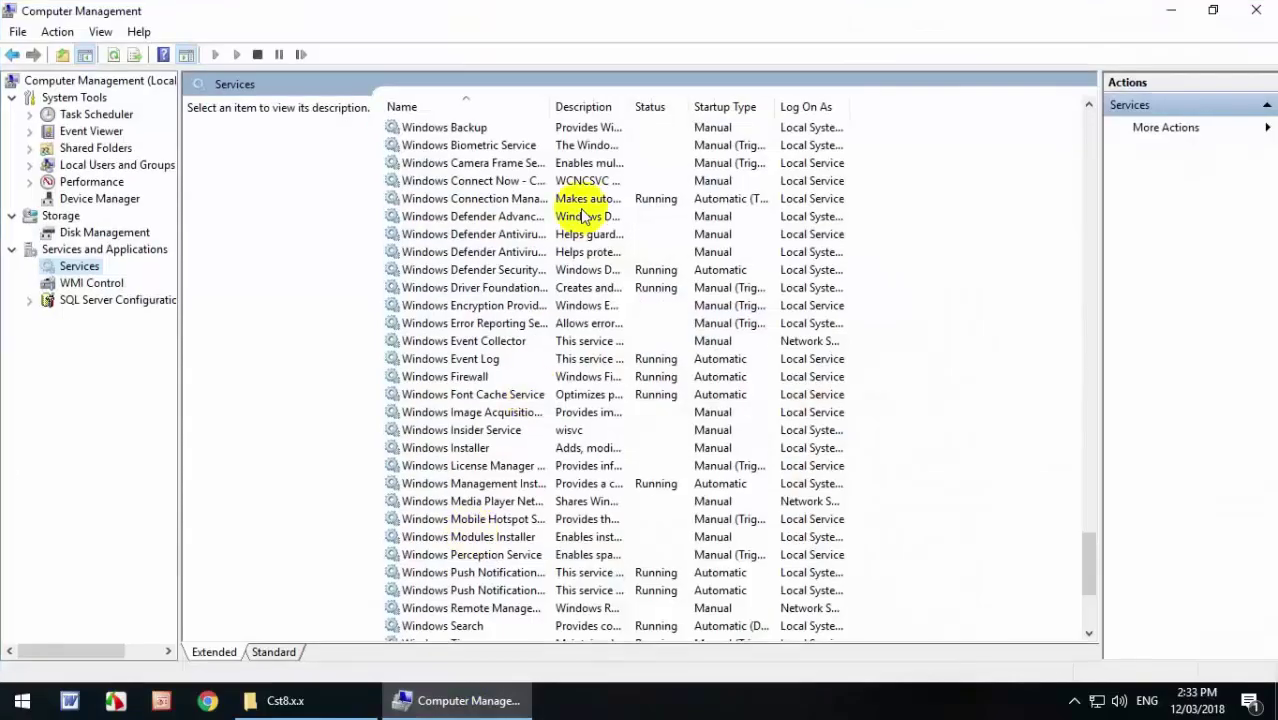
scroll(966, 447, "down", 1)
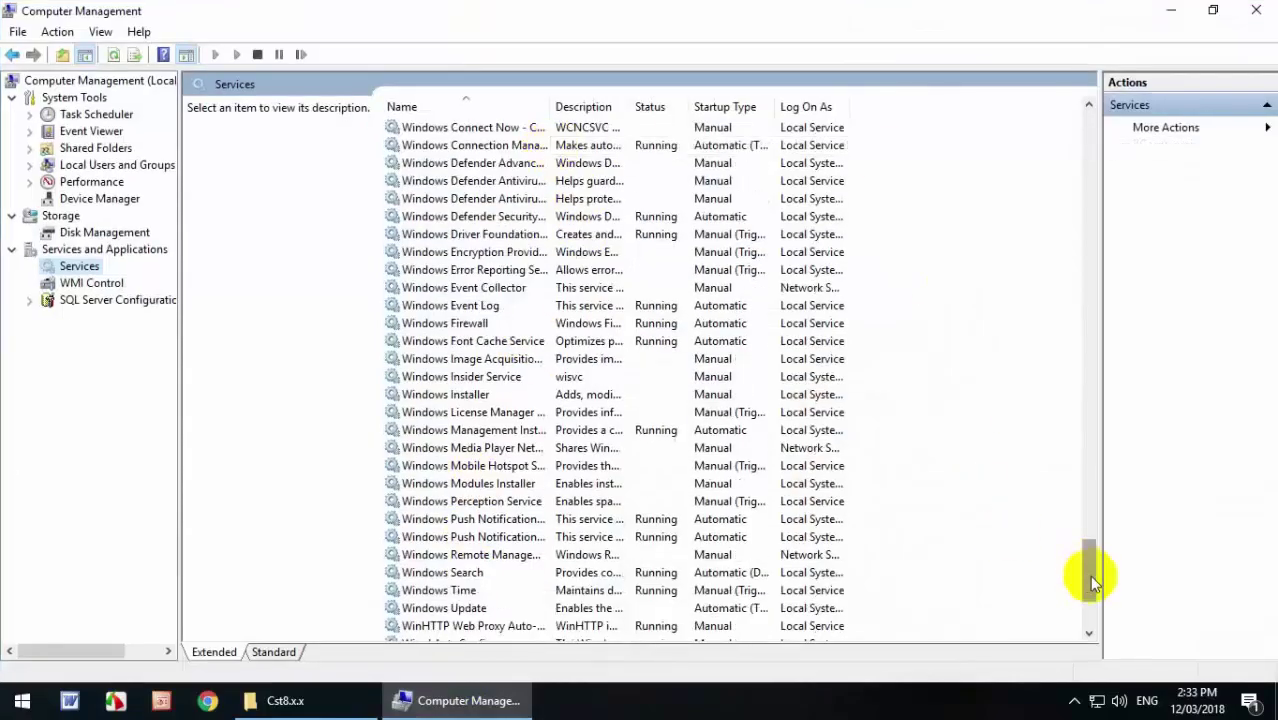
left_click_drag(1089, 575, 1087, 287)
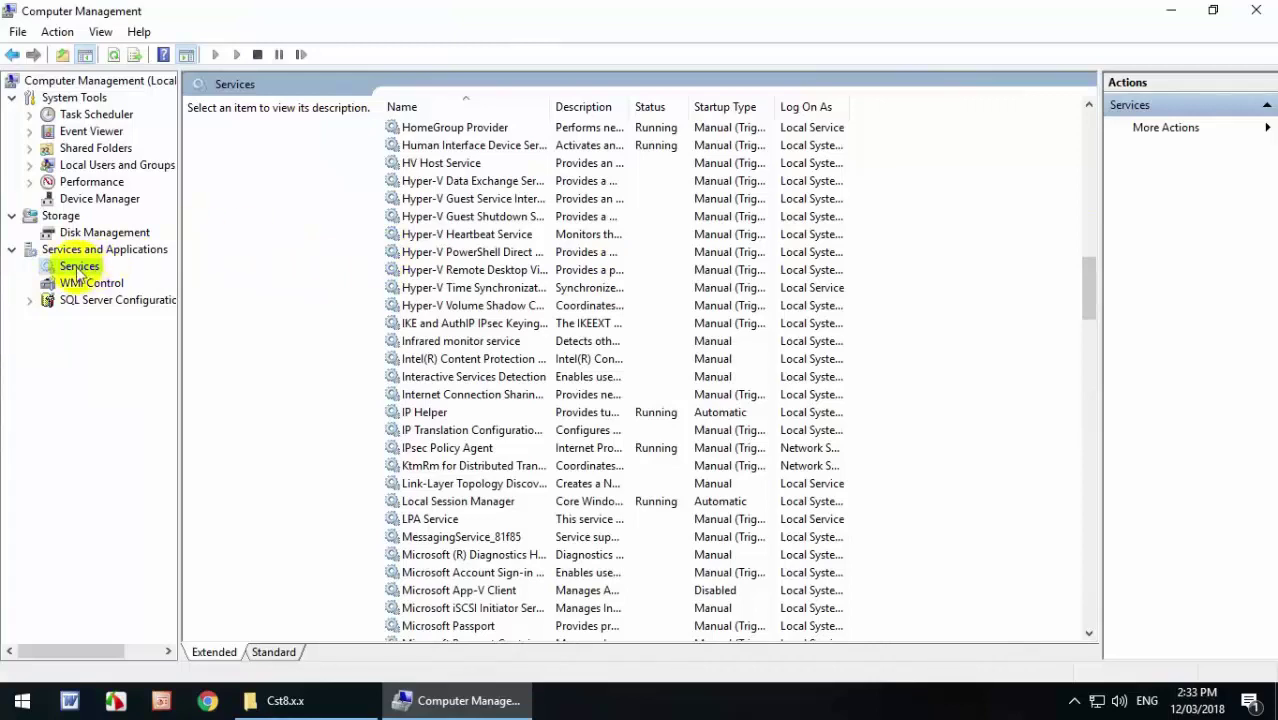
right_click(78, 268)
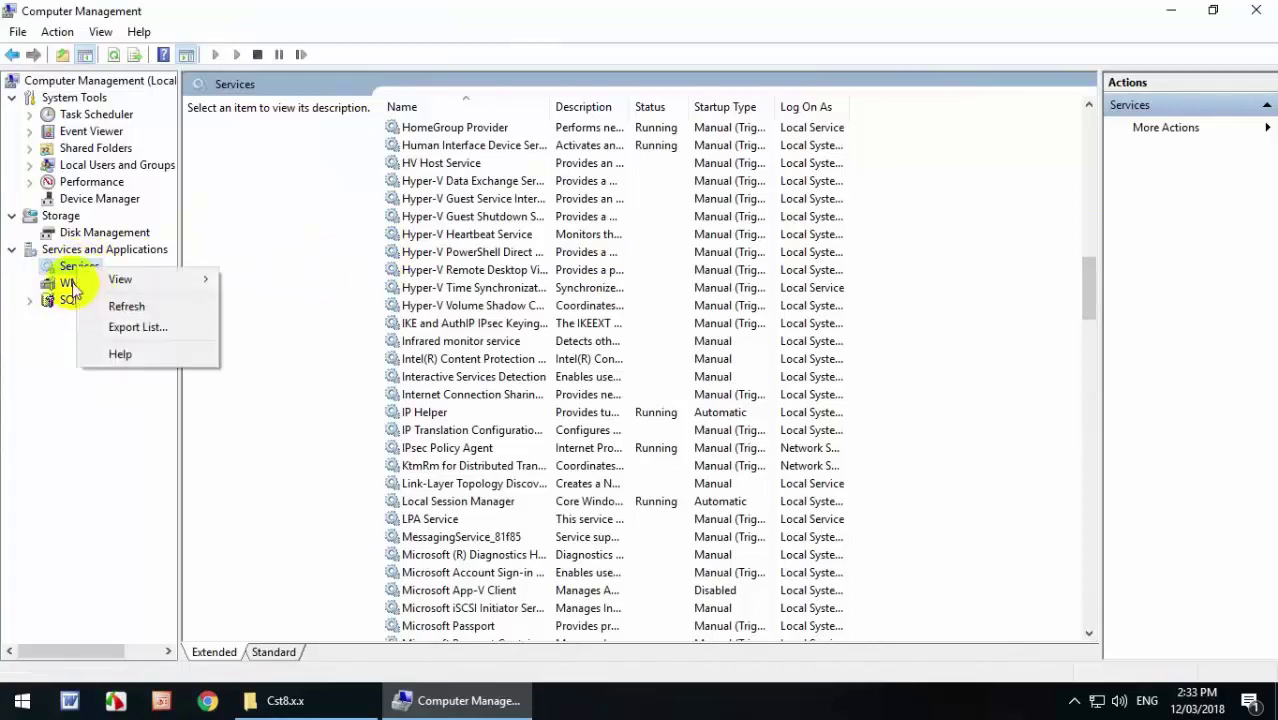
left_click(75, 270)
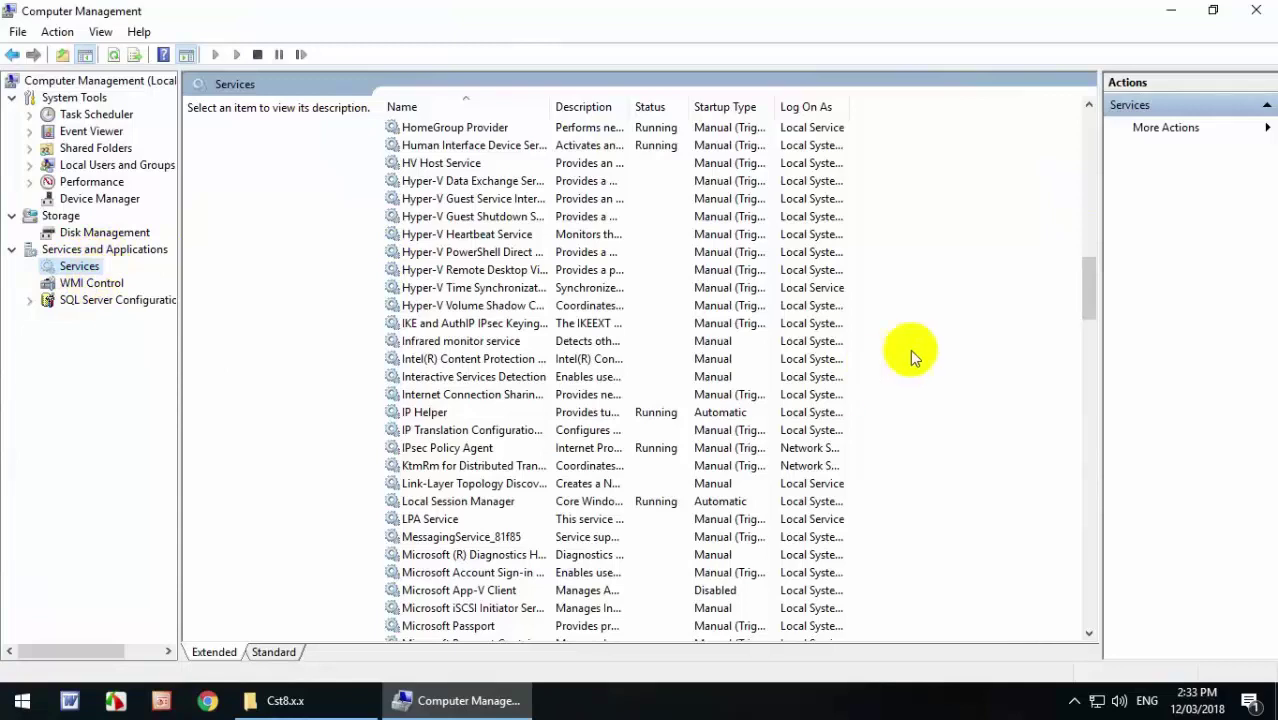
left_click_drag(1088, 280, 1084, 591)
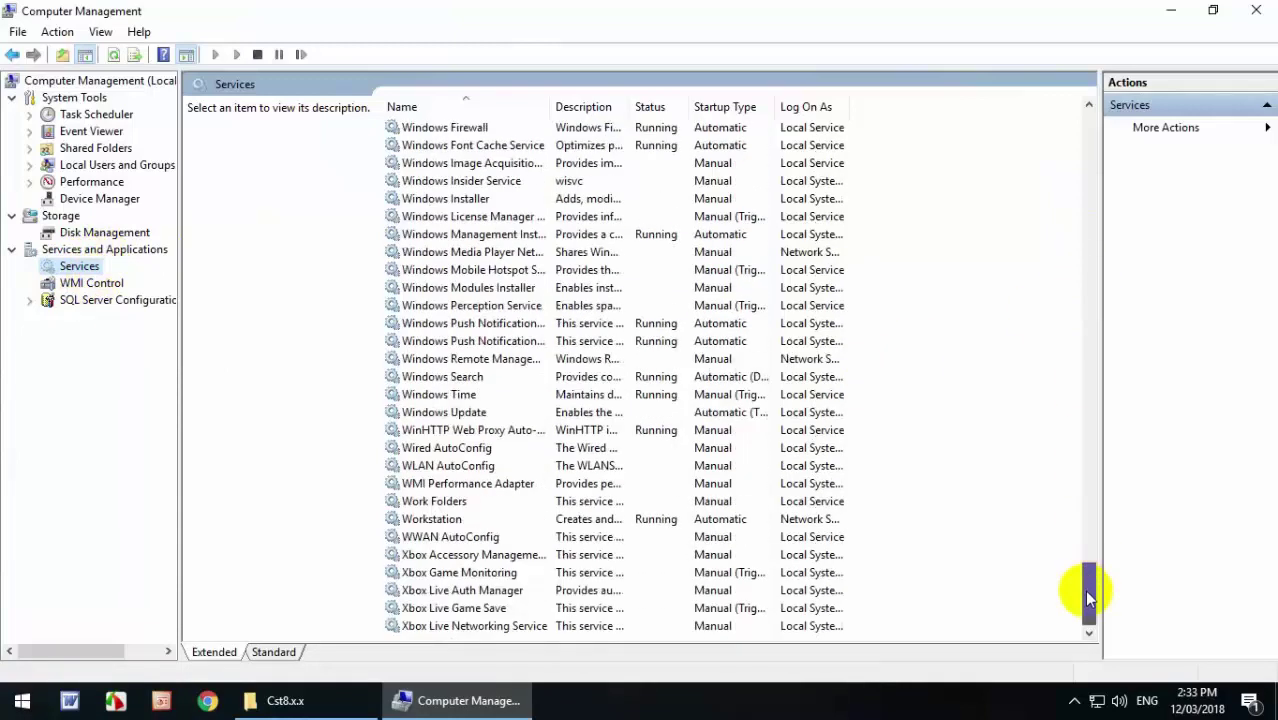
left_click(442, 415)
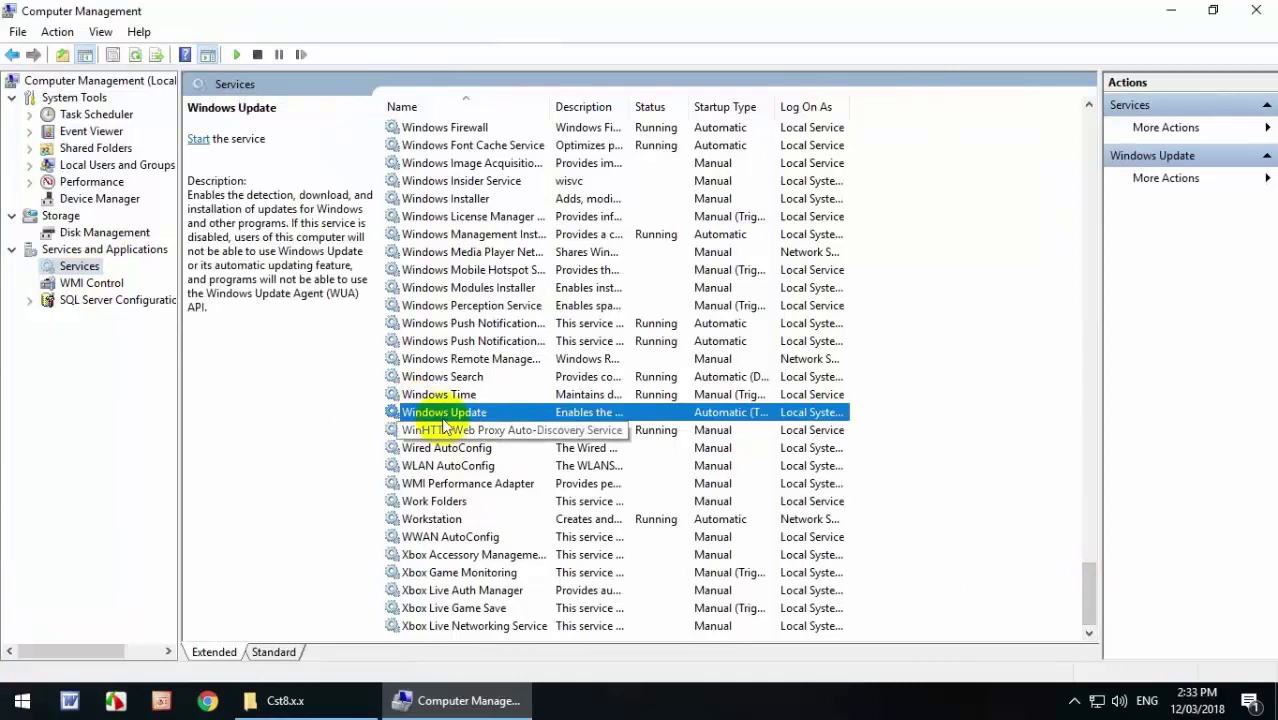
Set Windows Update's startup type to Automatic, start the service, and apply the change.
right_click(482, 413)
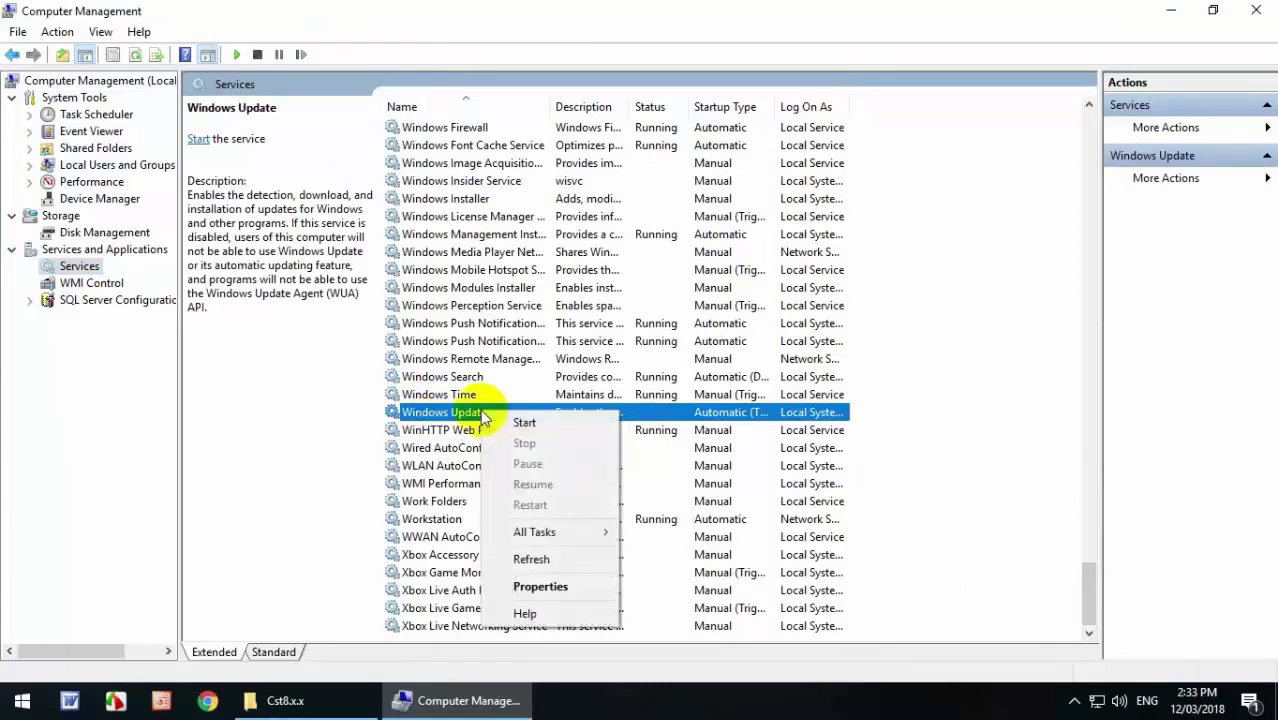
left_click(559, 588)
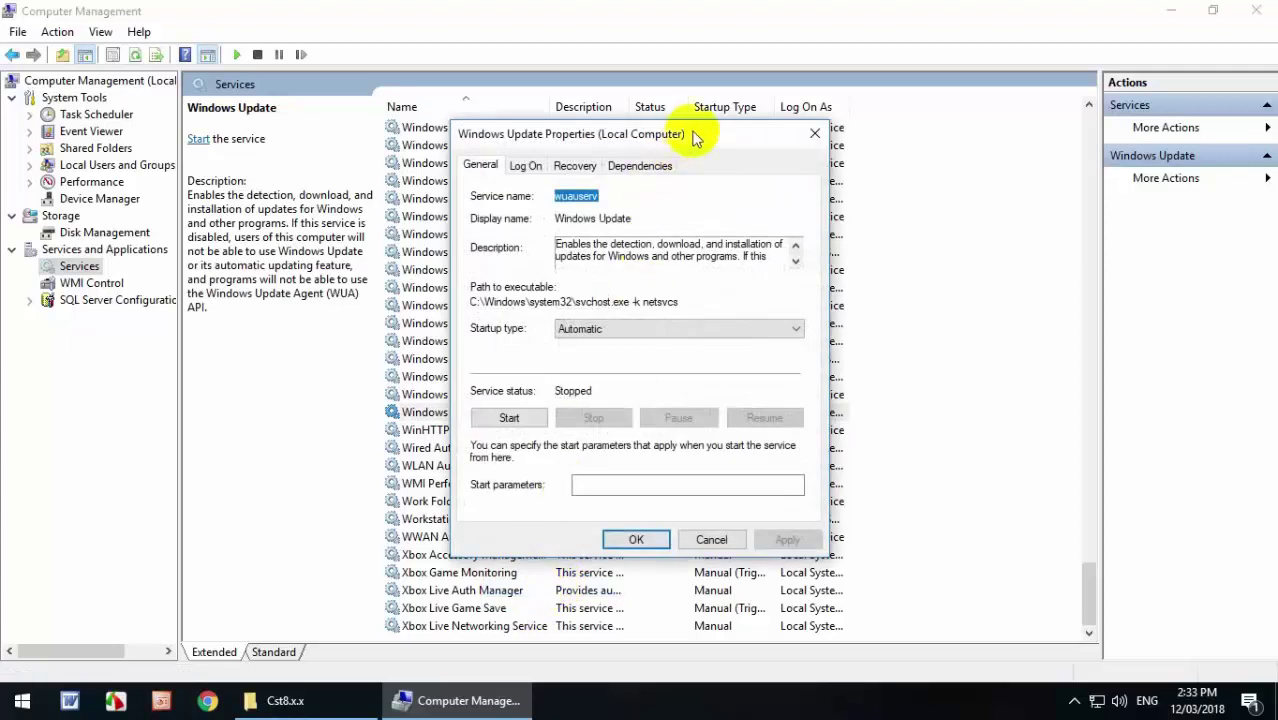
left_click_drag(697, 138, 802, 106)
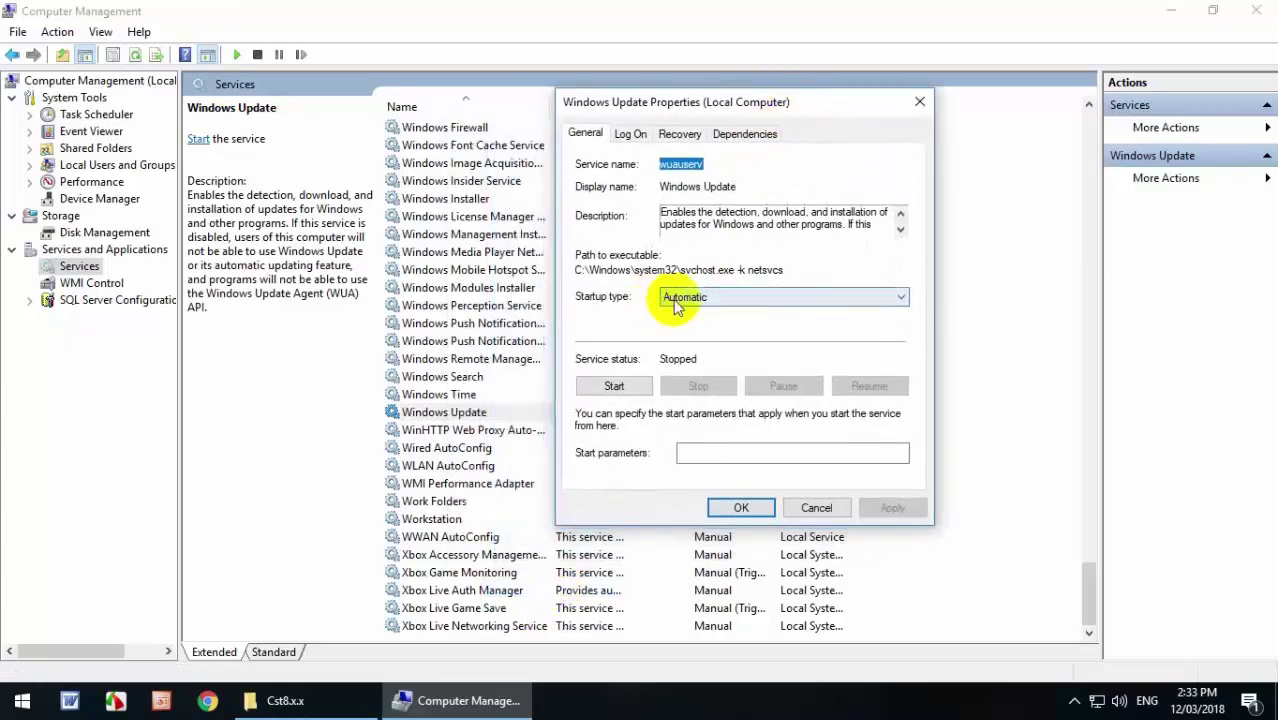
left_click(901, 299)
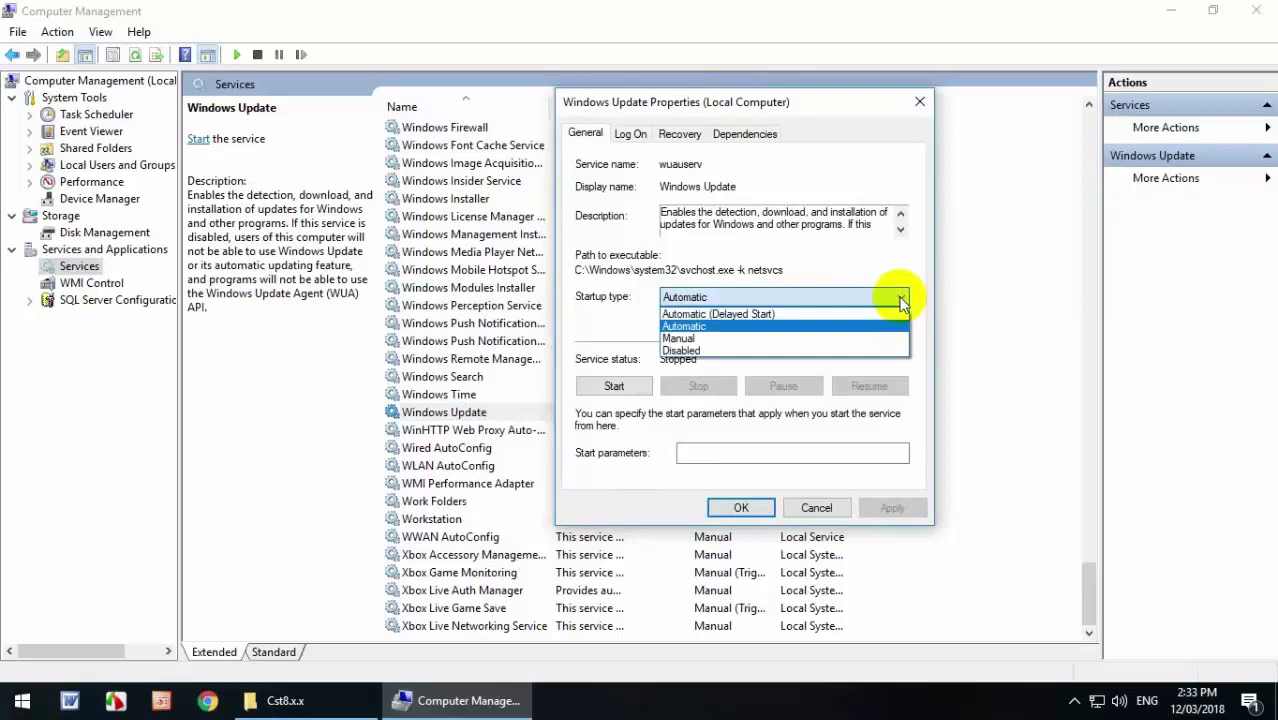
left_click(704, 328)
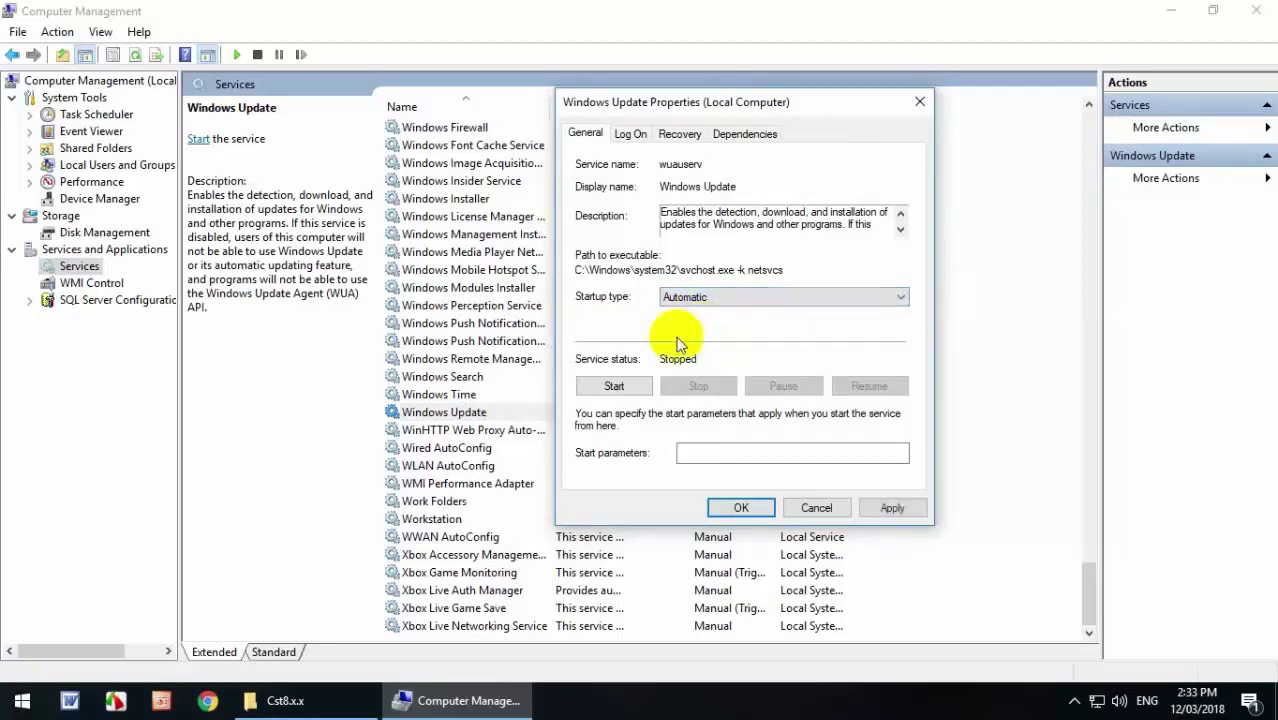
left_click(612, 386)
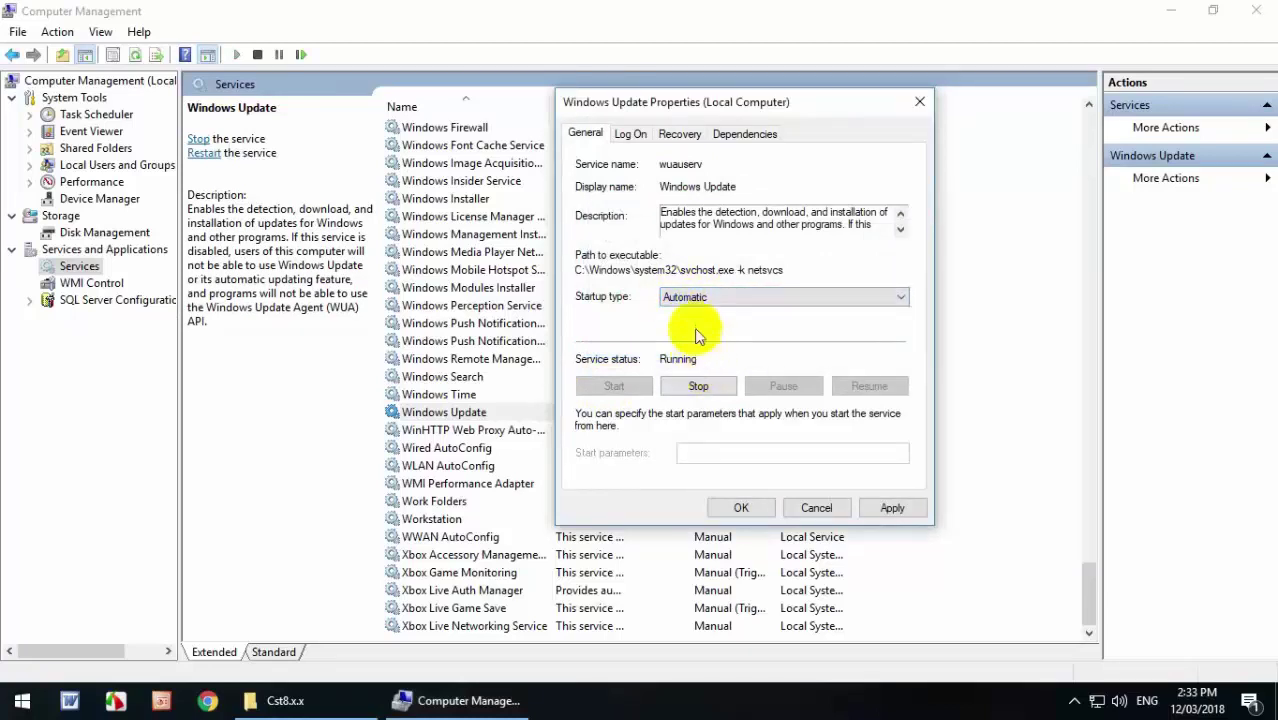
left_click(886, 509)
left_click(722, 508)
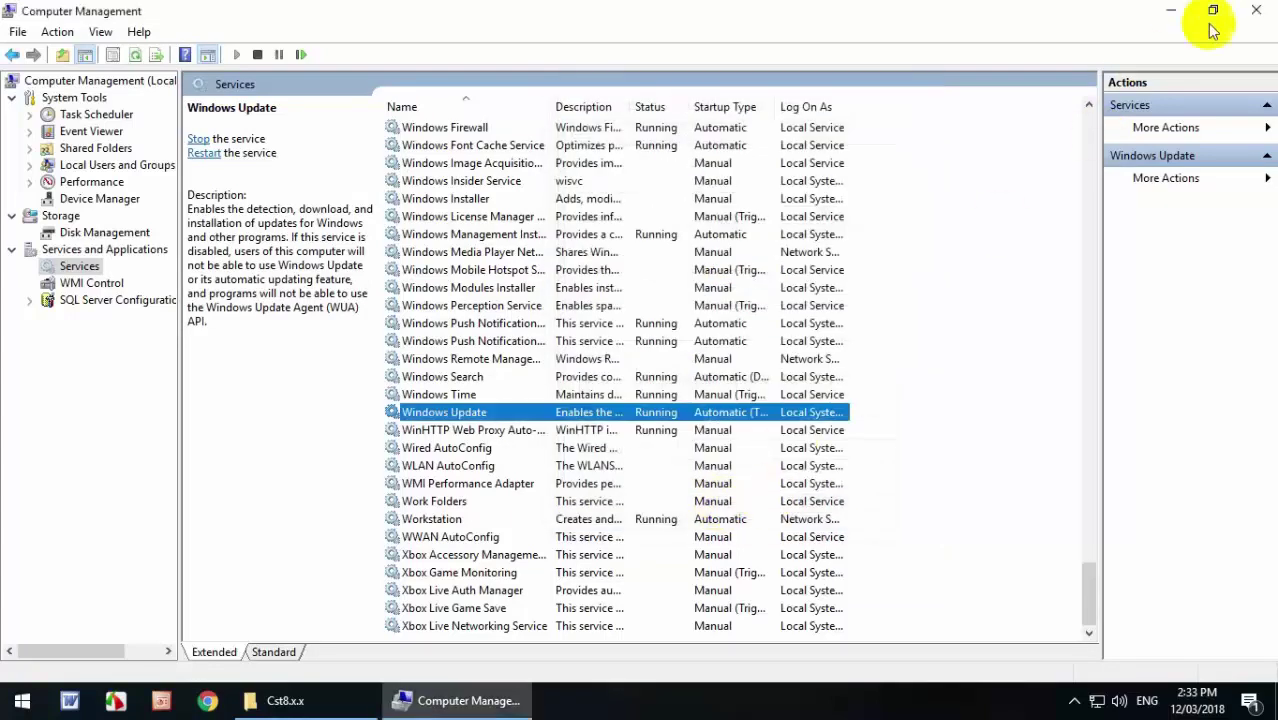
Close Computer Management and bring the minimized folder windows back.
left_click(1254, 12)
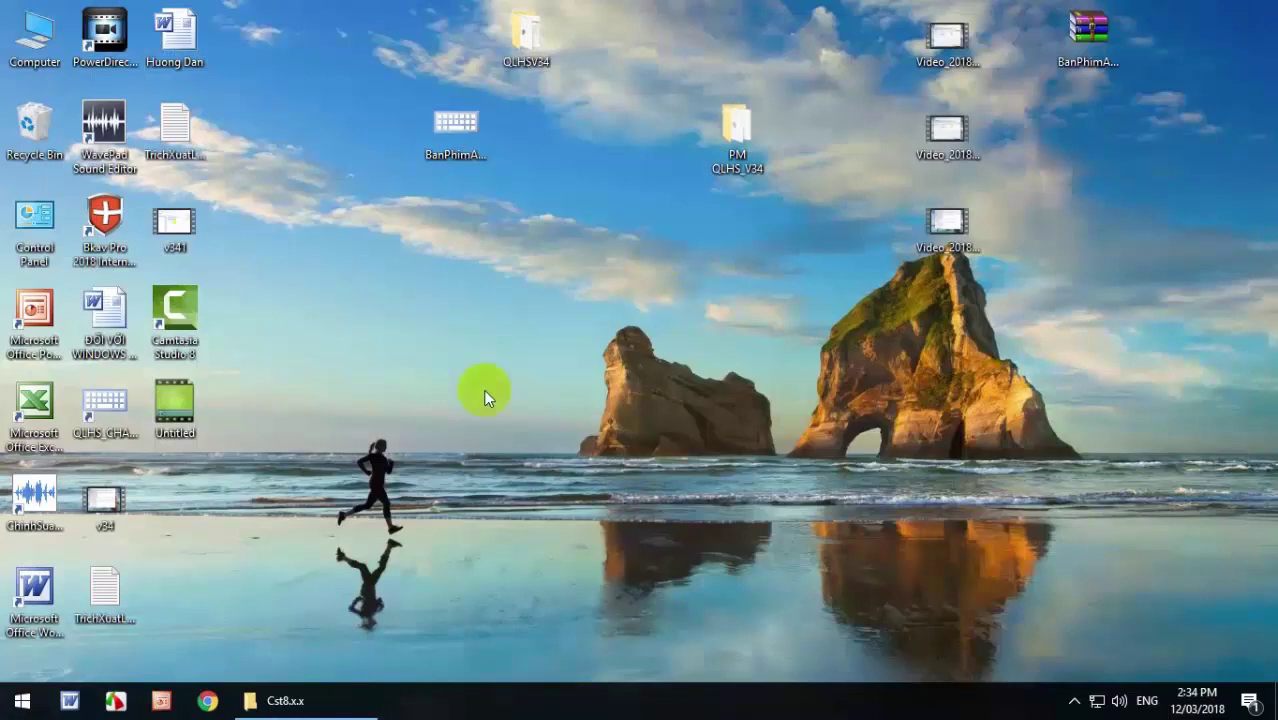
left_click(330, 707)
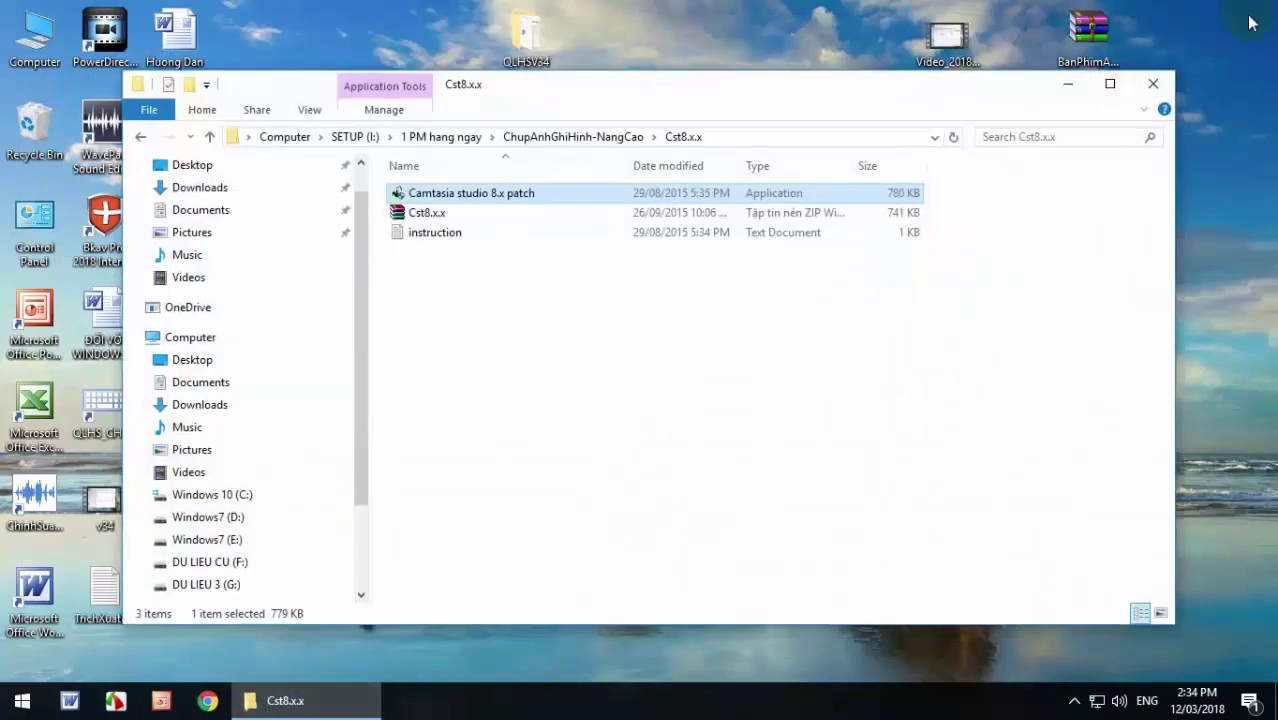
left_click(1155, 133)
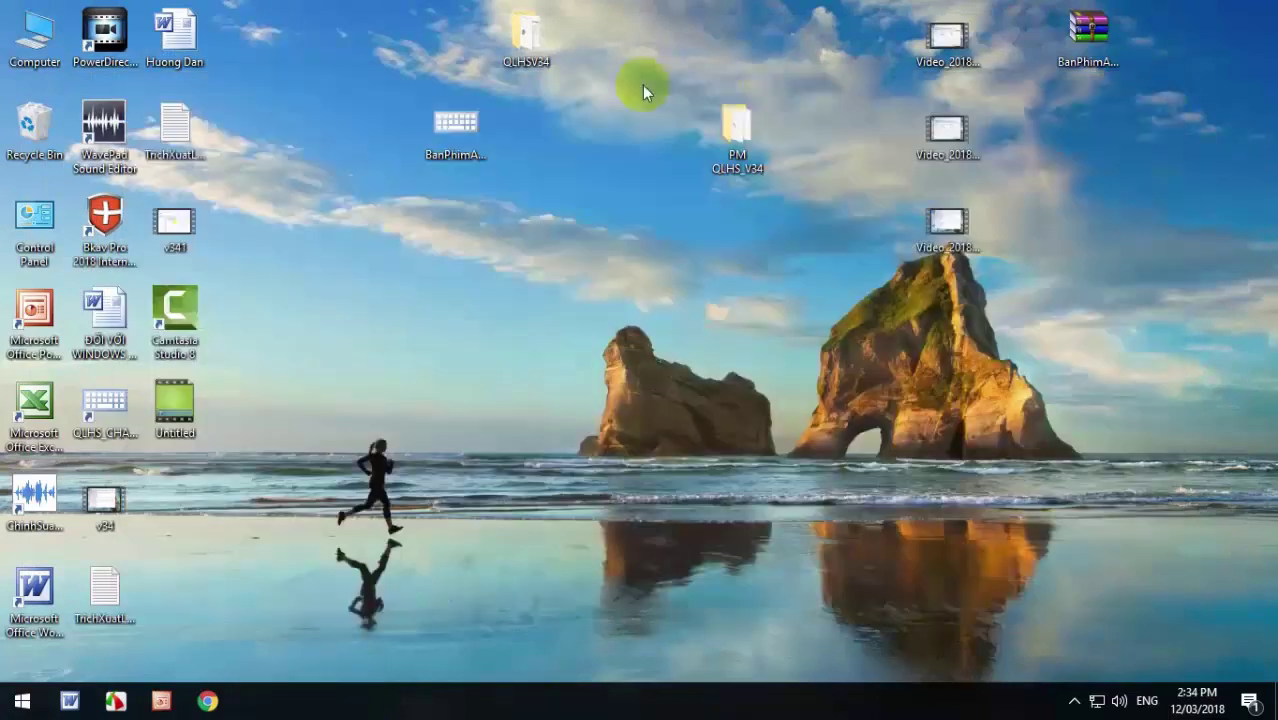
Open the QLHSV34 folder to look over the SQLEXPR installers, then close it.
double_click(527, 40)
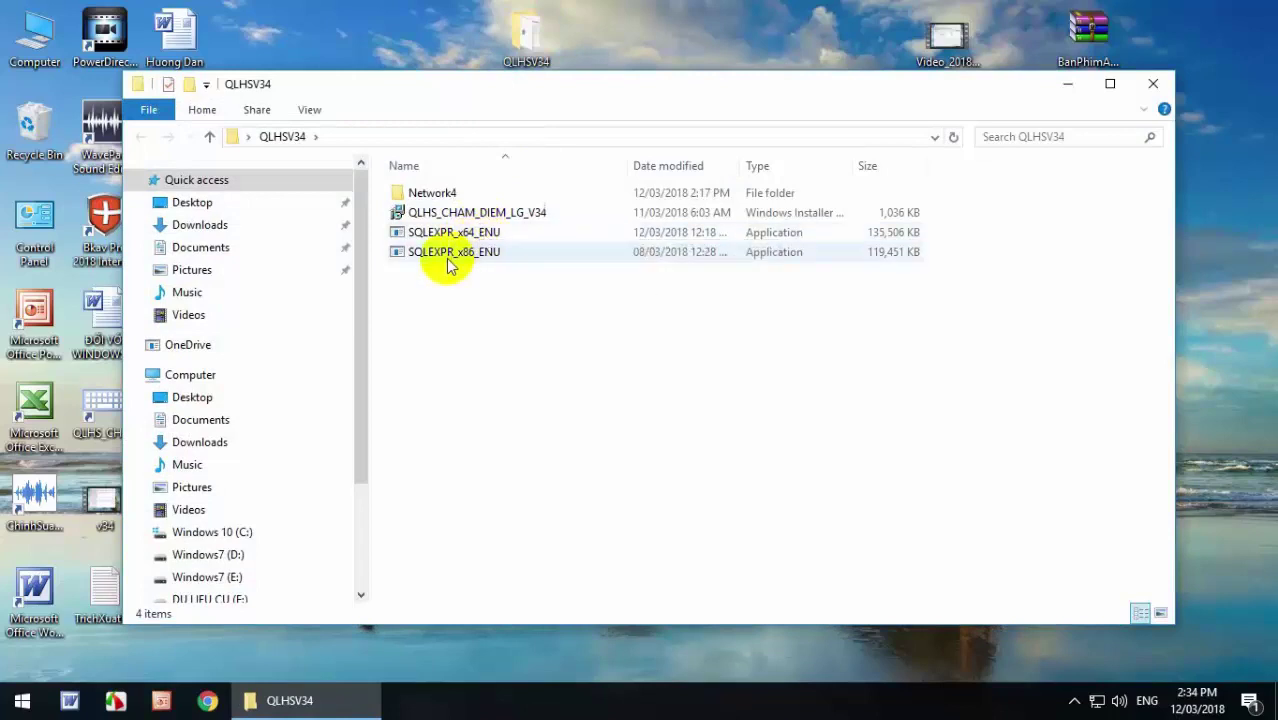
mouse_move(466, 262)
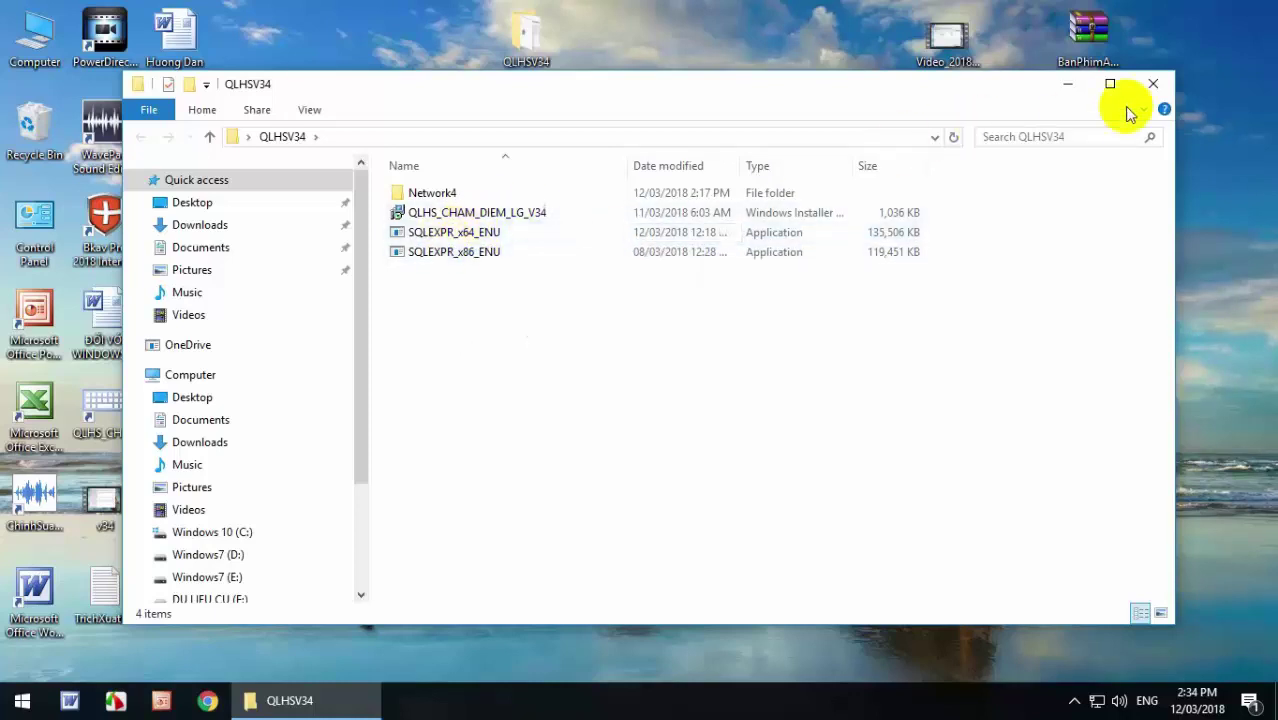
left_click(1150, 88)
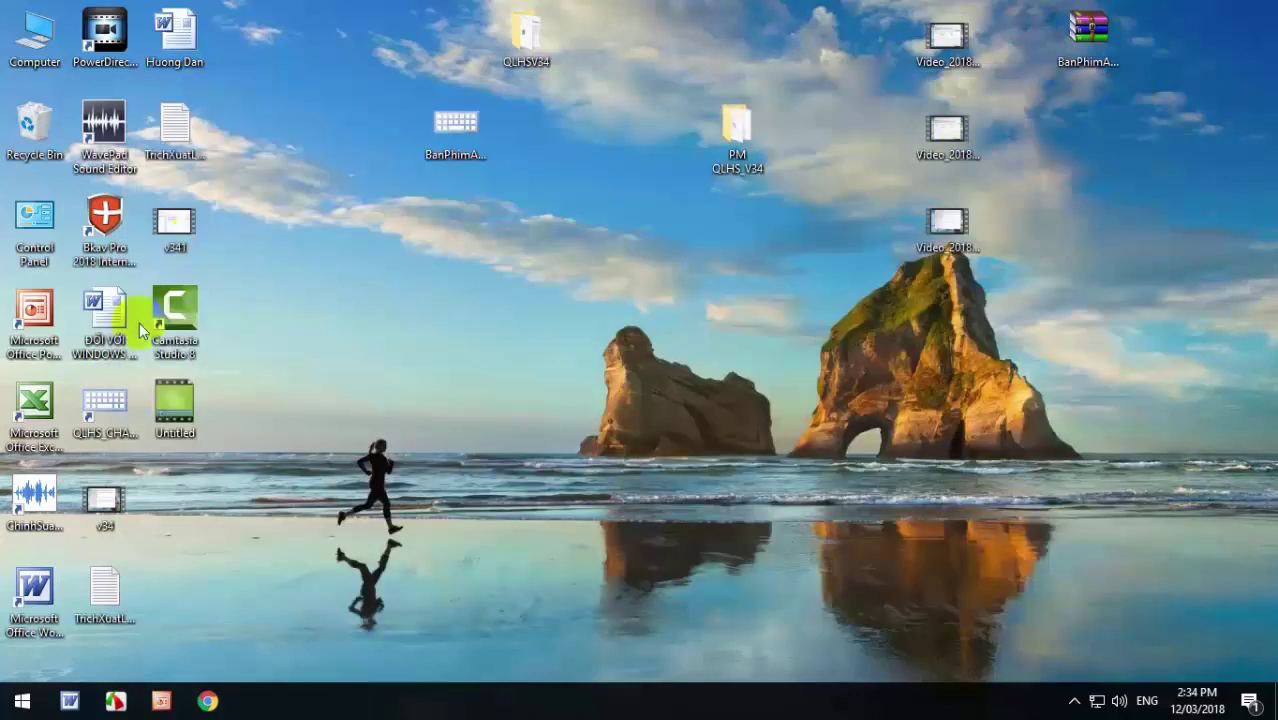
left_click(1074, 700)
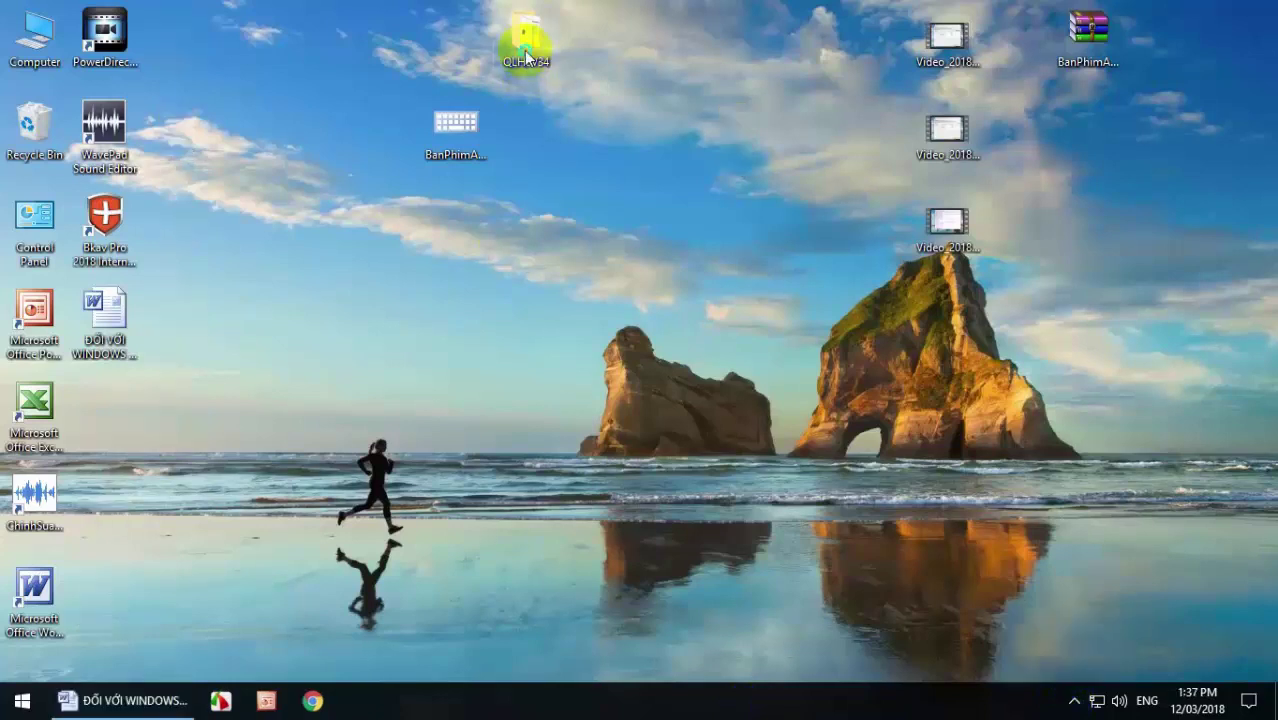
right_click(526, 56)
Open QLHSV34 and select SQLEXPR_x64_ENU and SQLEXPR_x86_ENU to compare them.
double_click(570, 62)
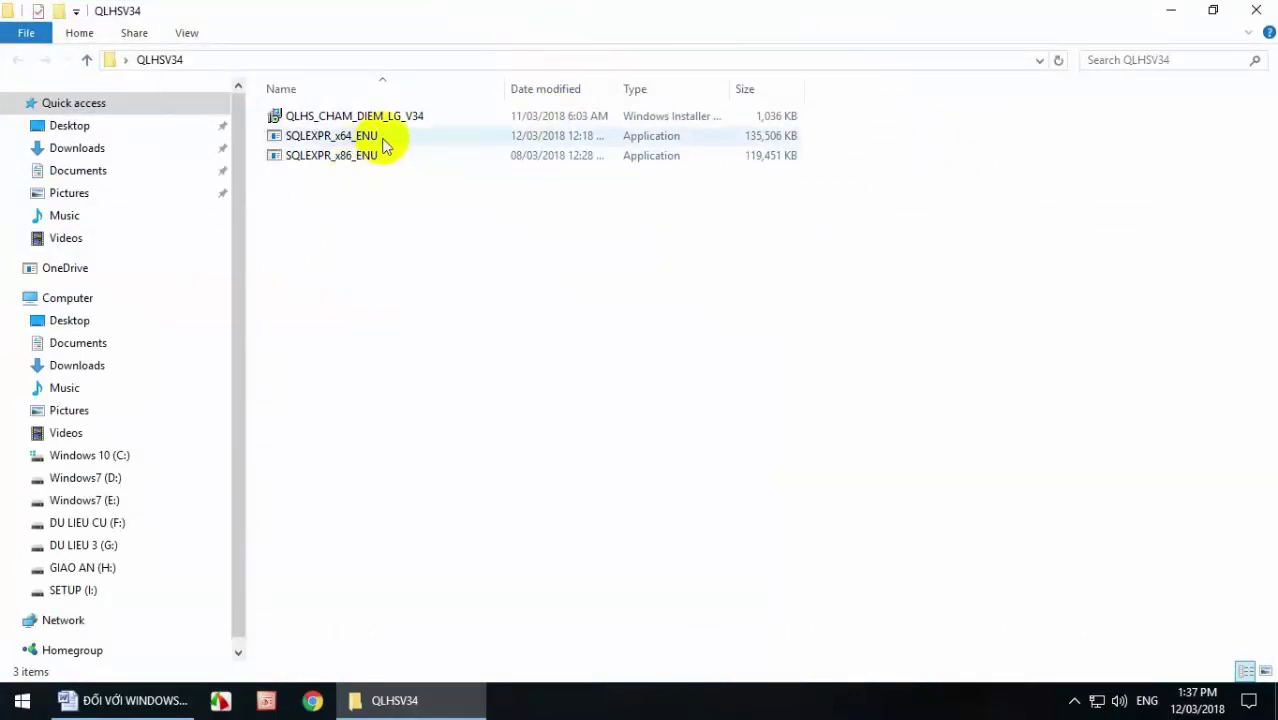
left_click(370, 136)
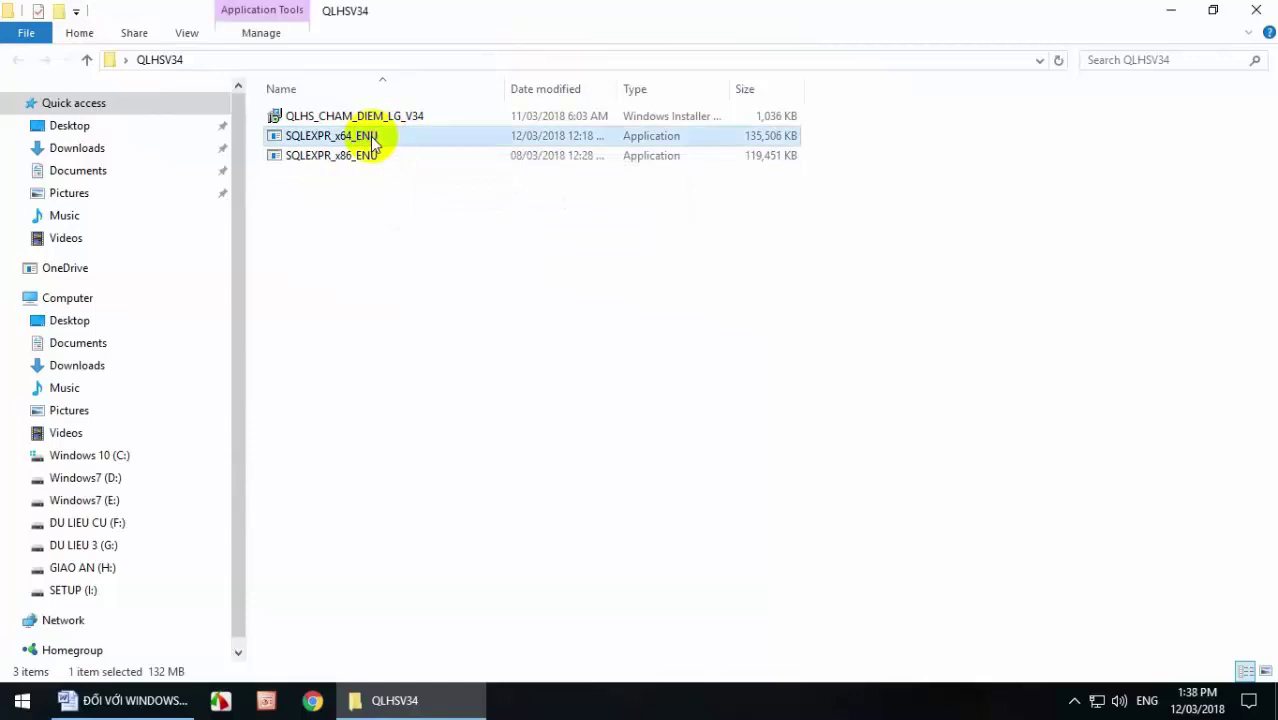
left_click(371, 158)
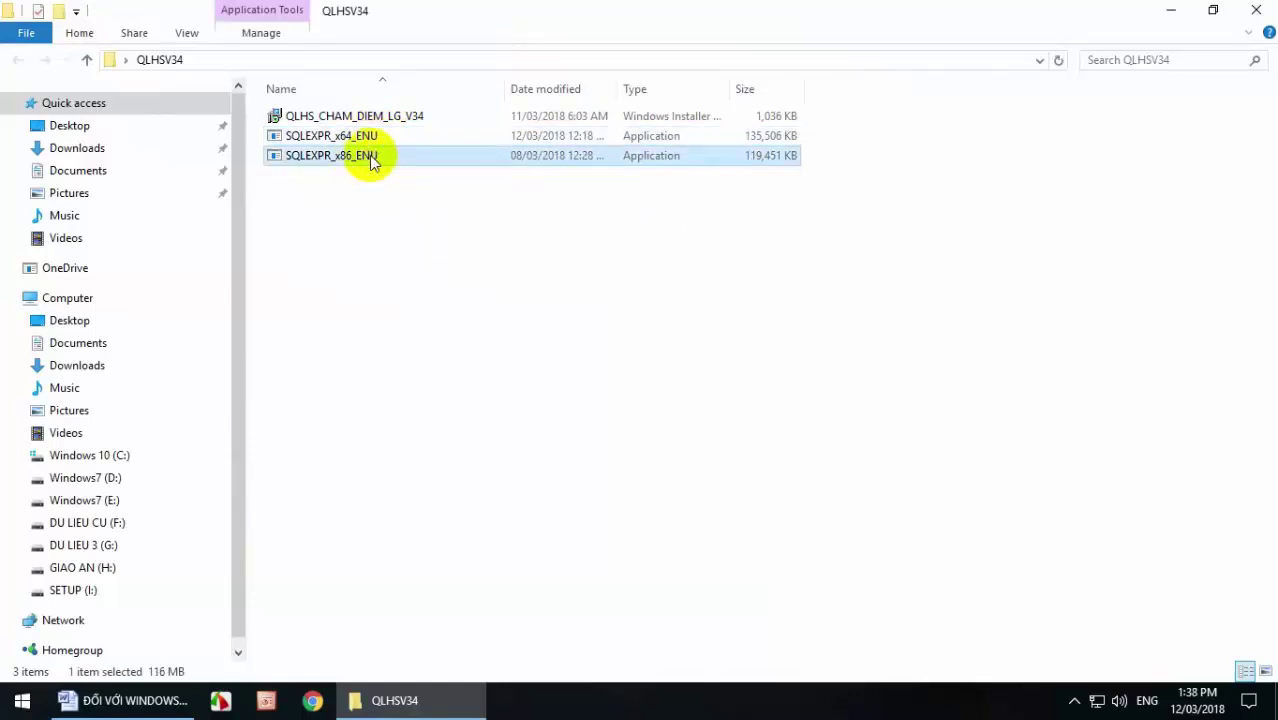
Confirm in the Computer's system properties that it runs 64-bit Windows 10 Pro, then close them.
left_click(1172, 17)
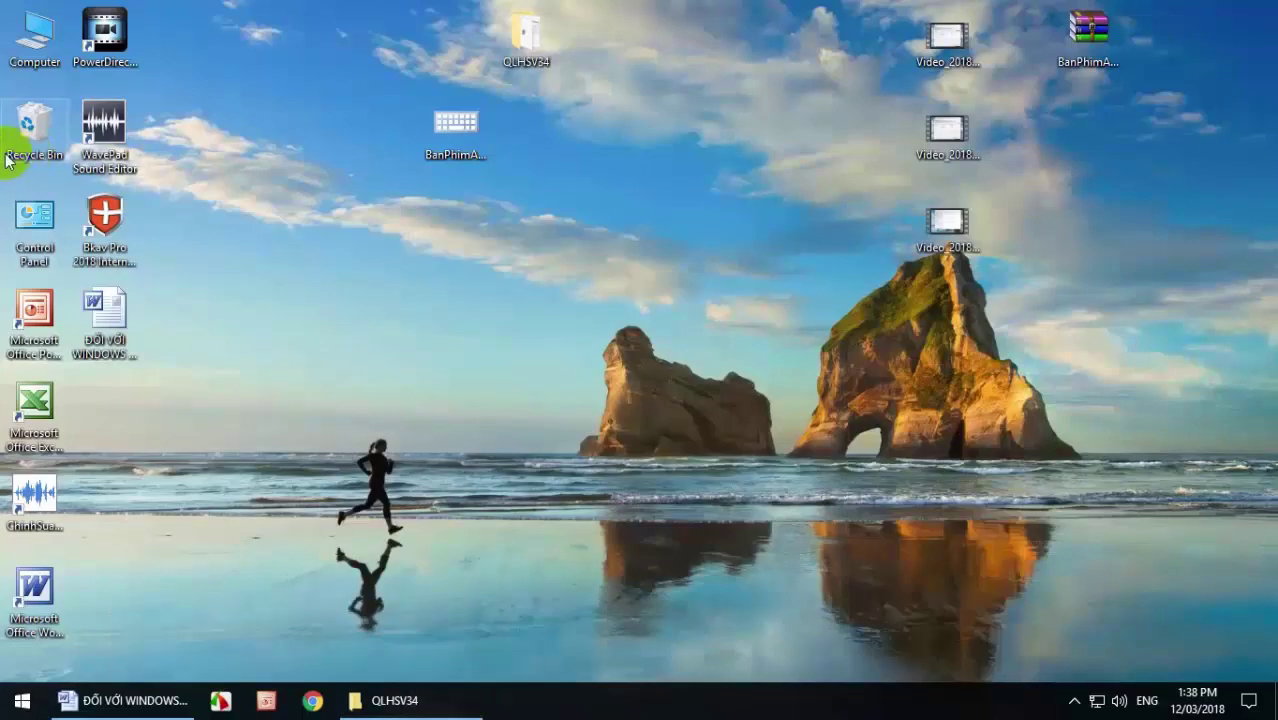
right_click(37, 68)
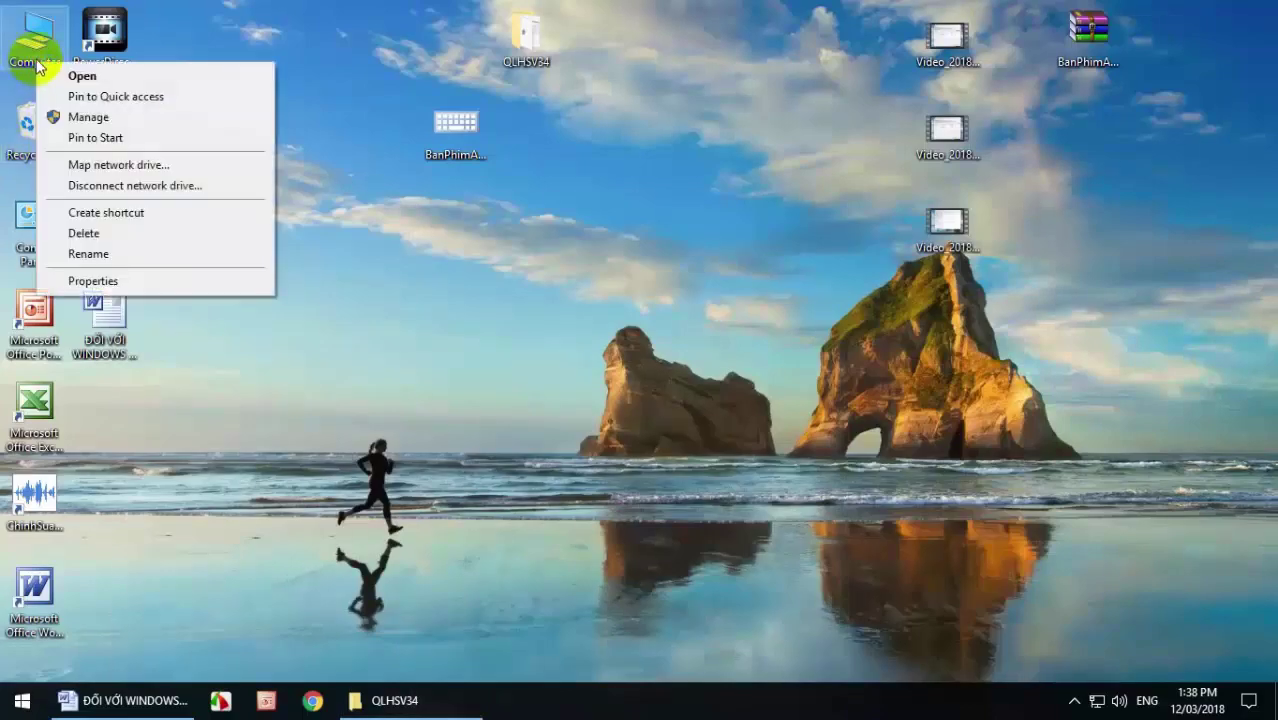
left_click(134, 284)
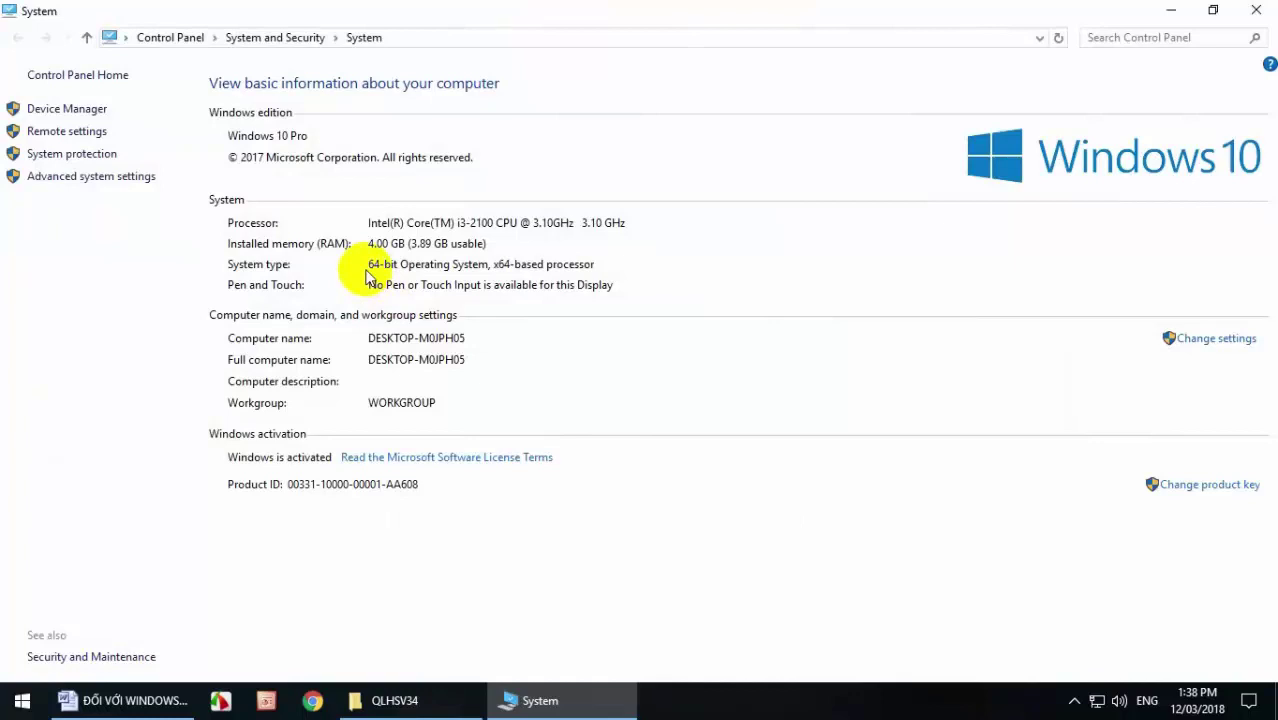
left_click(403, 266)
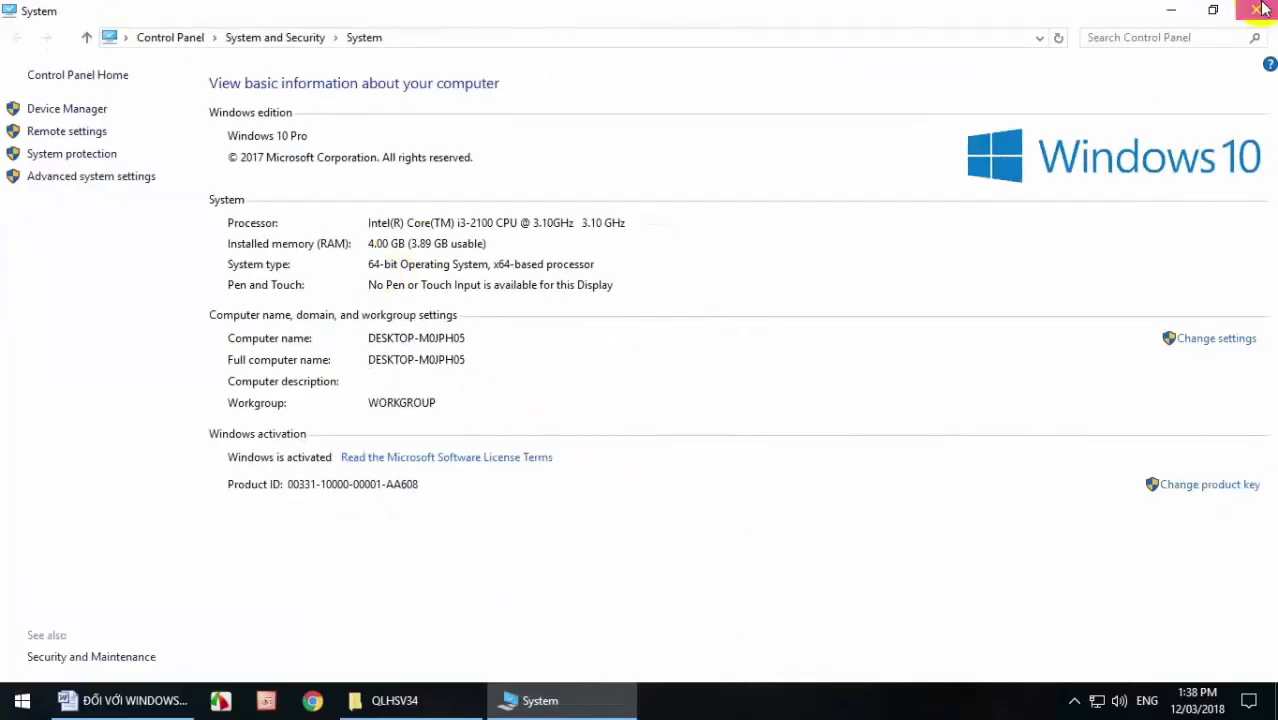
left_click(1255, 10)
Restore QLHSV34 and run SQLEXPR_x64_ENU, allowing it past the Security Warning.
left_click(418, 683)
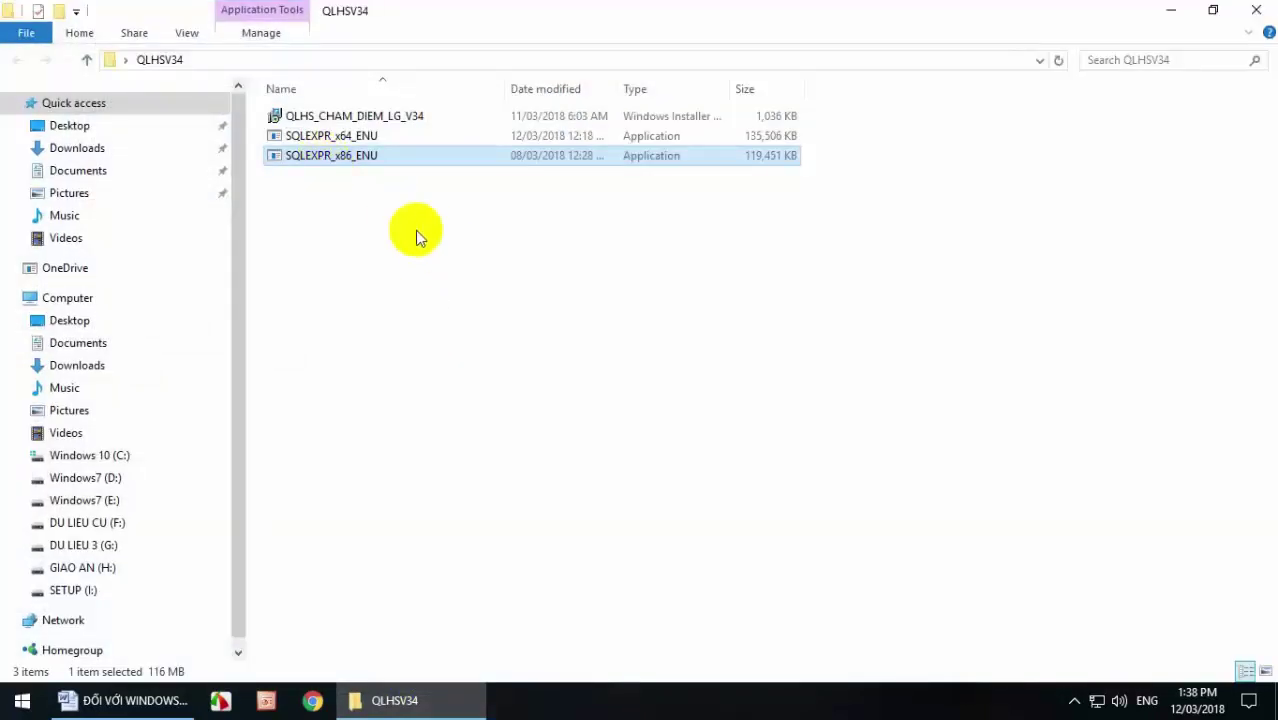
mouse_move(323, 165)
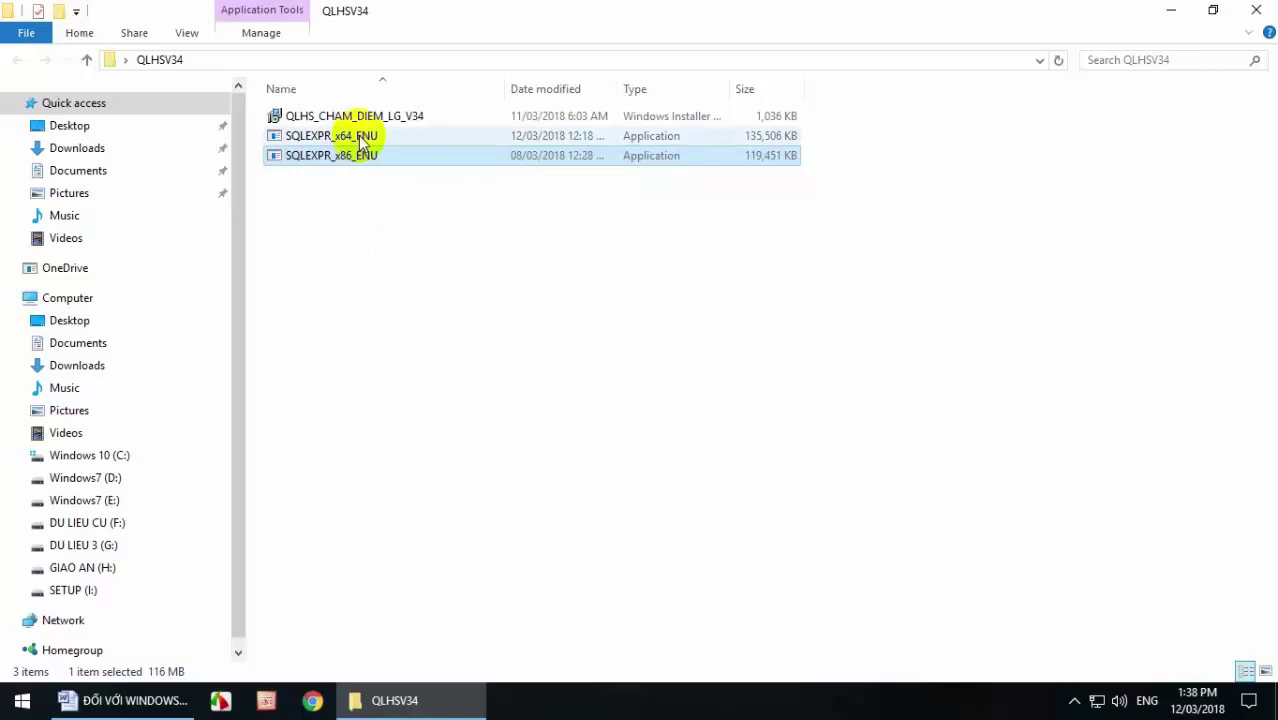
left_click(360, 138)
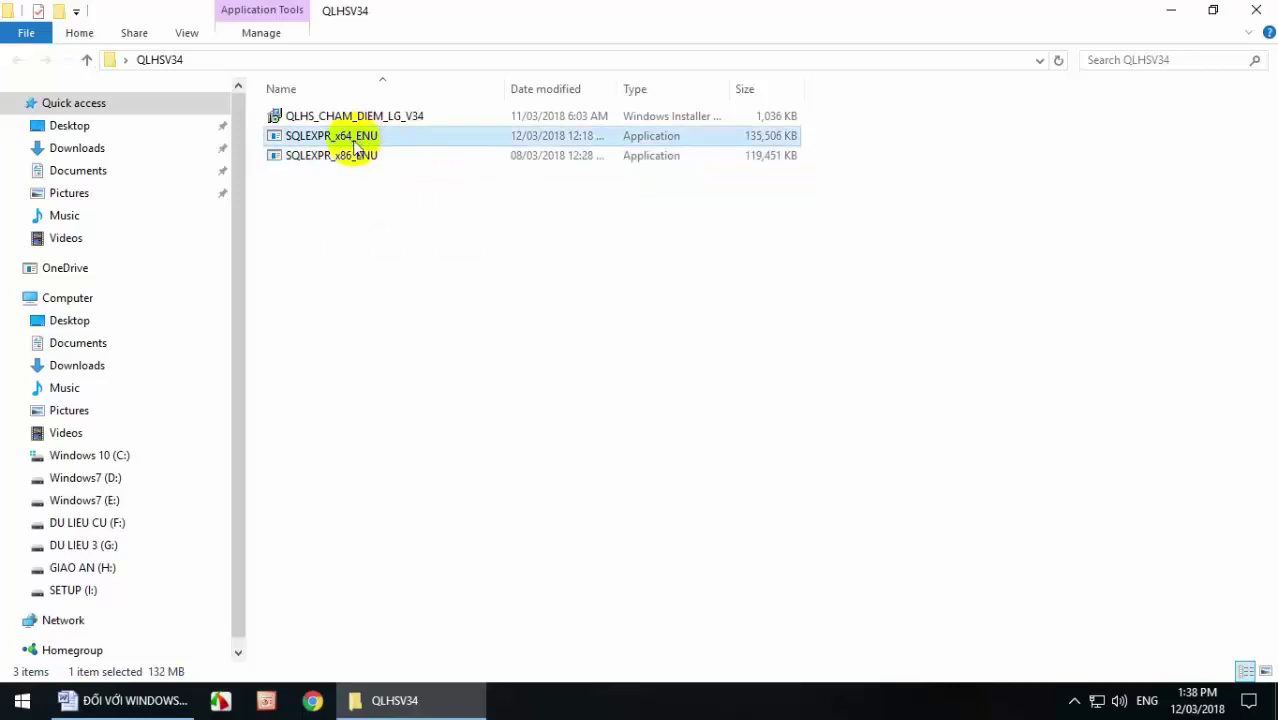
mouse_move(357, 143)
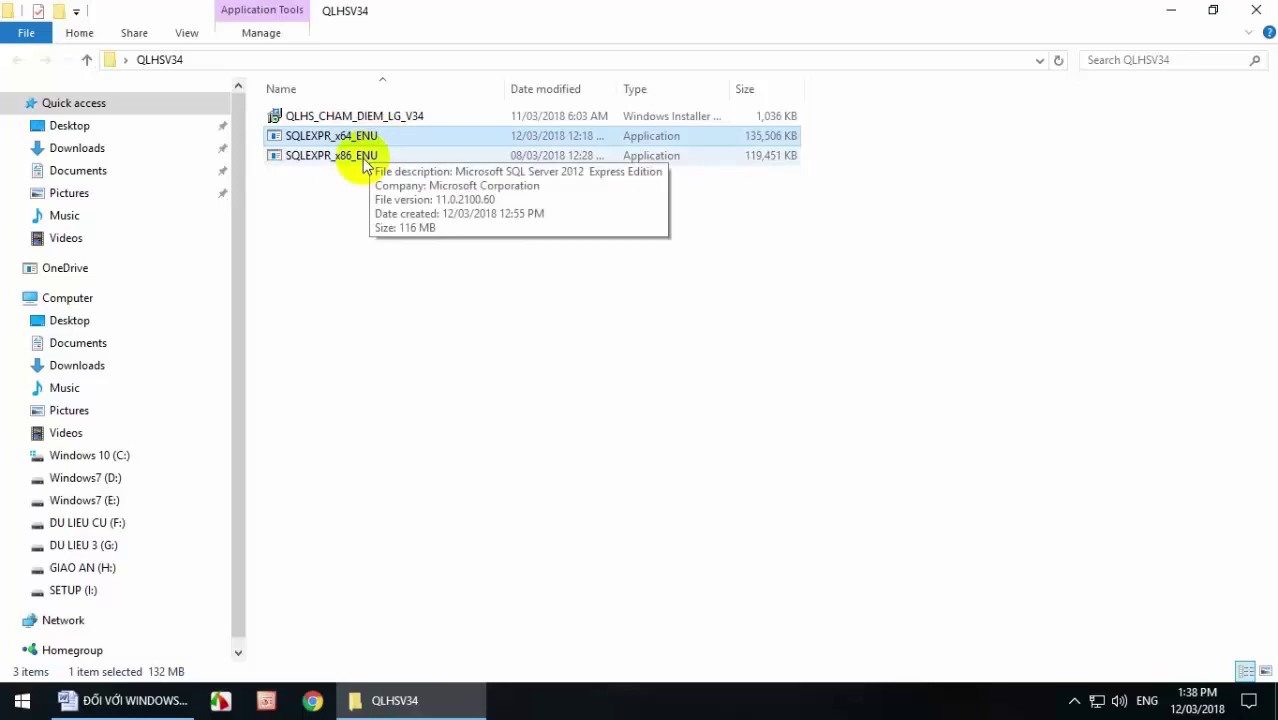
left_click(362, 158)
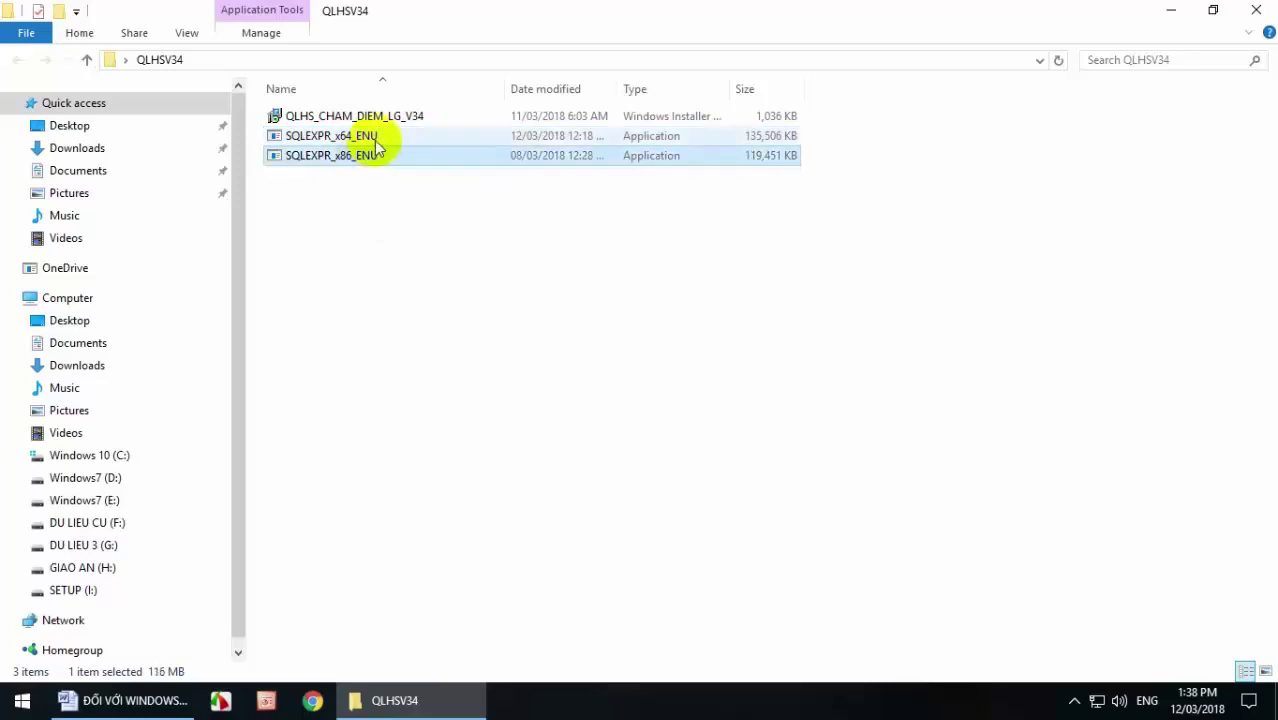
left_click(374, 135)
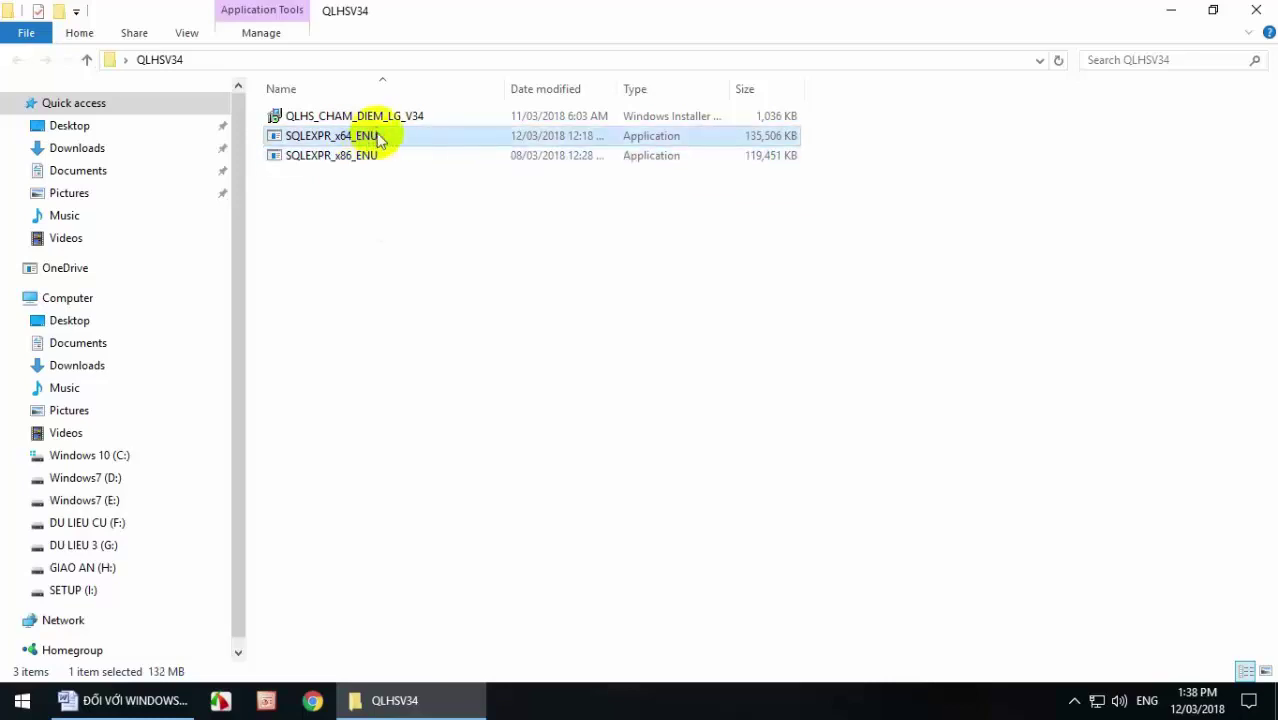
double_click(378, 137)
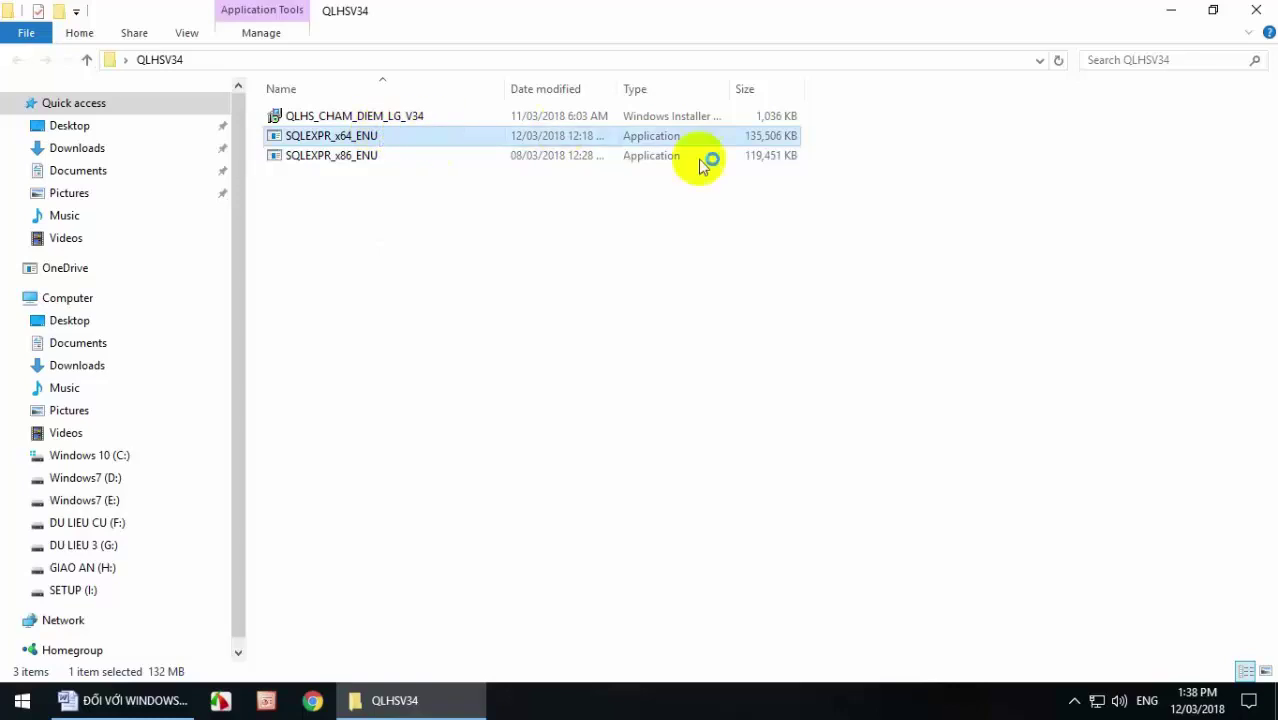
left_click(692, 366)
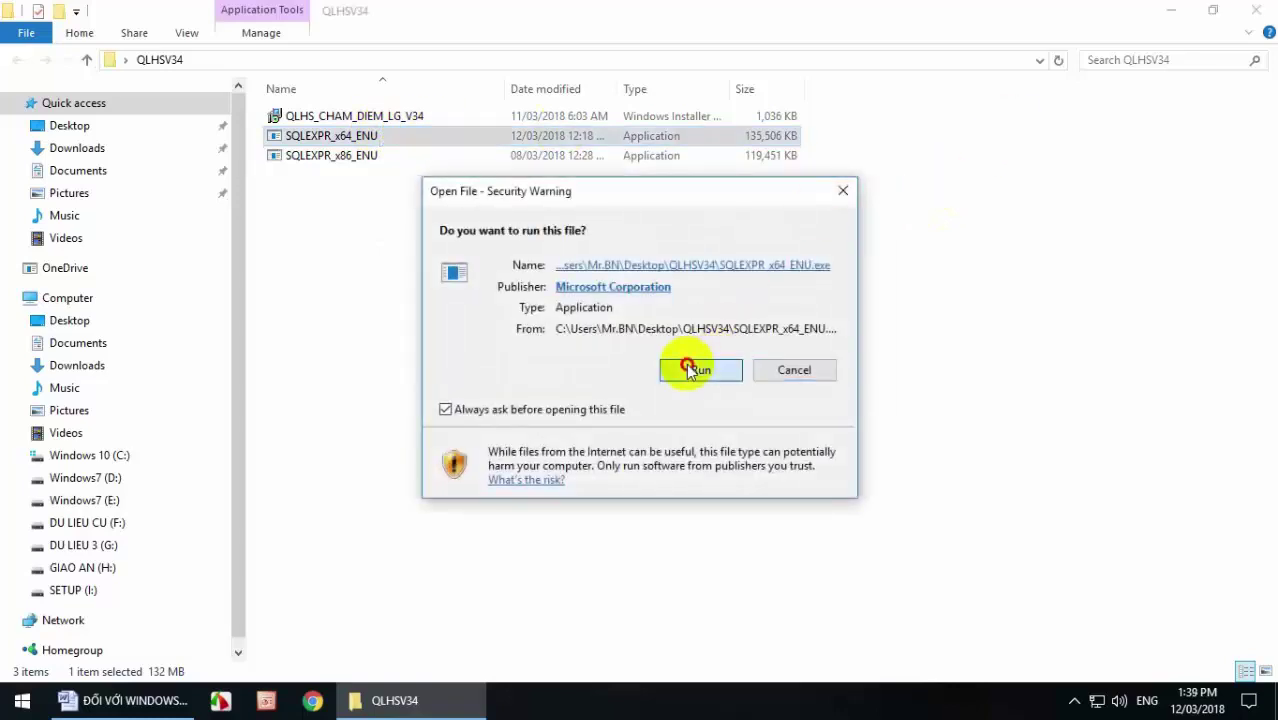
left_click(1170, 10)
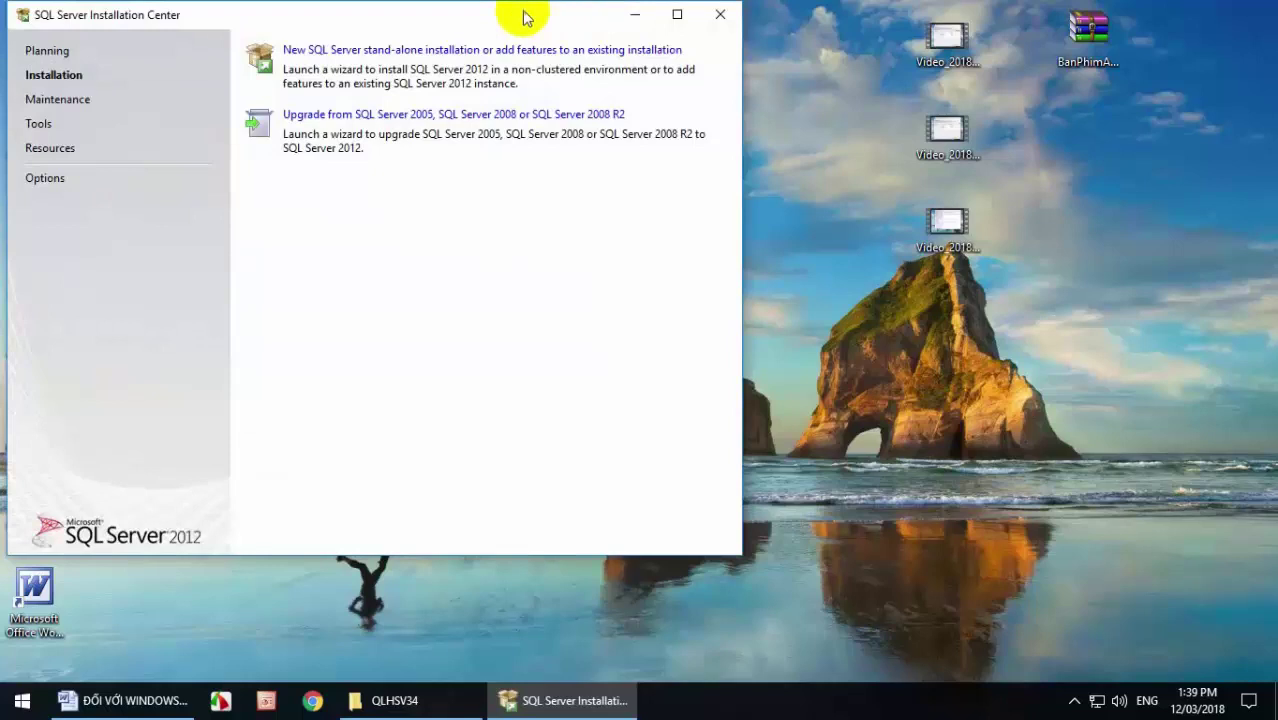
Once extraction finishes, drag the SQL Server Installation Center window to the right.
left_click_drag(526, 17, 736, 34)
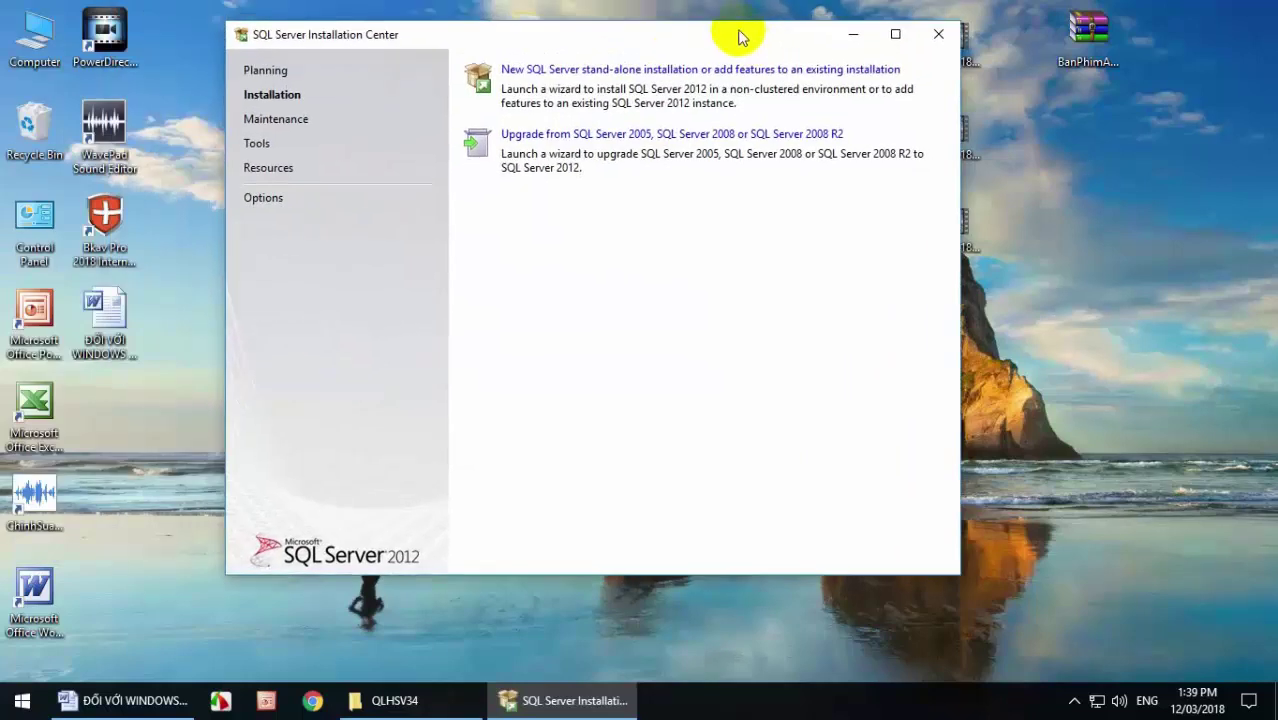
Begin a new stand-alone SQL Server installation and continue past Product Updates, where no updates were found.
left_click(683, 75)
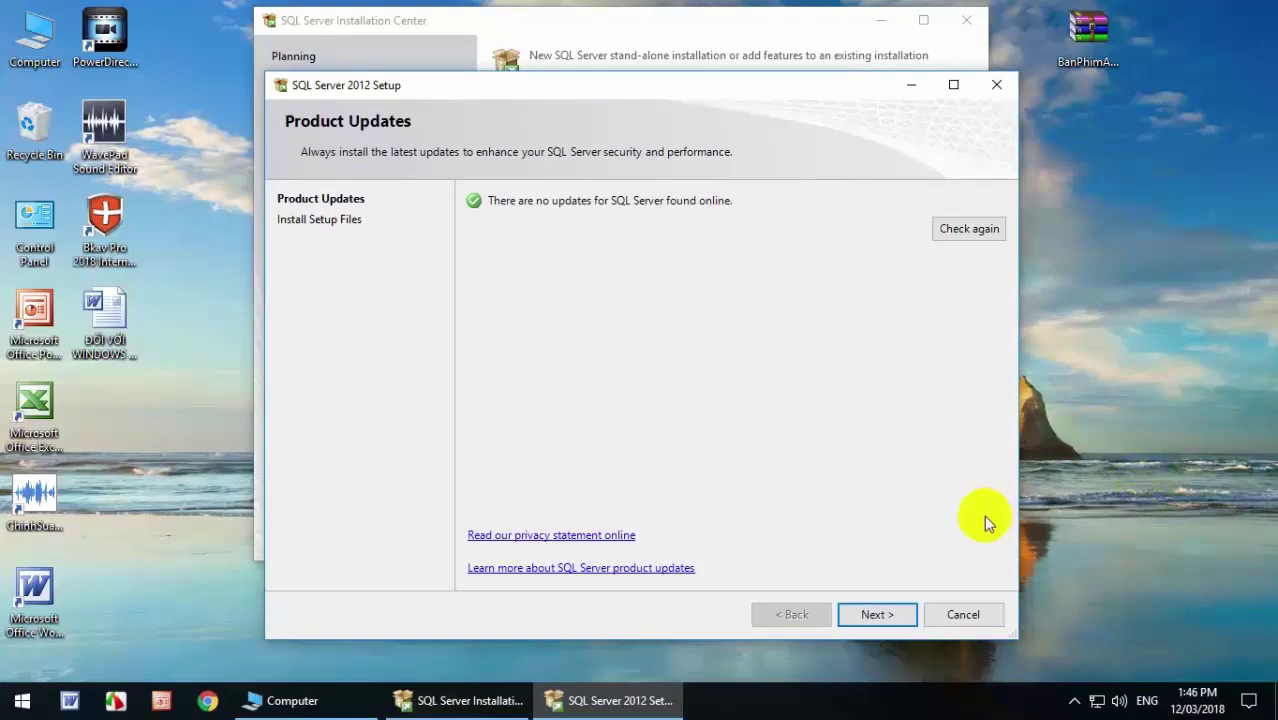
left_click(876, 614)
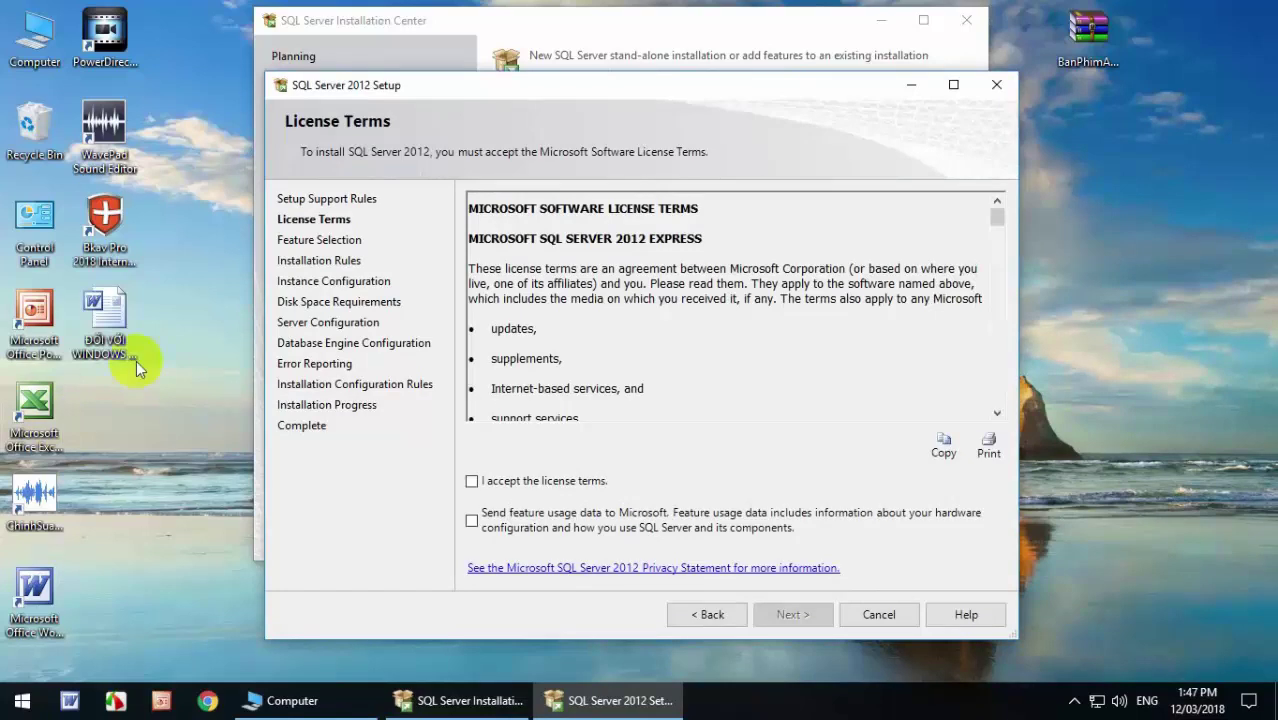
Accept the SQL Server 2012 Express license terms and continue to Feature Selection.
left_click(472, 482)
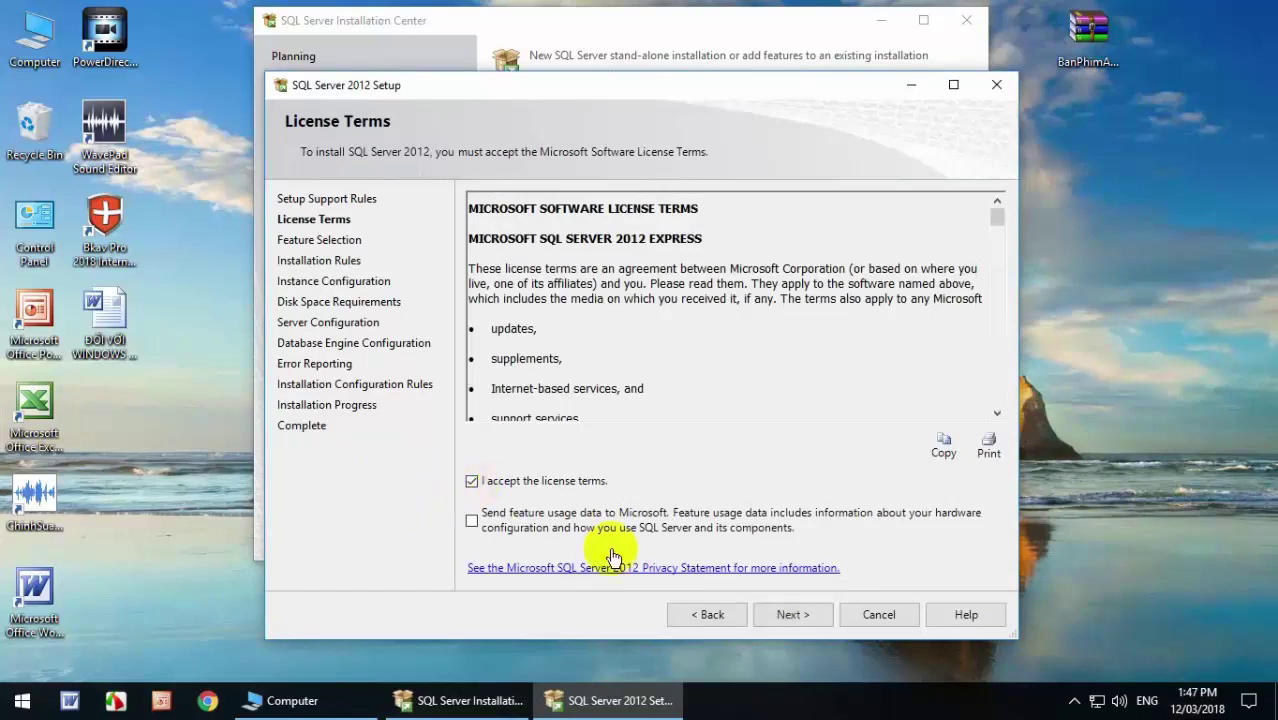
left_click(795, 615)
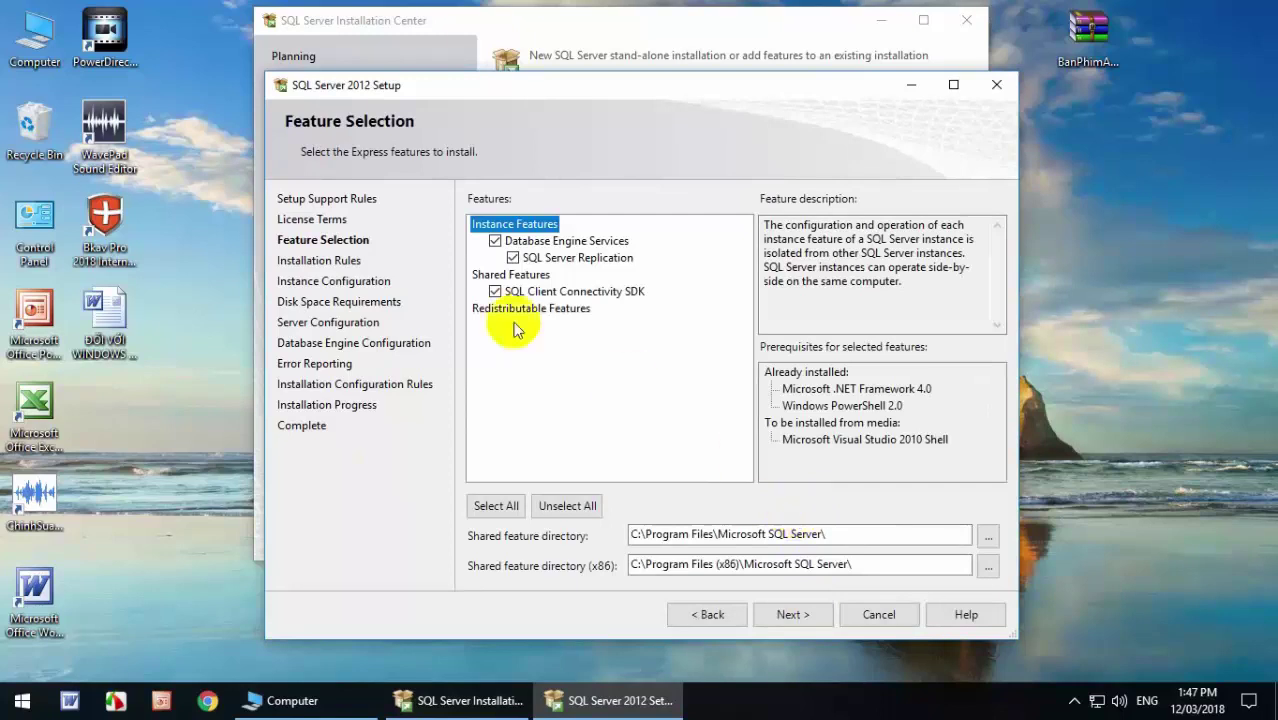
Select all features, keep the SQLExpress instance and service defaults, and add the current user as administrator.
left_click(496, 505)
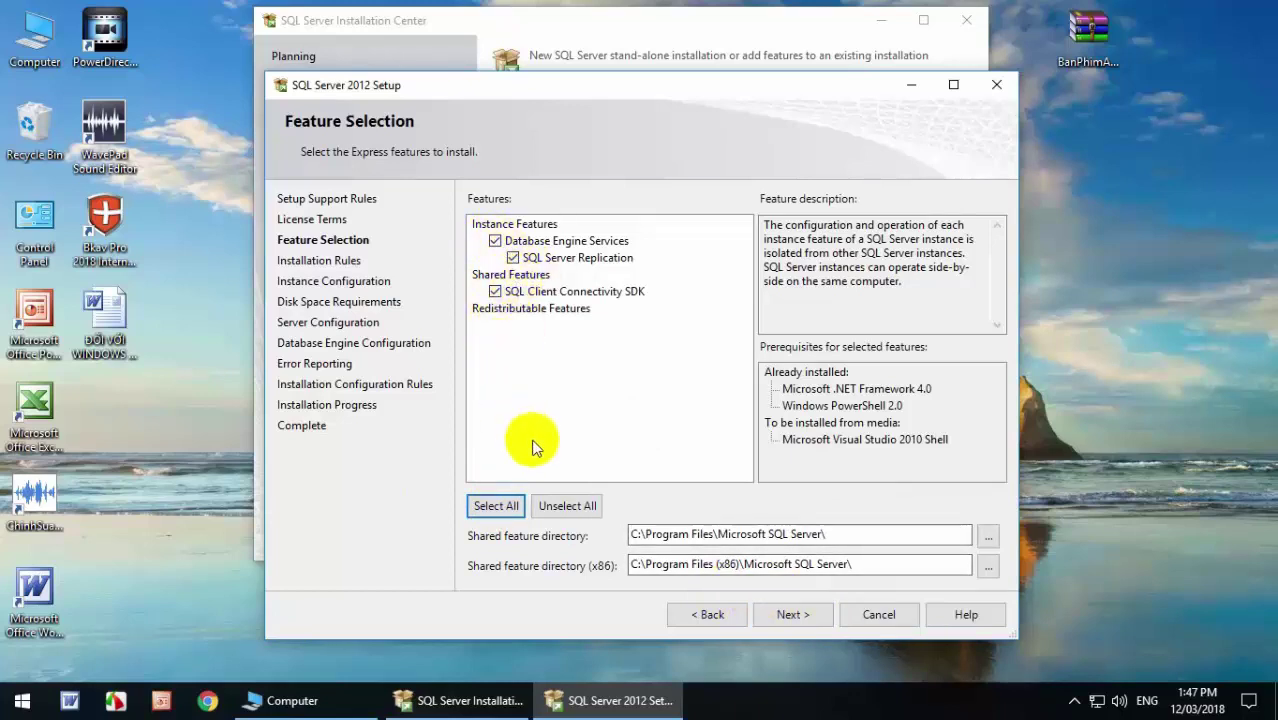
left_click(792, 619)
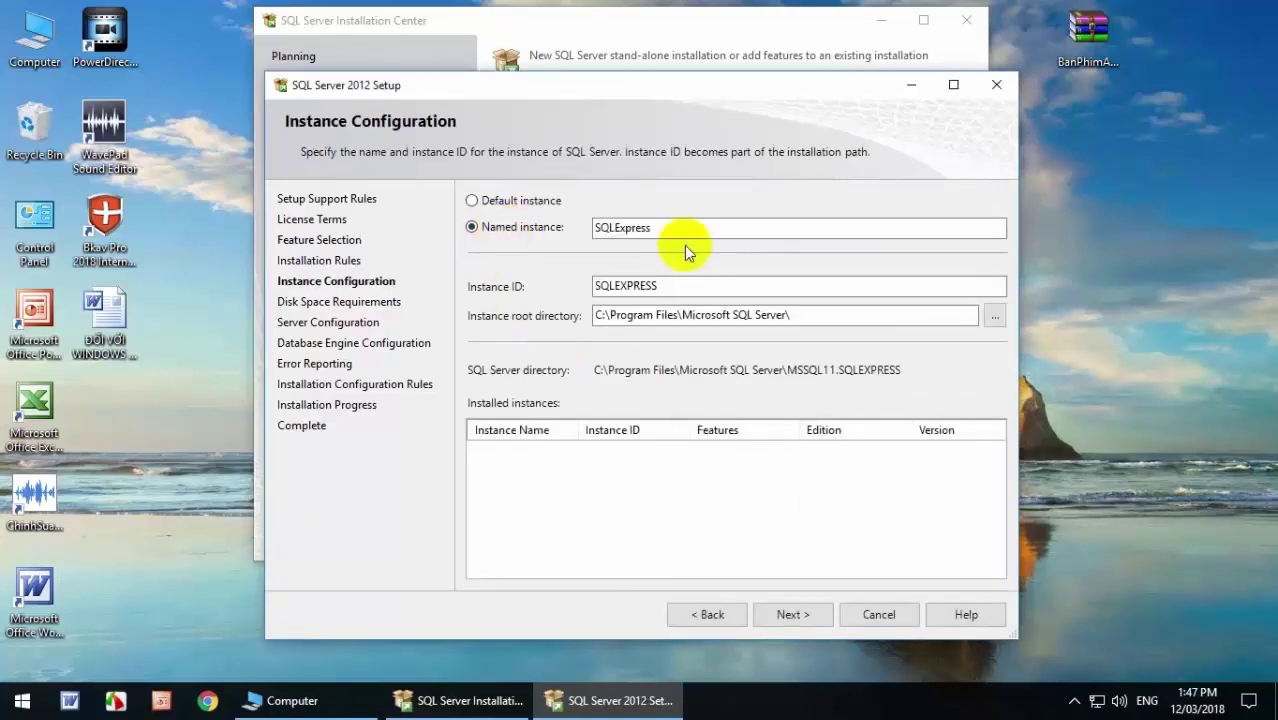
left_click(787, 612)
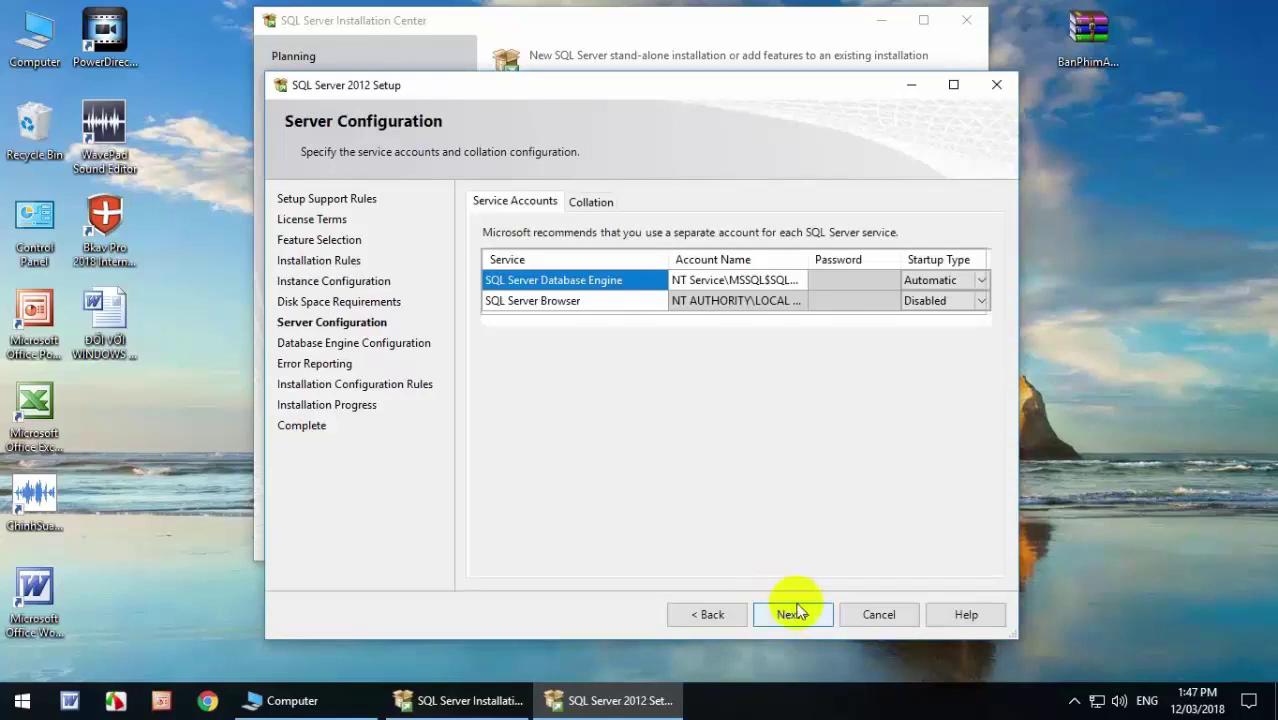
left_click(793, 614)
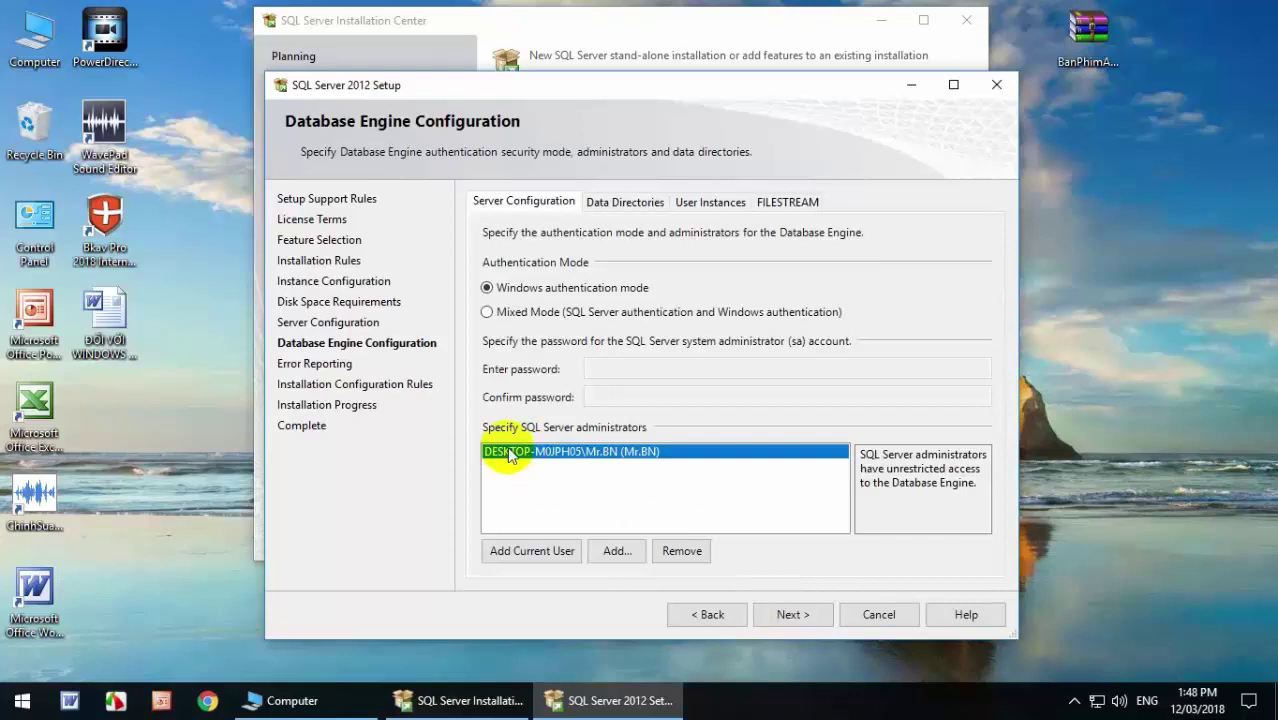
left_click(522, 545)
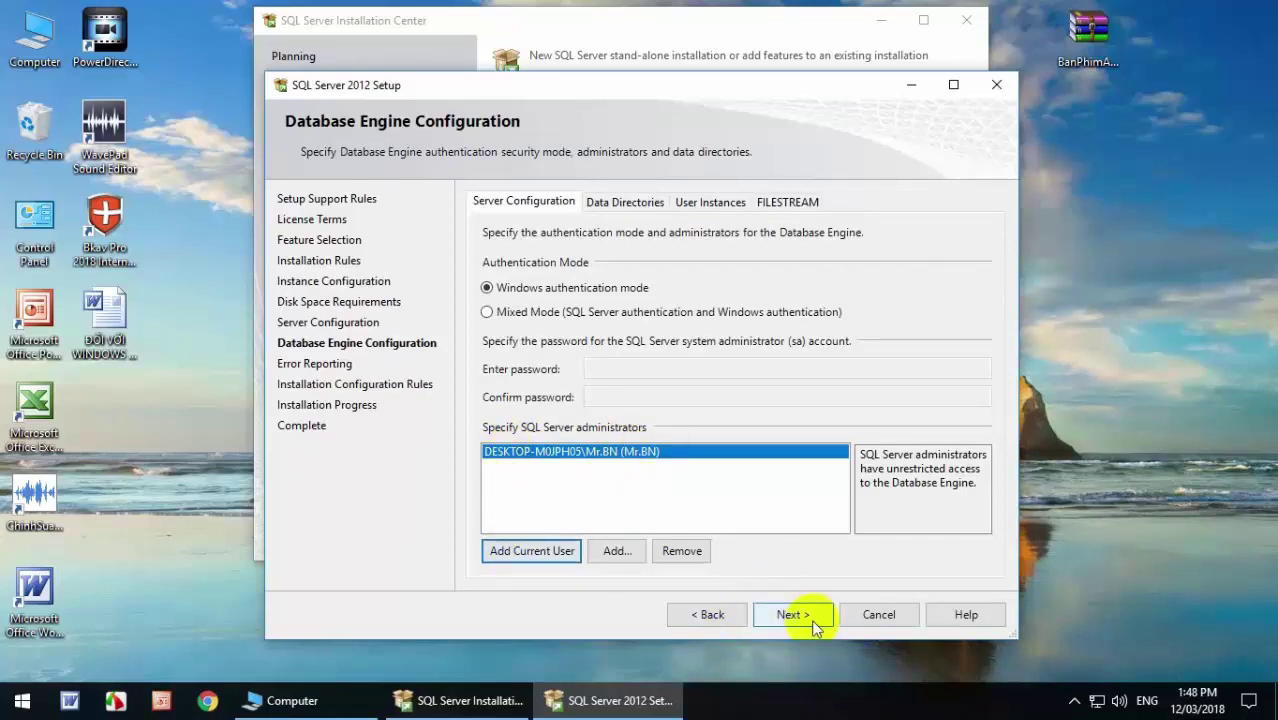
left_click(786, 614)
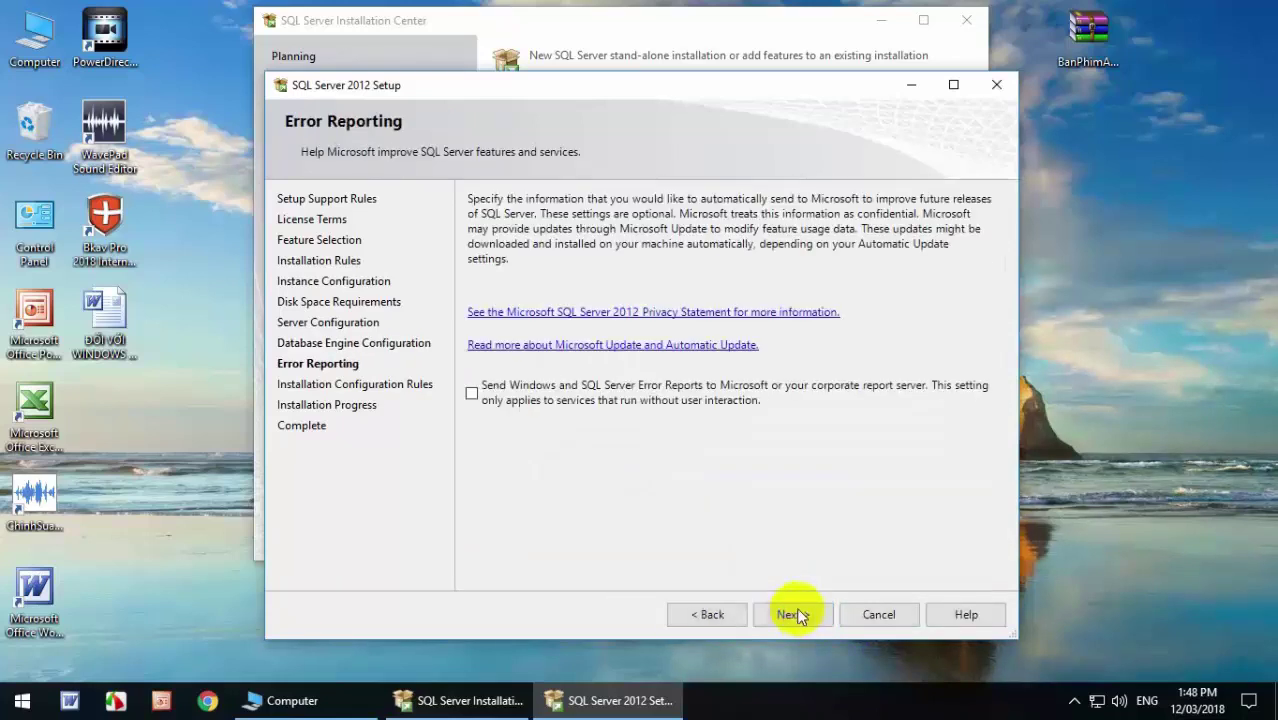
Install without sending error reports, then close the wizard once every feature shows Succeeded.
left_click(806, 614)
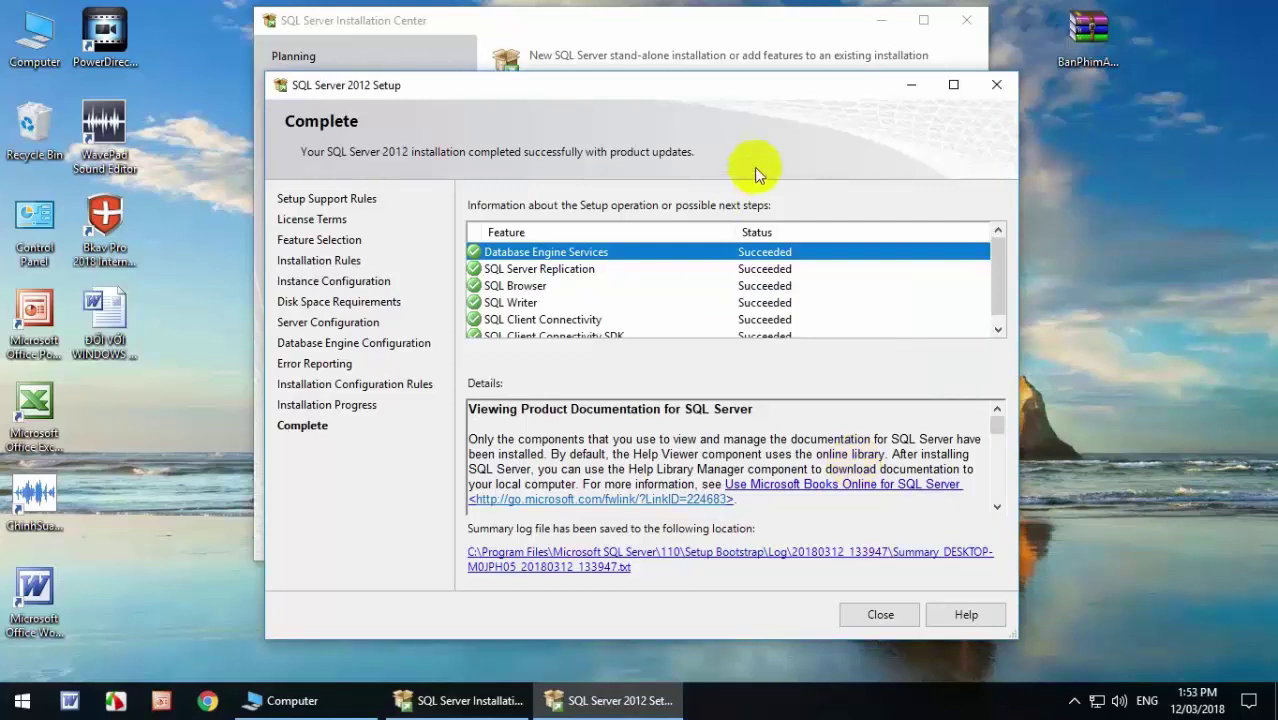
left_click_drag(806, 83, 822, 46)
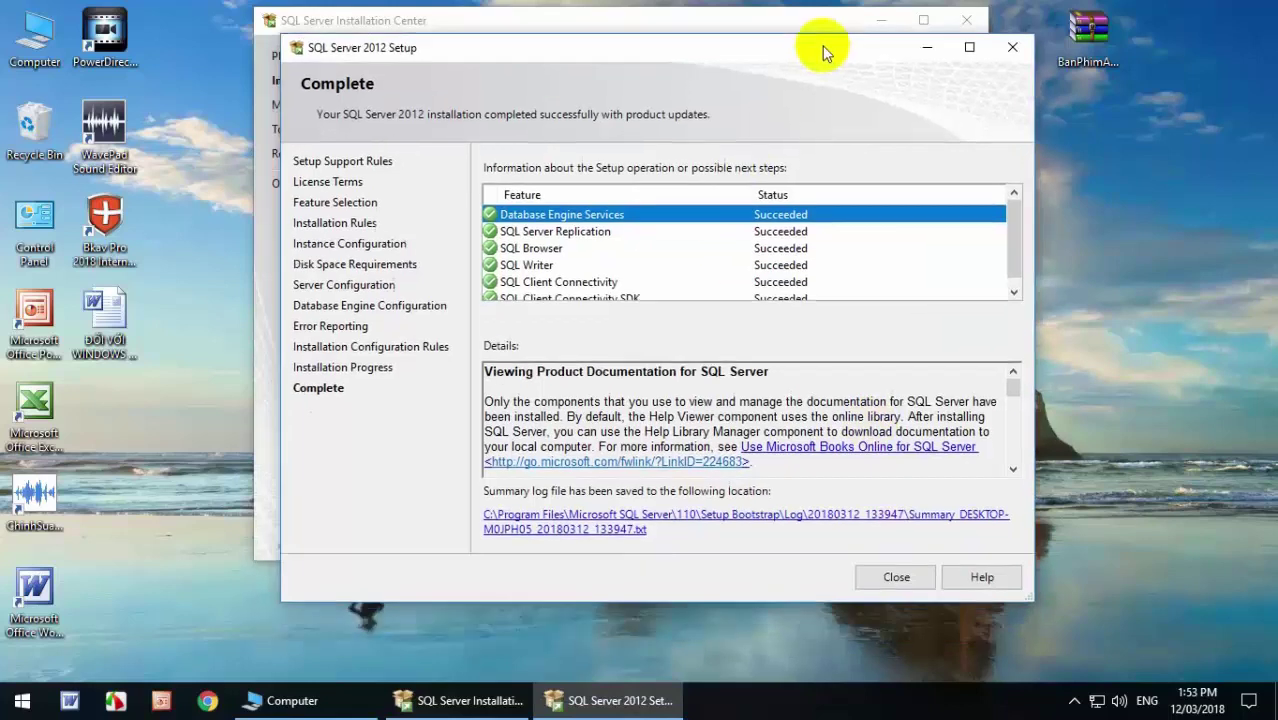
left_click(893, 579)
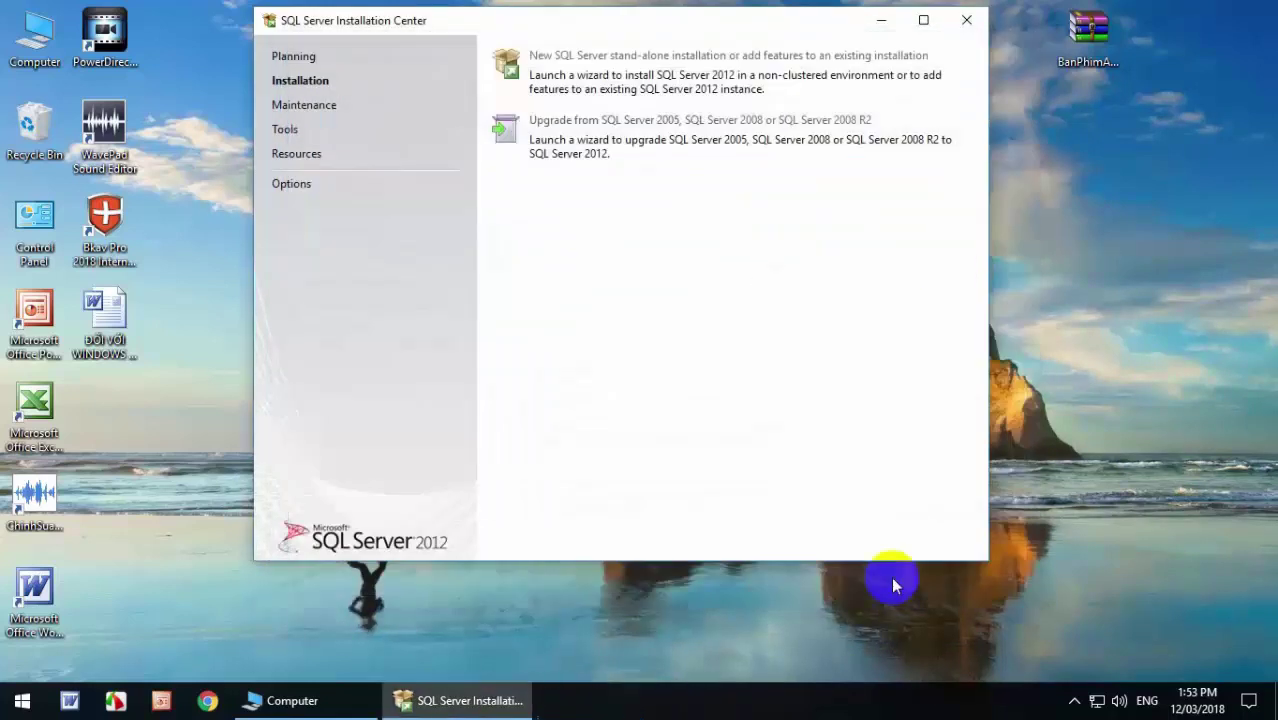
Close the Installation Center and launch the QLHS_CHAM_DIEM_LG_V34 installer from the QLHSV34 folder.
left_click(967, 20)
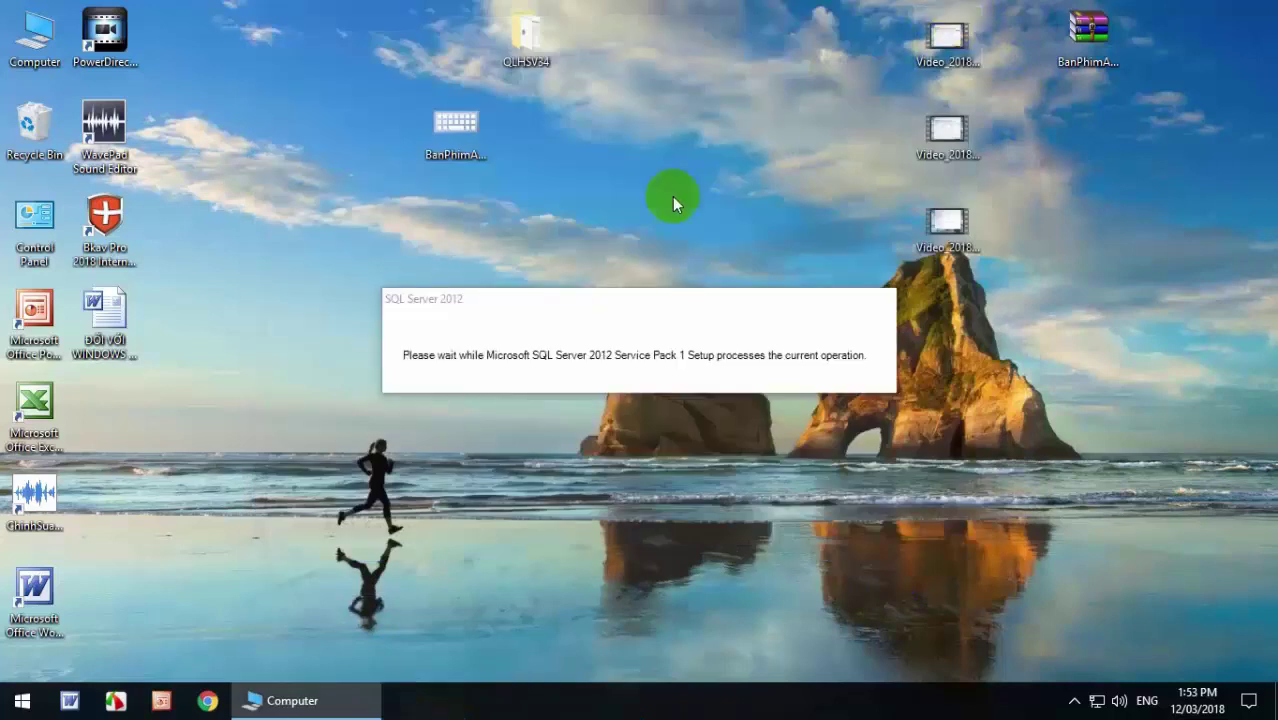
double_click(521, 35)
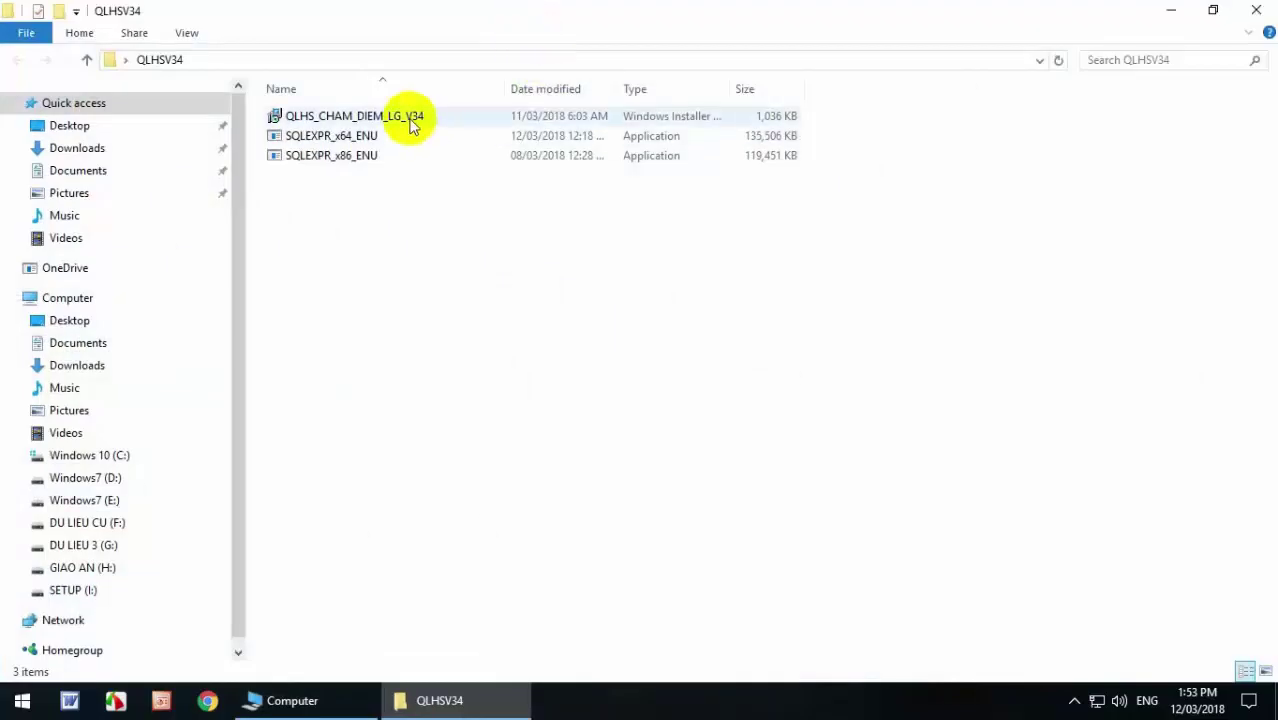
double_click(413, 120)
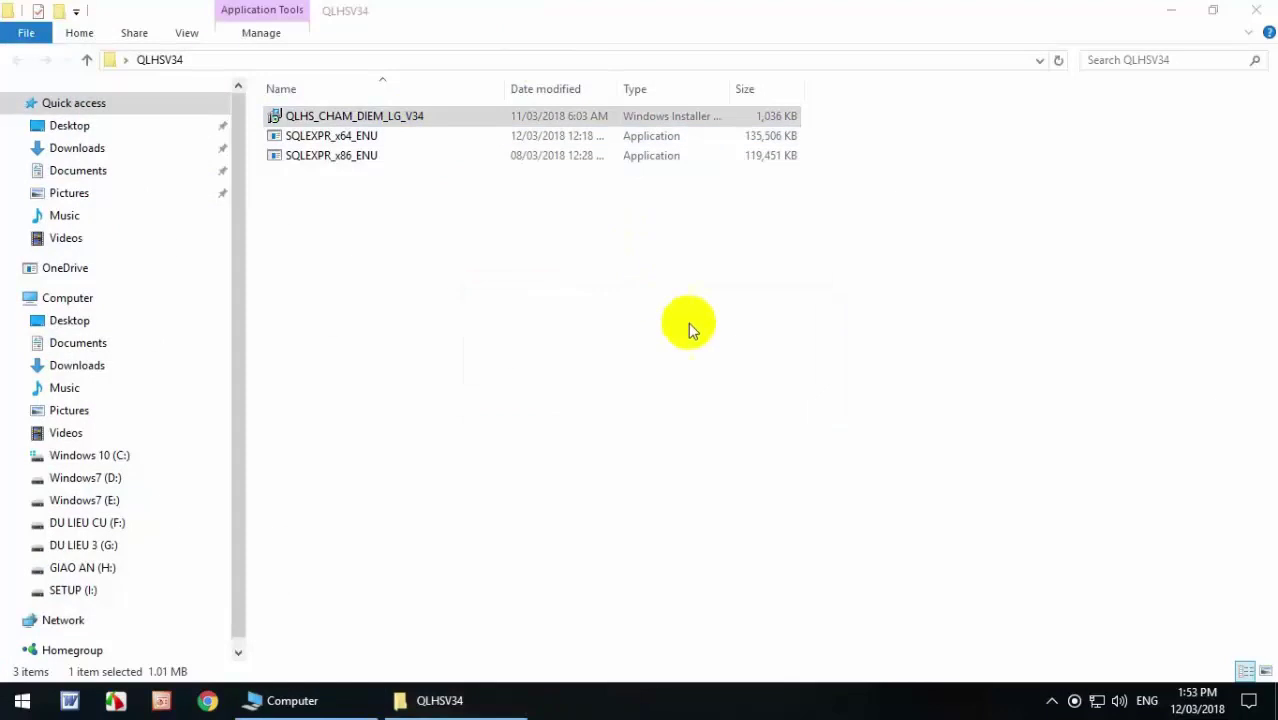
Install QLHS_CHAM_DIEM_LG_V34 to its default folder, close the folder window, and select the new desktop shortcut.
left_click(833, 512)
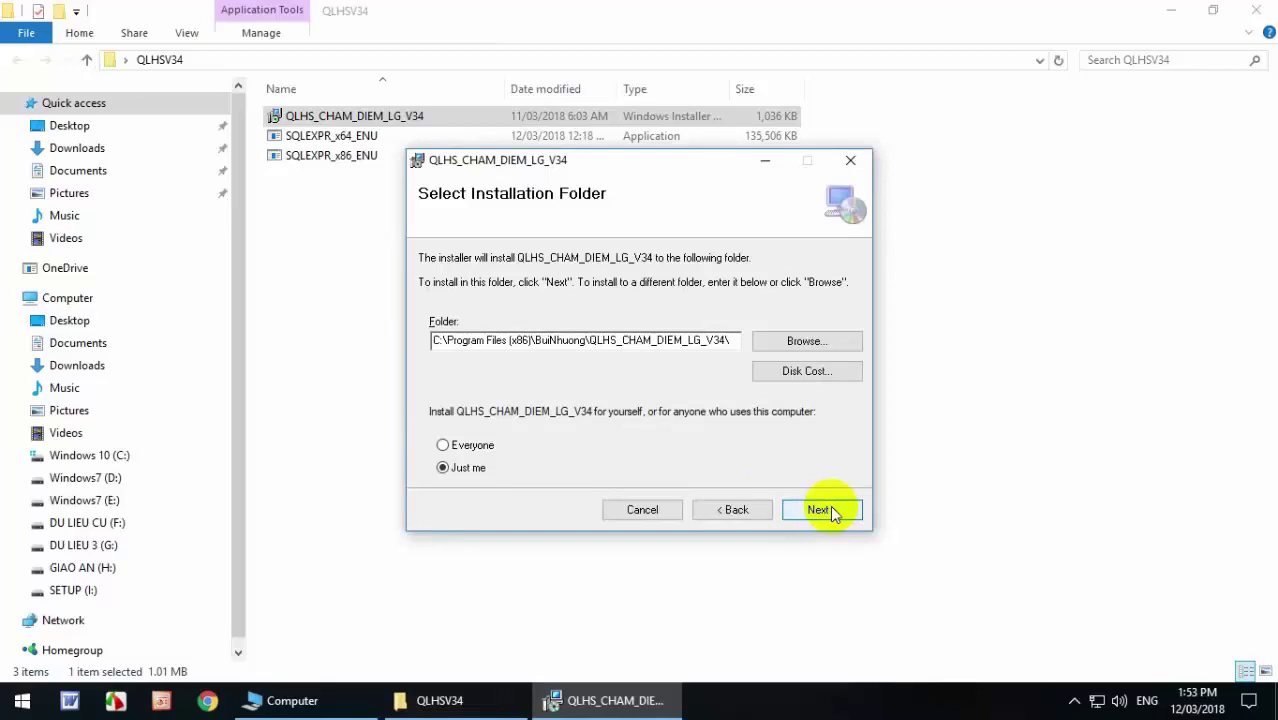
left_click(833, 512)
left_click(829, 515)
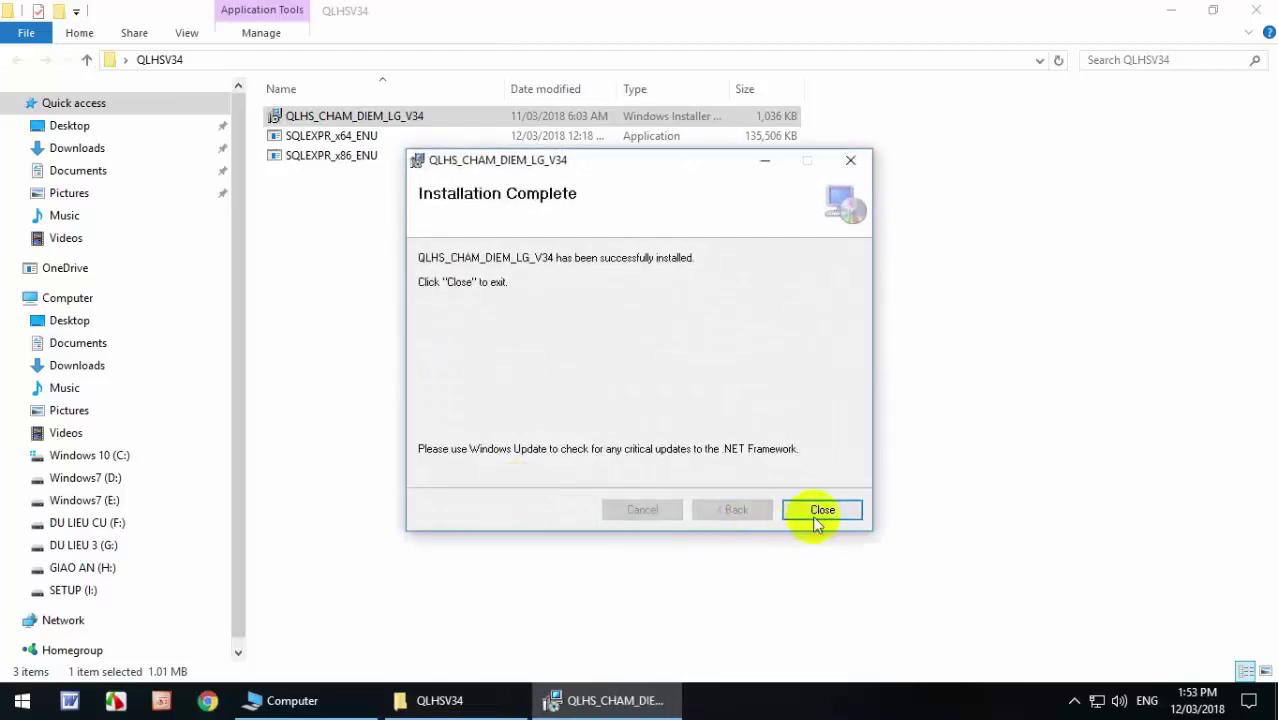
left_click(816, 518)
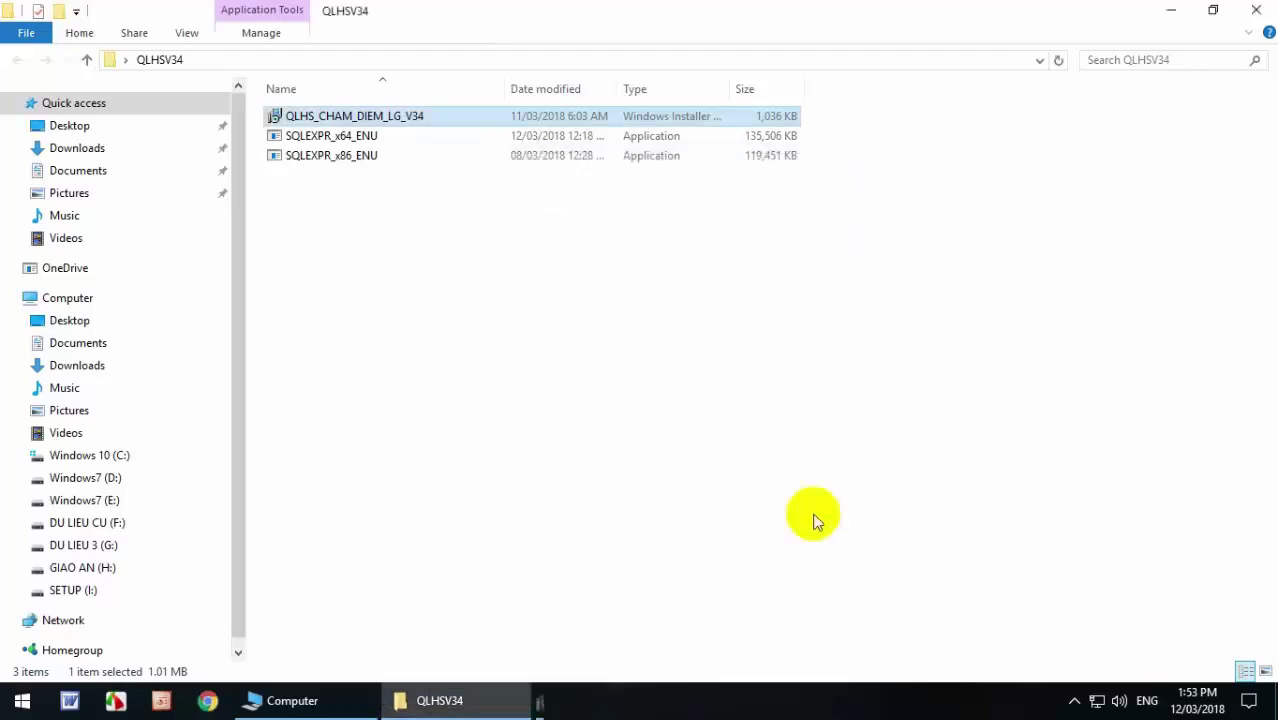
left_click(1256, 12)
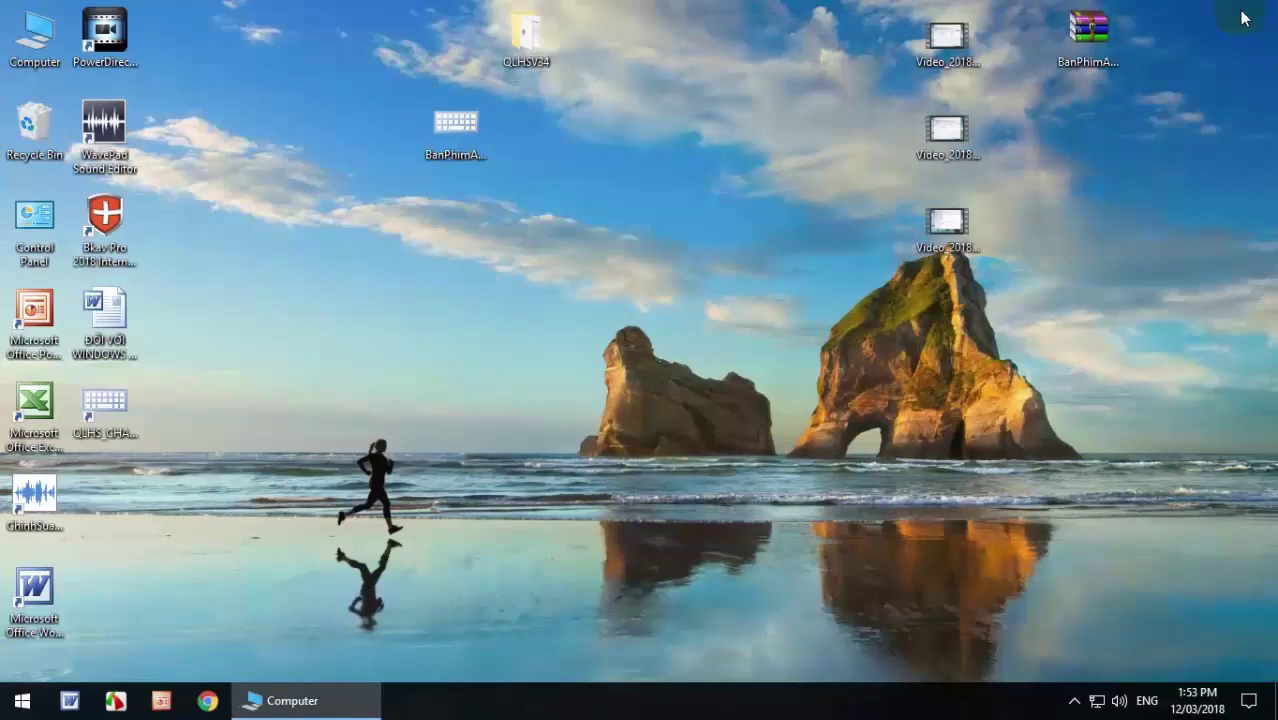
left_click(116, 415)
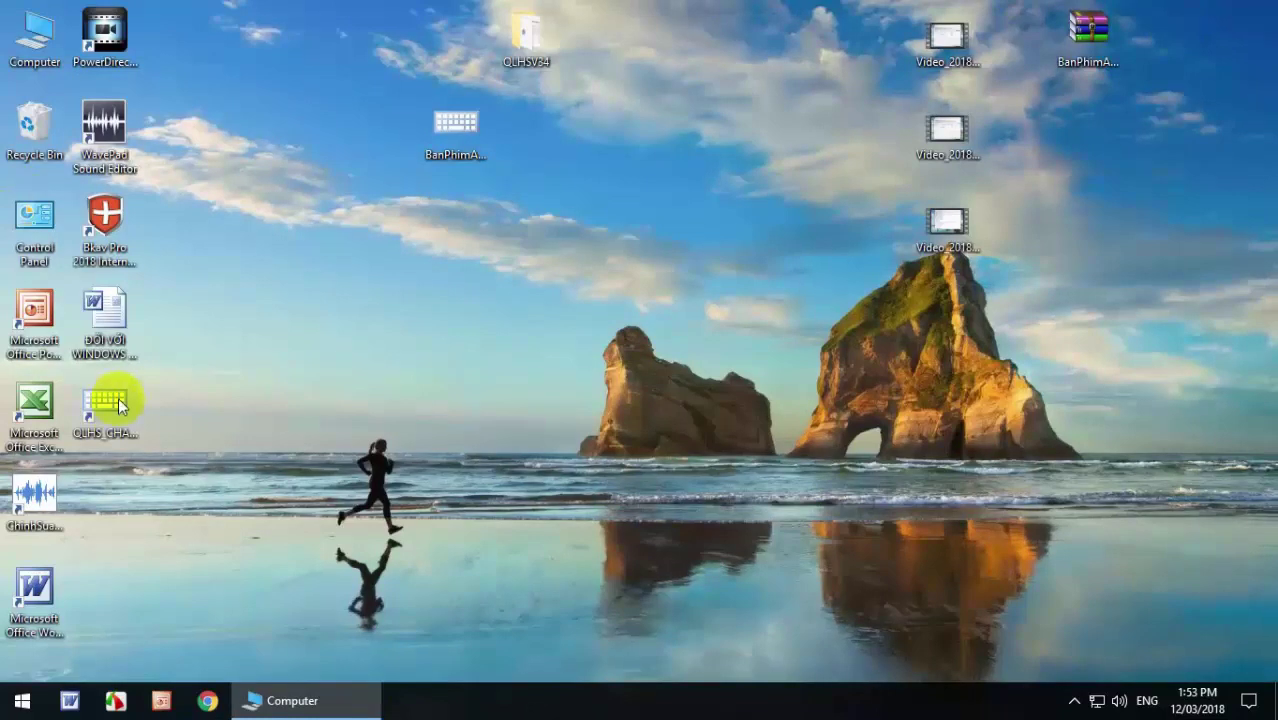
Launch the QLHS desktop app and open 'Quản lí HS và điểm' on class Lop3A1.
double_click(118, 397)
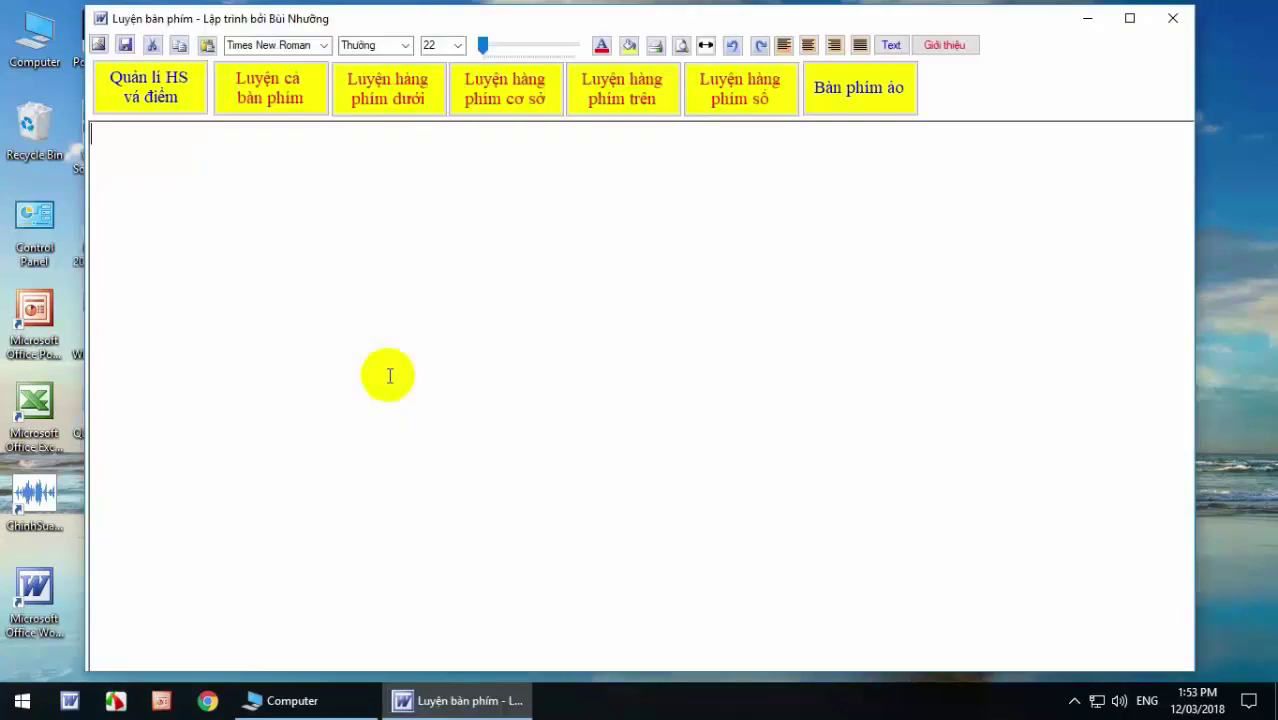
left_click(156, 82)
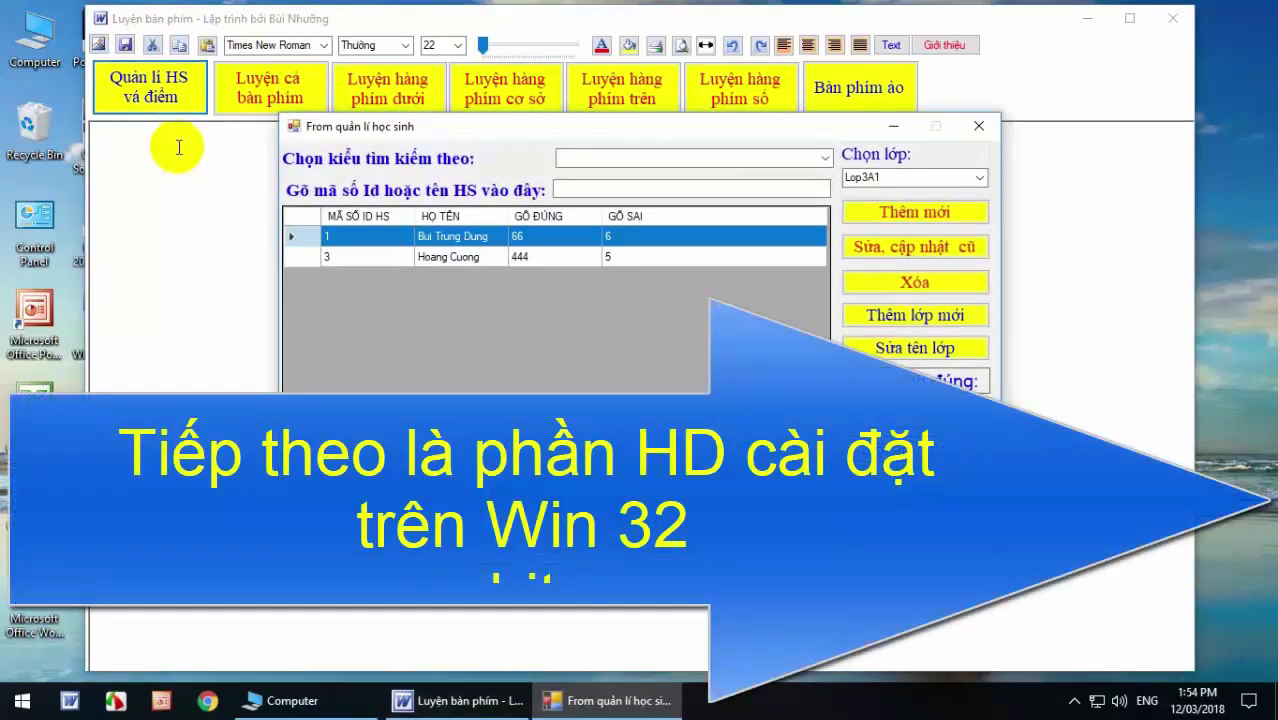
View classes Lop3A1 and Lop3A2 in 'Chọn lớp', then run the b1-SQLEXPR_x86_ENU installer.
left_click_drag(680, 126, 714, 86)
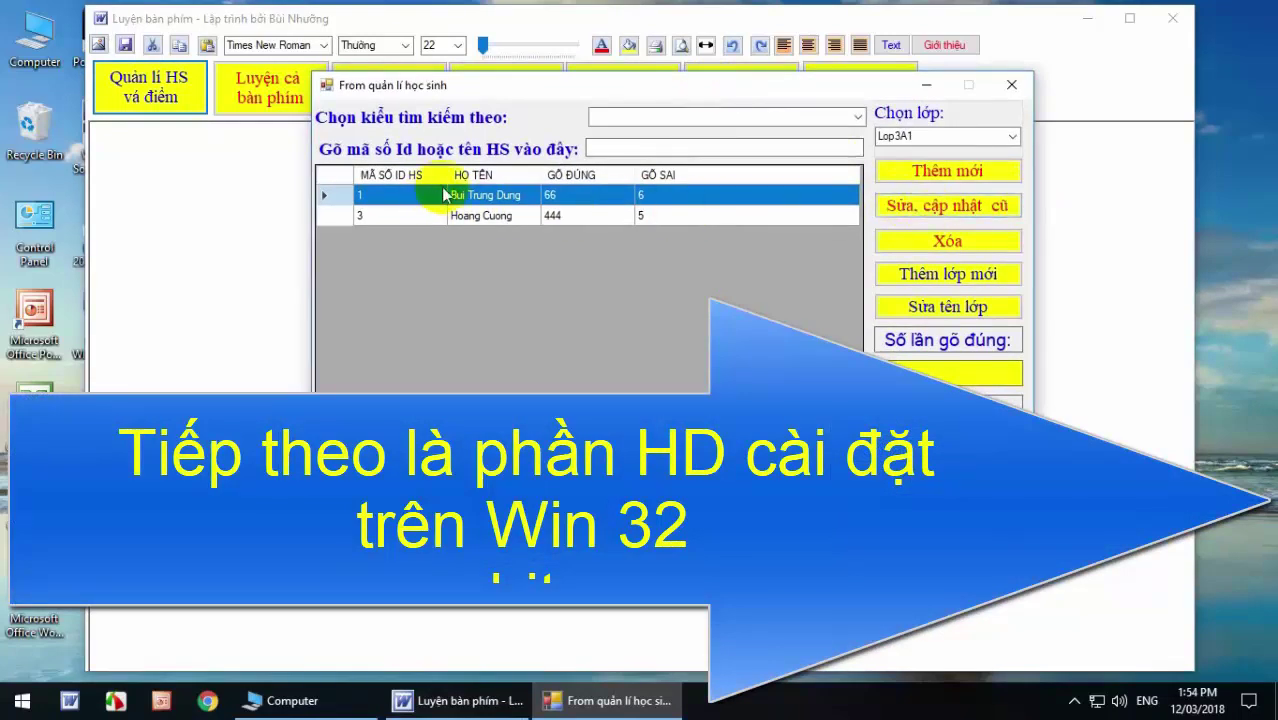
left_click(1011, 136)
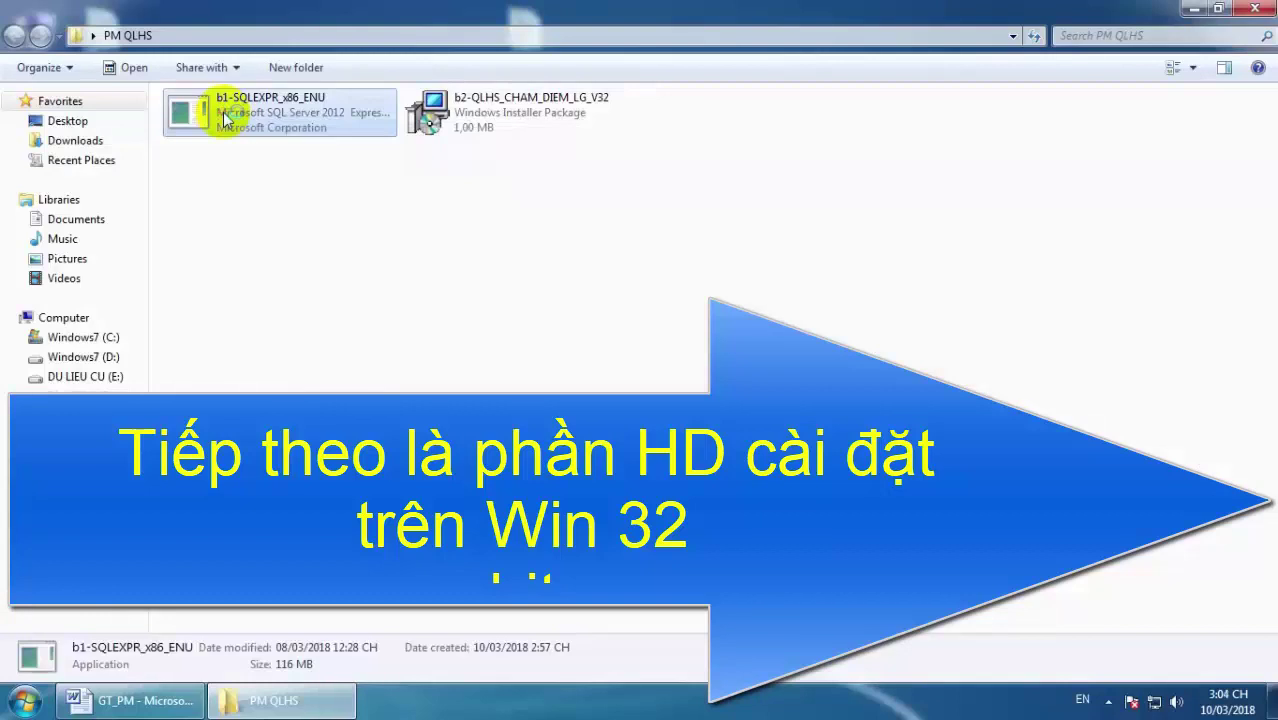
double_click(214, 112)
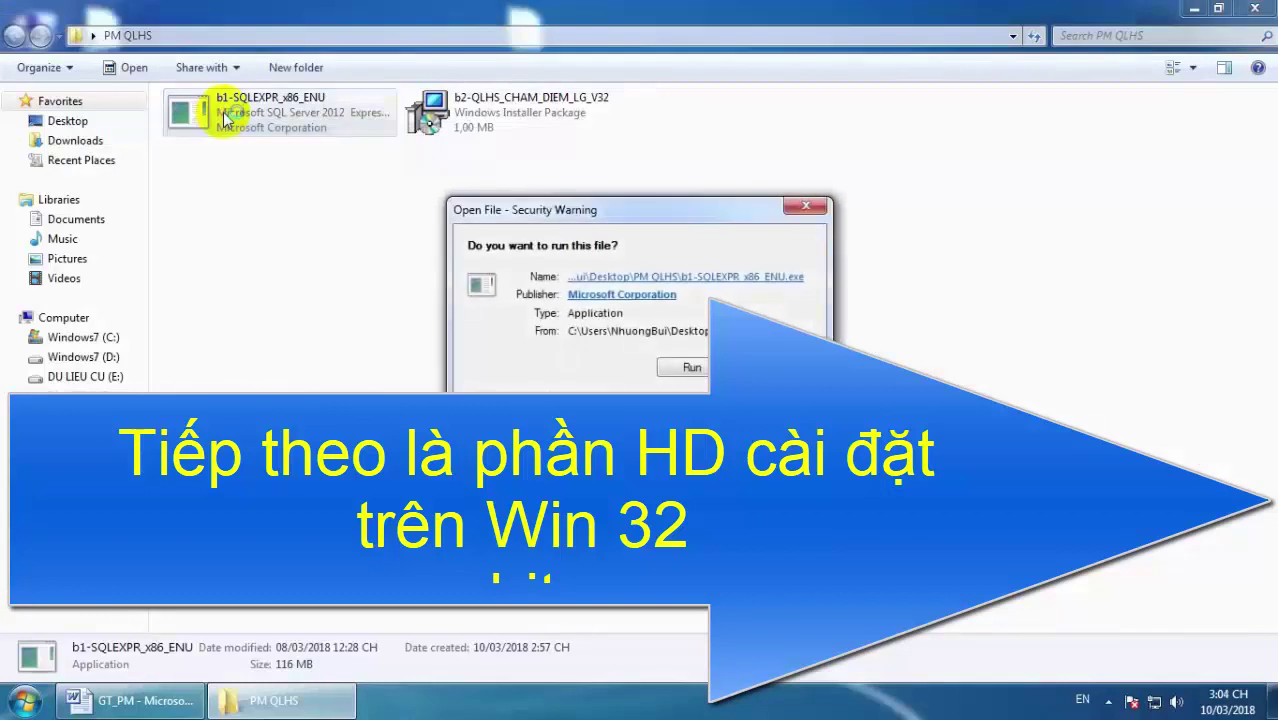
left_click(692, 369)
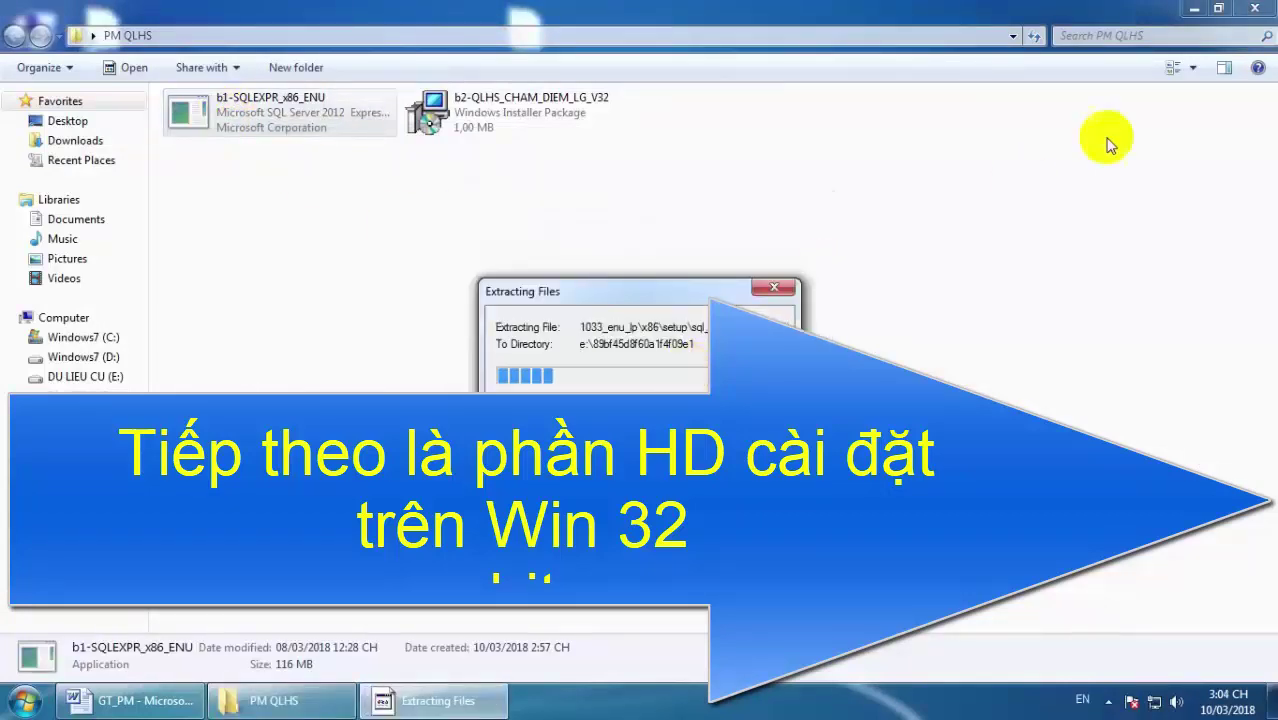
Minimize the Explorer window while b1-SQLEXPR_x86_ENU extracts and the Installation Center opens.
left_click(1193, 8)
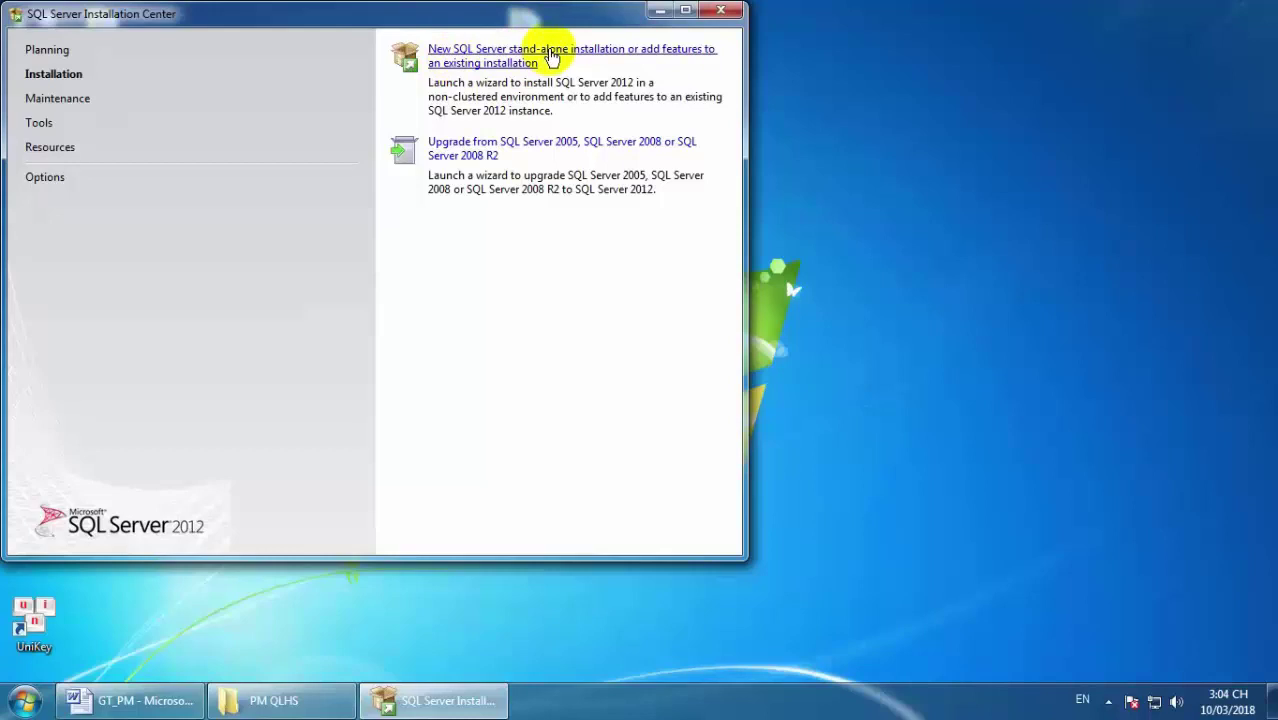
Start a new 32-bit stand-alone install, accept the license, and exclude the 22 MB SP1 GDR update.
left_click(548, 55)
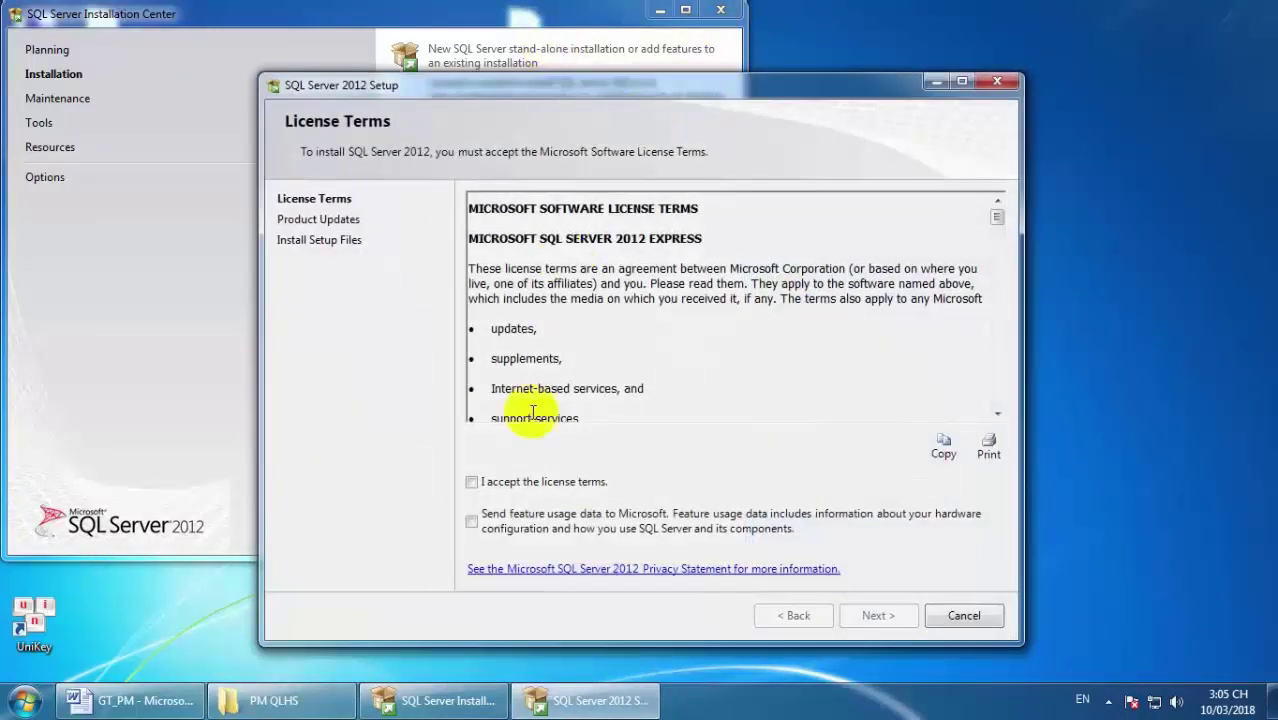
left_click(472, 483)
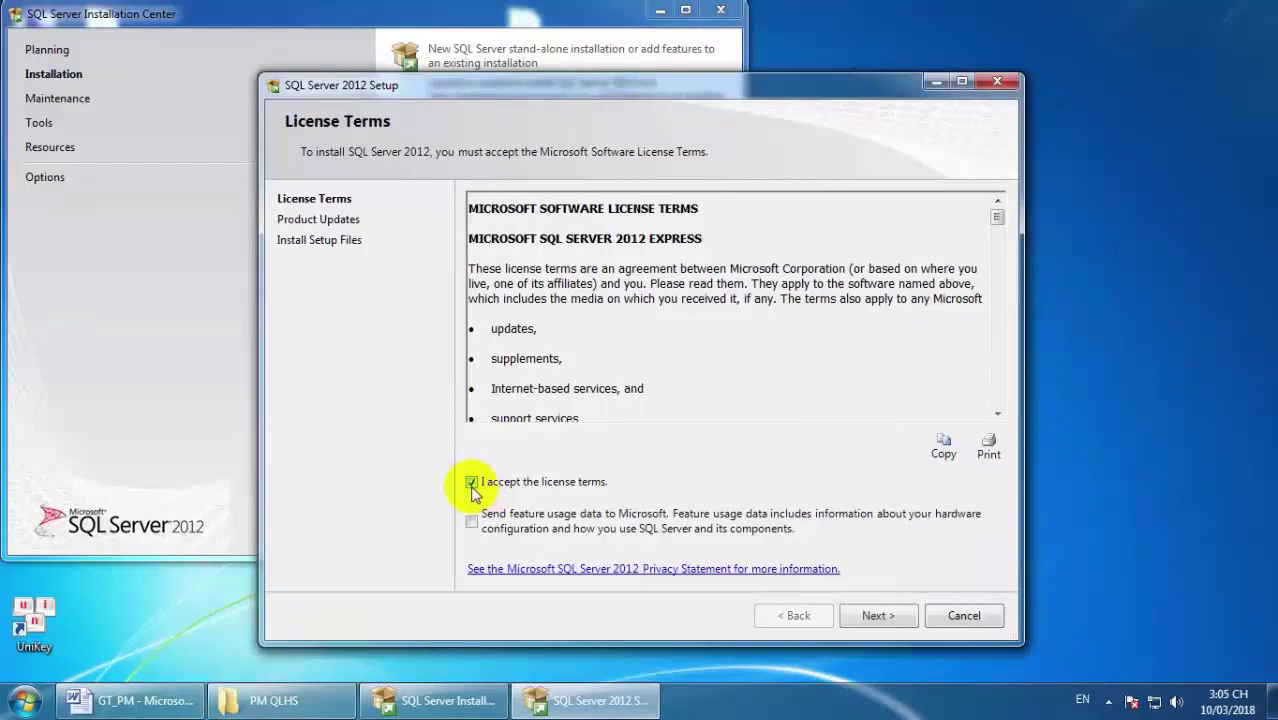
left_click(868, 616)
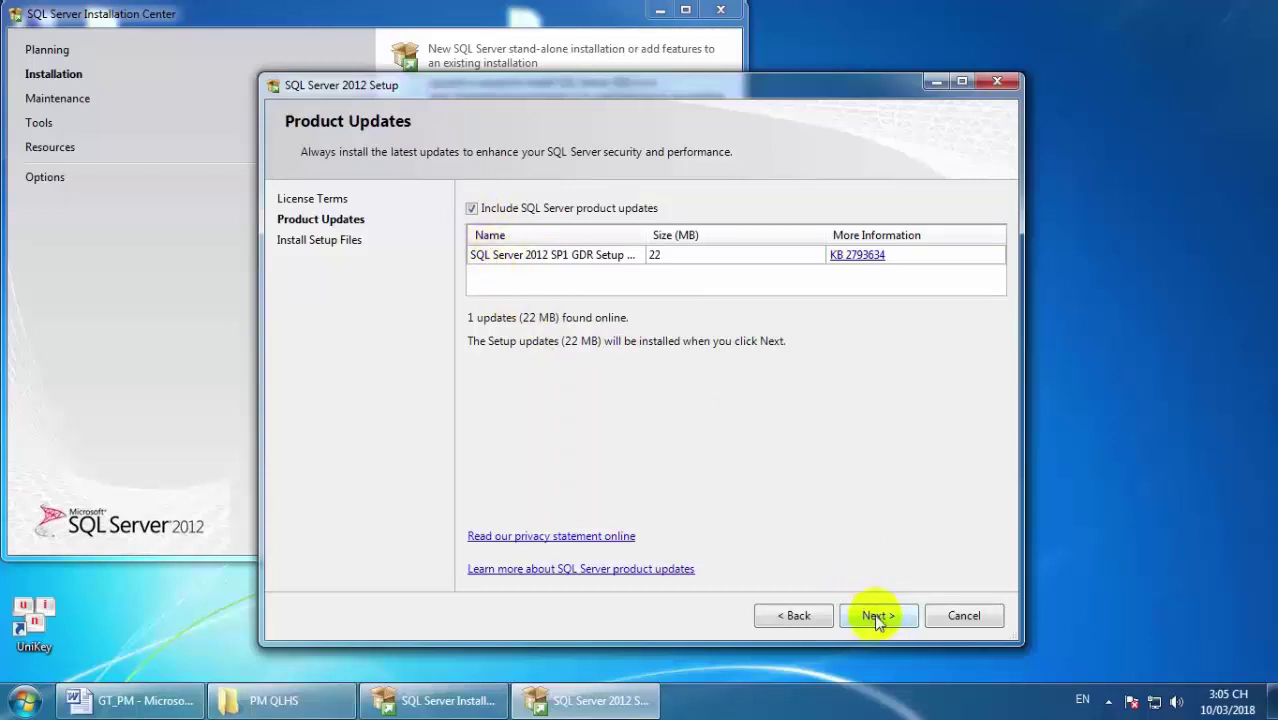
left_click(472, 209)
Continue from Product Updates through Install Setup Files and Setup Support Rules to Feature Selection.
left_click(873, 617)
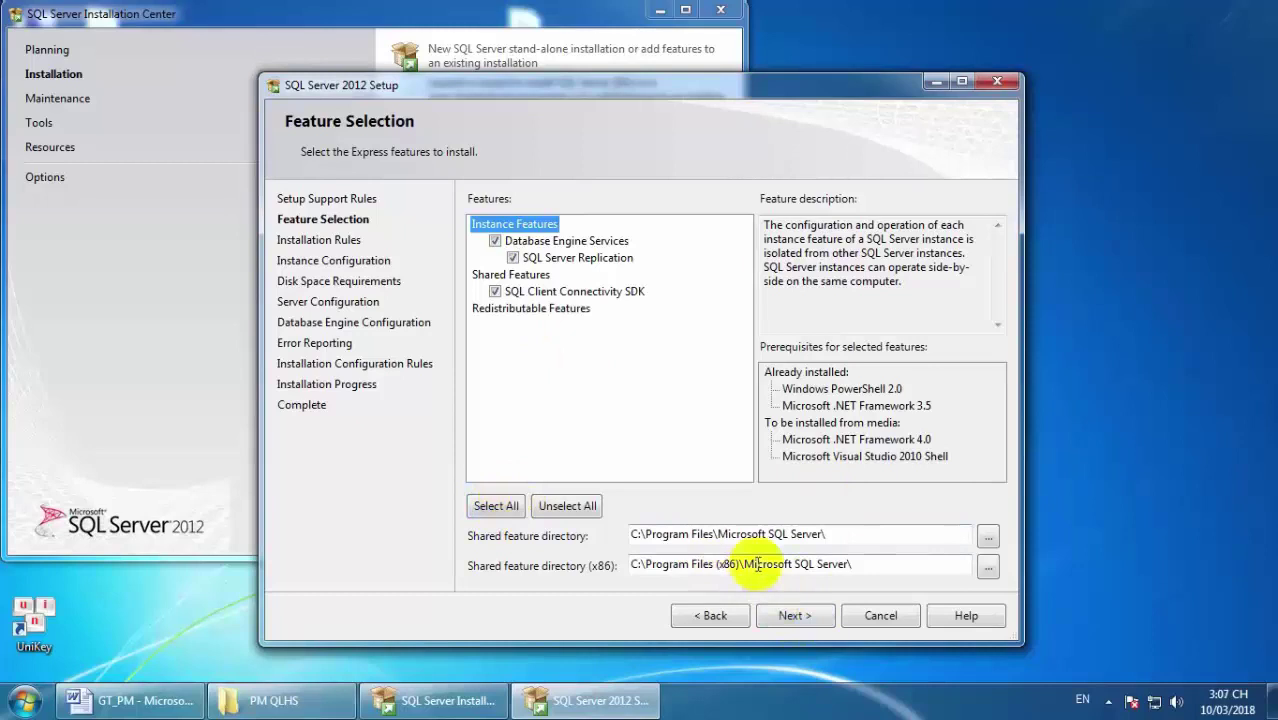
Accept the default feature selection, named instance and service accounts in SQL Server Setup.
left_click(791, 616)
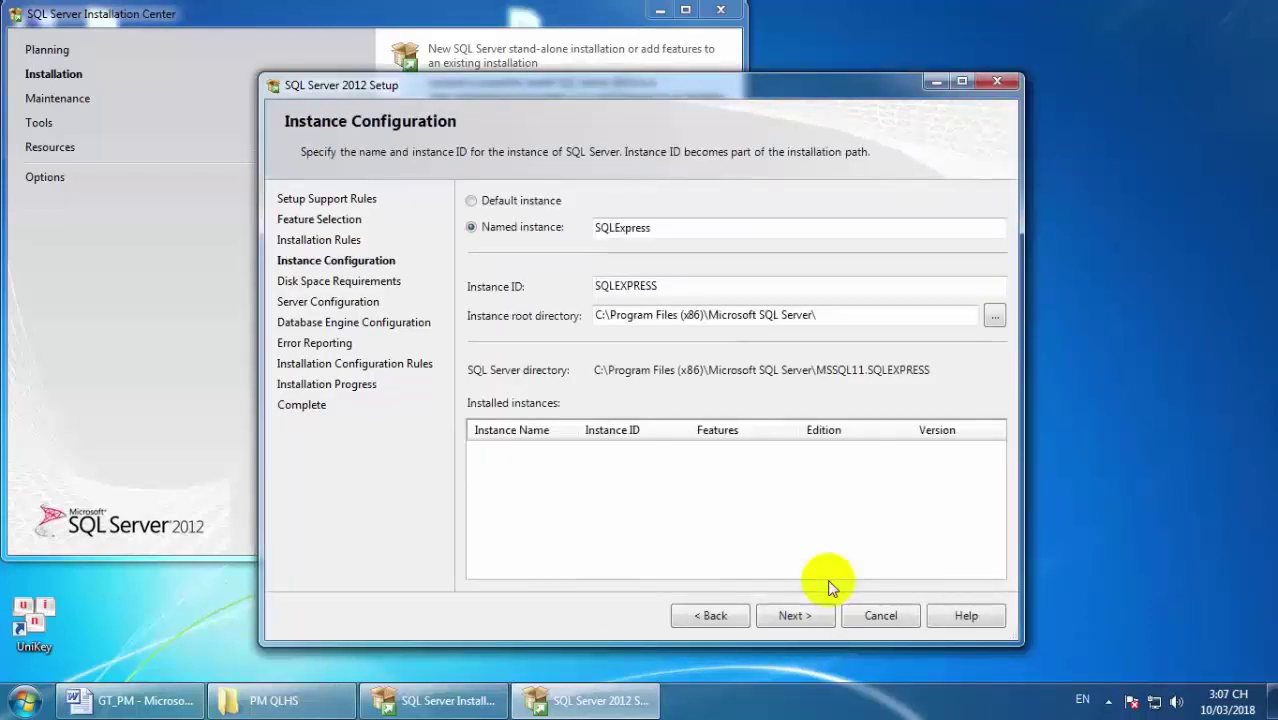
left_click(793, 614)
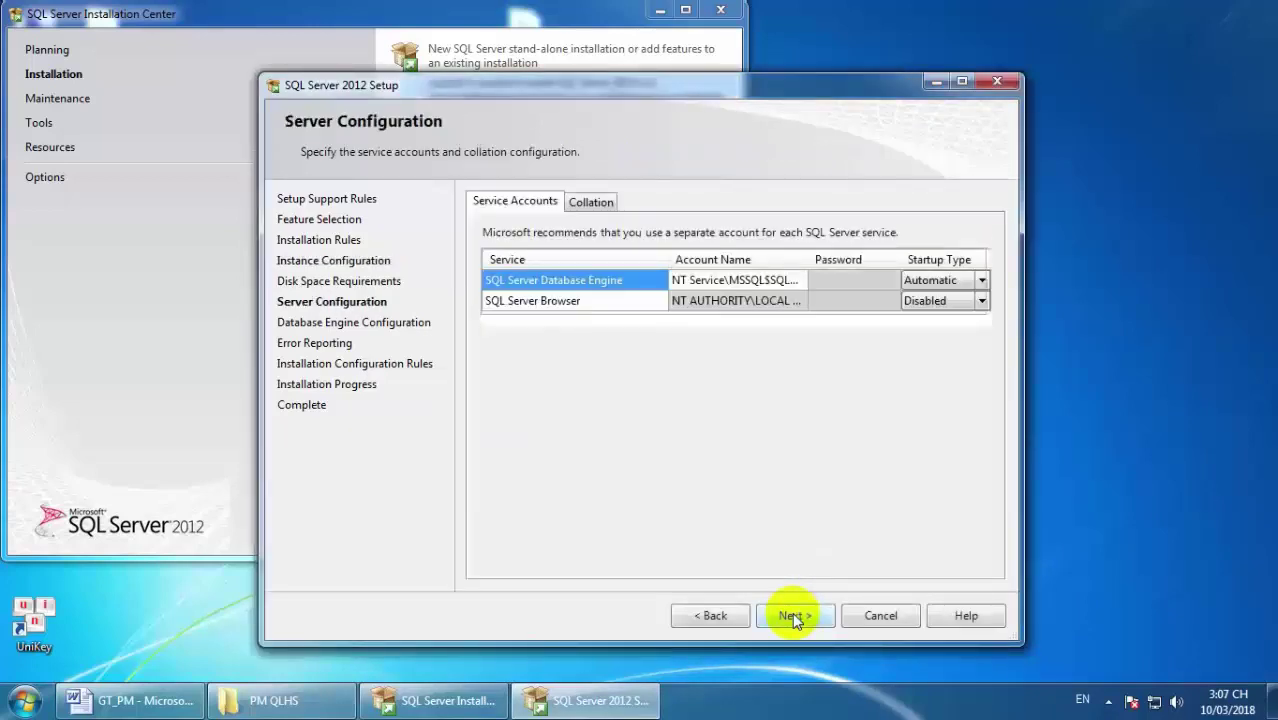
left_click(793, 615)
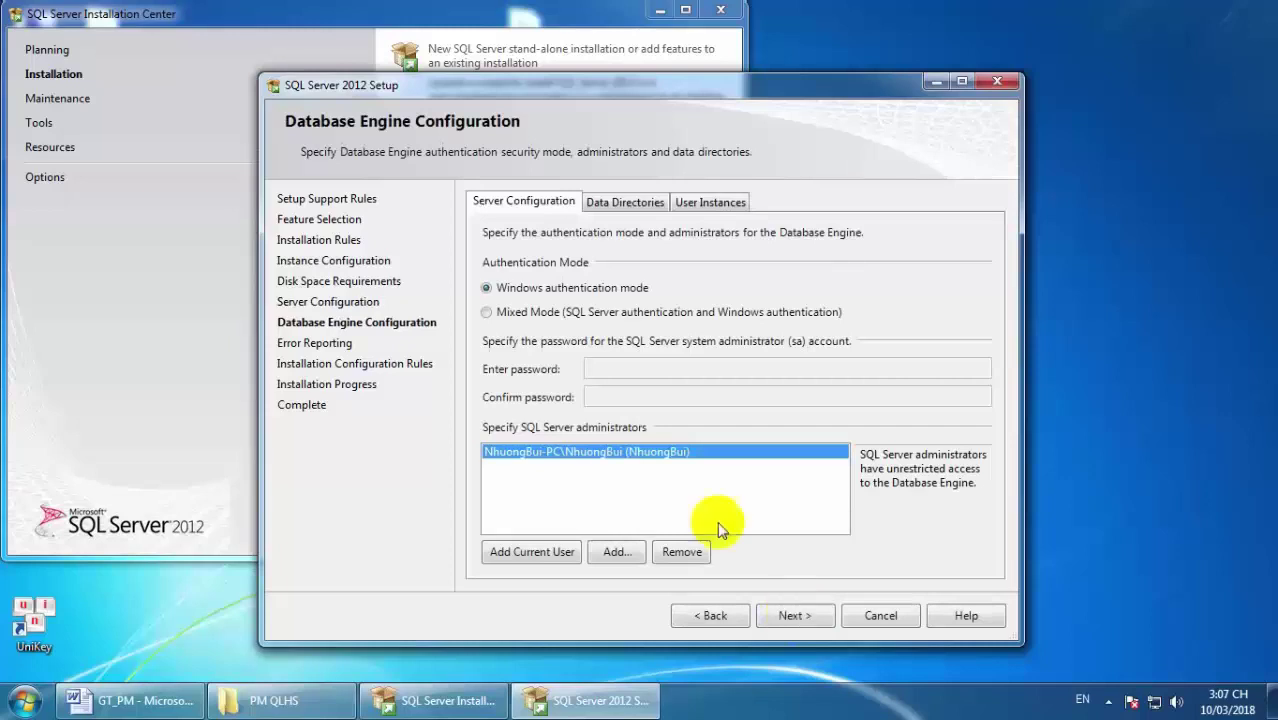
Add the current Windows user as administrator, keep Windows authentication, and skip past Error Reporting.
left_click(524, 551)
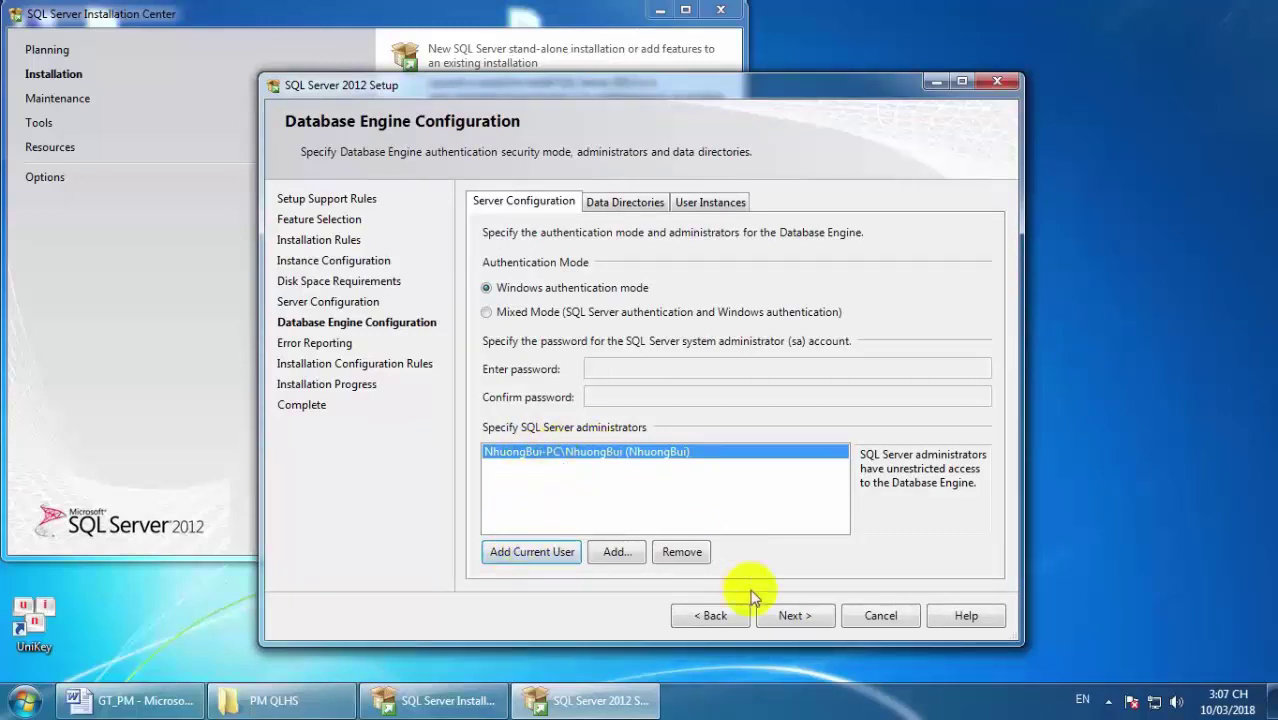
left_click(787, 614)
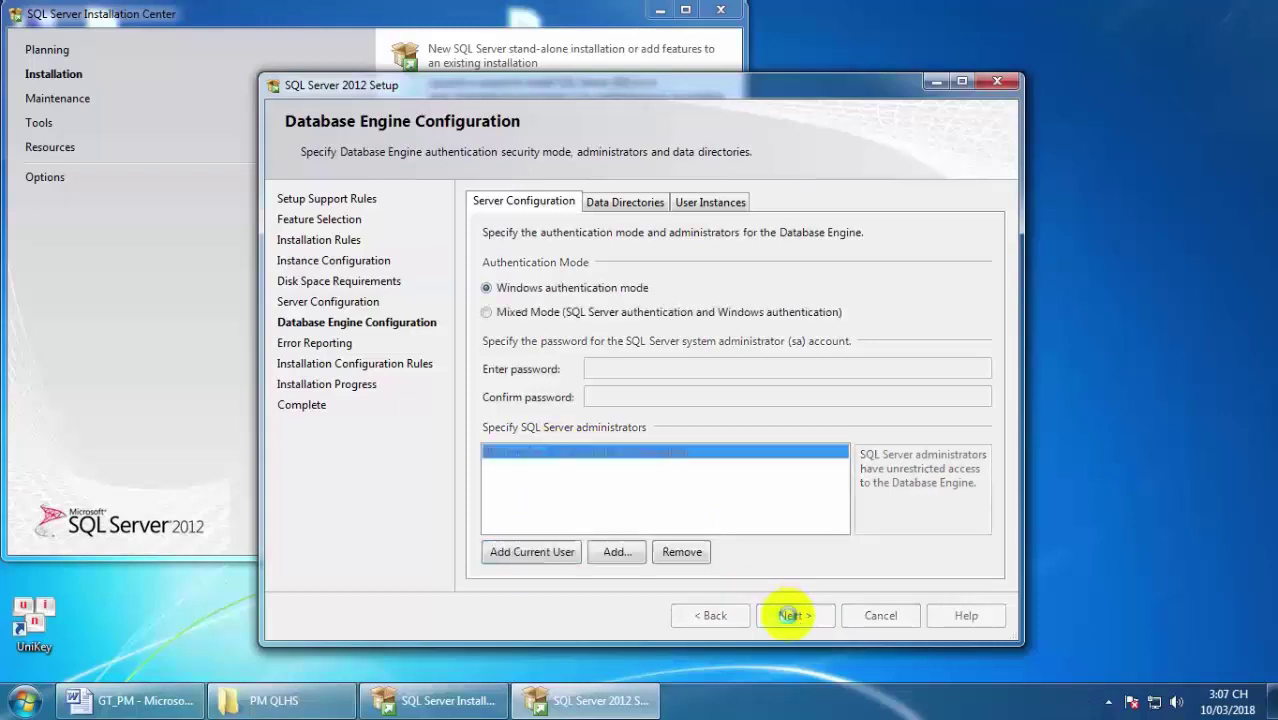
left_click(787, 614)
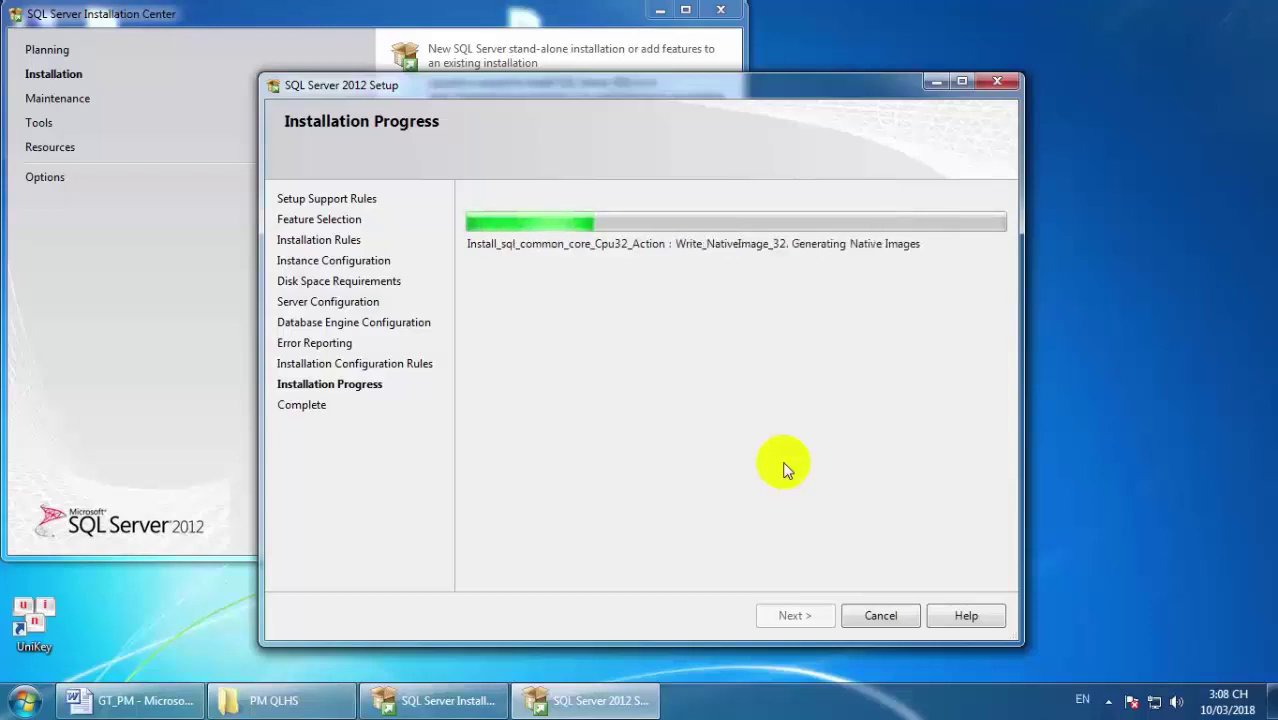
While SQL Server installs, switch to the GT_PM document in Word.
left_click(142, 706)
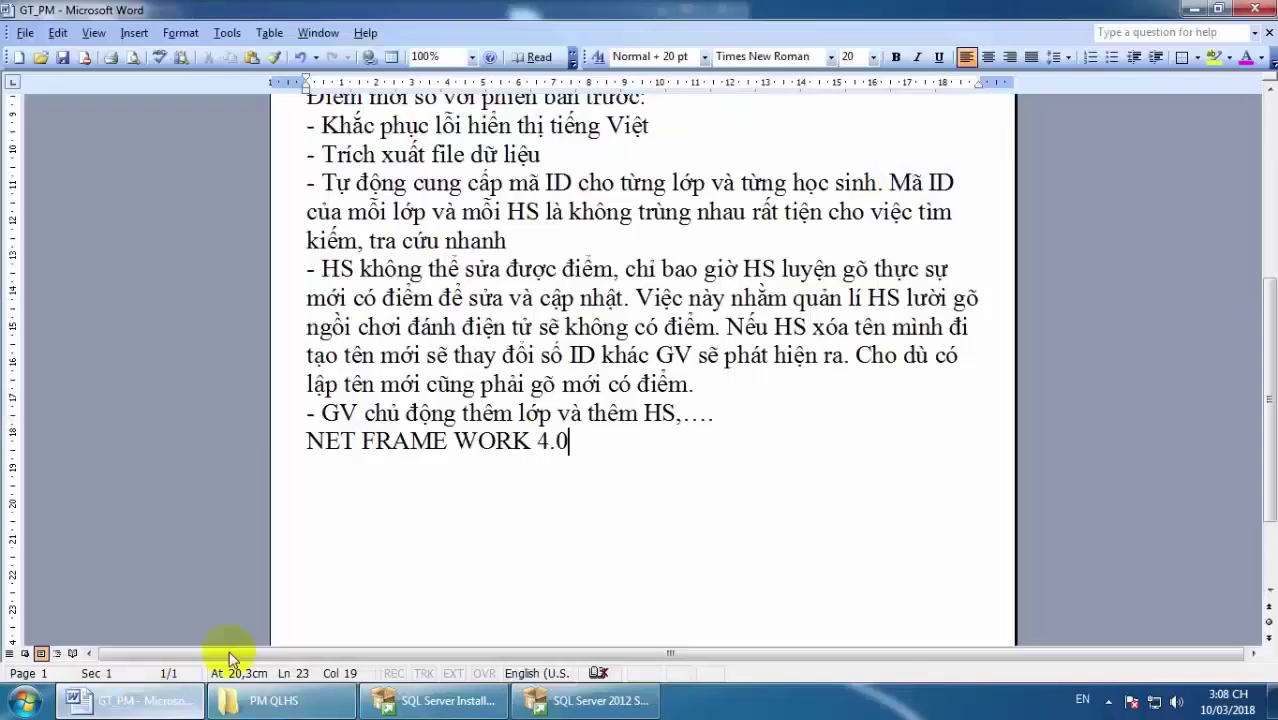
Type 'Dành cho win 32 và 64' on a new line below NET FRAME WORK 4.0, then minimize Word.
key("Return")
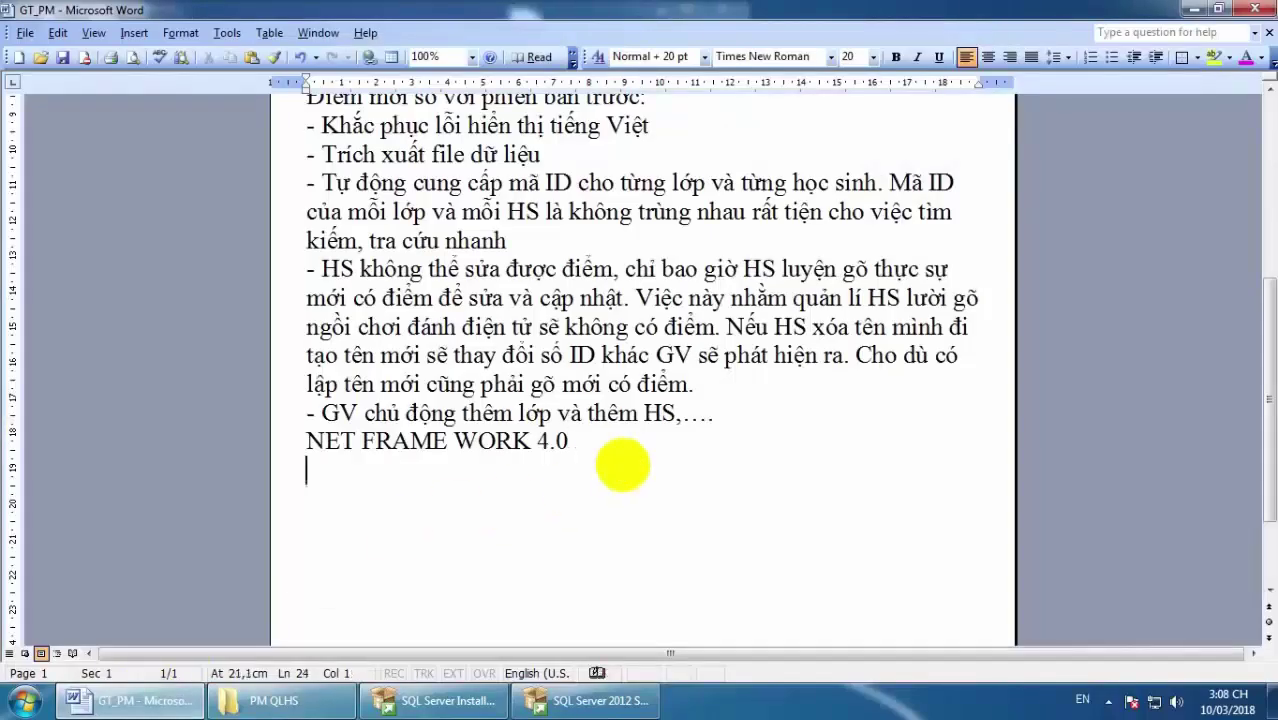
type("danh")
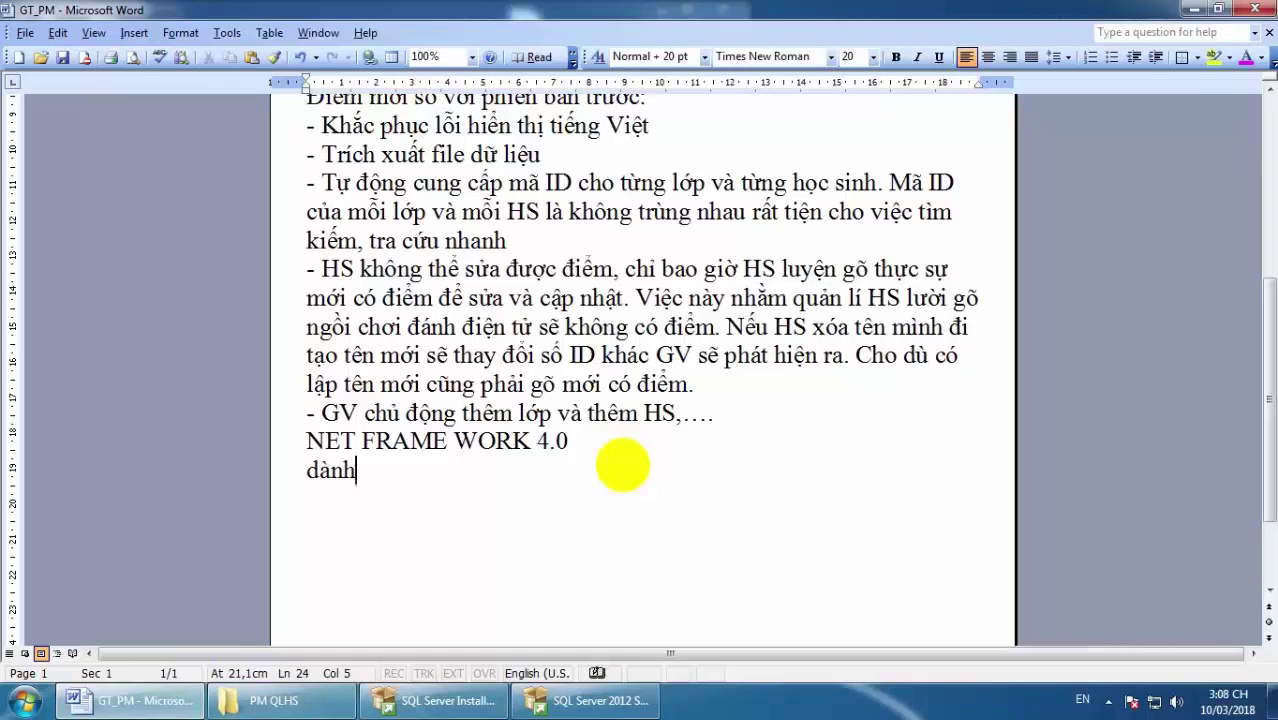
key("shift+F3")
type("win")
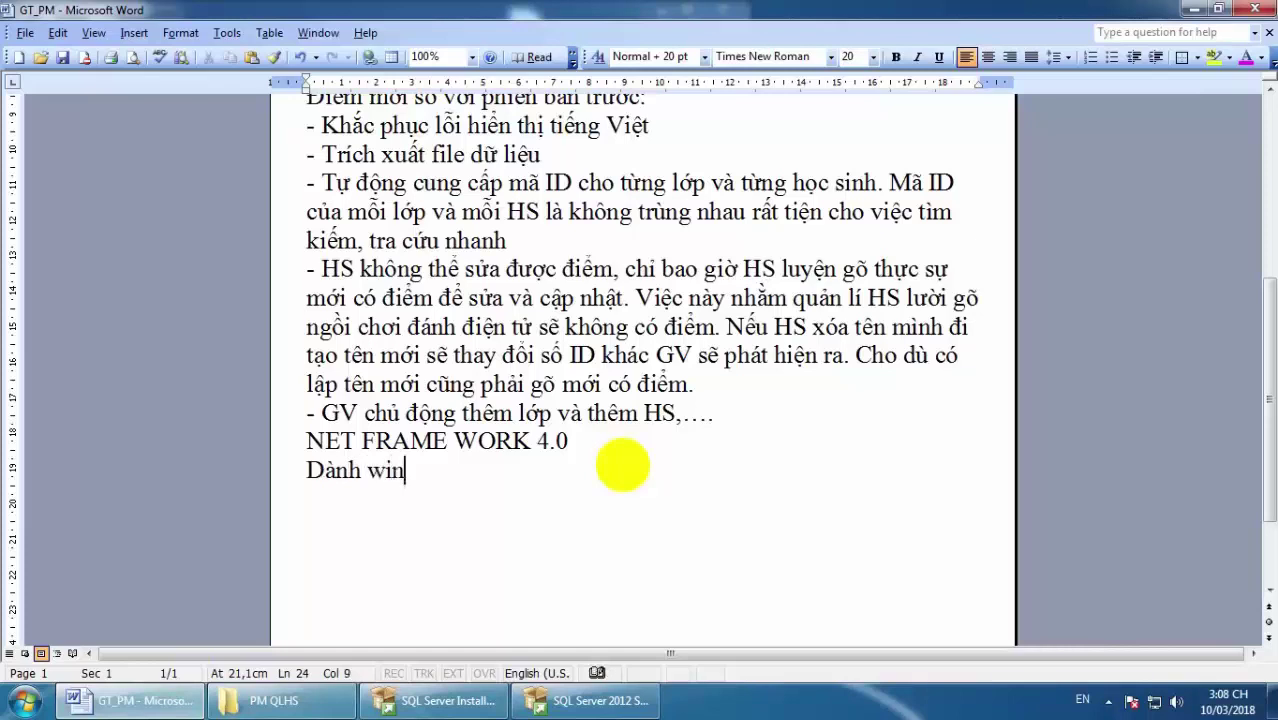
type(" 32")
type(" va")
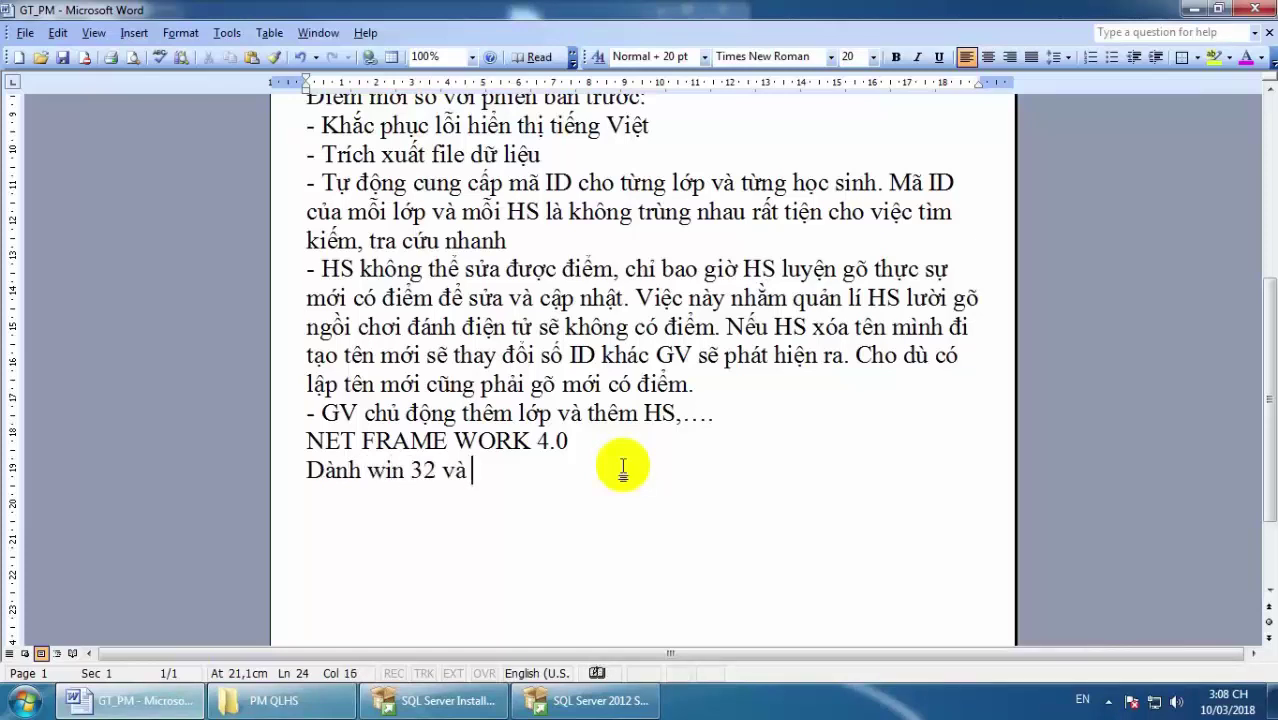
type(" 64")
left_click(366, 470)
type("cho")
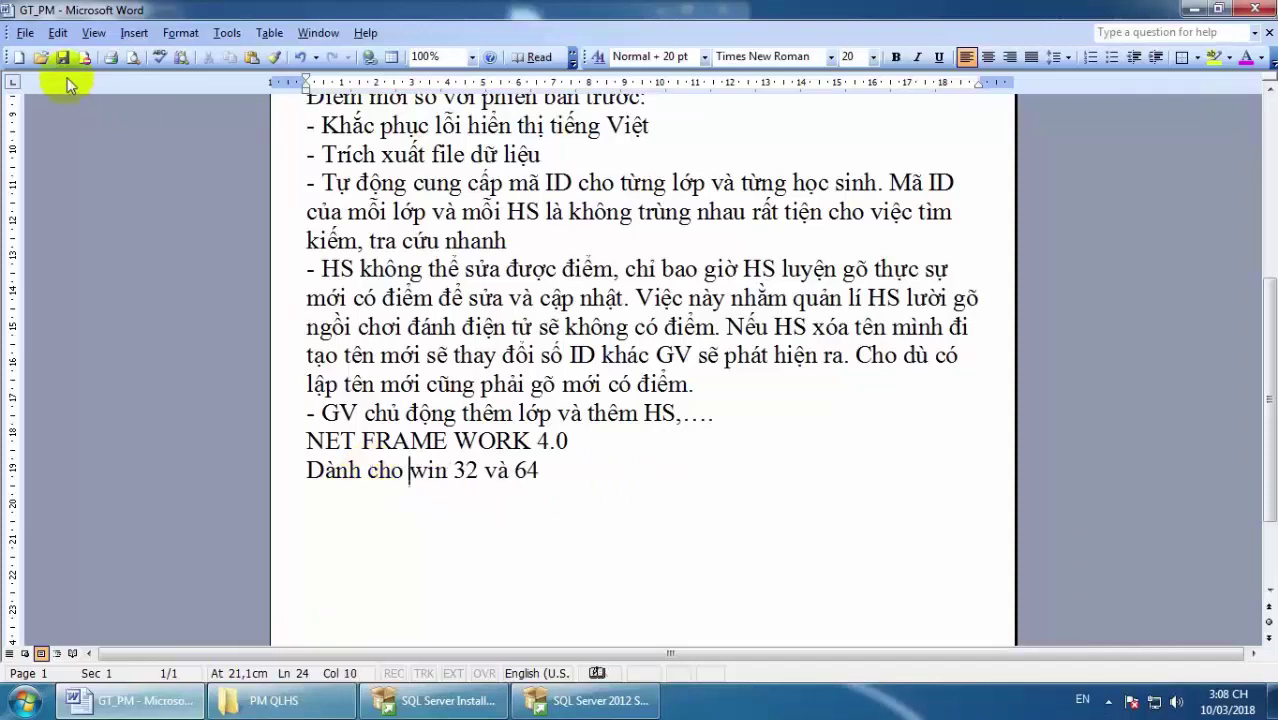
left_click(1190, 10)
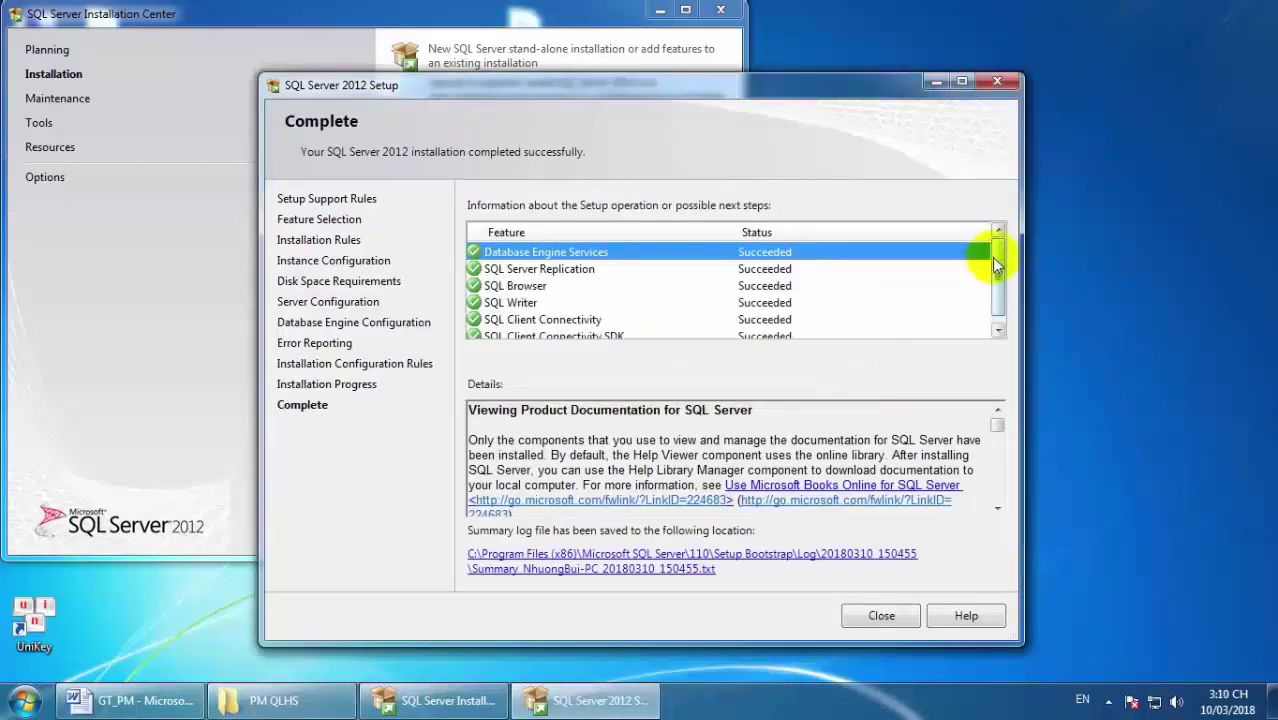
Close the completed SQL Server setup and Installation Center, then return to the PM QLHS folder.
mouse_move(997, 255)
left_mouse_down()
mouse_move(997, 284)
mouse_move(997, 252)
left_mouse_up()
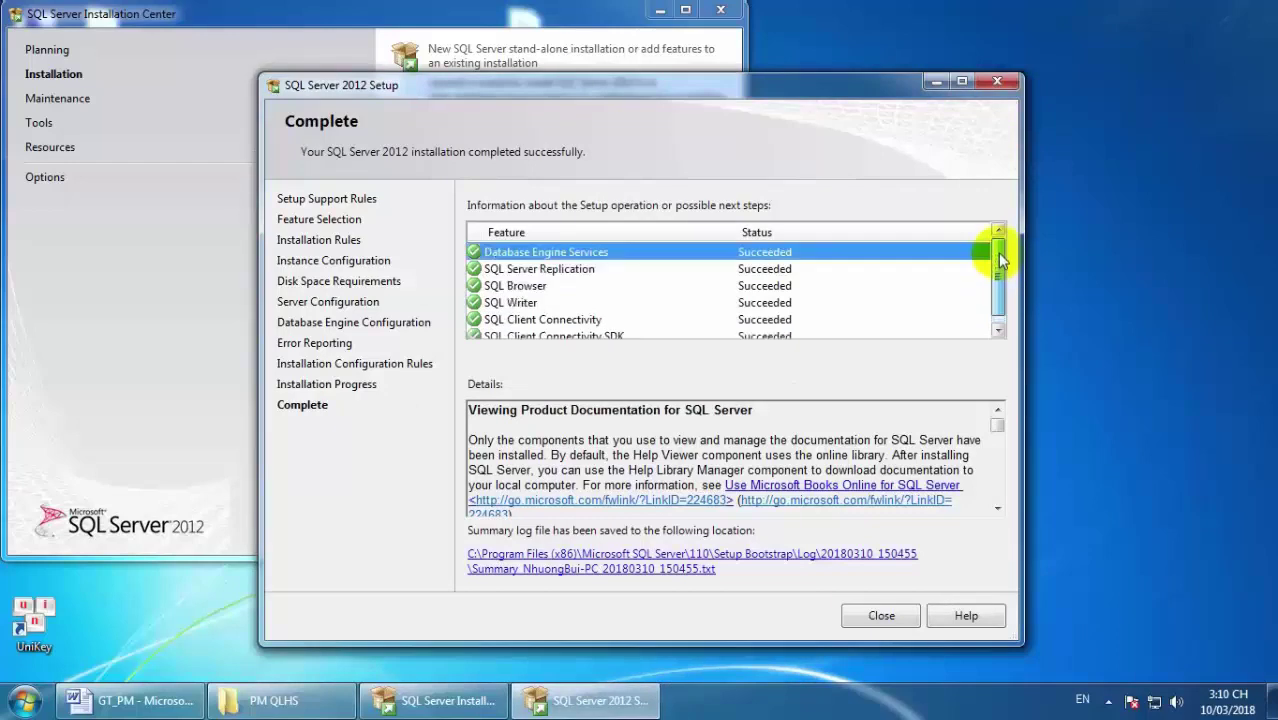
left_click(873, 617)
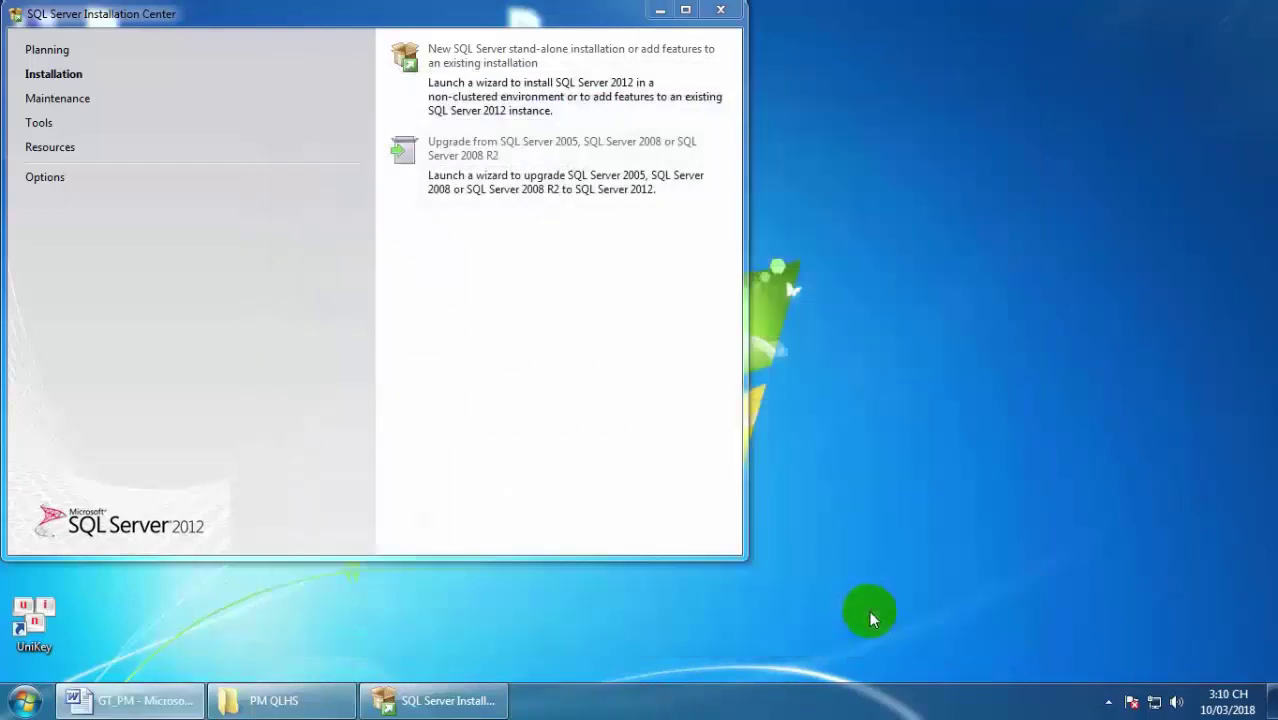
left_click(720, 9)
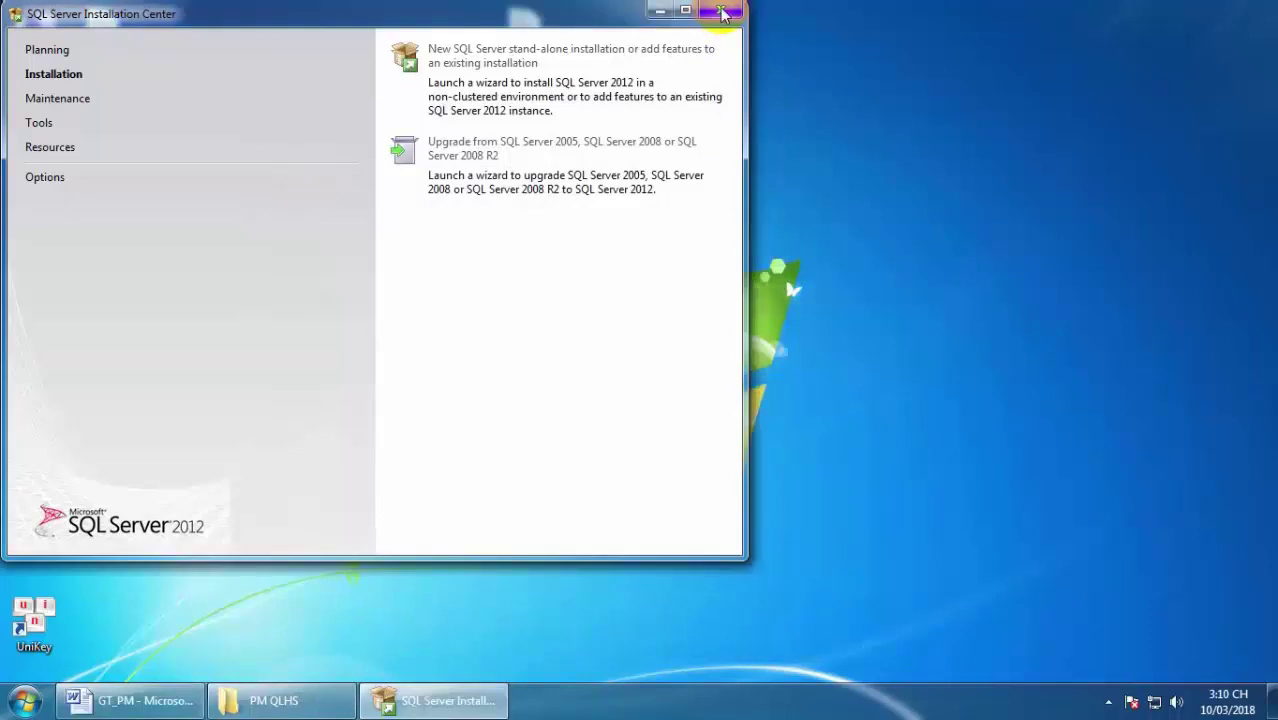
left_click(345, 701)
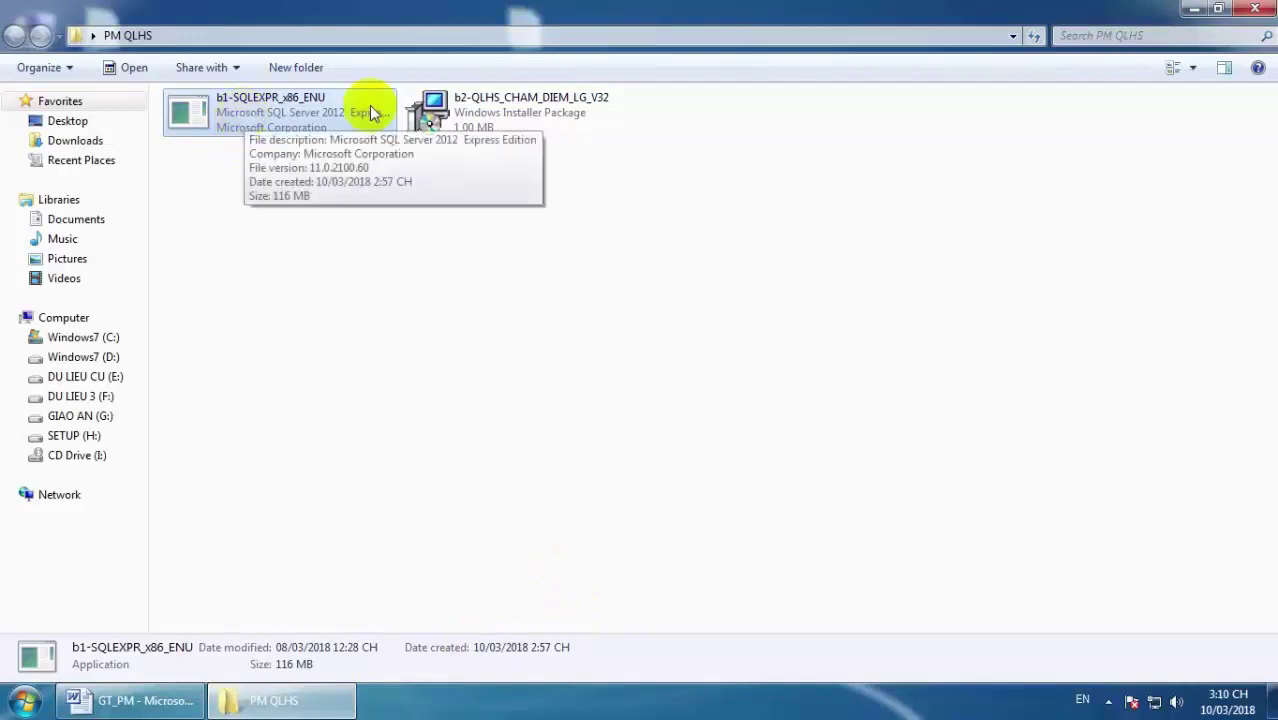
Run the b2-QLHS_CHAM_DIEM_LG_V32 installer package from the PM QLHS folder.
left_click(500, 108)
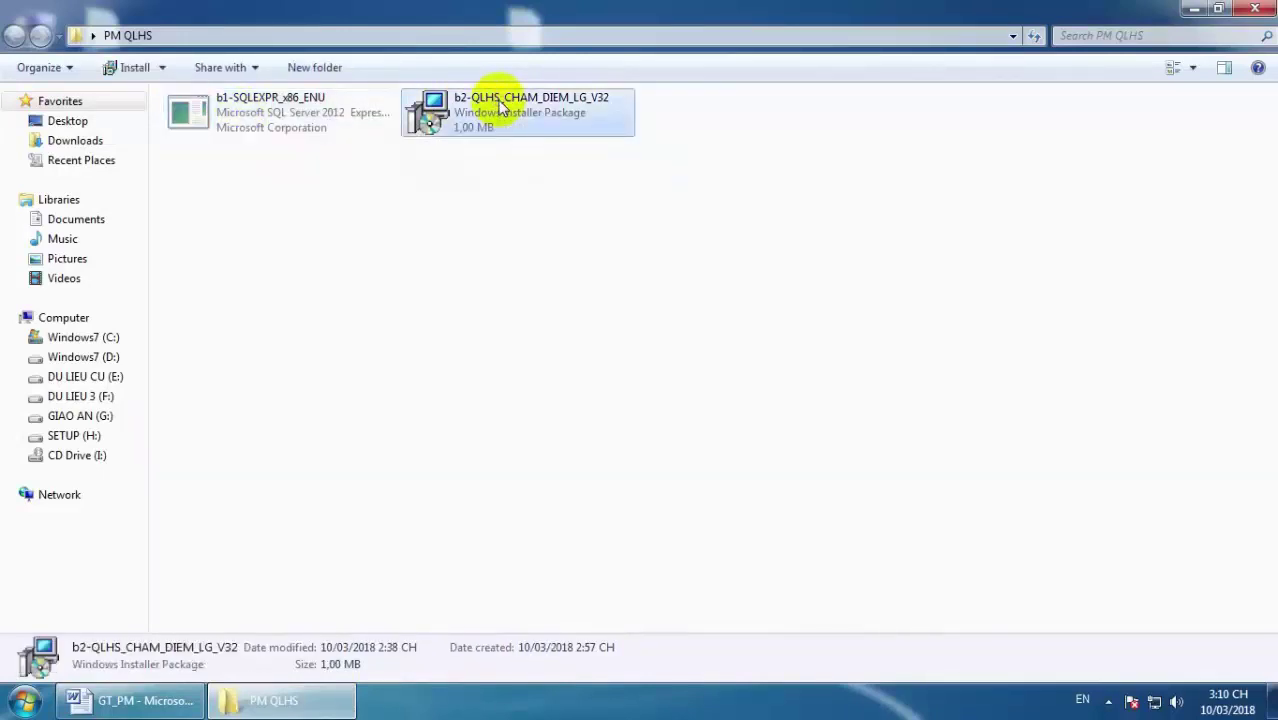
double_click(500, 104)
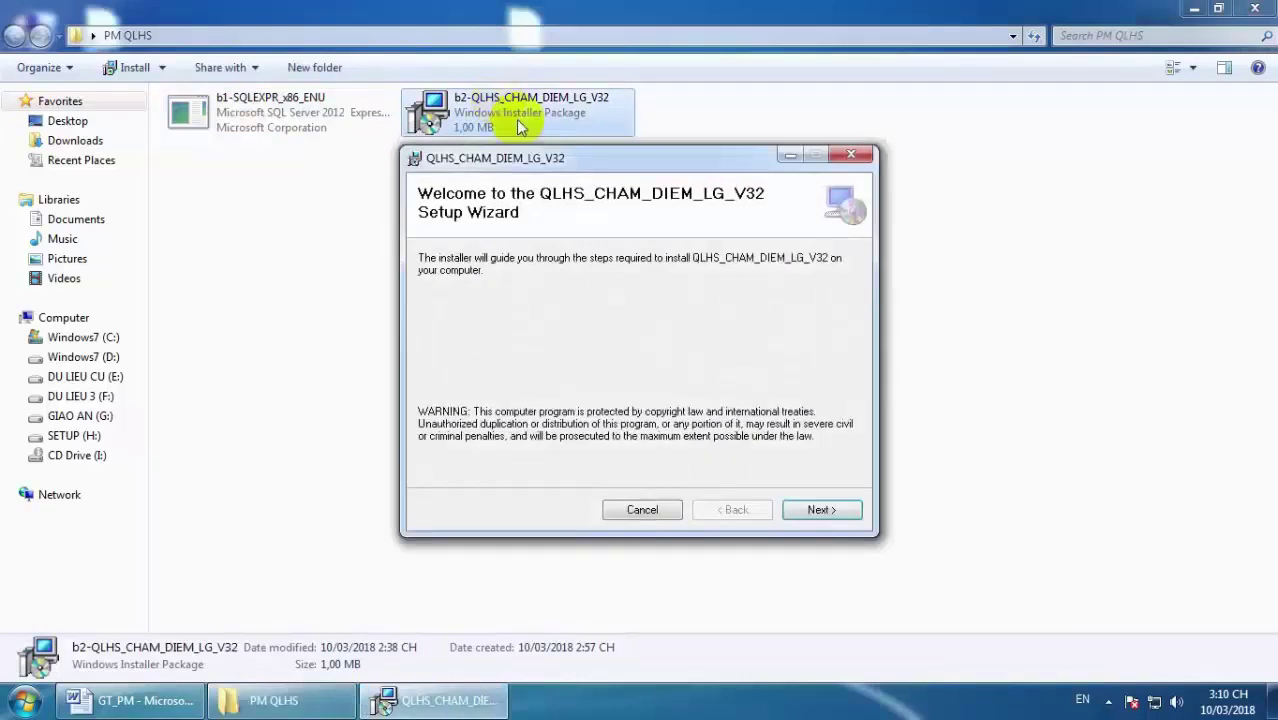
Install QLHS_CHAM_DIEM_LG_V32 into its default folder and close the finished installer.
left_click(815, 515)
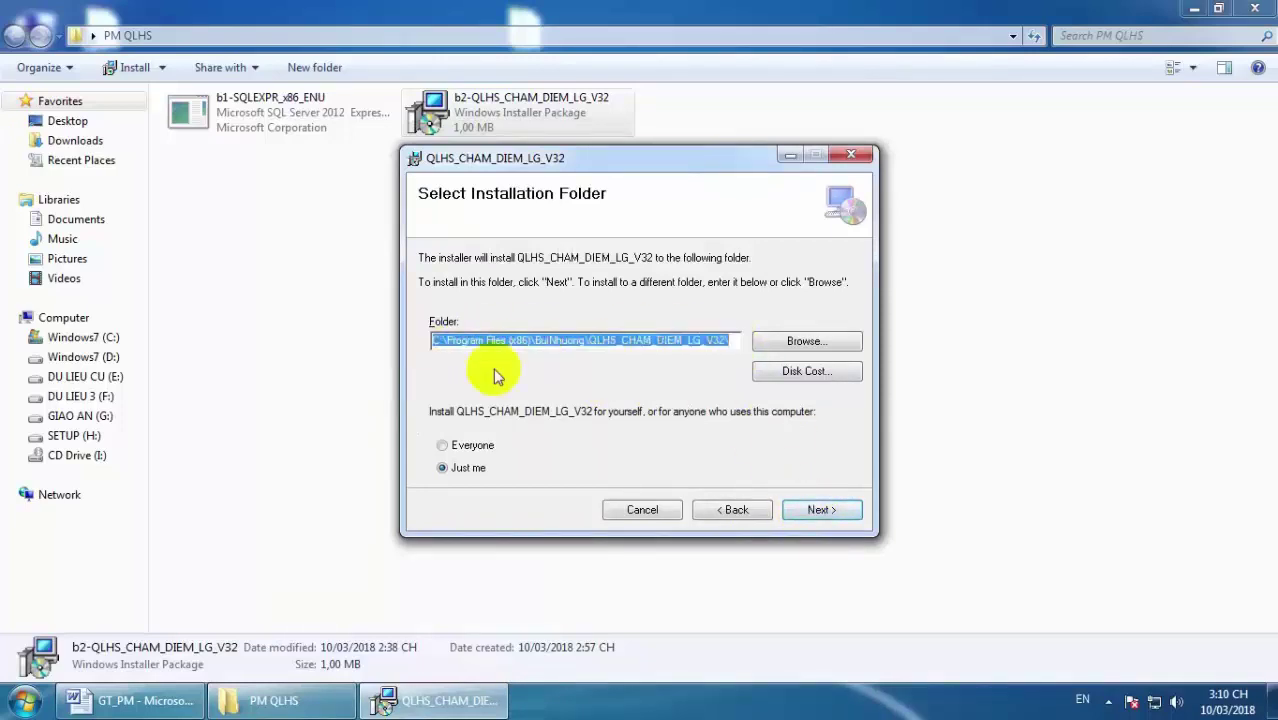
left_click(805, 508)
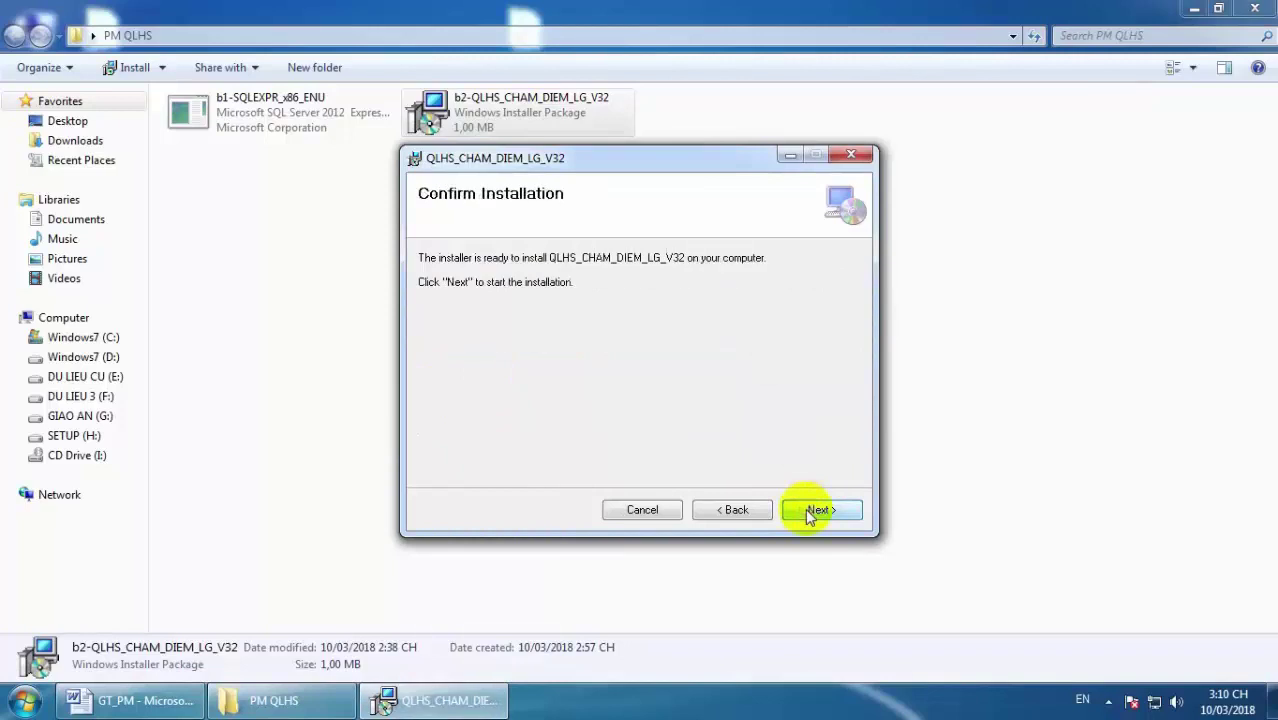
left_click(817, 514)
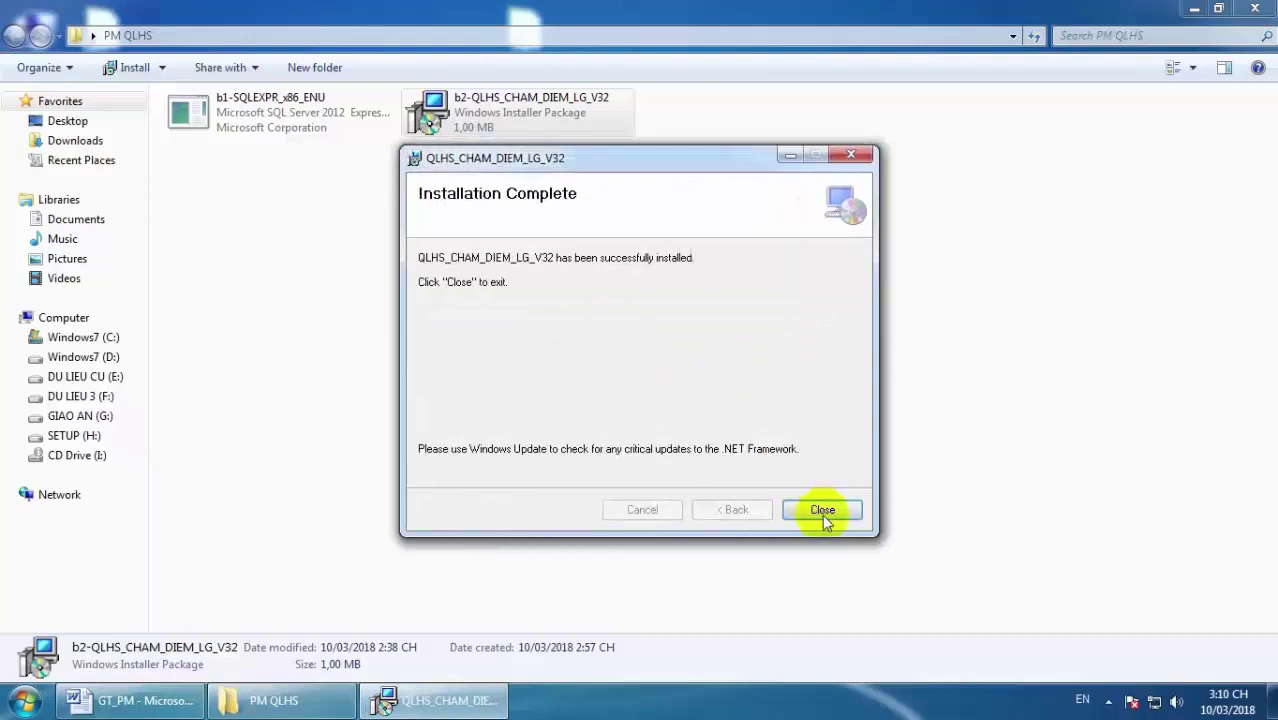
left_click(818, 512)
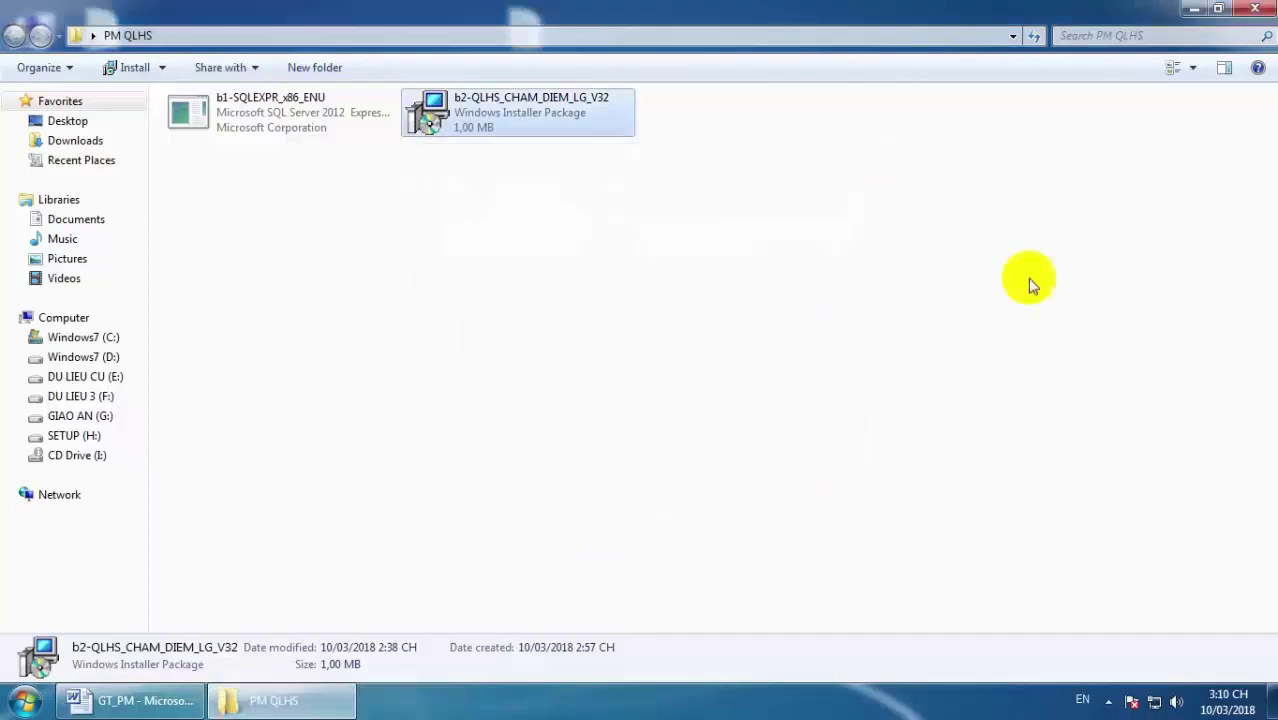
Launch Luyện bàn phím from its desktop shortcut and put the caret in the practice area.
left_click(1193, 12)
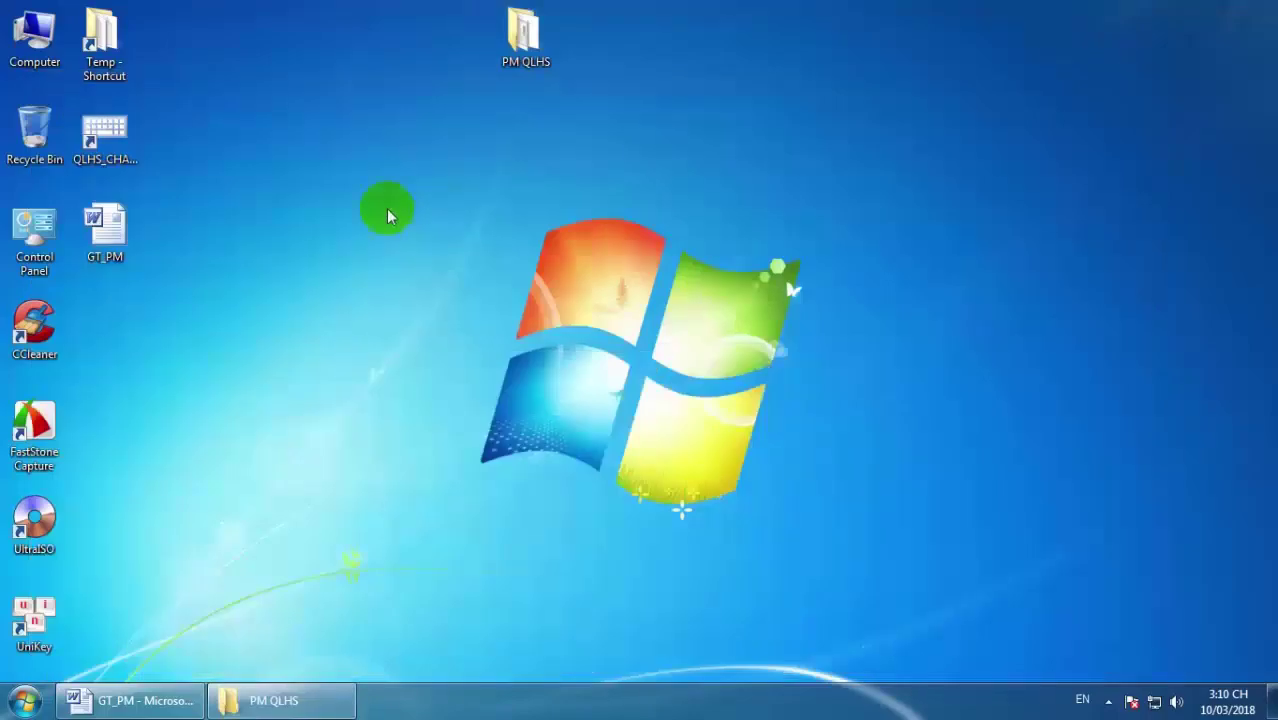
double_click(108, 128)
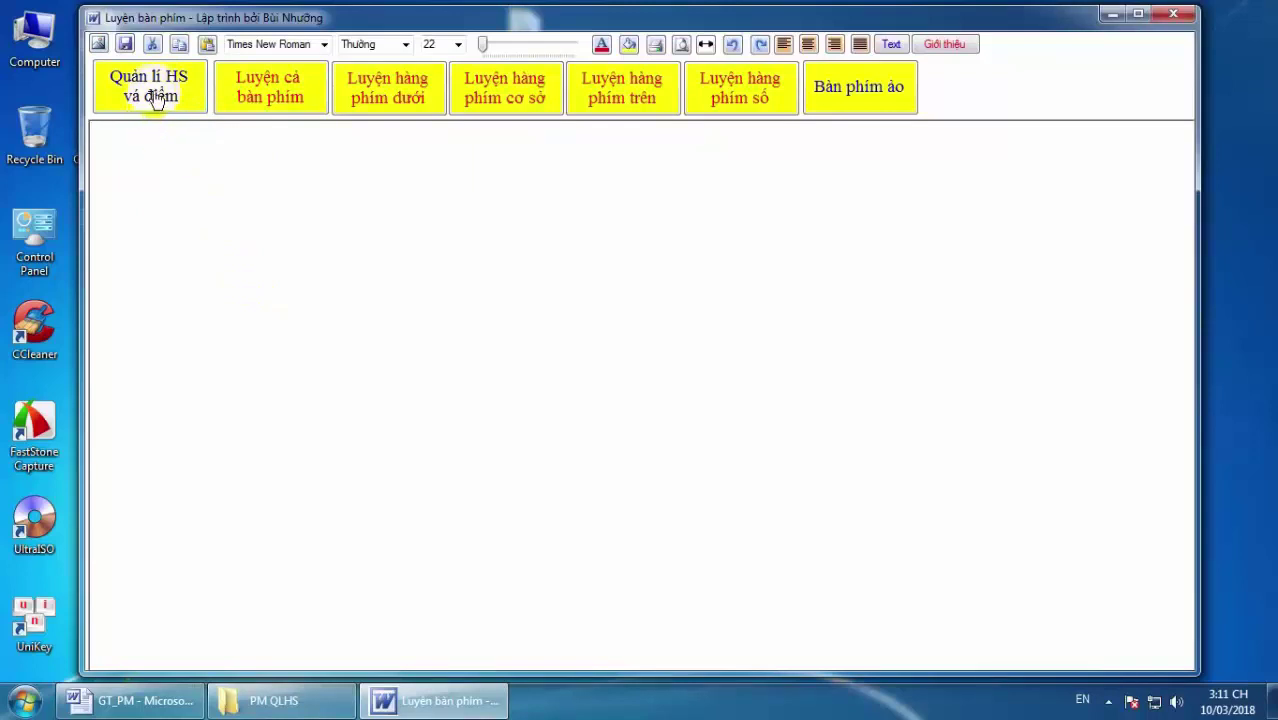
left_click(182, 124)
Open 'Quản lí HS và điểm', browse the two student rows, and switch the class to Lop3A2.
left_click(153, 88)
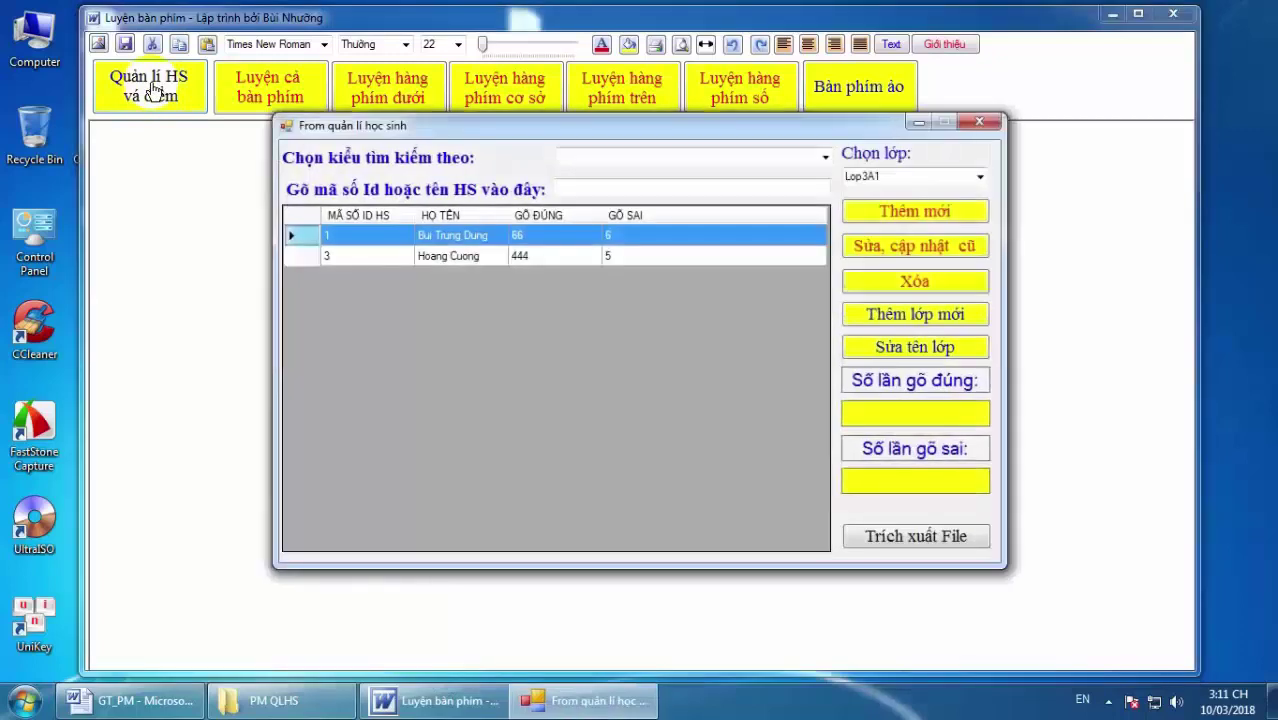
left_click_drag(647, 135, 711, 117)
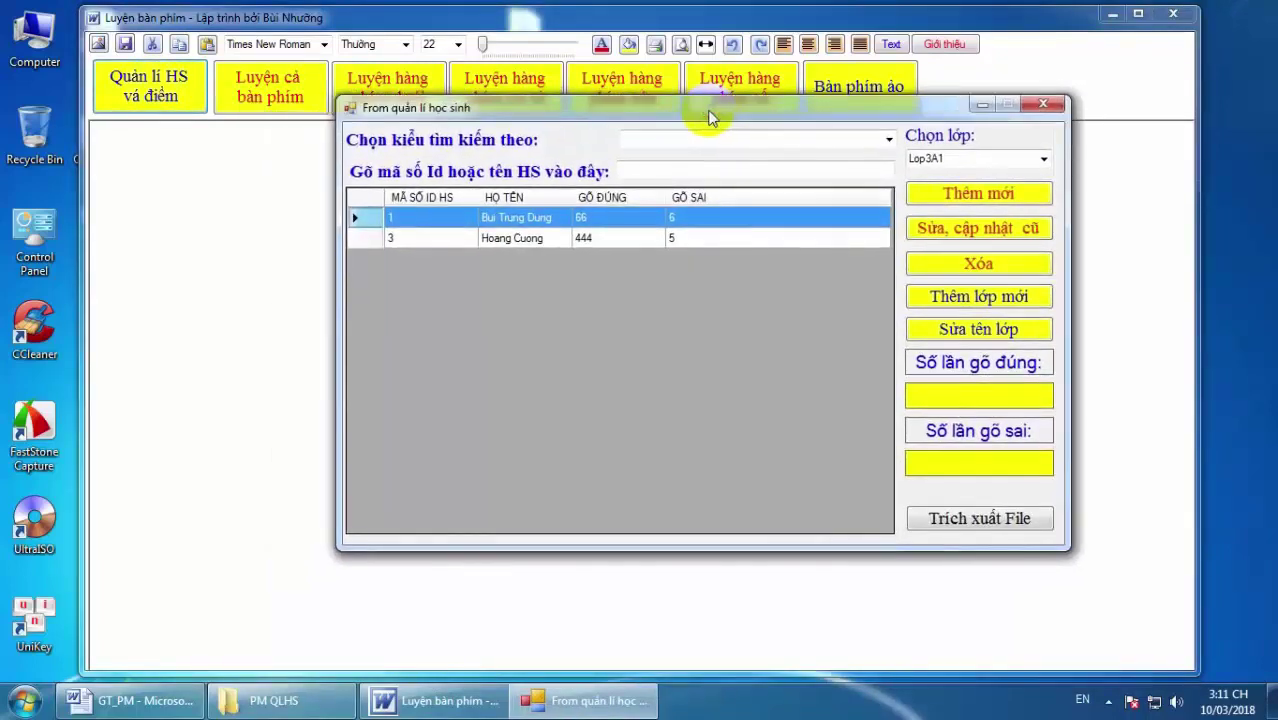
left_click(513, 240)
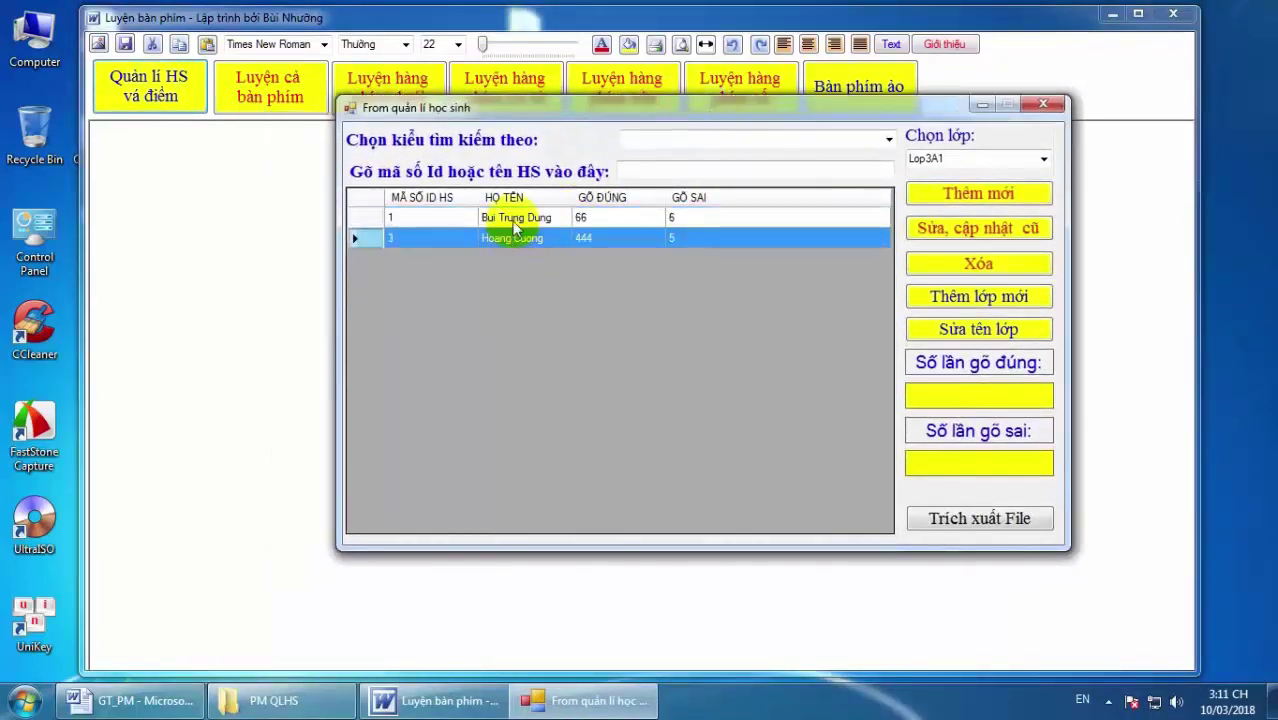
left_click(514, 218)
left_click(563, 242)
left_click(563, 220)
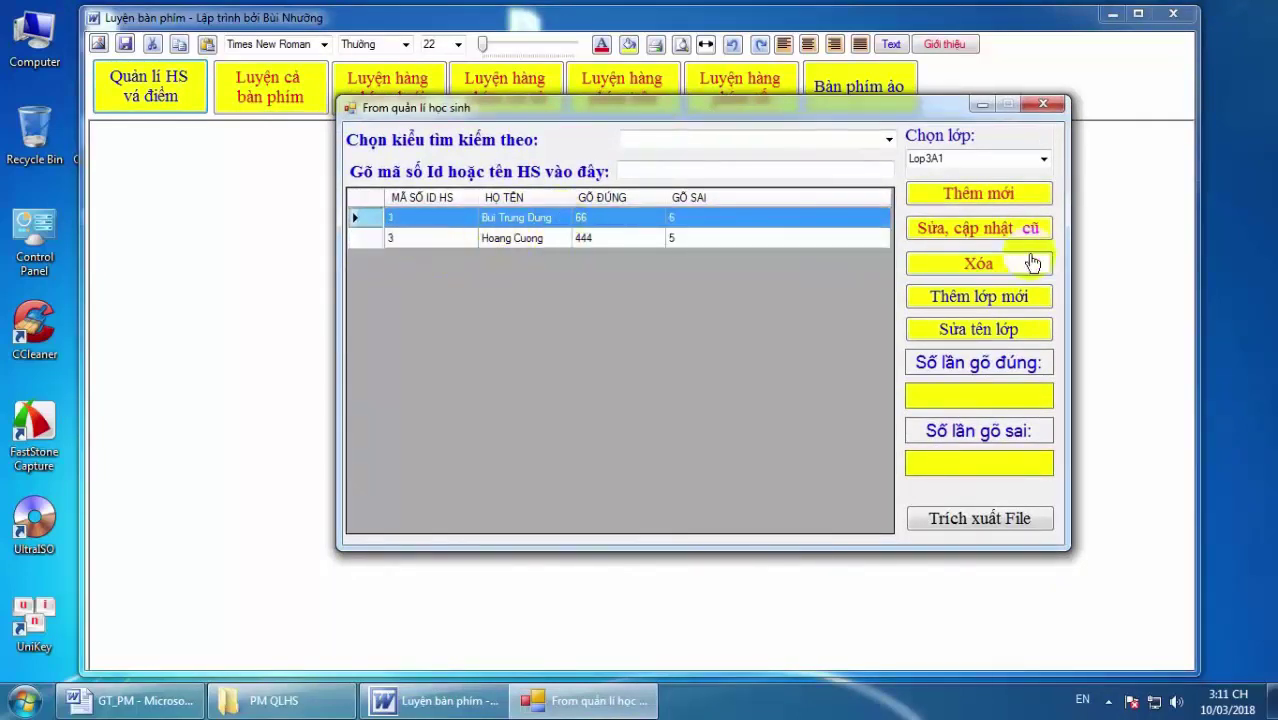
left_click(1042, 158)
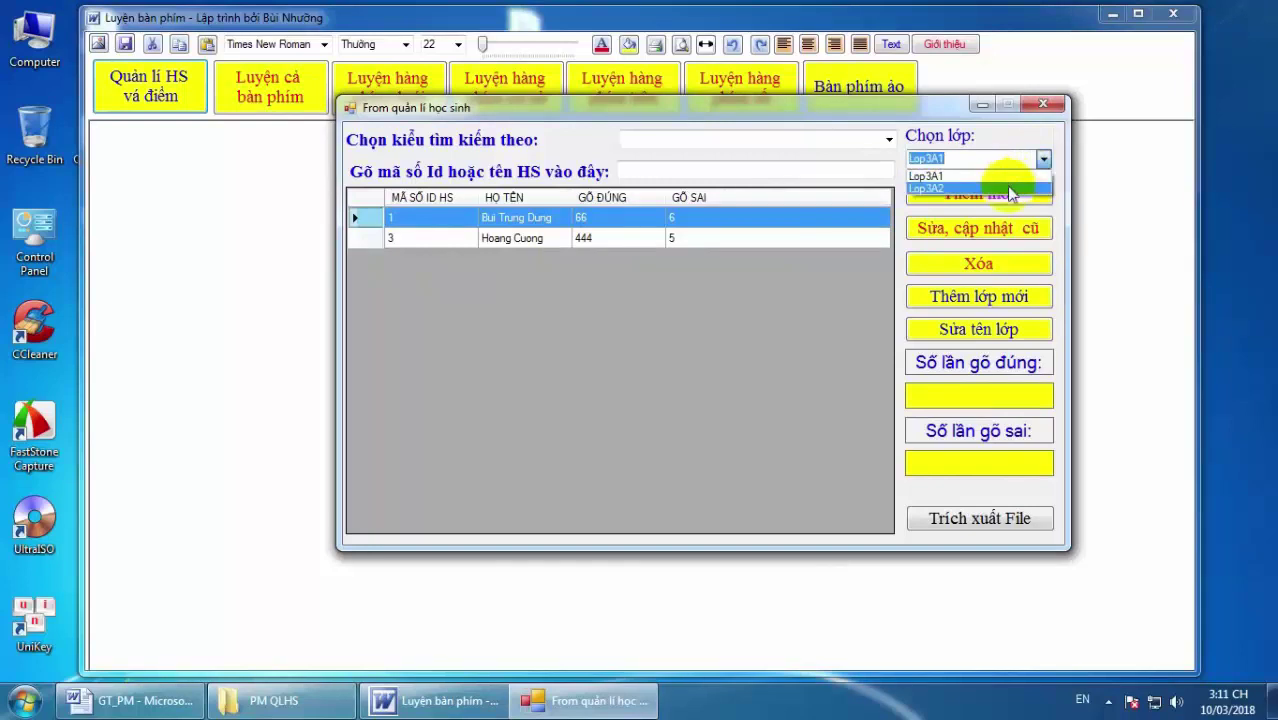
left_click(1006, 188)
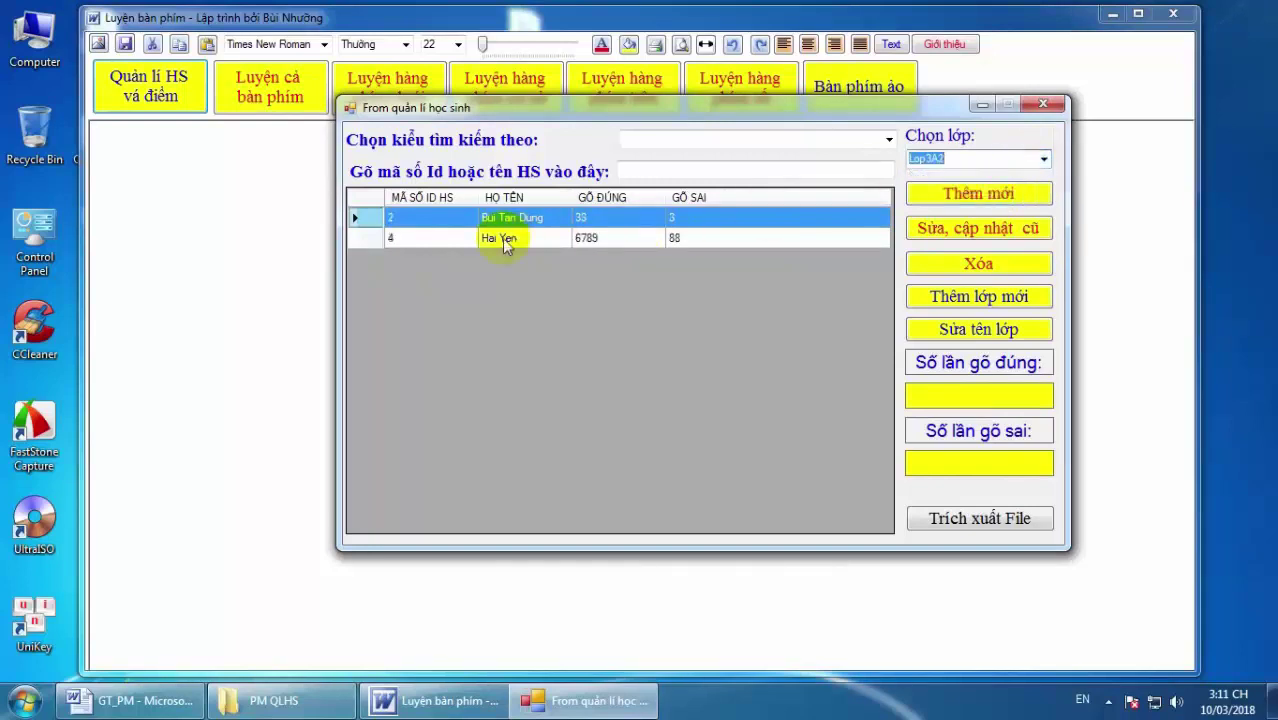
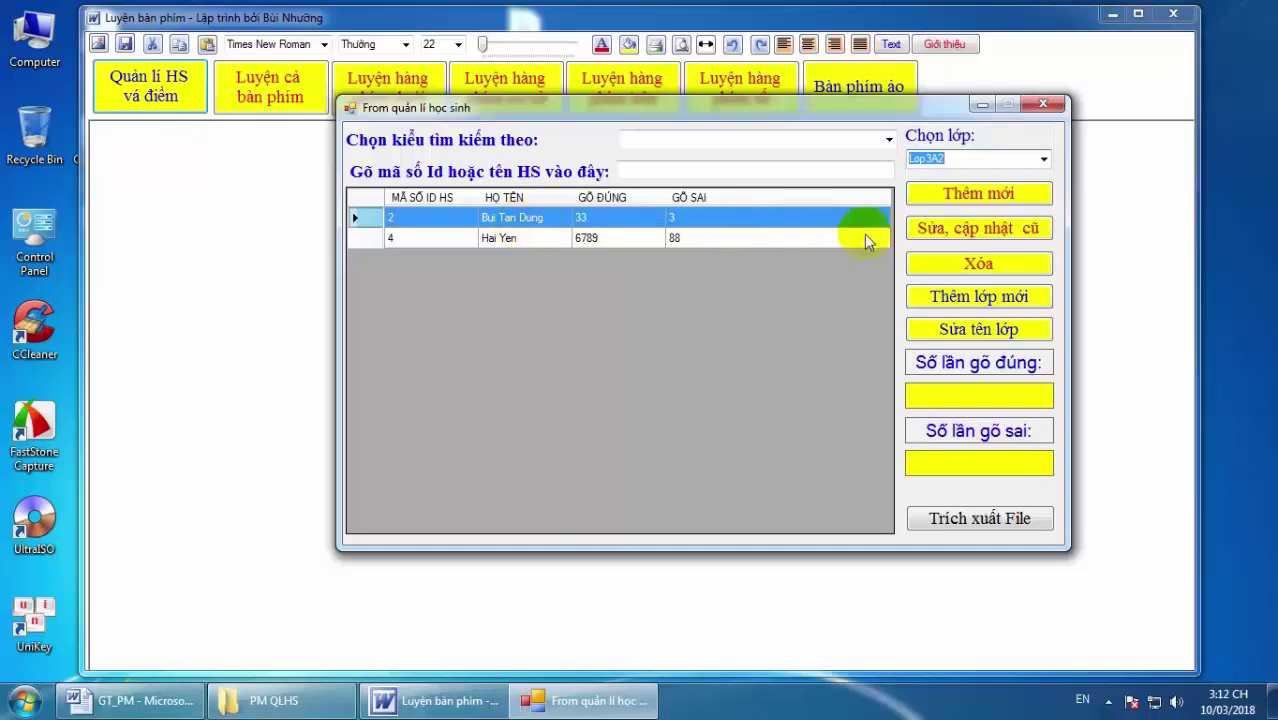
Replace the first student's Tên HS name with a new name and submit the edit.
left_click(968, 230)
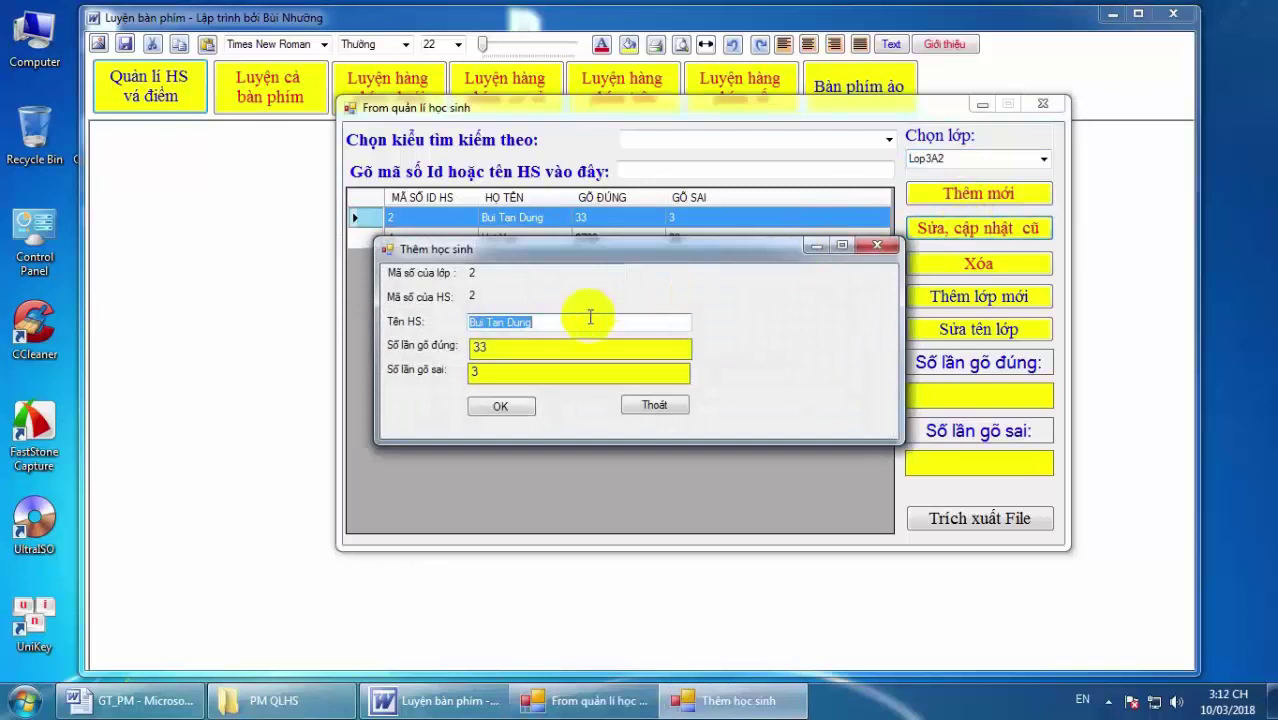
key("BackSpace")
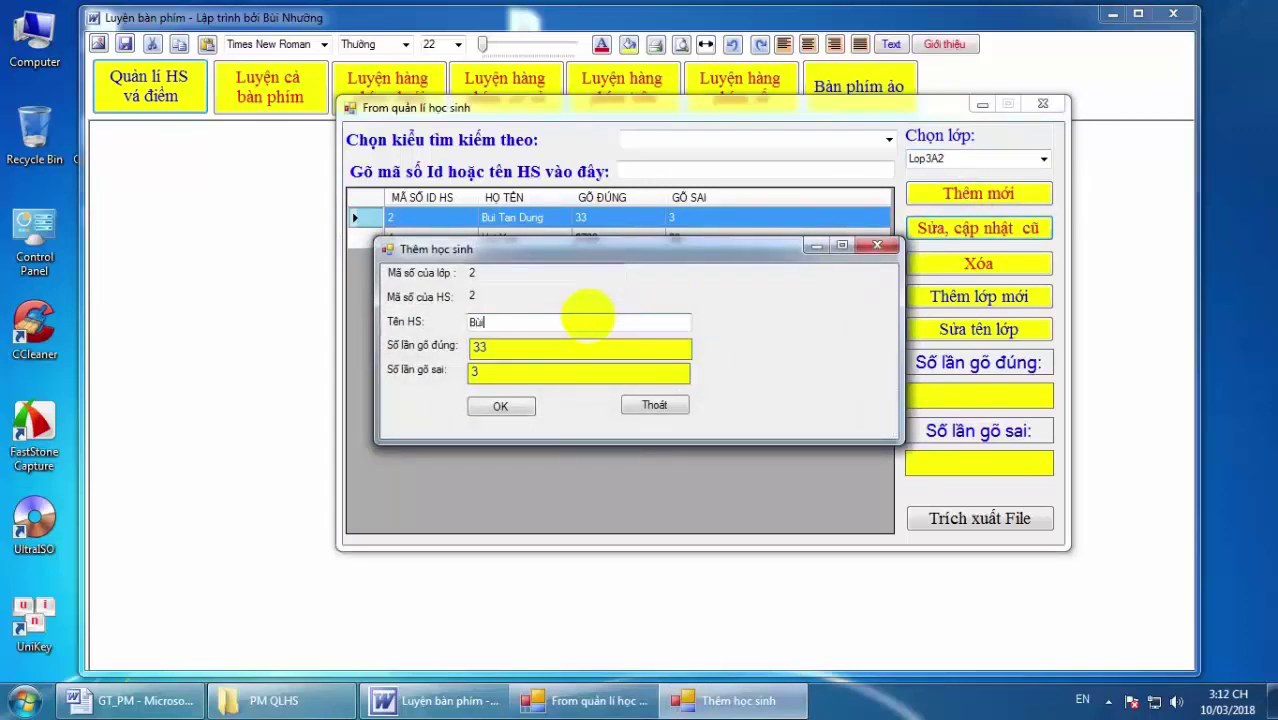
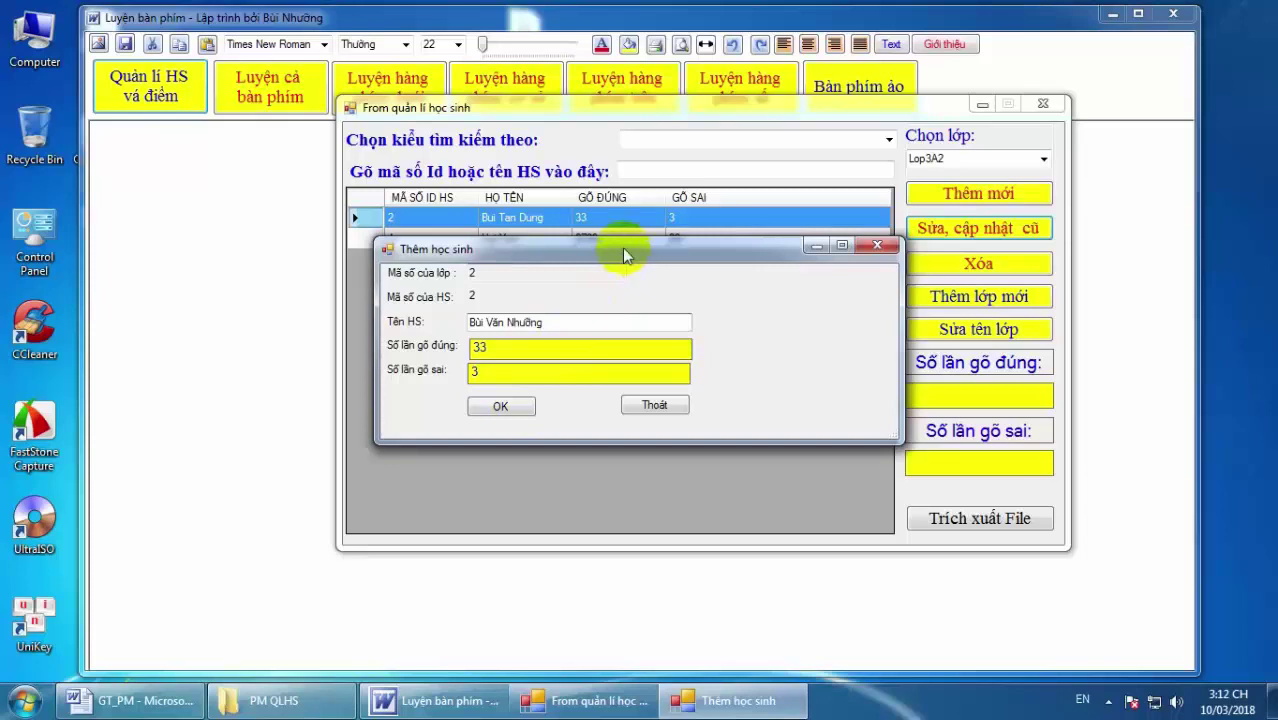
left_click_drag(622, 247, 614, 243)
left_click(500, 403)
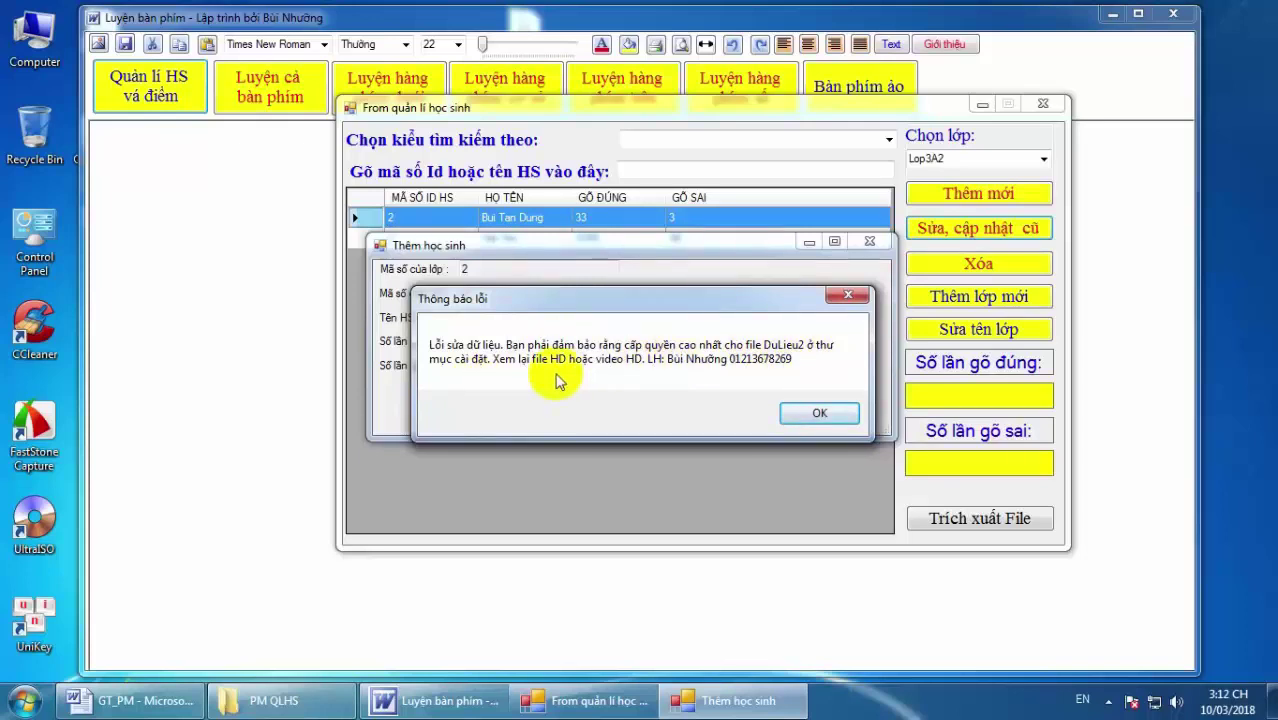
Dismiss the data-permission error, then close the student form and Luyện bàn phím.
left_click(812, 415)
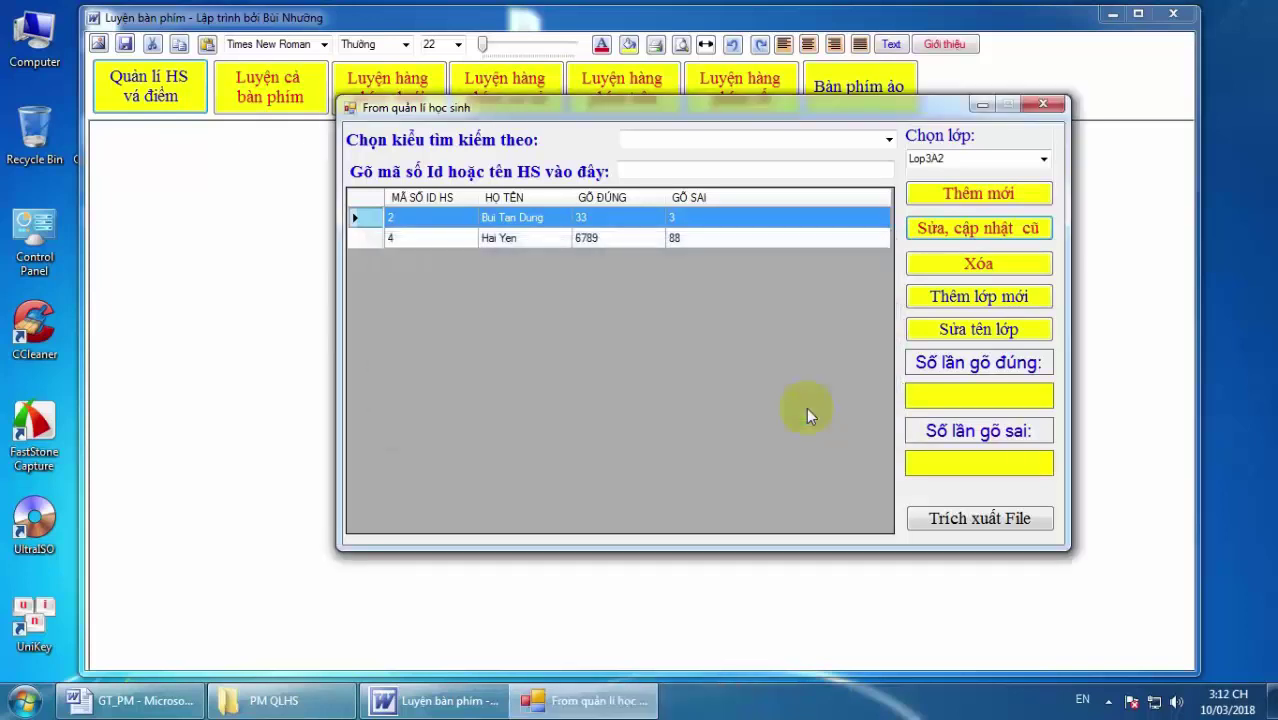
left_click(1042, 106)
left_click(1175, 16)
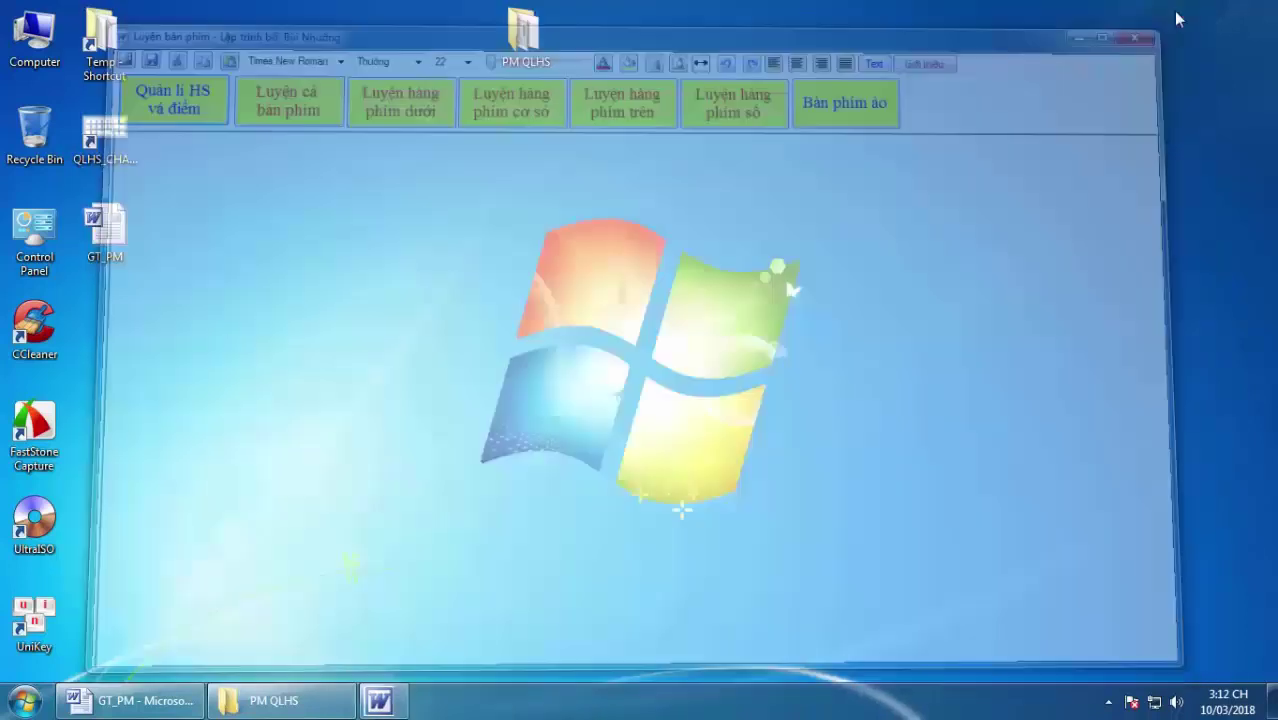
In GT_PM, add a new last line: 'Lưu ý quan trọng: Cấp quyền cao nhất cho file data DuLieu2 ở thư mục cài đặt'.
left_click(172, 698)
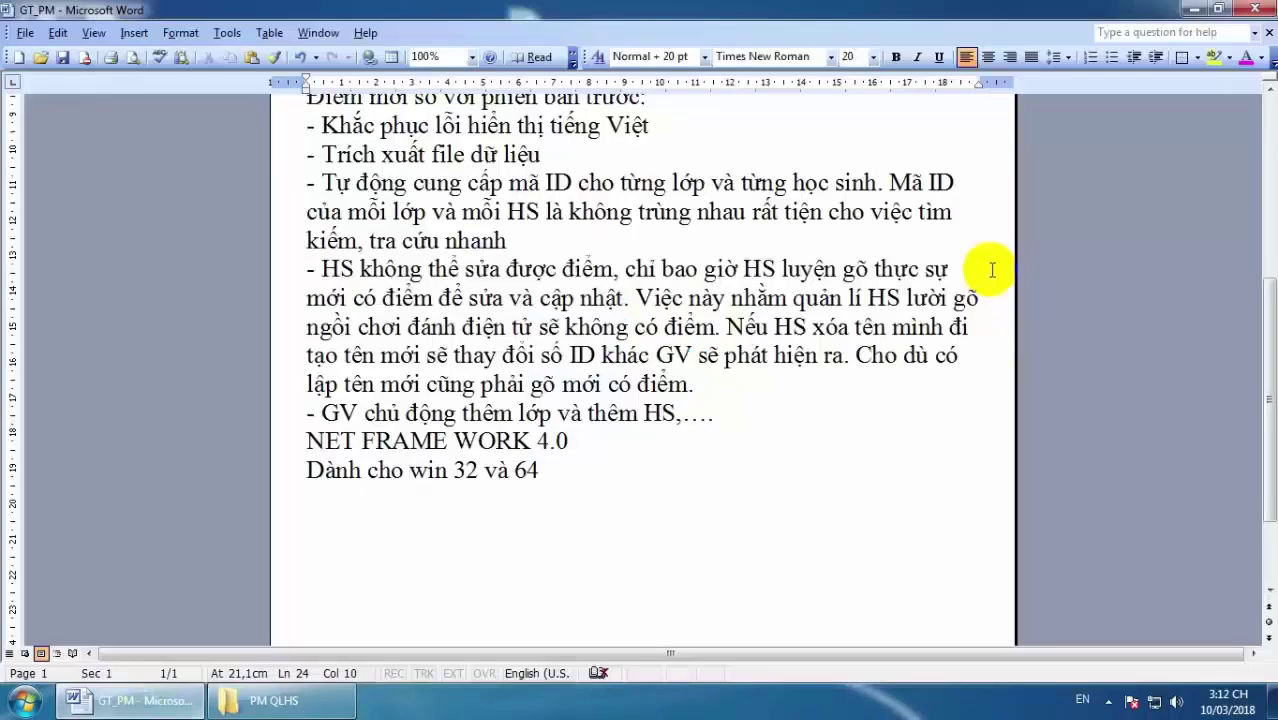
left_click(542, 474)
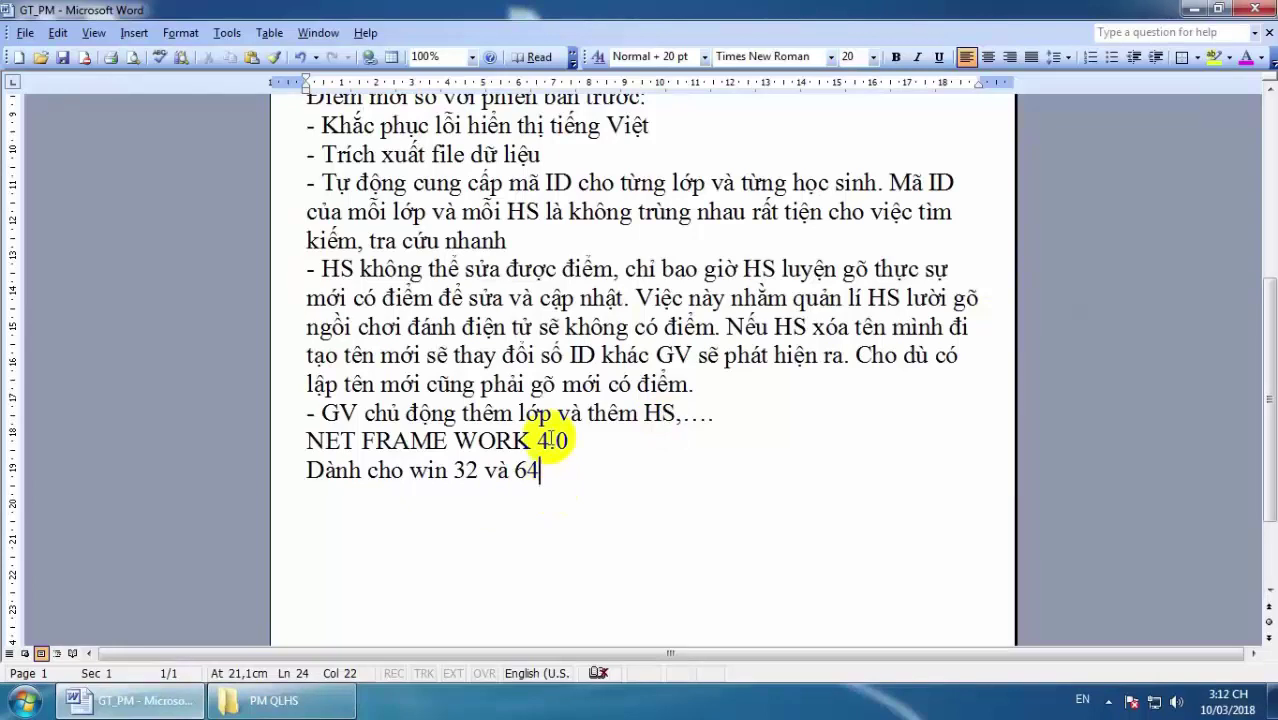
key("Return")
type("Lu")
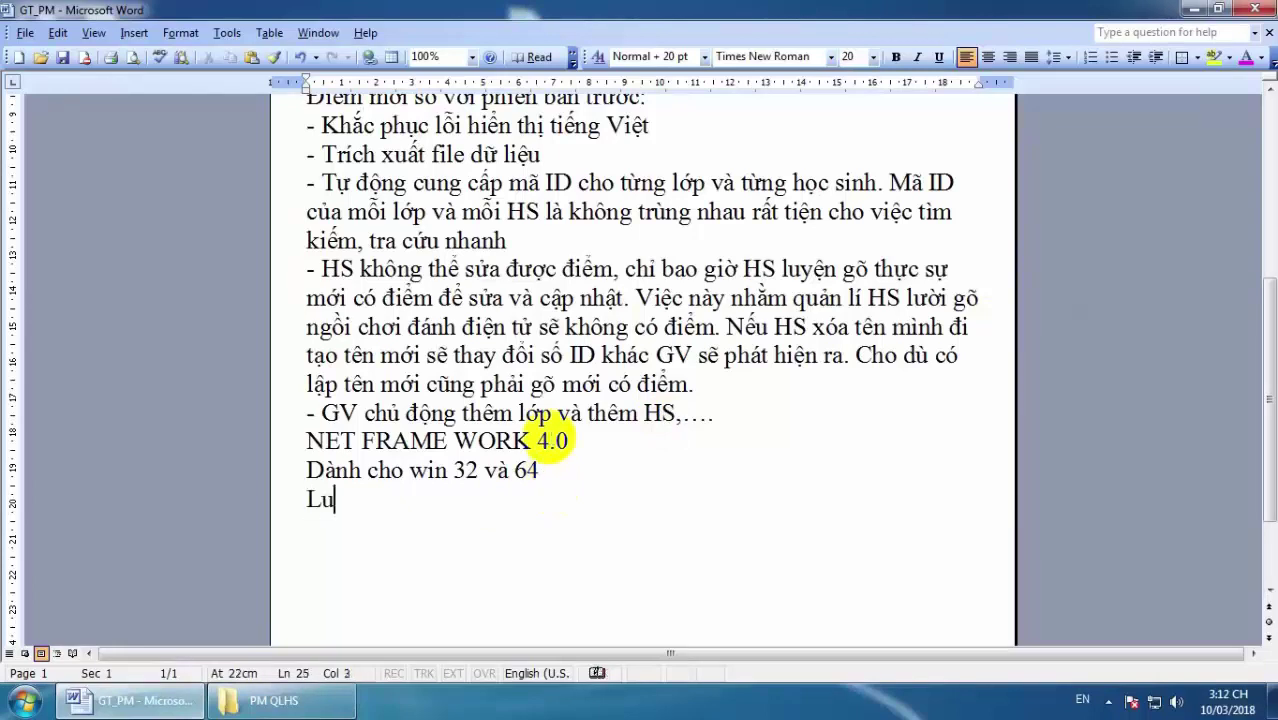
type("y")
key("BackSpace")
type("u")
type("w ")
type("y")
type(" quan")
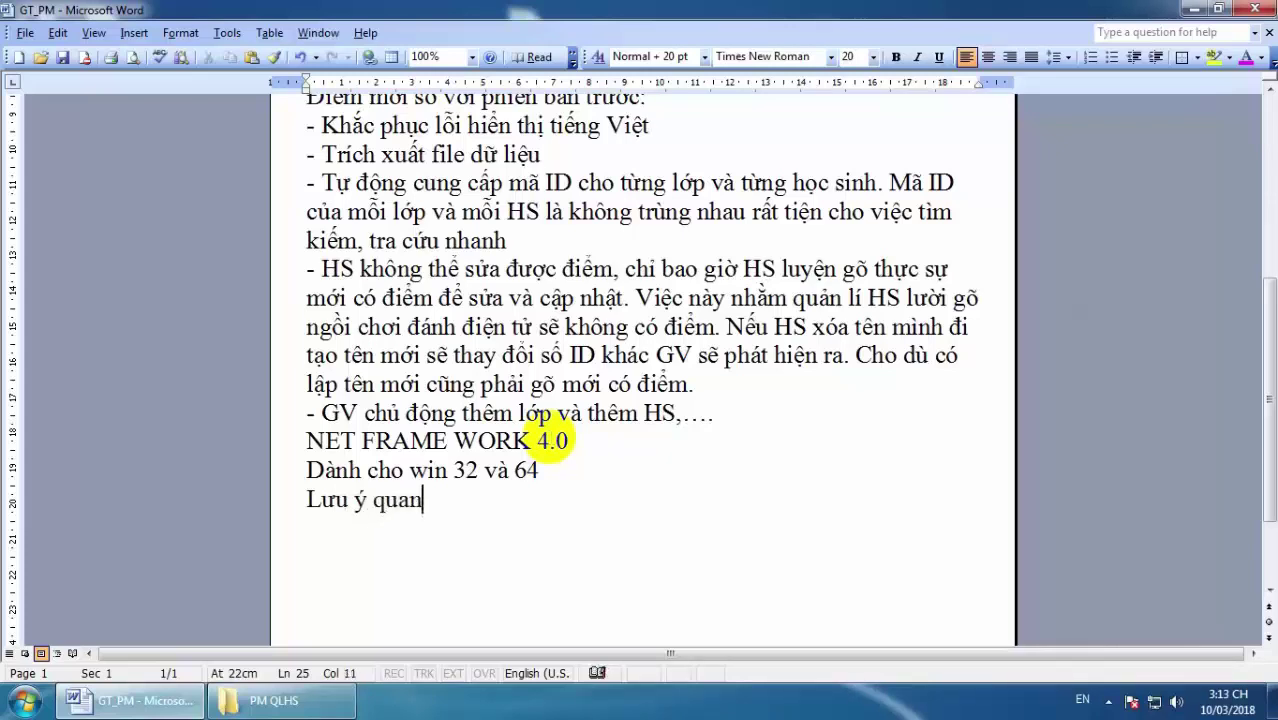
type(" trong")
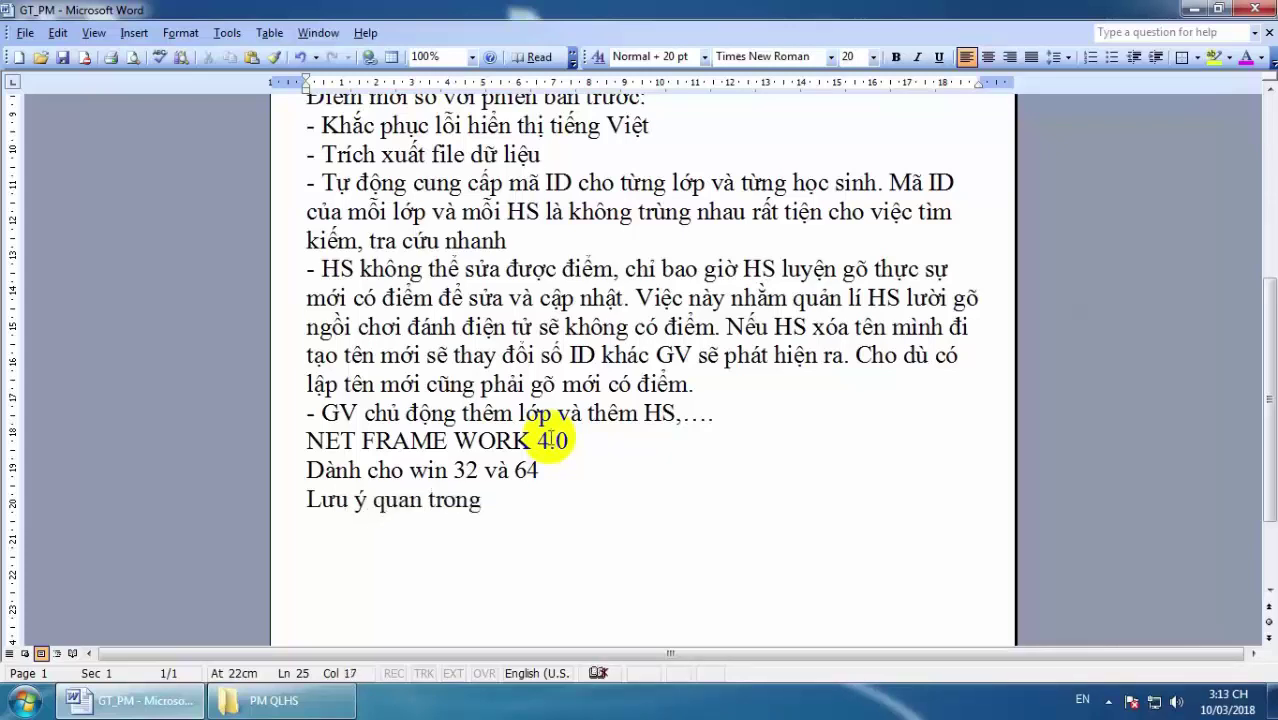
type("j: C")
type("aaps q")
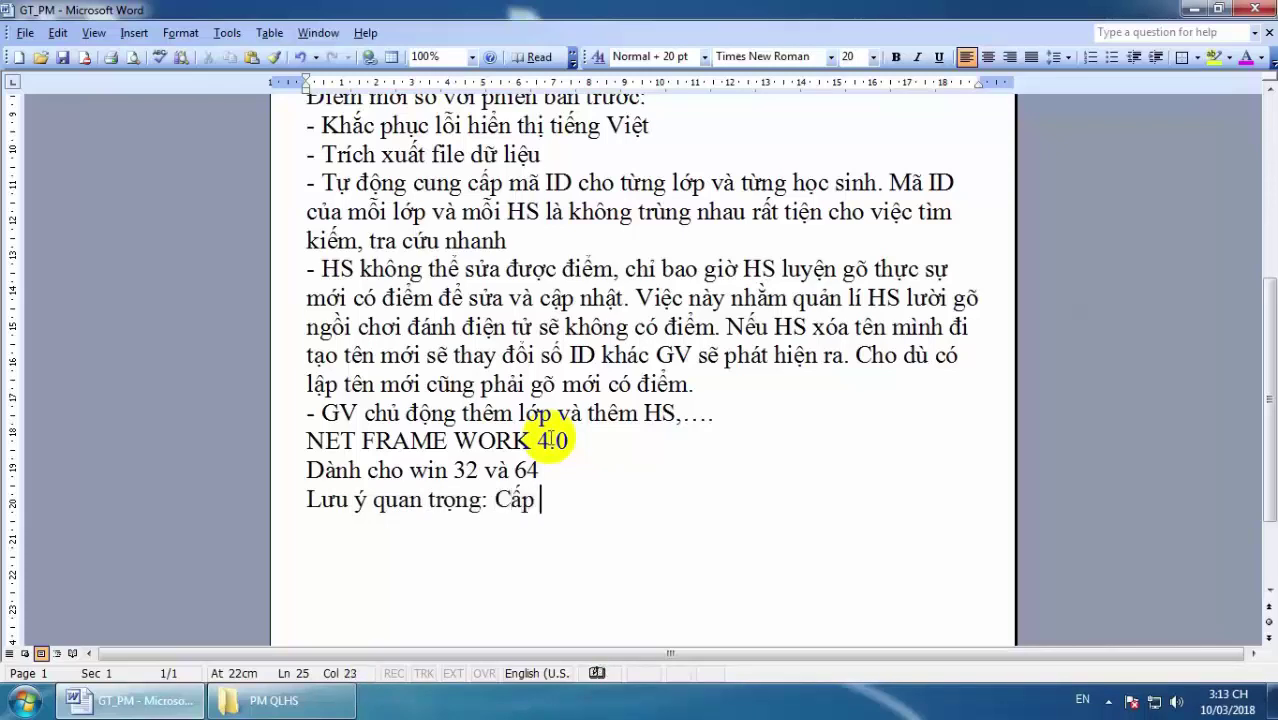
type("uyeenf c")
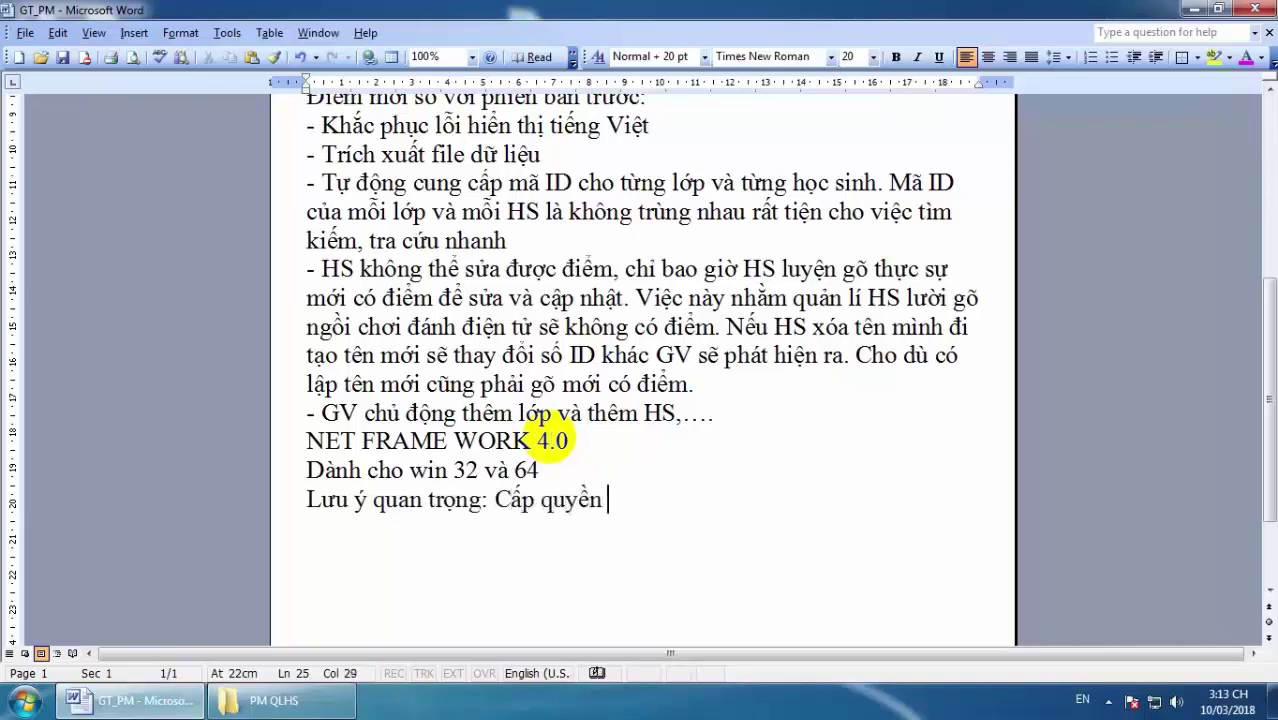
type("ao nha")
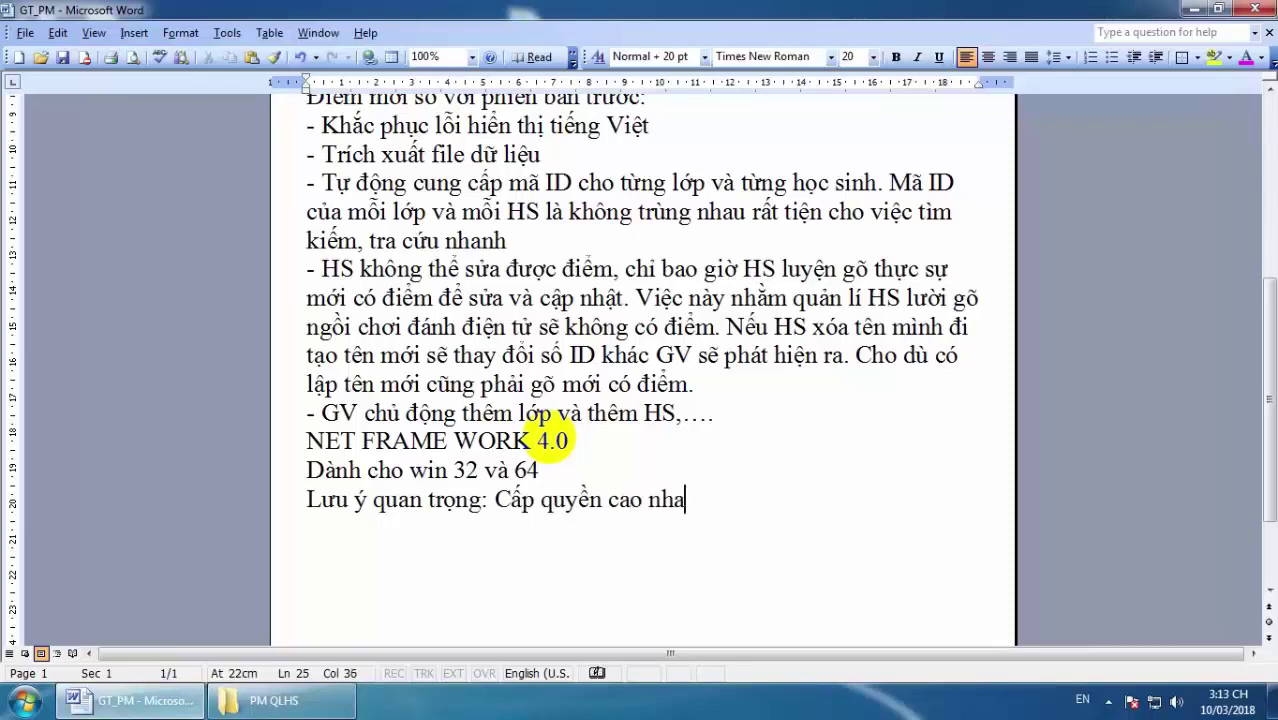
type("ats cho ")
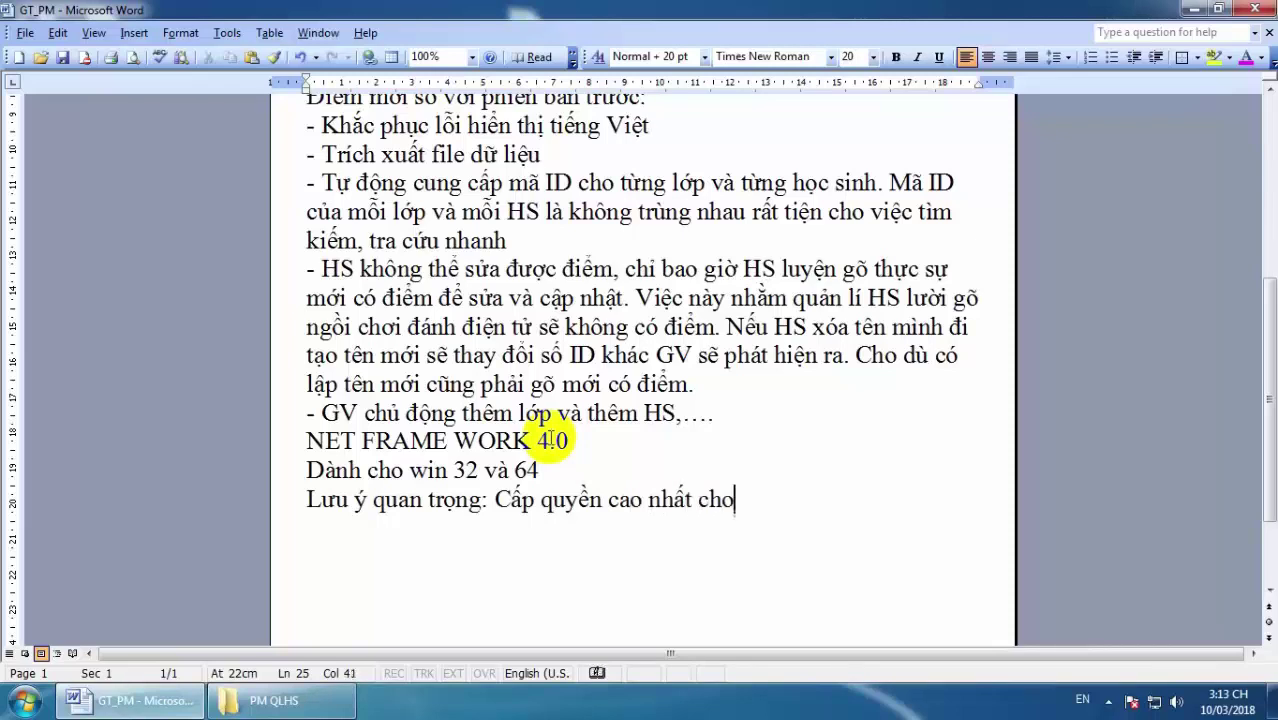
type("fle da")
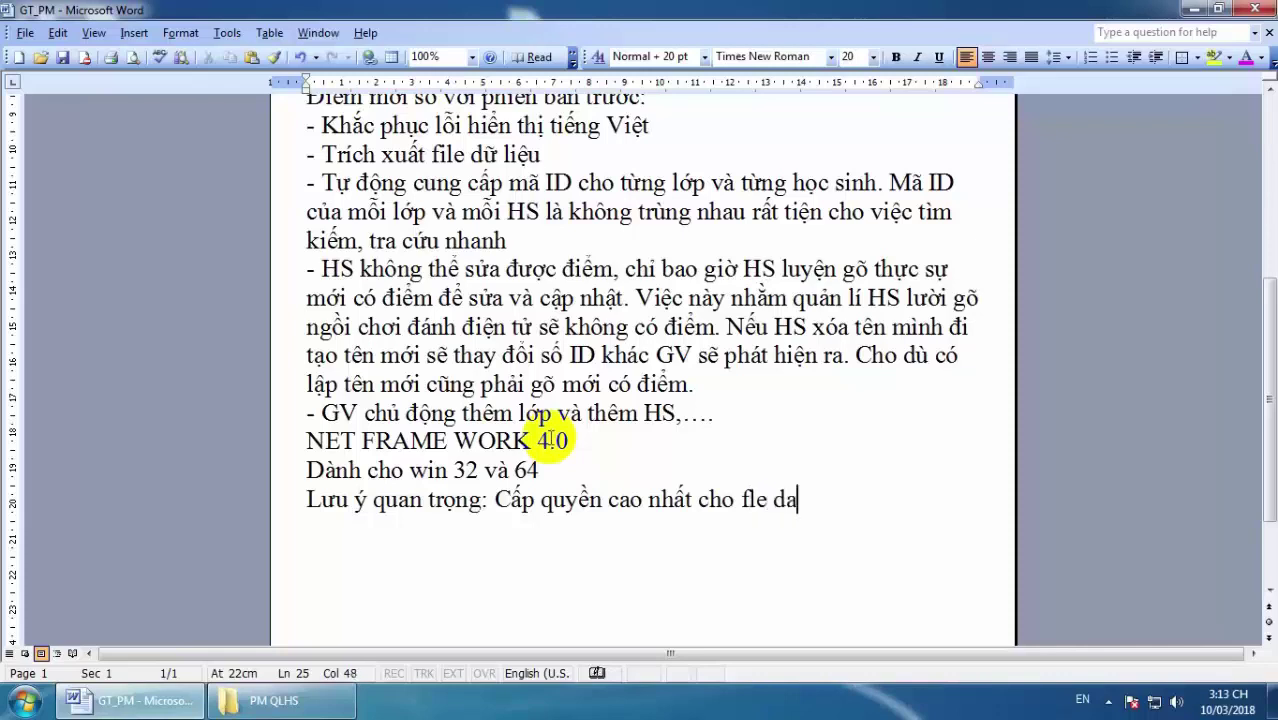
type("ta Du")
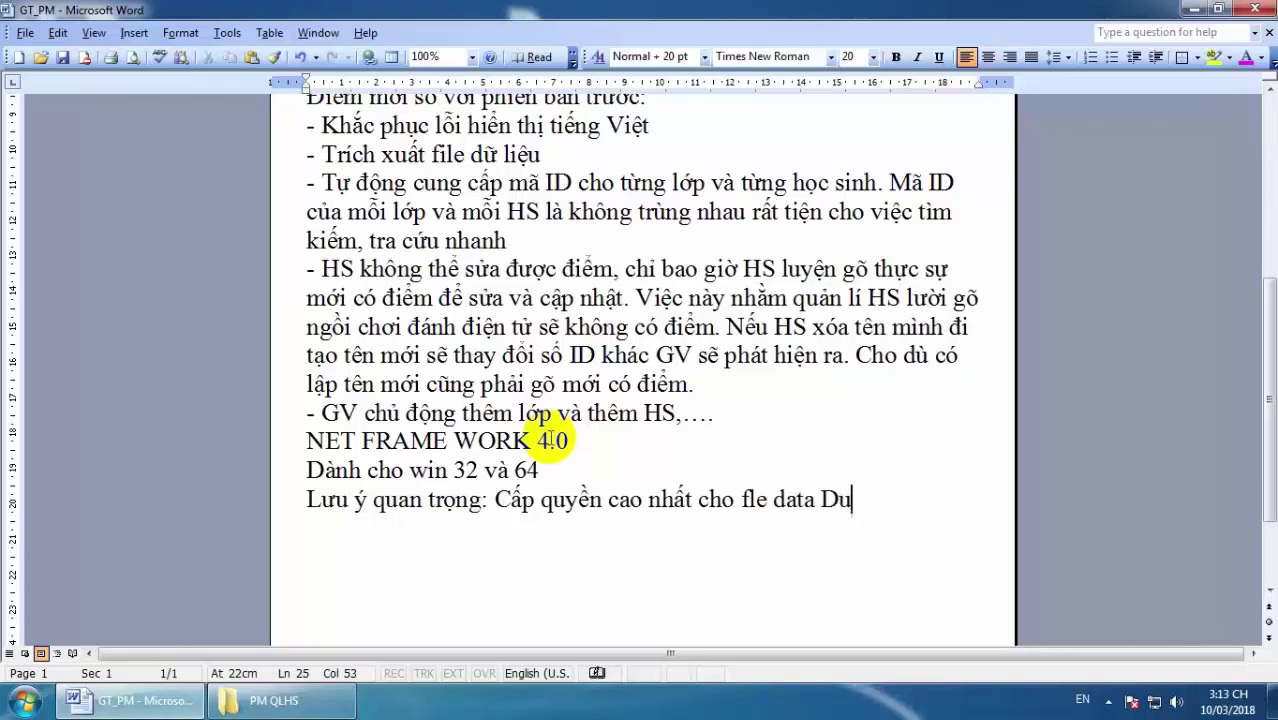
type("Lieu")
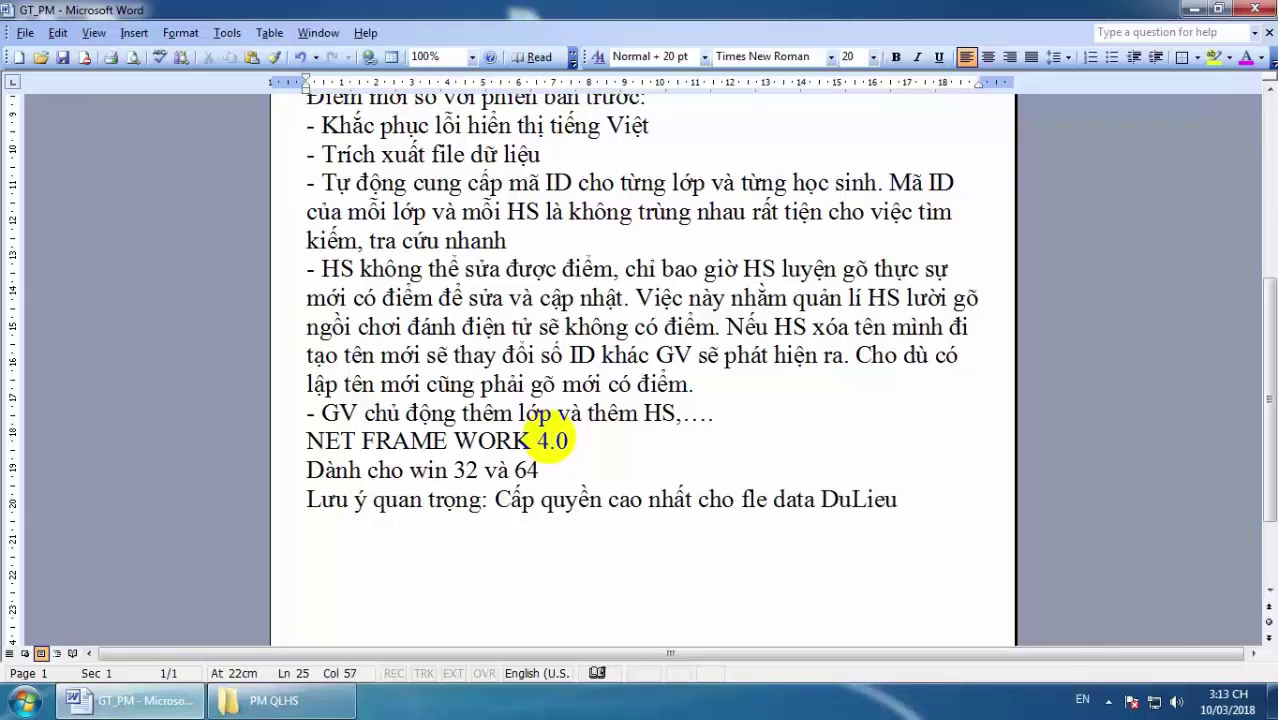
type("2 o")
type("wr thu")
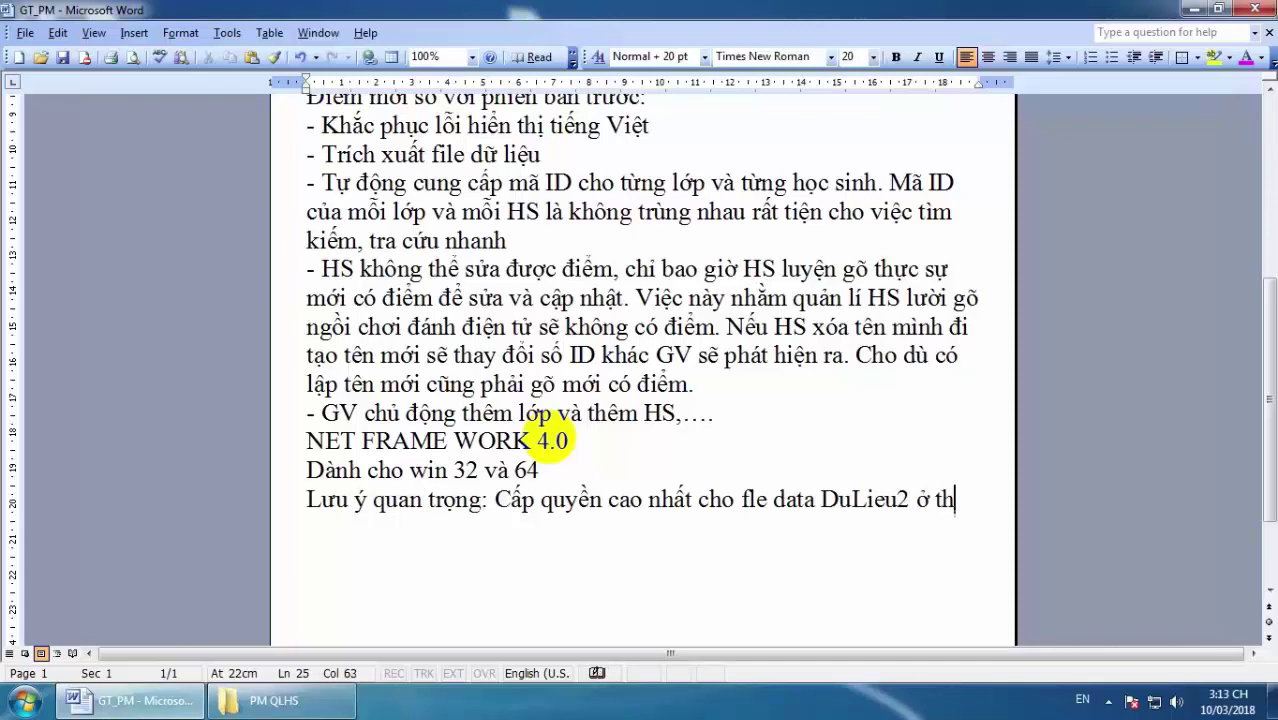
type("w mu")
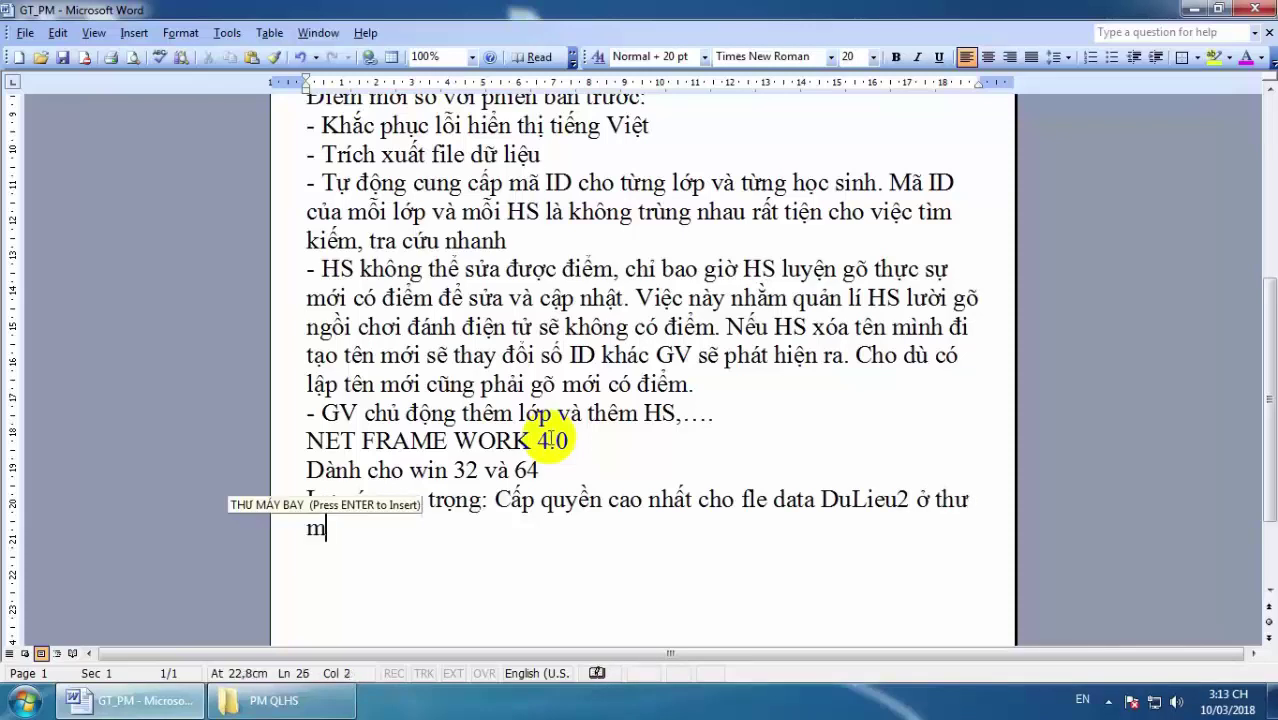
type("c")
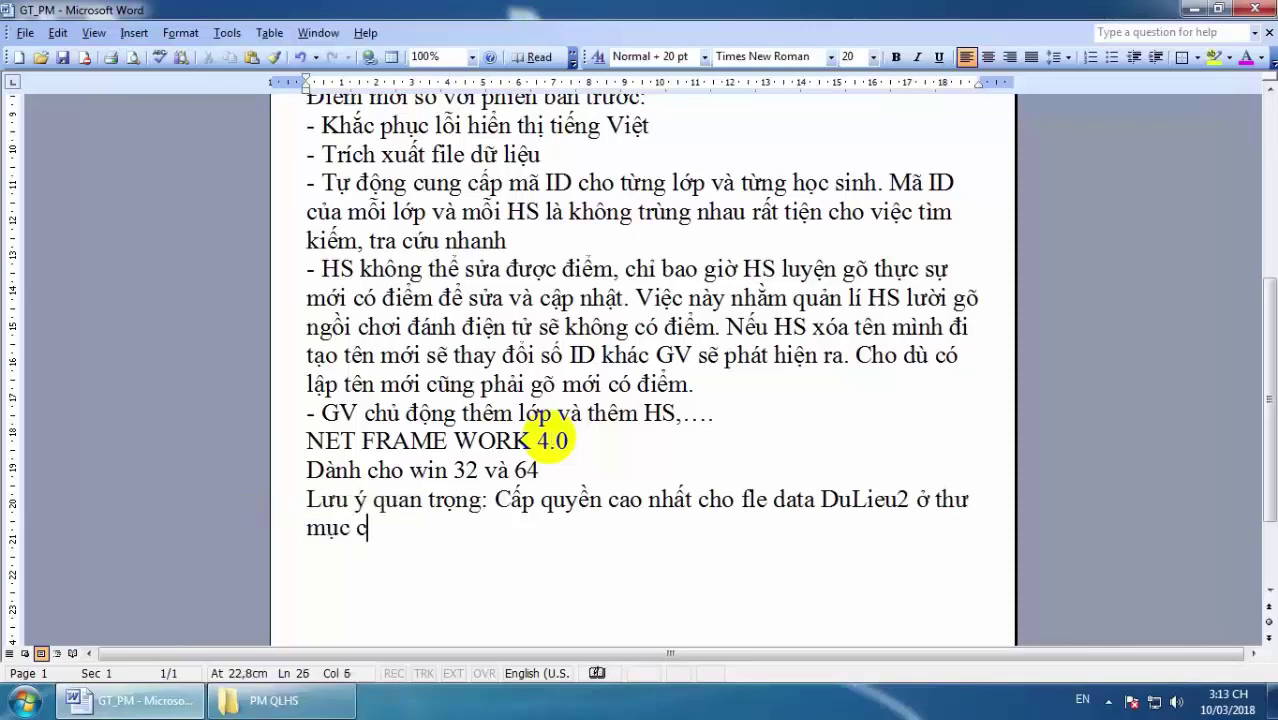
type("j caif ddawt")
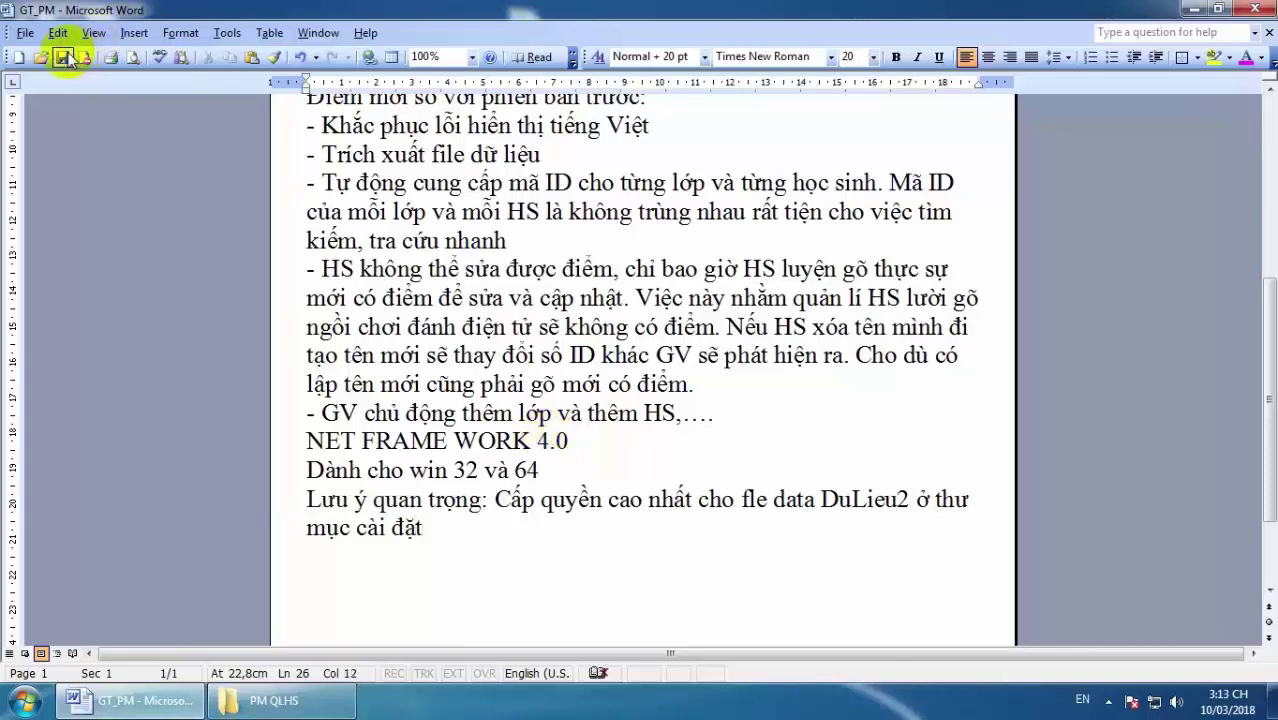
Show where the scoring program's desktop shortcut points, then close the Desktop folder window.
left_click(1193, 10)
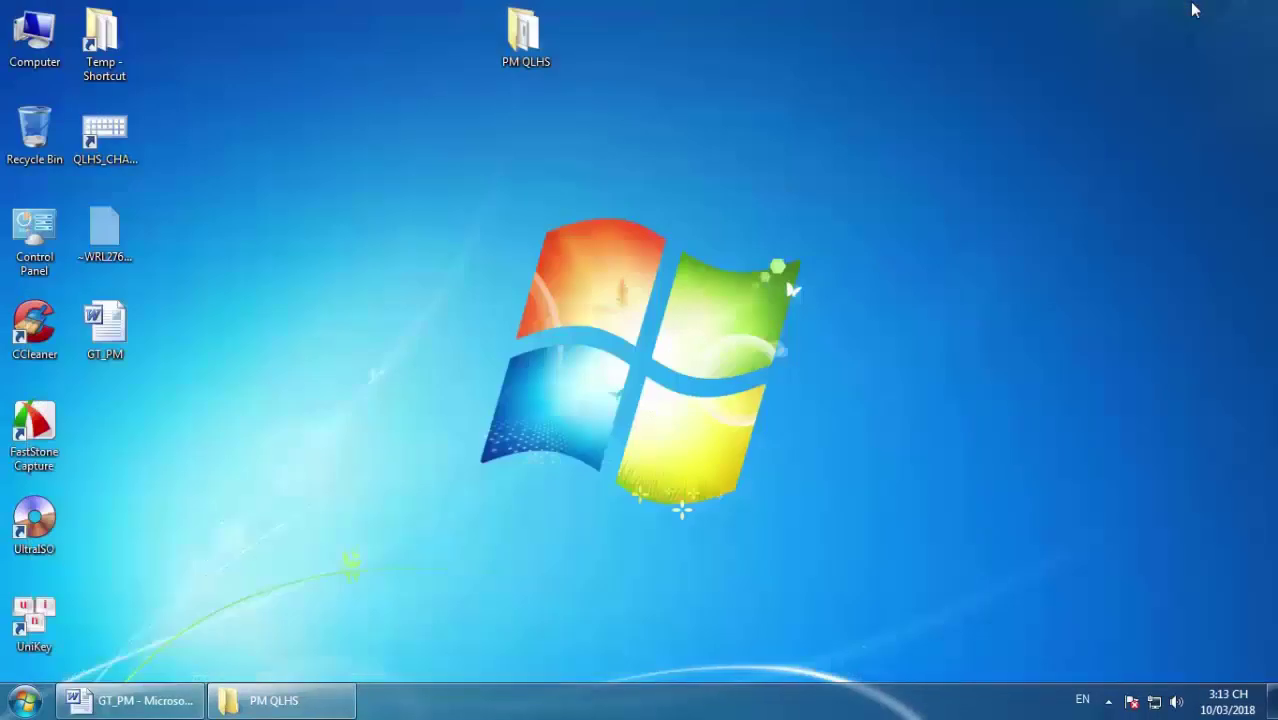
right_click(117, 137)
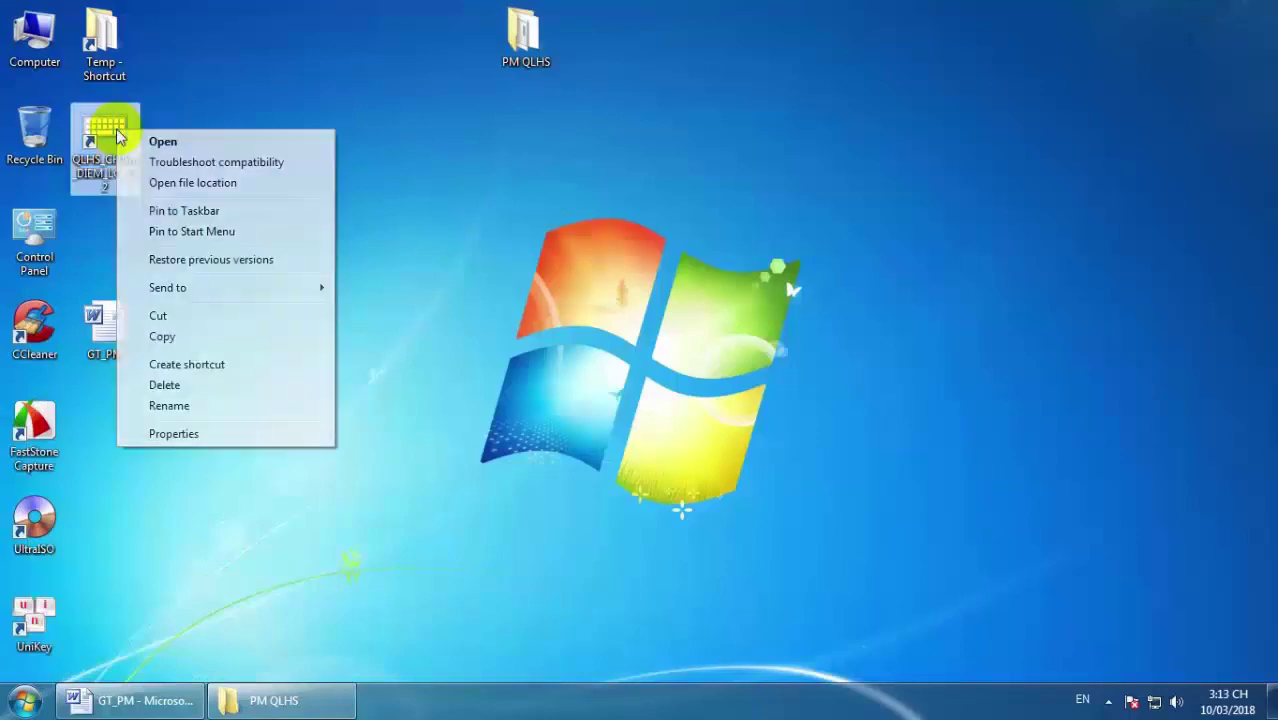
left_click(185, 182)
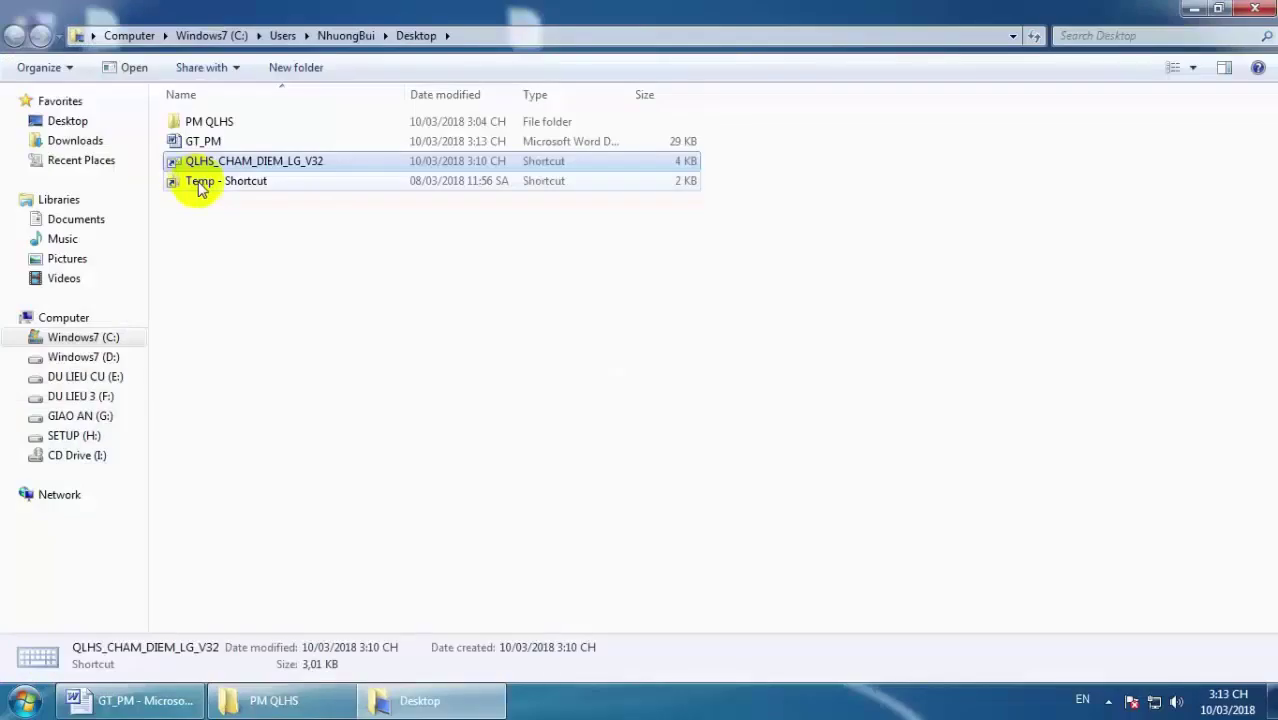
left_click(1255, 9)
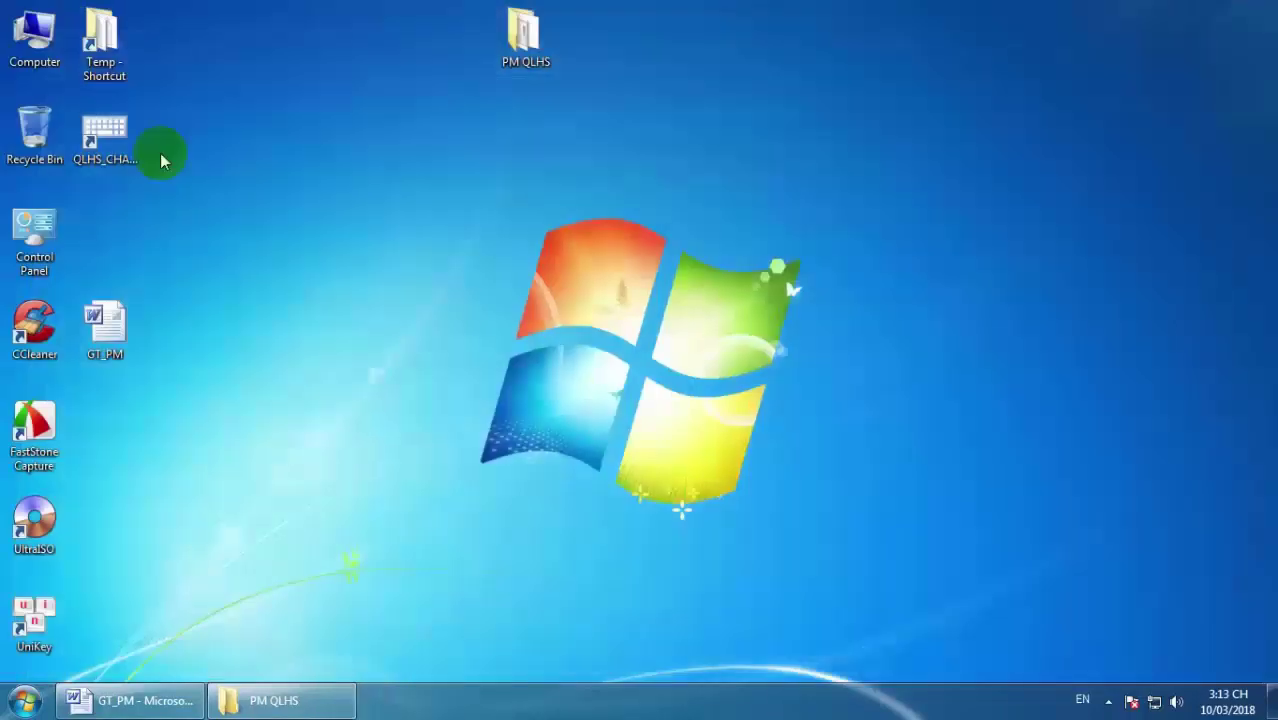
Open Windows7 (C:), look inside Program Files, and return to the drive root.
double_click(34, 62)
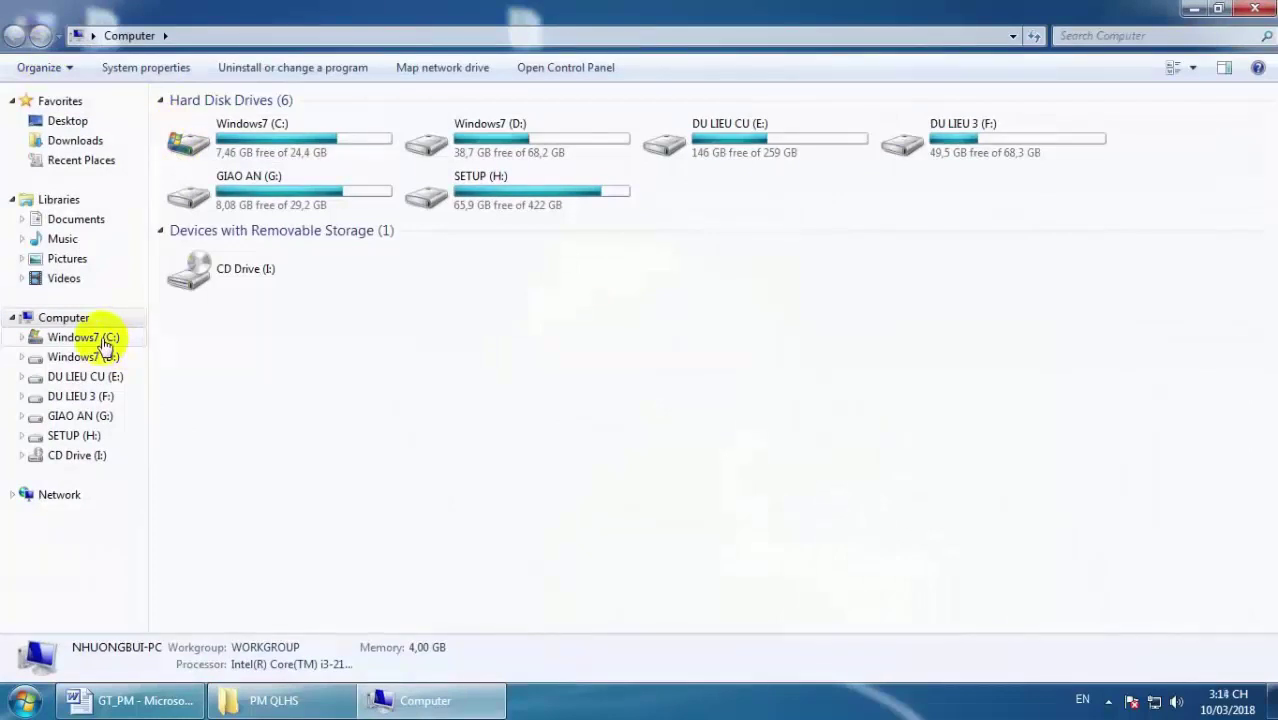
left_click(82, 337)
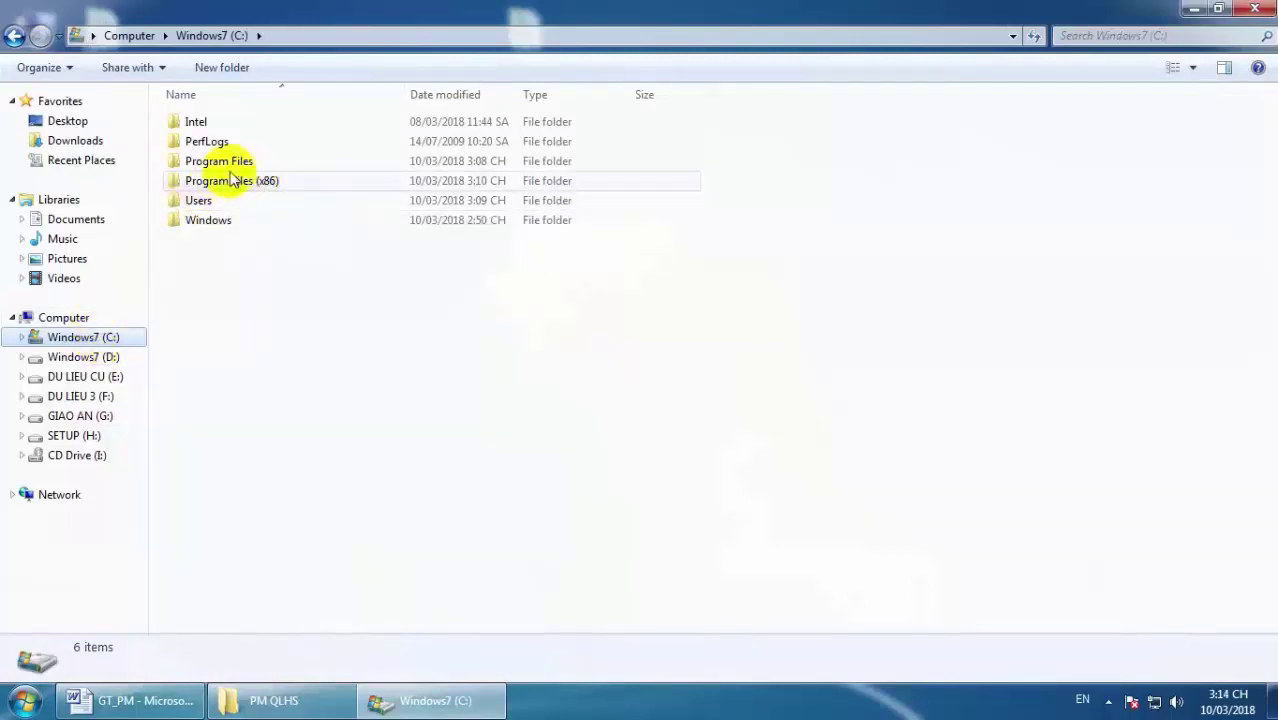
mouse_move(226, 182)
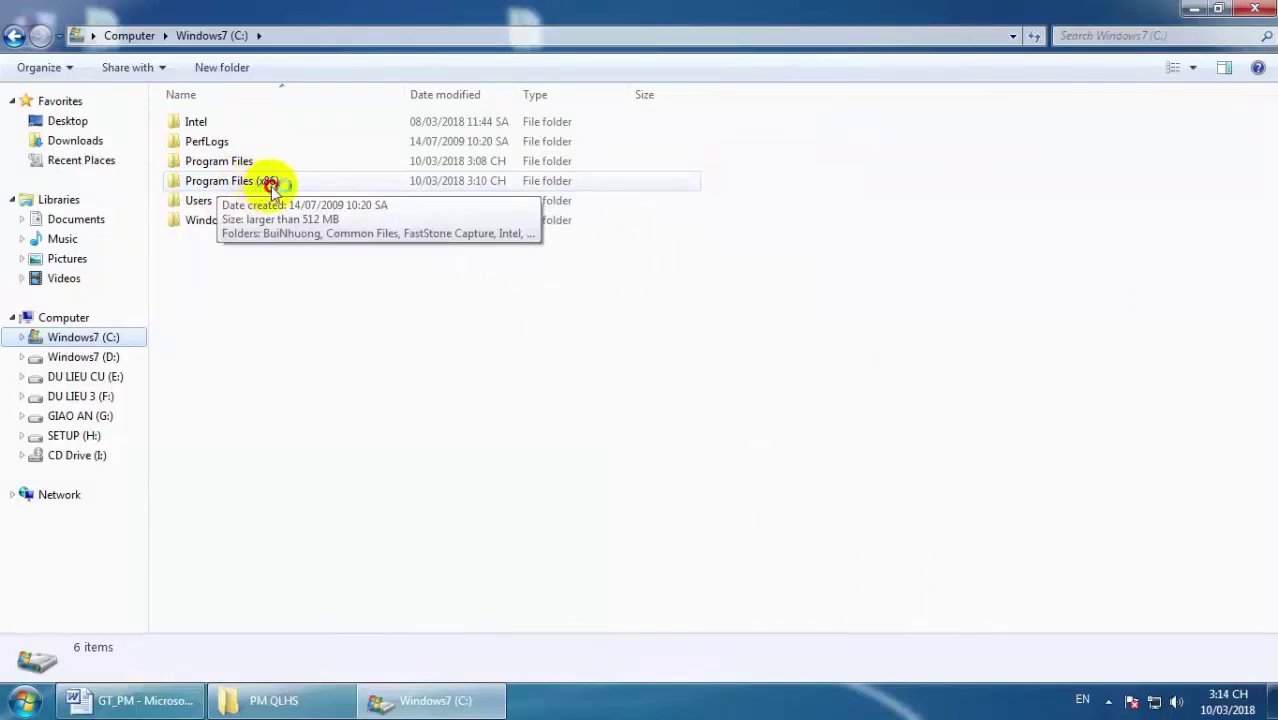
left_click(270, 186)
left_click(239, 166)
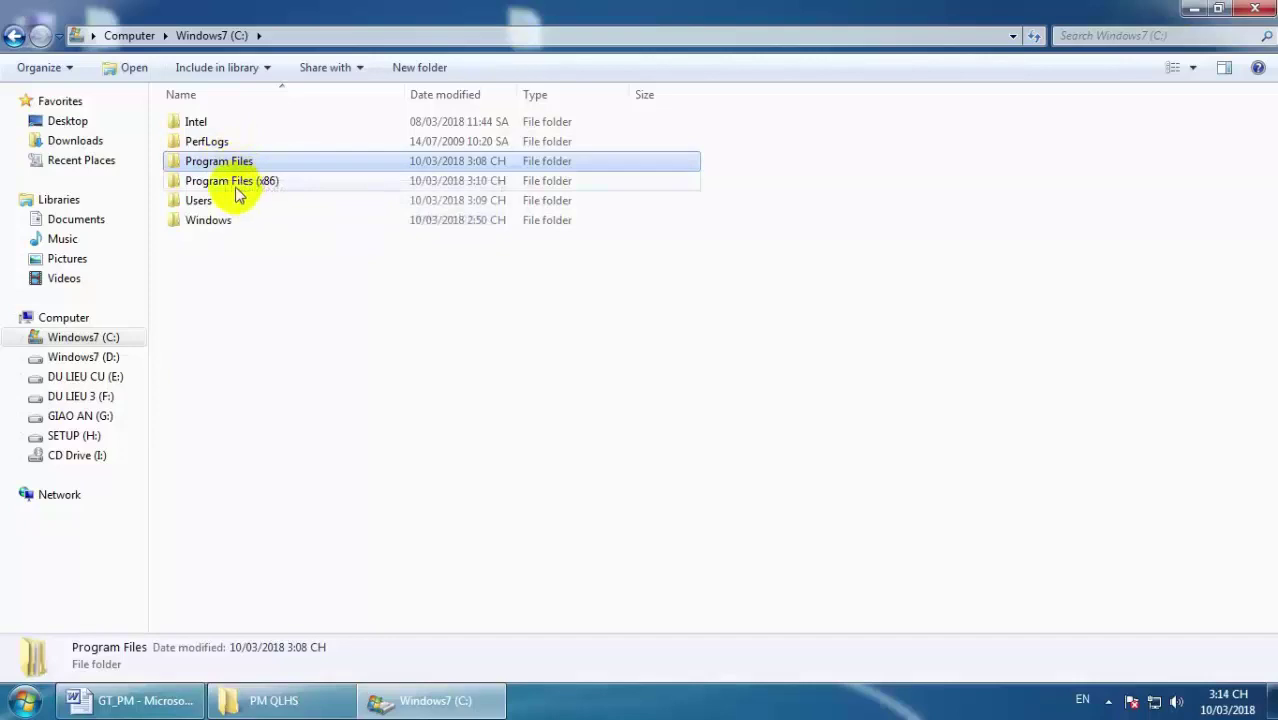
left_click(240, 192)
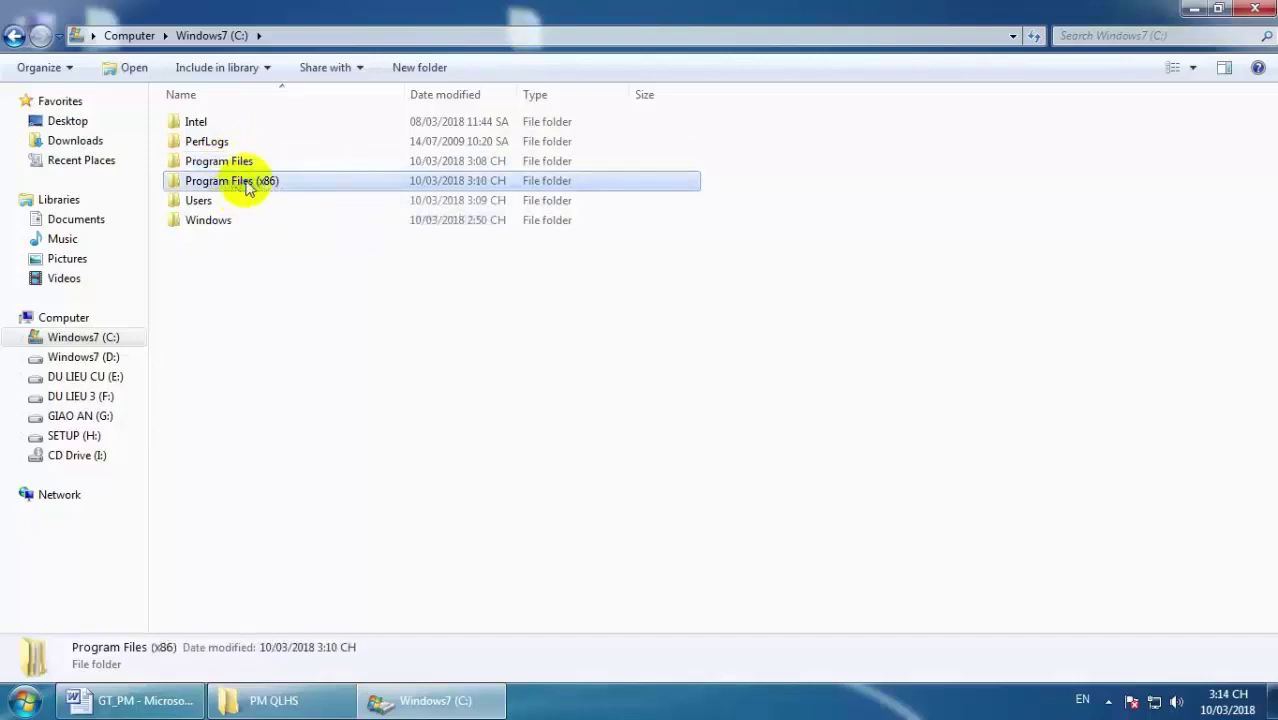
double_click(237, 166)
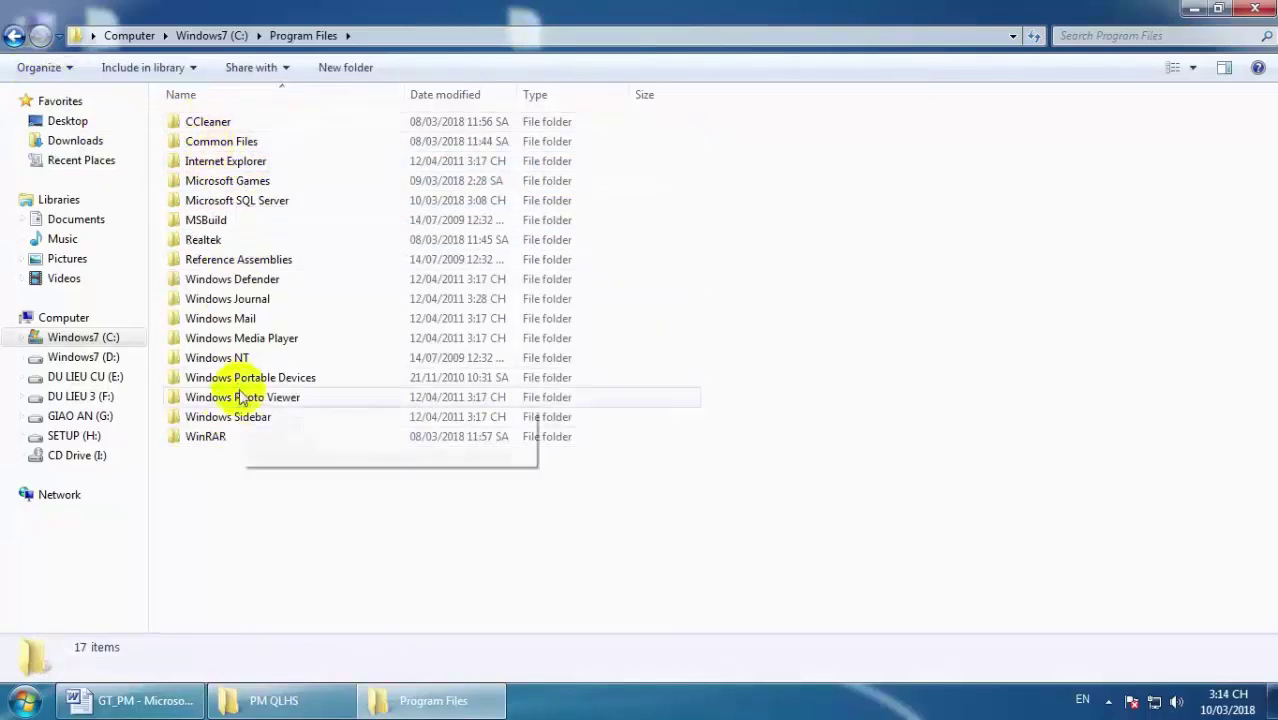
left_click(14, 36)
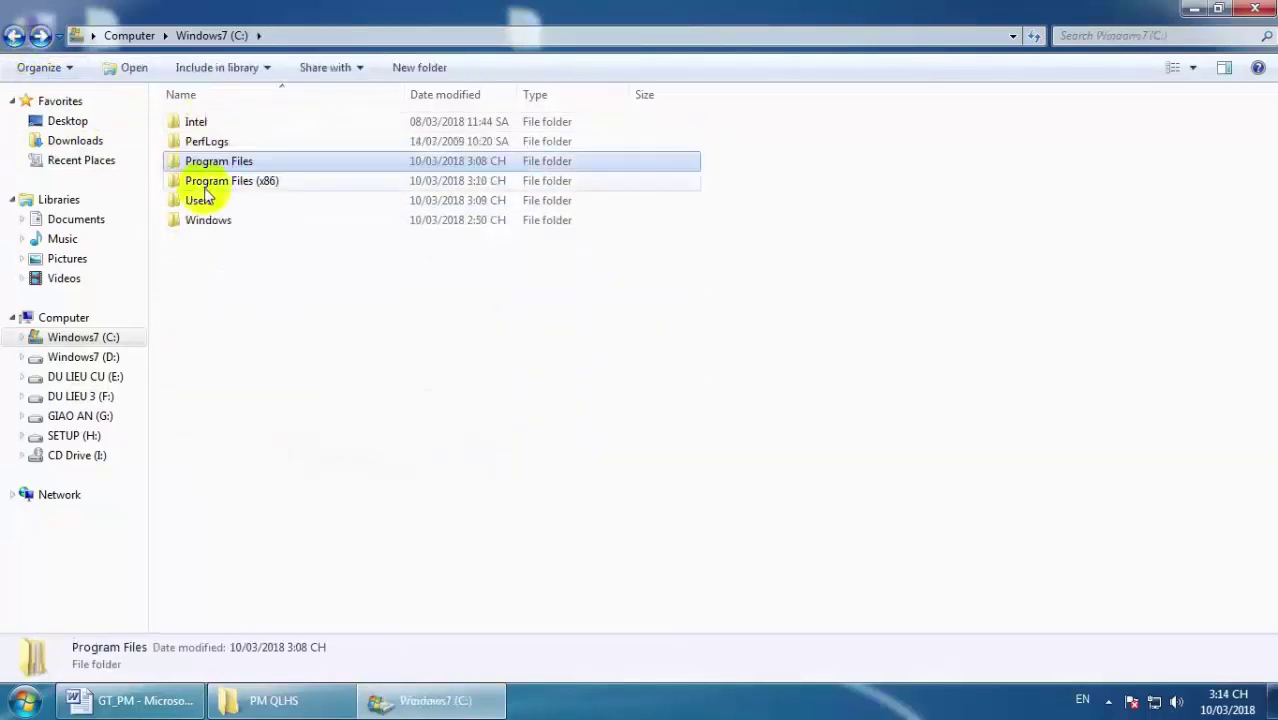
Go to Program Files (x86) > author's folder > QLHS_CHAM_DIEM_LG_V32 and select DuLieu2_log.
double_click(247, 181)
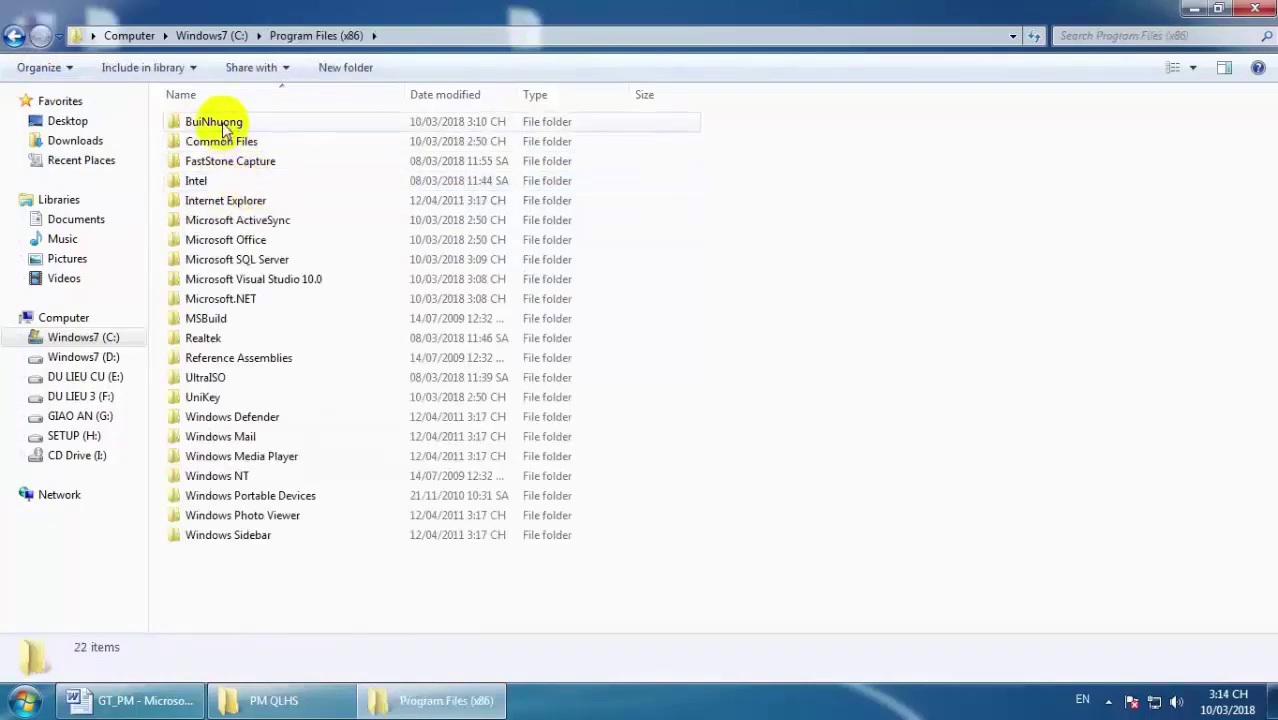
left_click(207, 120)
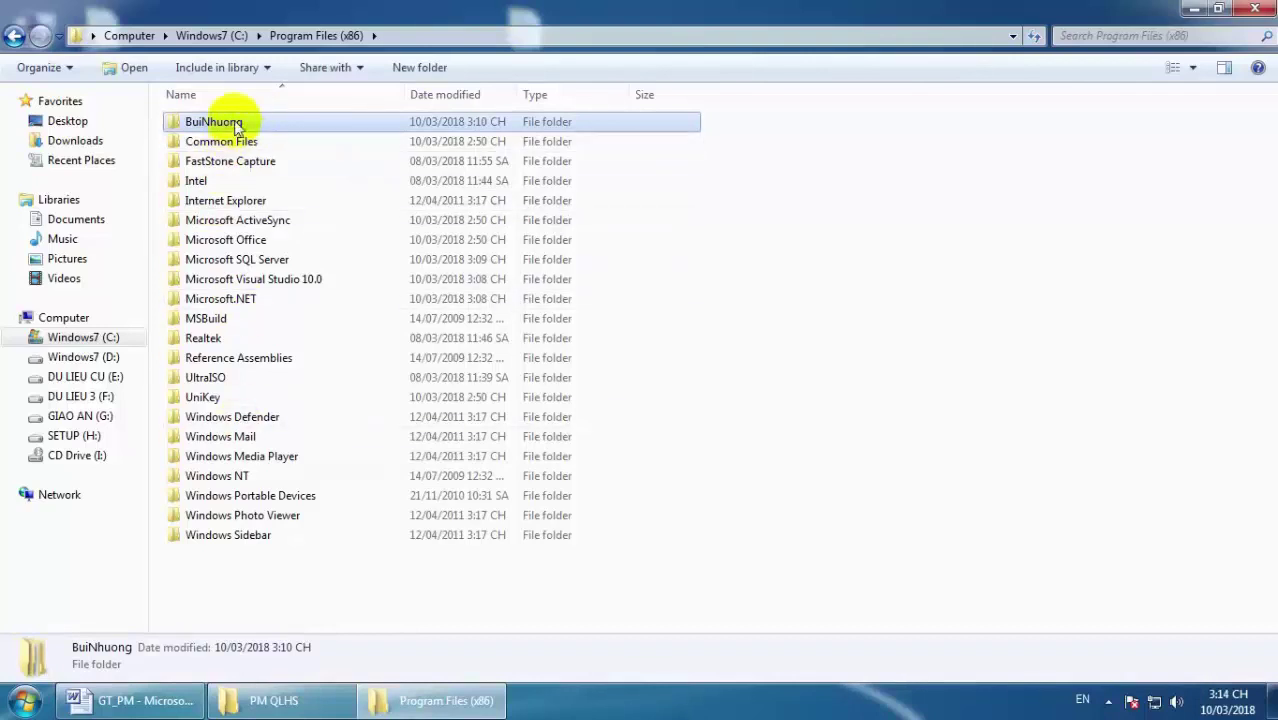
double_click(229, 121)
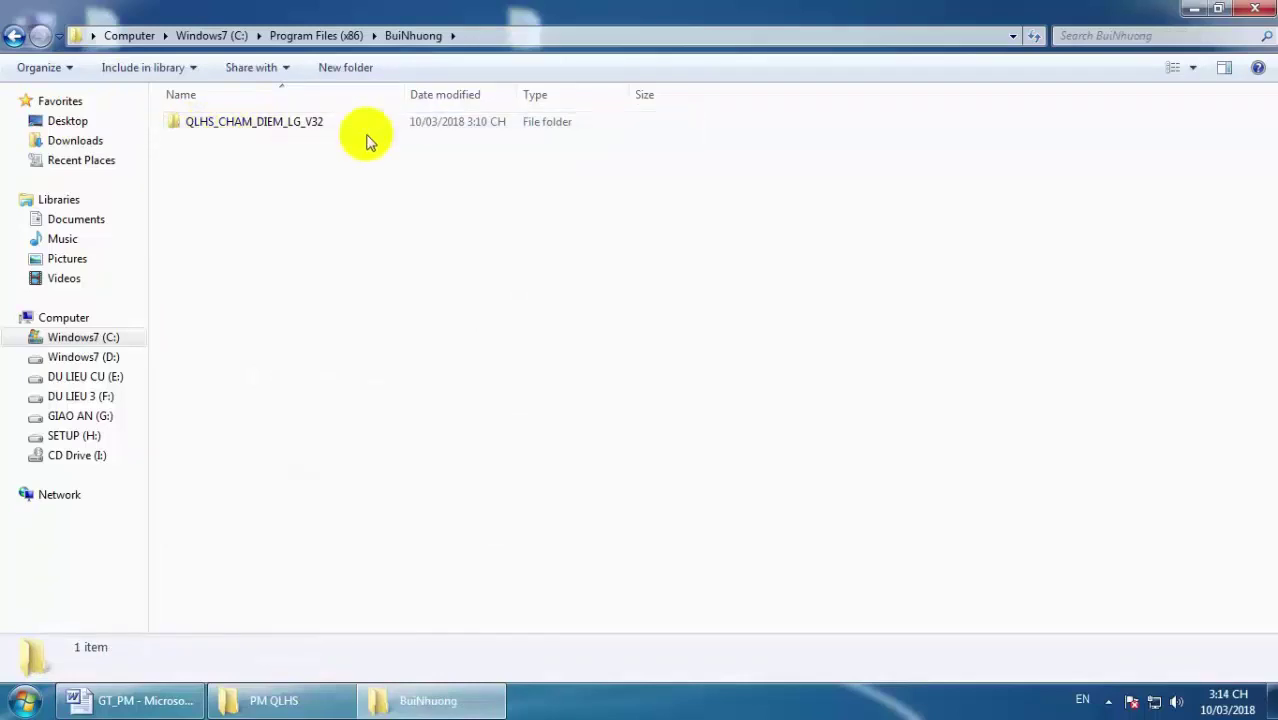
double_click(286, 131)
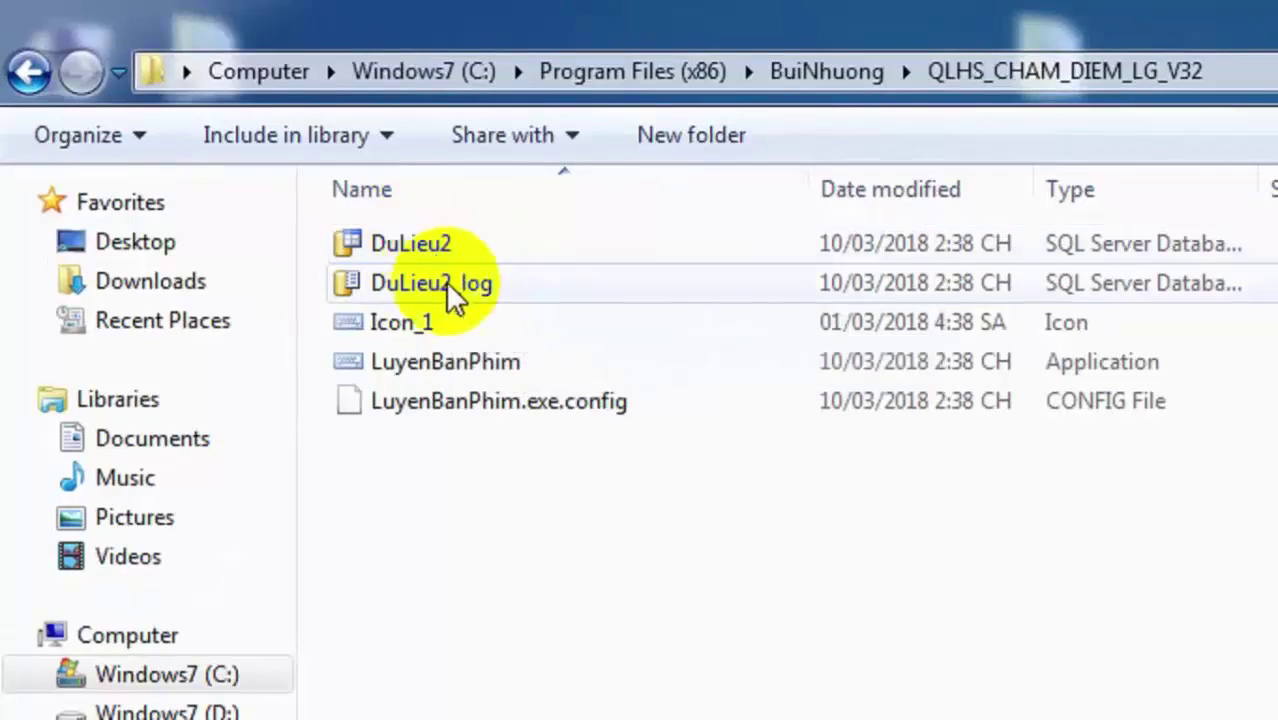
left_click(448, 285)
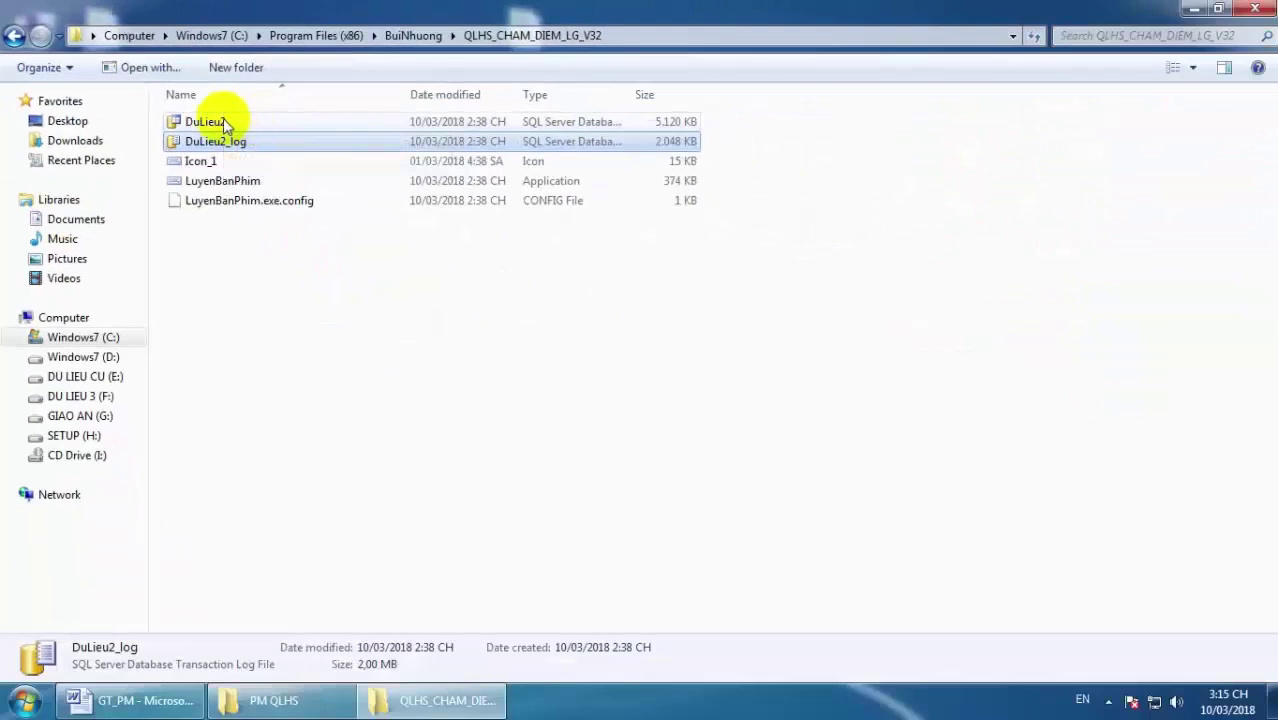
Open DuLieu2's Properties on the Security tab and view the Users group's permissions.
right_click(224, 124)
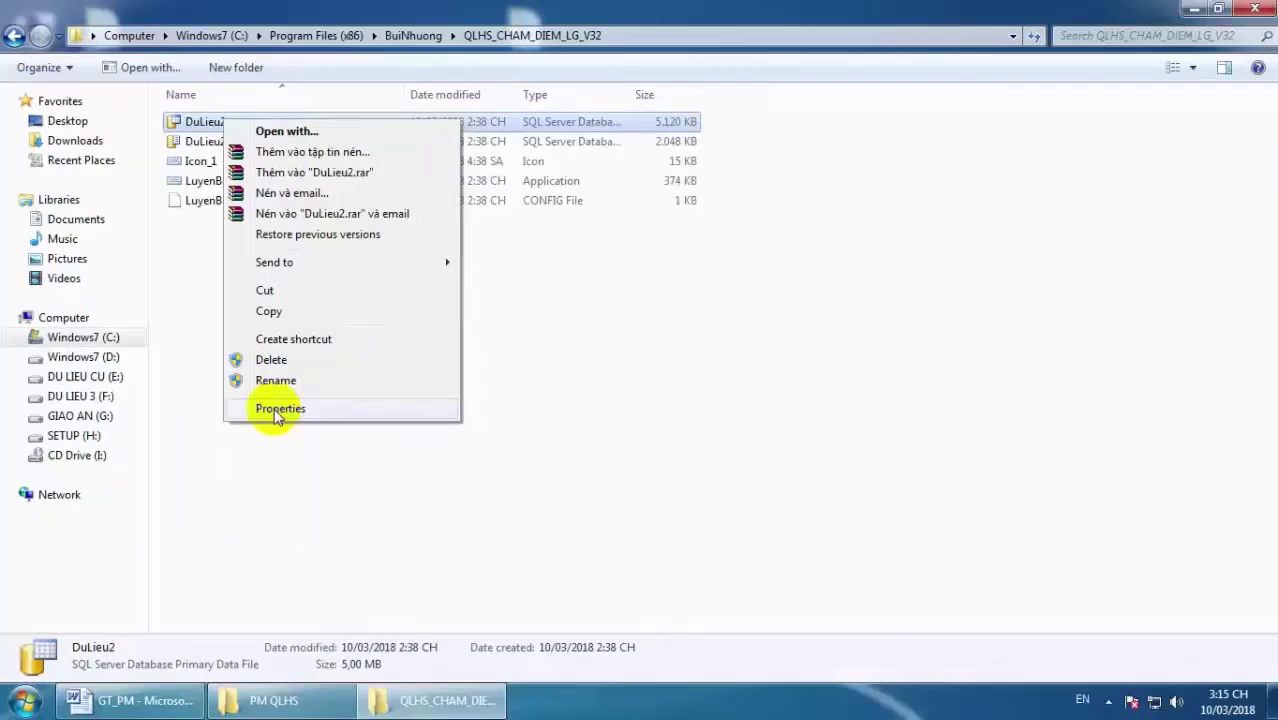
left_click(278, 410)
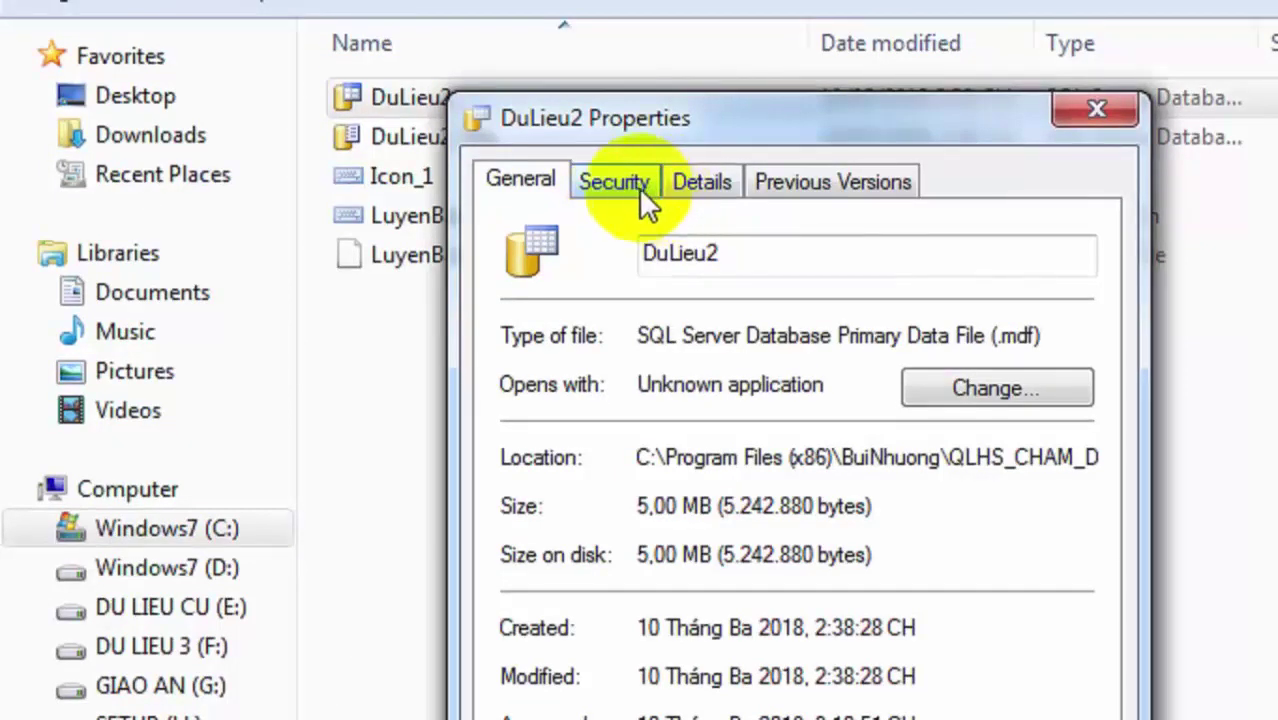
left_click(637, 185)
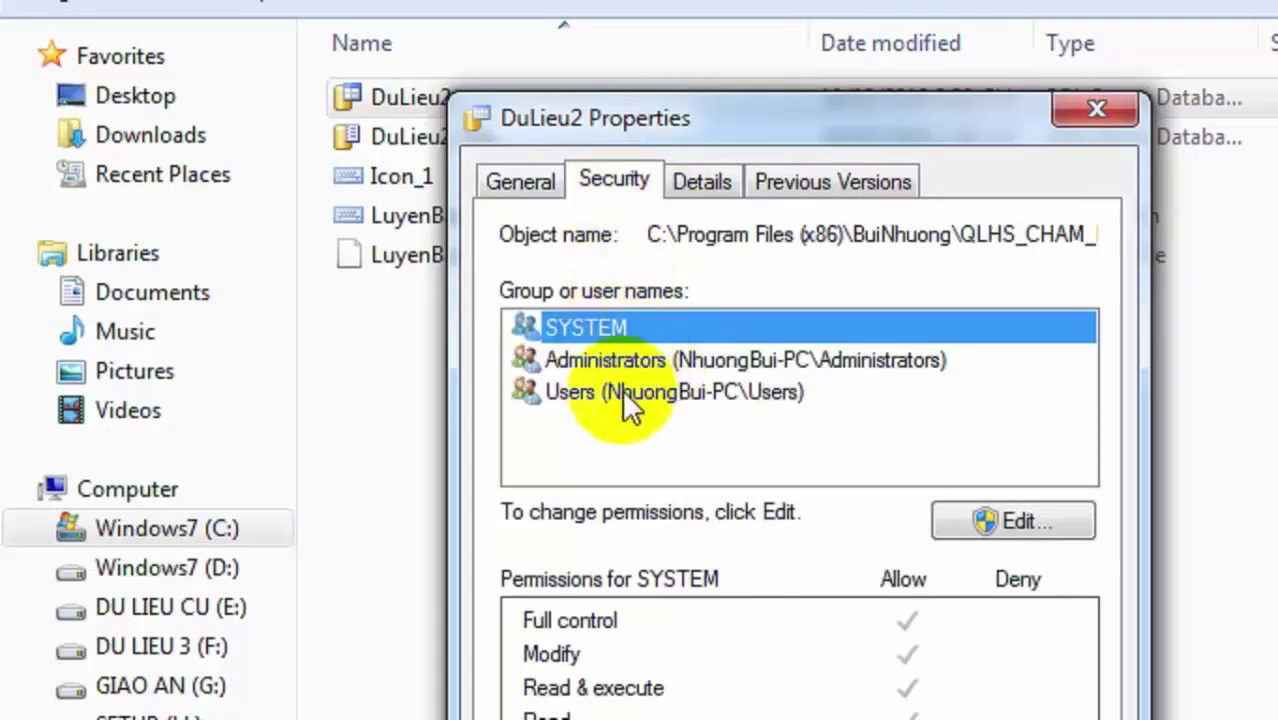
left_click(622, 389)
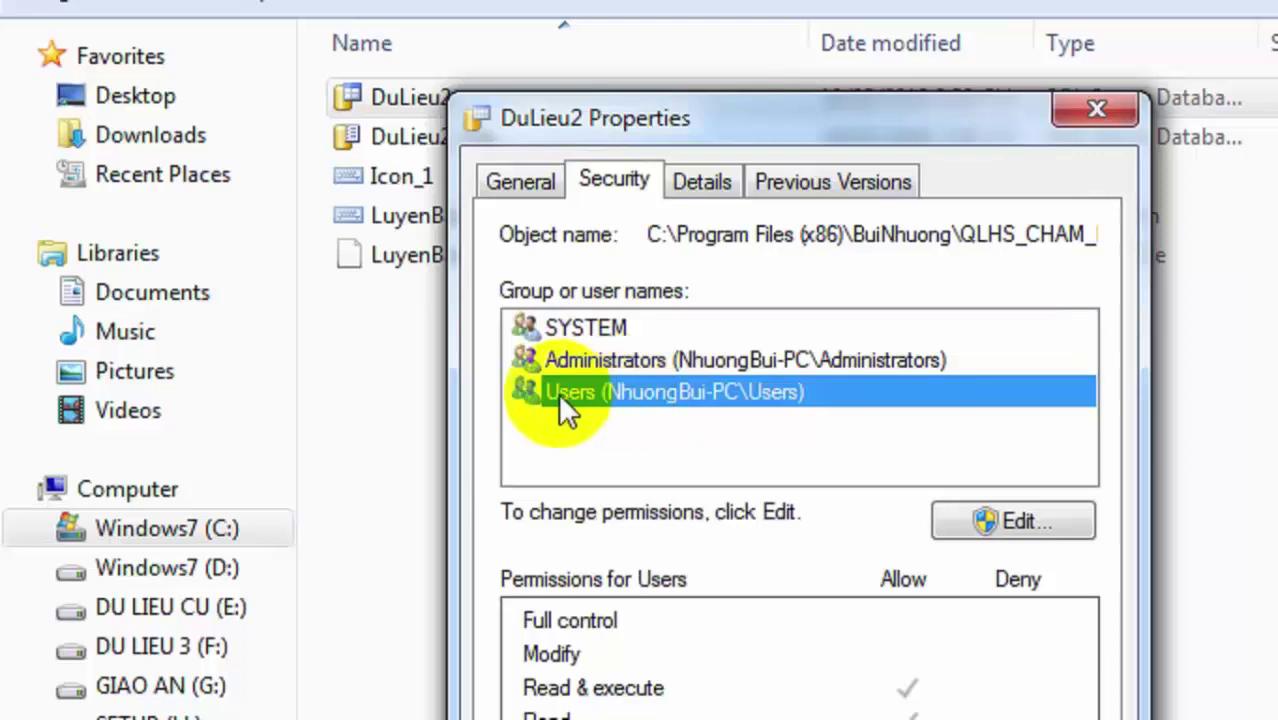
left_click(680, 421)
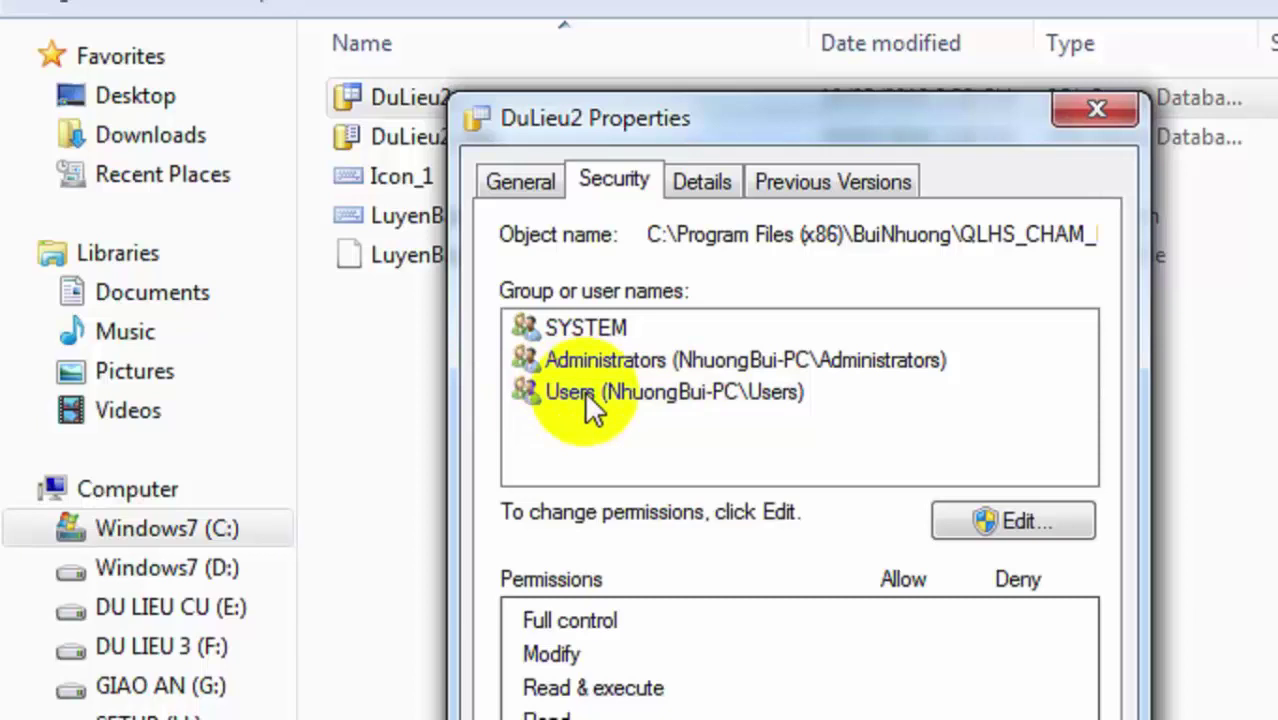
left_click(588, 400)
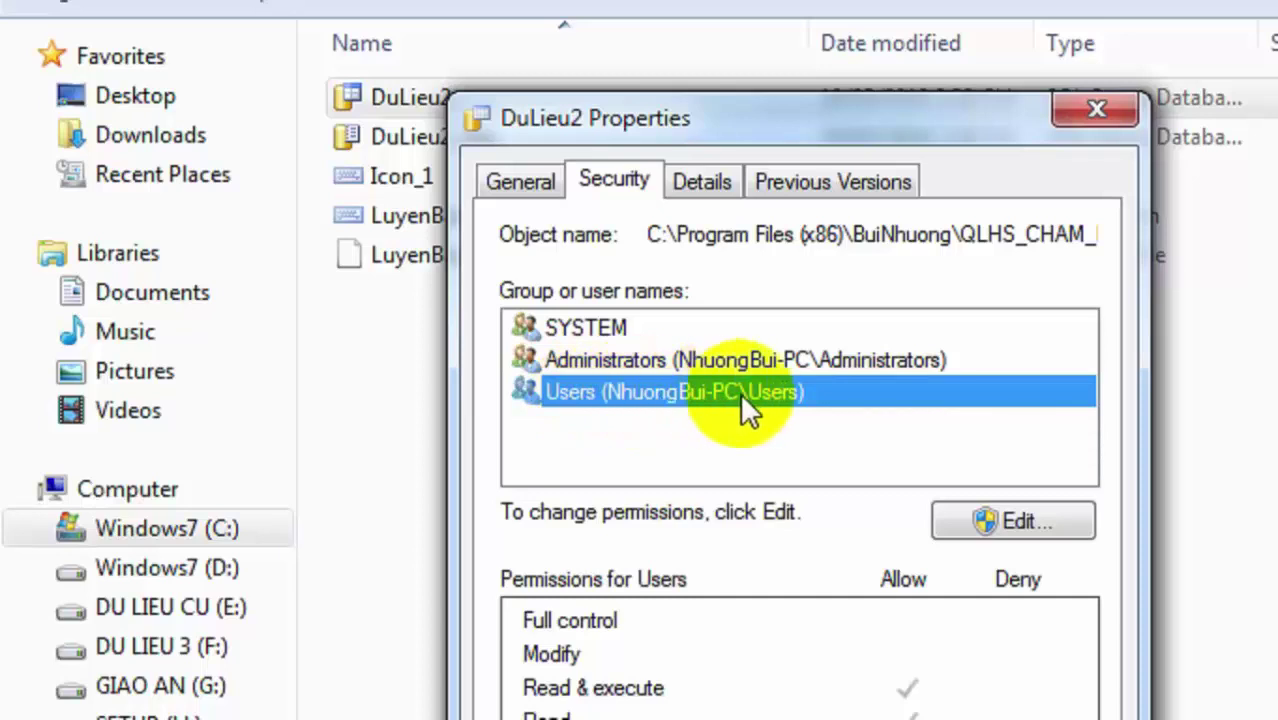
left_click(598, 428)
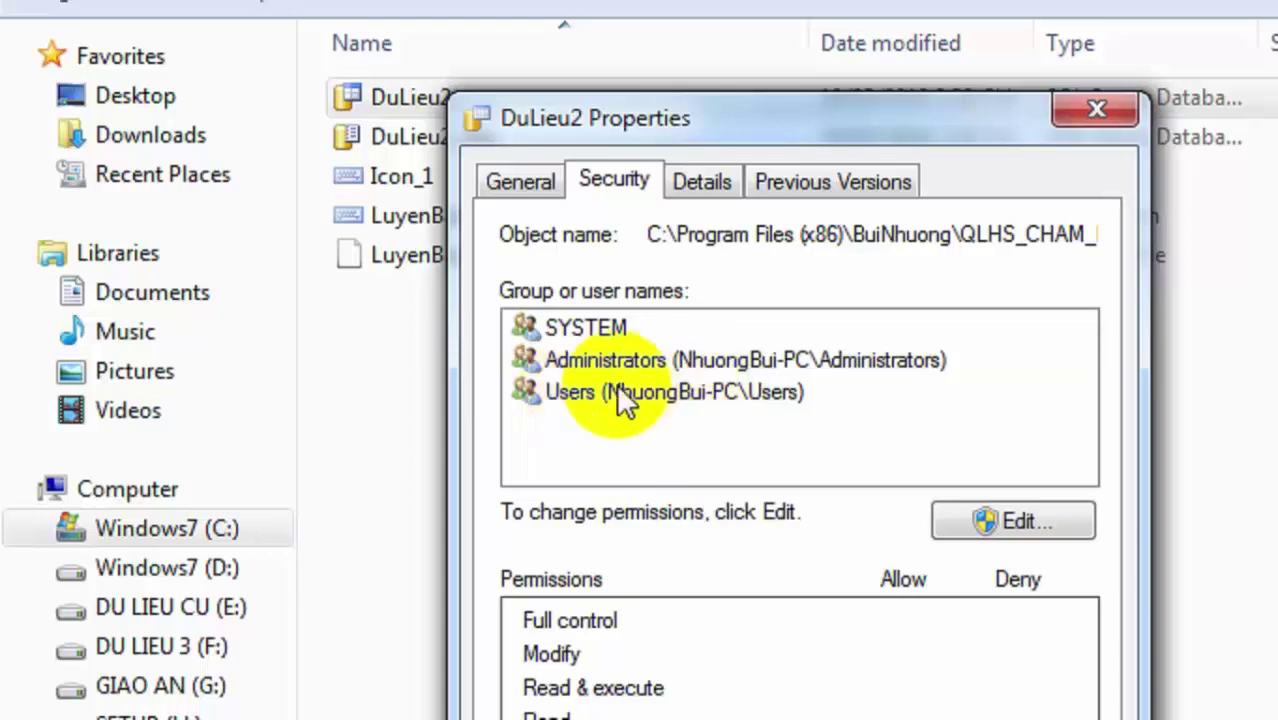
left_click(600, 392)
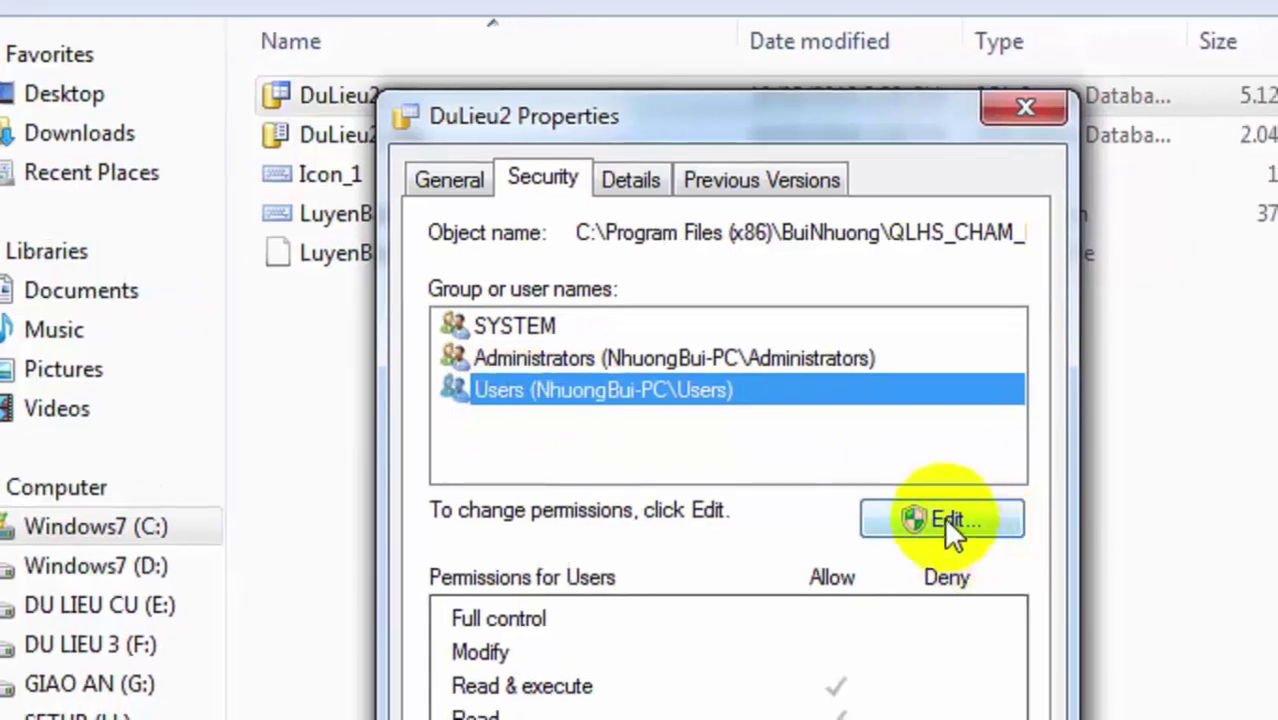
Open DuLieu2's permission editor and select the Users group, cancelling the Add dialog.
left_click(944, 518)
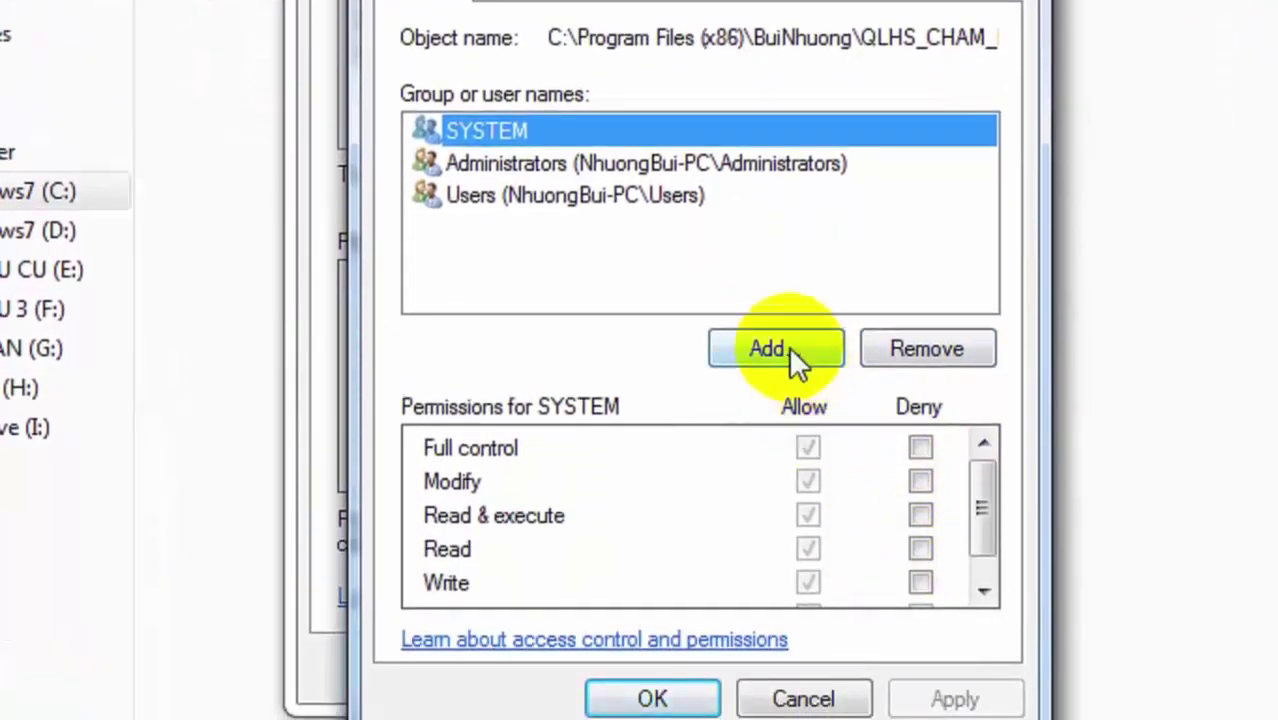
left_click(790, 348)
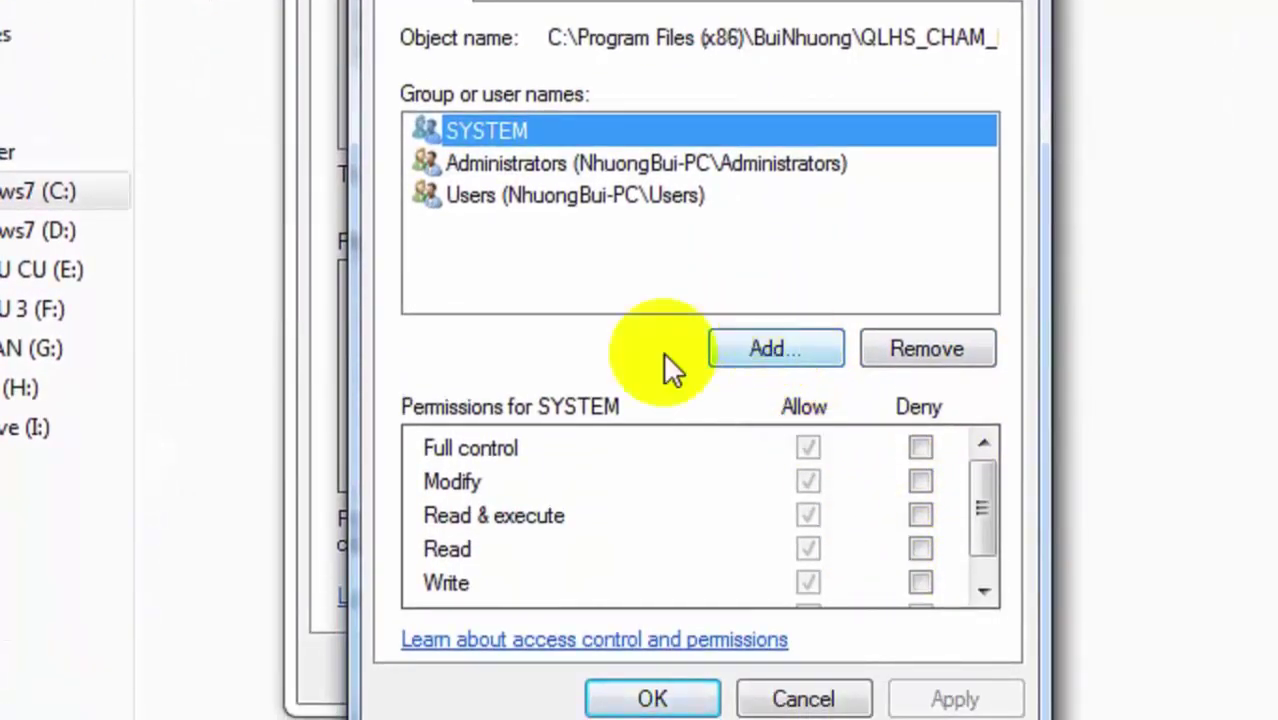
left_click(778, 352)
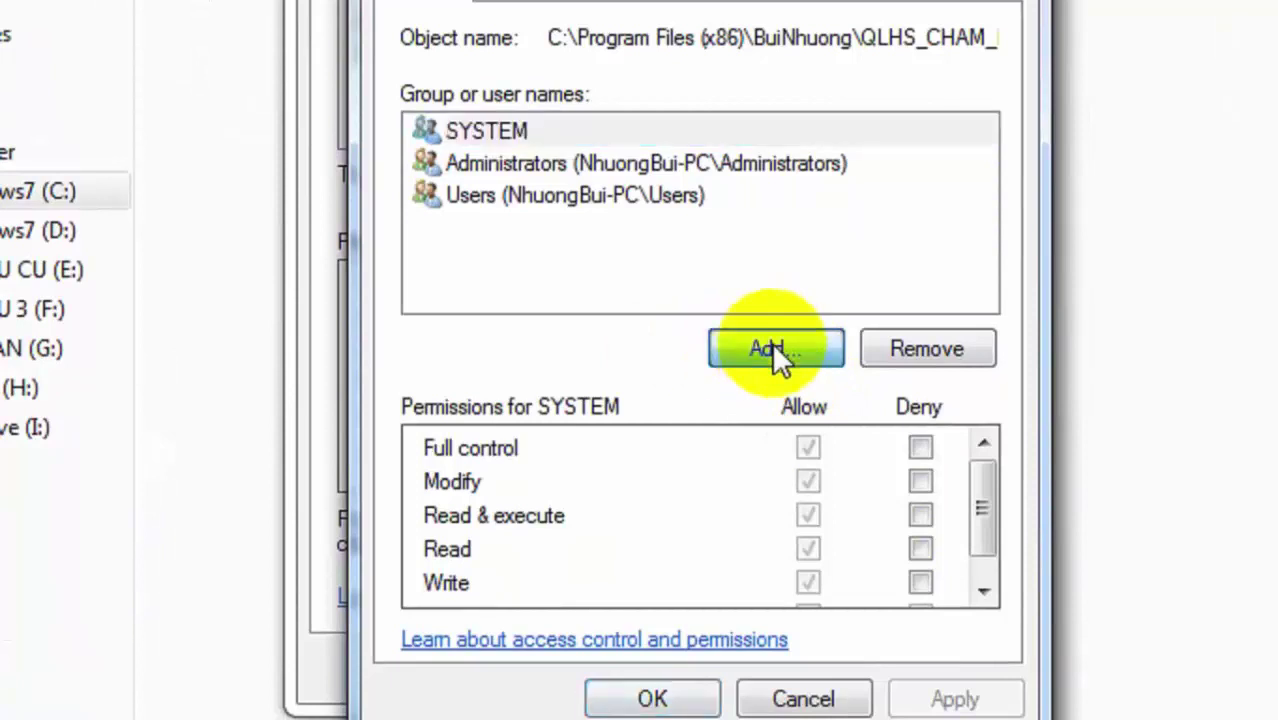
left_click(1025, 386)
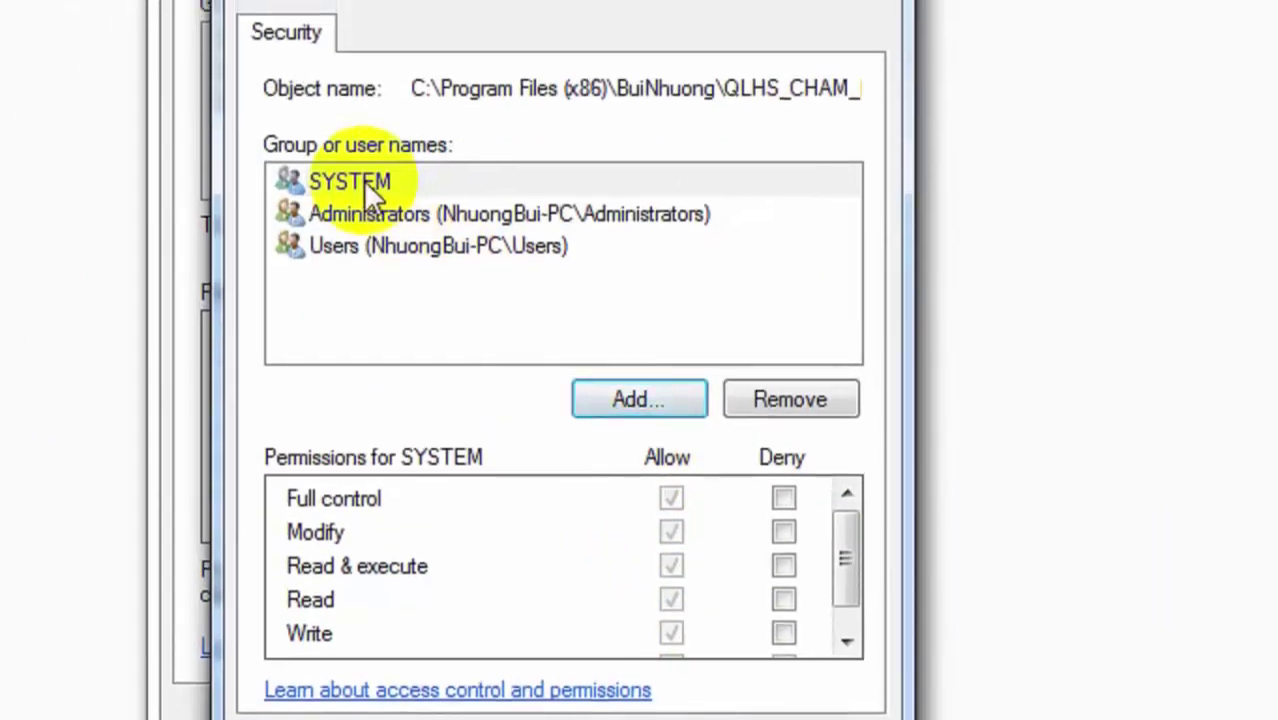
left_click(365, 183)
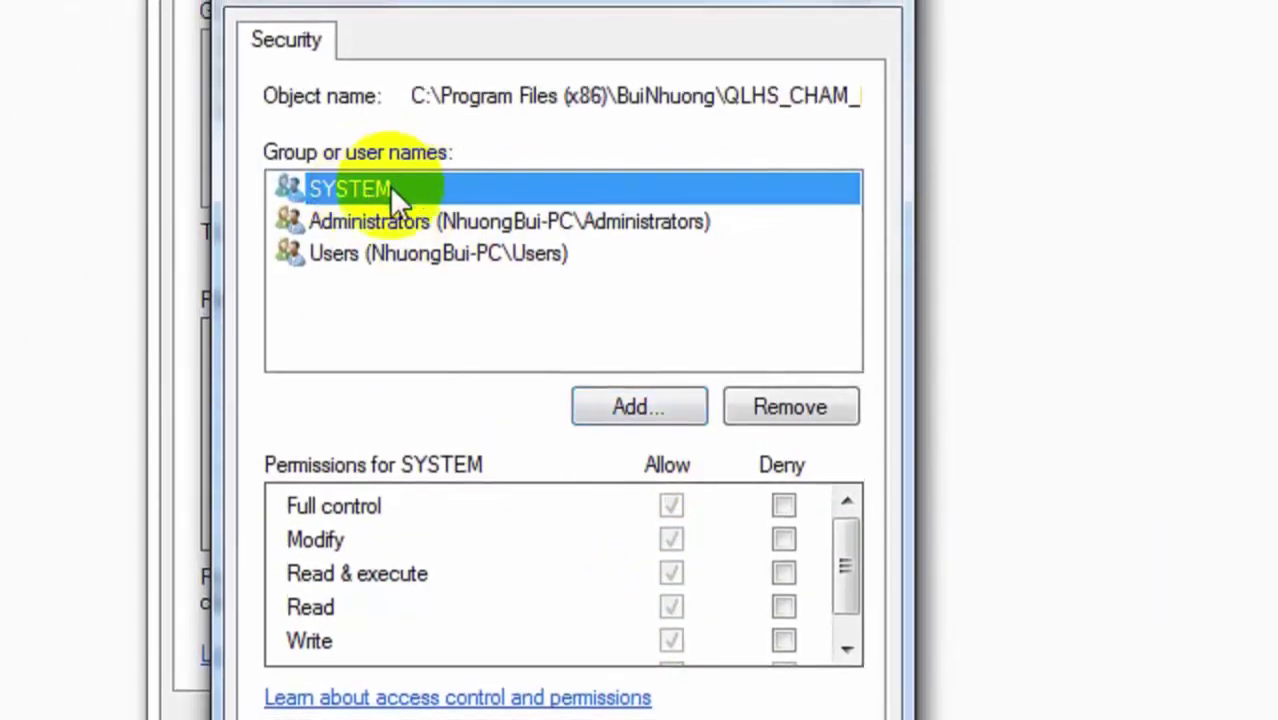
left_click(417, 253)
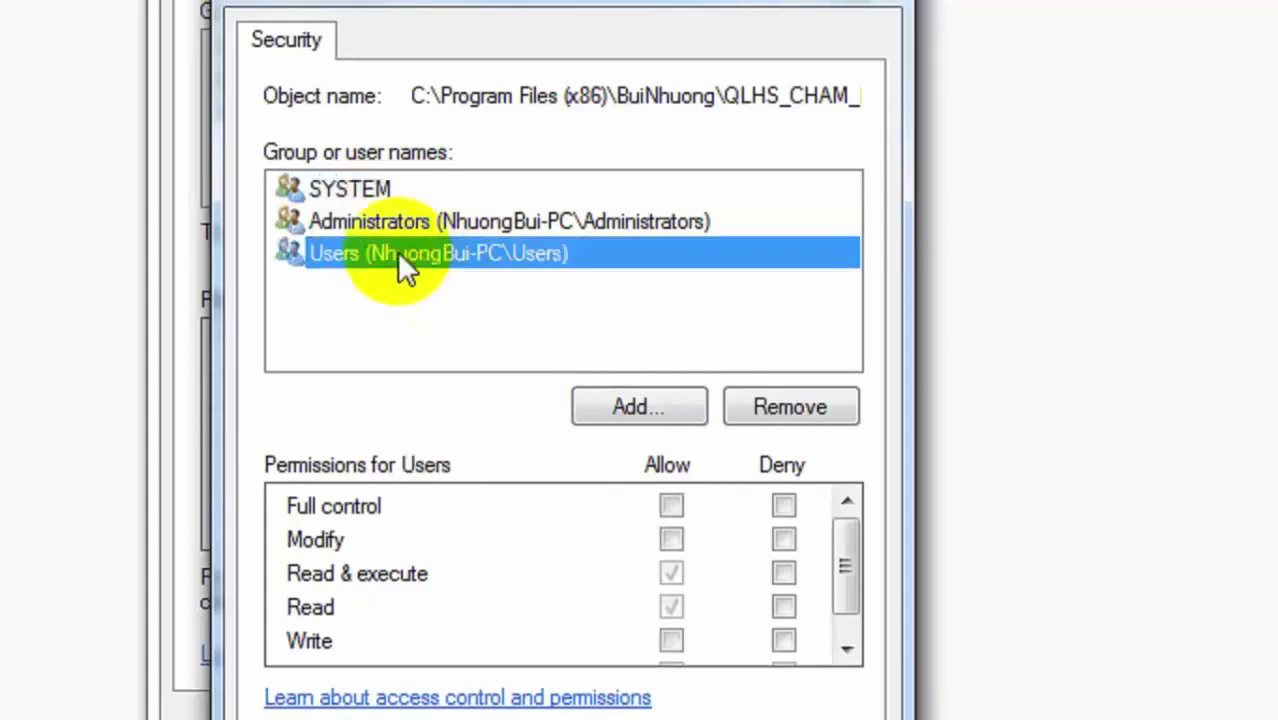
left_click(372, 200)
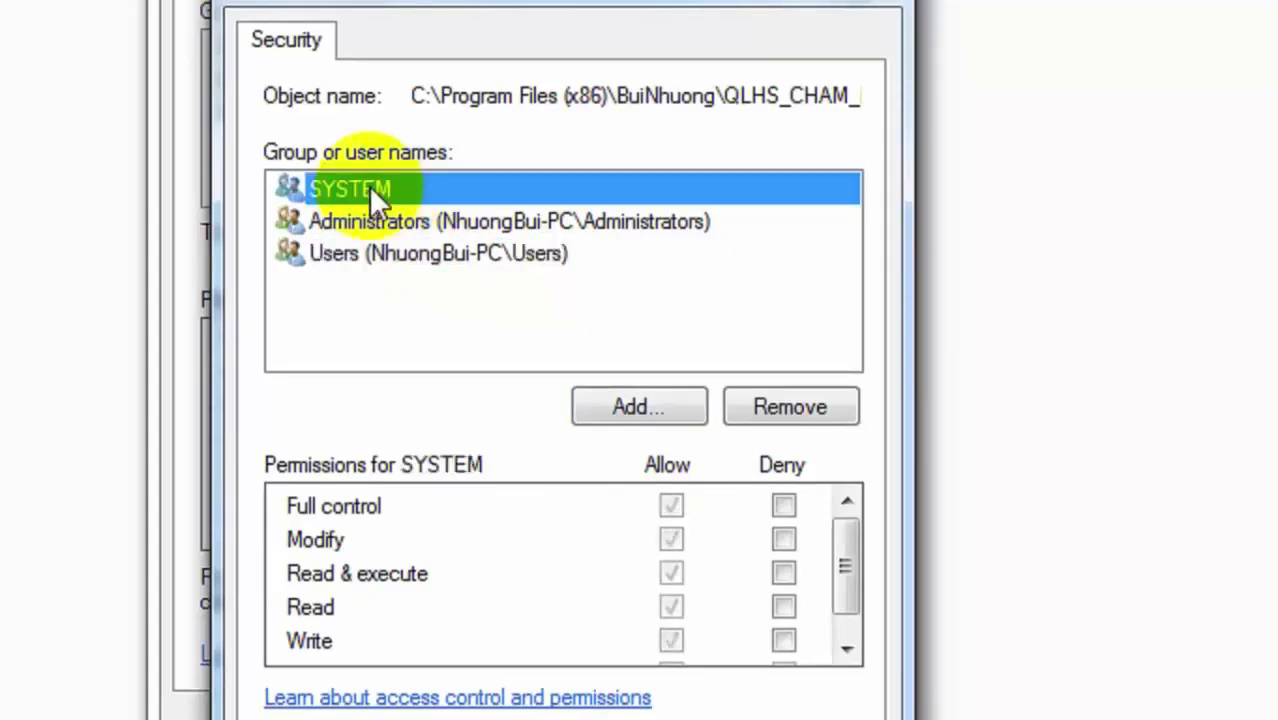
left_click(382, 256)
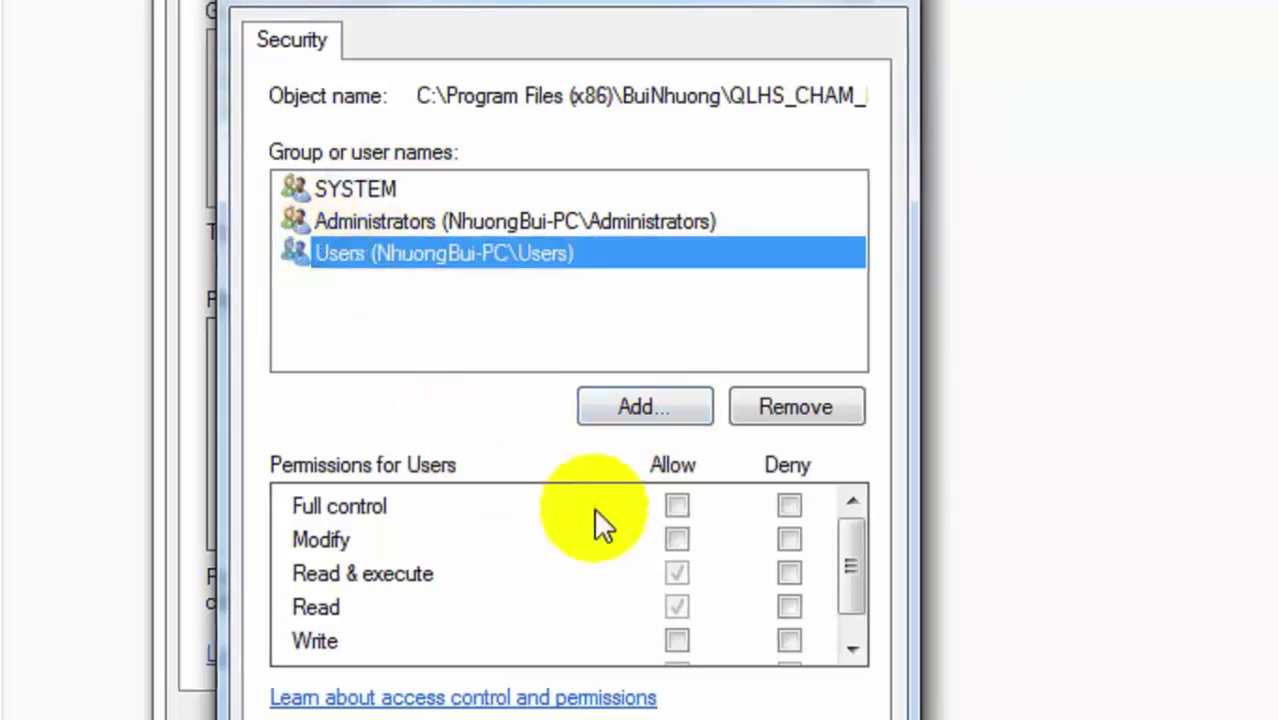
Allow Users Full control of DuLieu2, apply, and close both dialogs with OK.
left_click(677, 506)
left_click(676, 539)
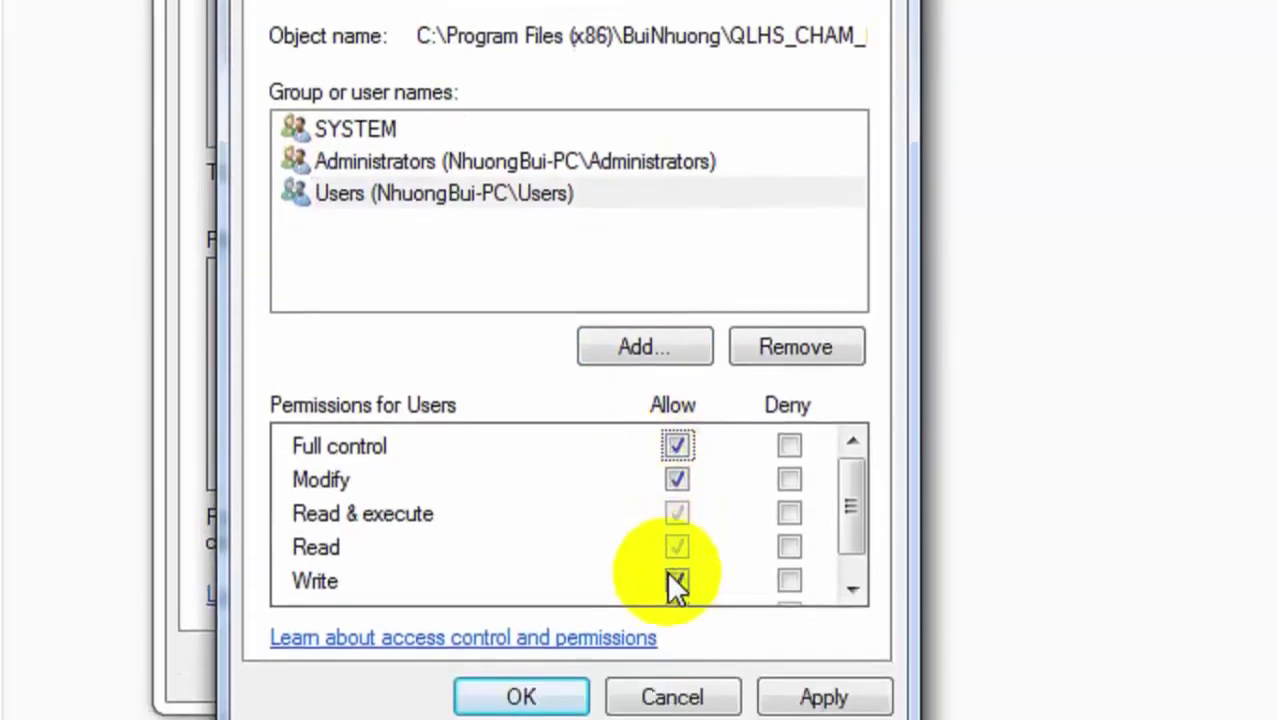
left_click(676, 490)
left_click(676, 403)
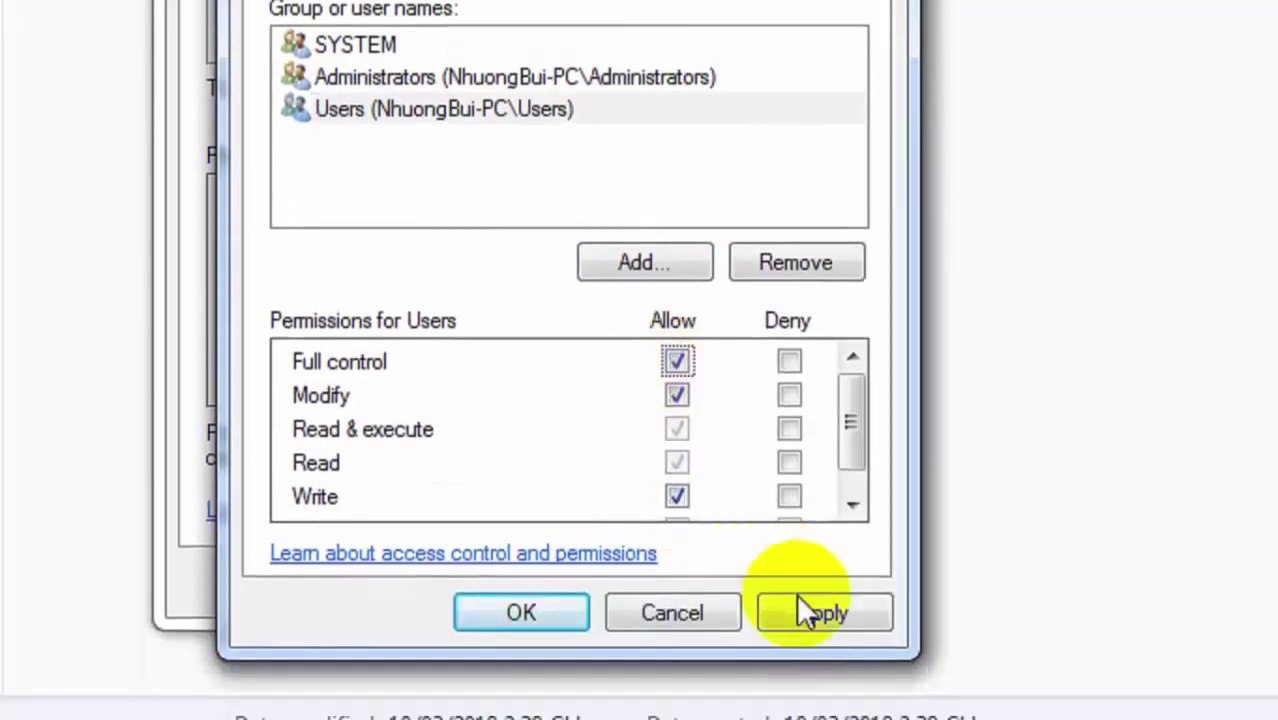
left_click(812, 658)
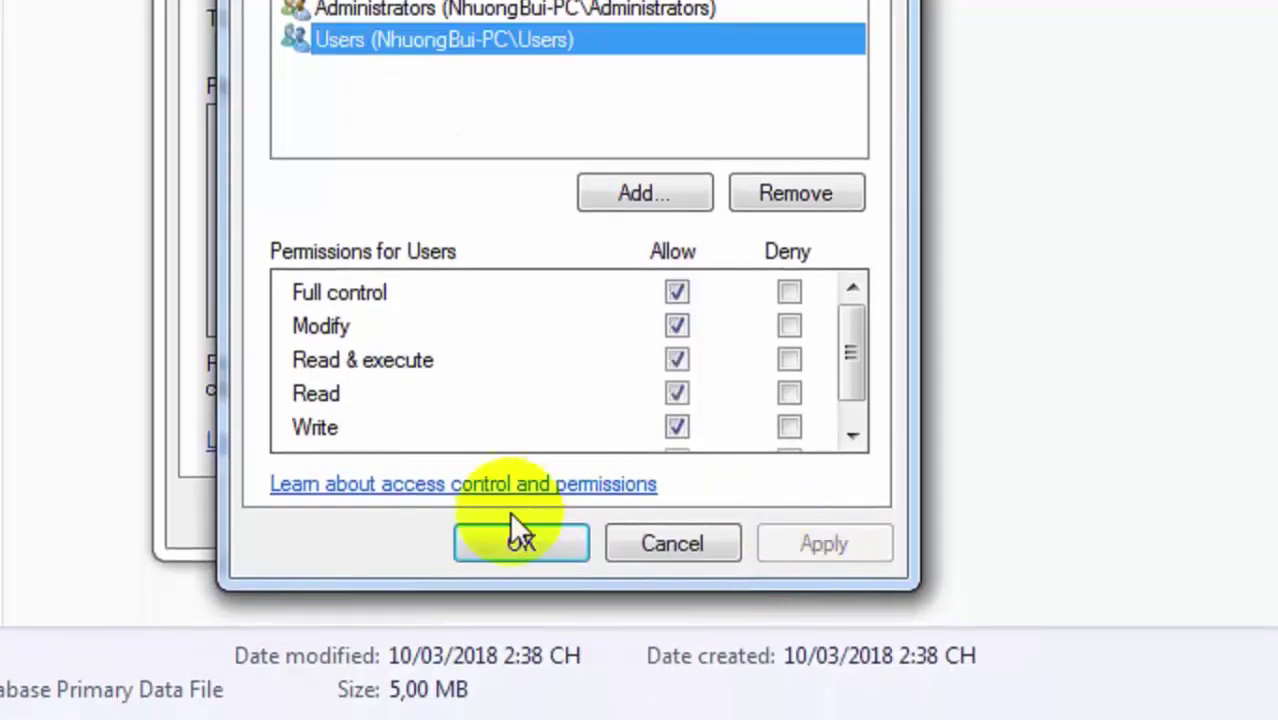
left_click(521, 540)
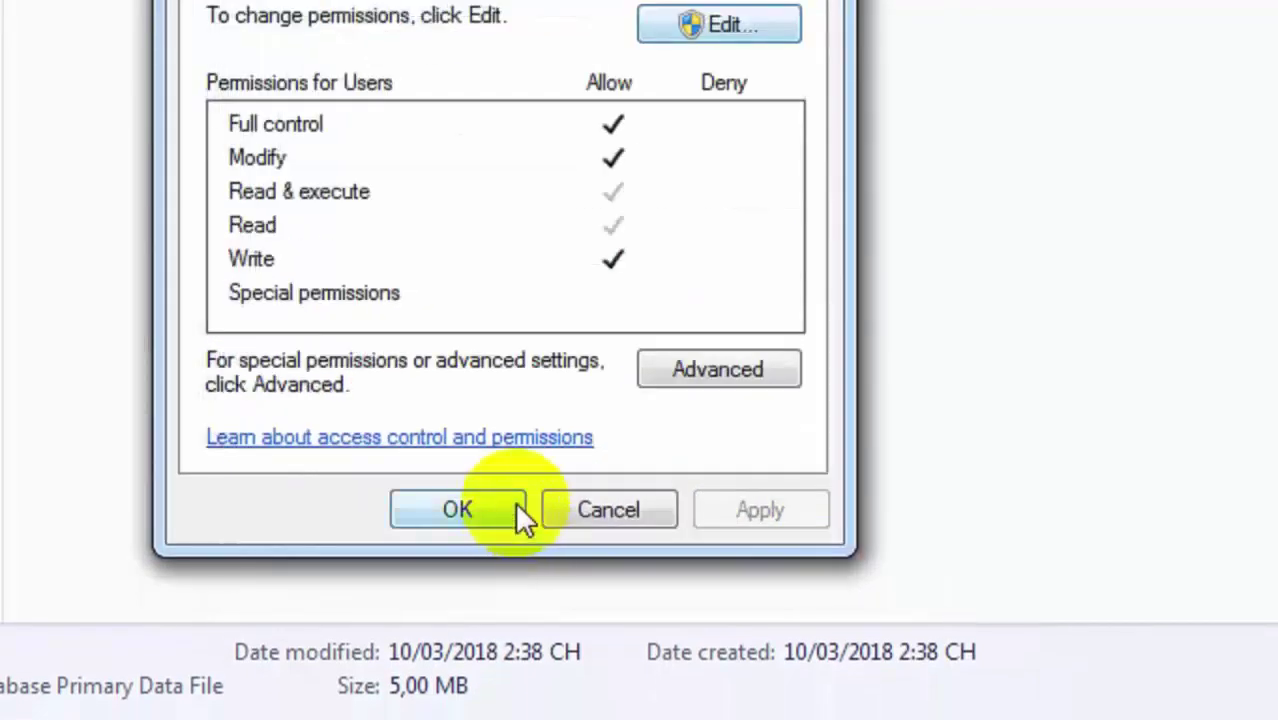
left_click(458, 512)
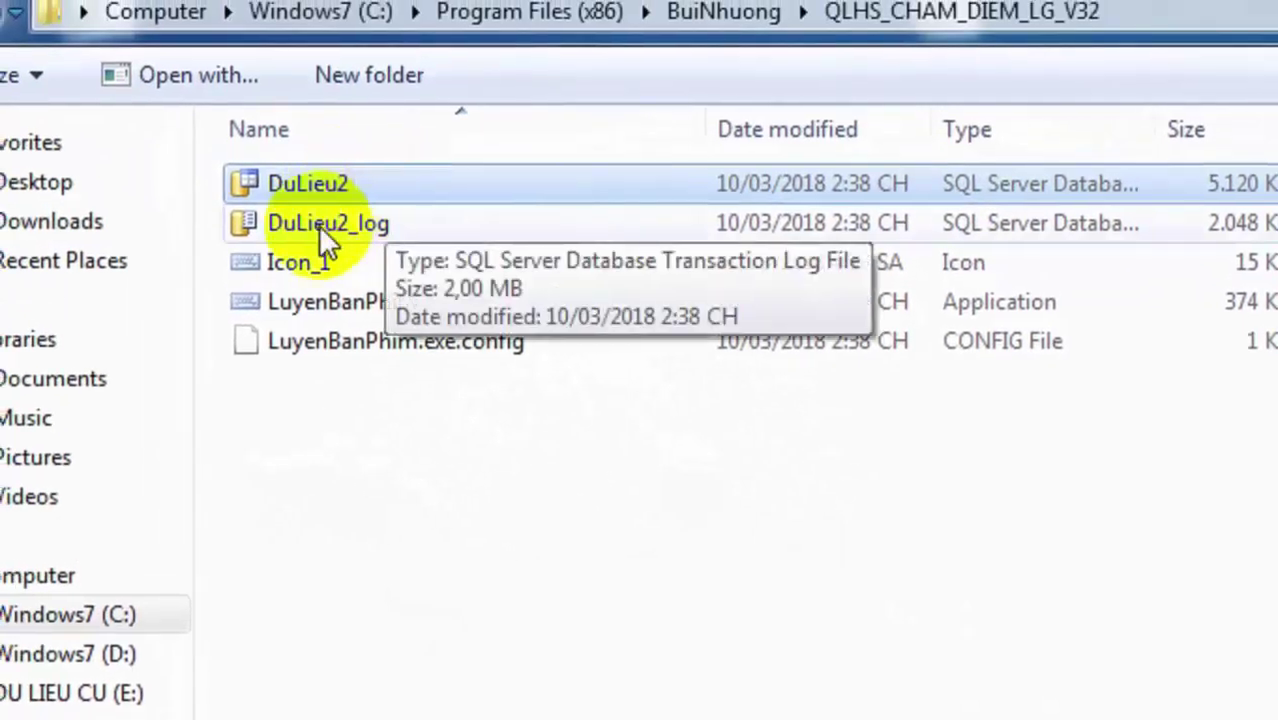
Open DuLieu2_log's Properties on the Security tab showing the Users group's permissions.
left_click(319, 225)
right_click(319, 225)
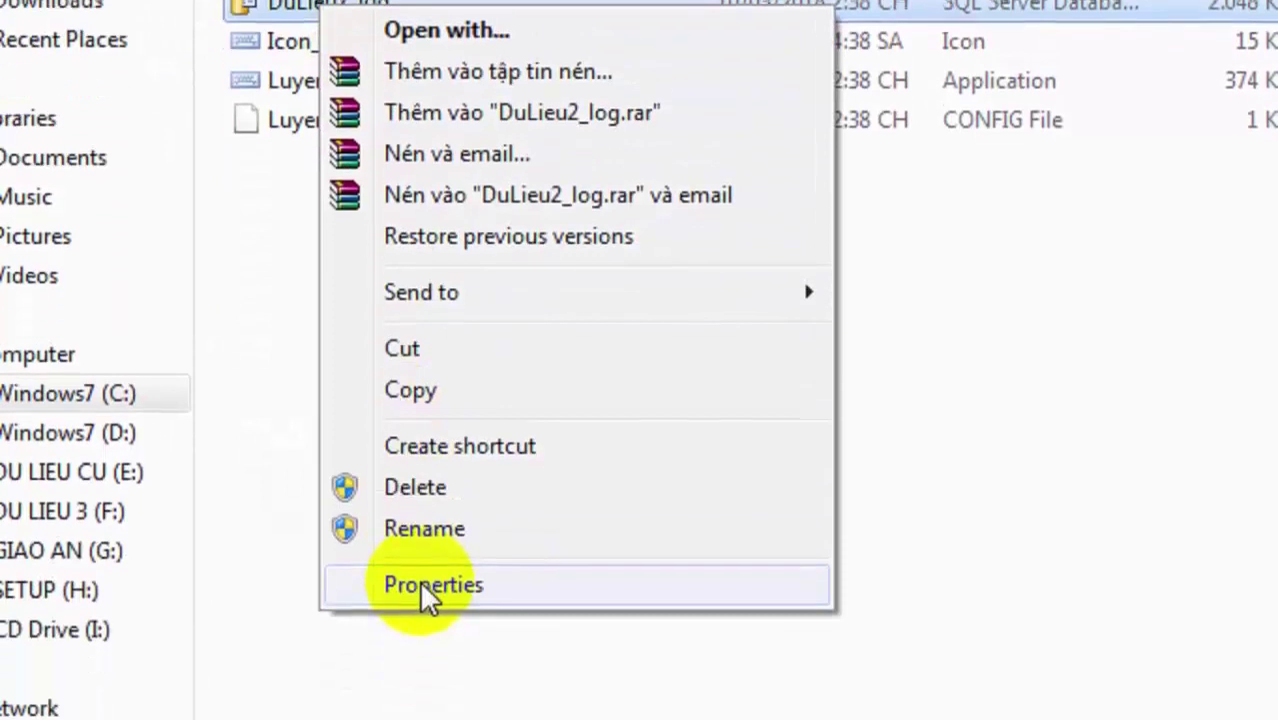
left_click(430, 684)
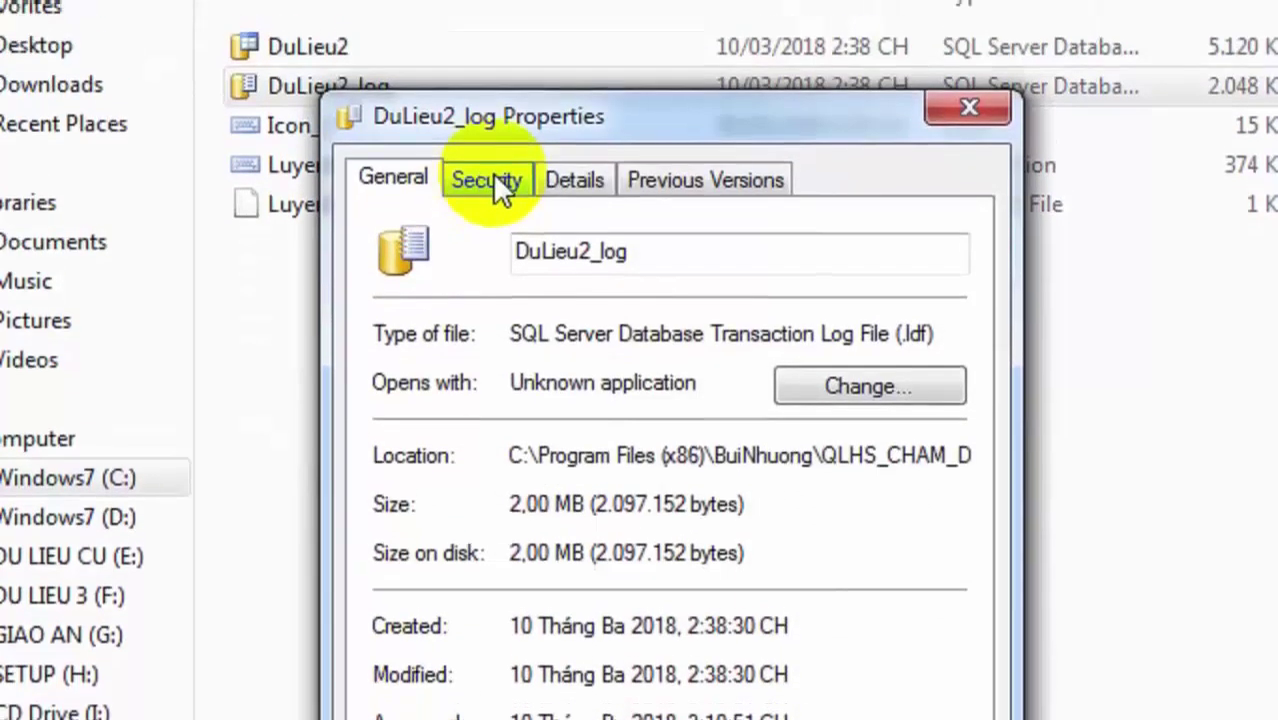
left_click(493, 180)
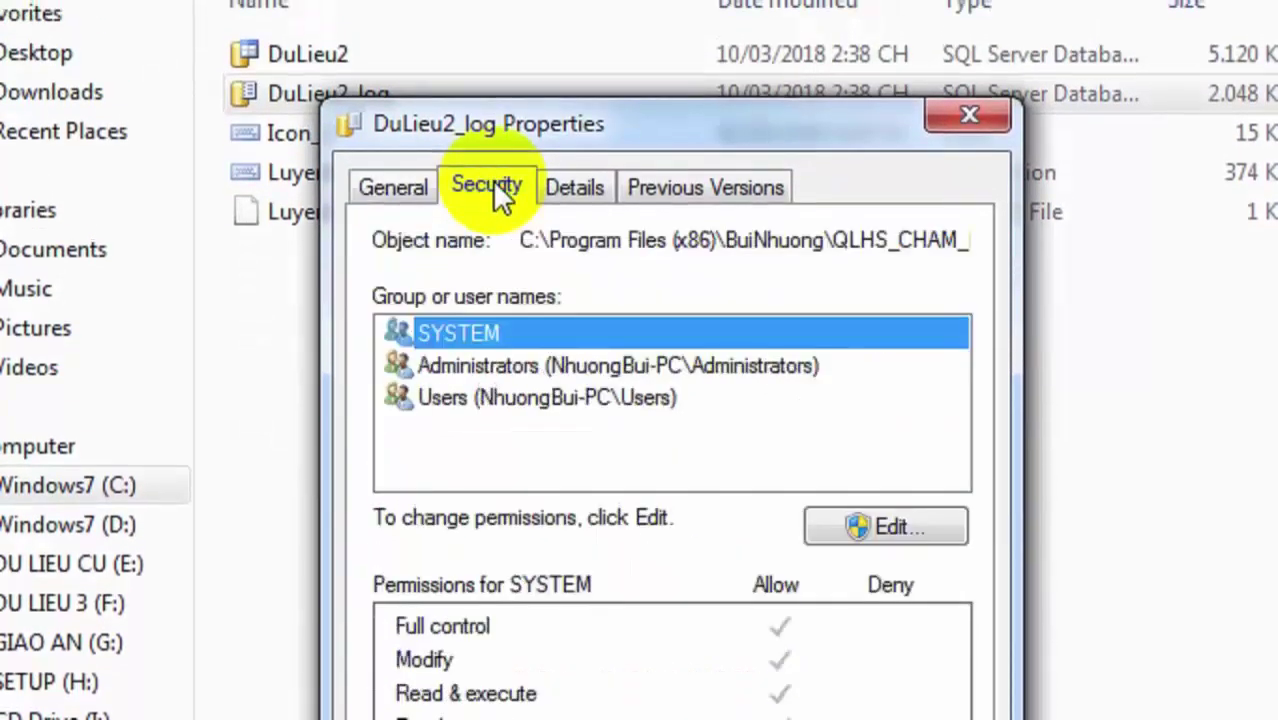
left_click(479, 403)
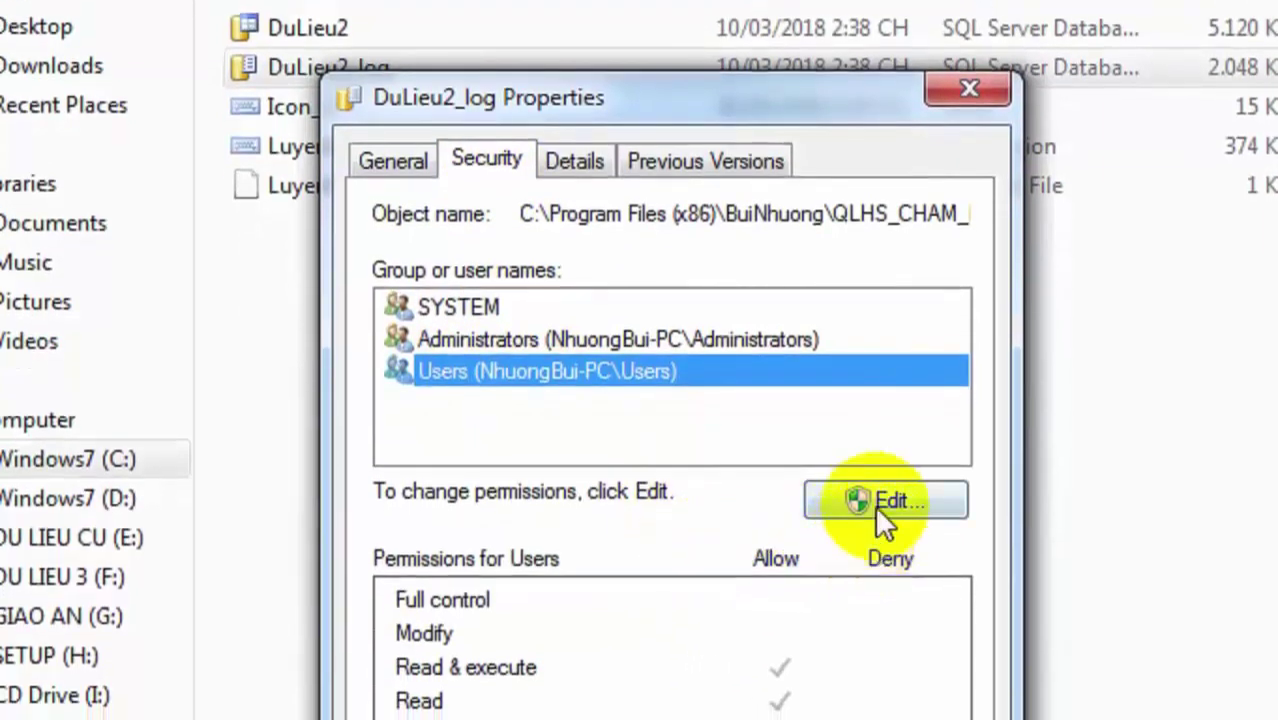
Grant Users Full control of DuLieu2_log, apply, and close both dialogs.
left_click(875, 502)
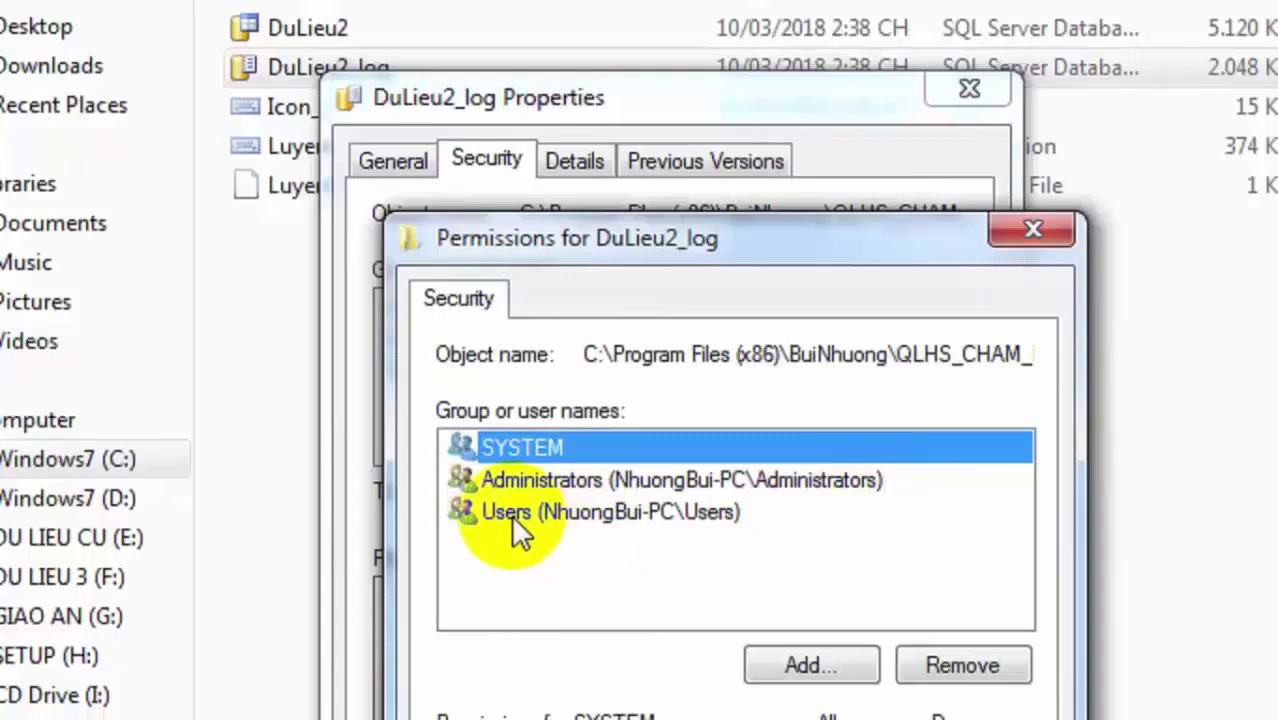
left_click(525, 512)
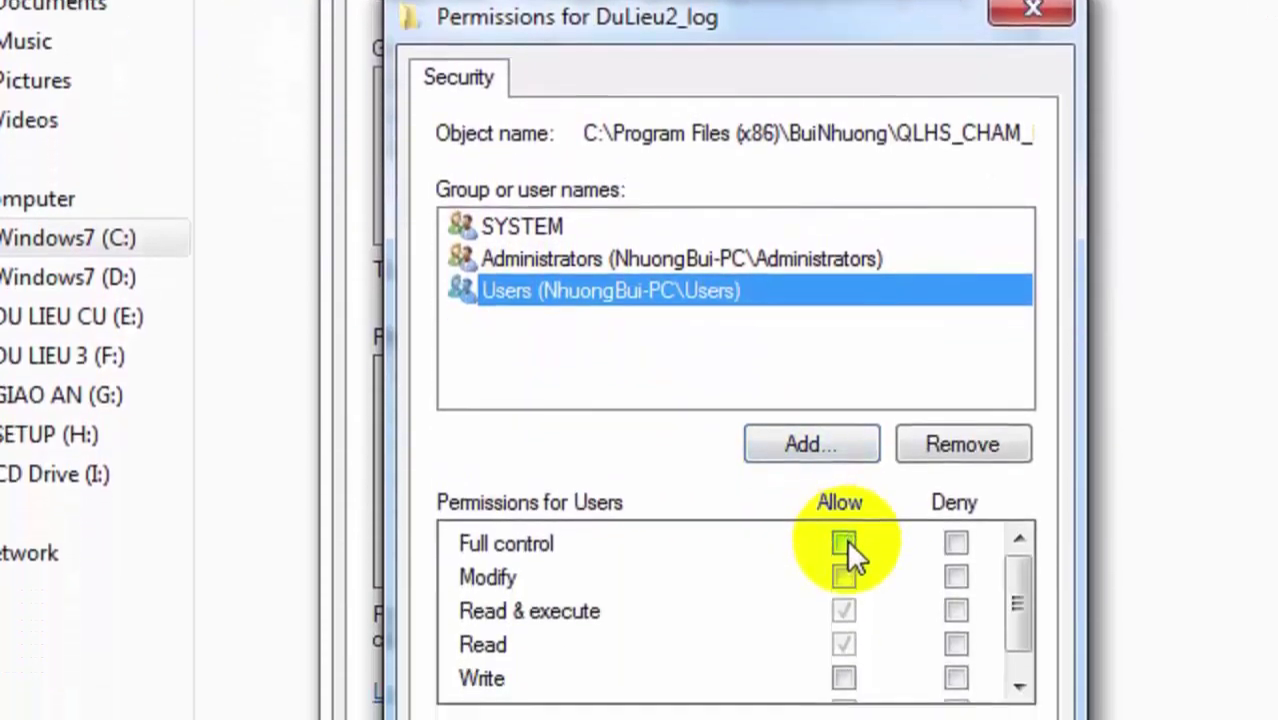
left_click(843, 543)
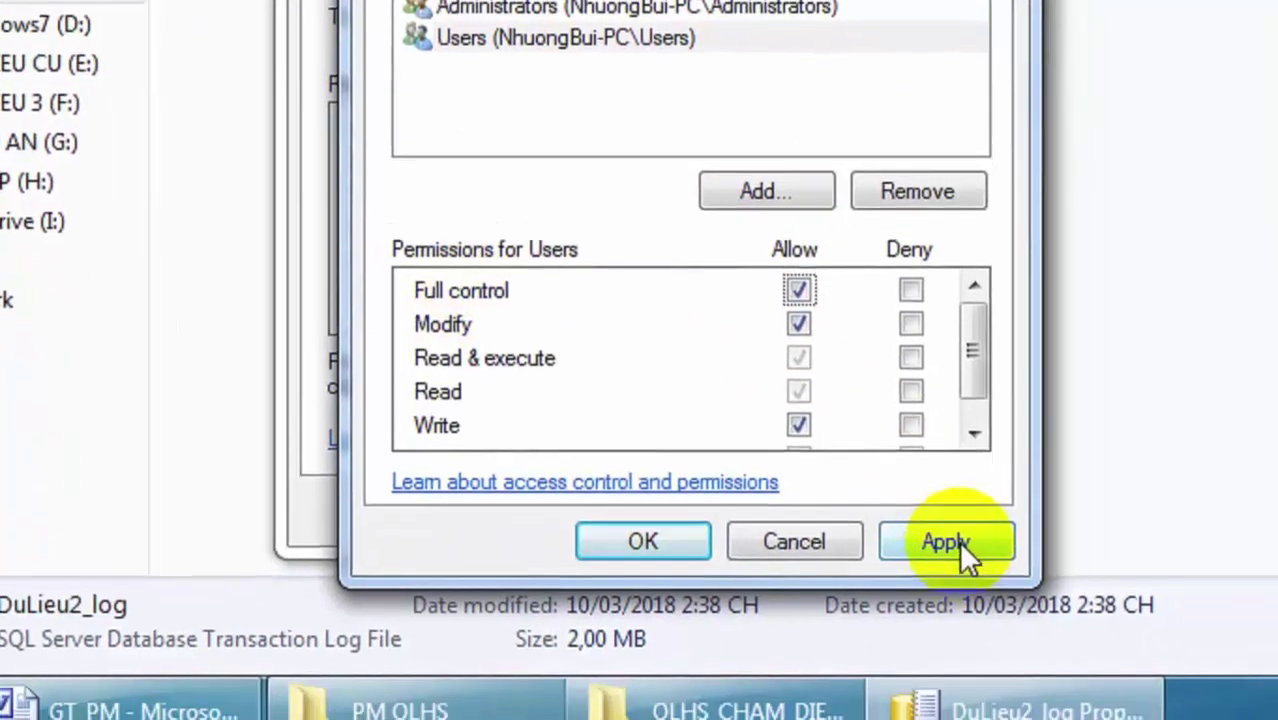
left_click(978, 588)
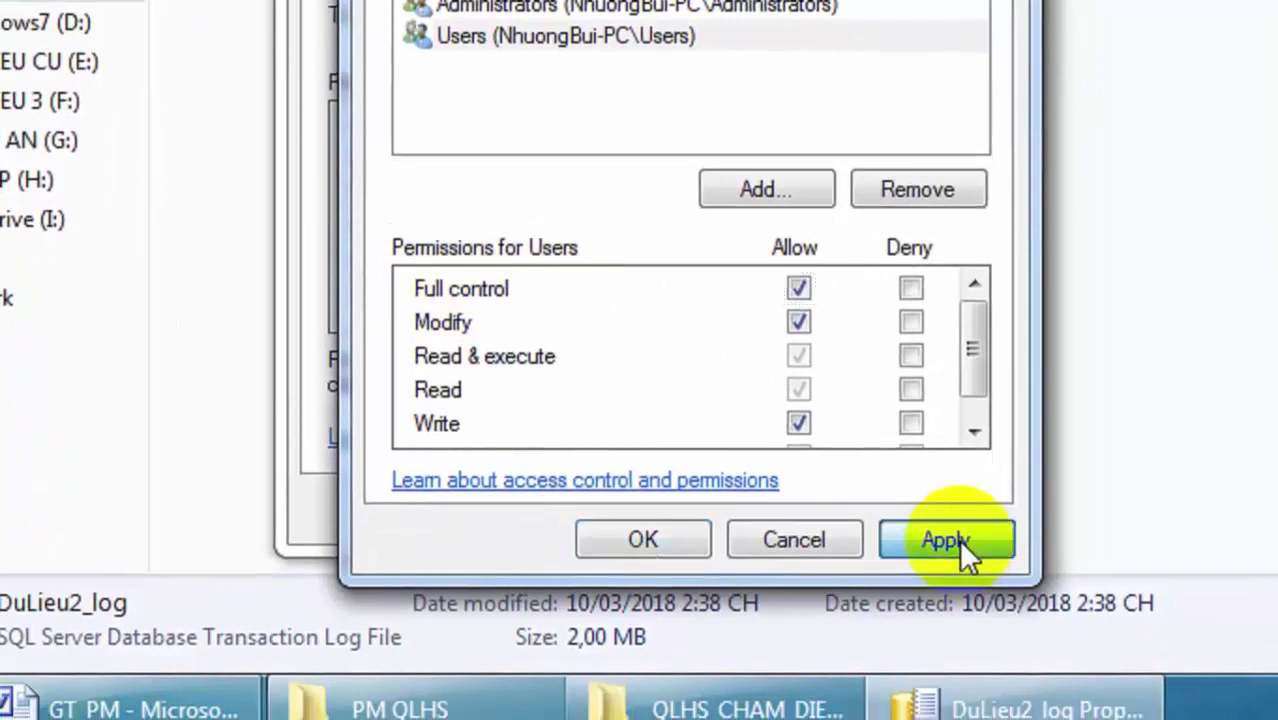
left_click(644, 532)
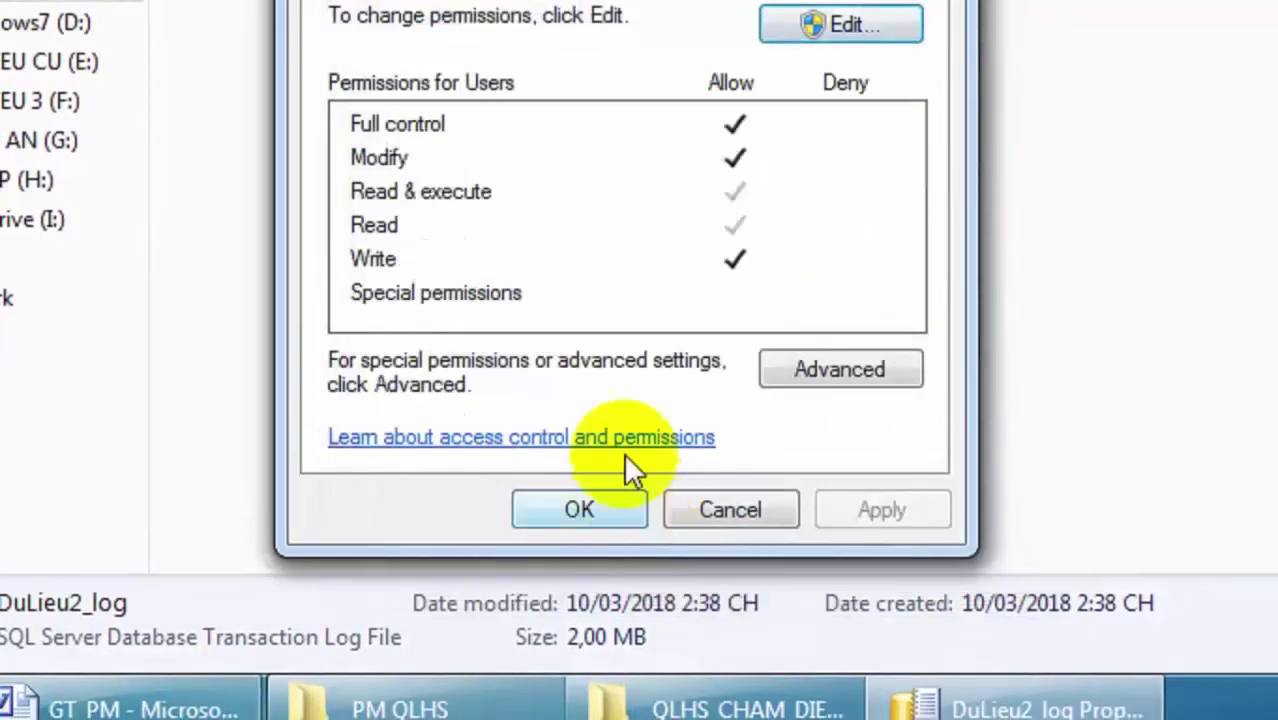
left_click(588, 510)
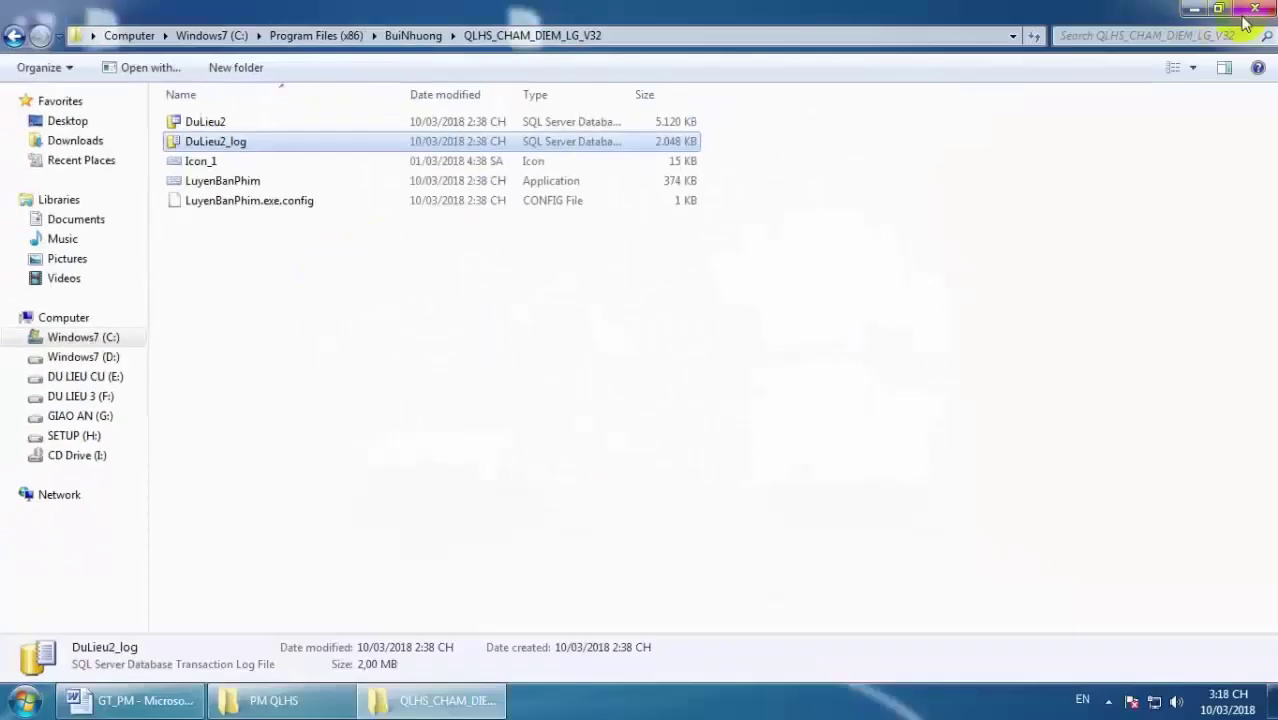
Close the program folder, relaunch Luyện bàn phím and open Quản lí HS và điểm.
left_click(1247, 12)
left_click(105, 138)
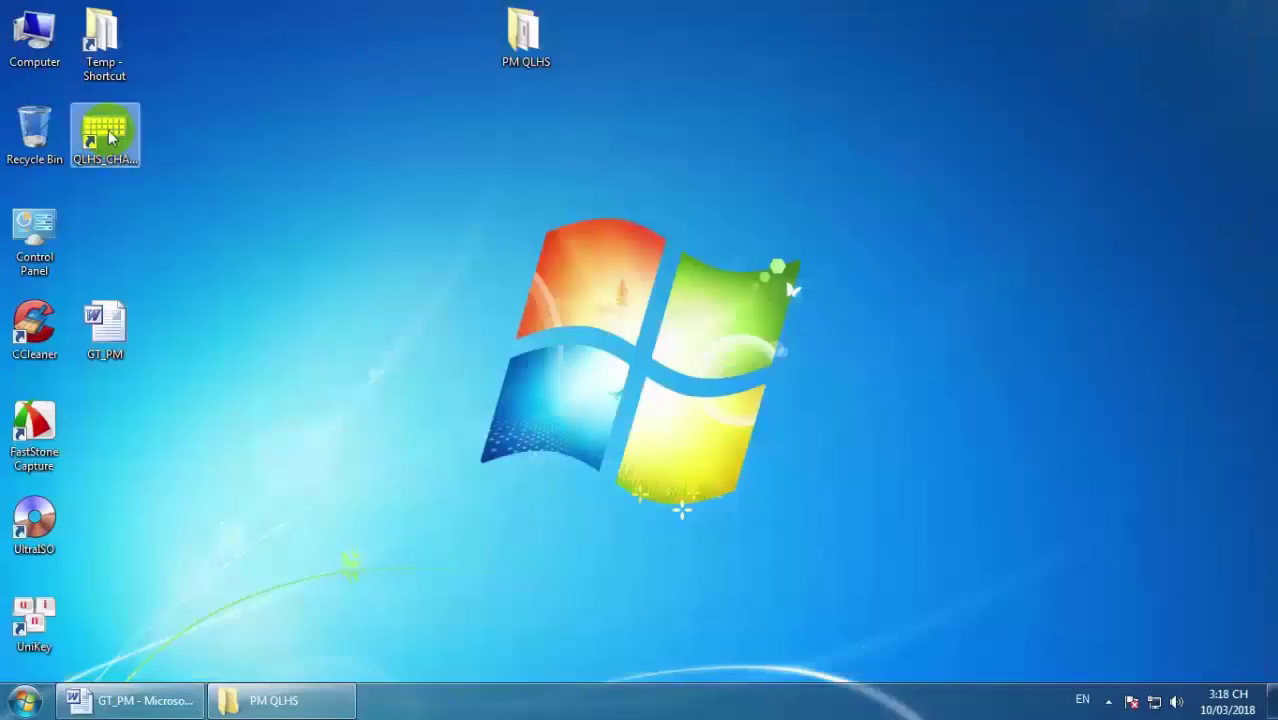
double_click(108, 136)
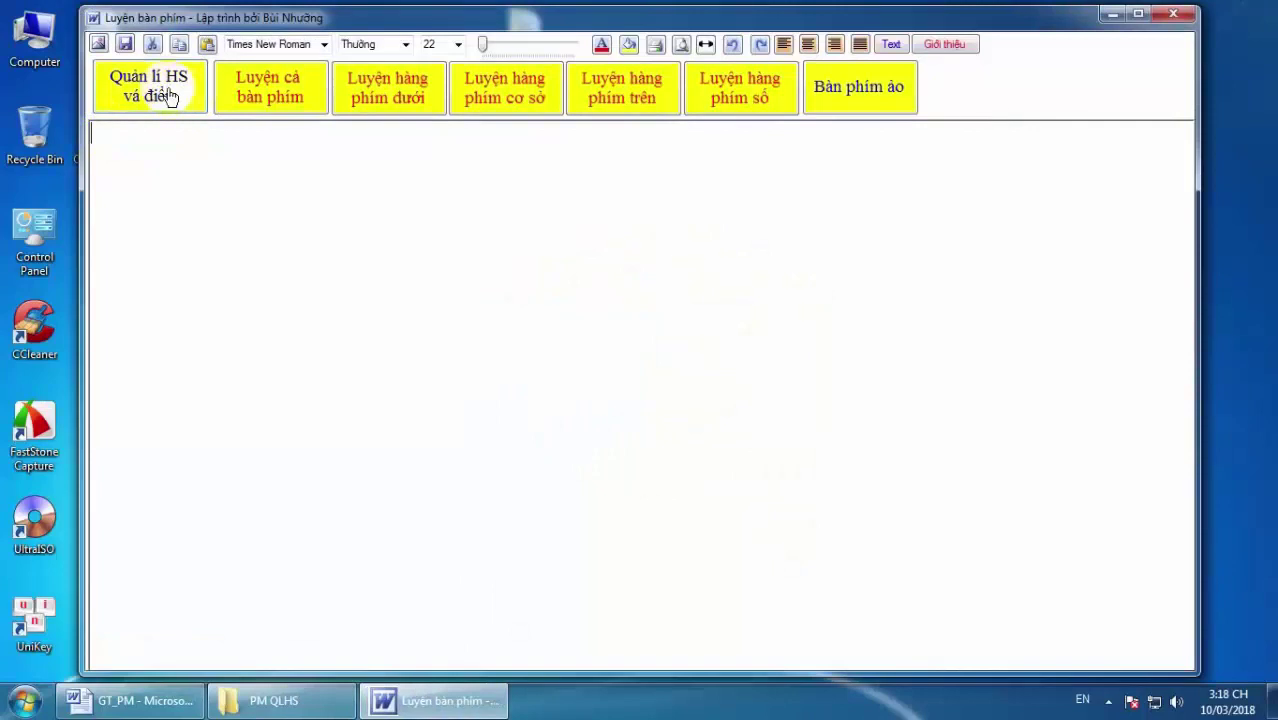
left_click(168, 95)
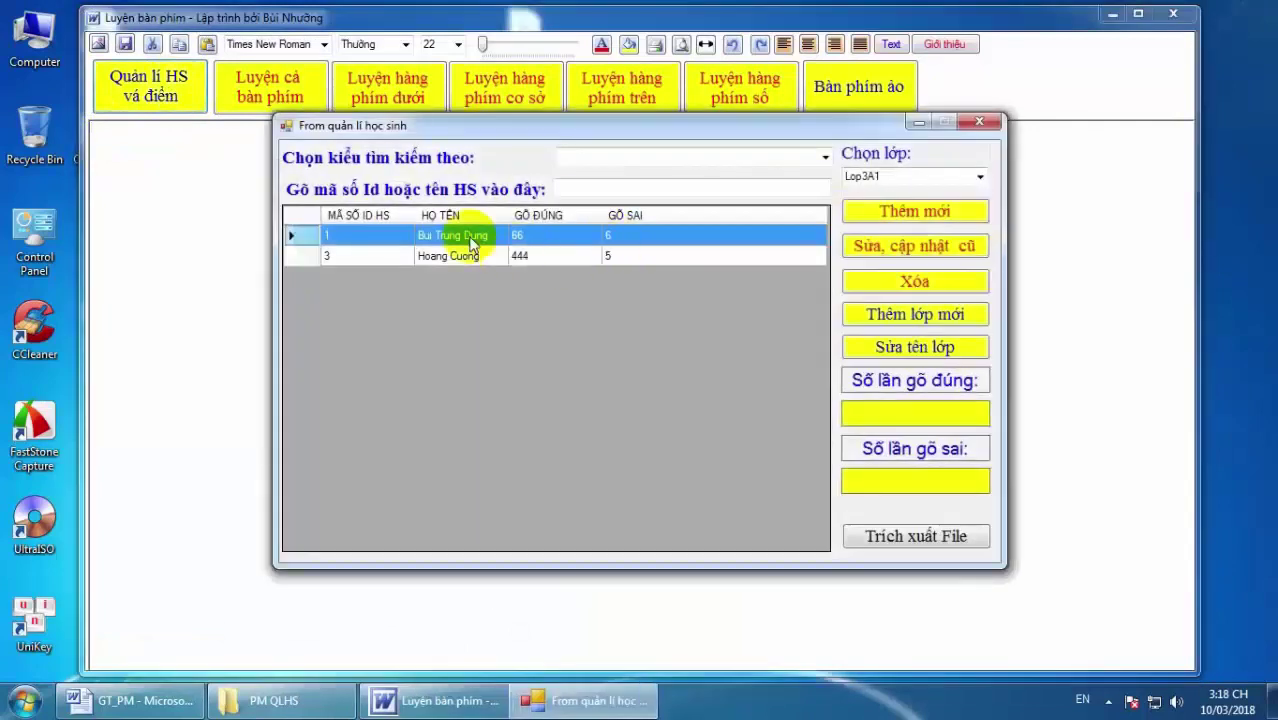
Rename student ID 1 in Lop3A1 with 6 wrong keystrokes and save the record.
left_click(886, 256)
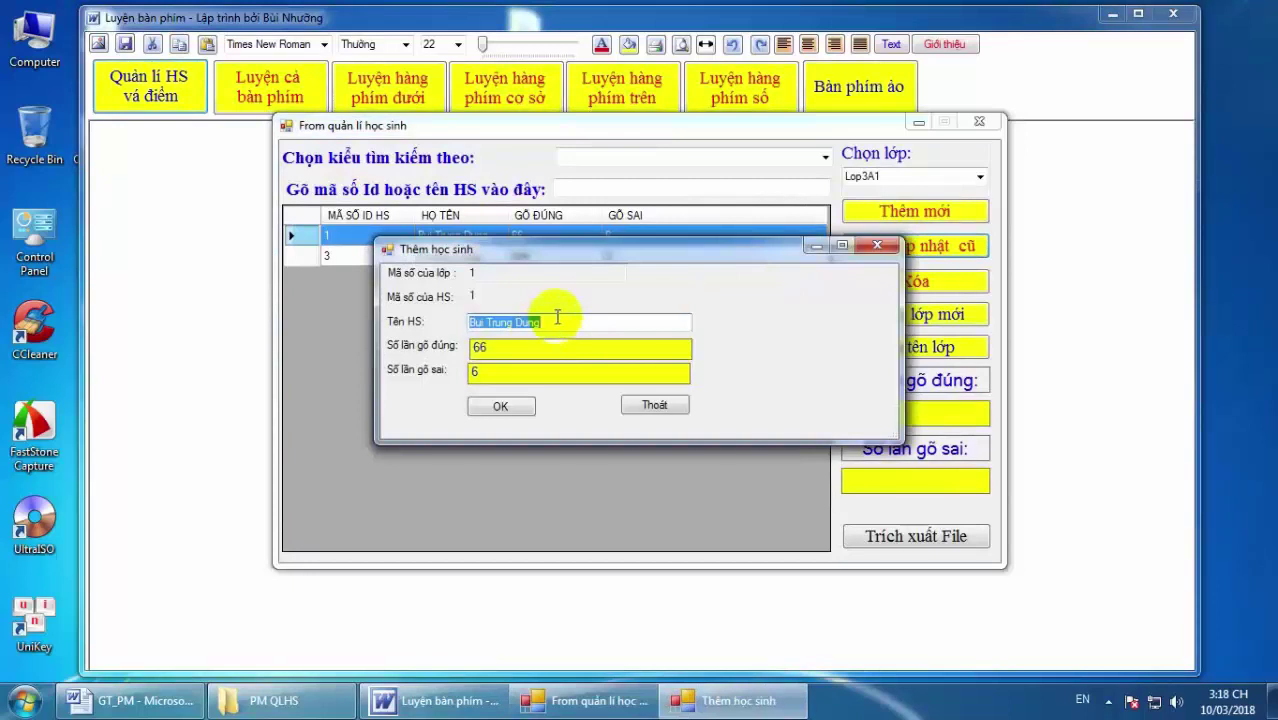
key("BackSpace")
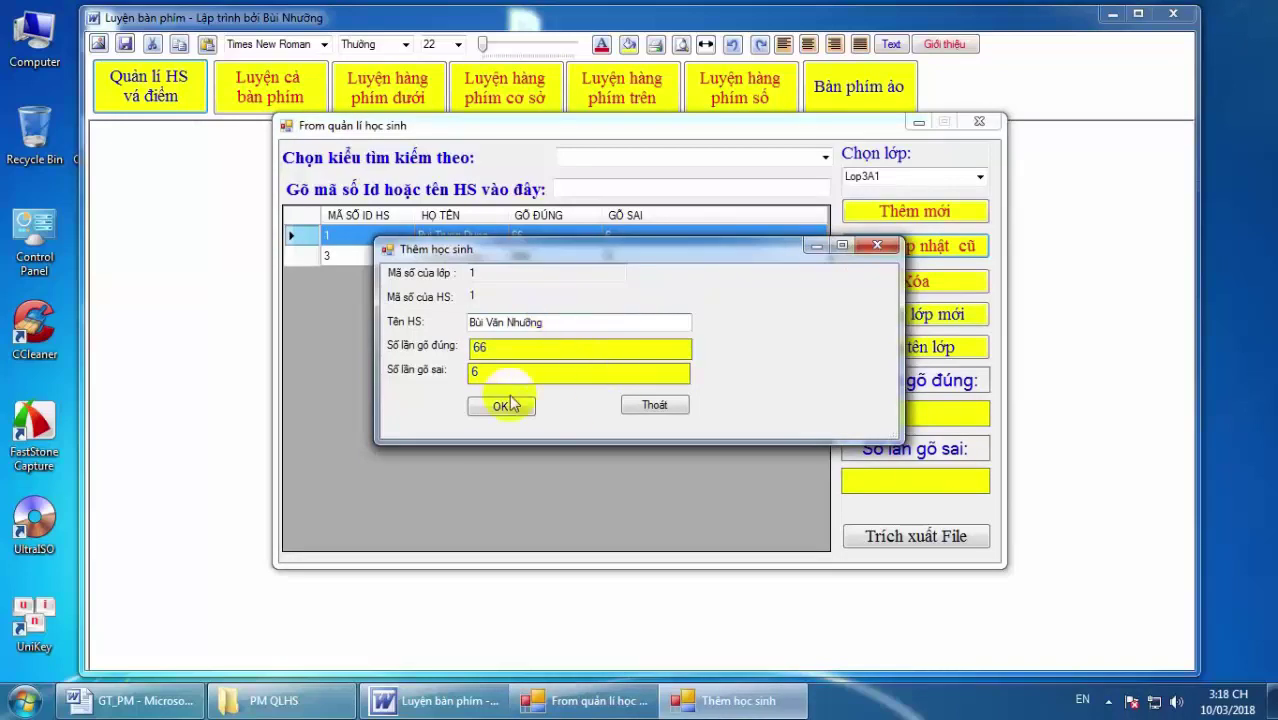
left_click(474, 375)
type("6")
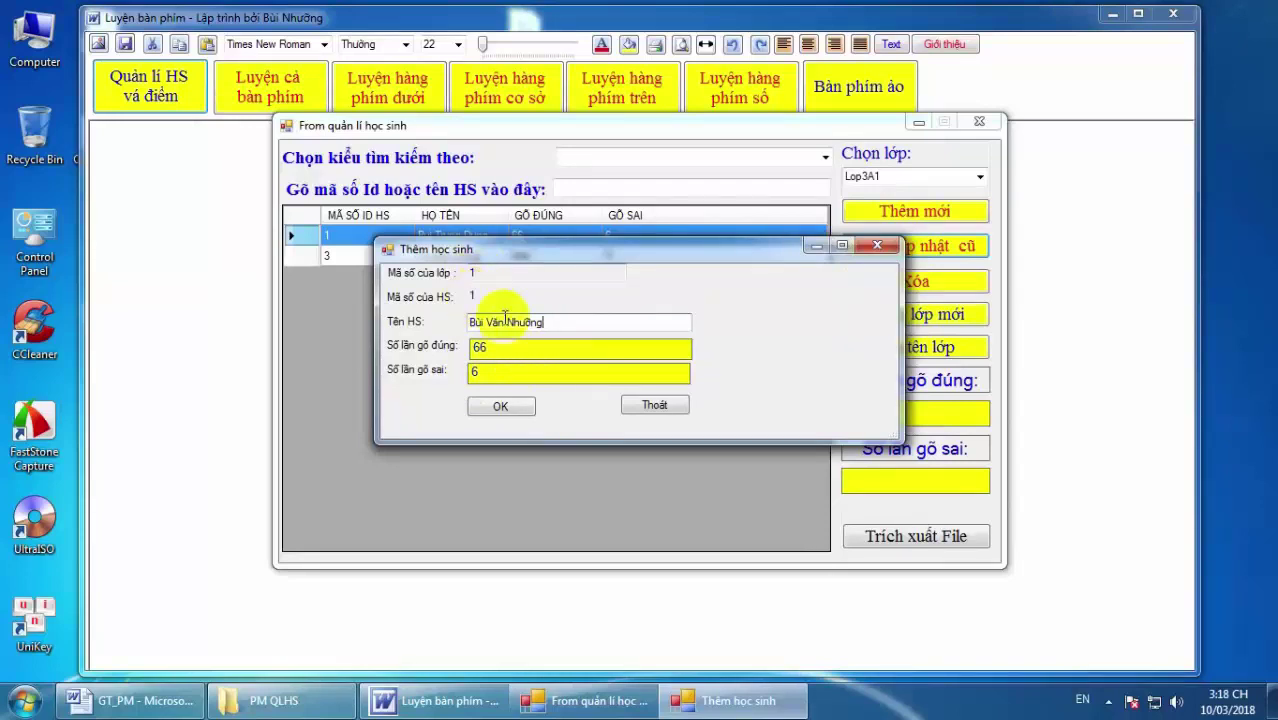
left_click(501, 407)
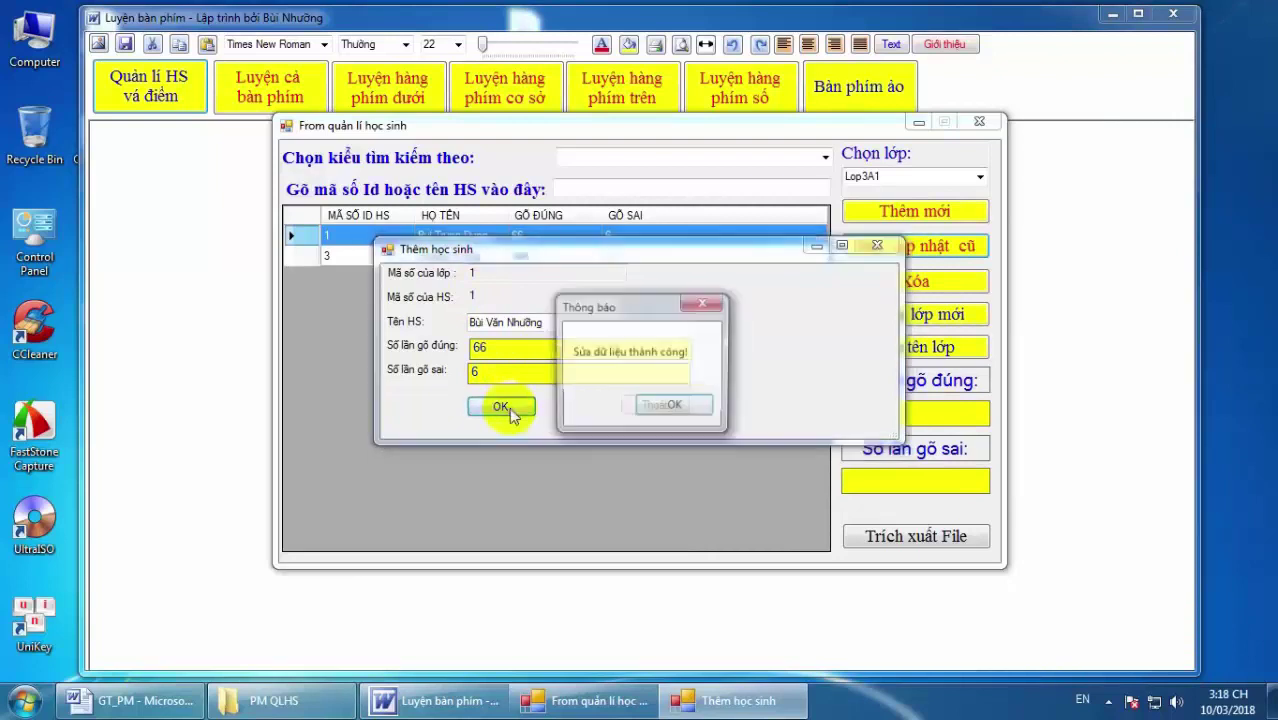
left_click(670, 408)
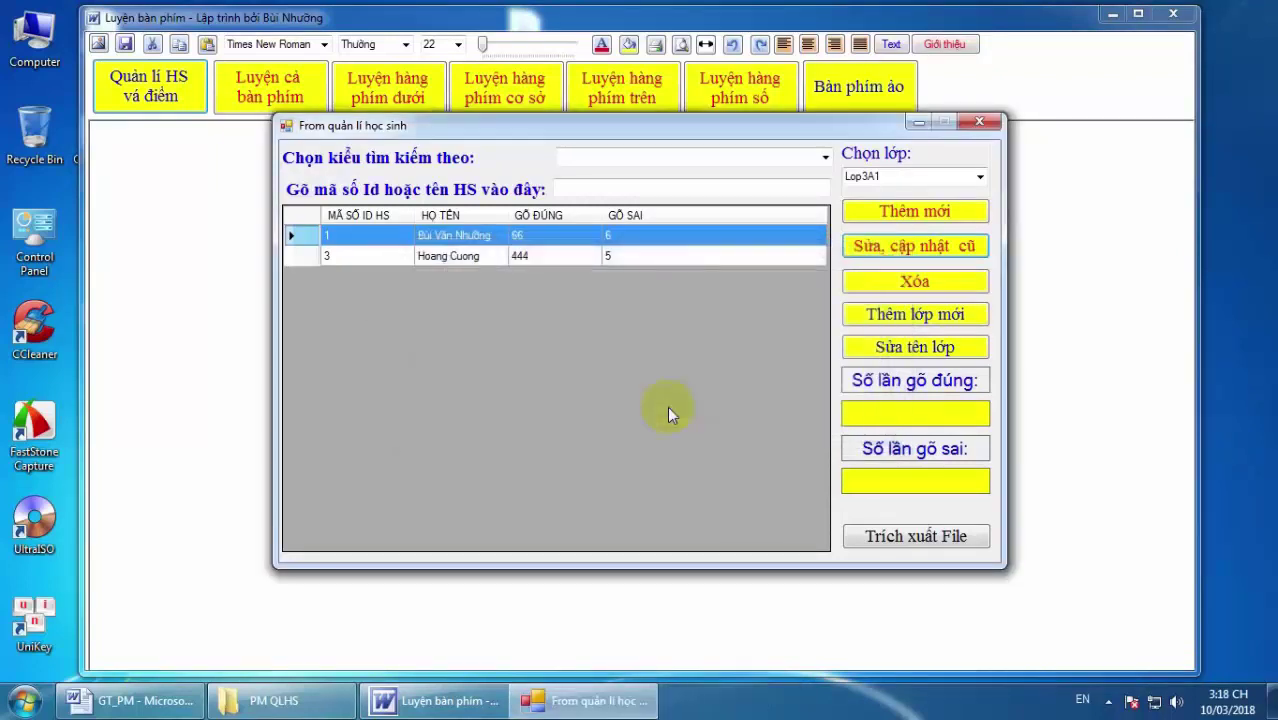
Give student ID 3 a new name, keeping 444 correct and 5 wrong keystrokes, and save.
left_click(471, 257)
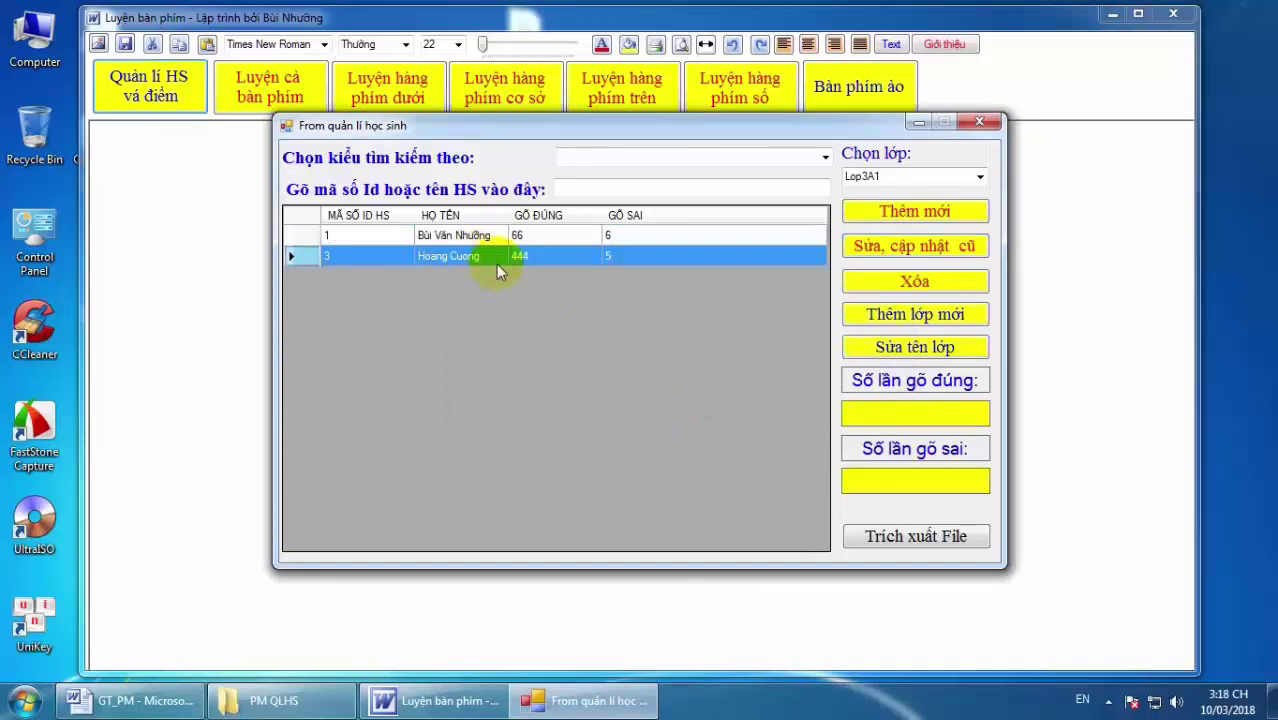
left_click(914, 248)
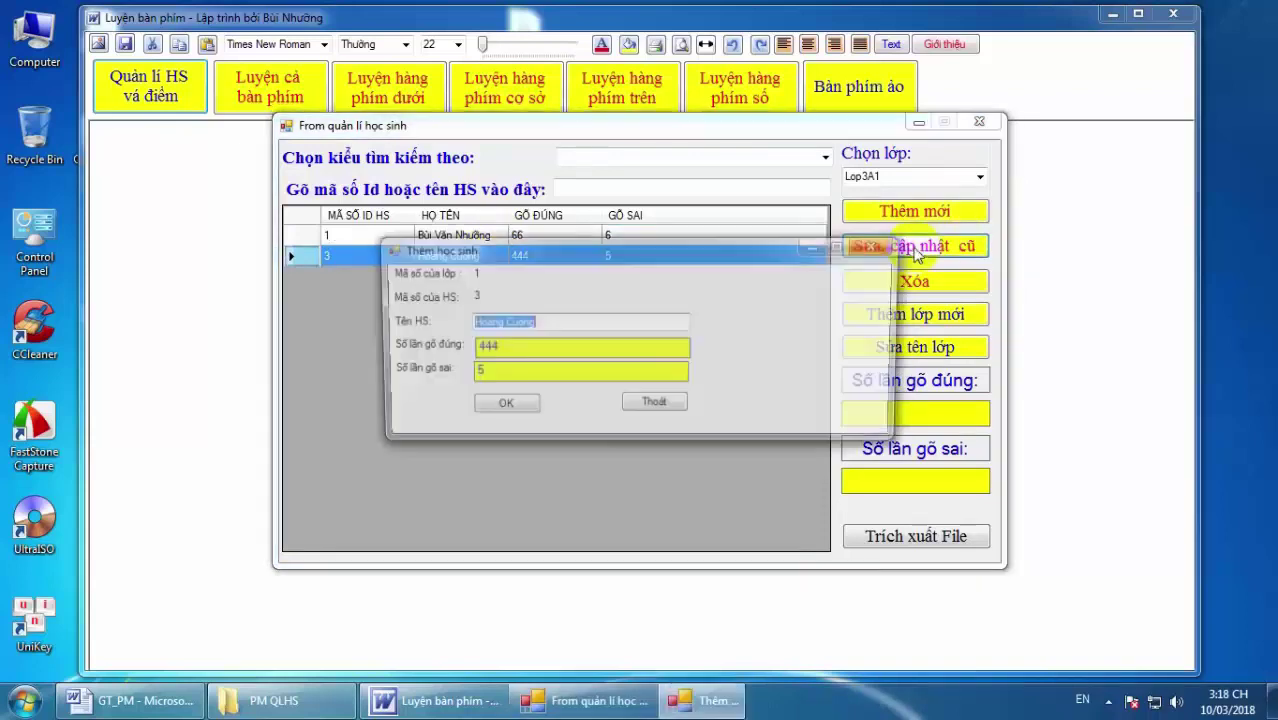
key("BackSpace")
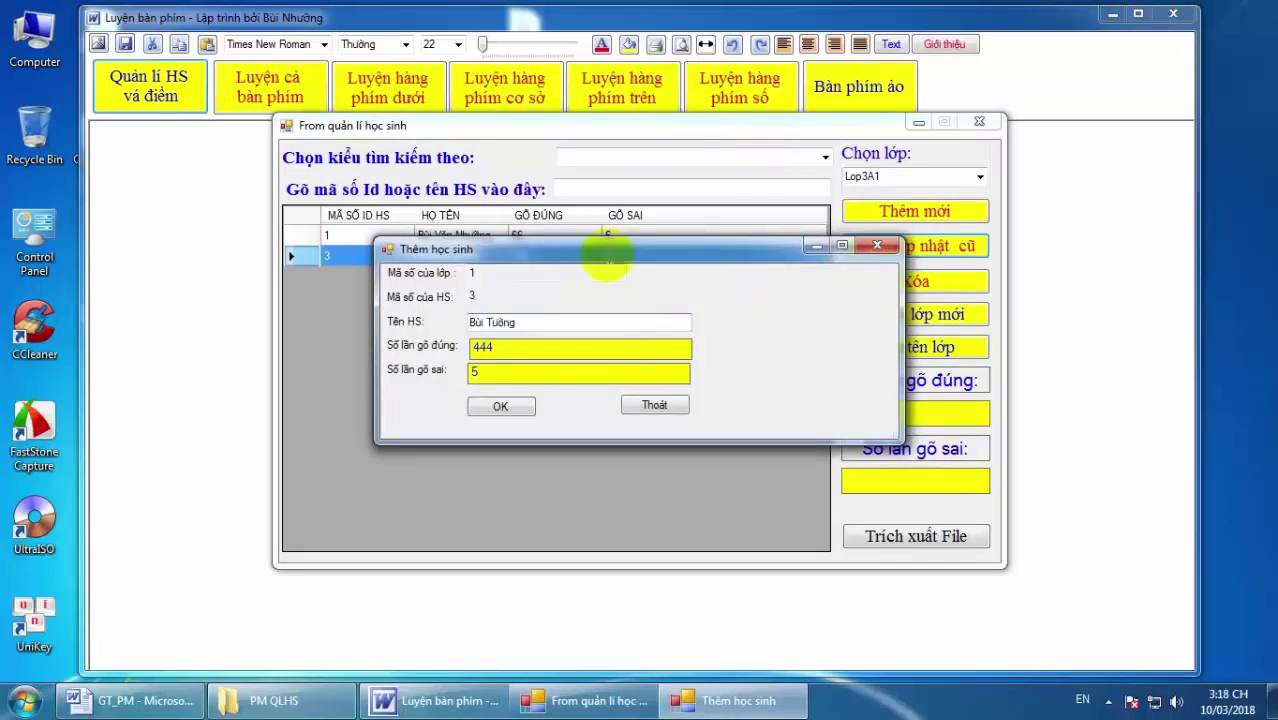
left_click(503, 408)
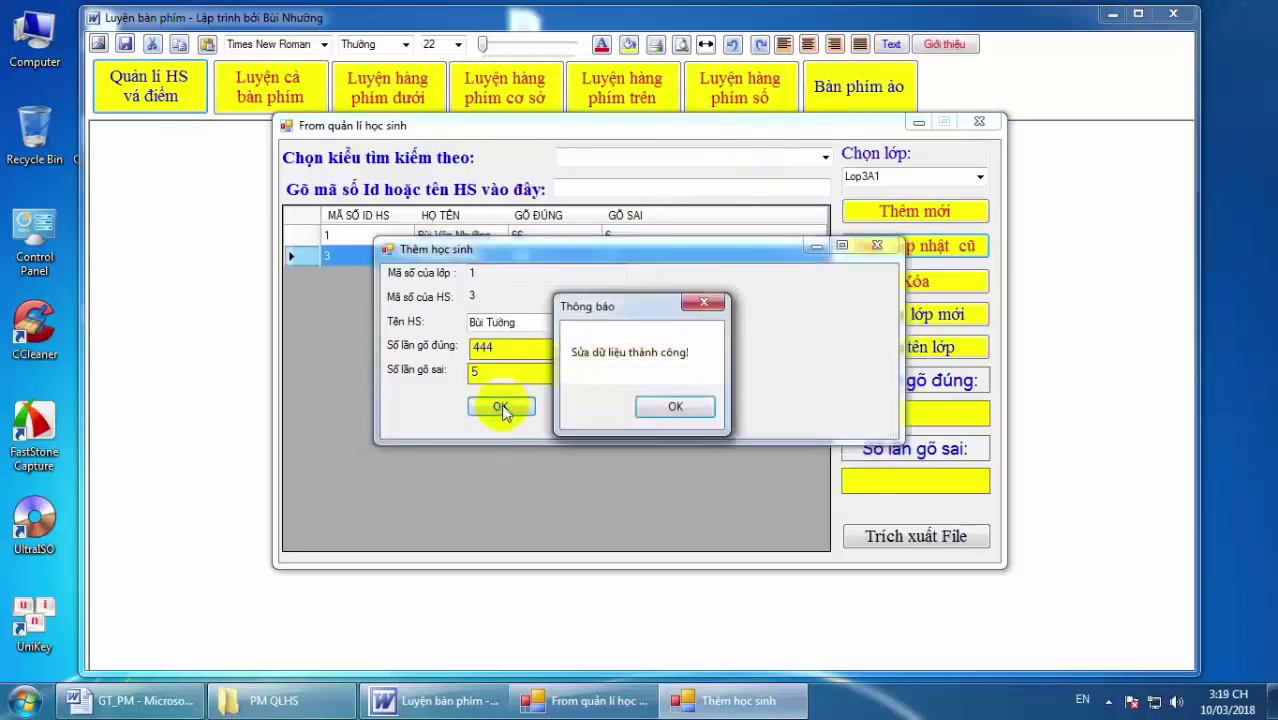
left_click(678, 404)
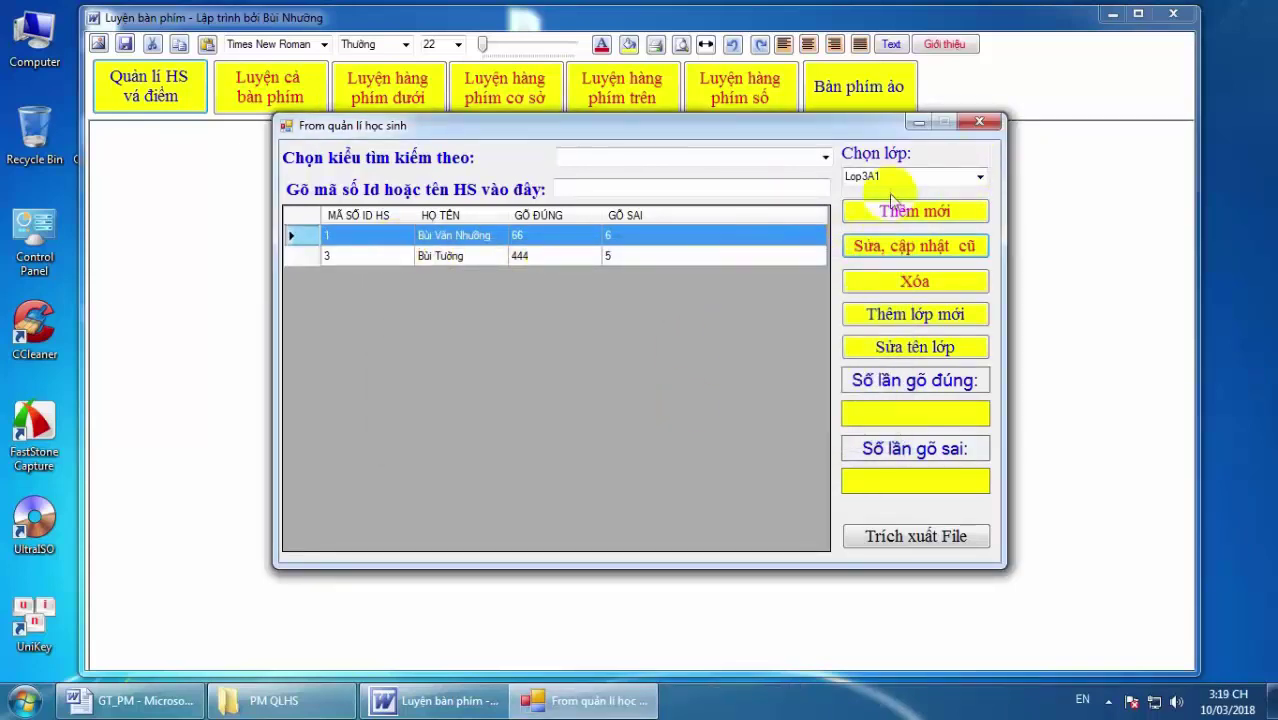
Pick Lop3A2 in Chọn lớp to list students ID 2 and ID 4.
left_click_drag(900, 175, 836, 178)
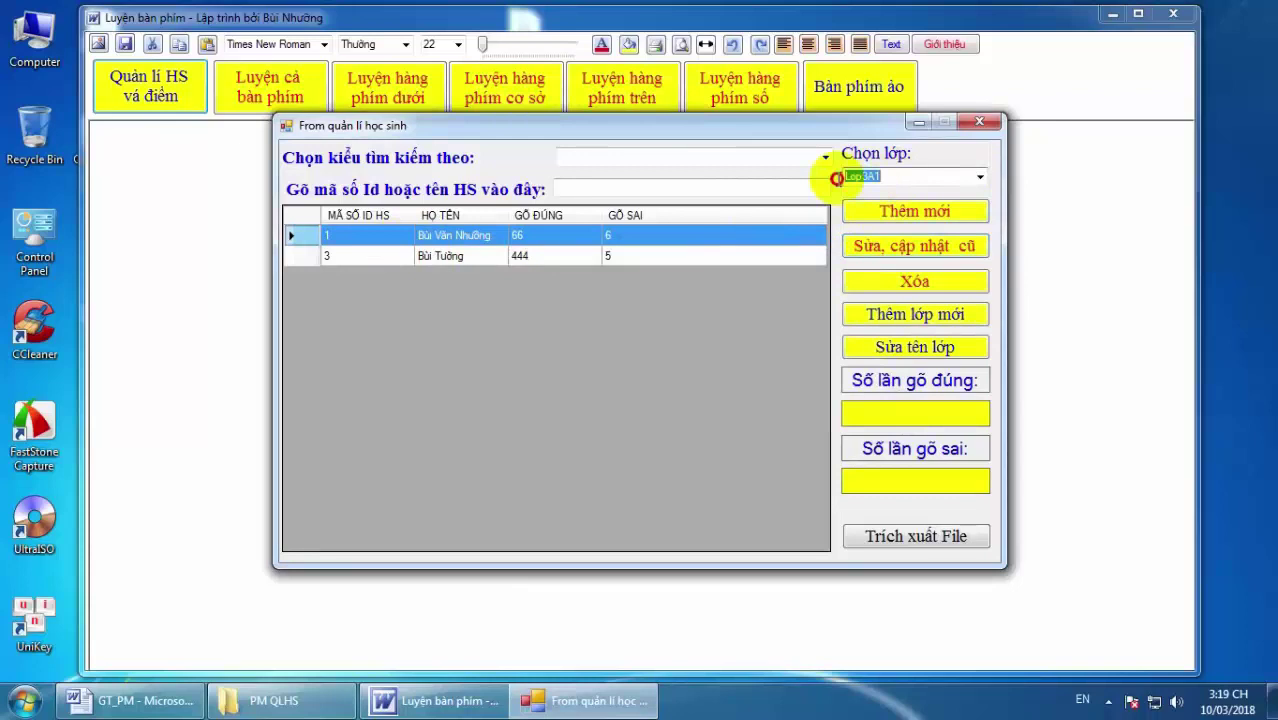
left_click(980, 177)
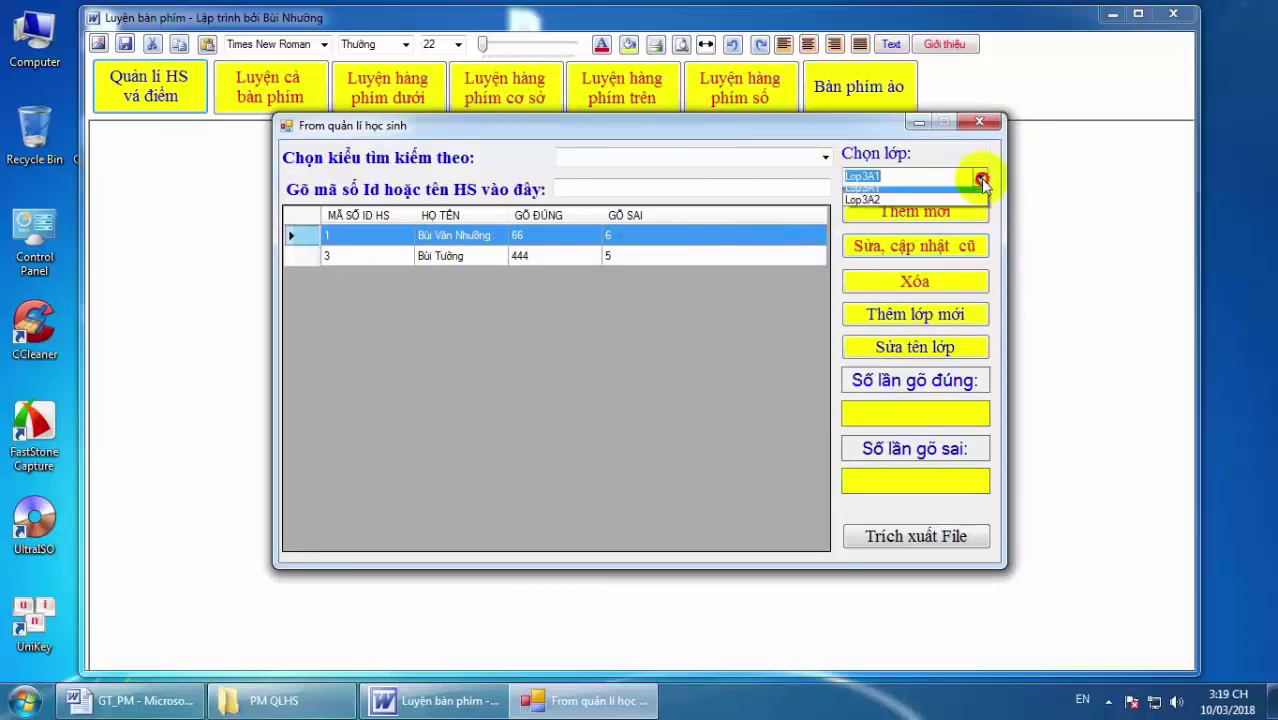
left_click(907, 207)
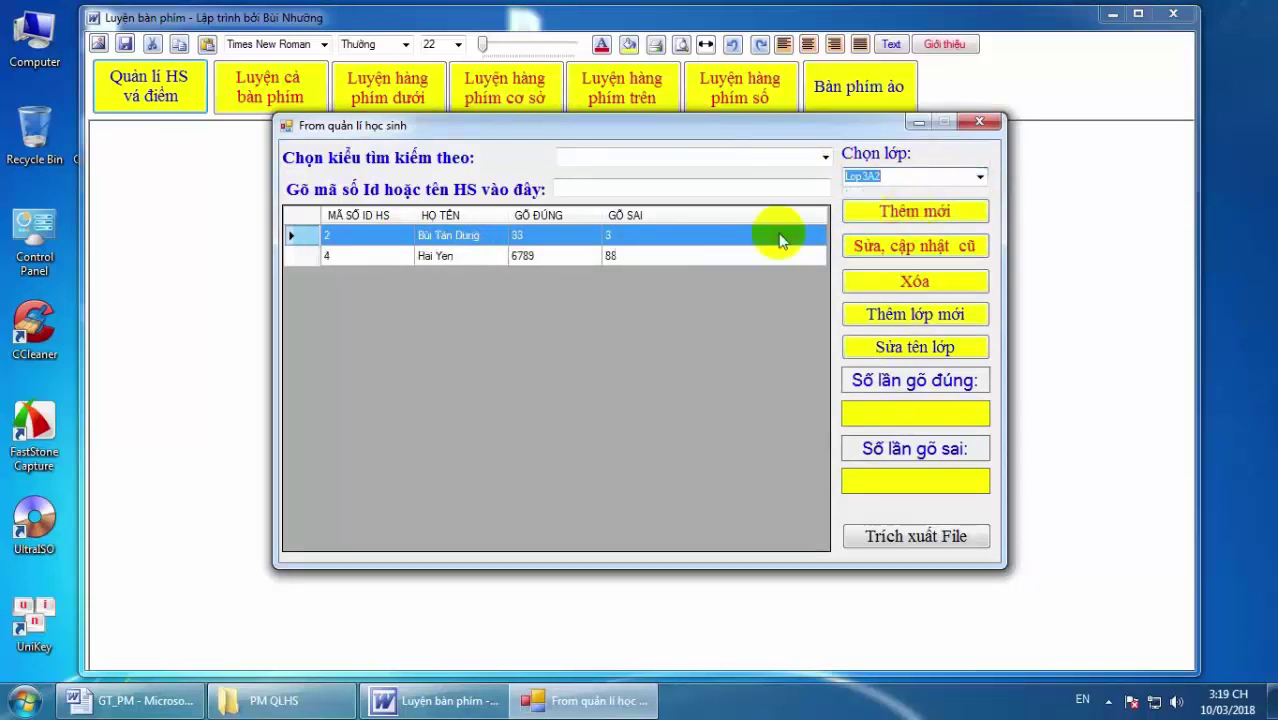
left_click(557, 245)
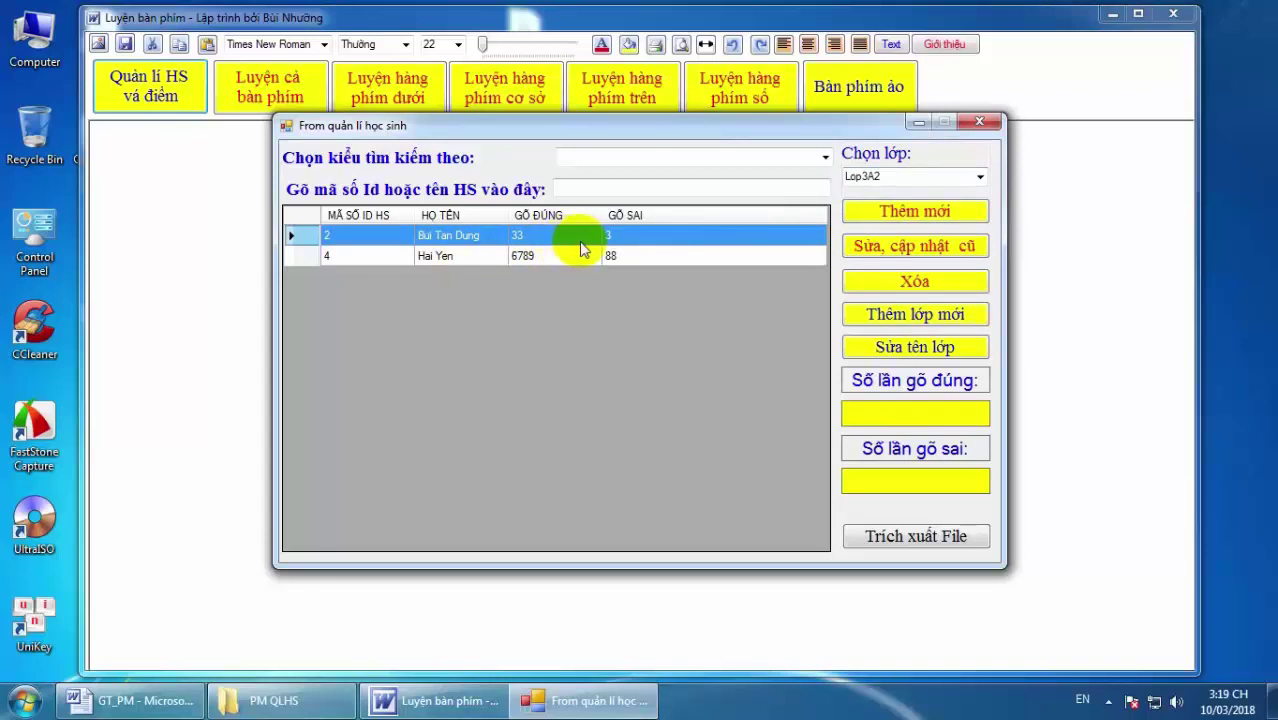
Add a new student to class Lop3A2 with Thêm mới and save; it is listed as ID 5.
left_click(928, 216)
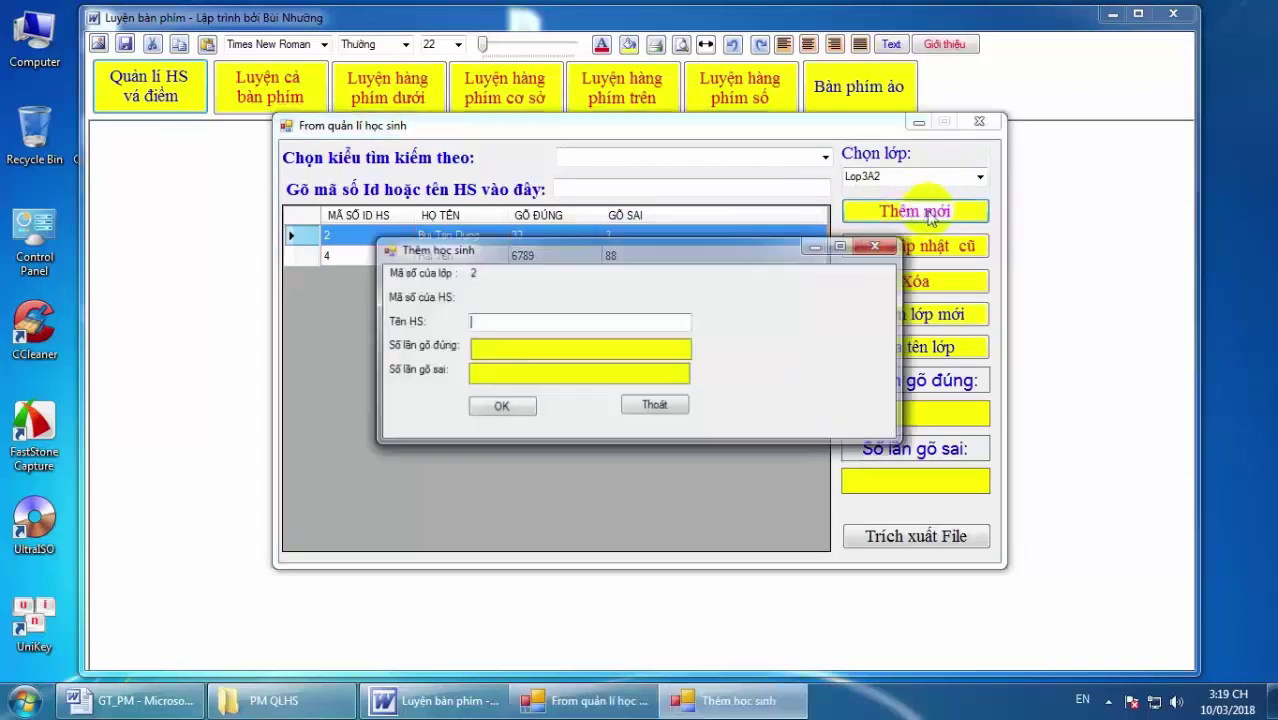
left_click(576, 321)
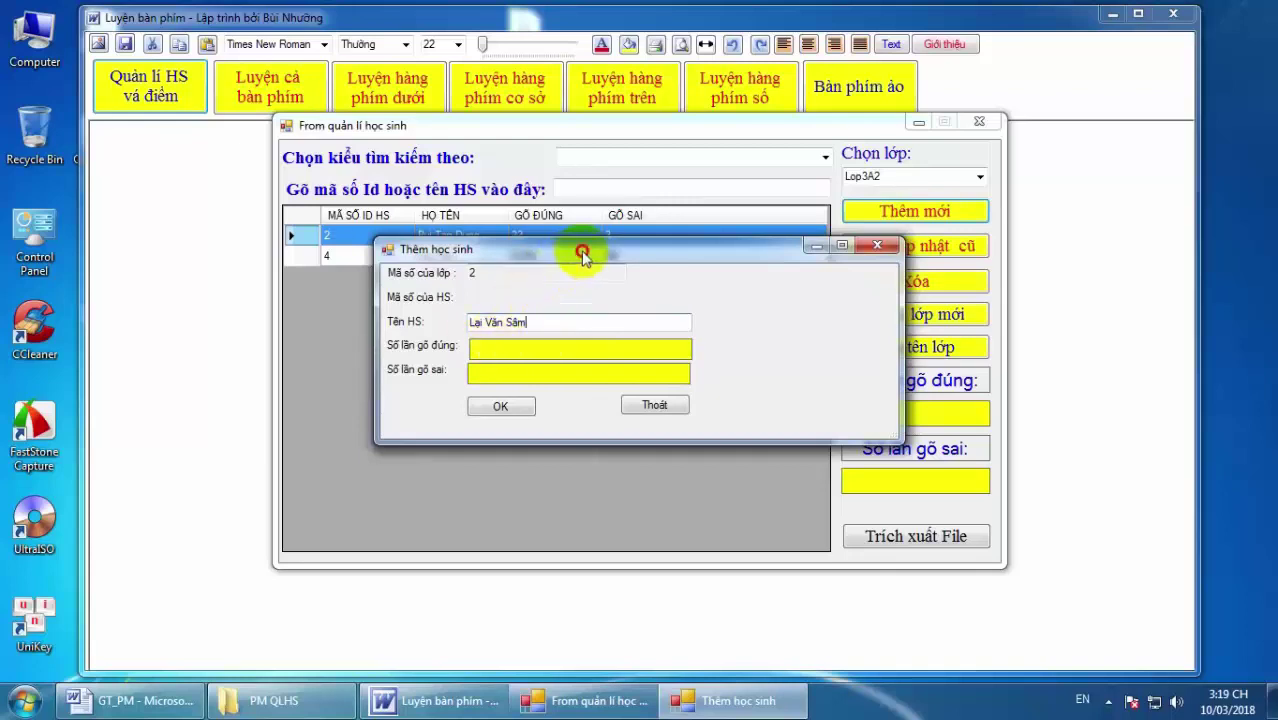
left_click_drag(583, 255, 660, 311)
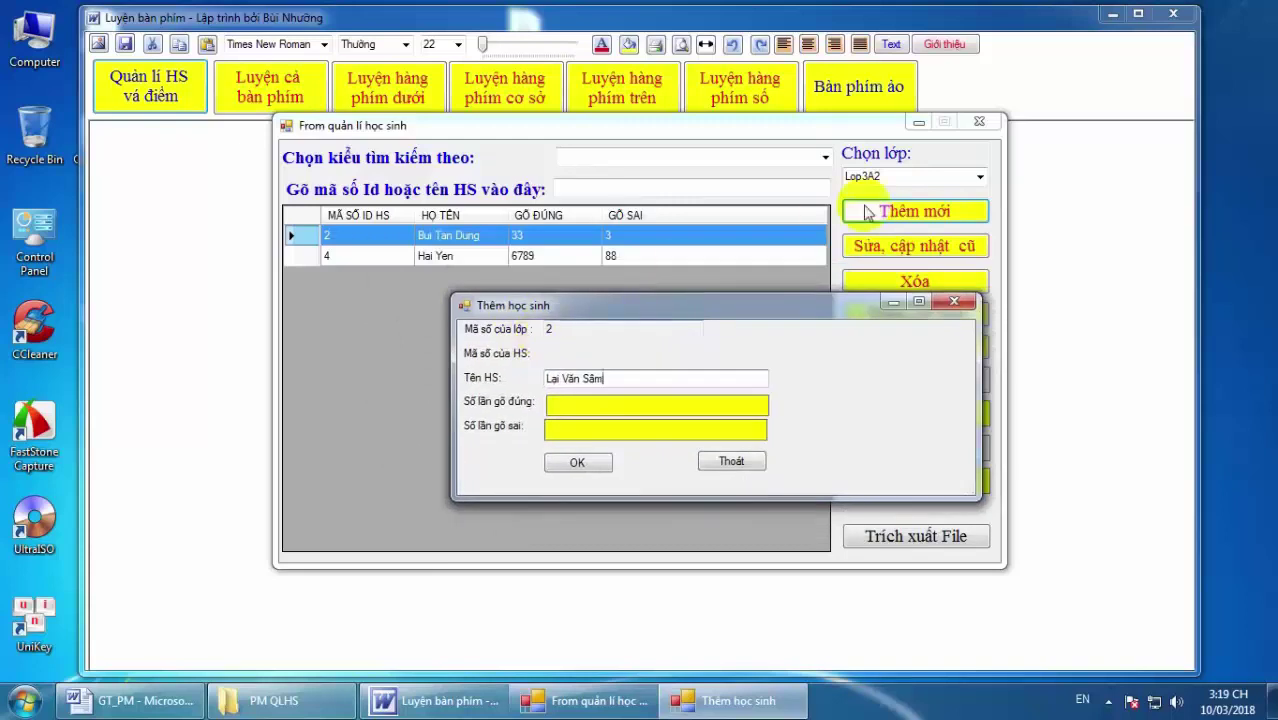
double_click(550, 331)
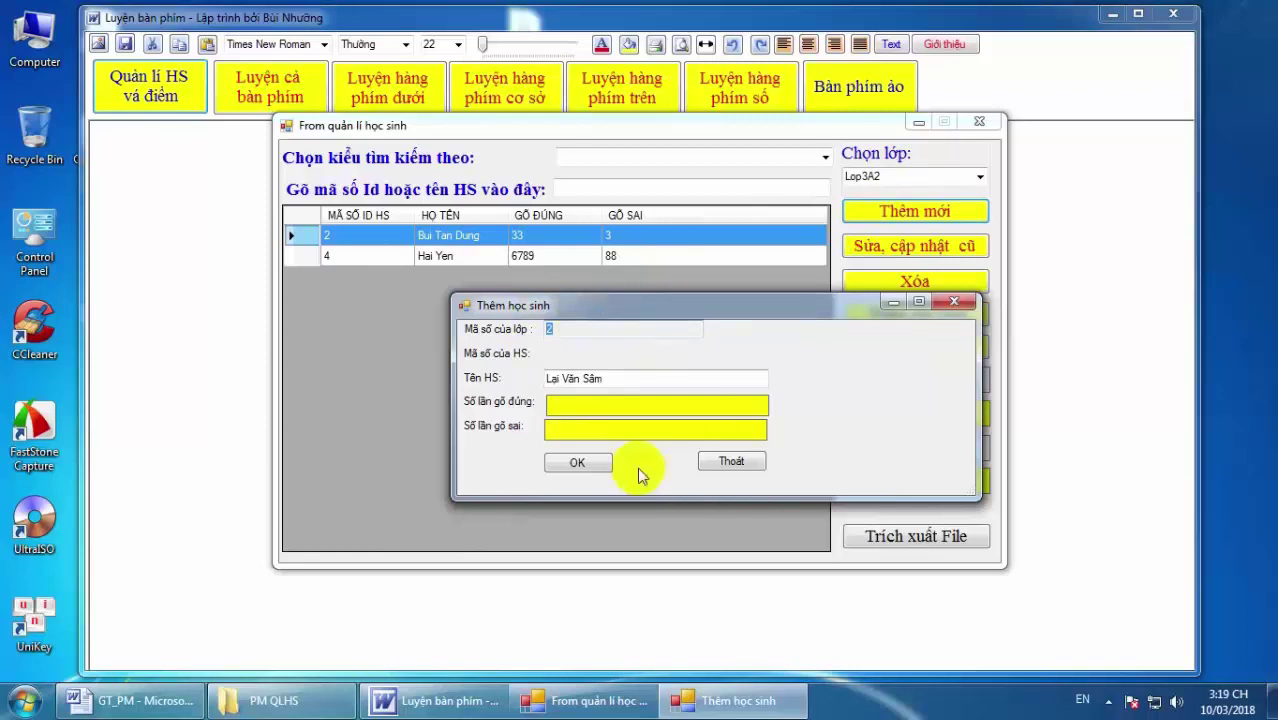
left_click(588, 463)
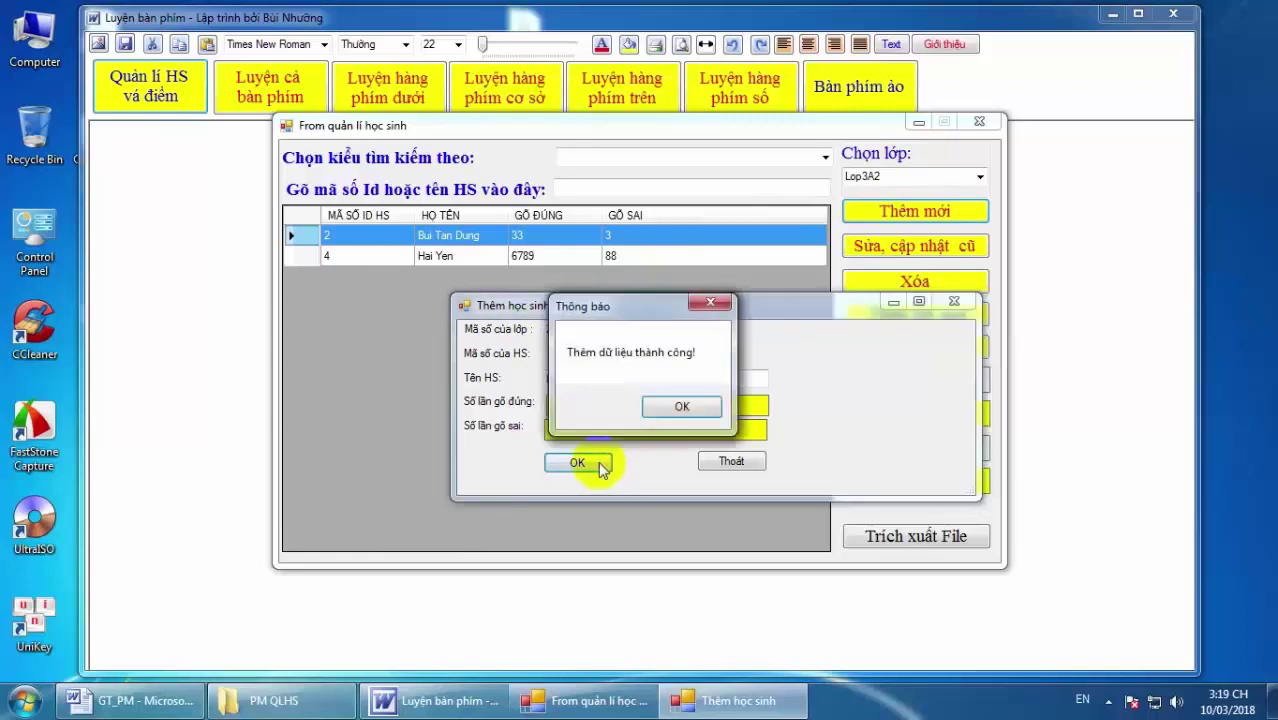
left_click(684, 405)
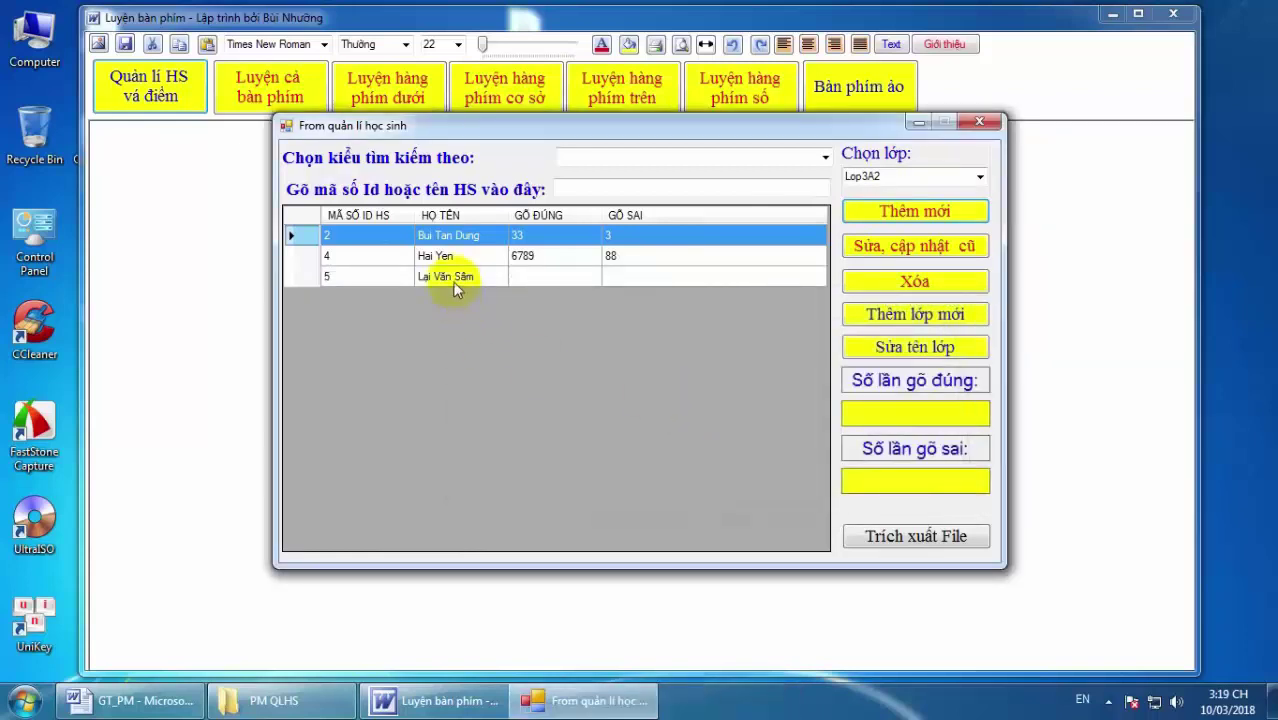
left_click(453, 280)
Open student 5's edit form, then close it without saving.
left_click(520, 262)
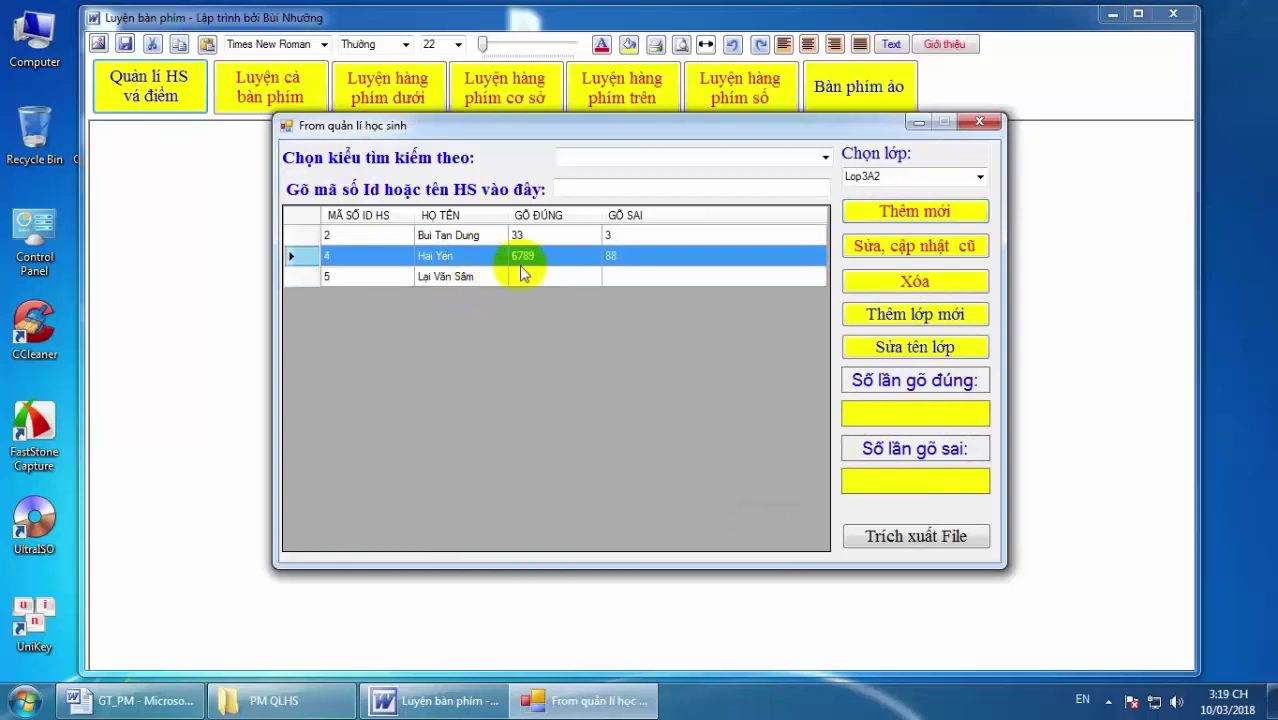
left_click(530, 274)
left_click(540, 262)
left_click(543, 278)
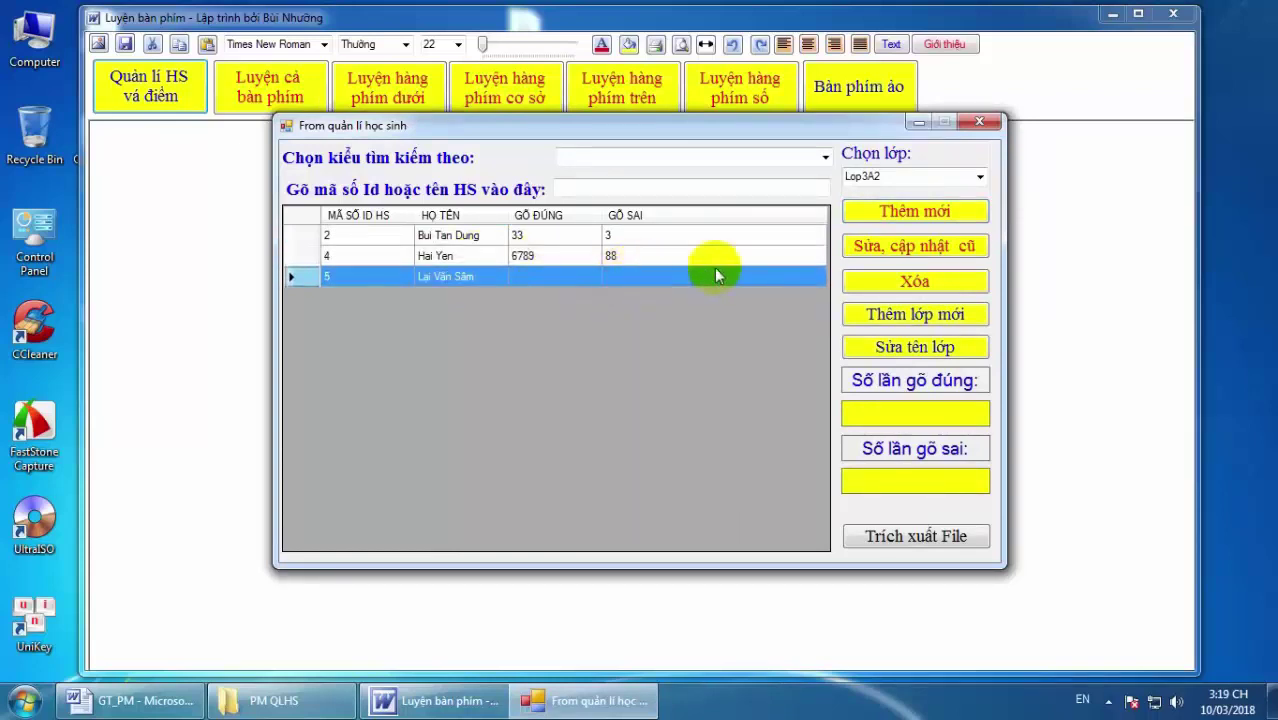
left_click(903, 253)
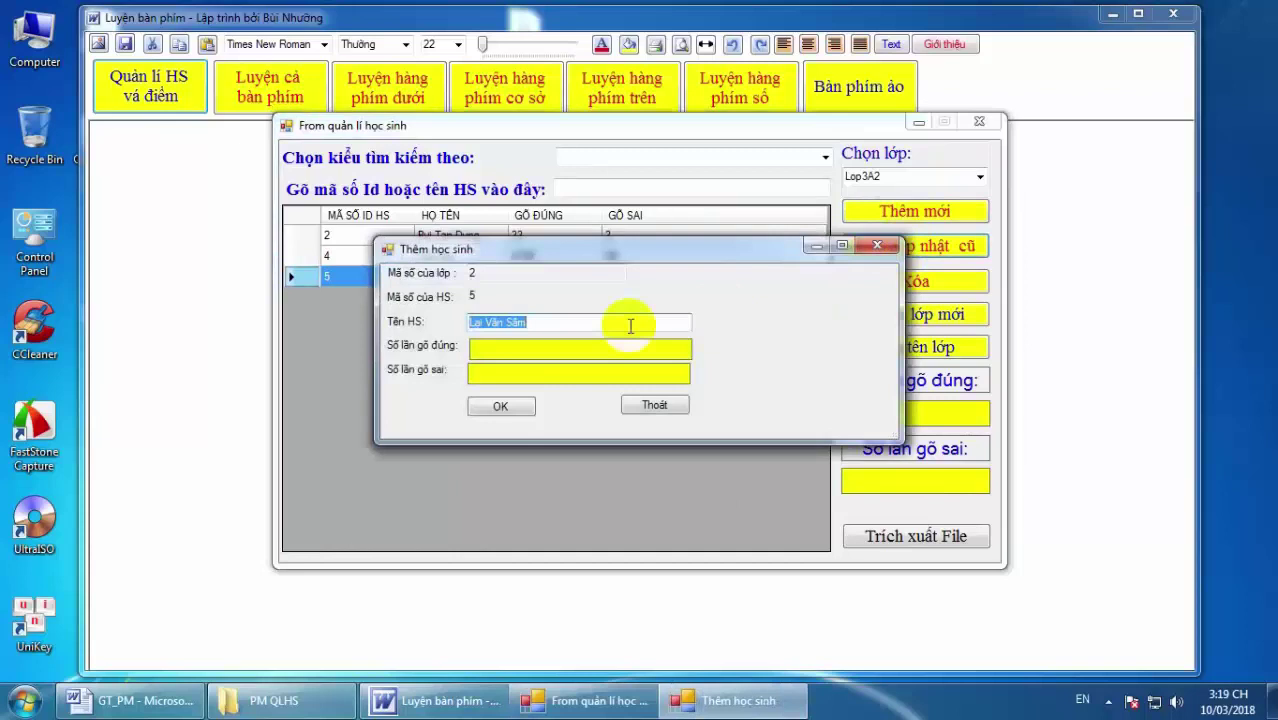
left_click(552, 325)
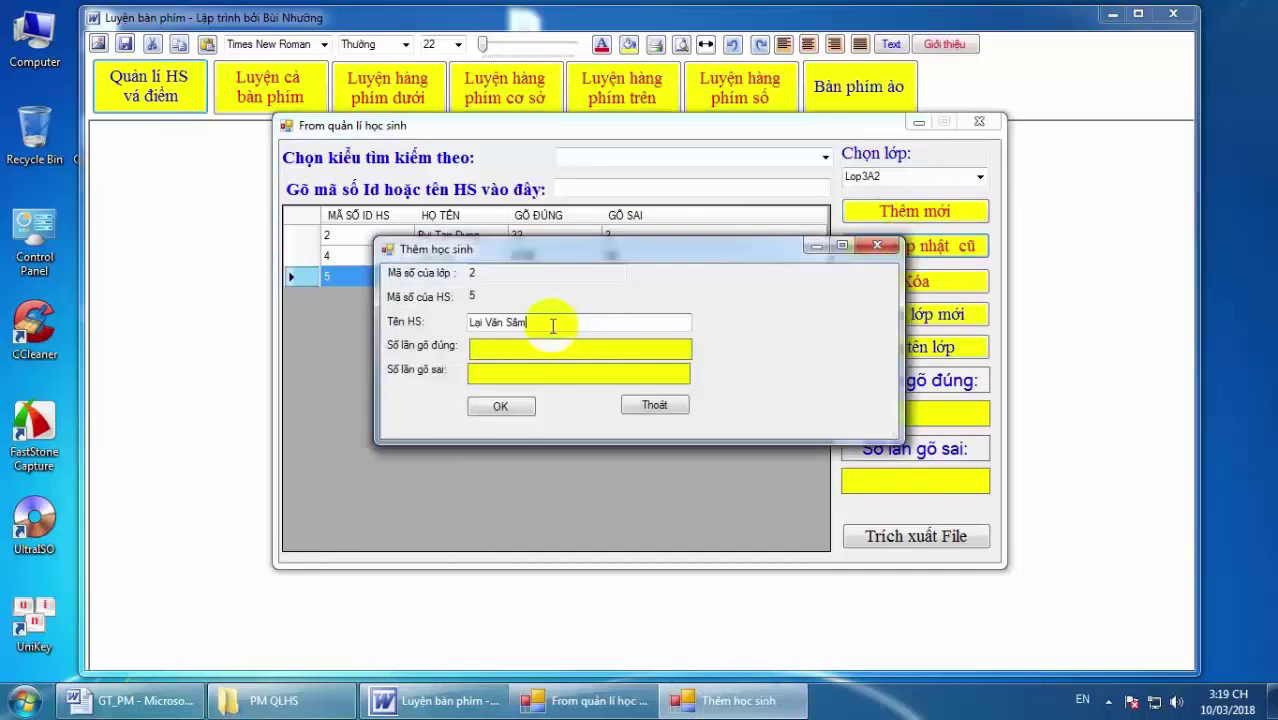
left_click(645, 405)
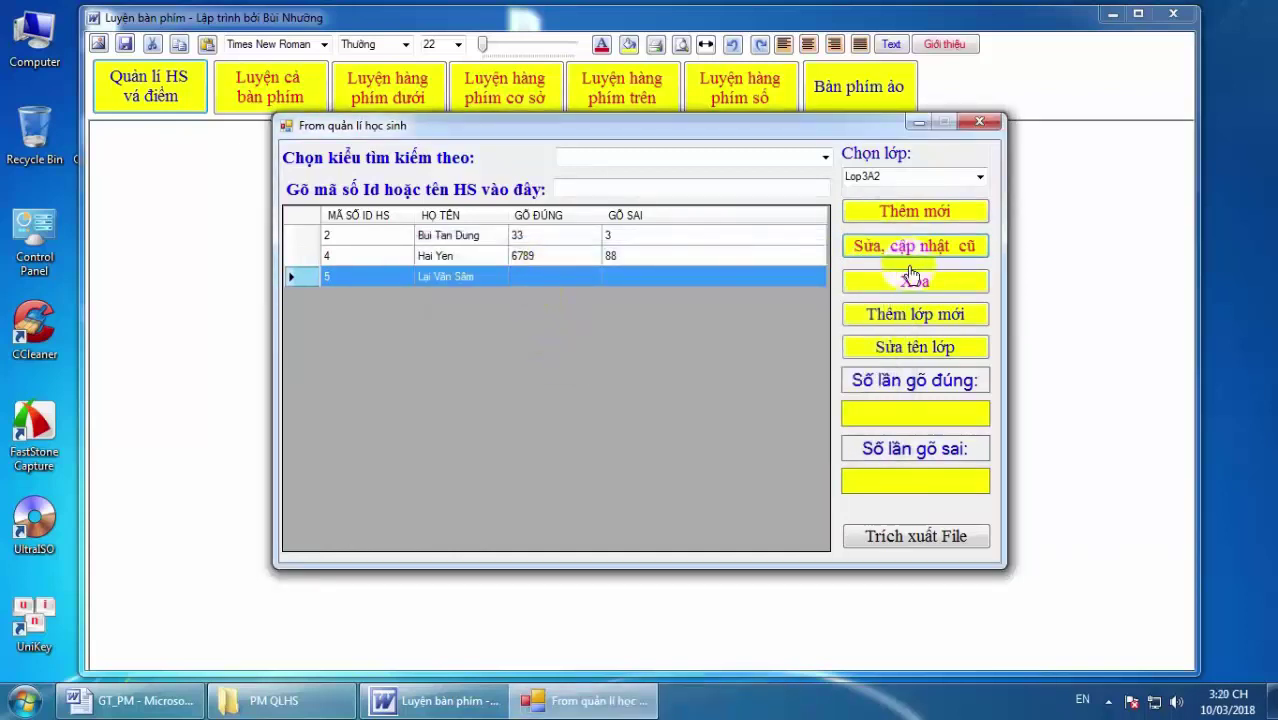
Delete student ID 4 and acknowledge the 'Xóa thành công' message.
left_click(520, 255)
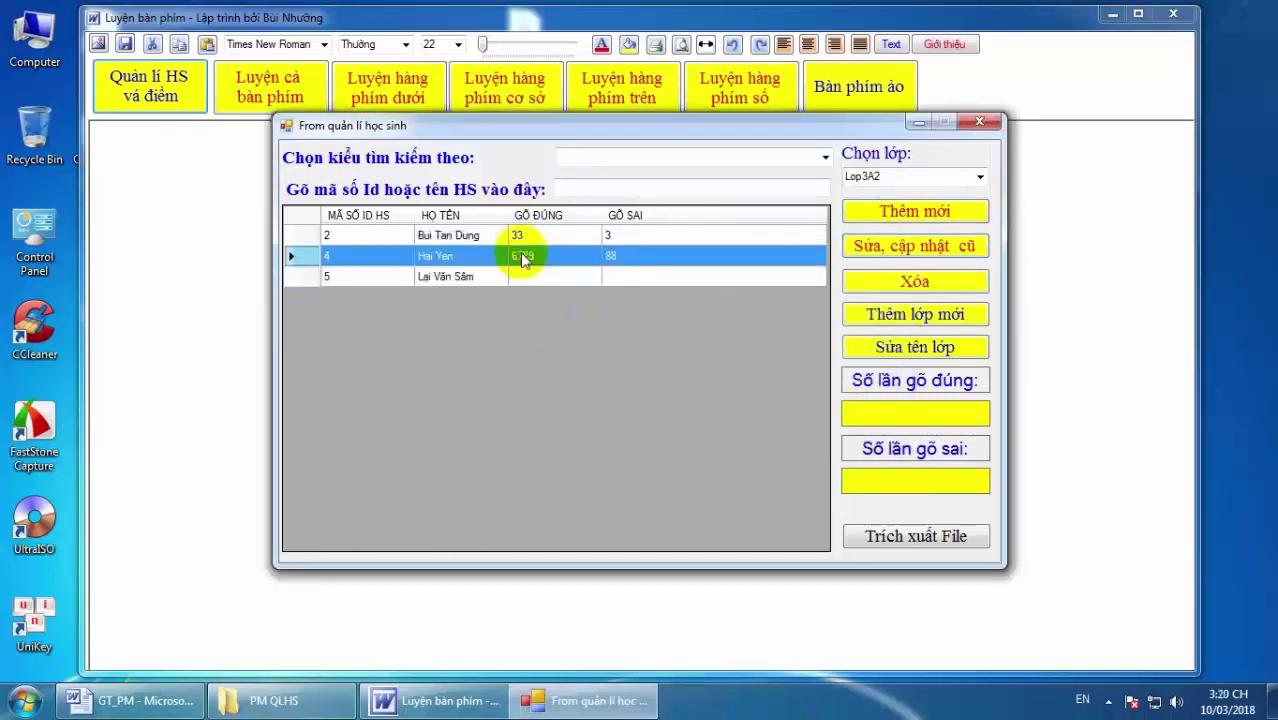
left_click(912, 283)
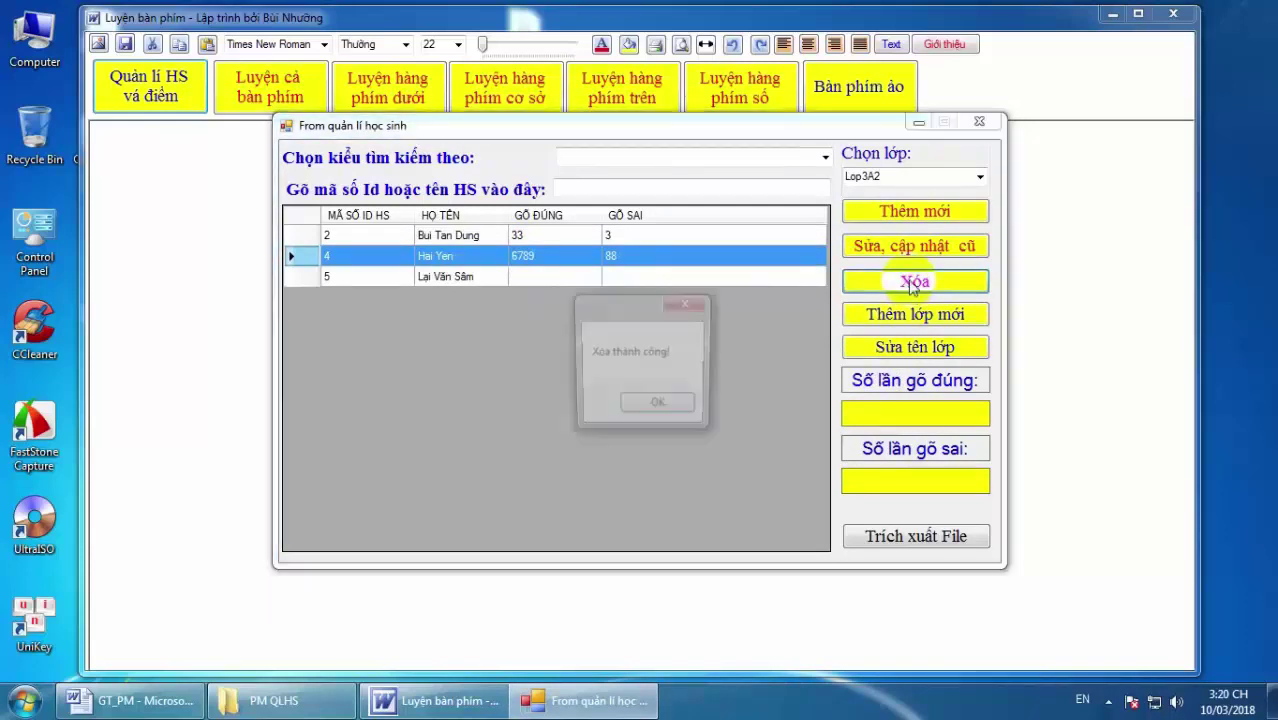
left_click(651, 409)
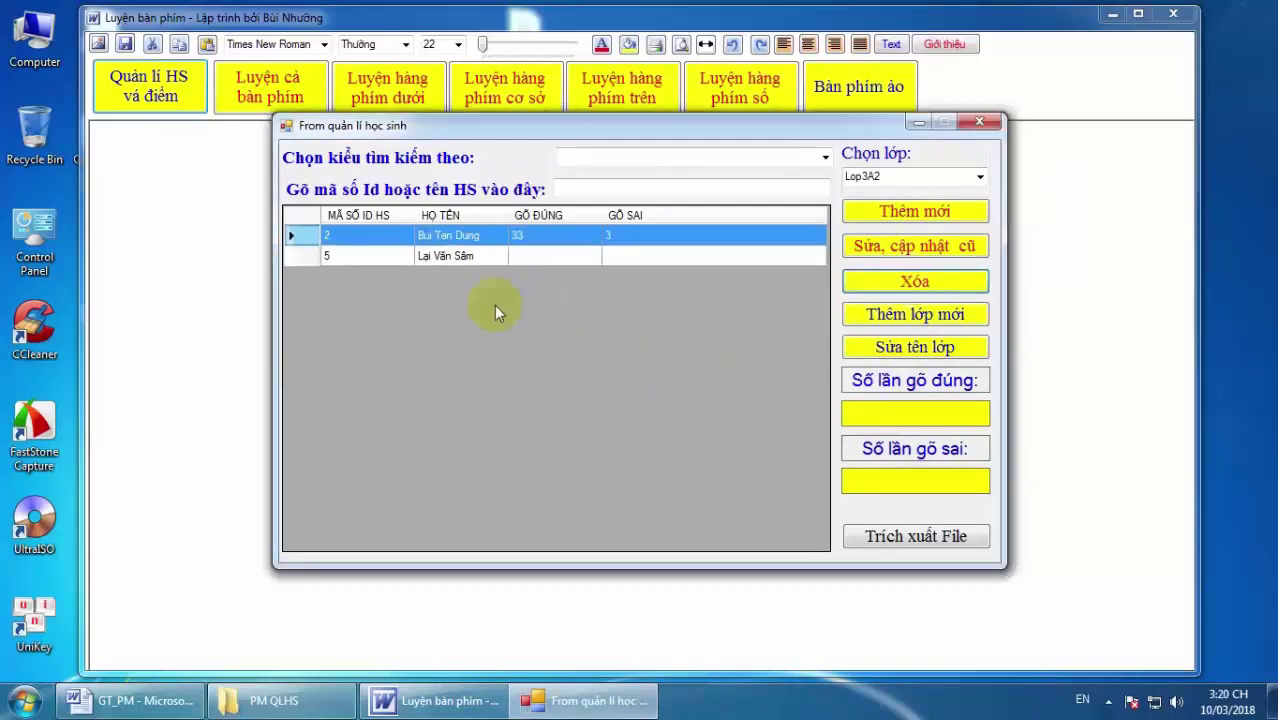
Add a new student to Lop3A2 with the student's name in Tên HS, saved as ID 6.
left_click(893, 213)
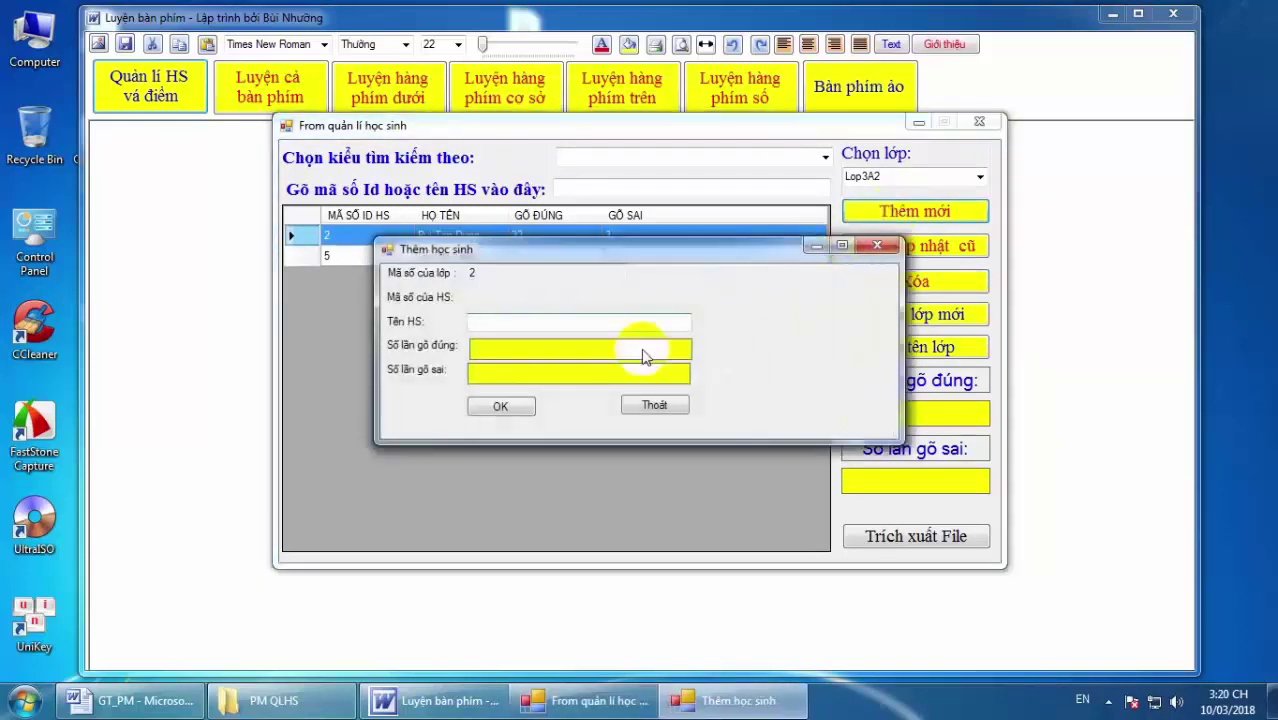
left_click(628, 321)
type("Bui")
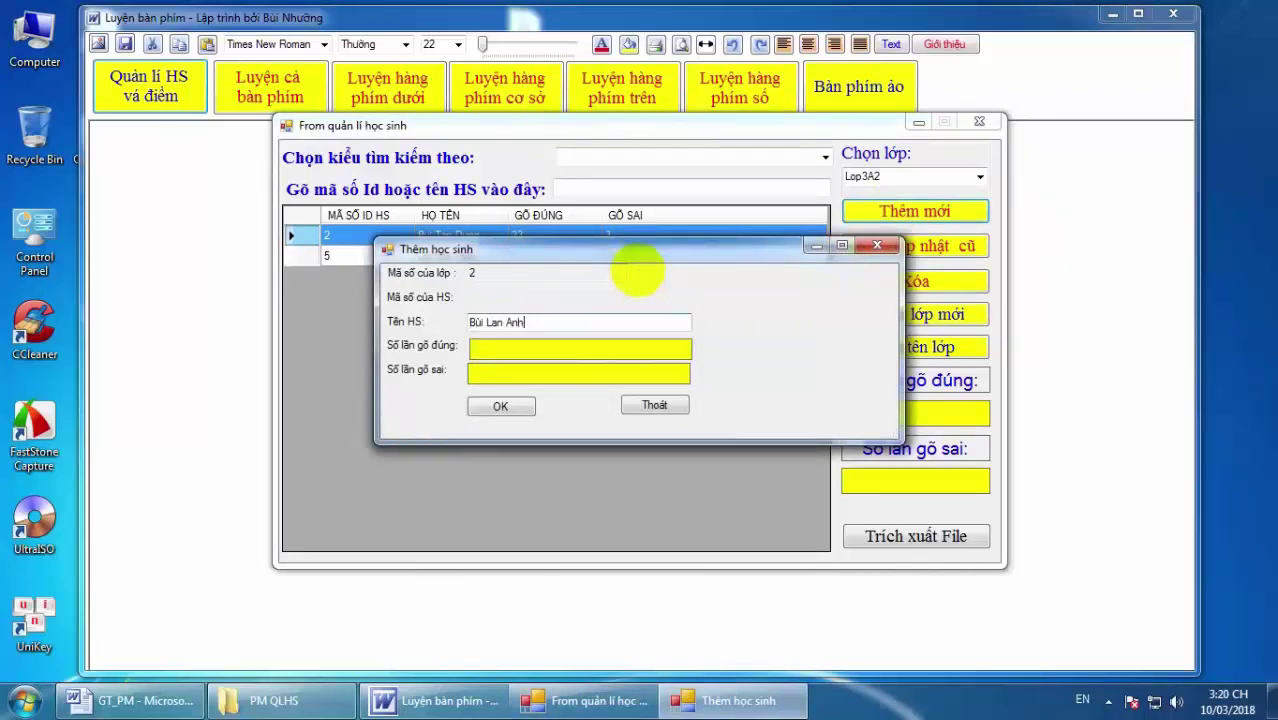
left_click(515, 404)
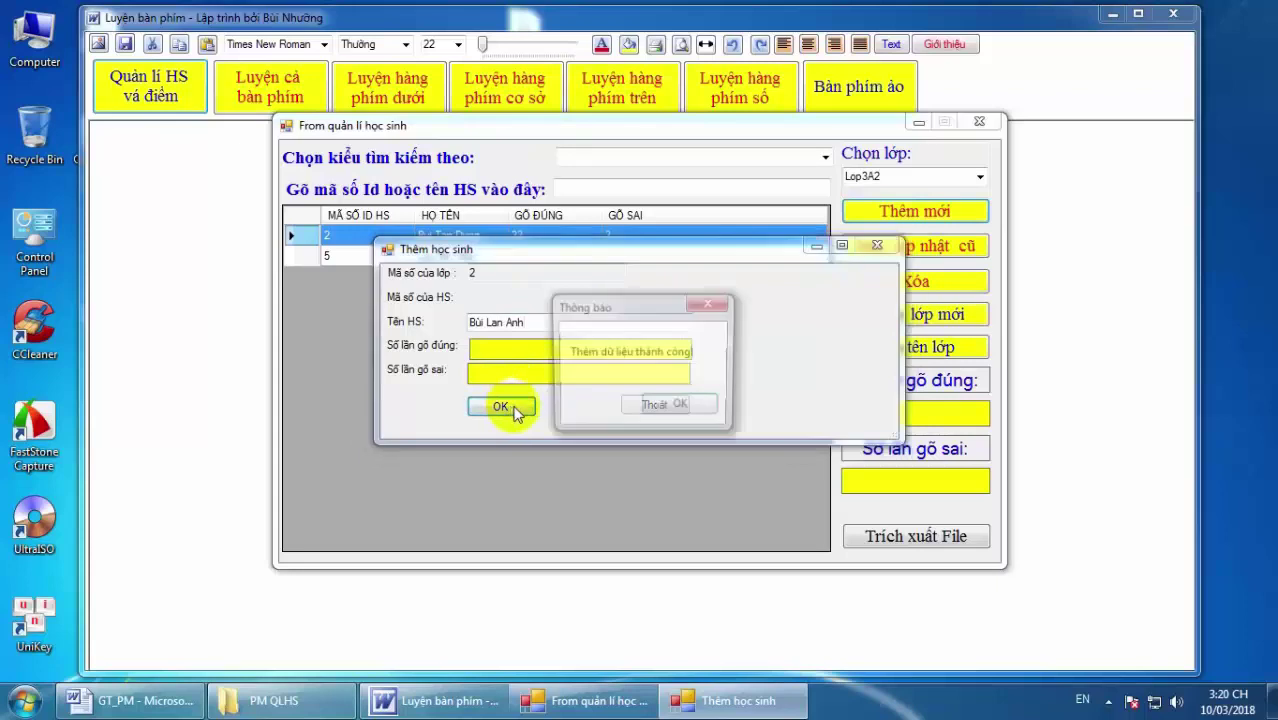
left_click(680, 406)
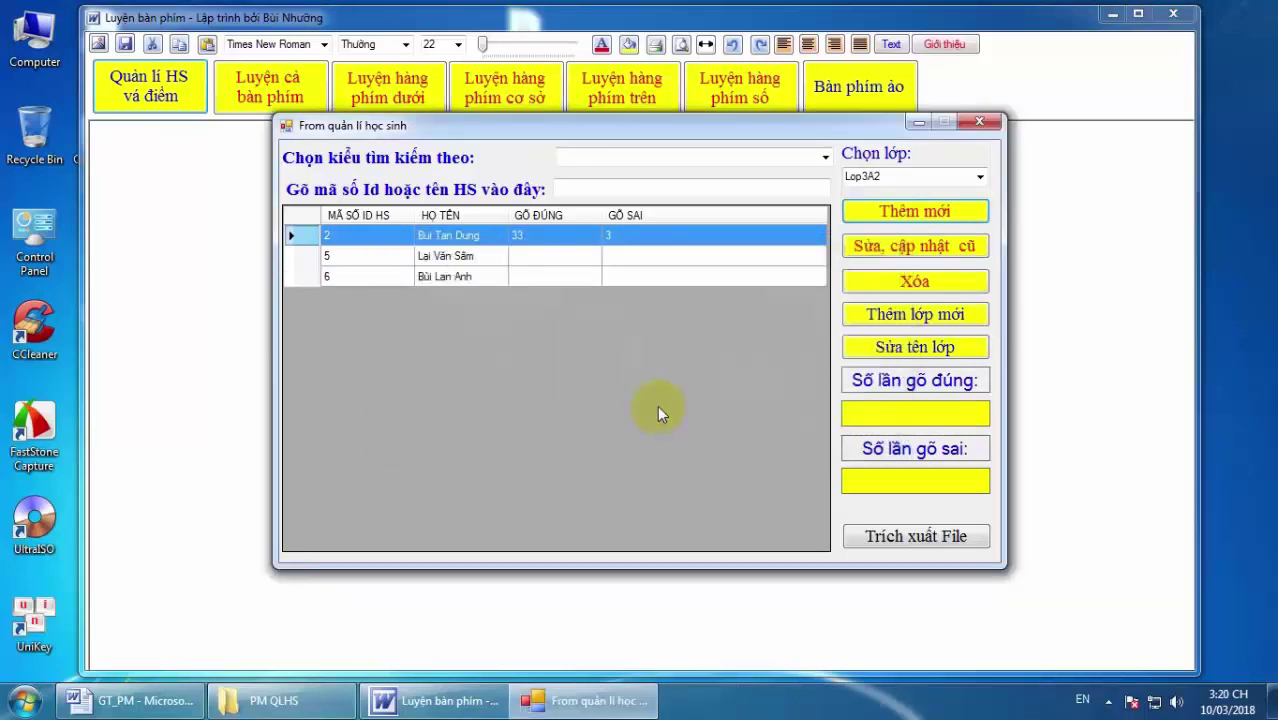
Switch the Chọn lớp class list from Lop3A2 to Lop3A1.
left_click(979, 180)
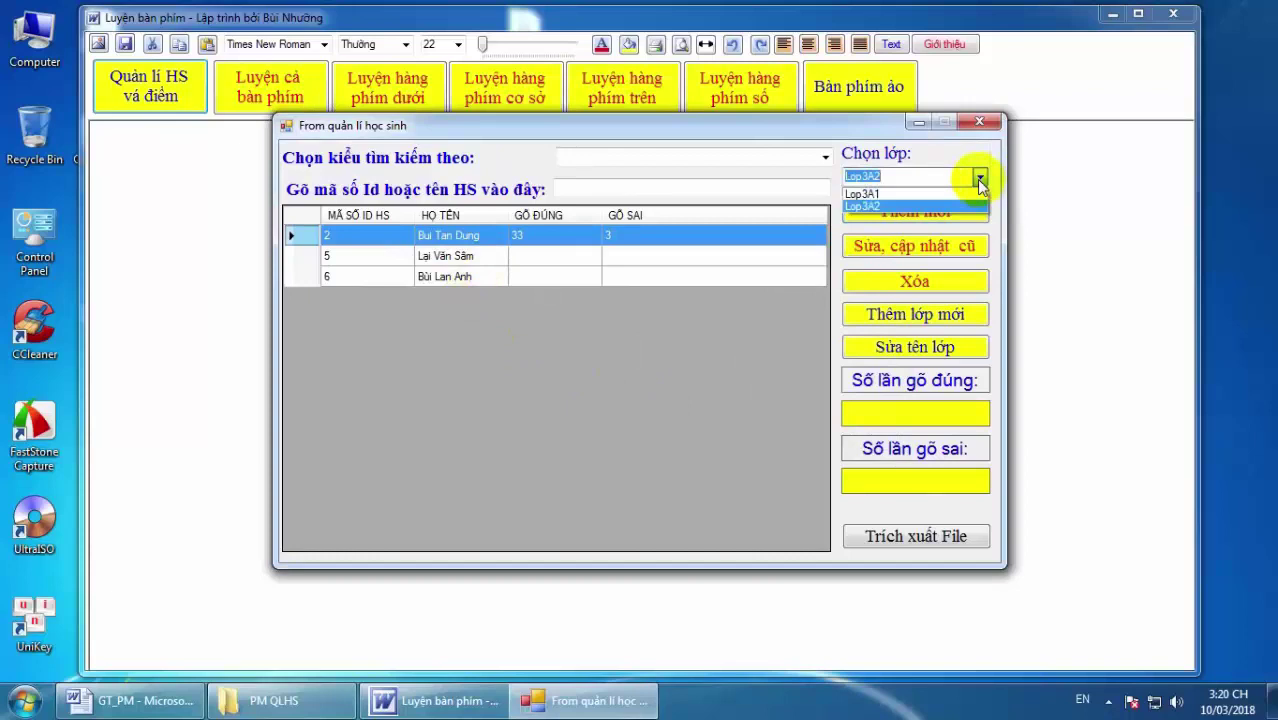
left_click(899, 207)
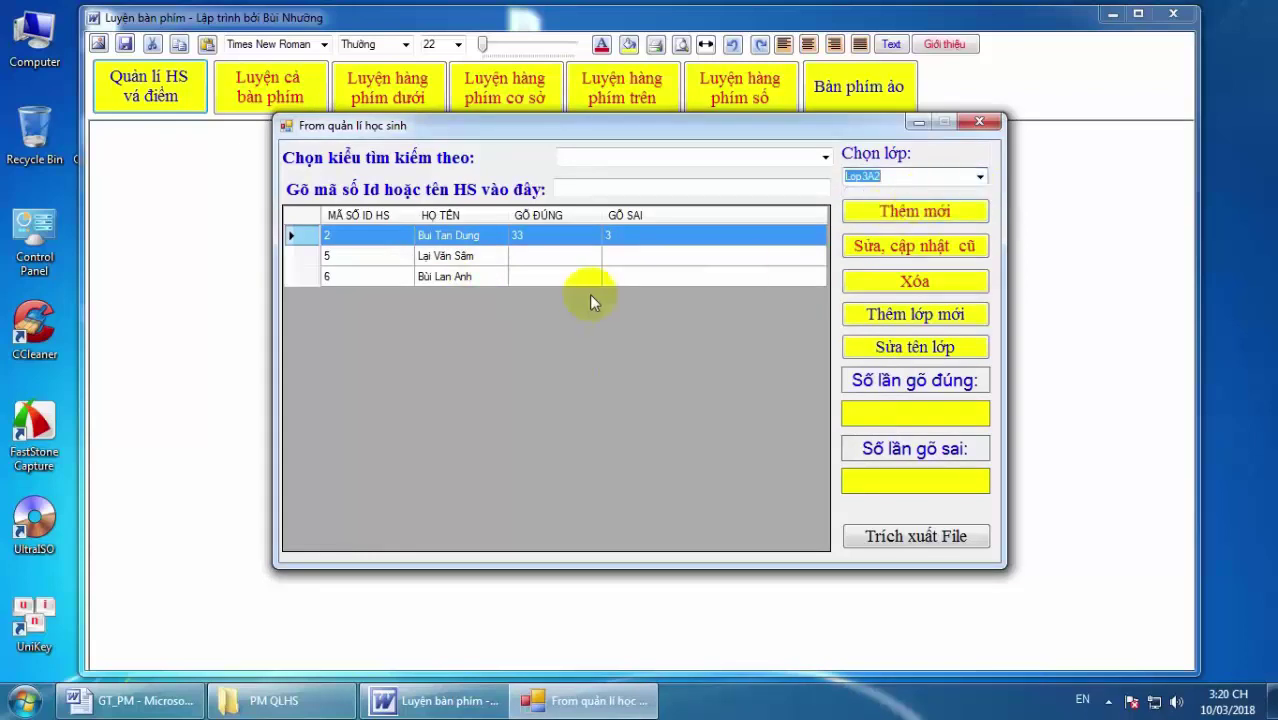
left_click(979, 177)
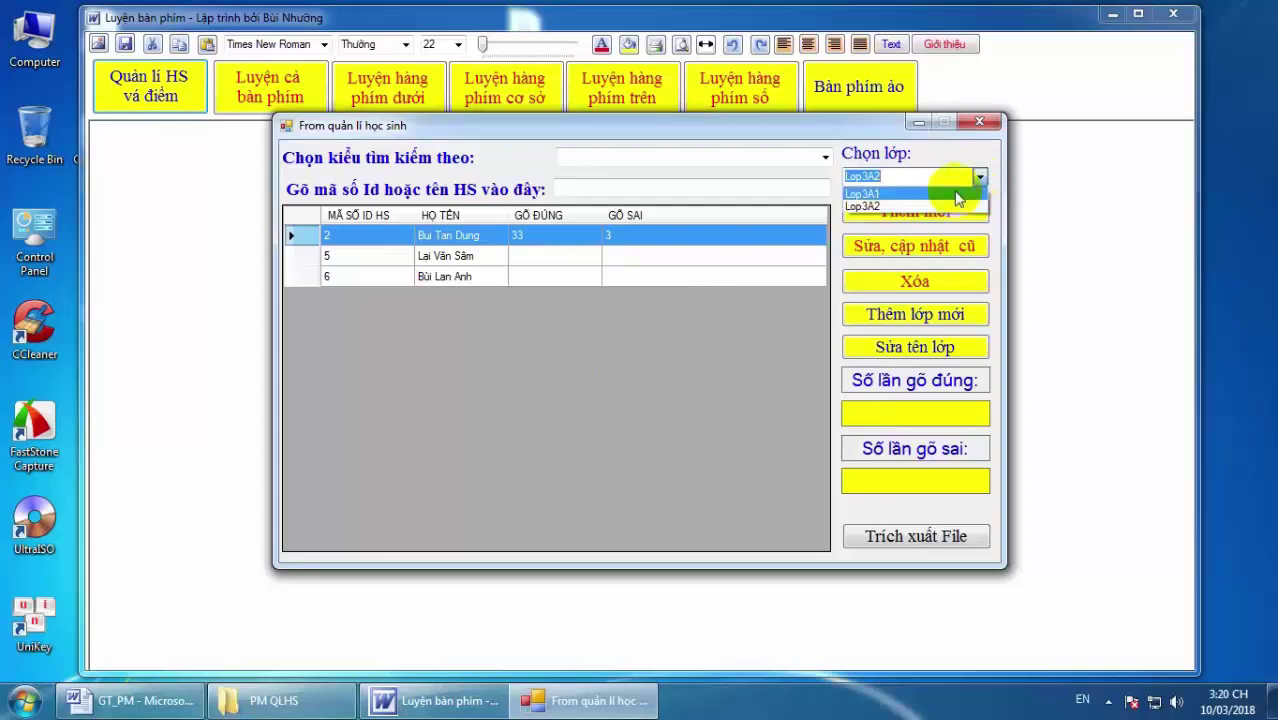
left_click(946, 194)
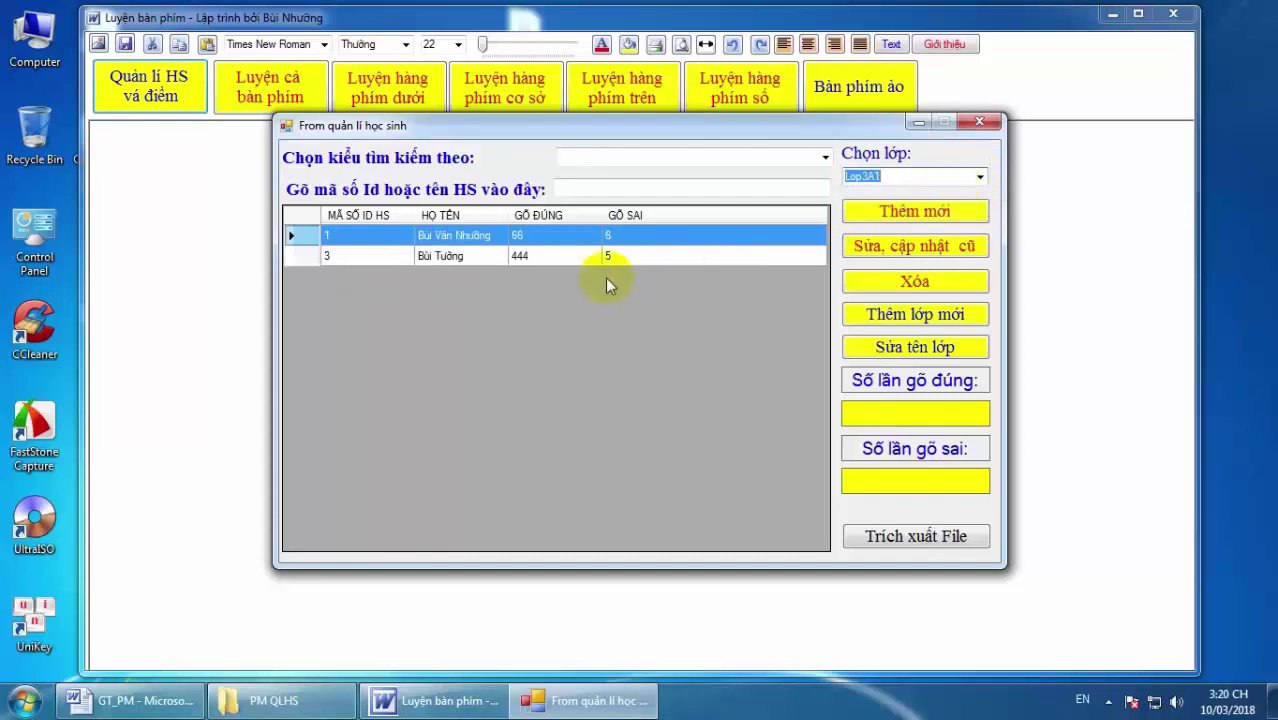
Create the class 'Lớp 3a3' and confirm it appears in the Chọn lớp list.
left_click(929, 315)
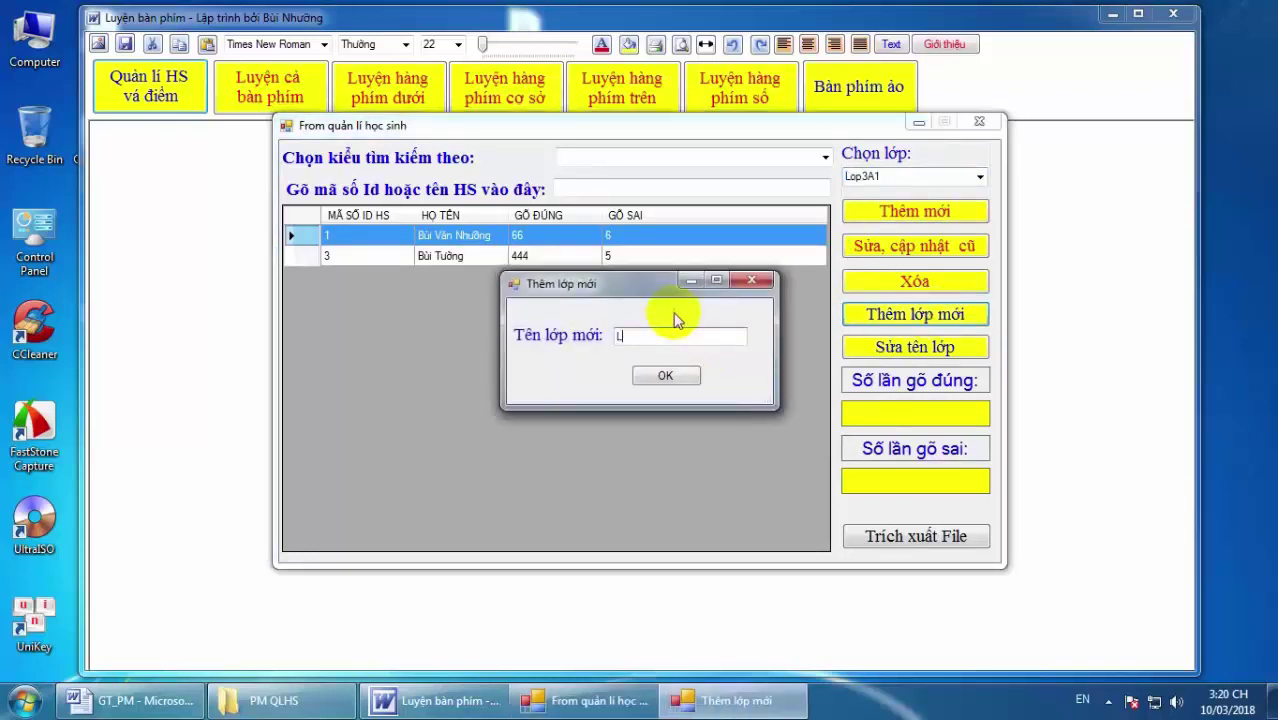
type("ớp 3a3")
left_click(650, 376)
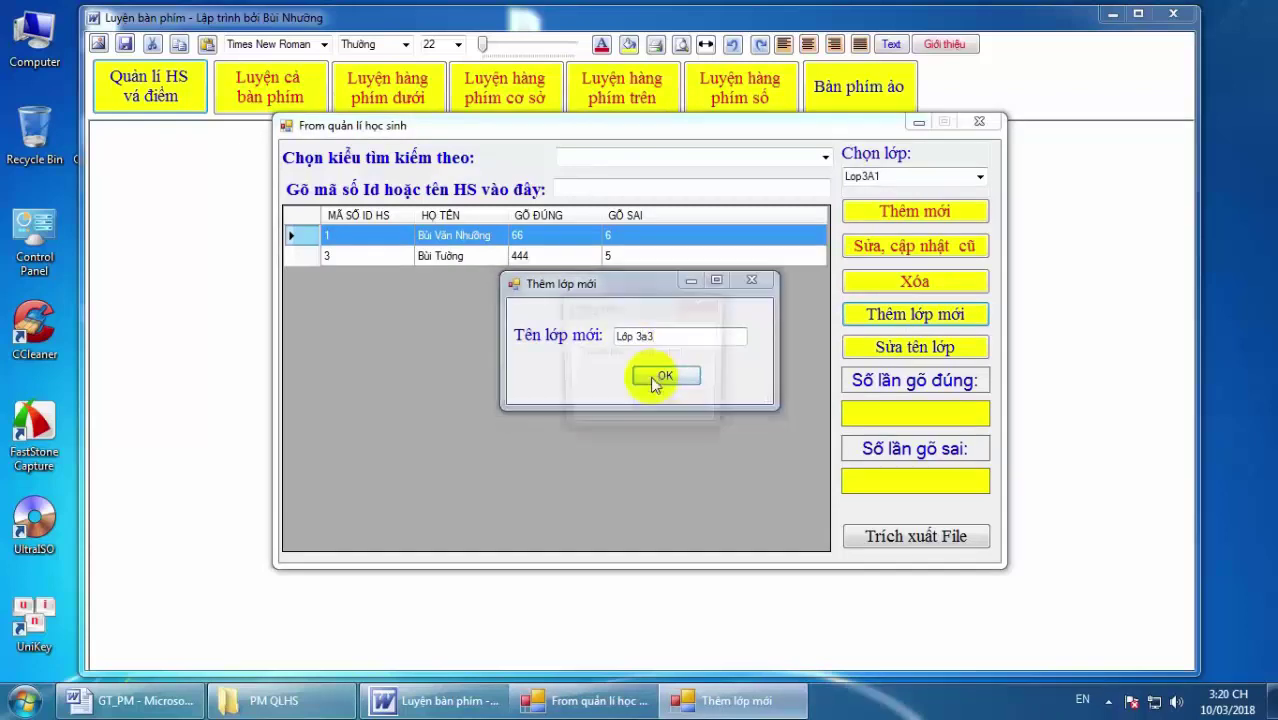
left_click(662, 408)
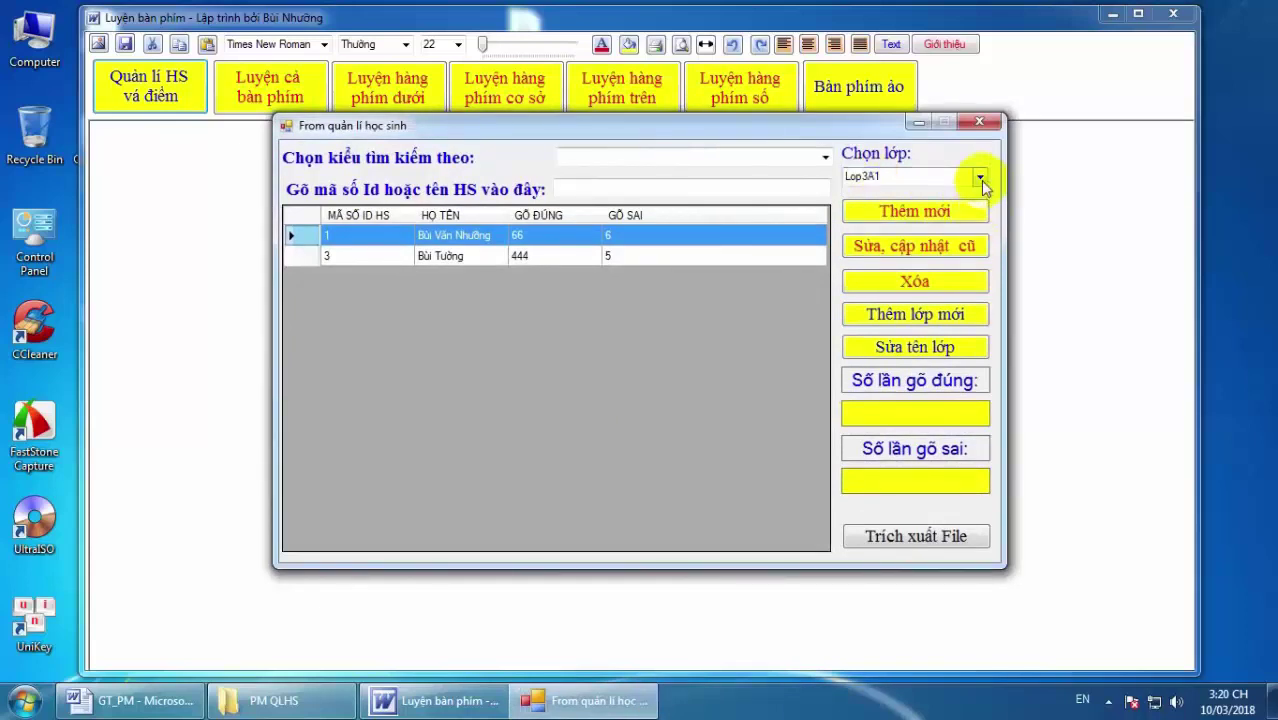
left_click(978, 178)
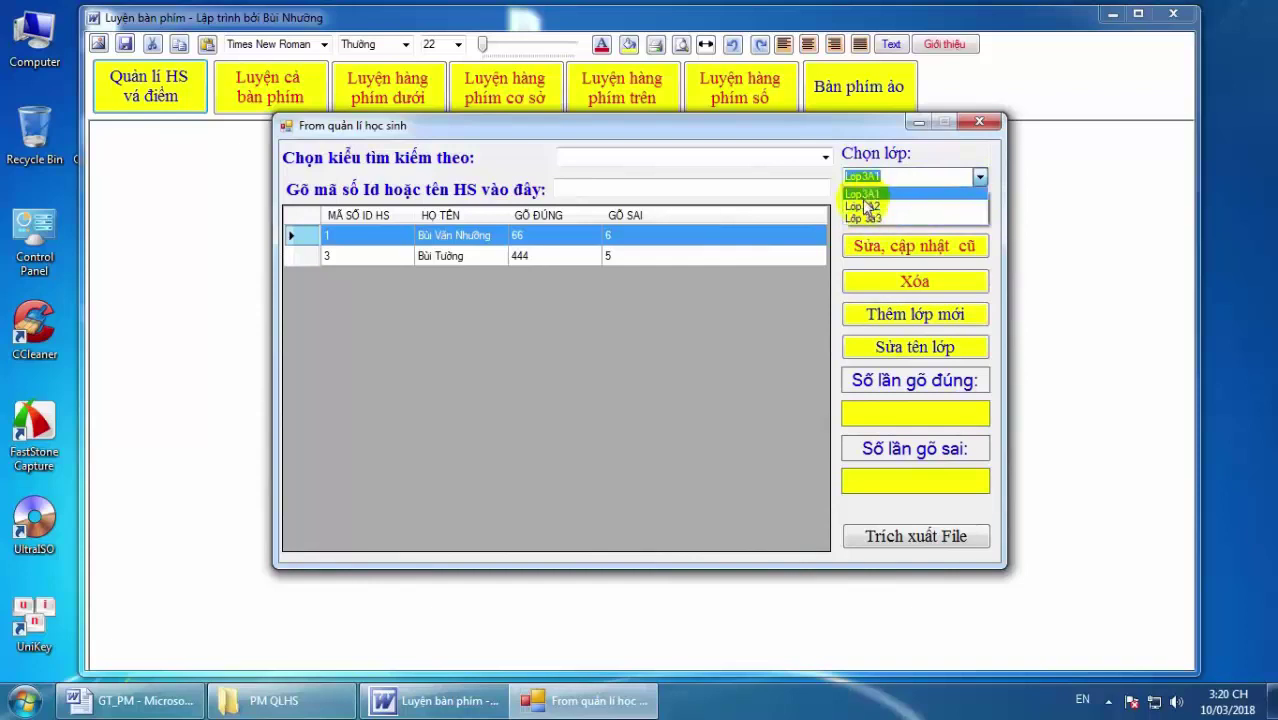
Rename class Lop3A1 to 'Lớp 3A1' and acknowledge the success message.
left_click(862, 194)
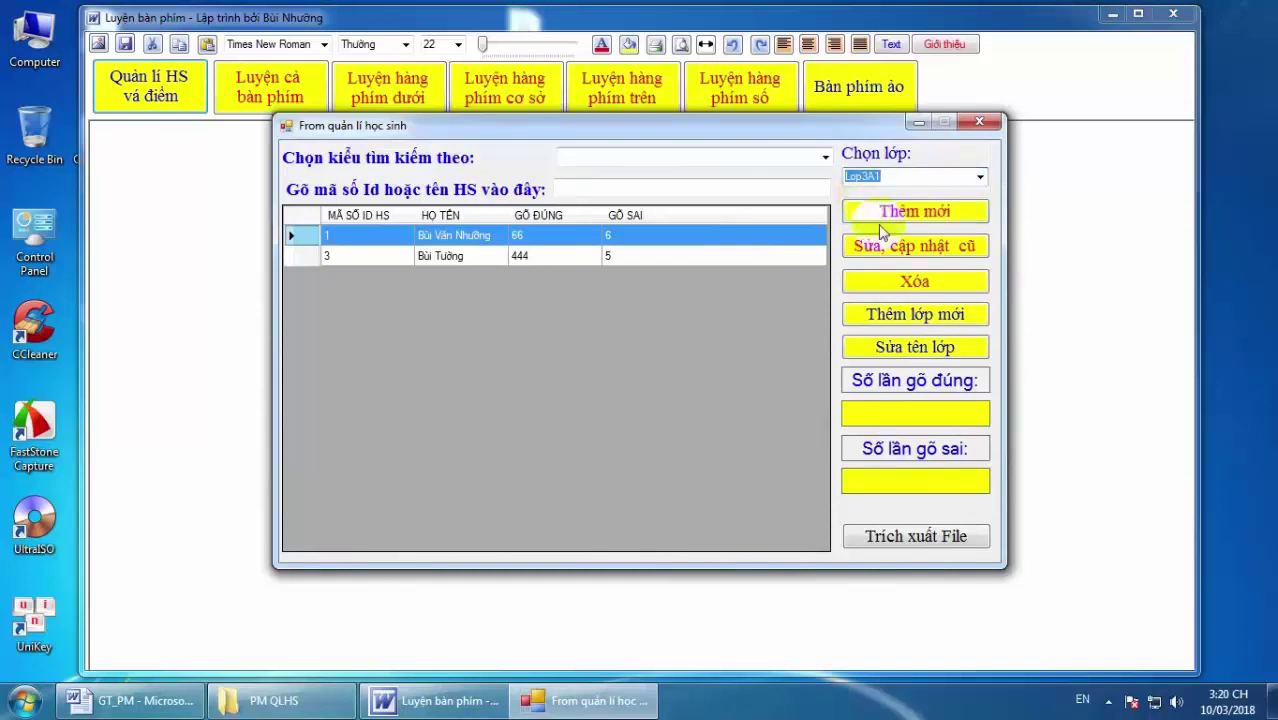
left_click(914, 347)
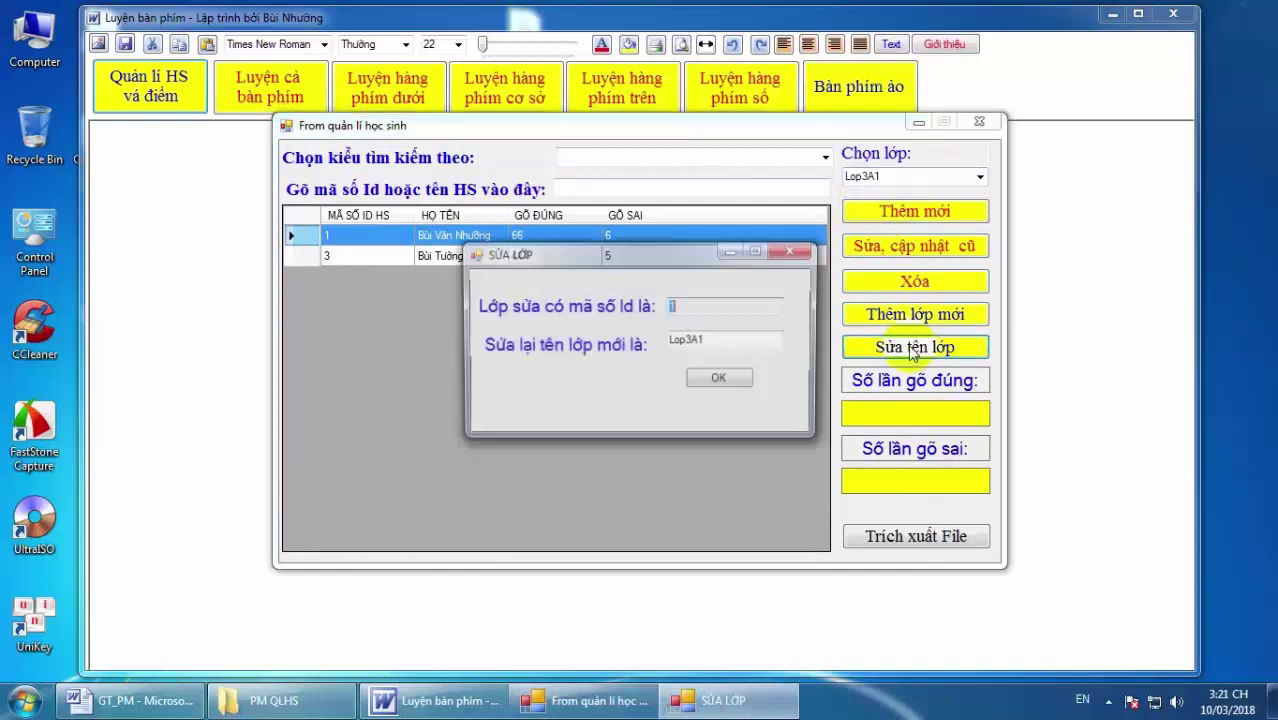
left_click(716, 341)
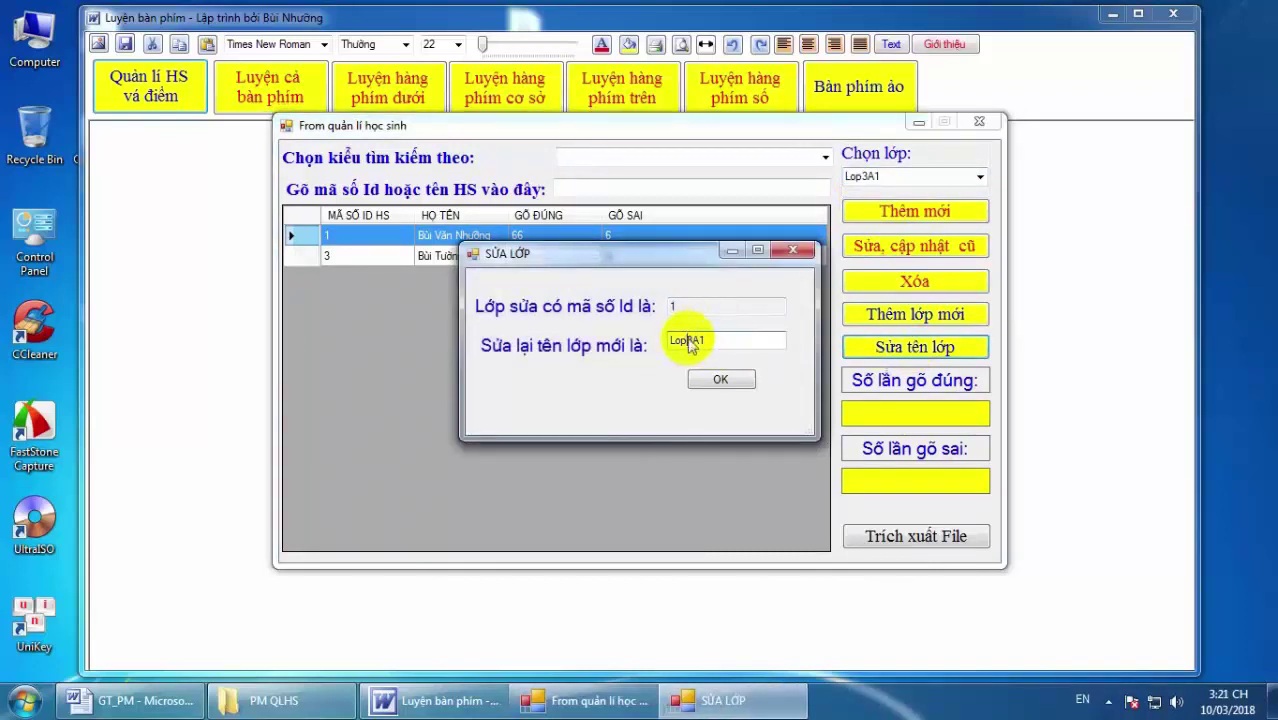
key("BackSpace")
key("BackSpace")
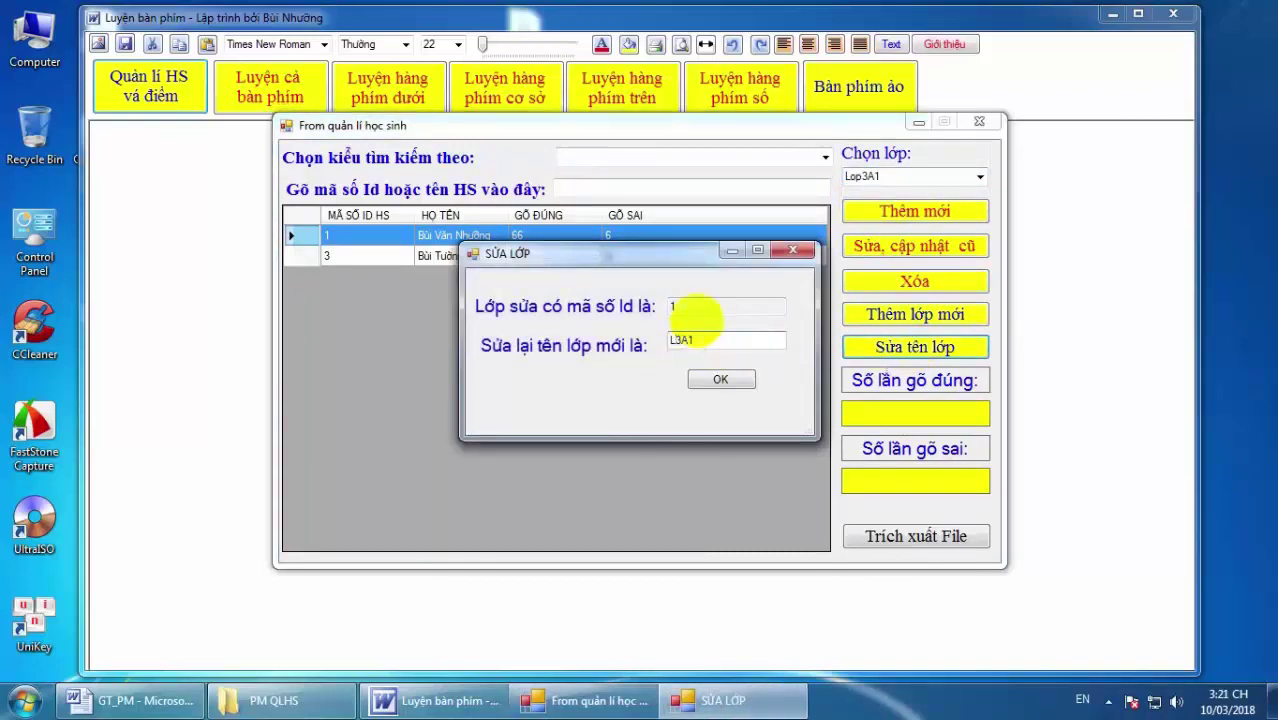
type("op")
left_click(717, 381)
left_click(677, 406)
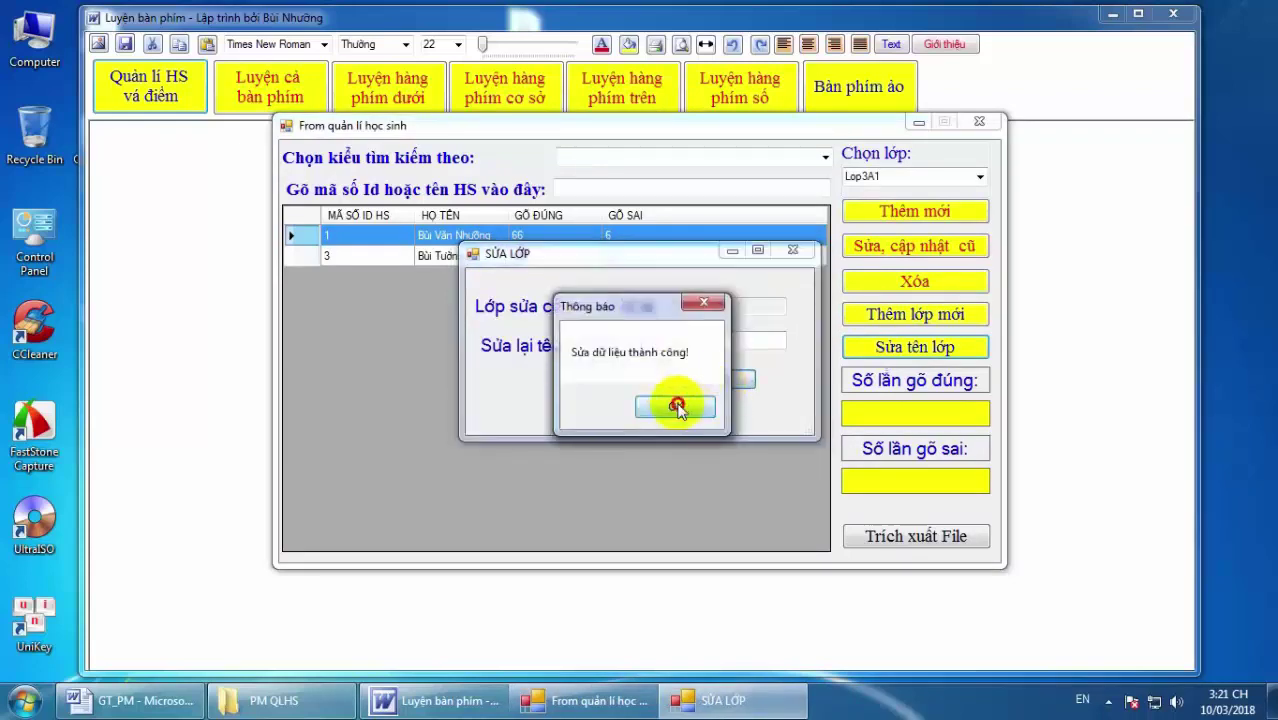
Check the renamed class in the Chọn lớp list, then close the student management window.
left_click(980, 178)
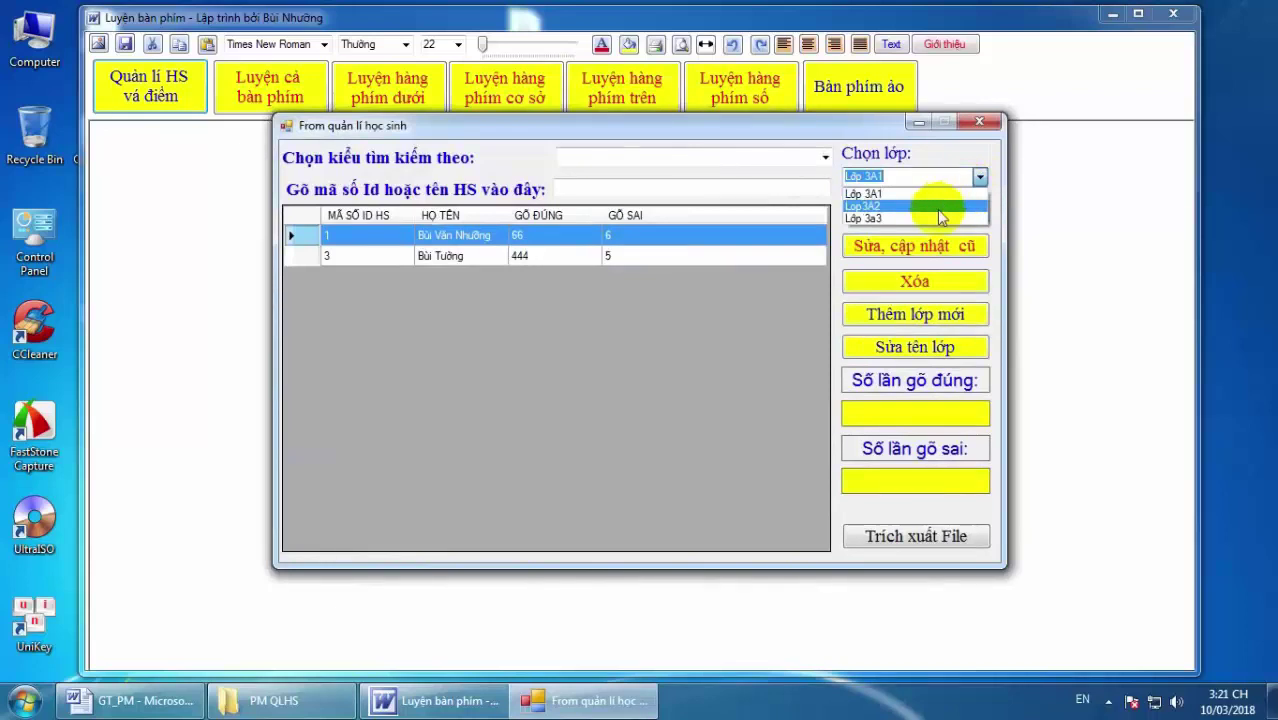
left_click(915, 412)
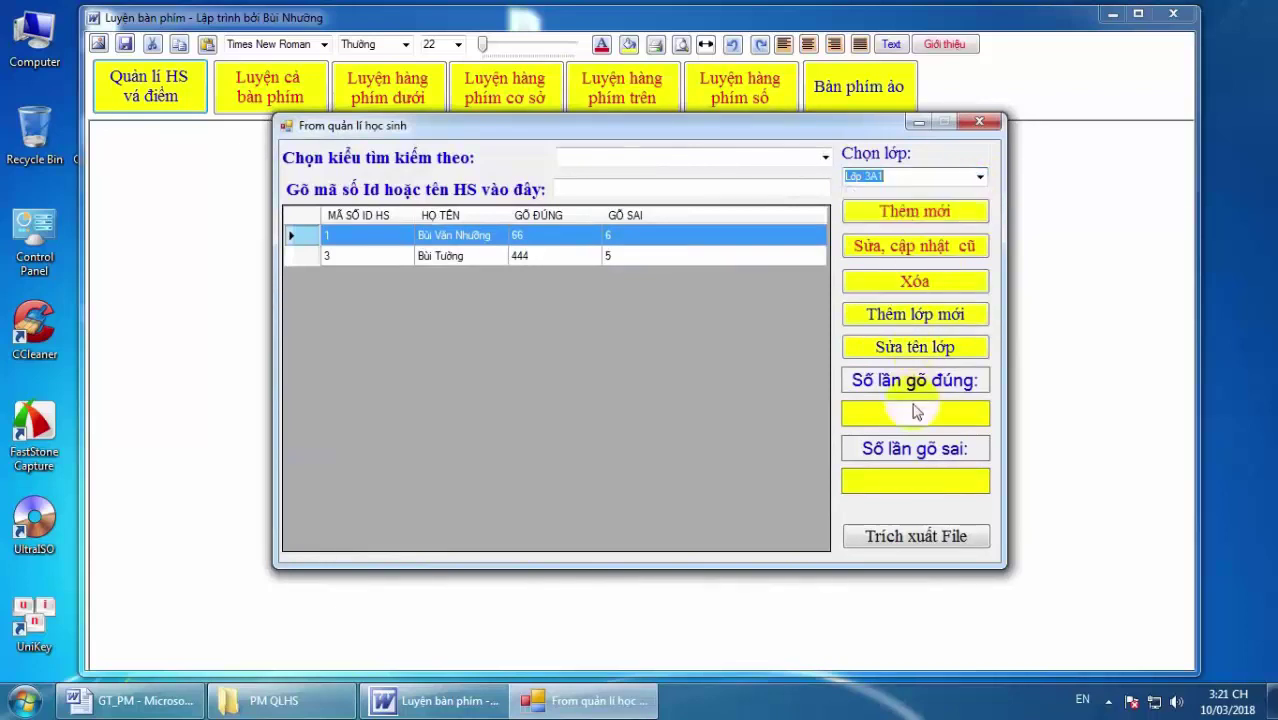
left_click(736, 295)
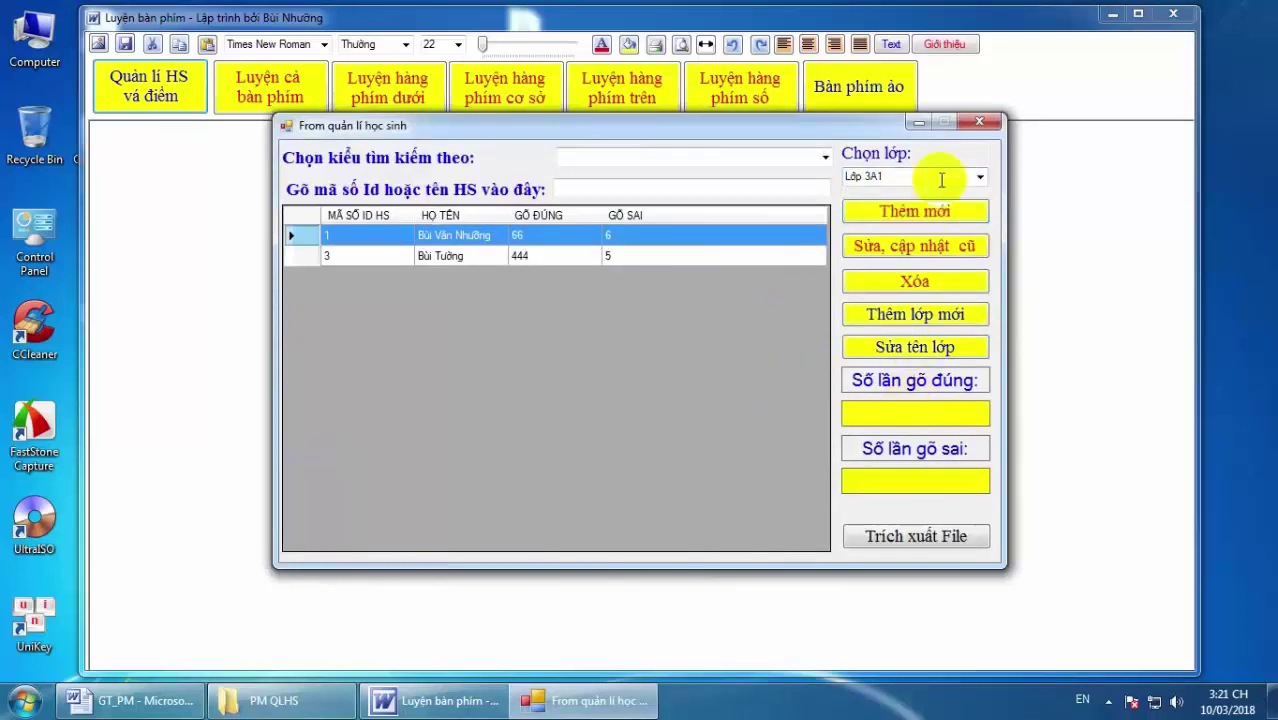
left_click(980, 124)
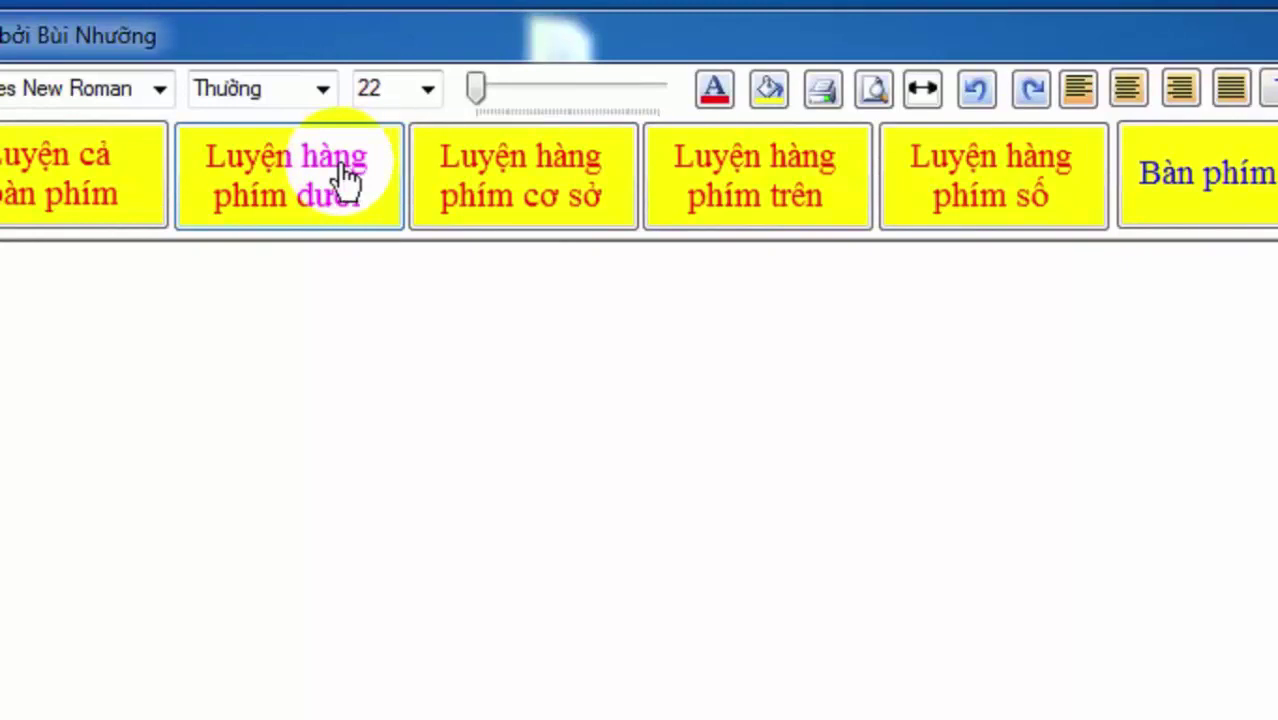
Do the bottom-row practice typing C, M, V, B, then close it to see 3 correct, 1 wrong.
left_click(341, 178)
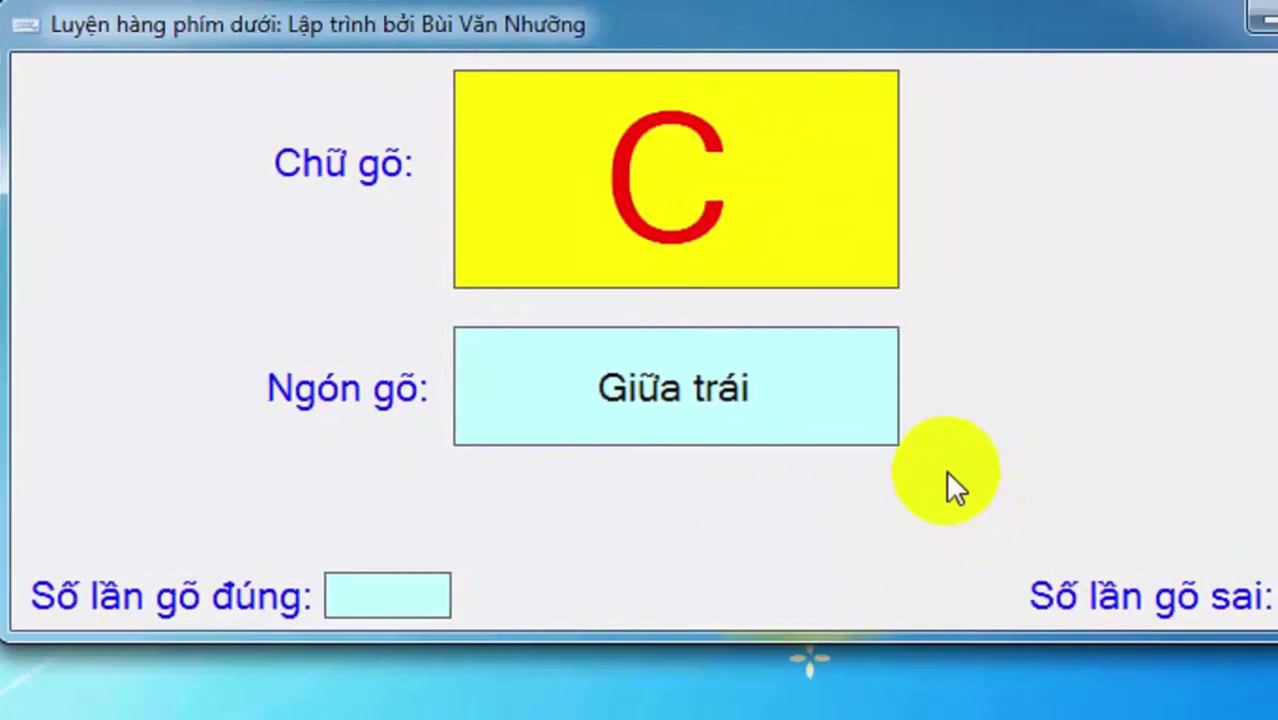
key("c")
key("m")
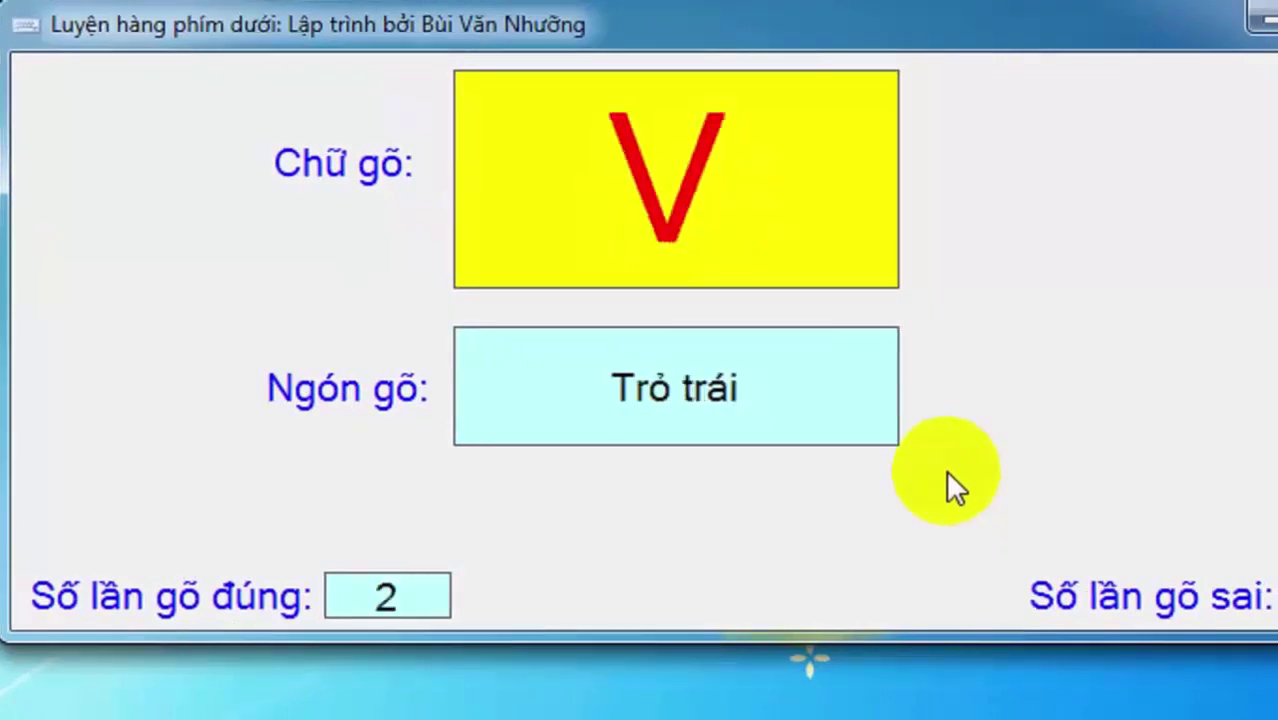
key("v")
key("b")
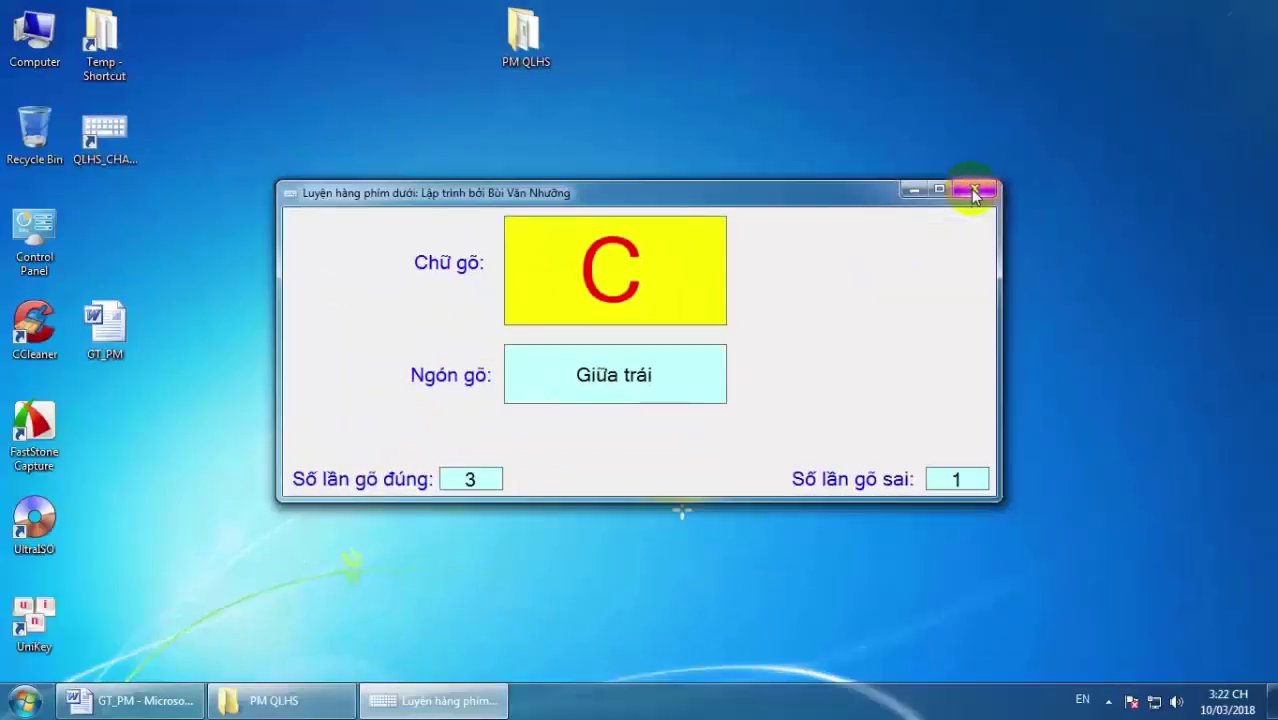
left_click(965, 183)
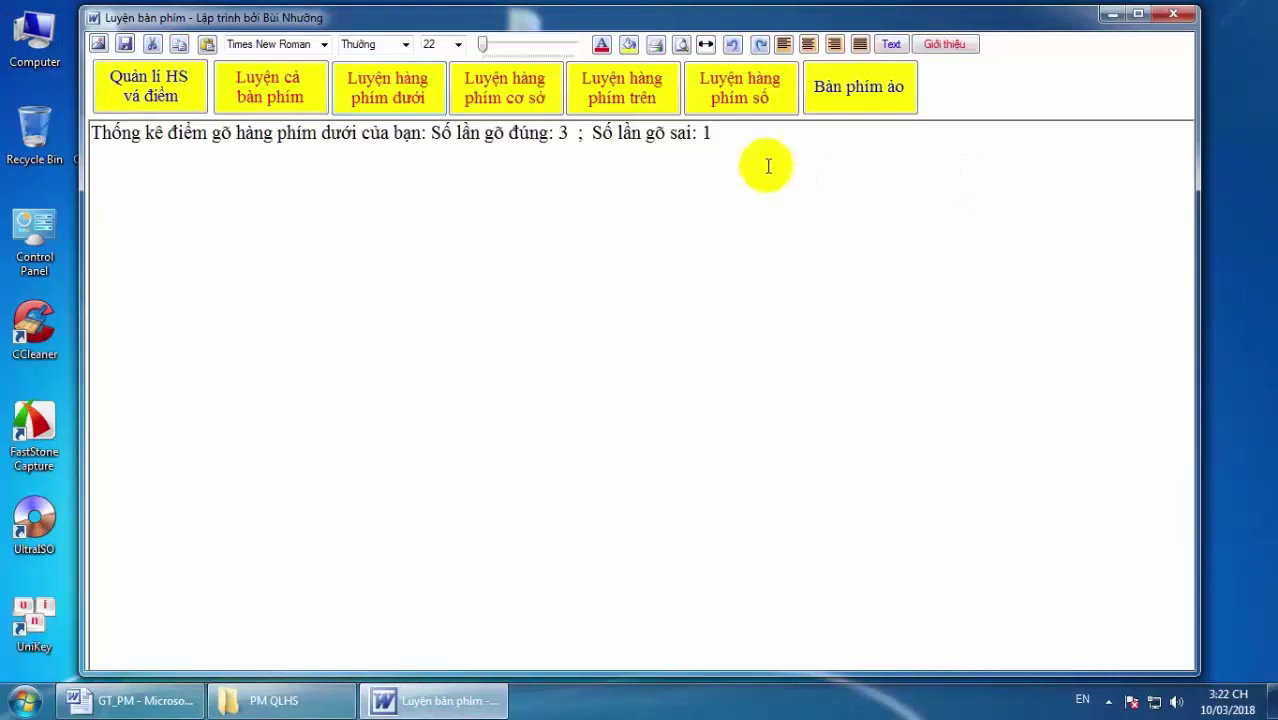
left_click_drag(713, 133, 103, 129)
left_click(430, 205)
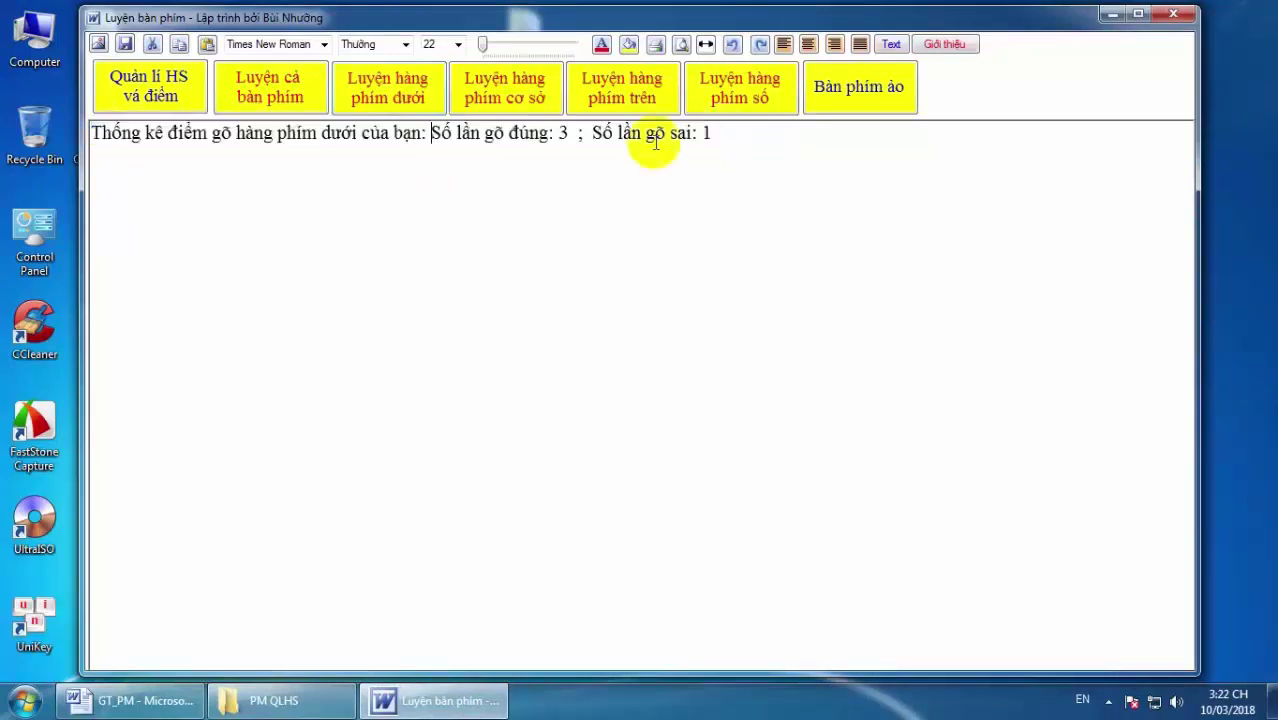
left_click_drag(710, 133, 620, 131)
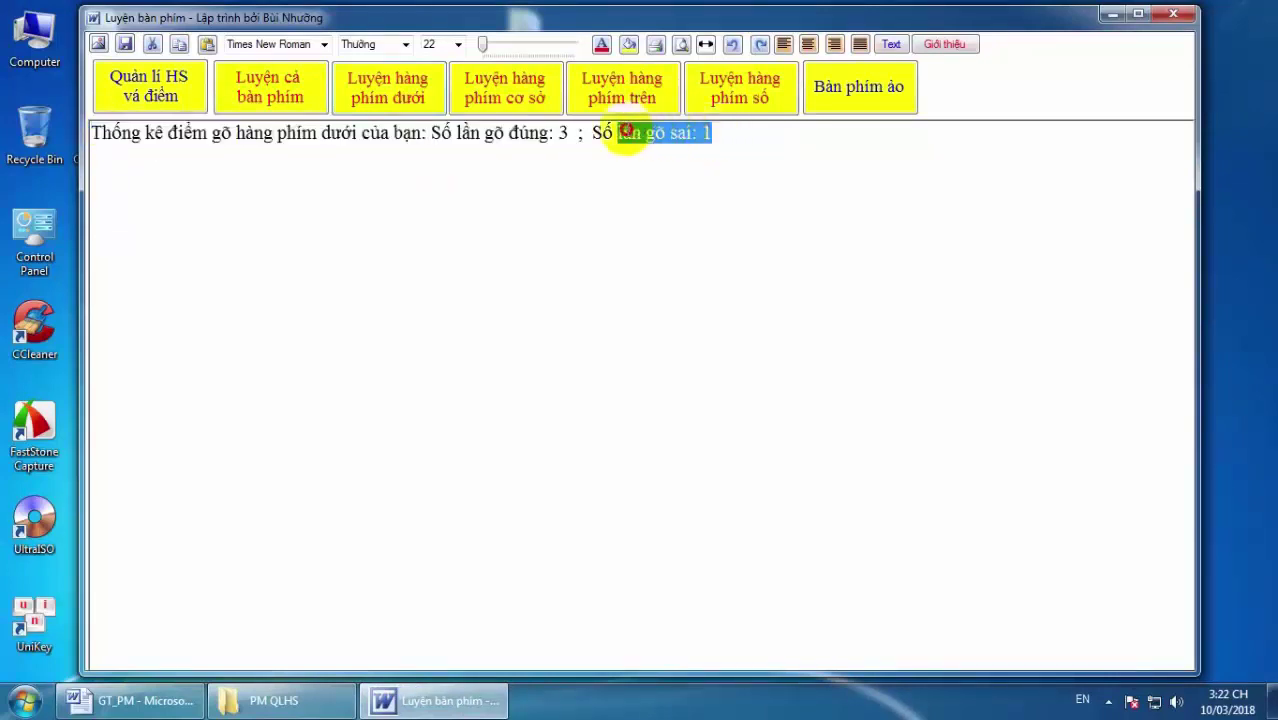
left_click(734, 136)
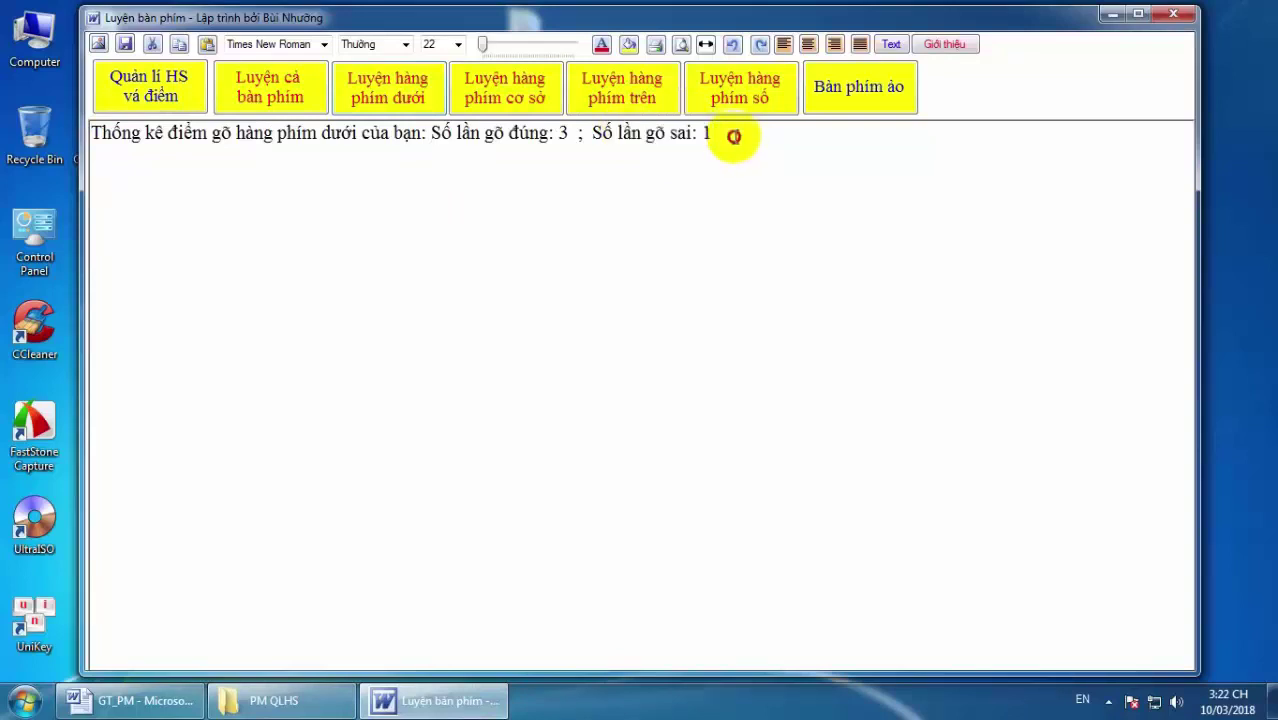
left_click_drag(734, 136, 108, 148)
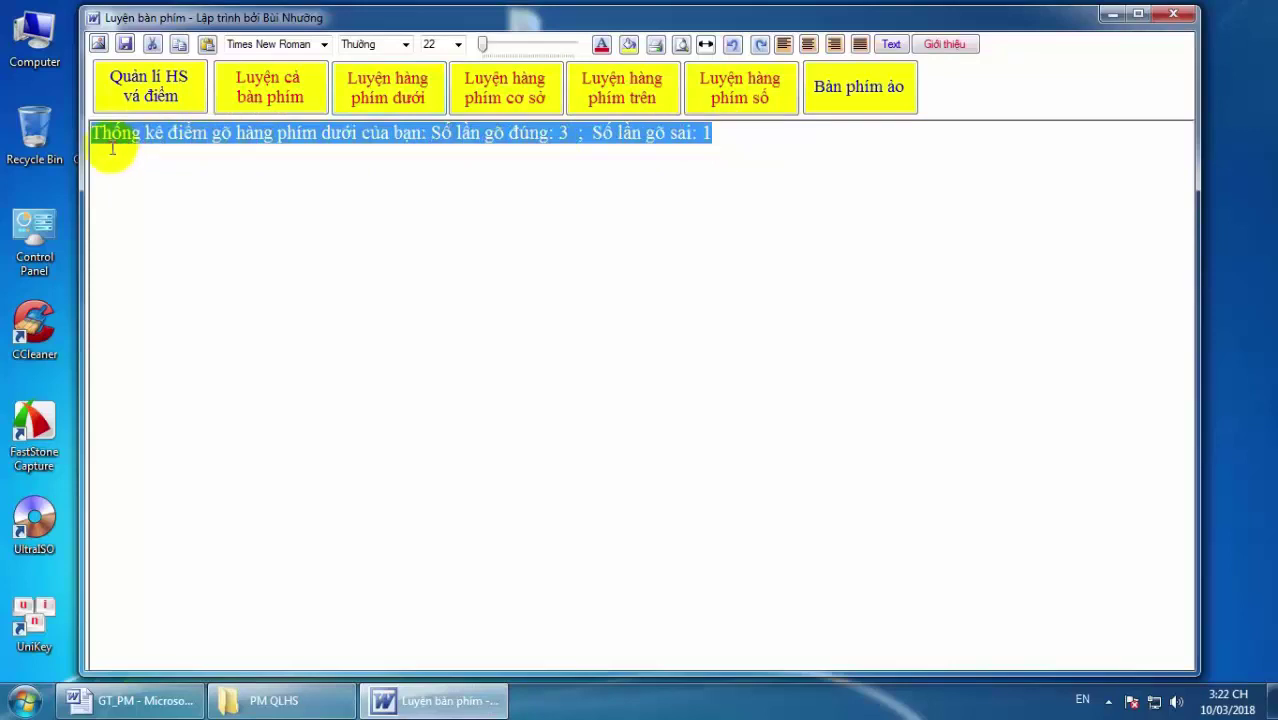
left_click(463, 189)
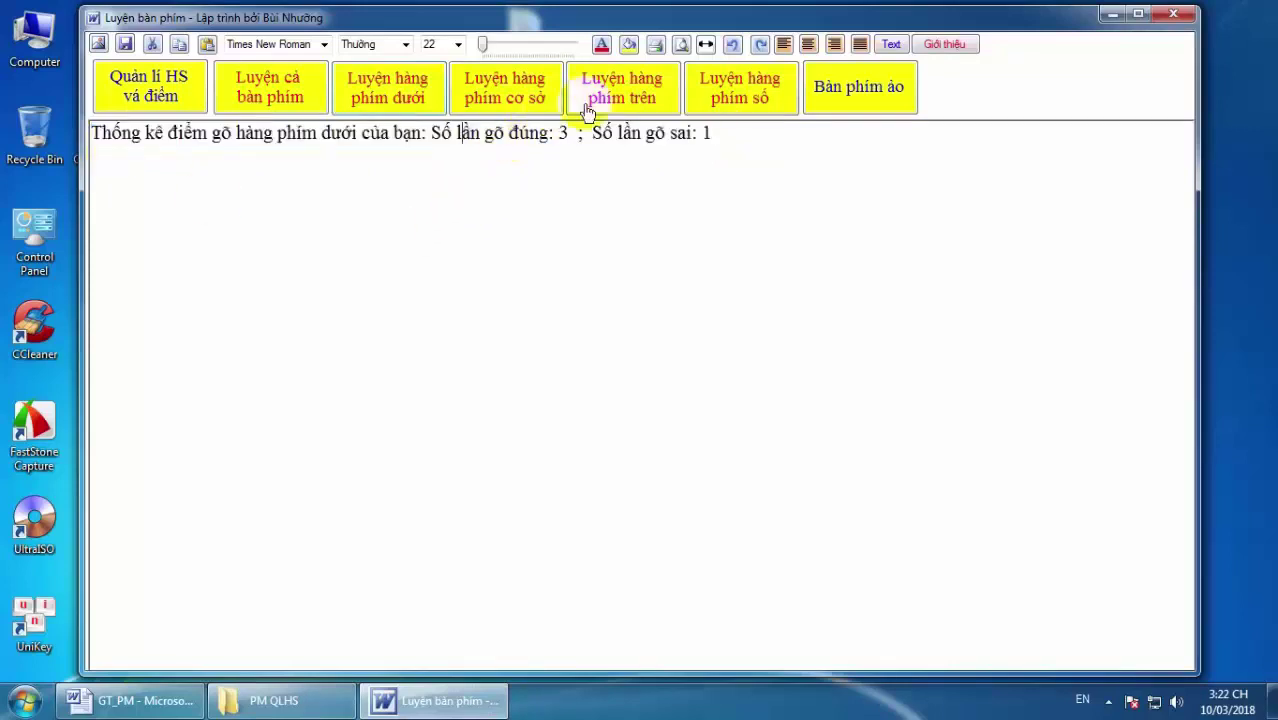
In top-row practice type E, I, W, T, P, U, then miss the prompted R.
left_click(624, 92)
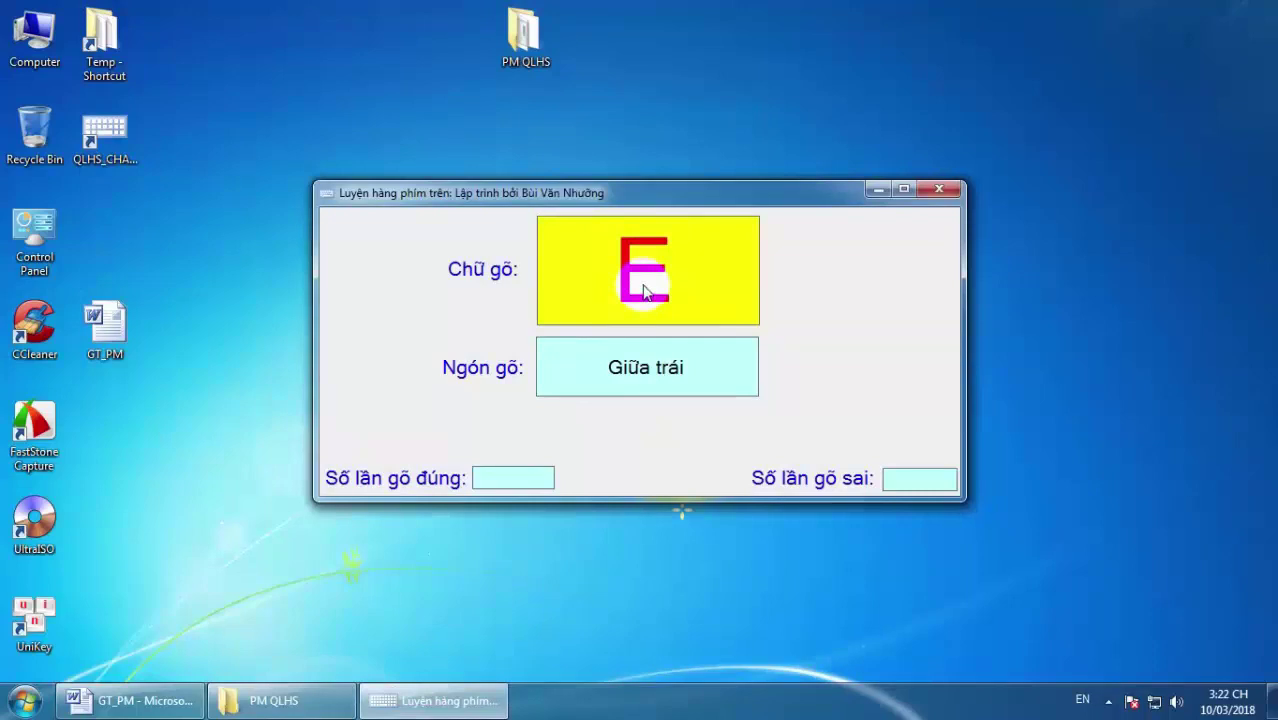
key("e")
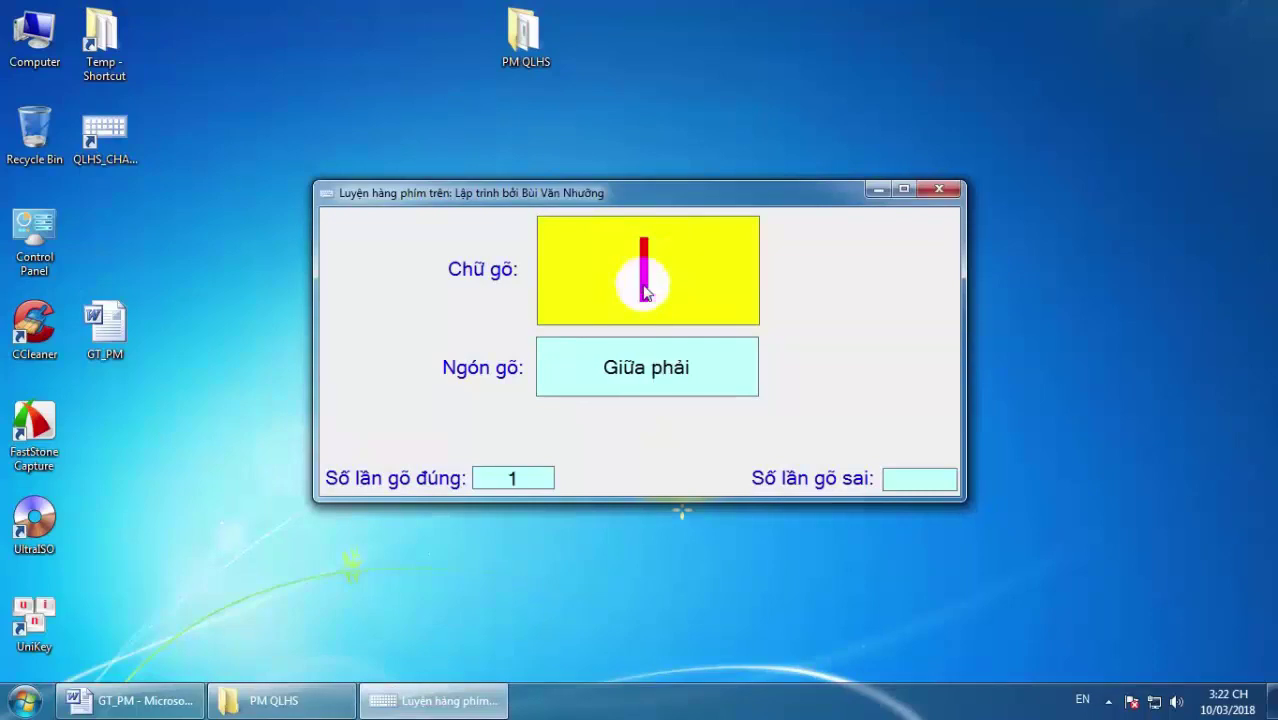
key("i")
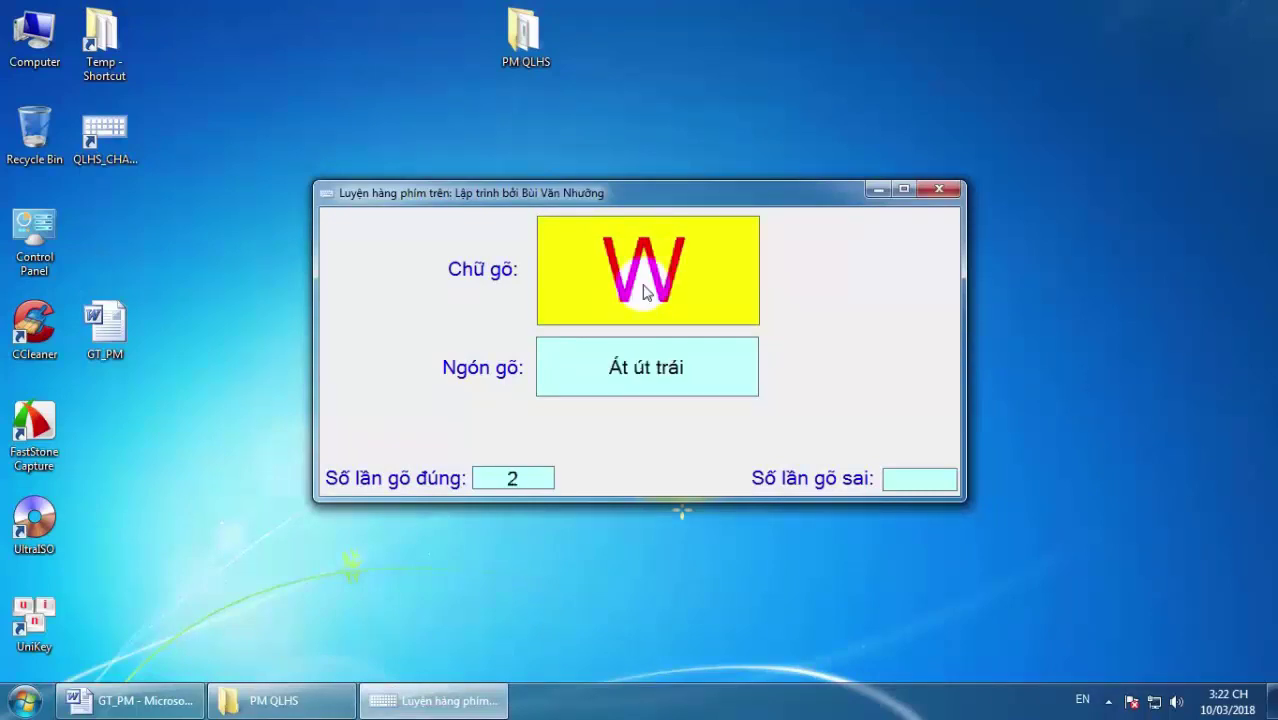
key("w")
key("t")
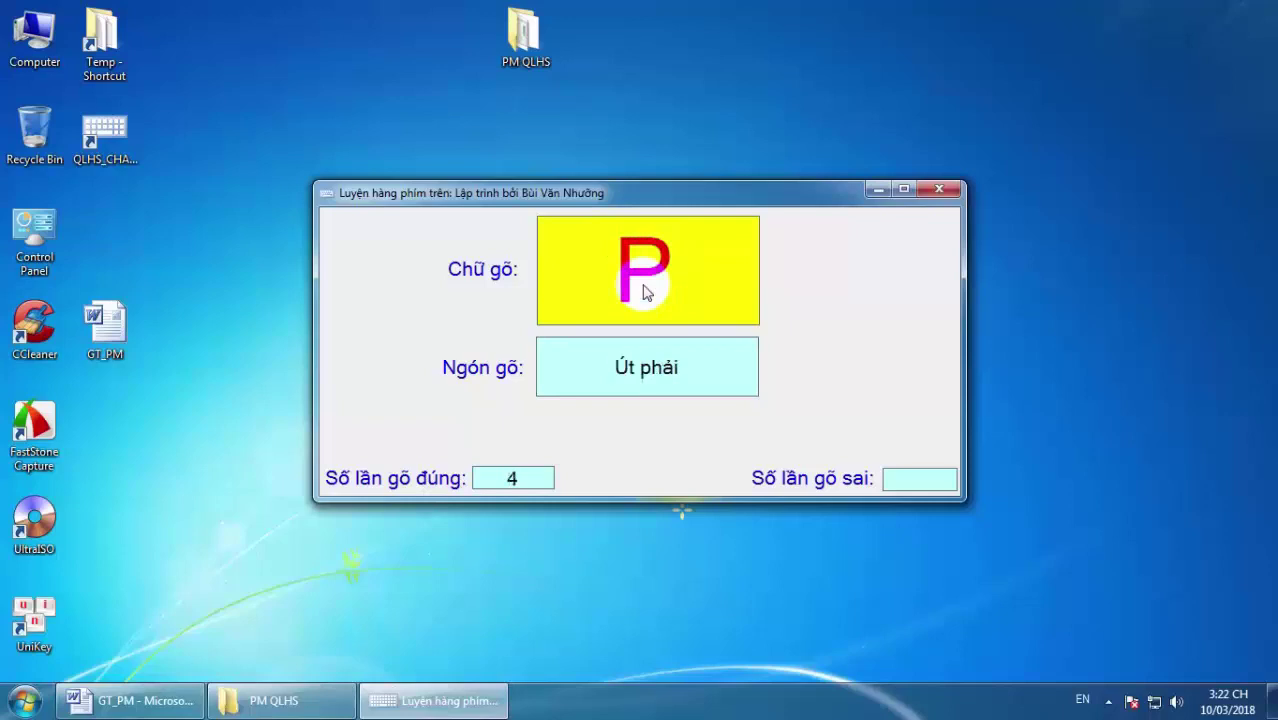
key("p")
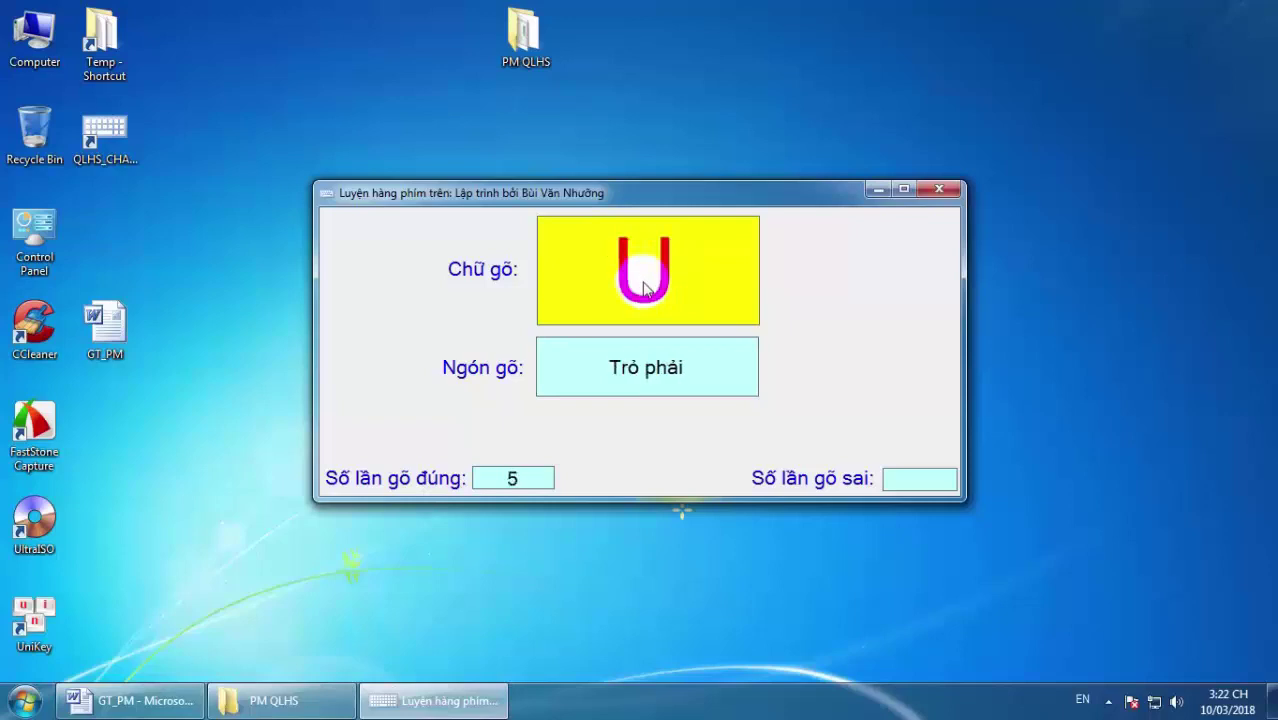
key("u")
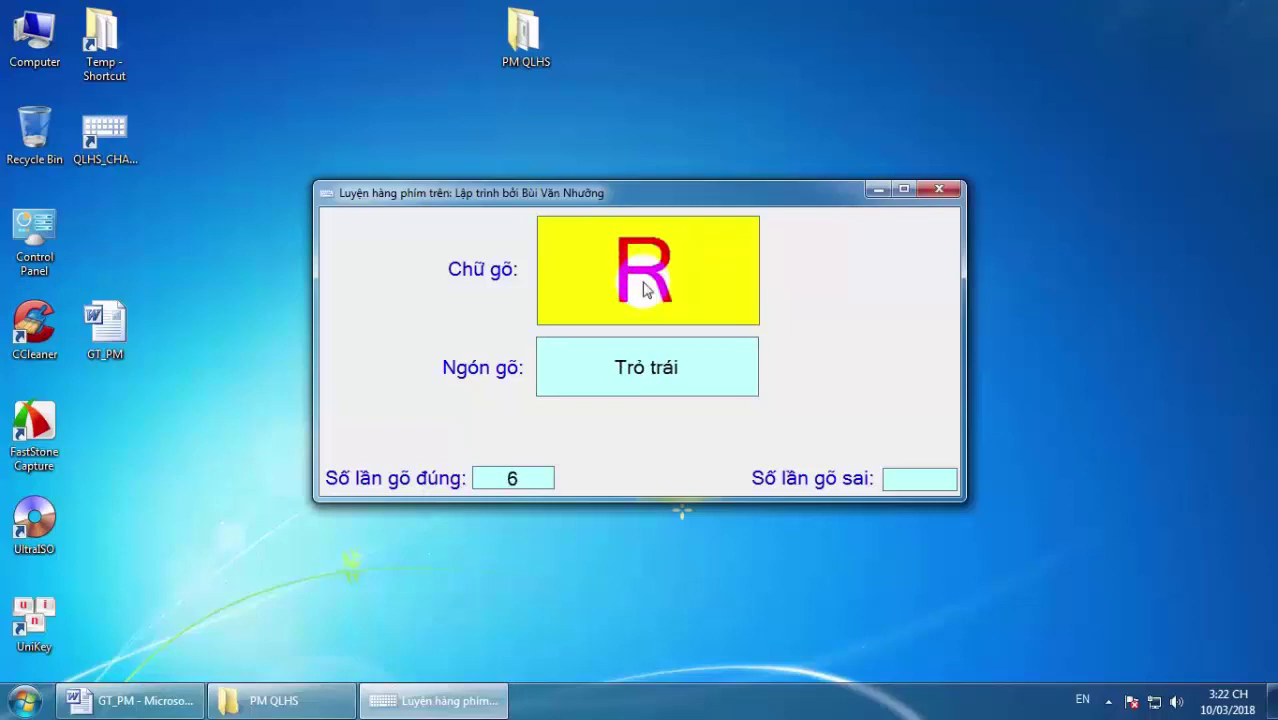
key("e")
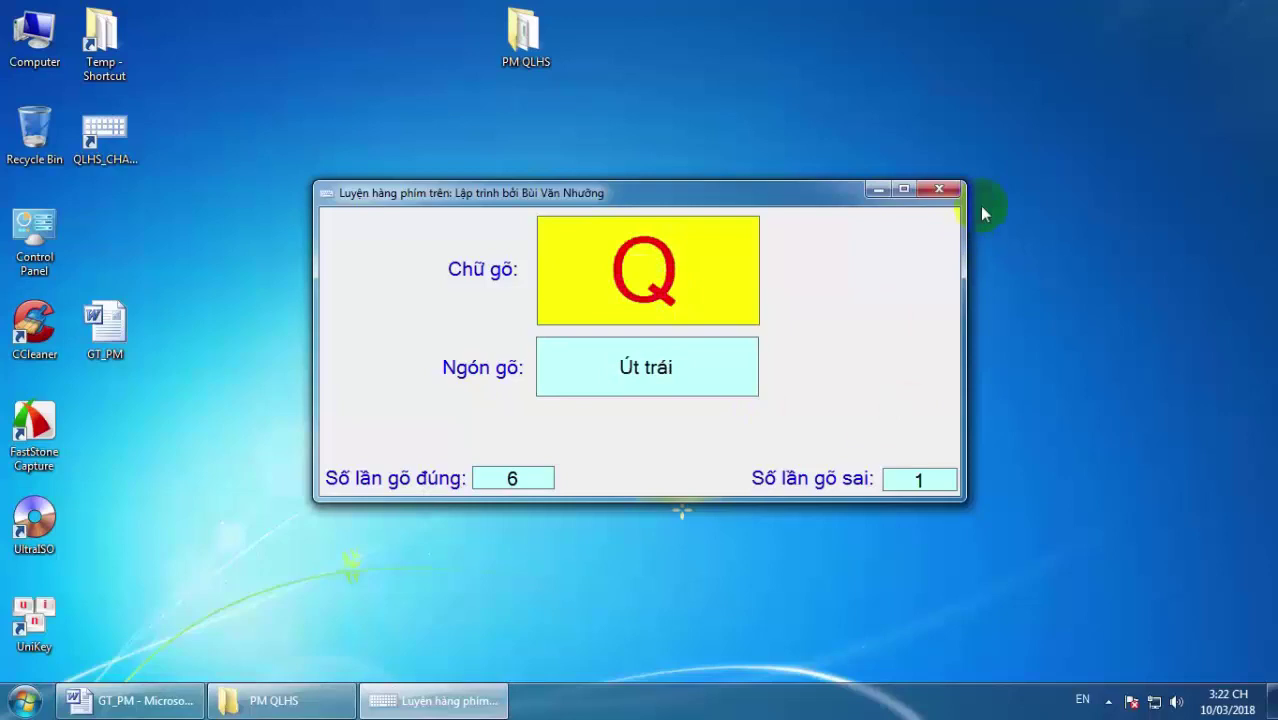
Close the top-row practice and highlight part of the 6 correct, 1 wrong score line.
left_click(947, 190)
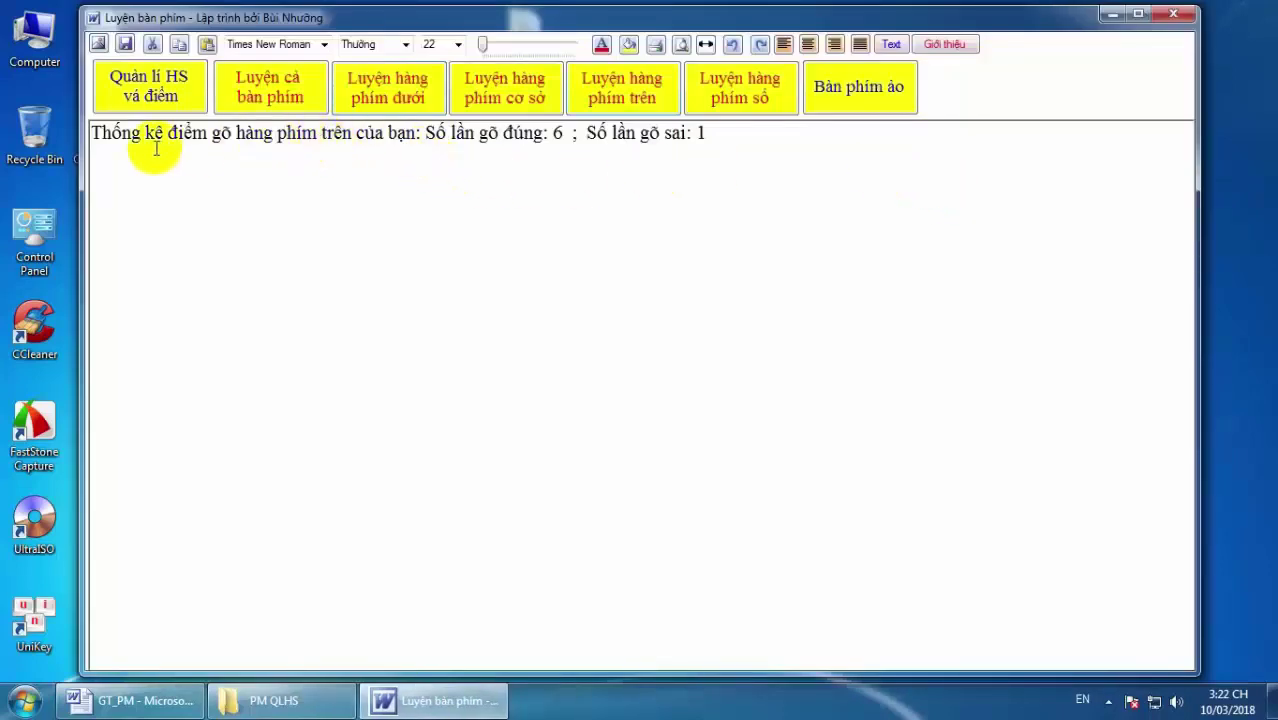
left_click_drag(96, 133, 37, 137)
left_click(765, 143)
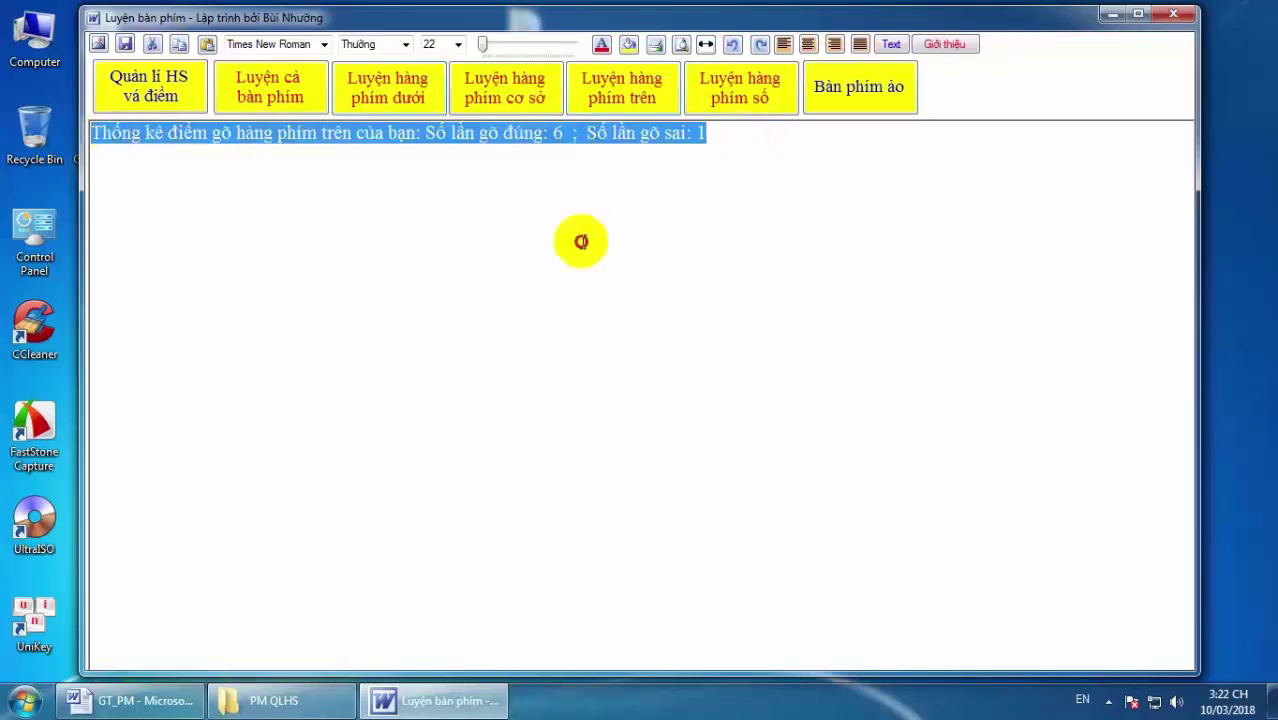
left_click(582, 240)
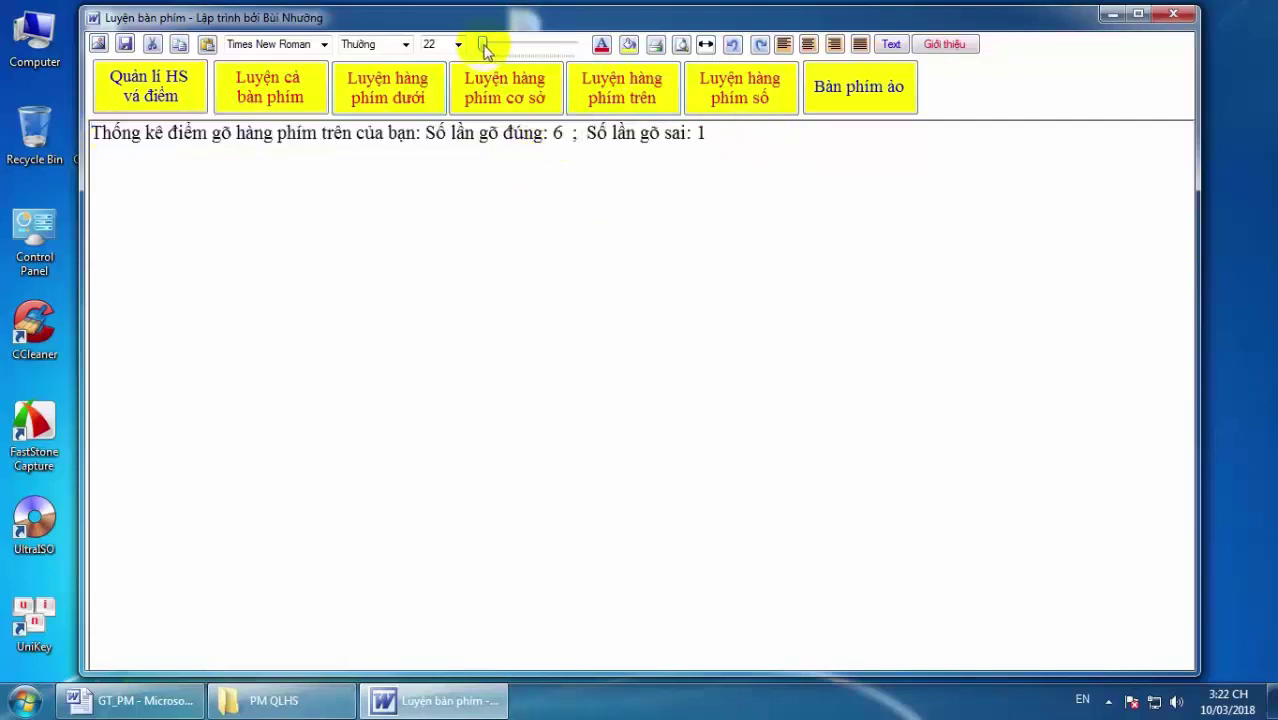
Zoom the score text larger and back to normal, then highlight and deselect the score line.
left_click_drag(484, 45, 555, 46)
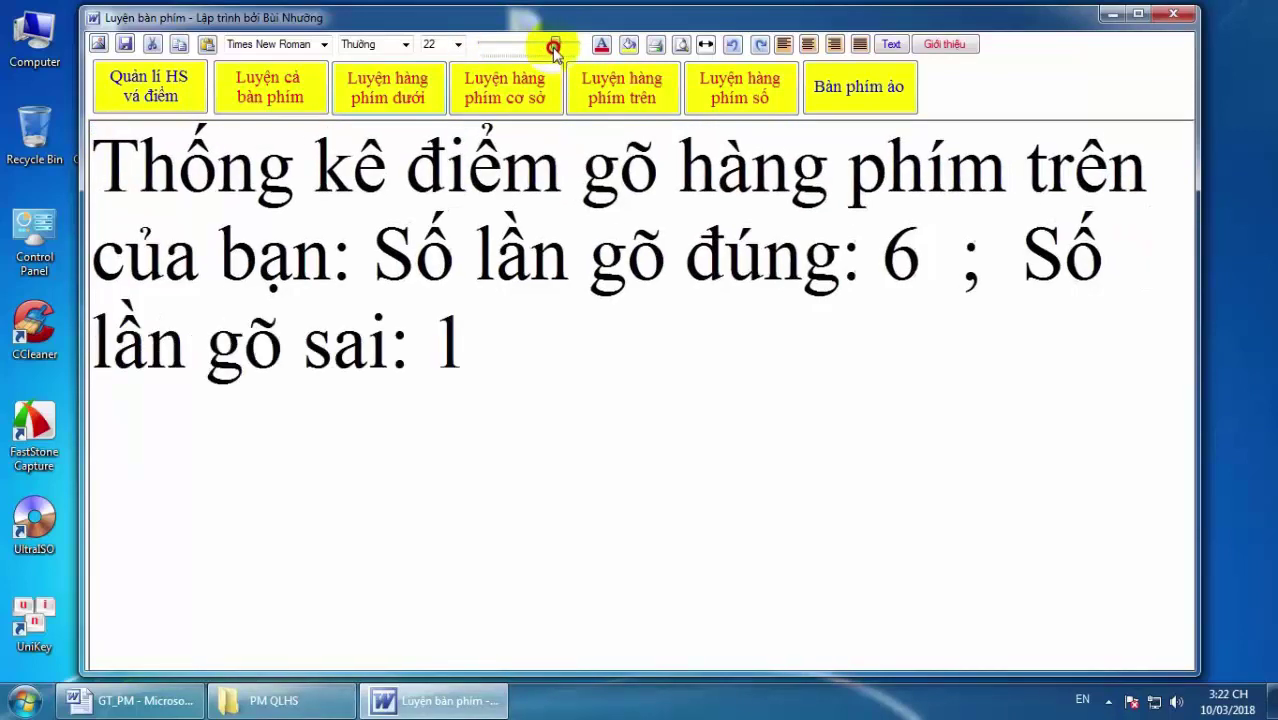
left_click(851, 350)
left_click_drag(556, 44, 451, 43)
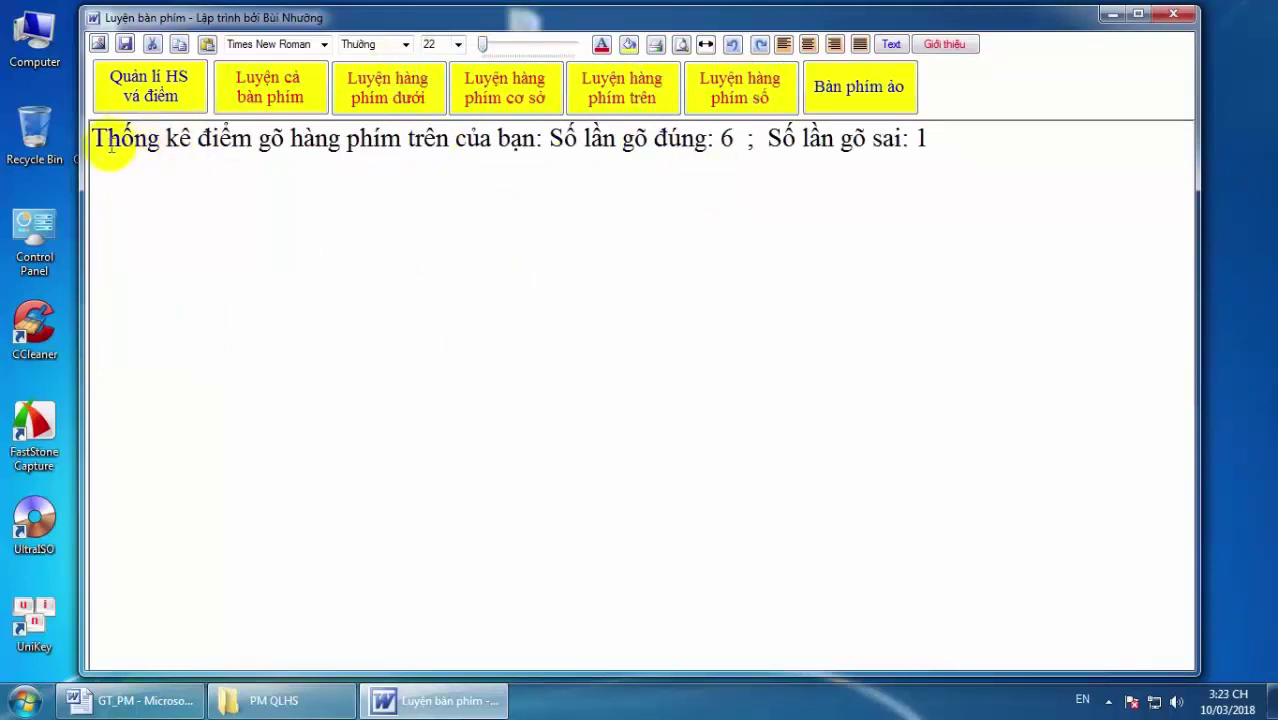
left_click_drag(92, 140, 958, 191)
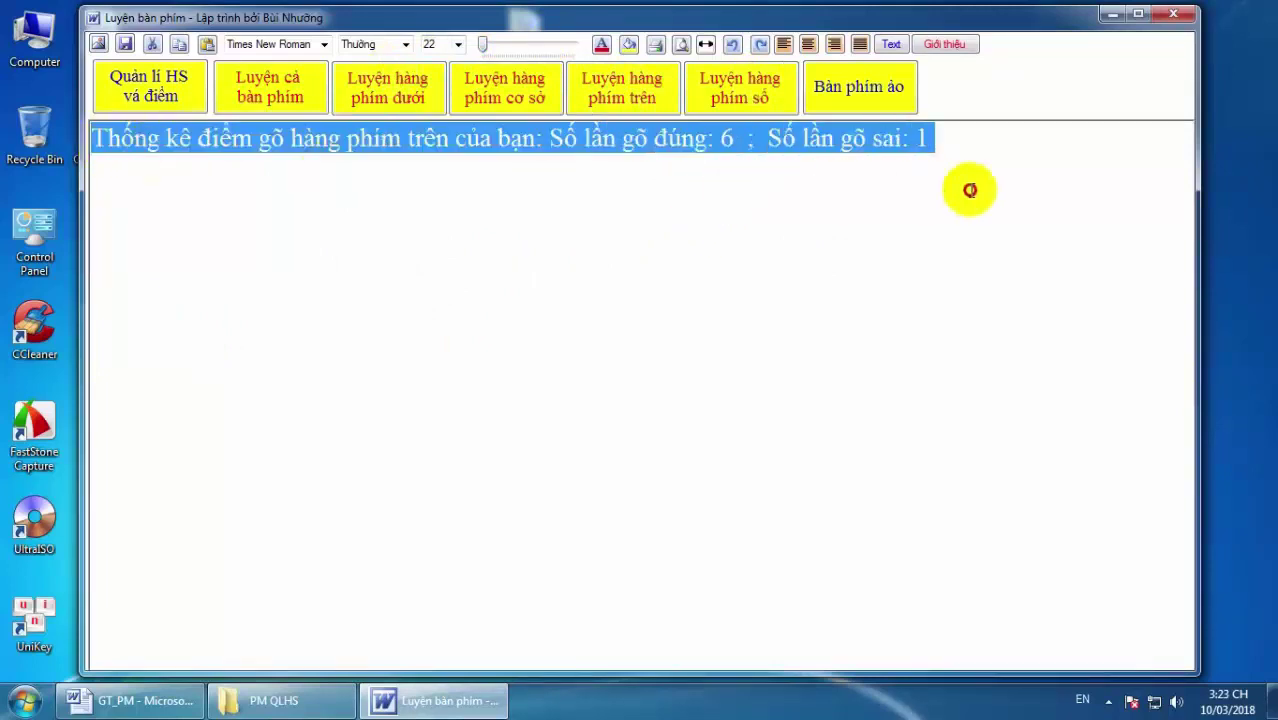
left_click(948, 154)
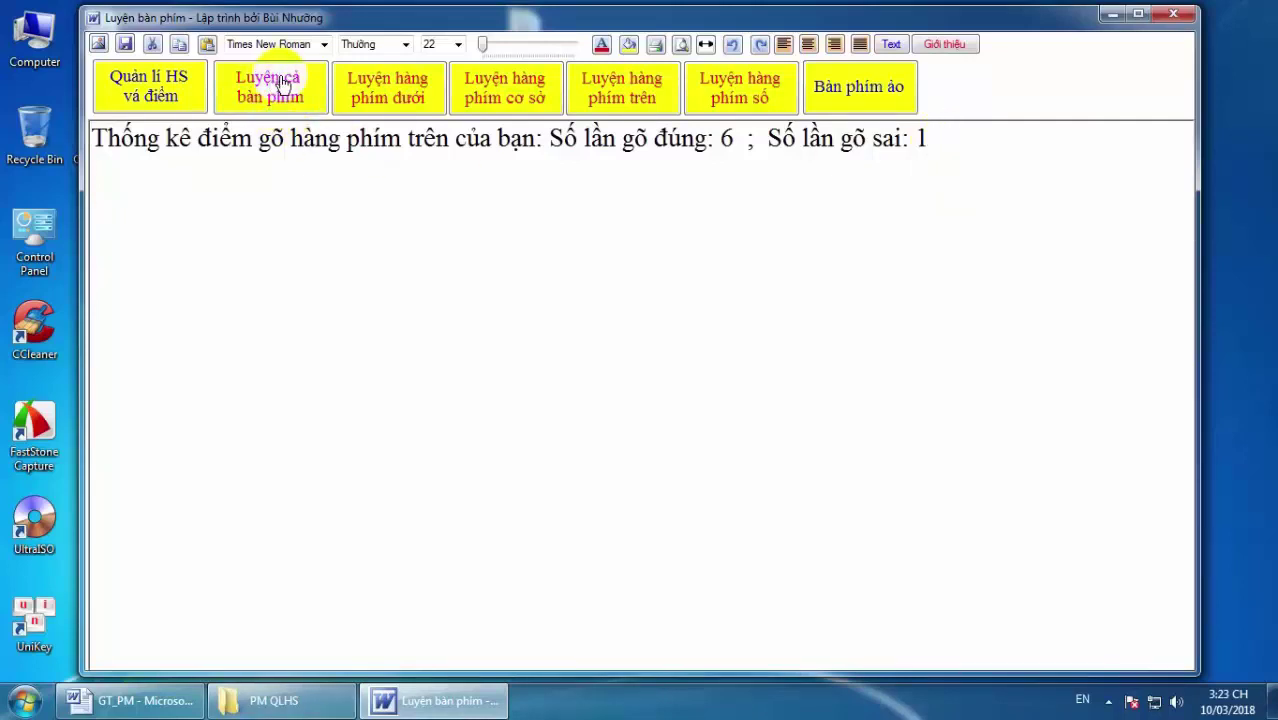
Do whole-keyboard practice typing F, G, R, O, W, Y, E for 7 correct and 2 wrong, then close it.
left_click(283, 85)
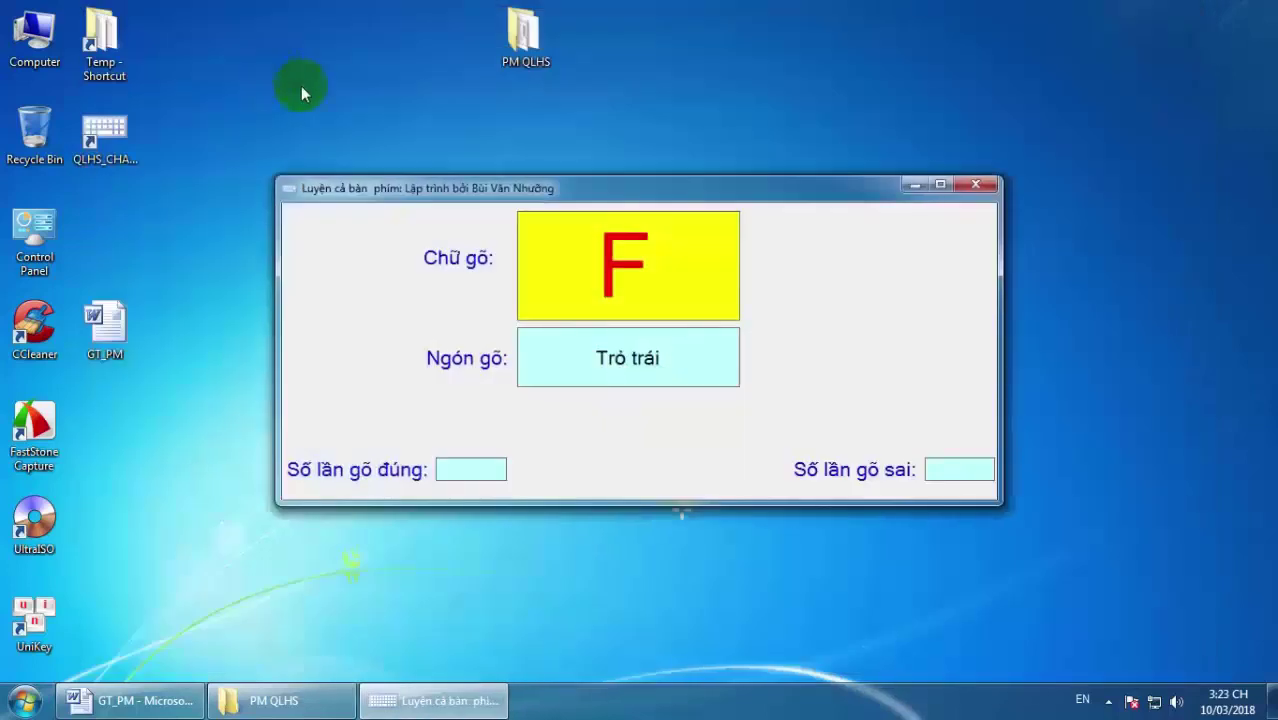
left_click_drag(675, 190, 709, 125)
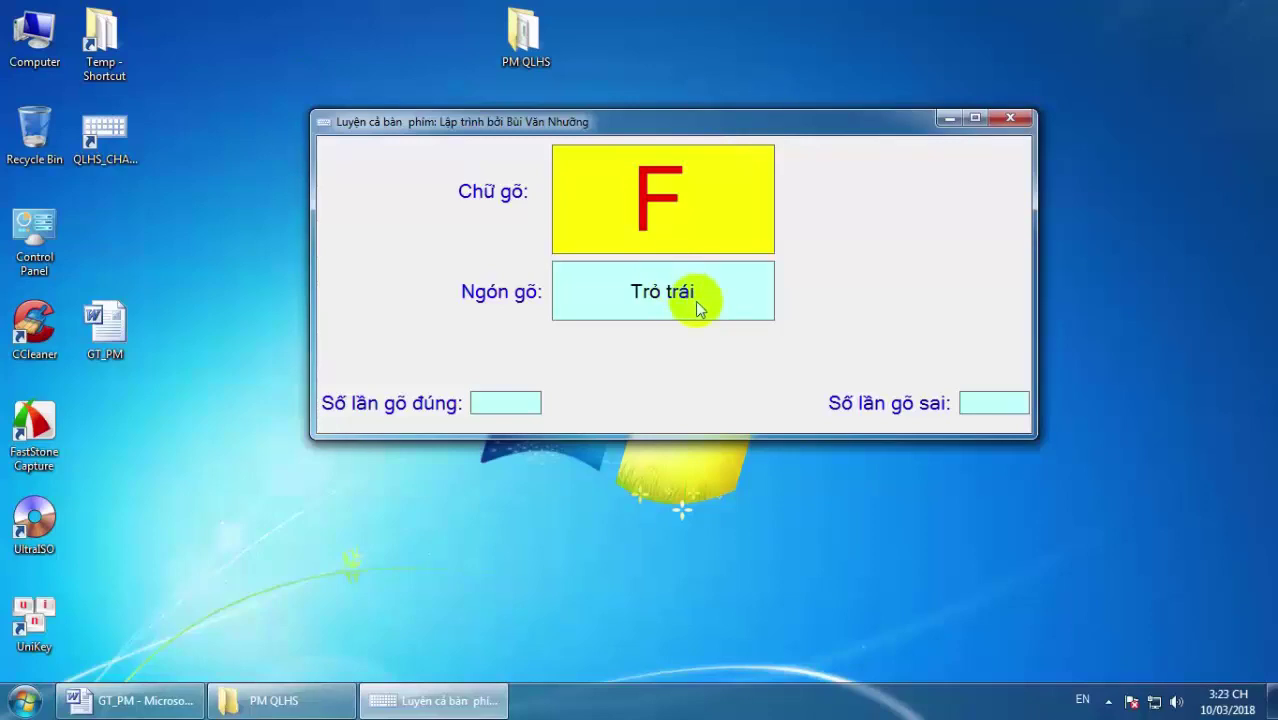
key("f")
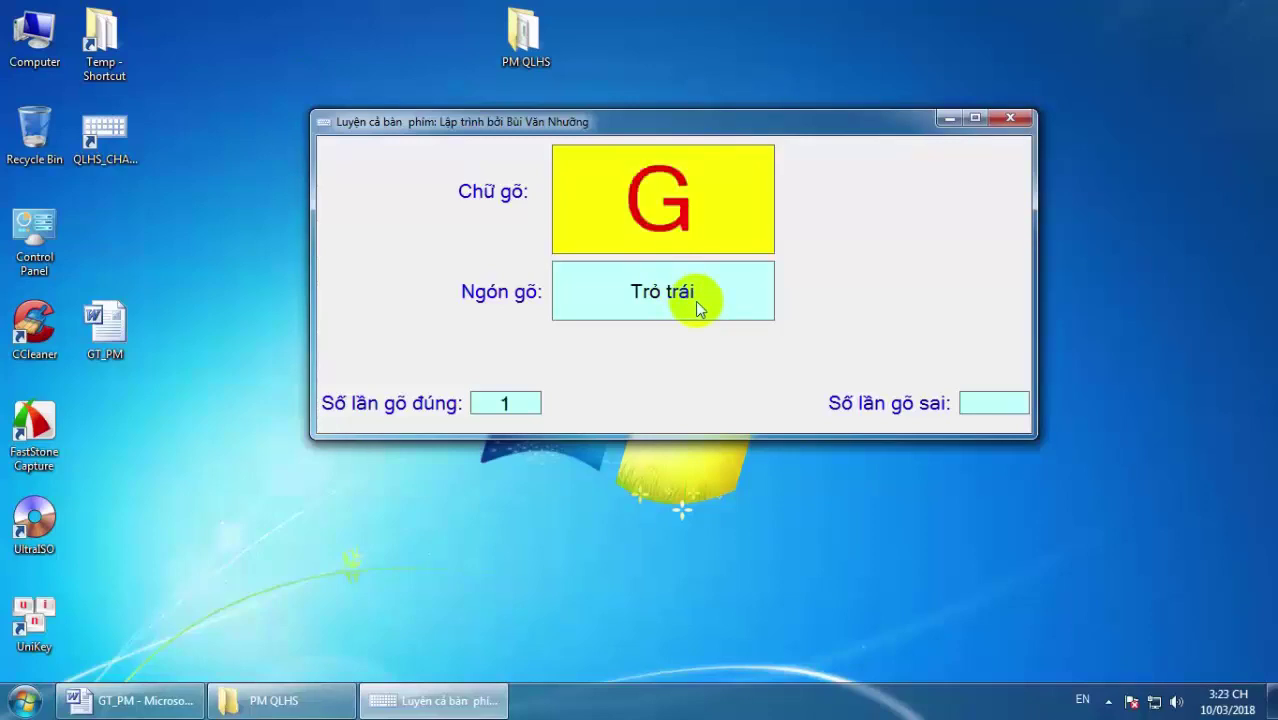
key("f")
key("g")
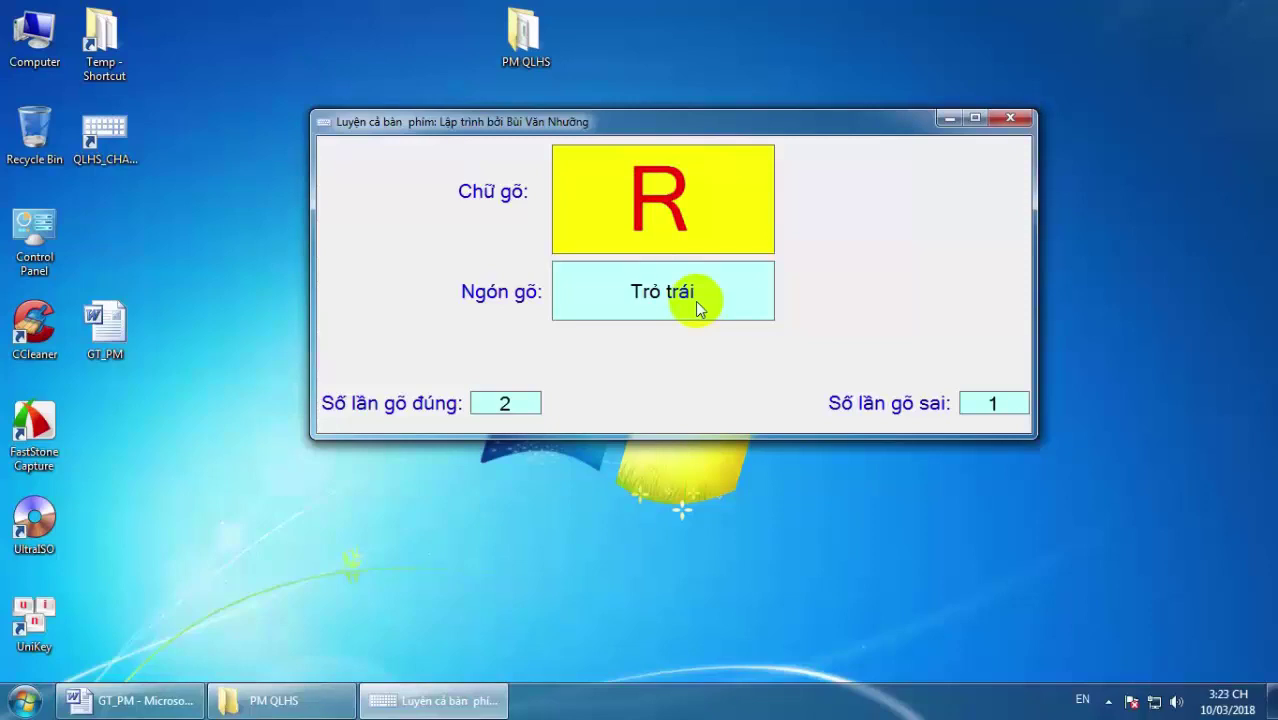
key("r")
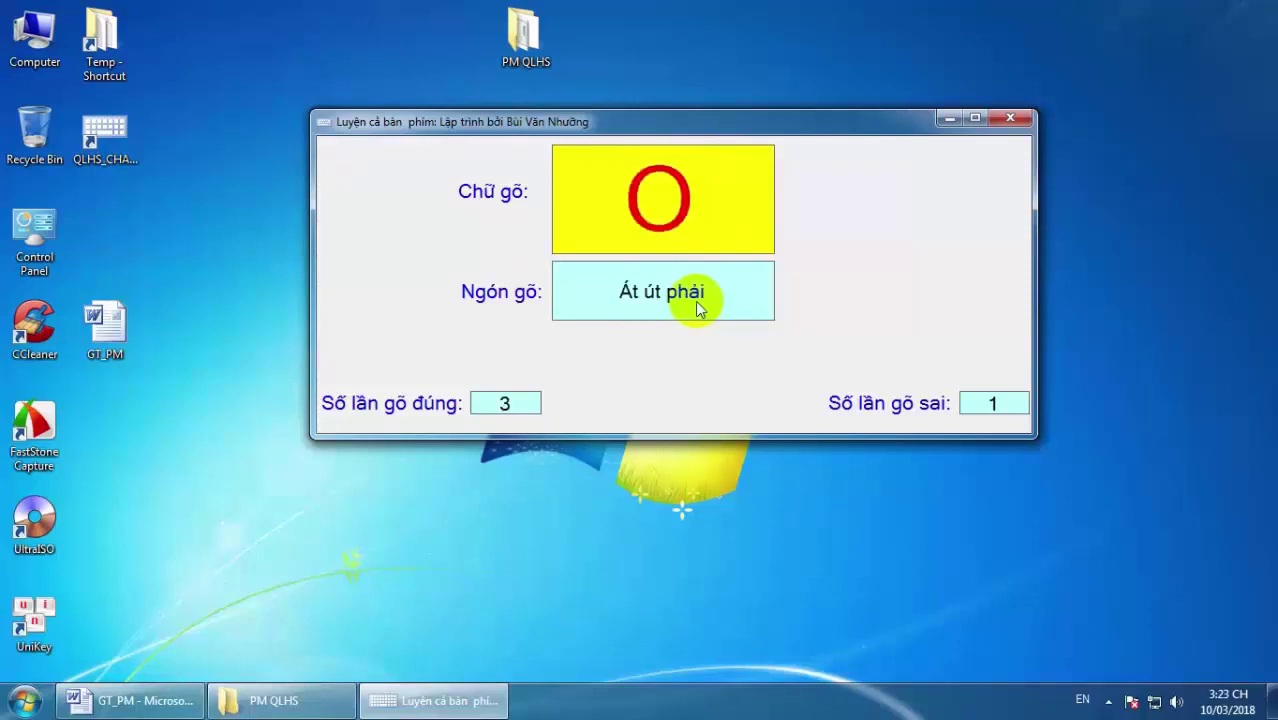
key("o")
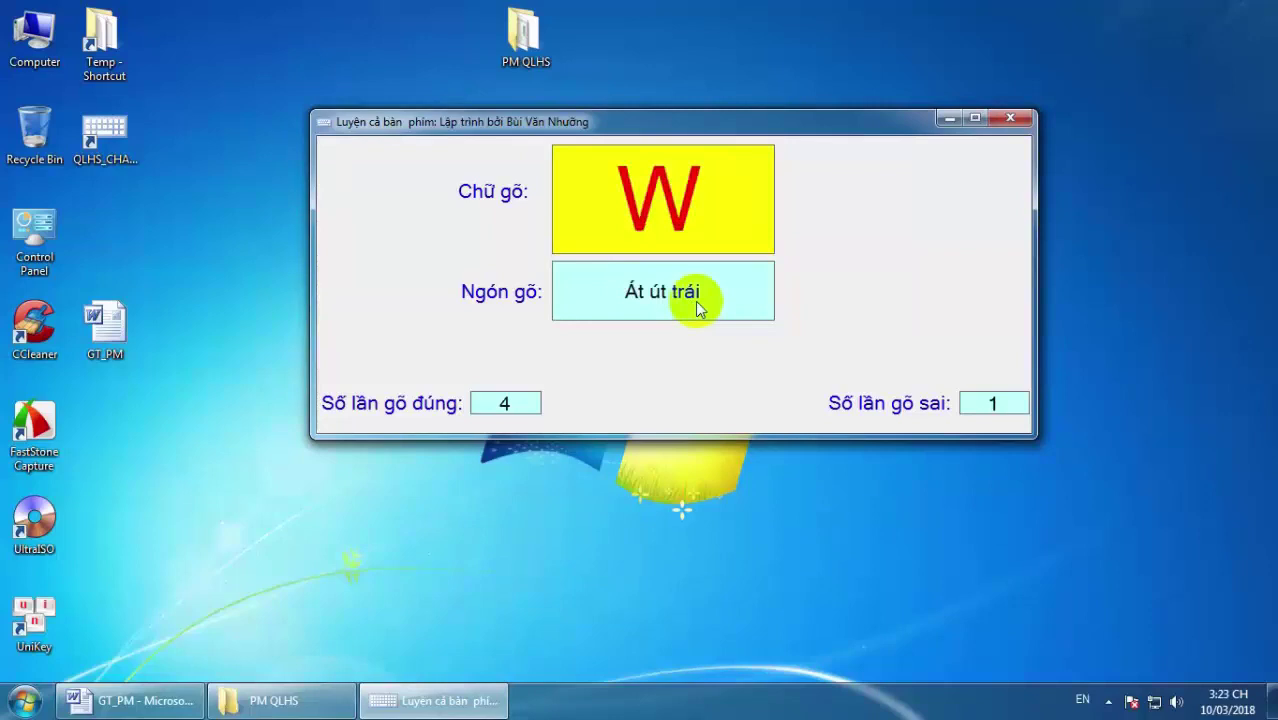
key("w")
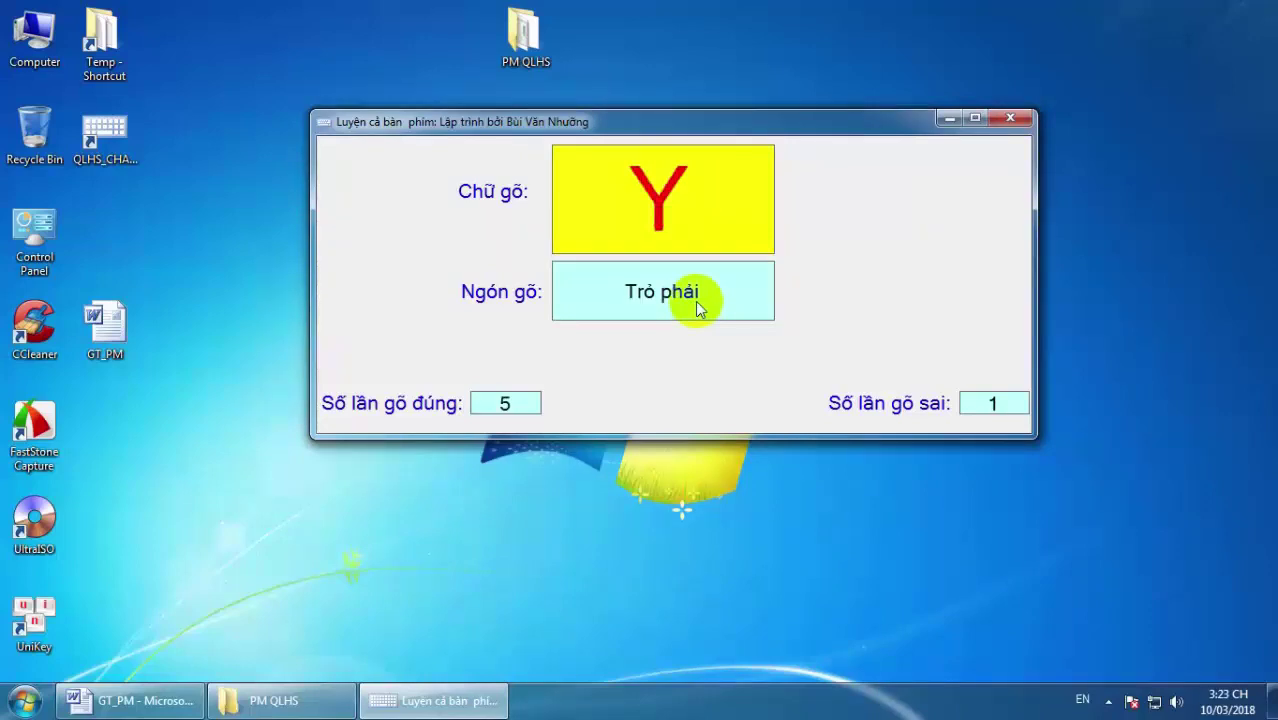
key("y")
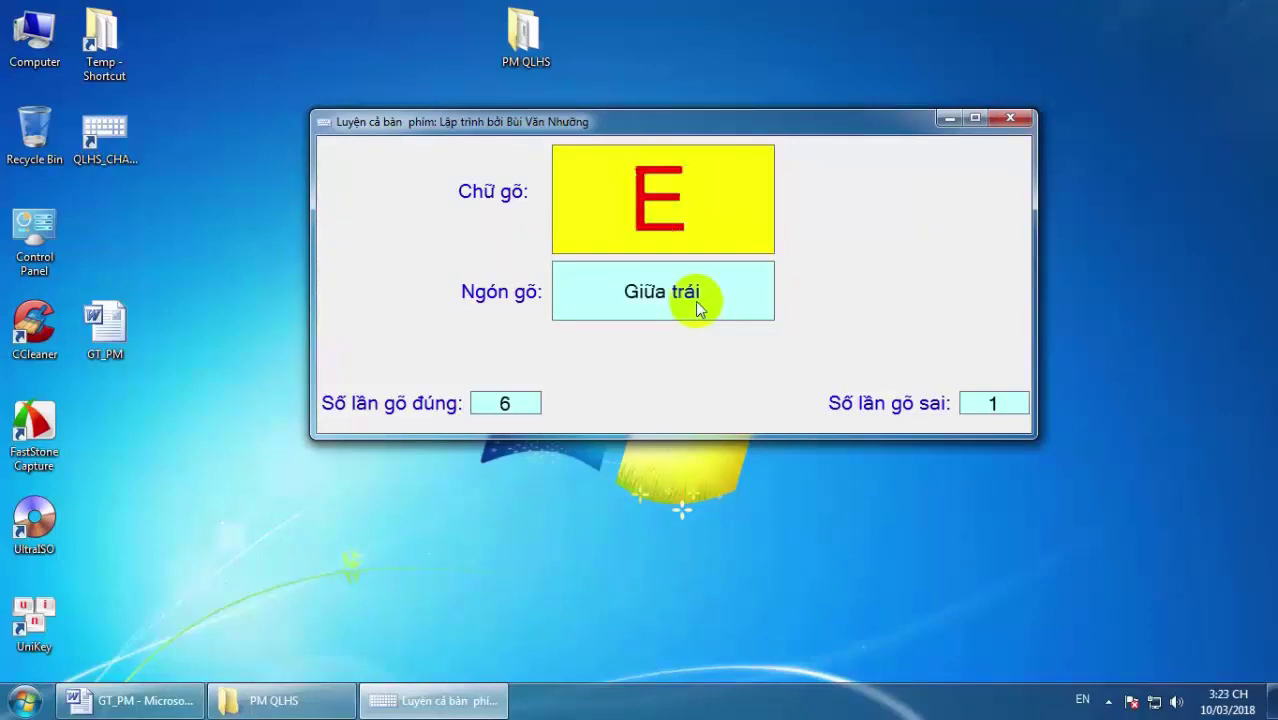
key("e")
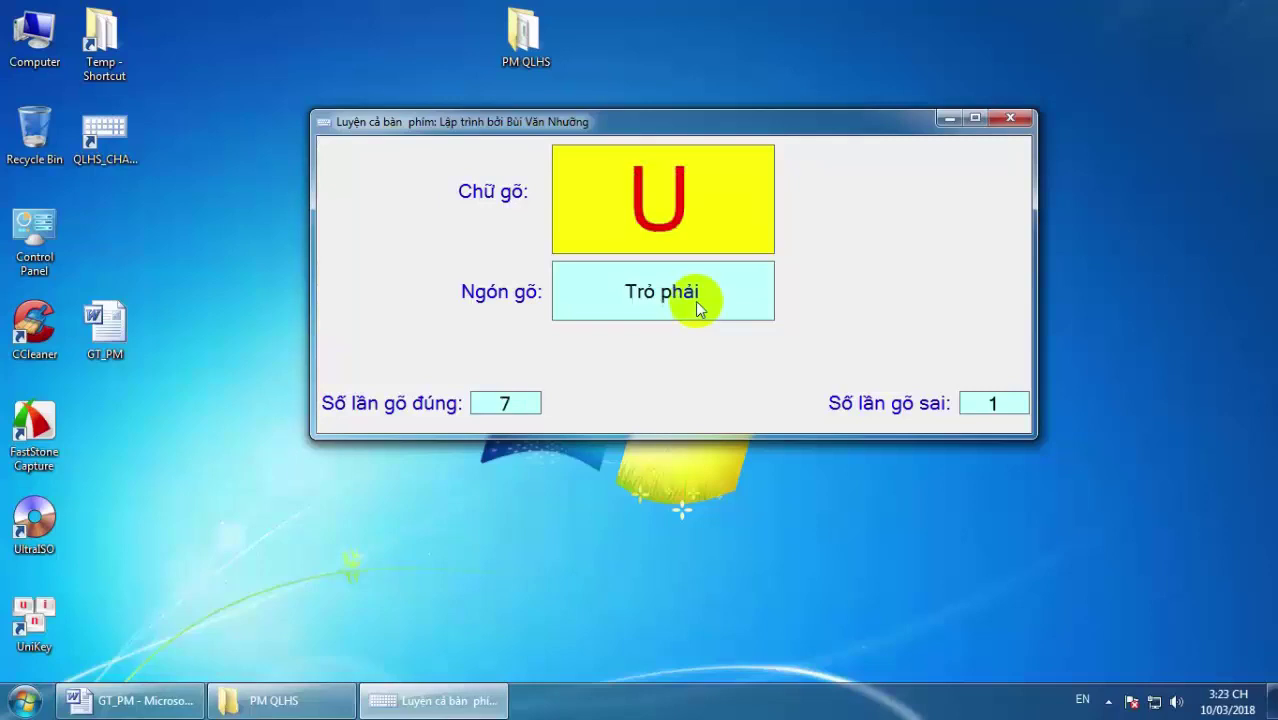
key("i")
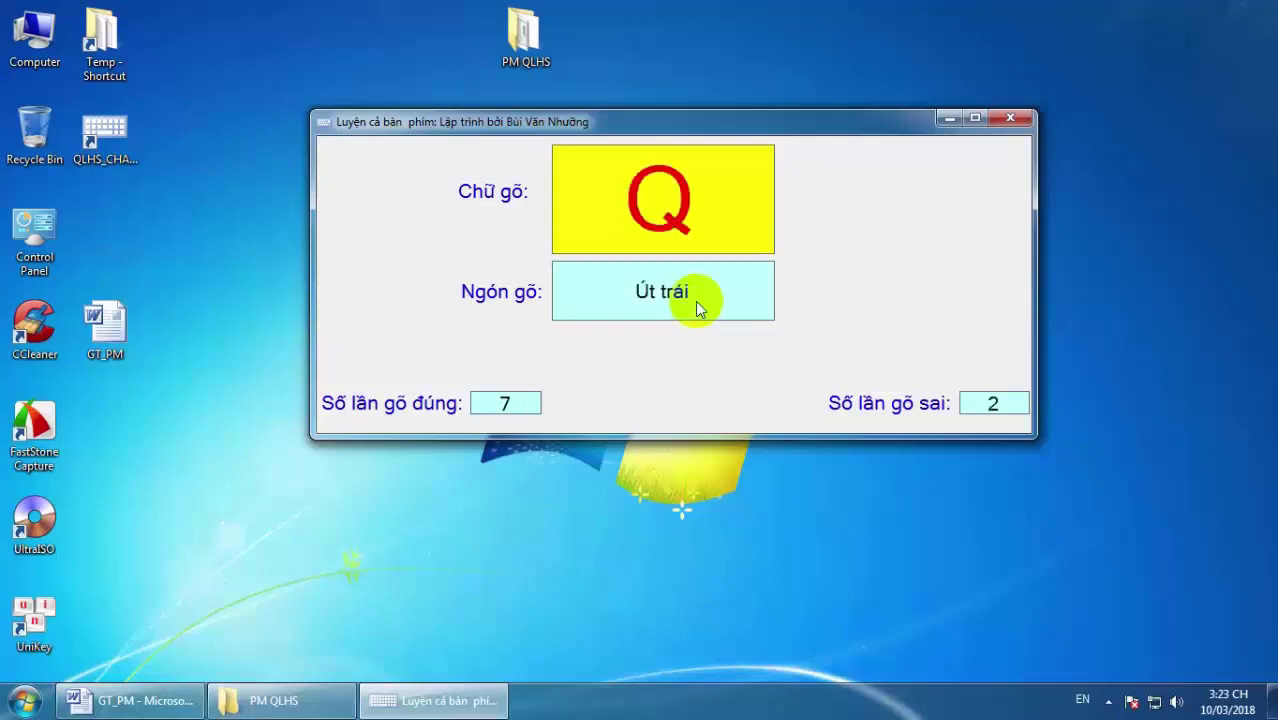
left_click(1007, 121)
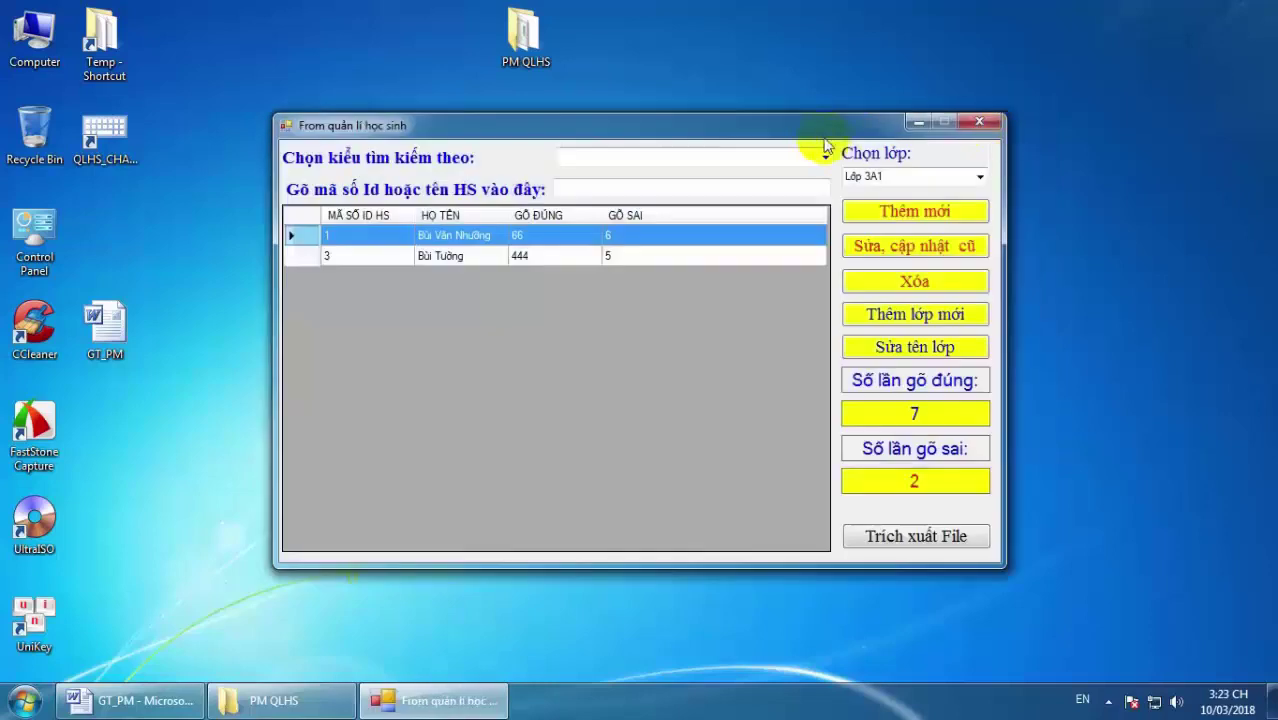
Switch to Lớp 3a3 then Lop3A2, and open student 5's edit form showing scores 7 and 2.
left_click_drag(818, 128, 835, 80)
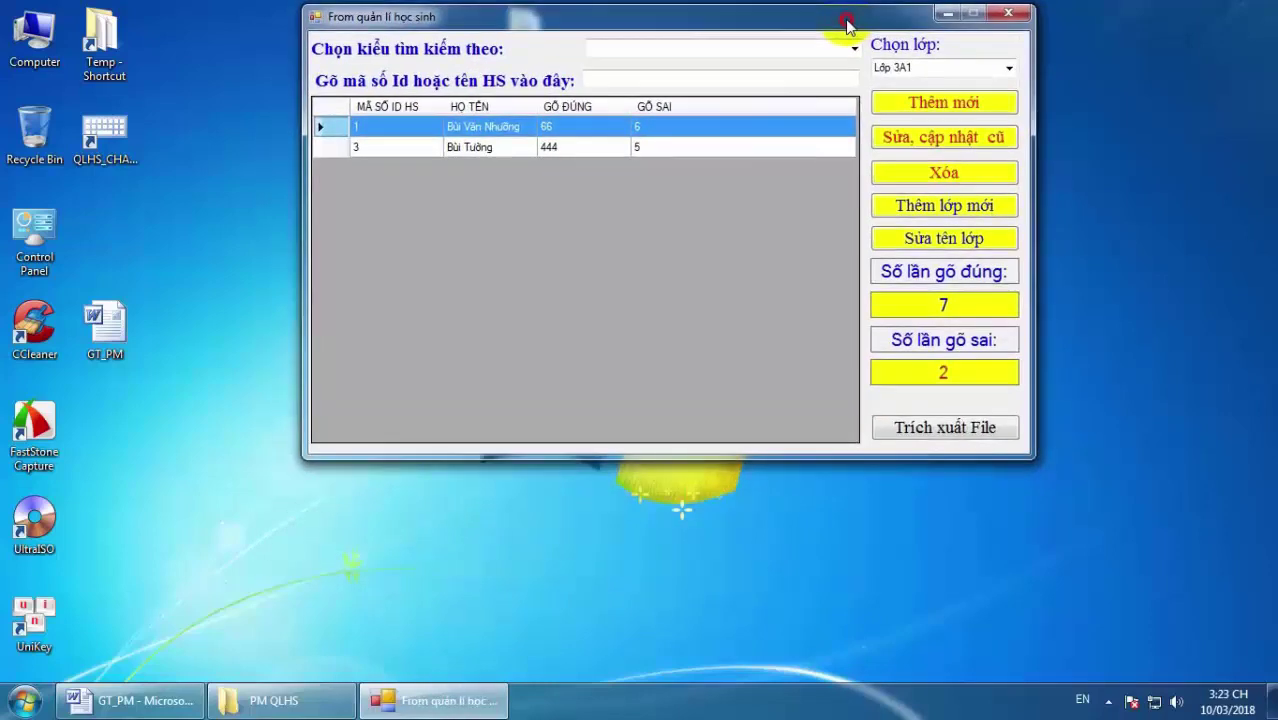
left_click_drag(846, 24, 851, 61)
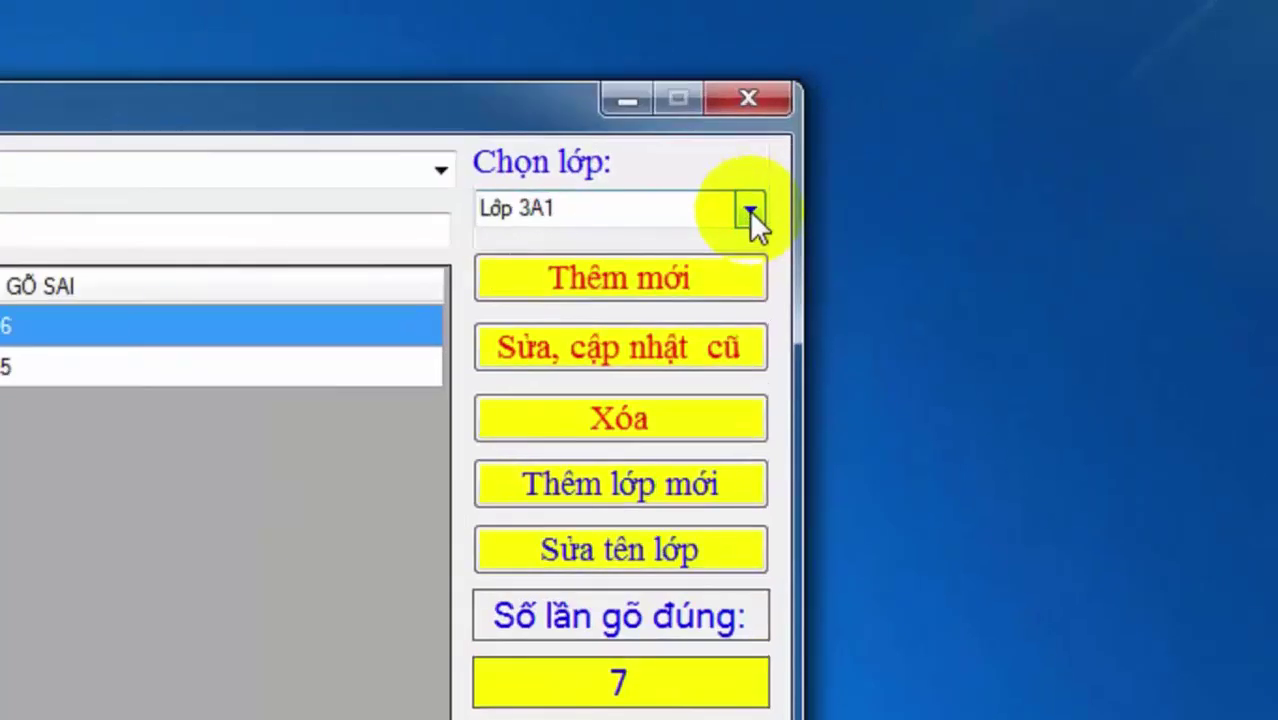
left_click(926, 143)
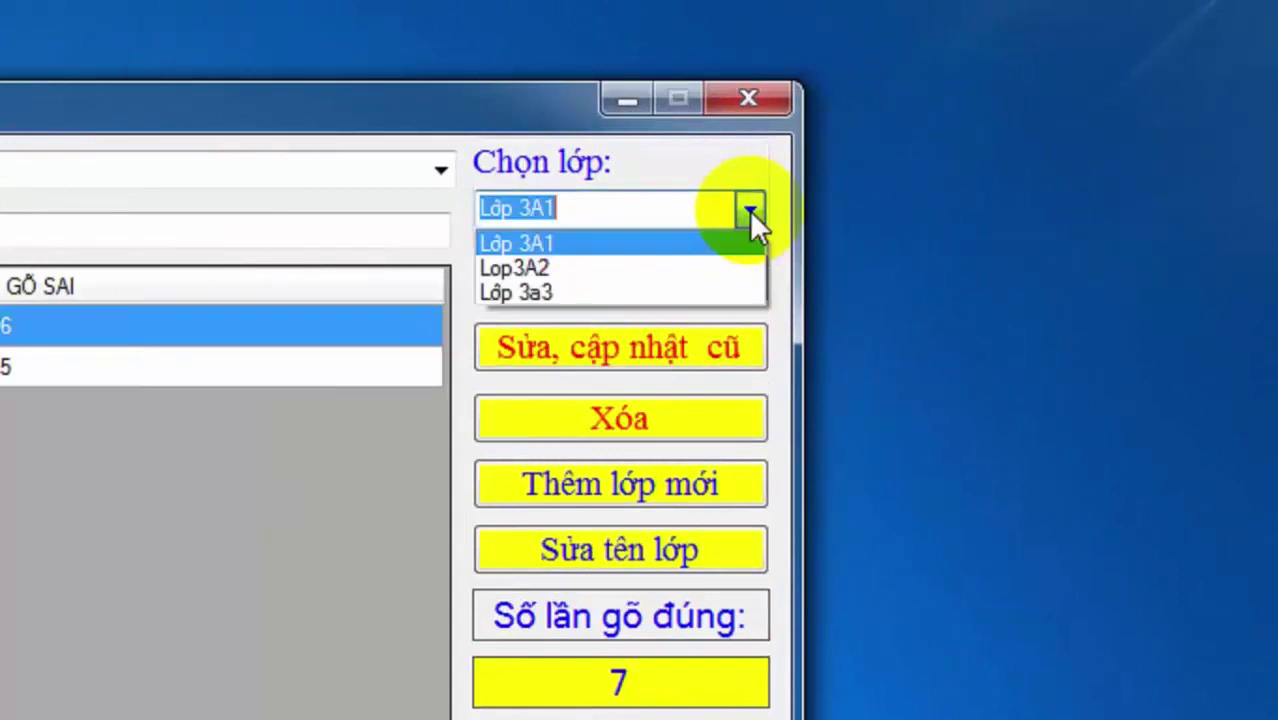
left_click(582, 291)
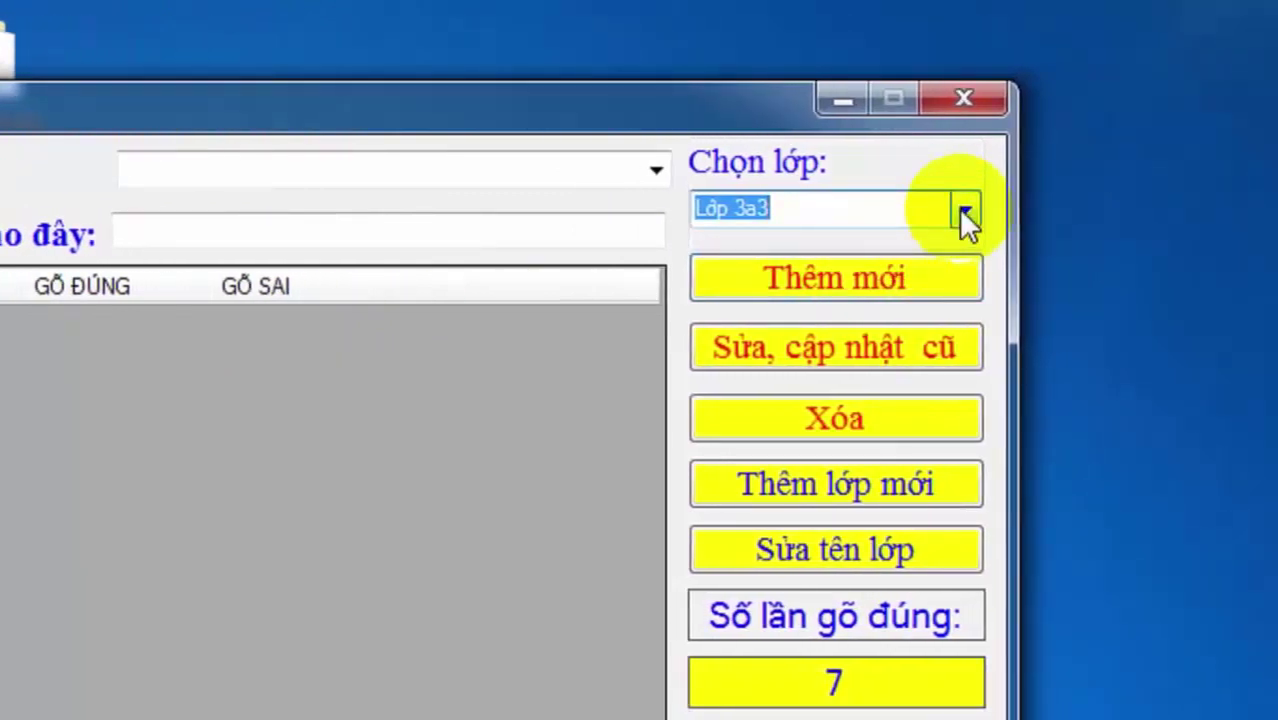
left_click(963, 212)
left_click(885, 266)
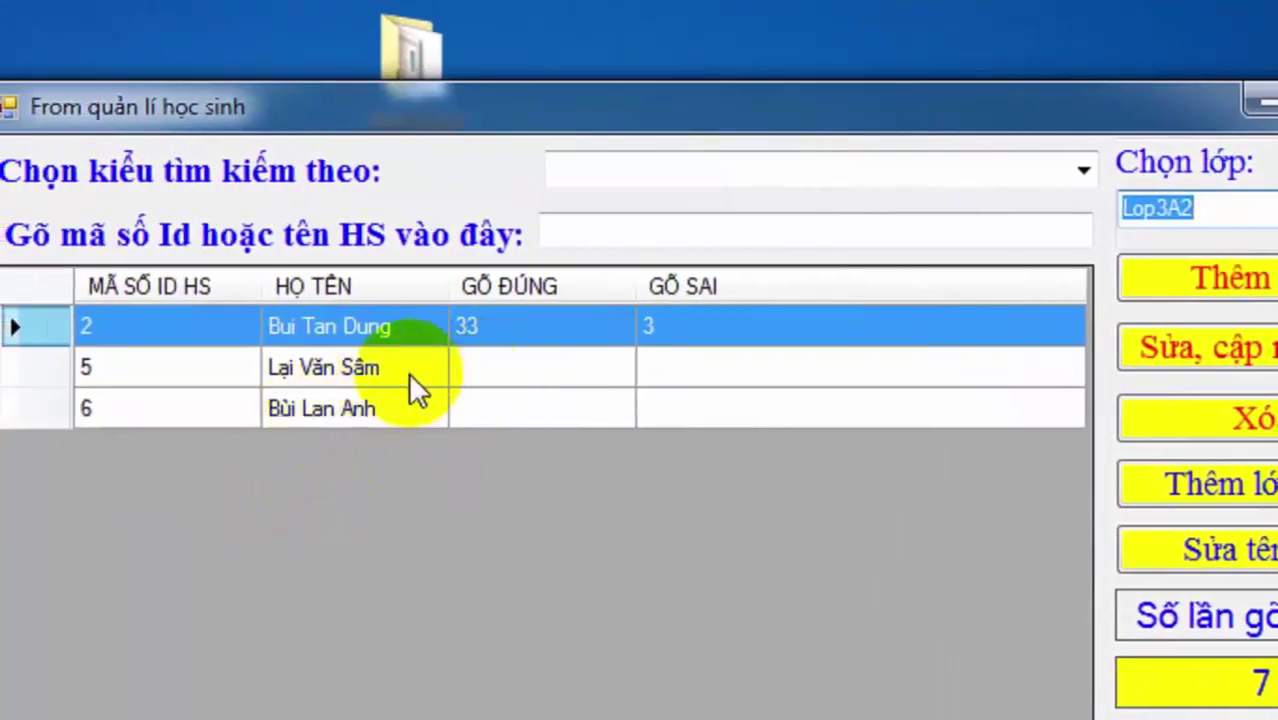
left_click(463, 372)
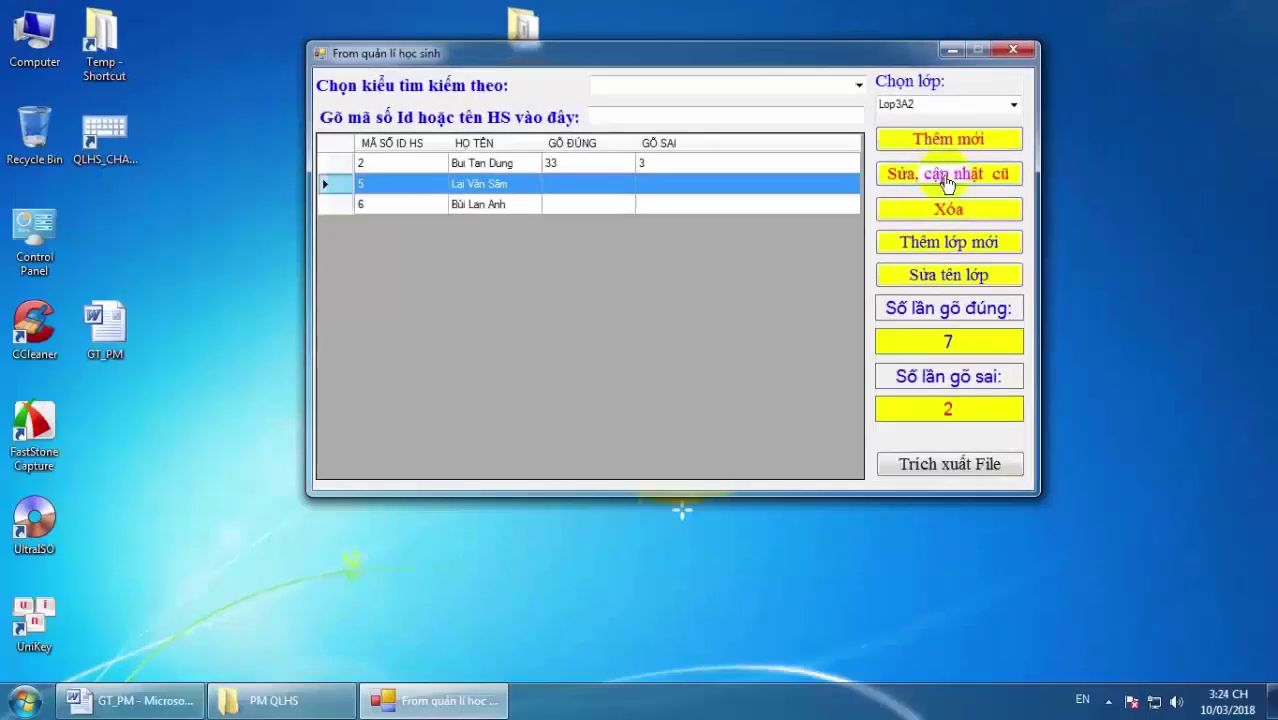
left_click(946, 182)
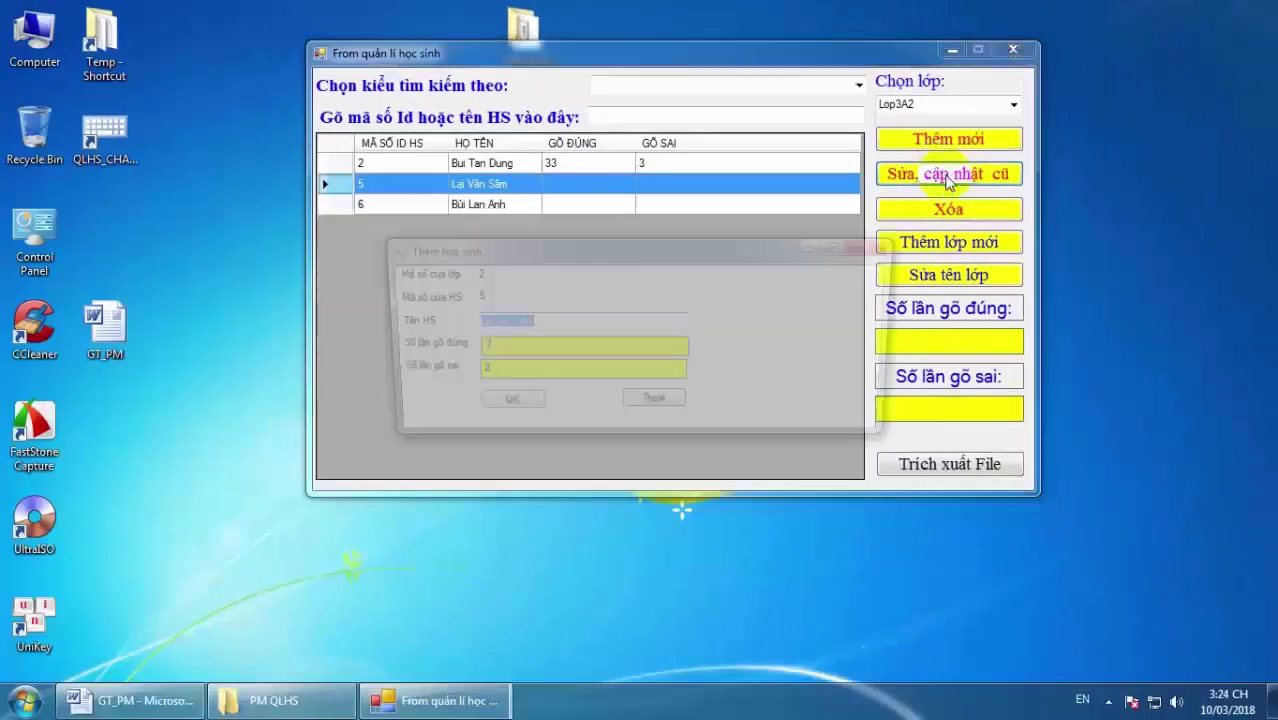
Save scores 7 and 2 for student ID 5, close the manager, and launch whole-keyboard practice.
left_click_drag(757, 248, 787, 245)
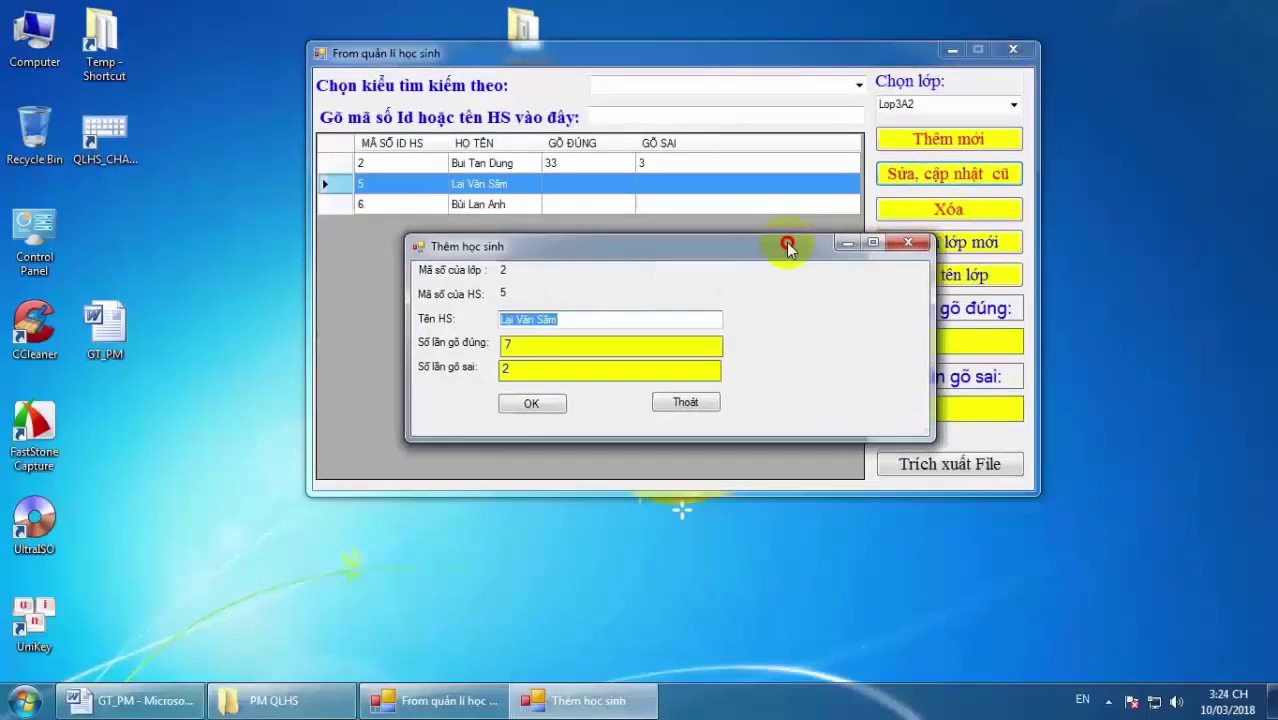
left_click(548, 406)
left_click(672, 403)
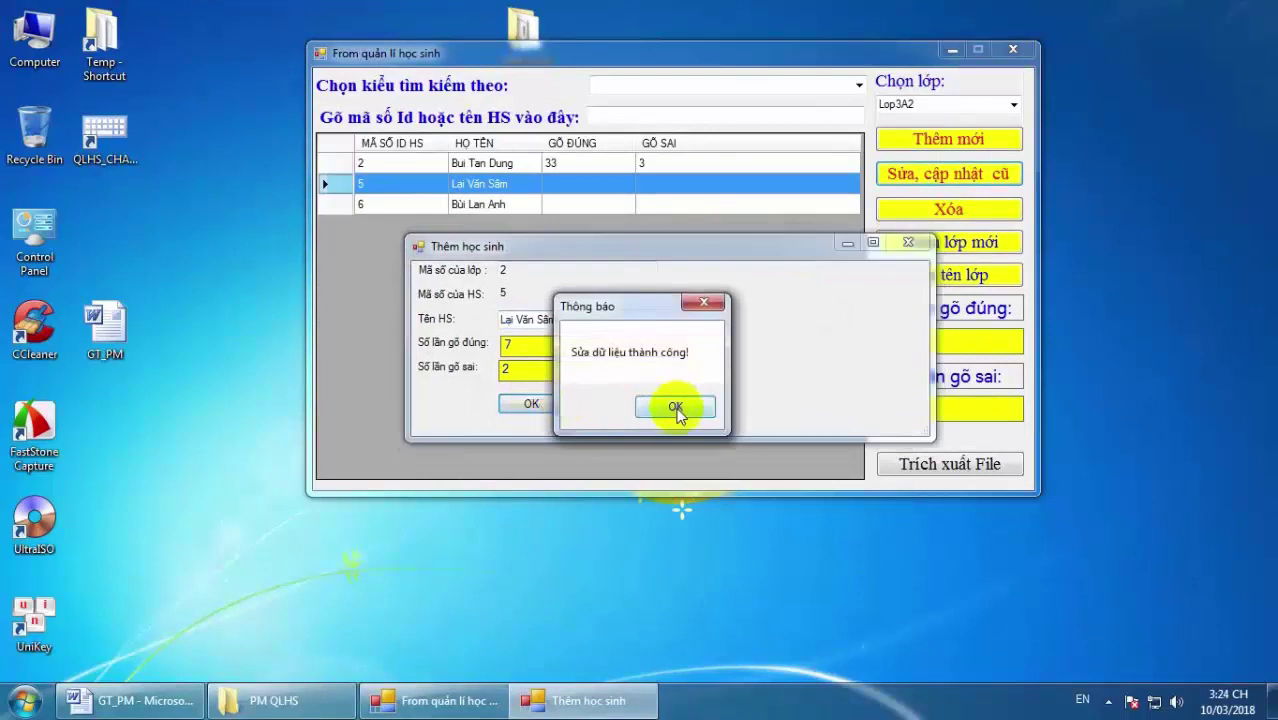
left_click(577, 180)
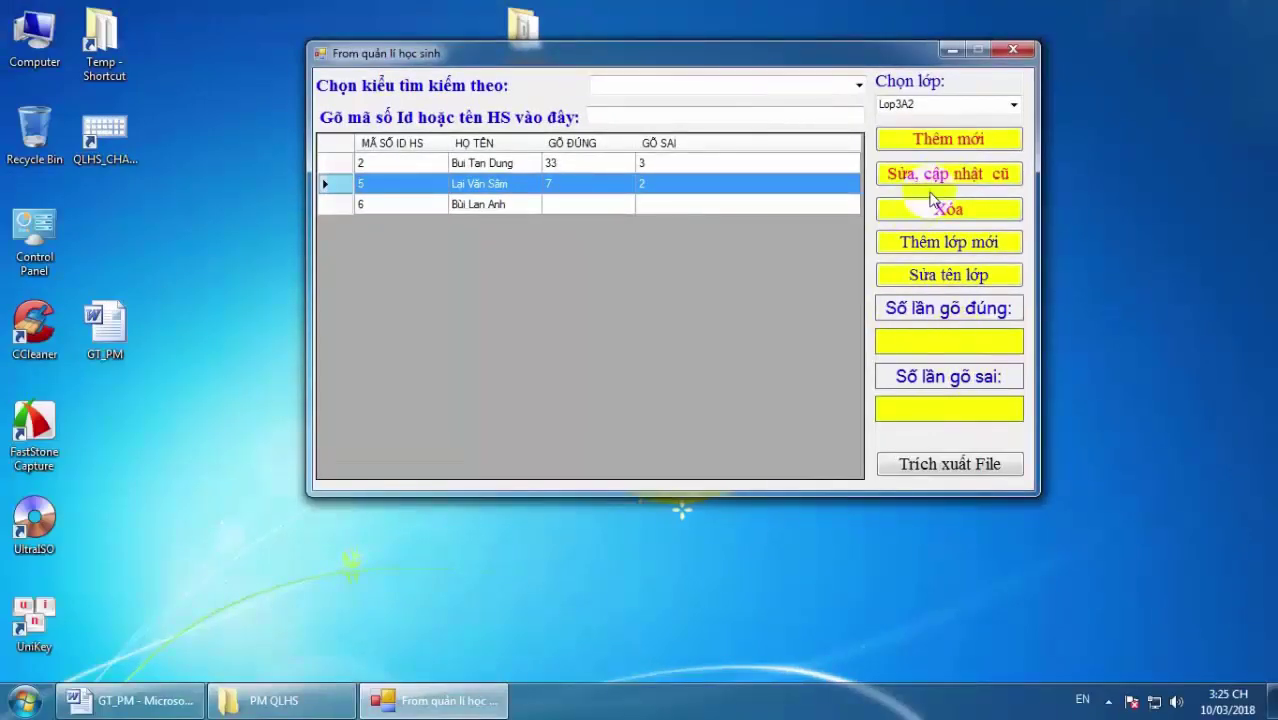
left_click(1028, 47)
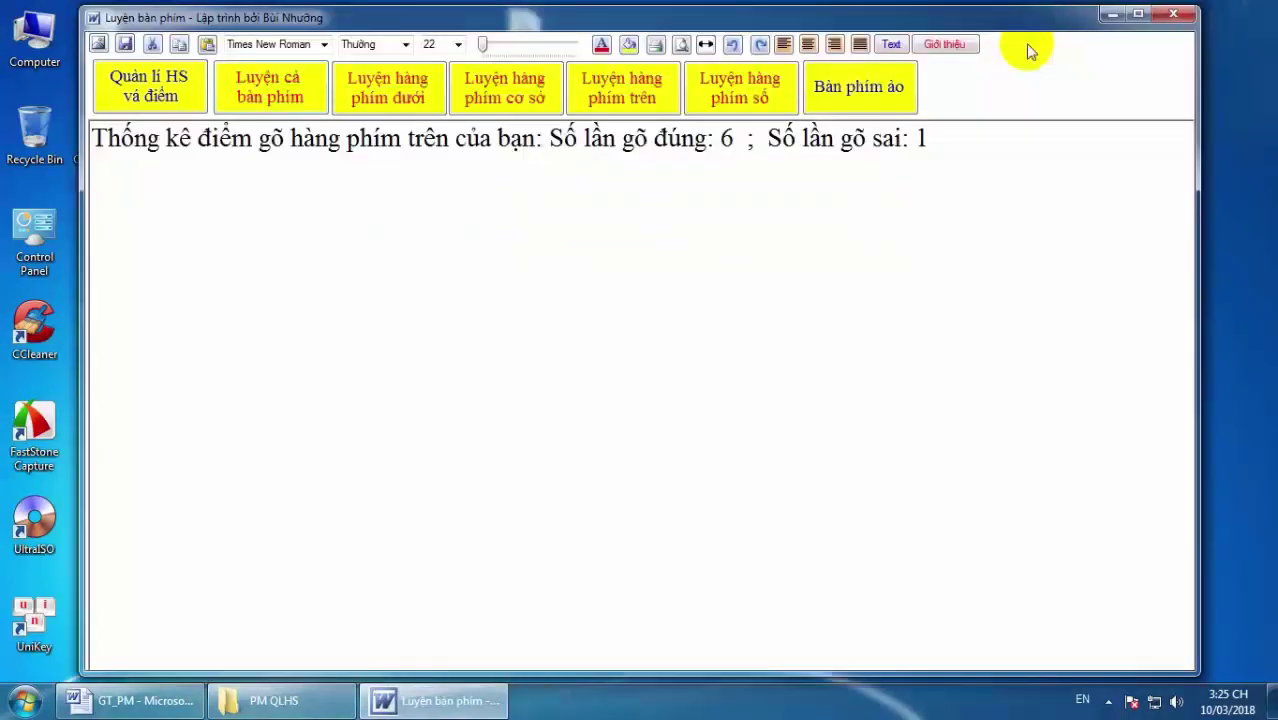
left_click(277, 86)
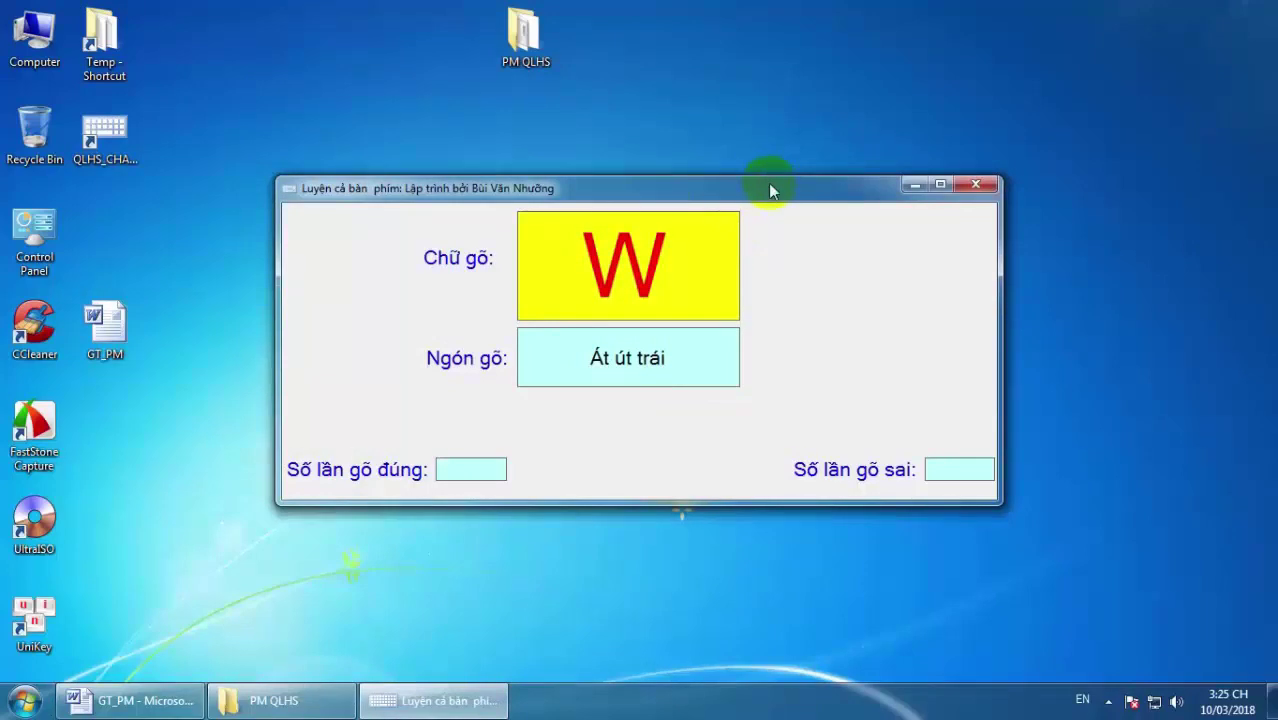
Type the prompted letters in whole-keyboard practice, ending at 9 correct and 5 wrong, then close it.
left_click_drag(770, 188, 808, 105)
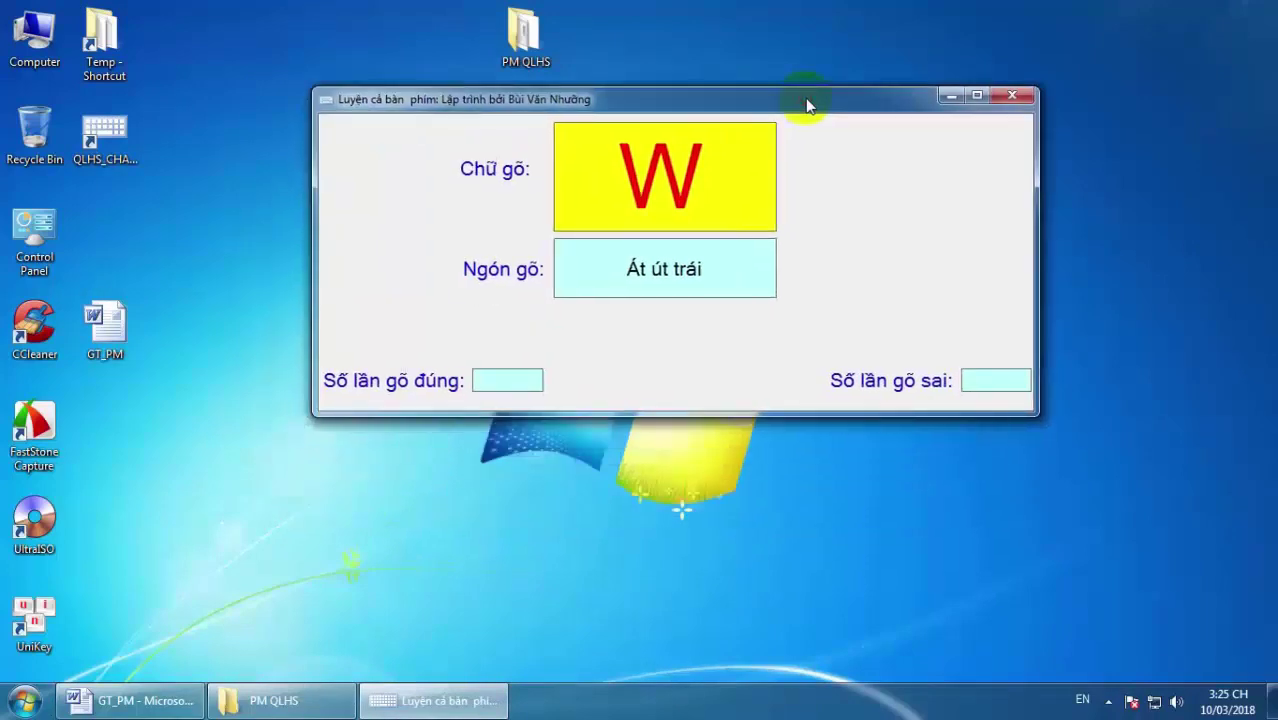
key("w")
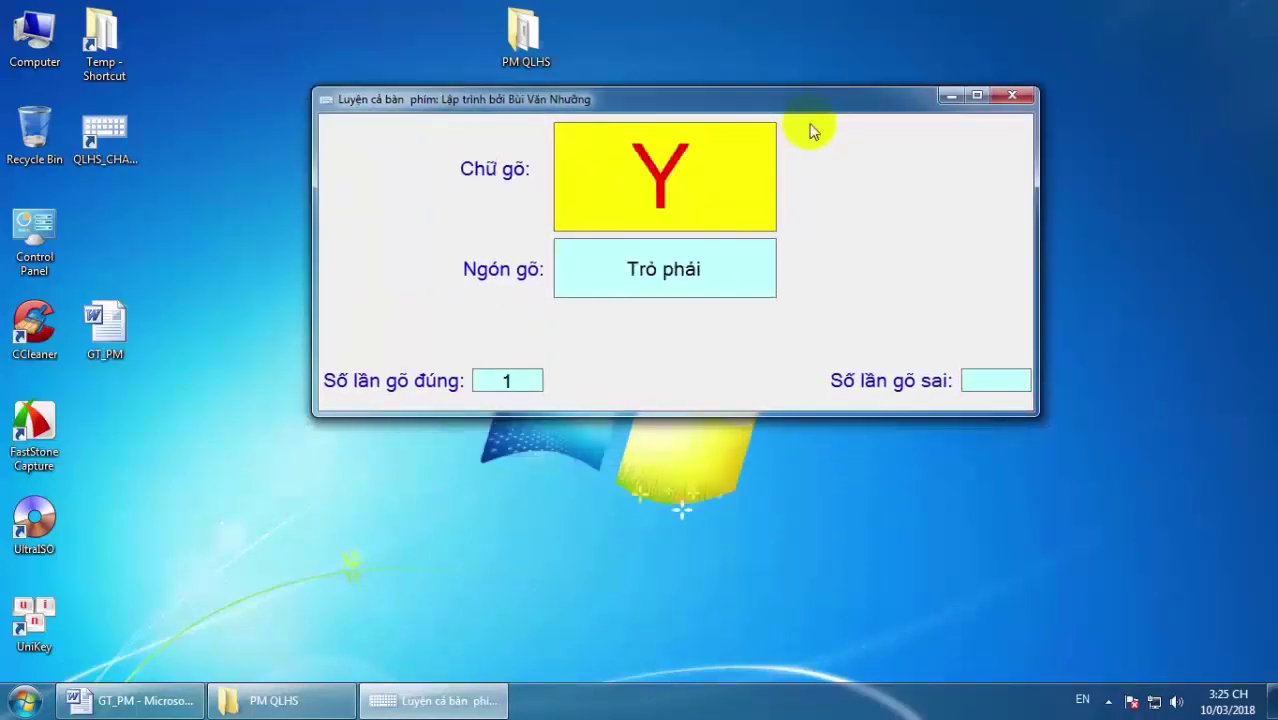
key("t")
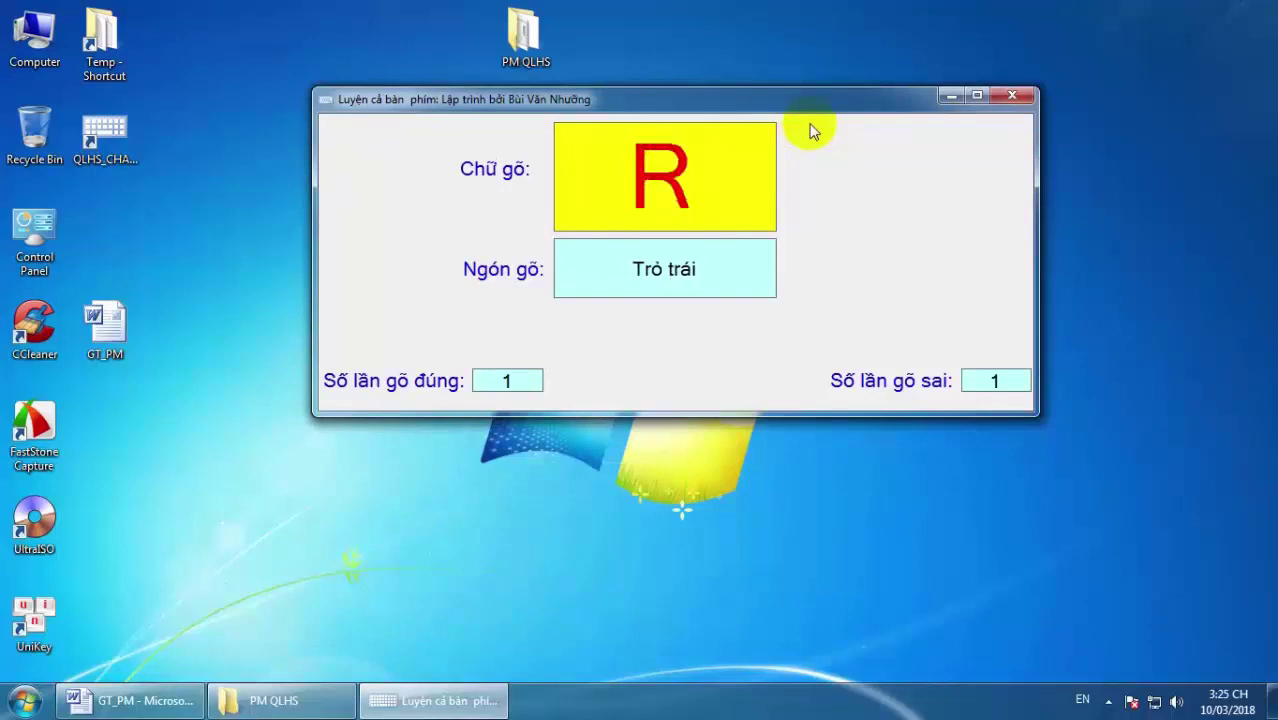
key("r")
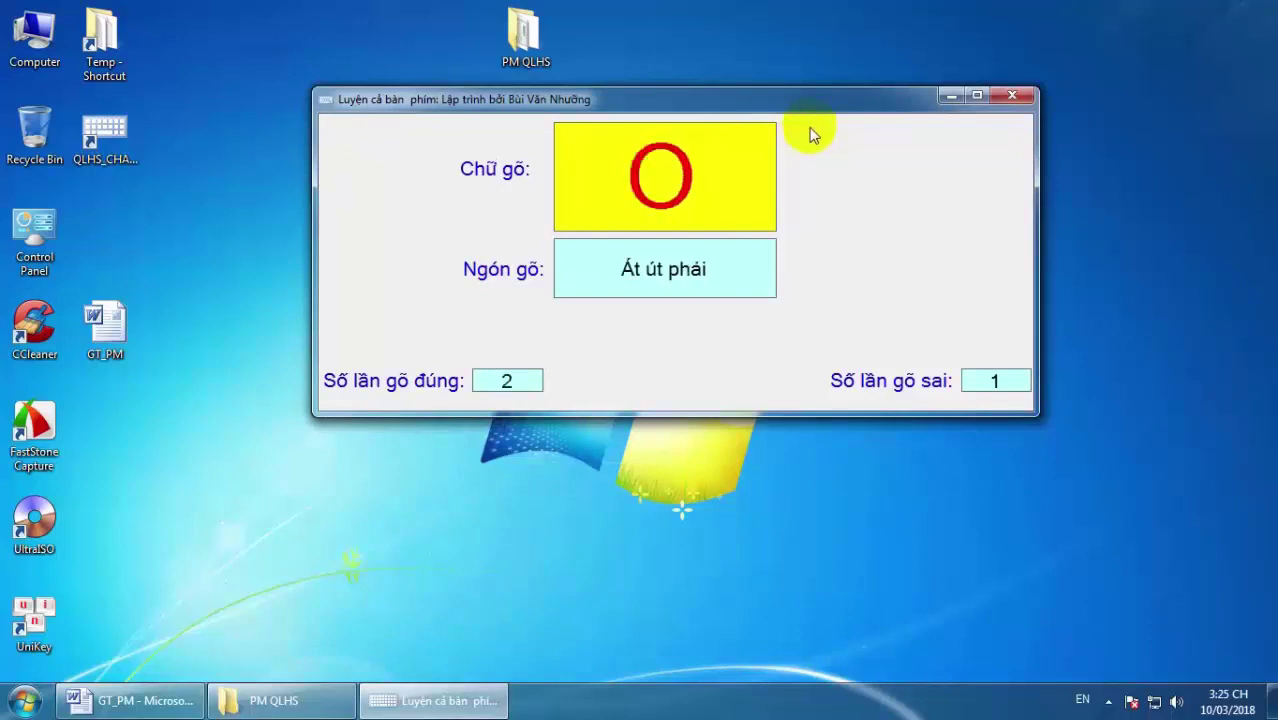
key("o")
key("q")
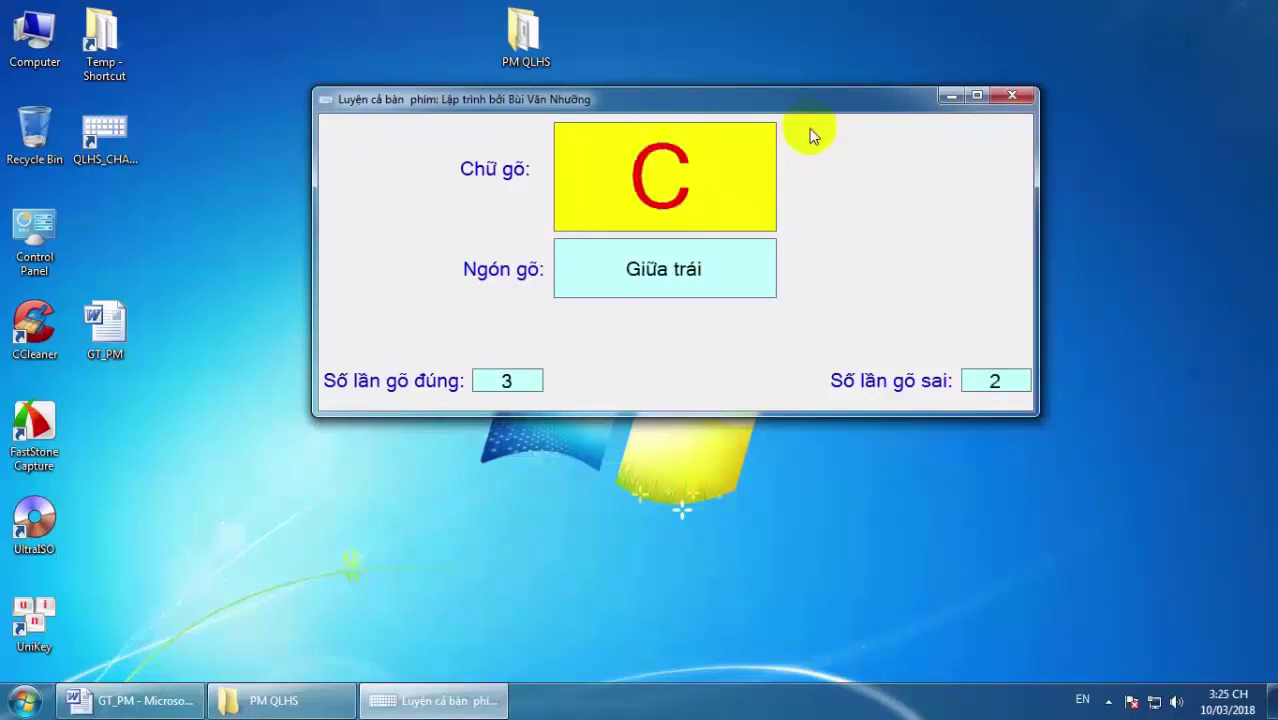
key("x")
key("y")
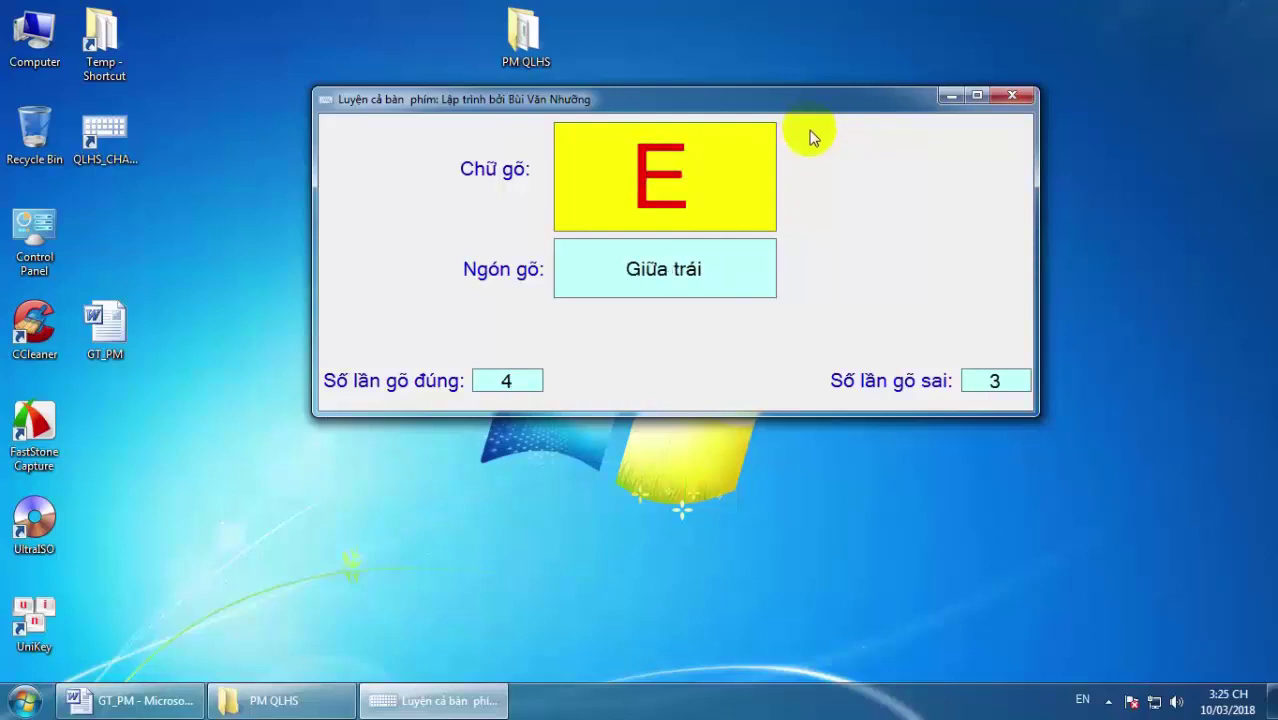
key("e")
key("u")
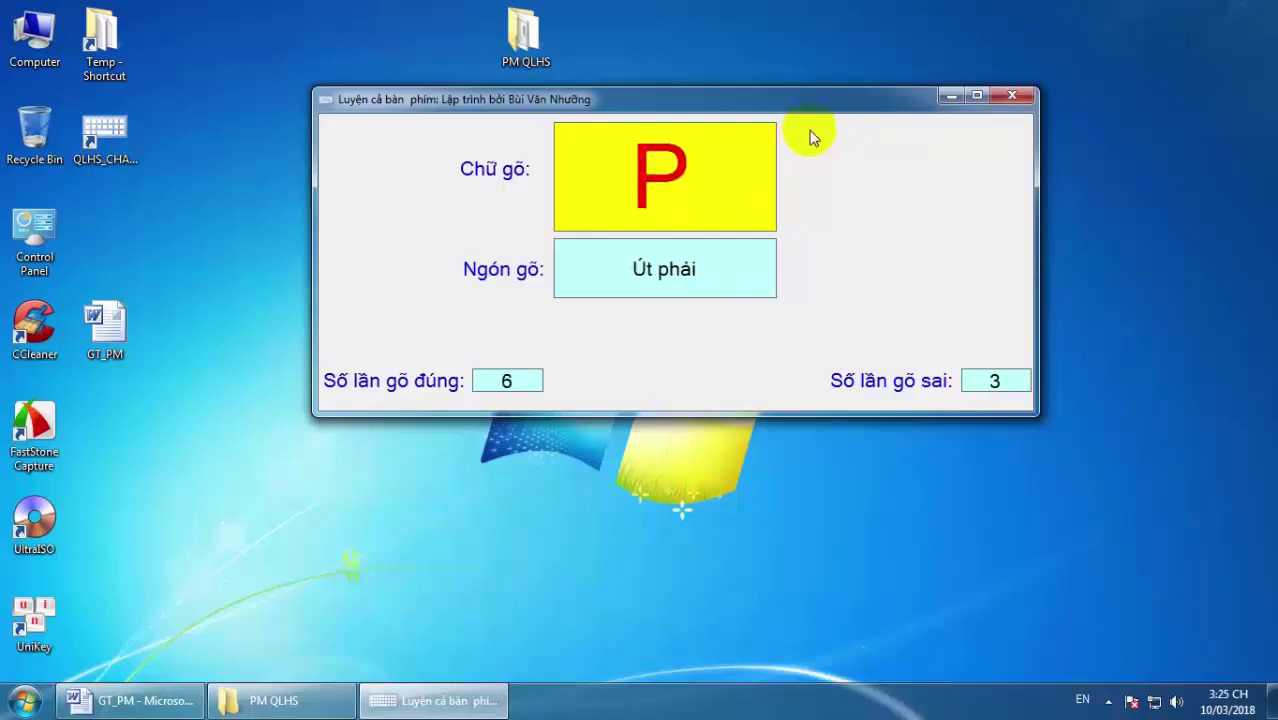
key("p")
key("t")
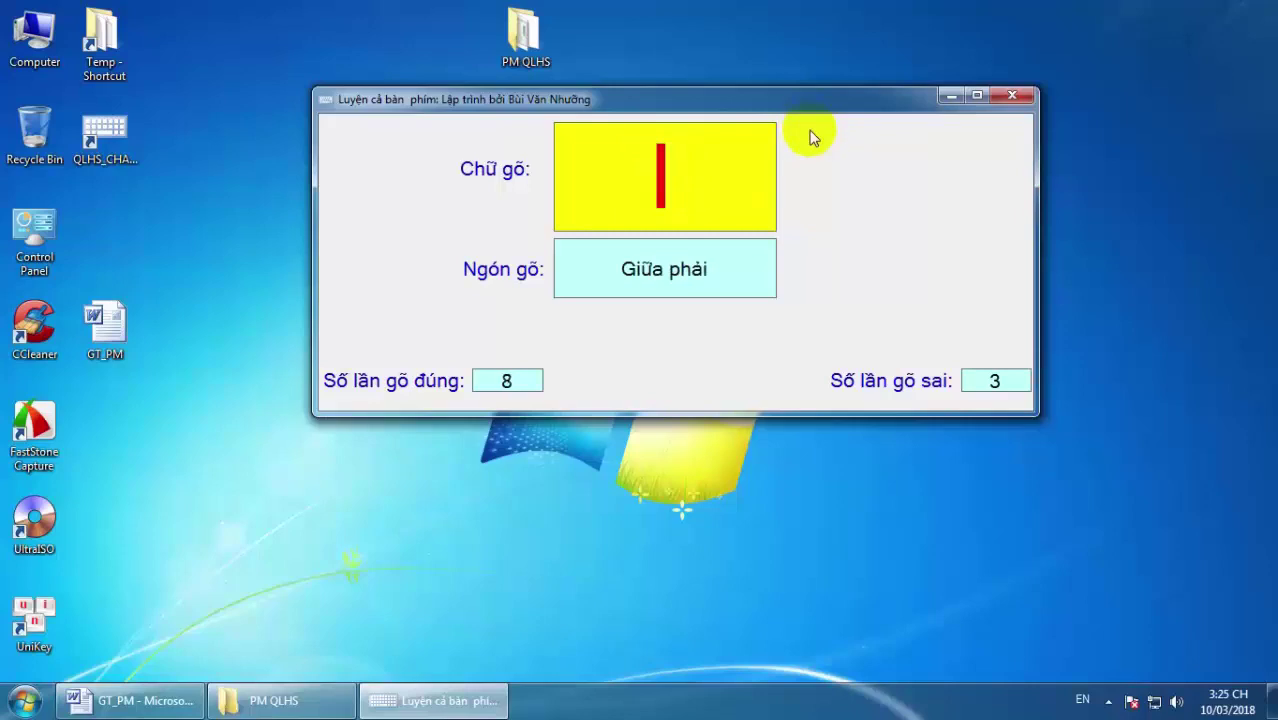
key("i")
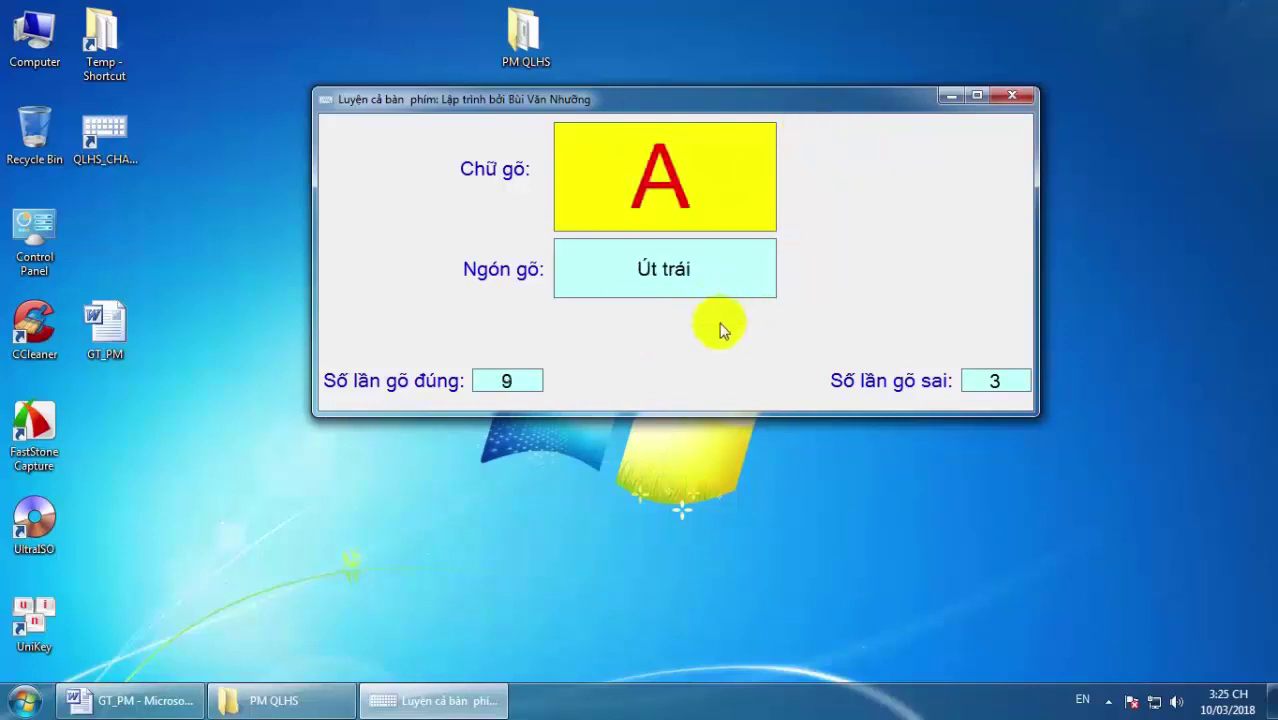
key("s")
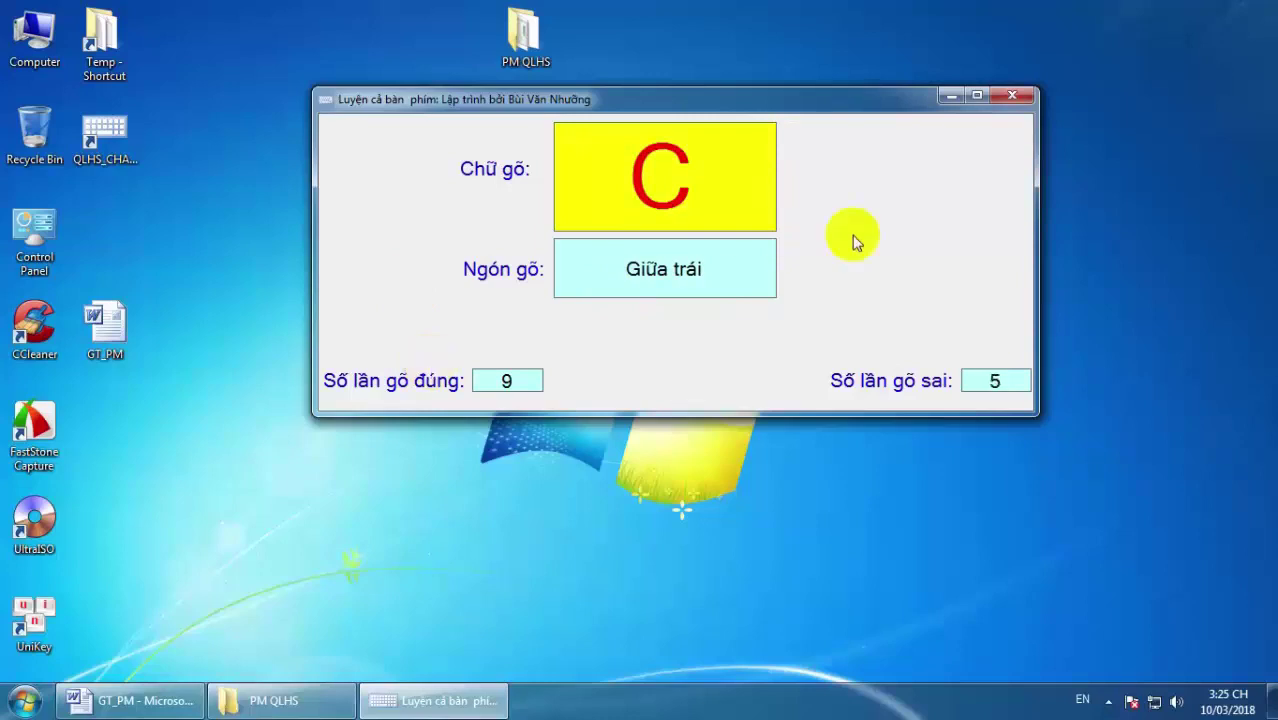
left_click(1013, 97)
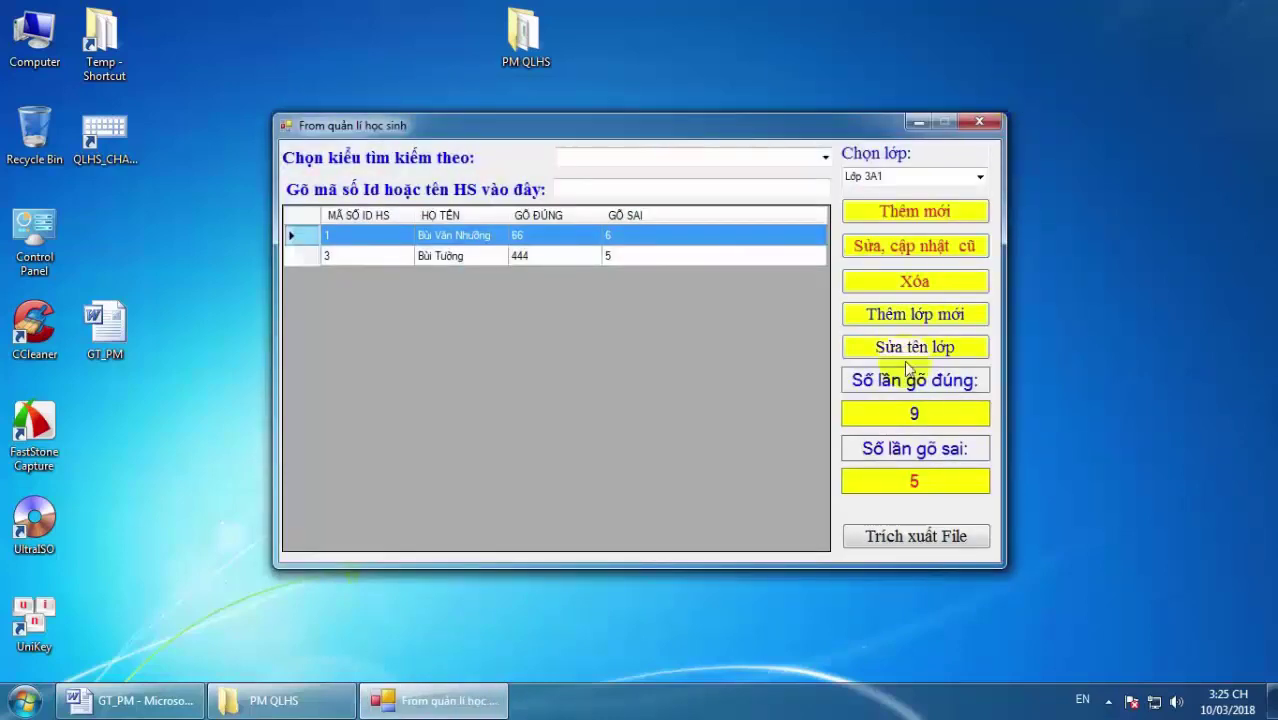
Switch the Chọn lớp list to Lop3A2 and select student ID 6, who has no scores.
left_click(980, 178)
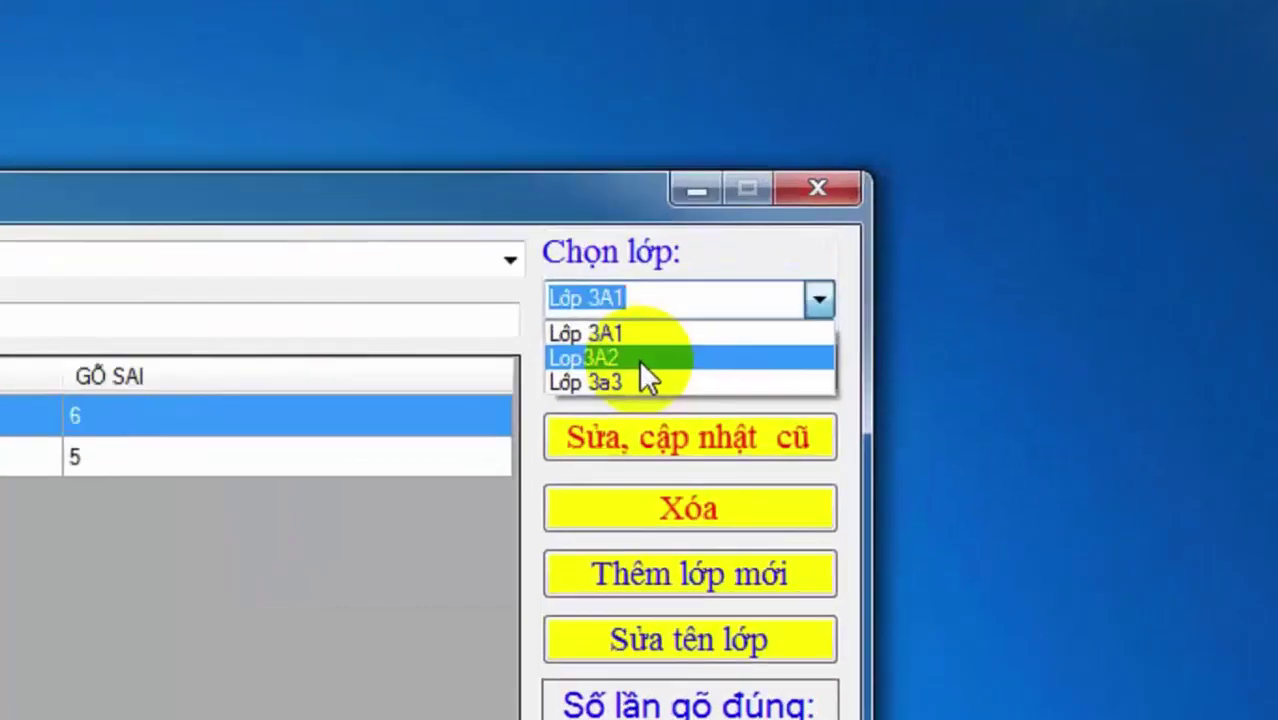
left_click(890, 207)
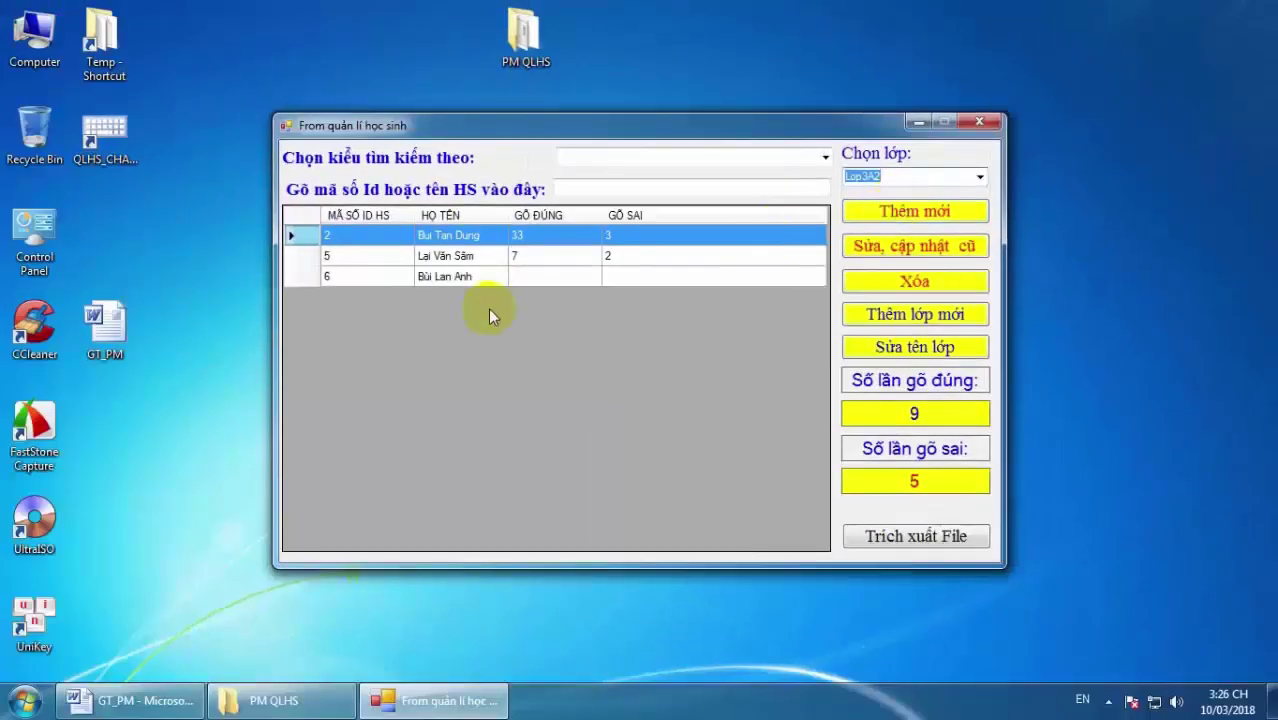
left_click(472, 258)
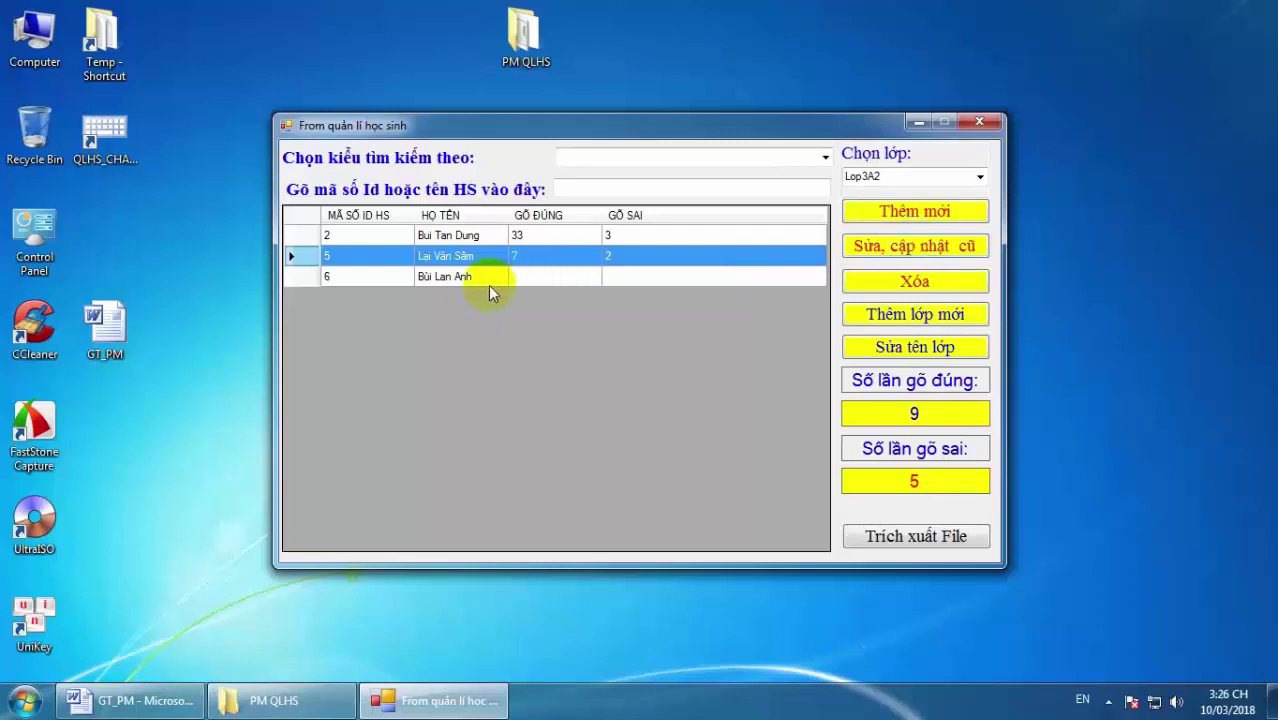
left_click(452, 280)
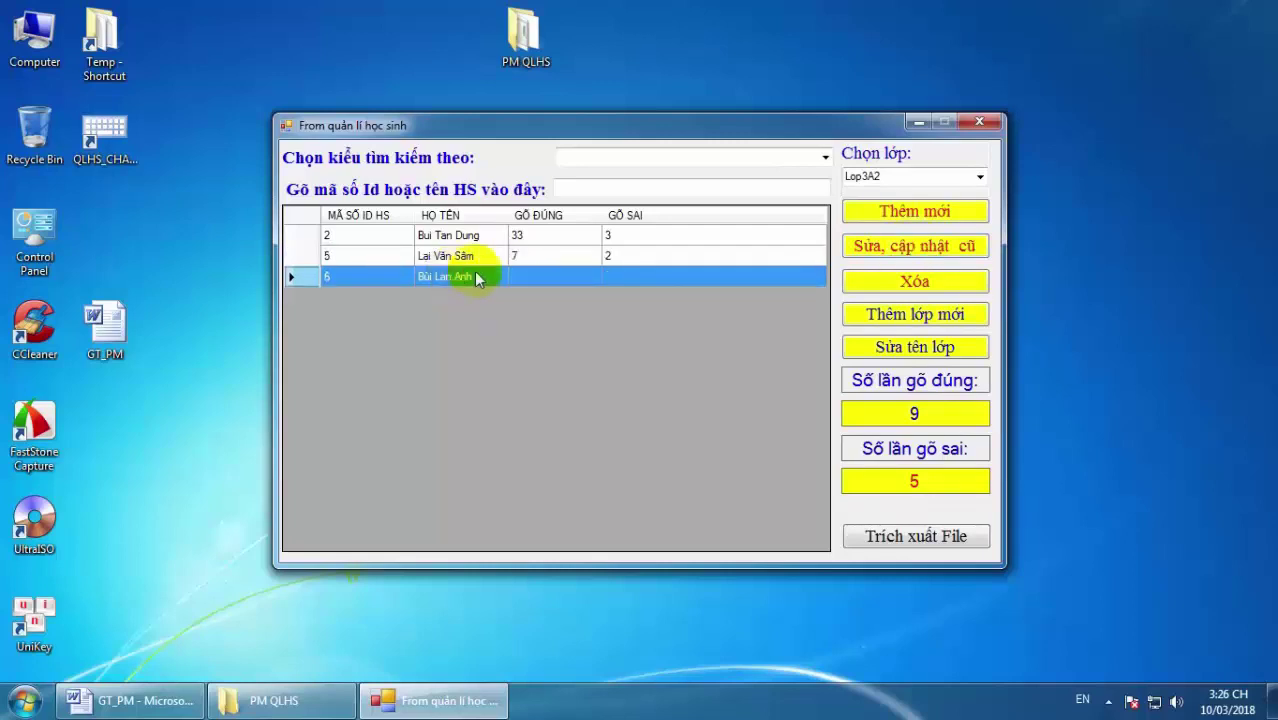
Update student ID 6 with 9 correct and 5 wrong via 'Sửa, cập nhật cũ' and confirm.
left_click(921, 250)
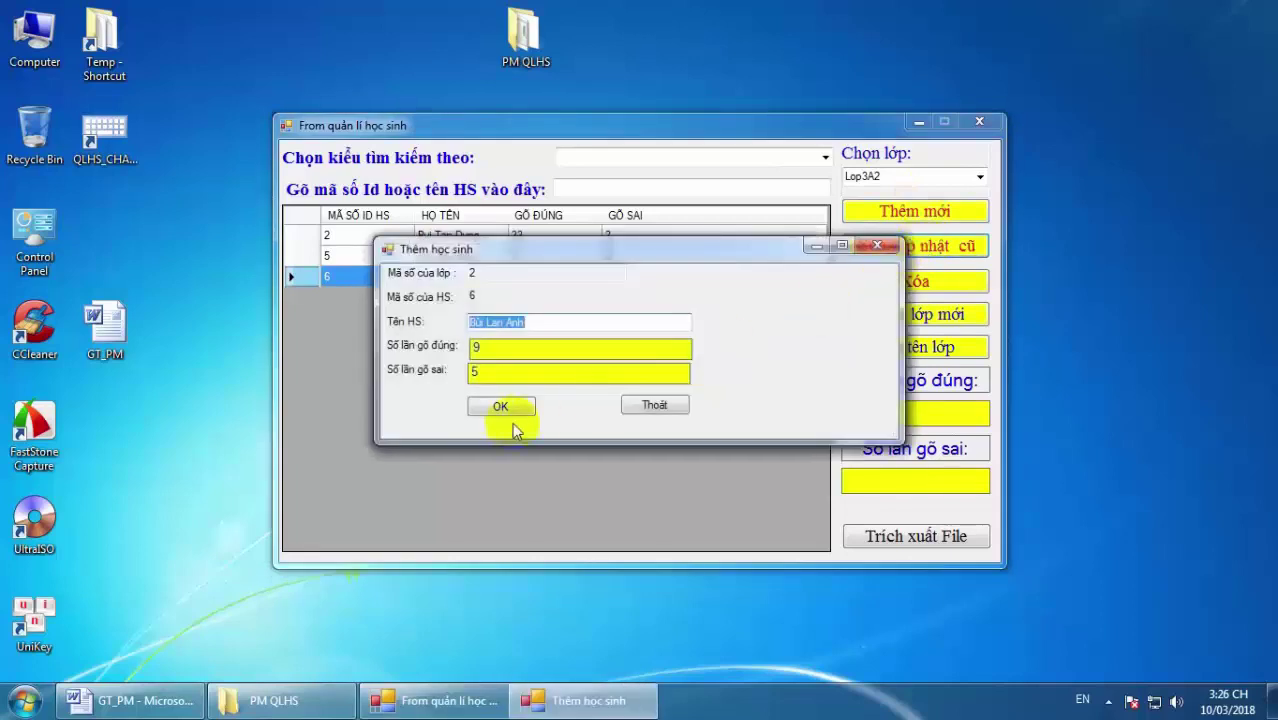
left_click(503, 406)
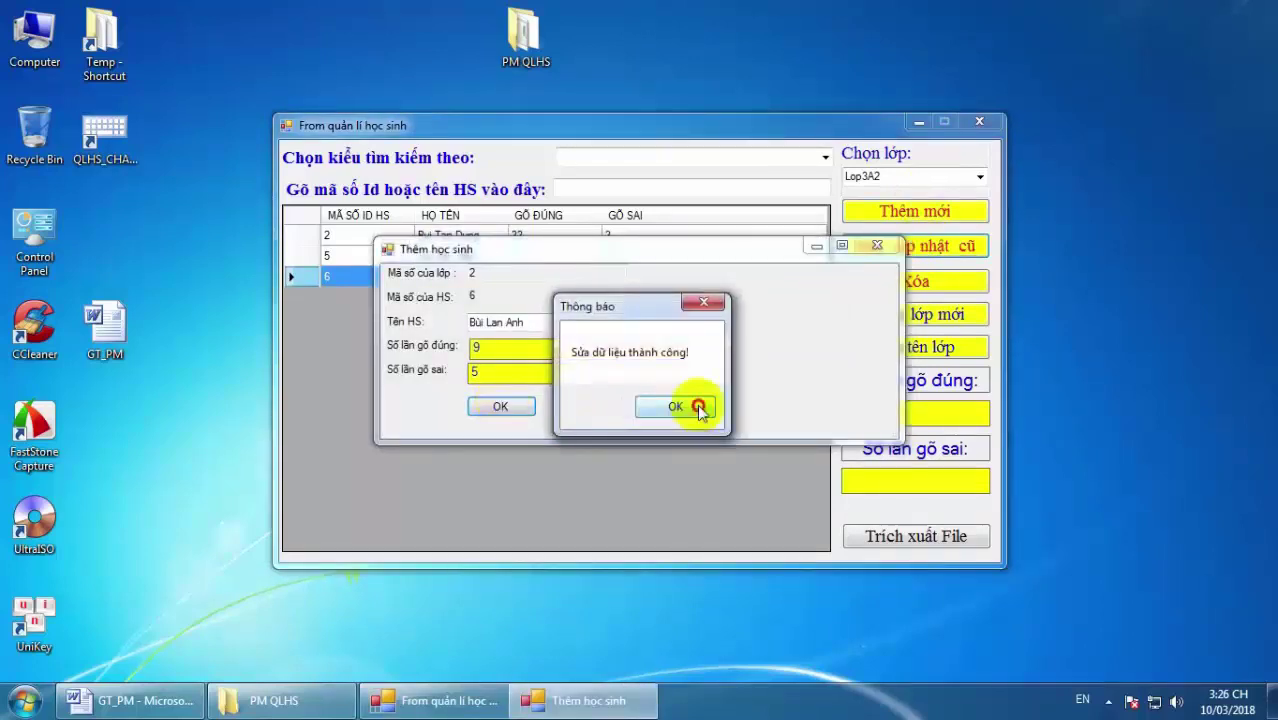
left_click(698, 407)
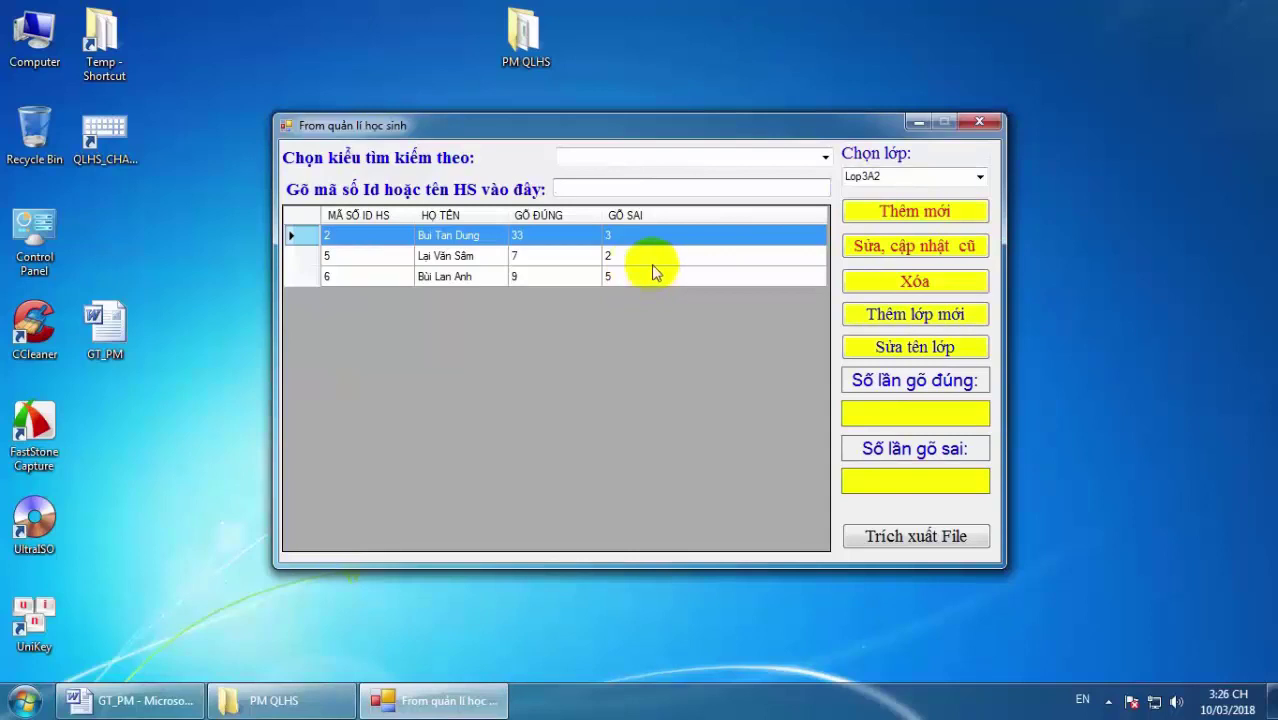
left_click(981, 176)
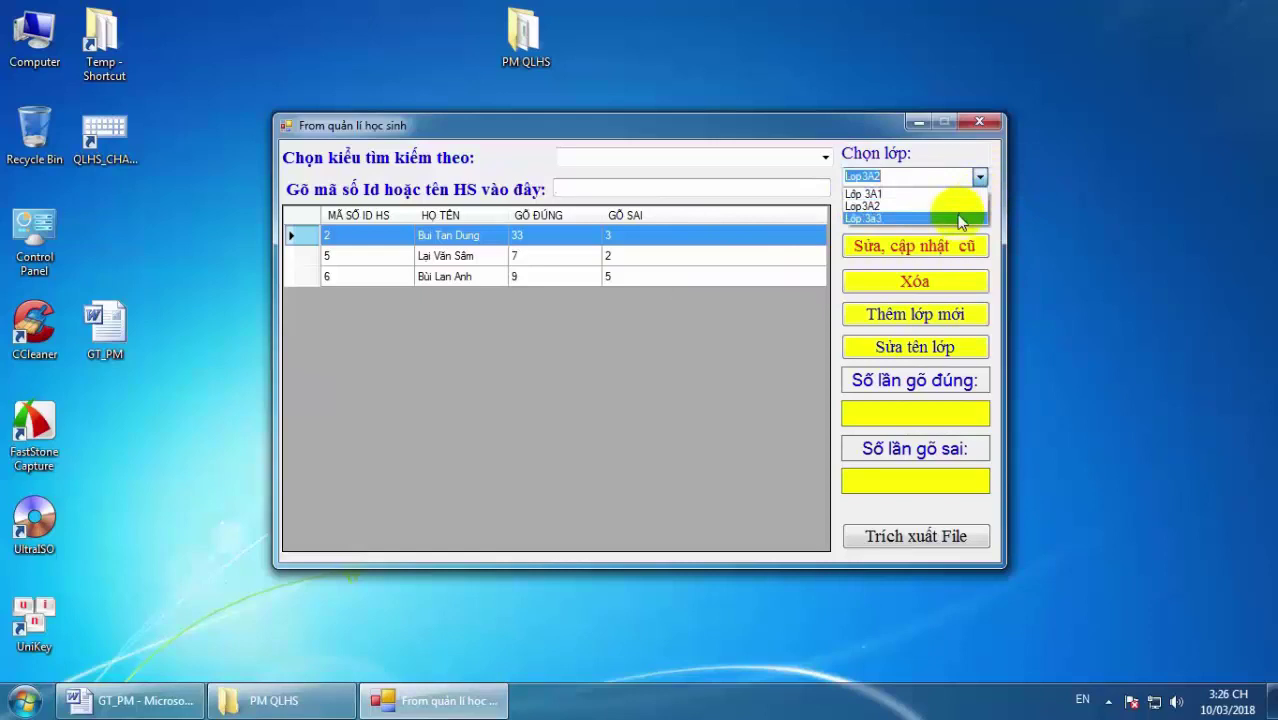
left_click(960, 219)
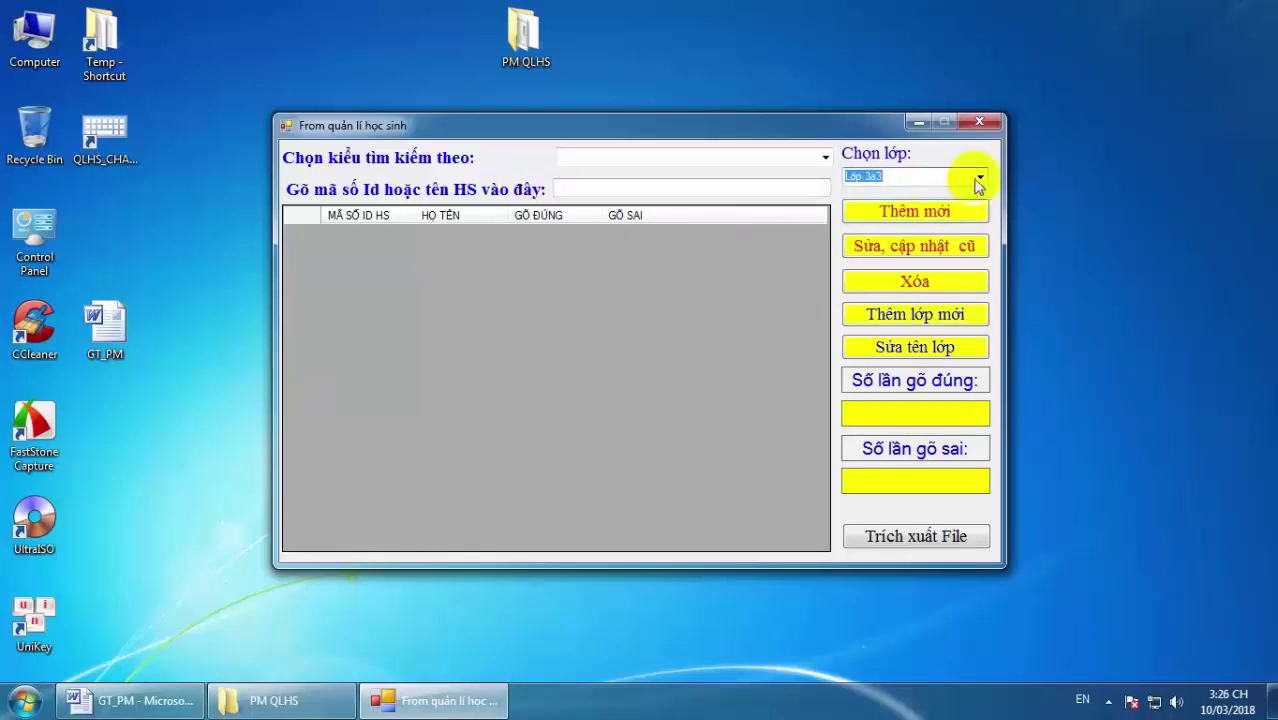
left_click(978, 178)
left_click(936, 193)
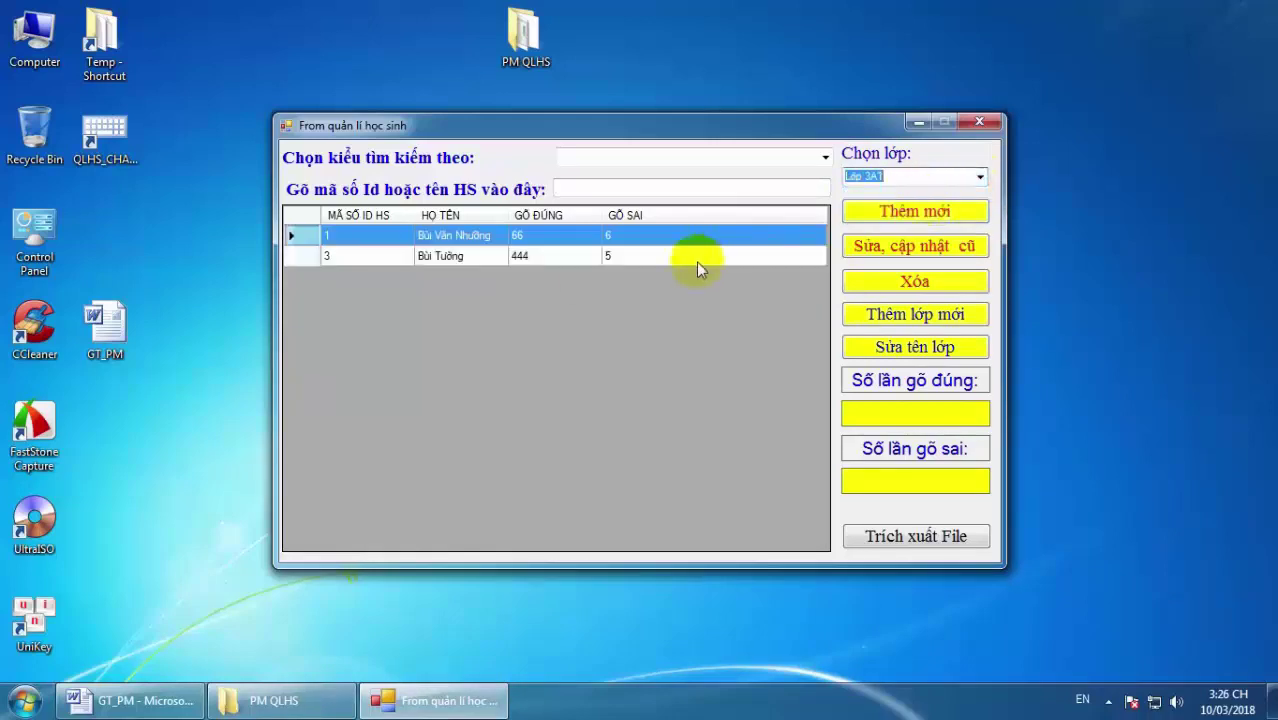
left_click(979, 177)
left_click(931, 207)
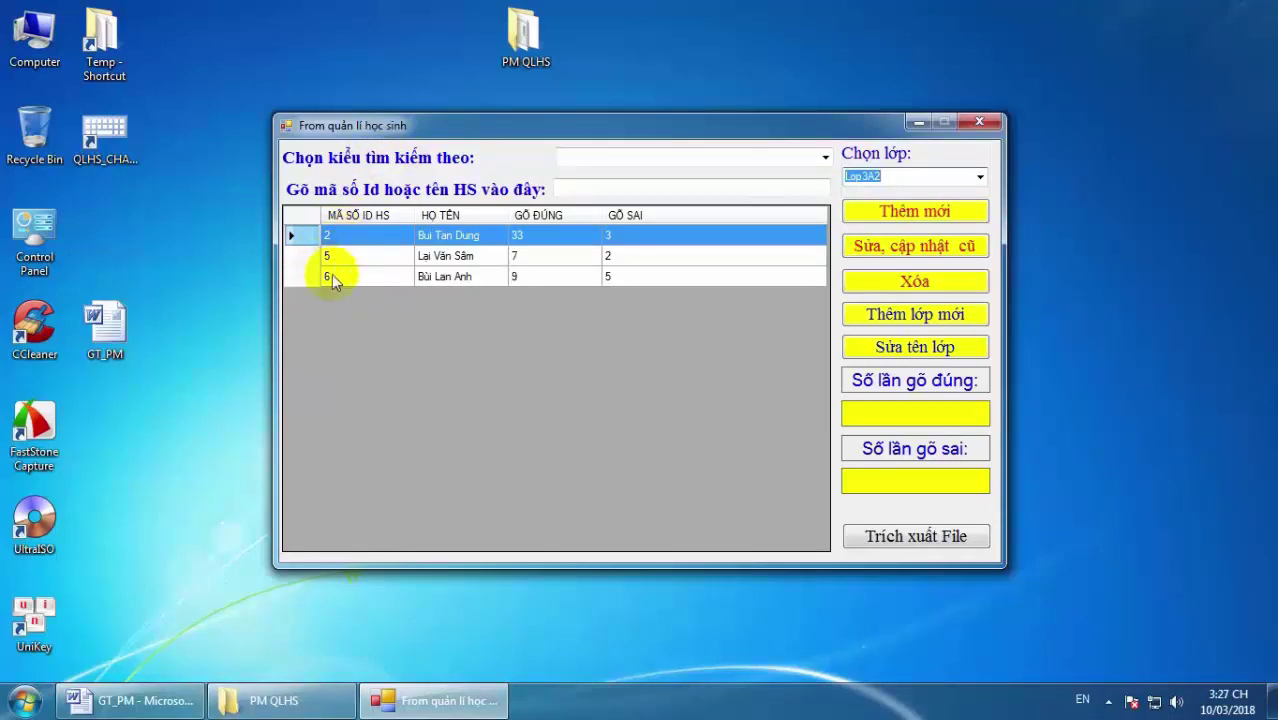
Add a new student by entering their name in Tên HS, confirm, and select the new ID 7 row.
left_click(935, 211)
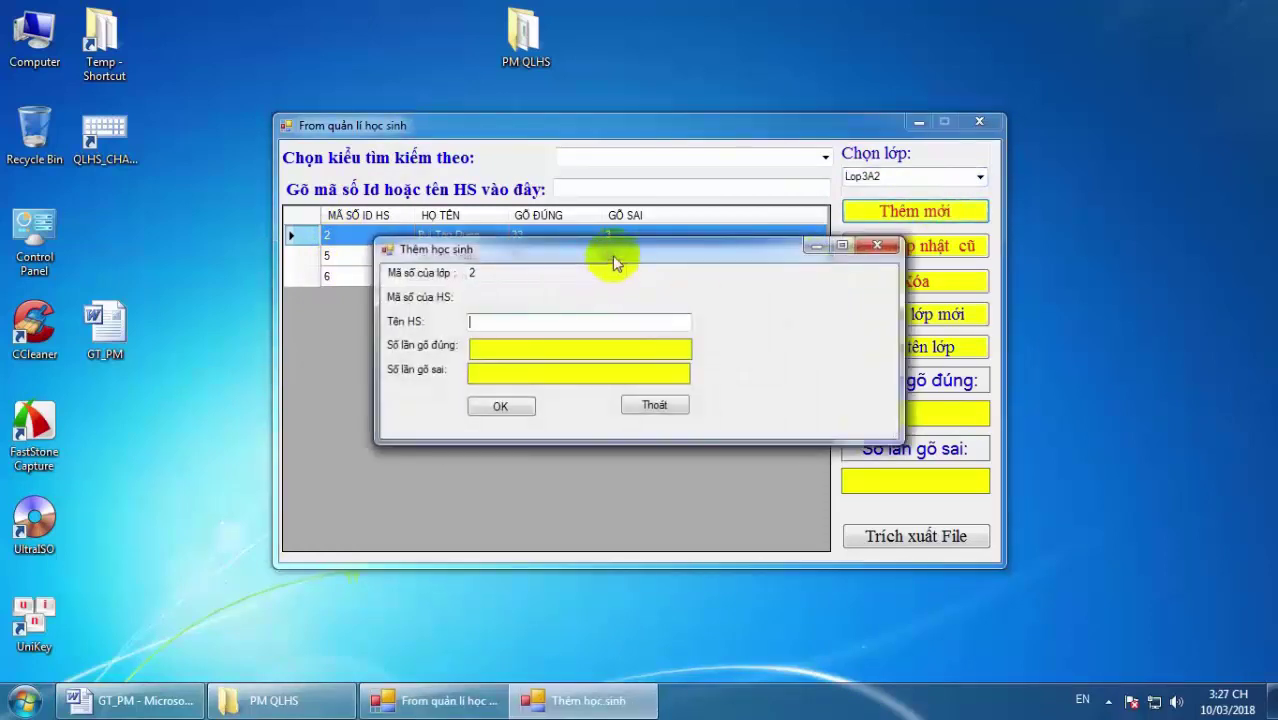
left_click_drag(608, 257, 827, 303)
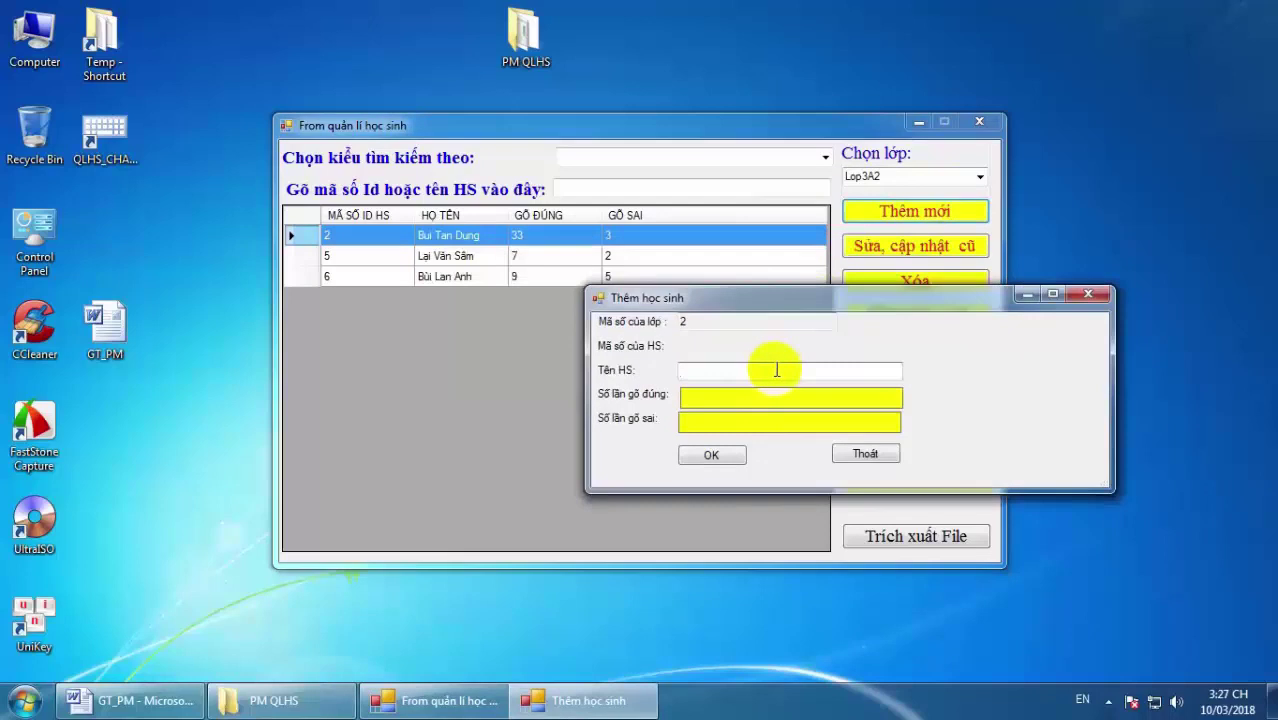
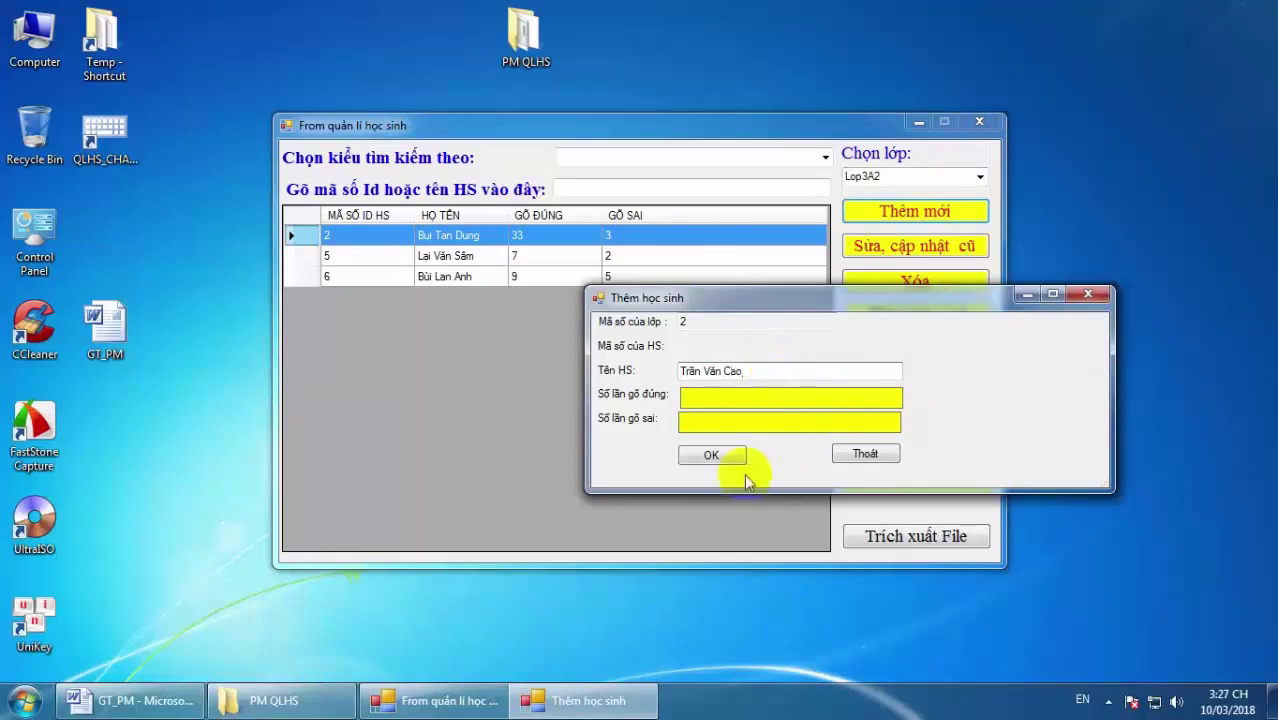
left_click(714, 456)
left_click(695, 412)
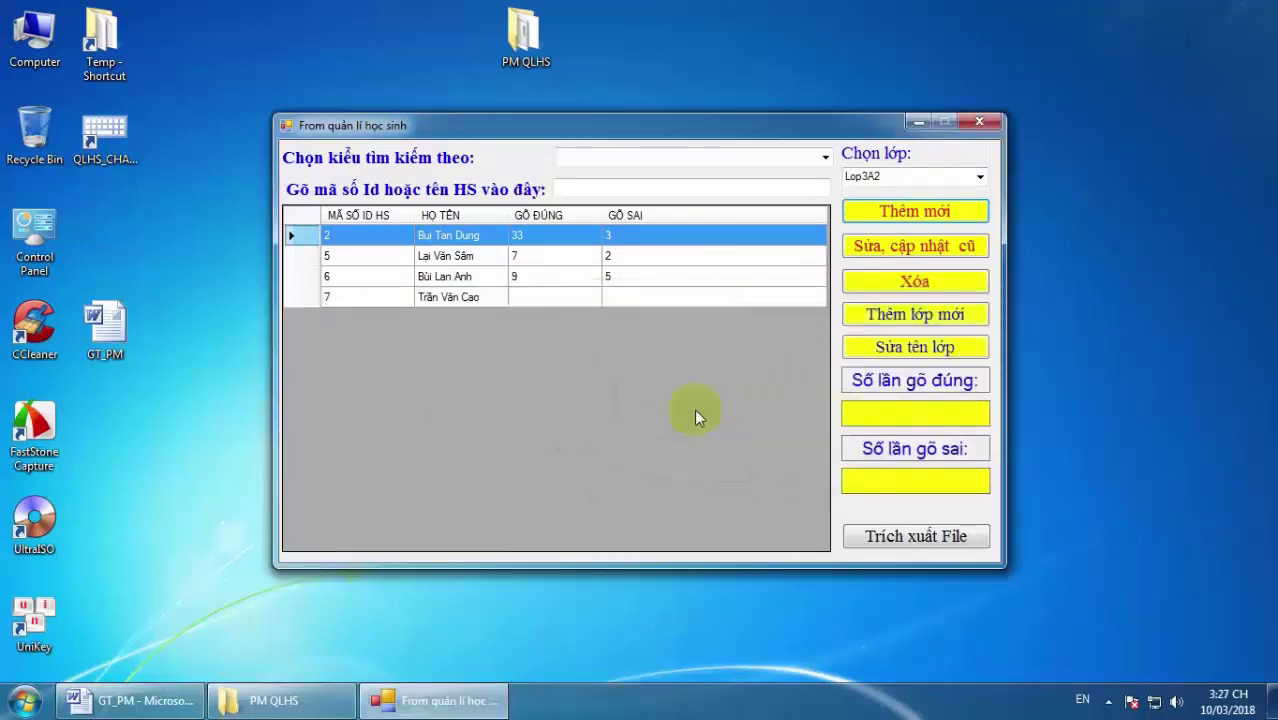
left_click(335, 298)
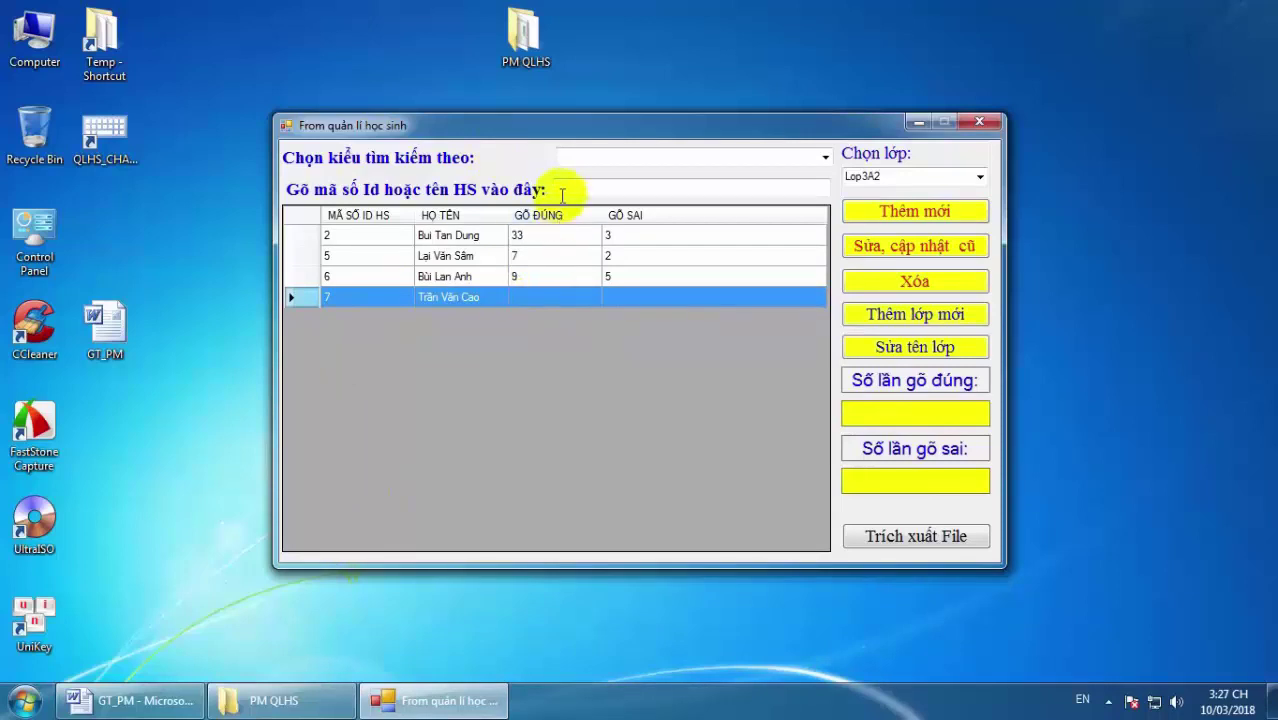
Set the search type to Mã số HS, find student ID 7, then clear the search.
left_click(592, 153)
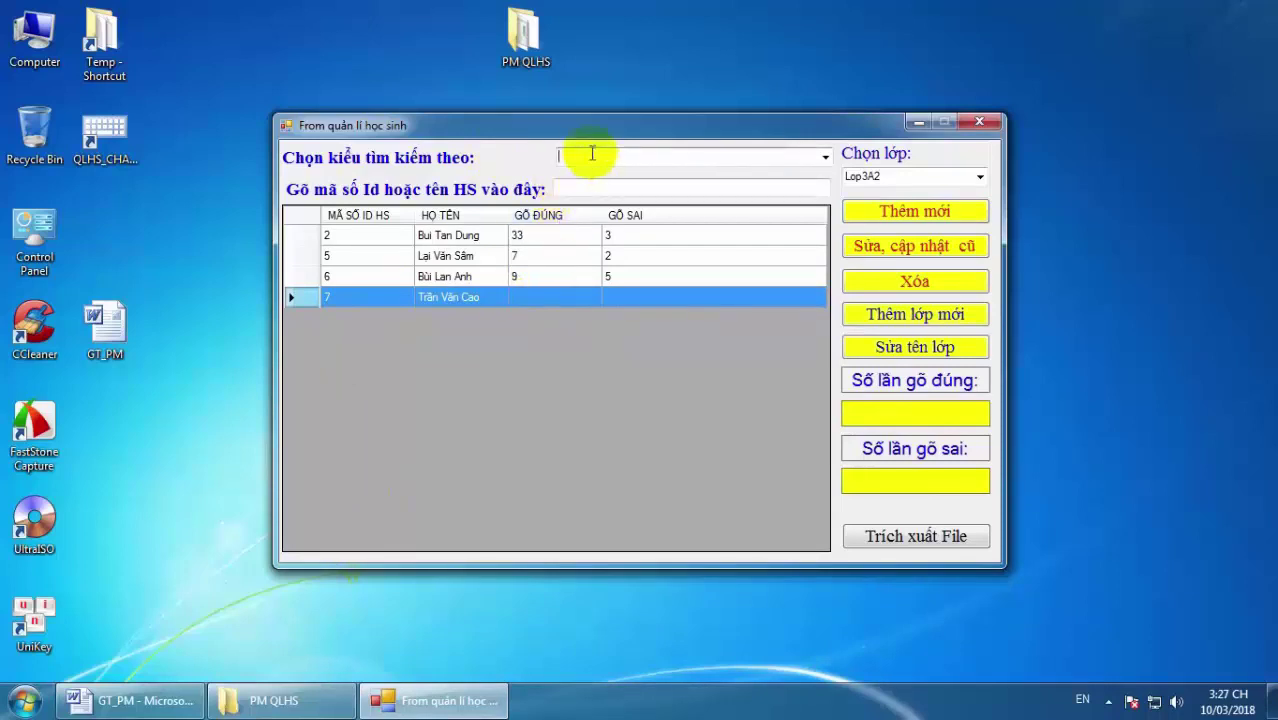
left_click(824, 157)
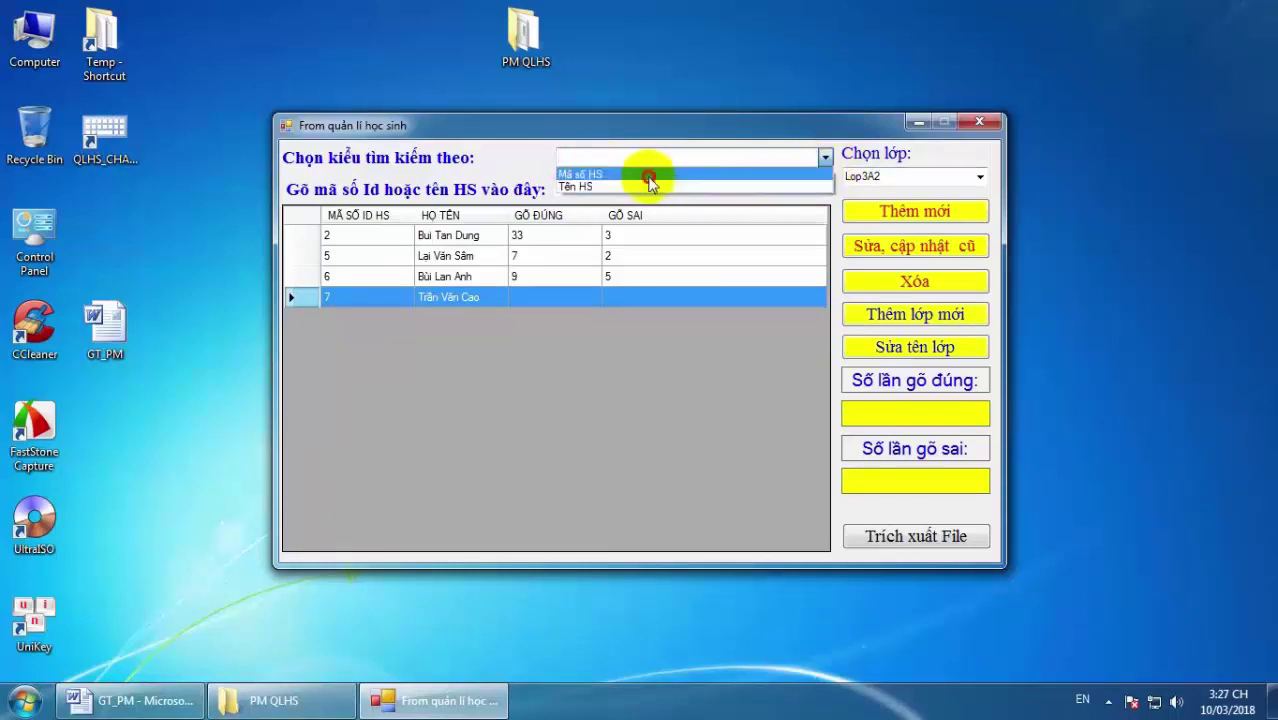
left_click(650, 174)
left_click(579, 188)
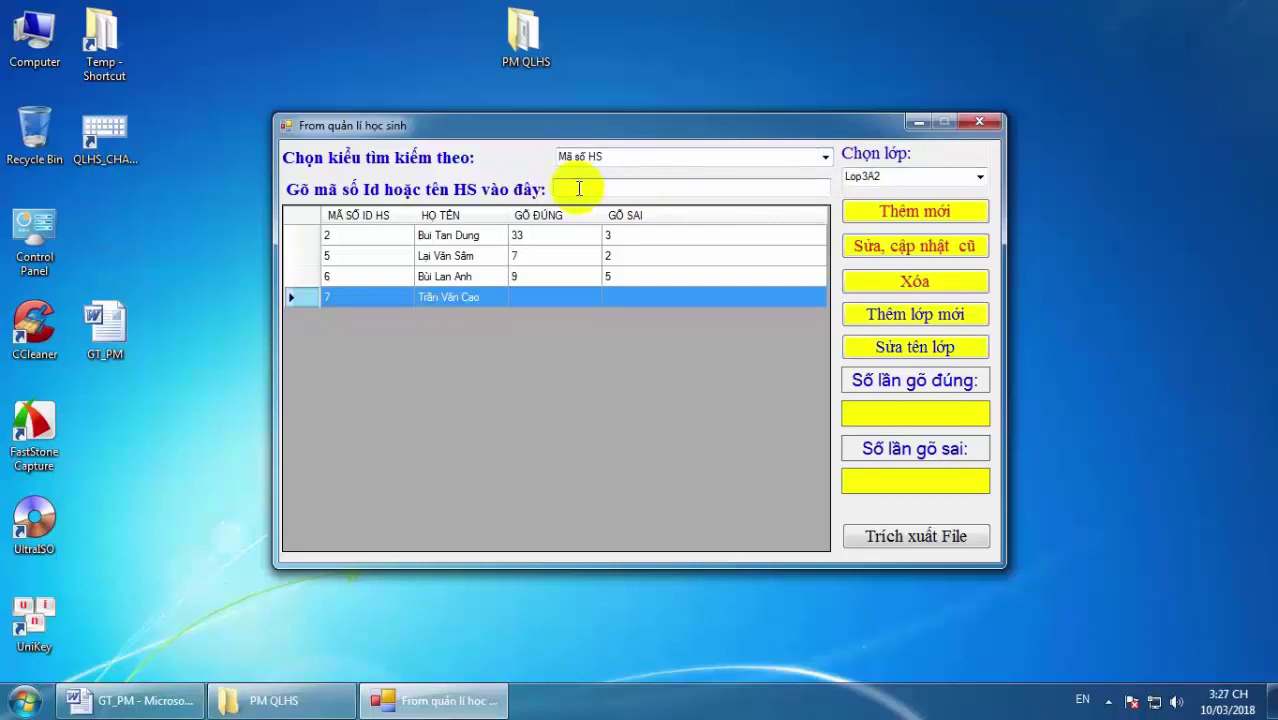
type("7")
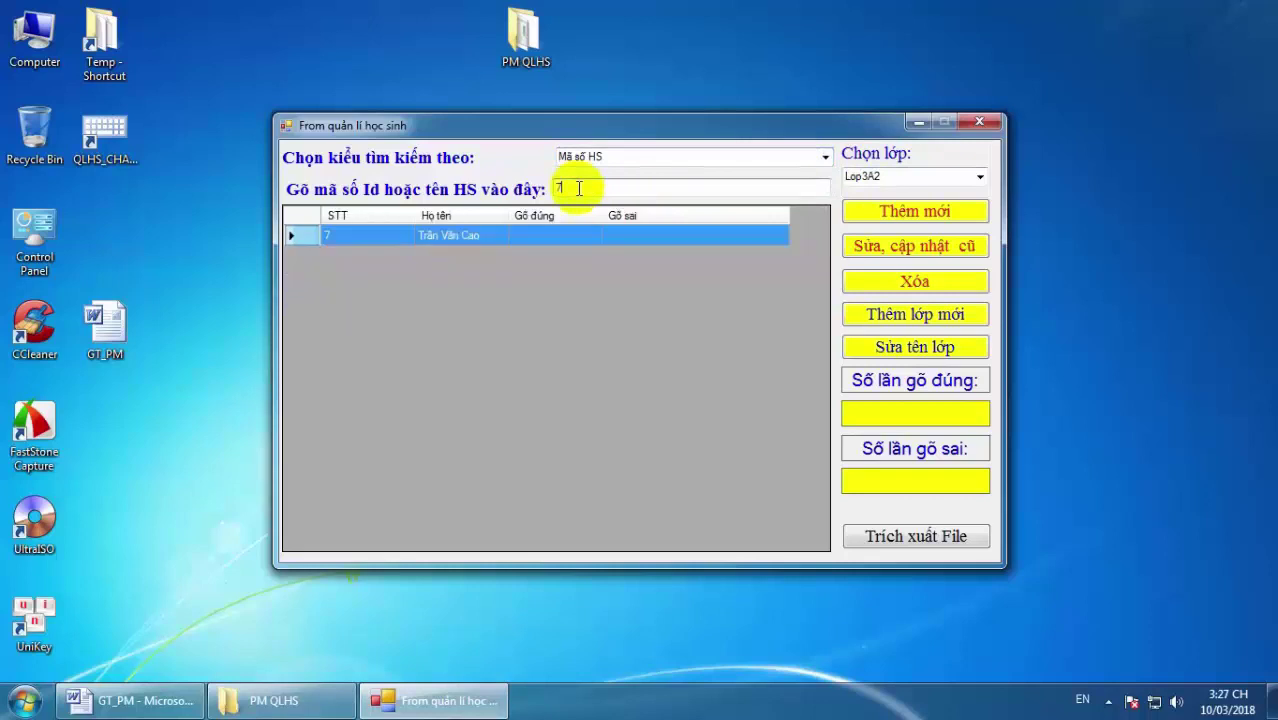
left_click(363, 256)
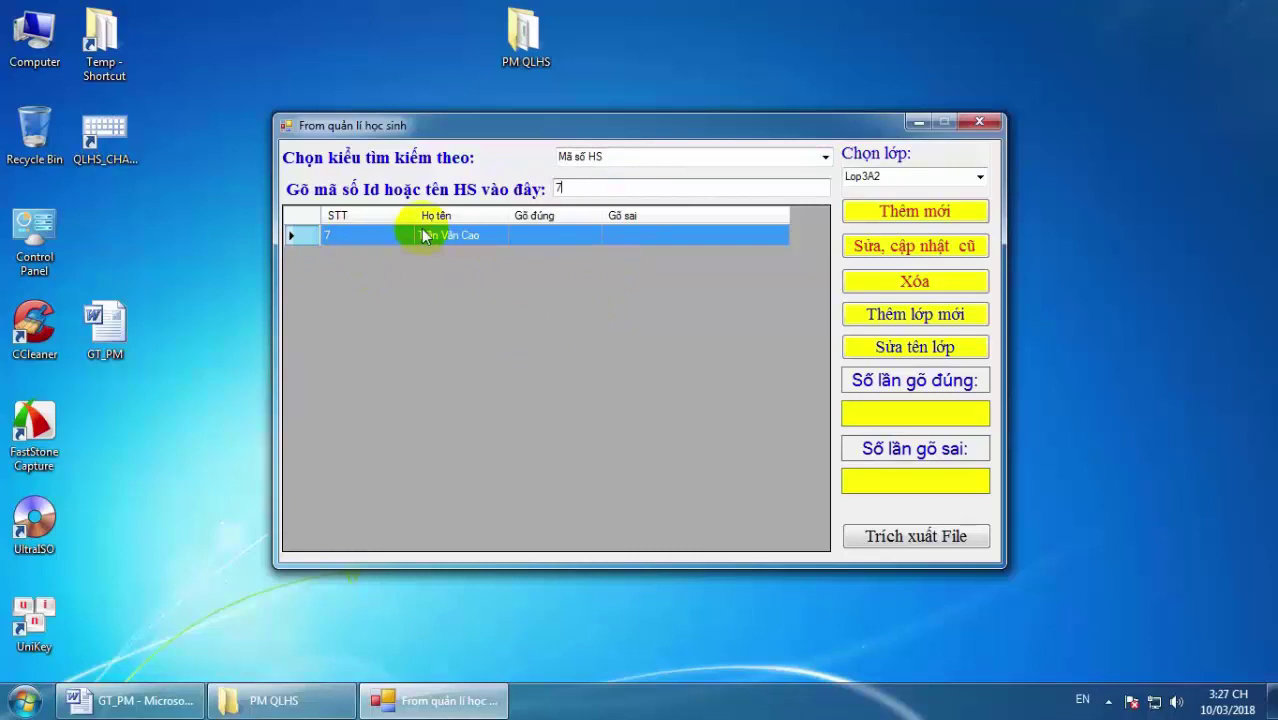
key("BackSpace")
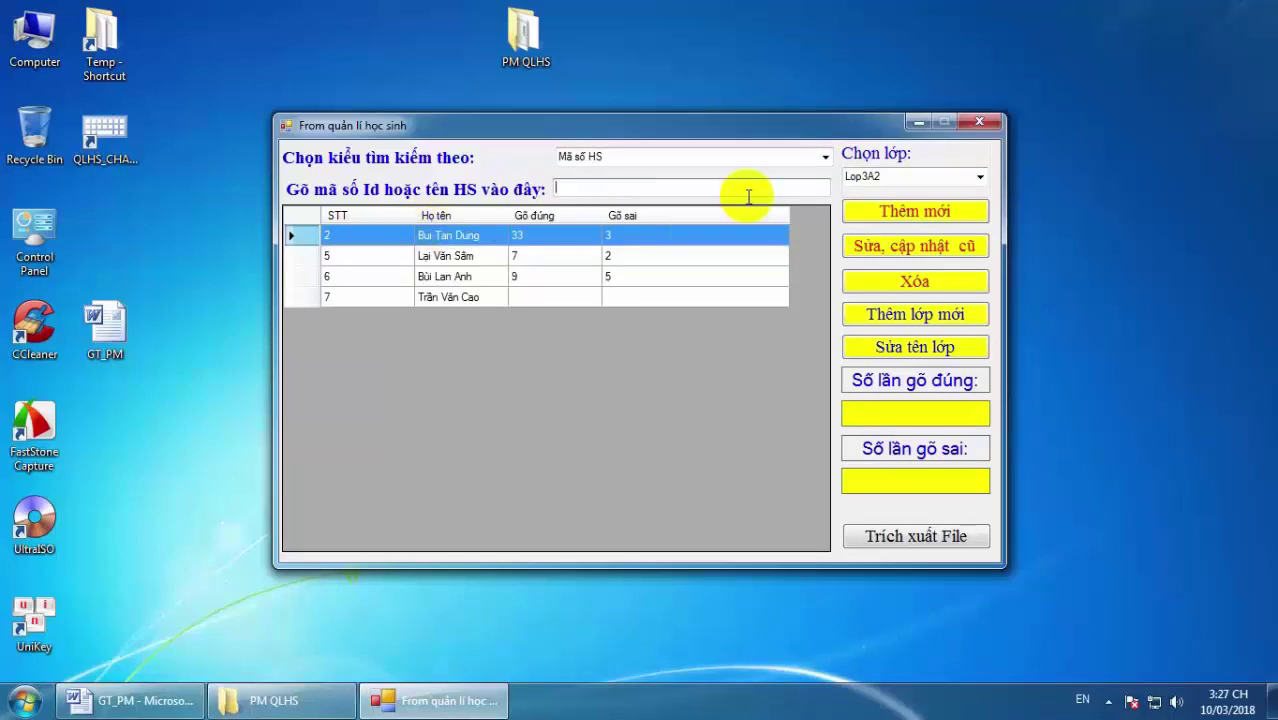
Try searching by student ID with the letter T, then erase it to list all four students.
left_click(824, 158)
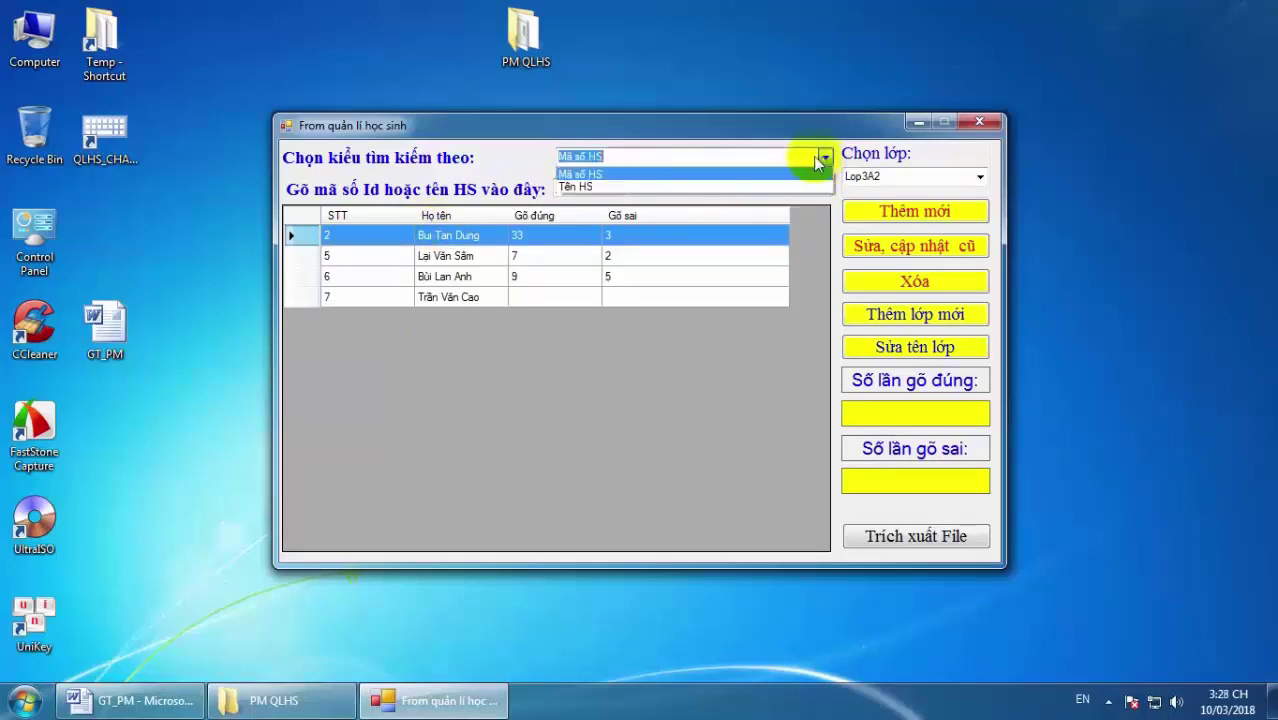
left_click(691, 194)
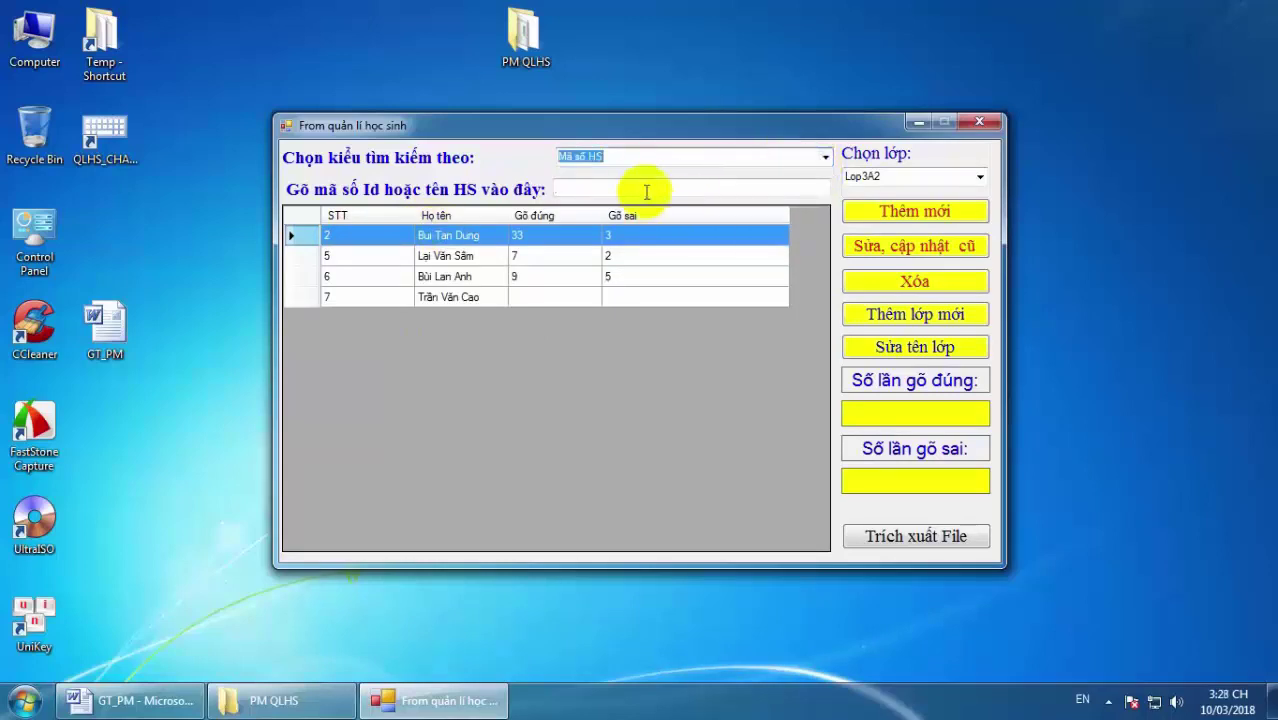
left_click(579, 186)
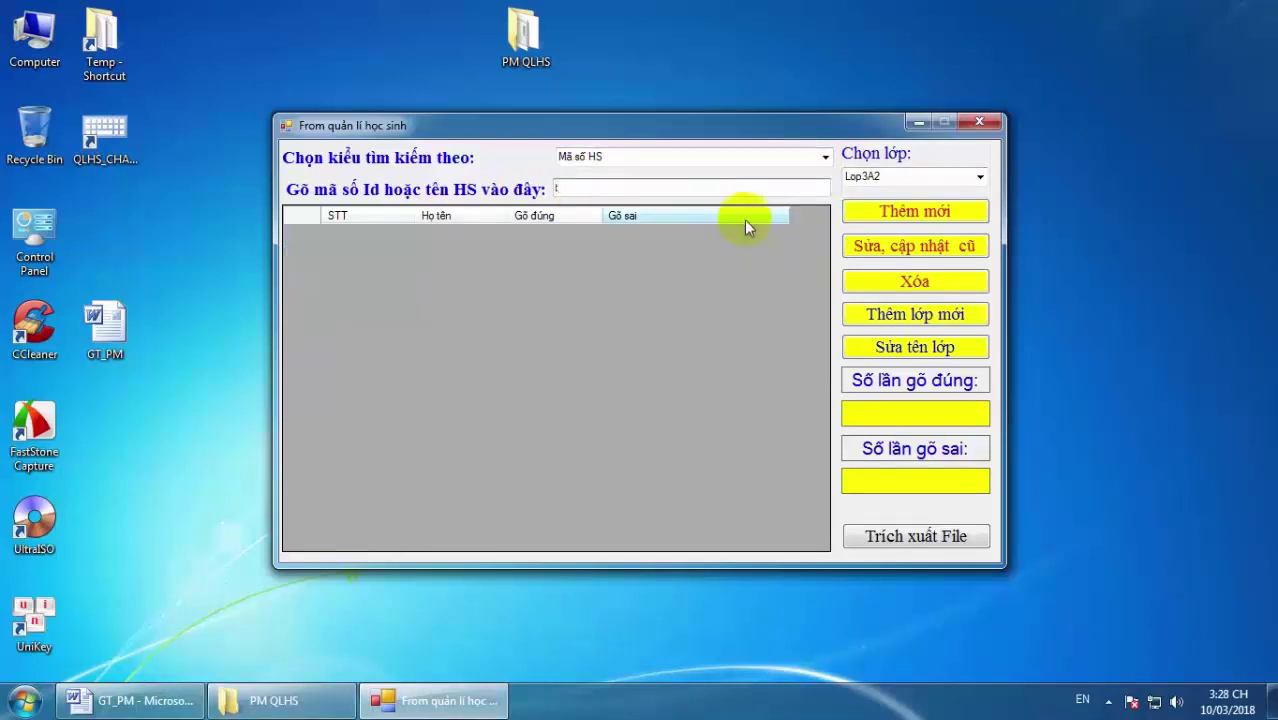
key("BackSpace")
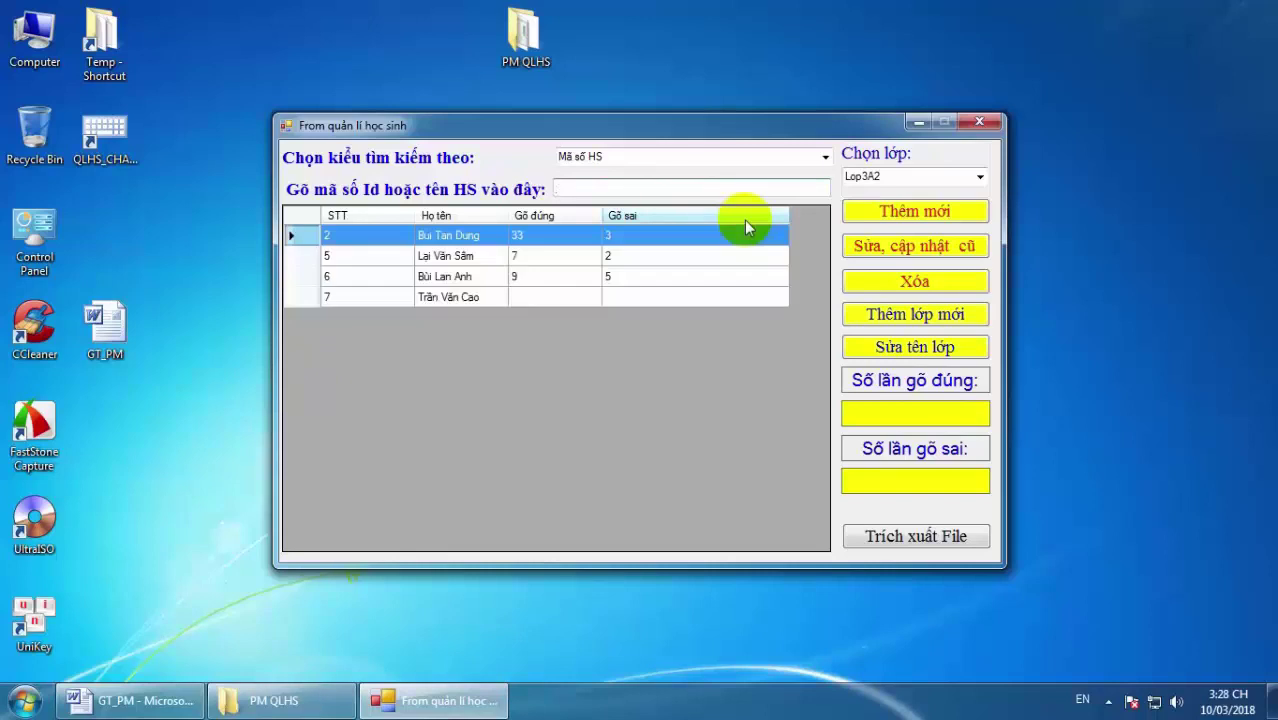
type("T")
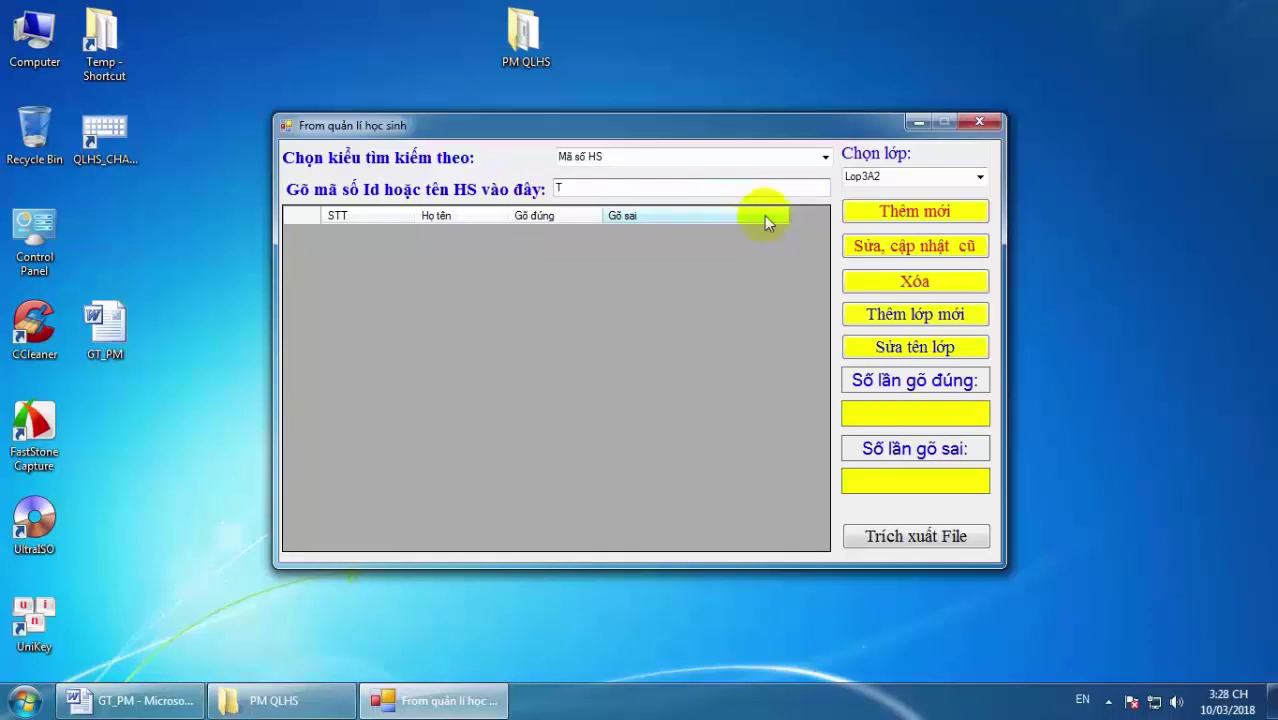
key("BackSpace")
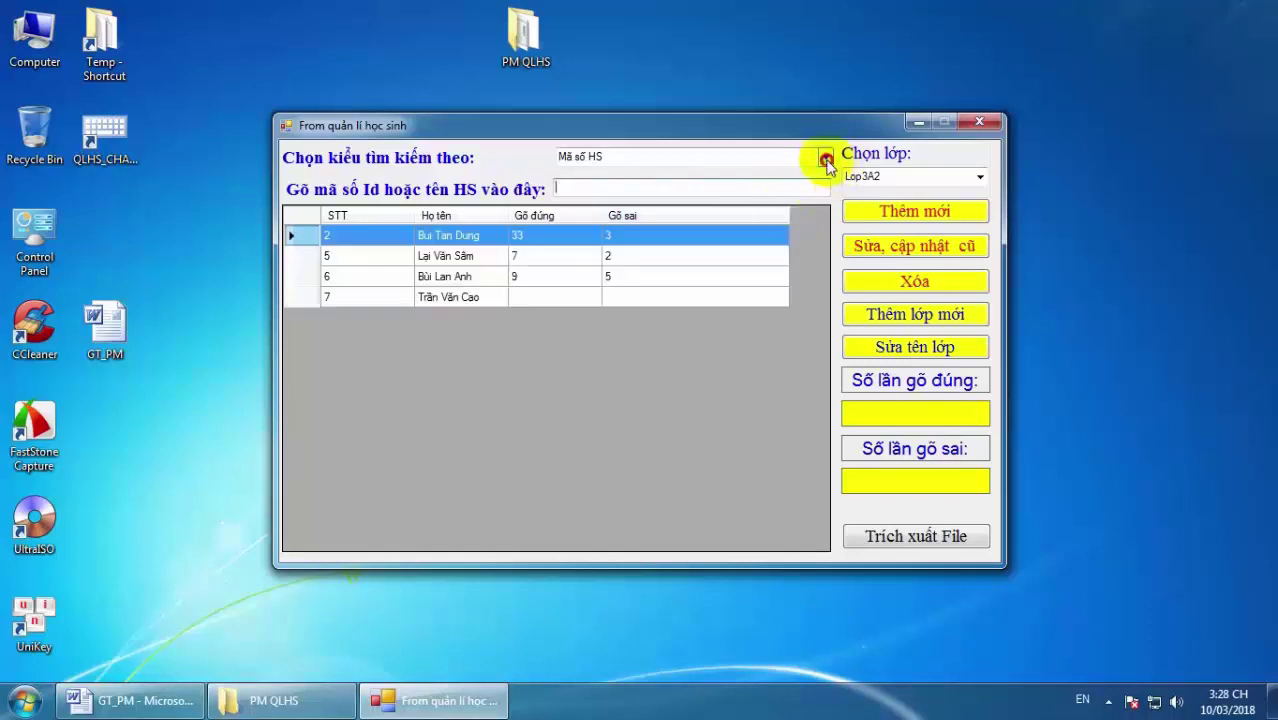
left_click(822, 157)
left_click(727, 194)
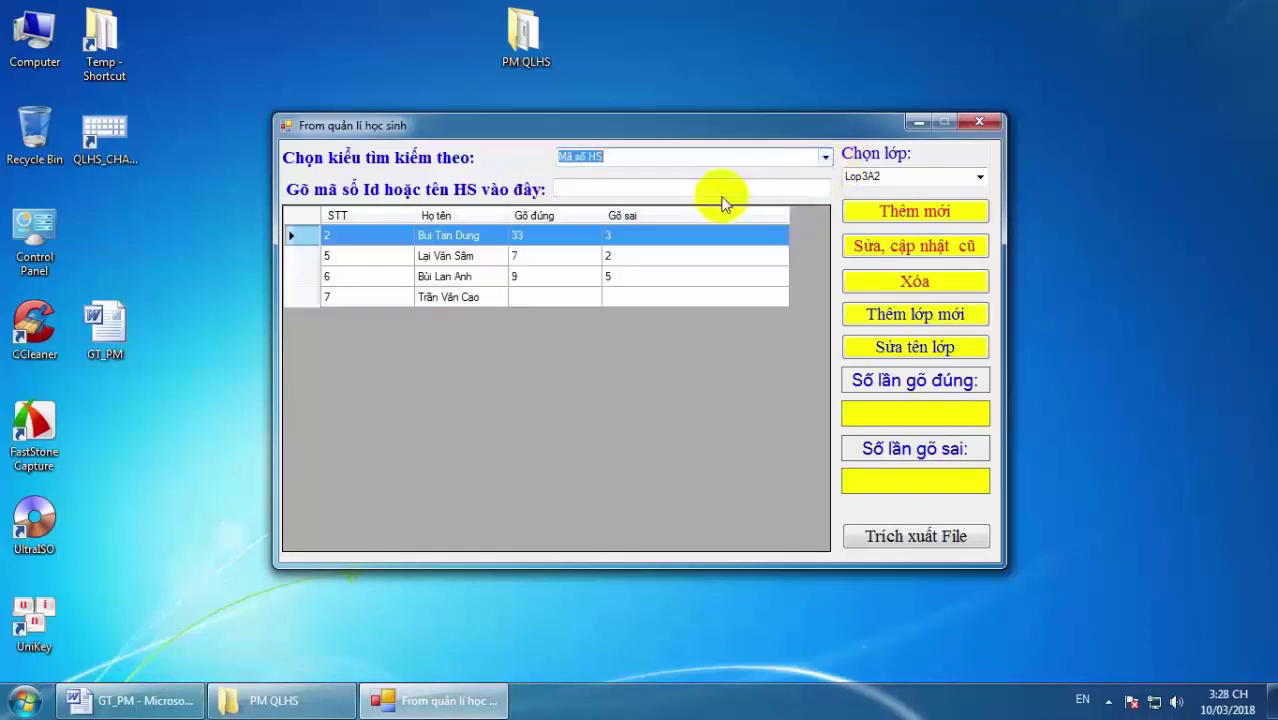
left_click(570, 188)
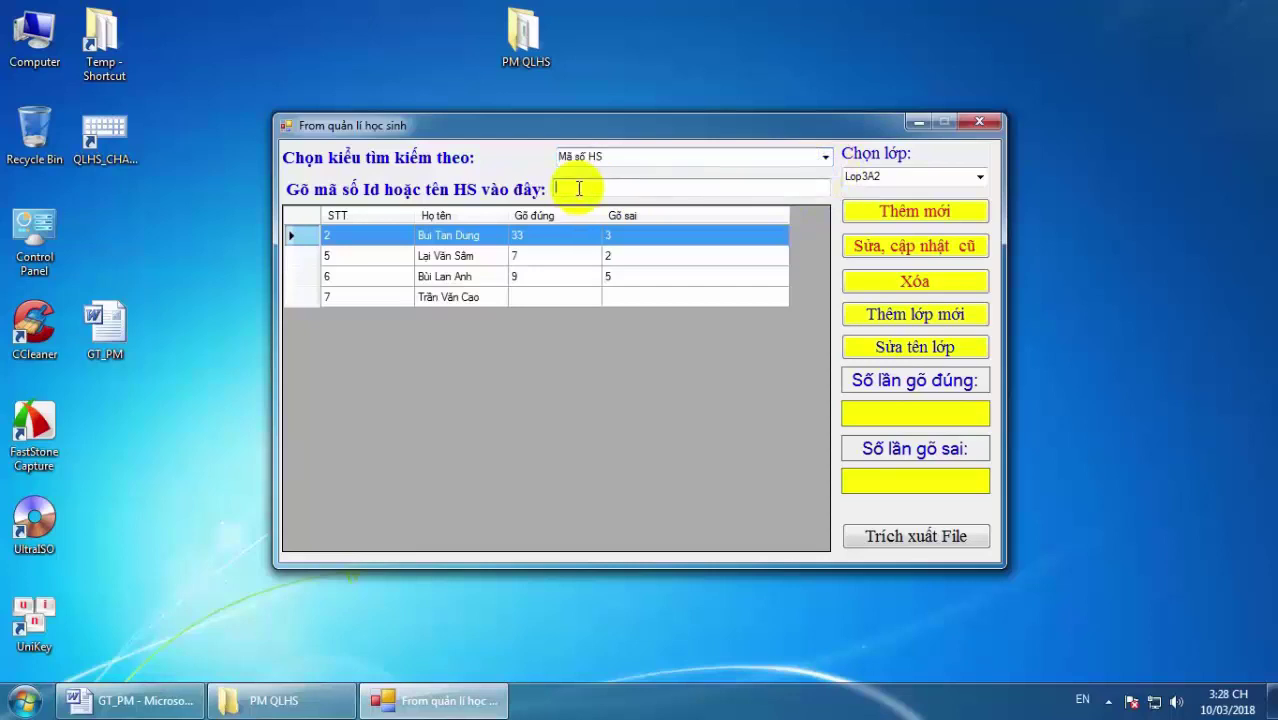
left_click(822, 158)
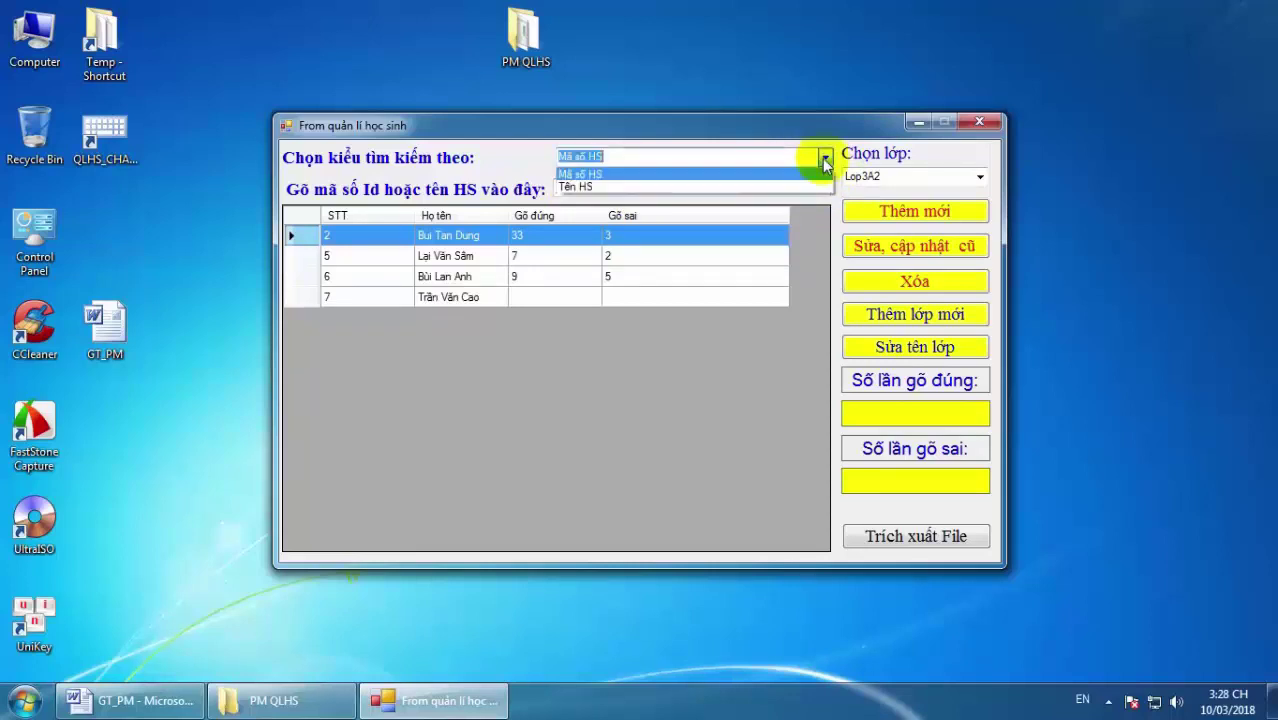
Search students by name, typing and trimming the search term down to its first two letters.
left_click(576, 186)
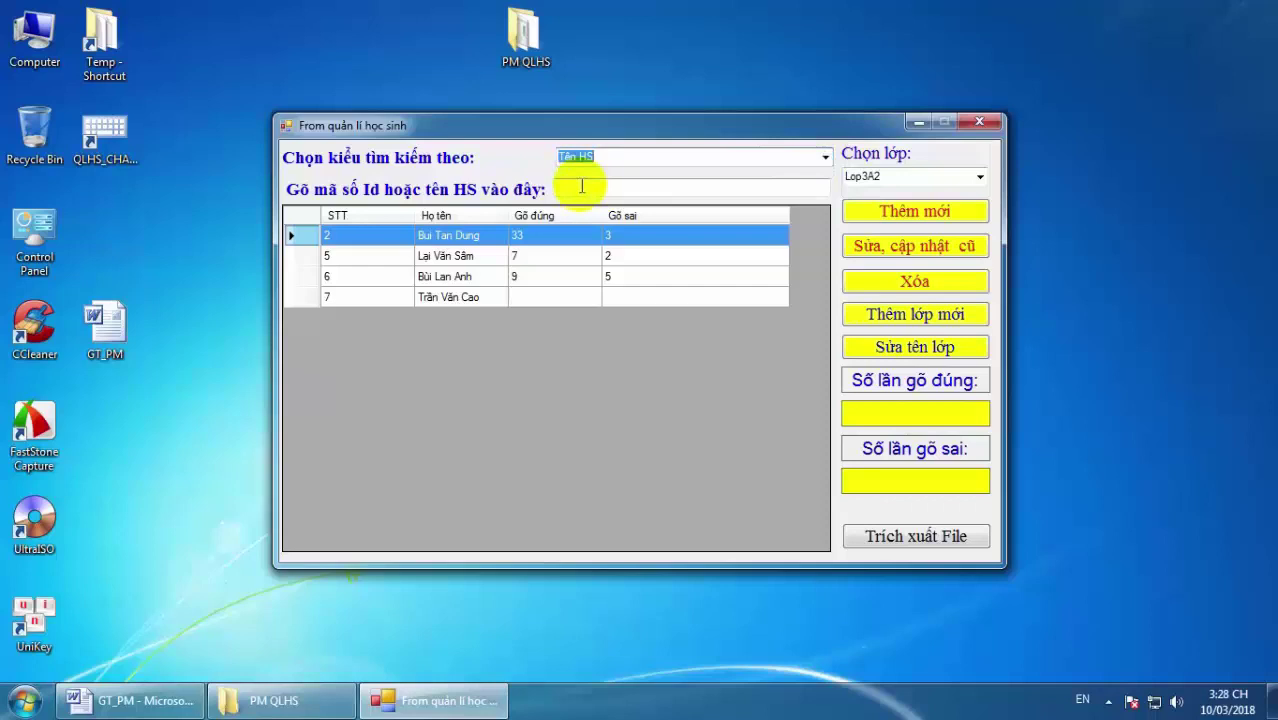
left_click(580, 186)
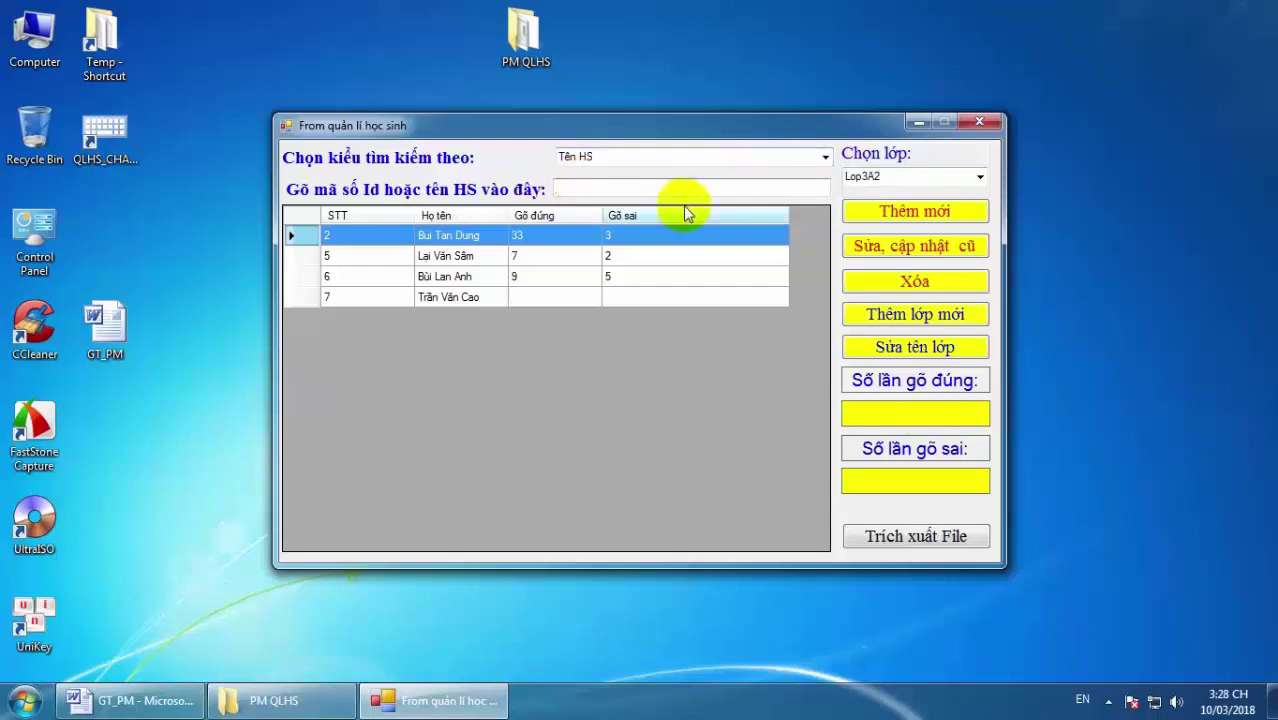
type("t")
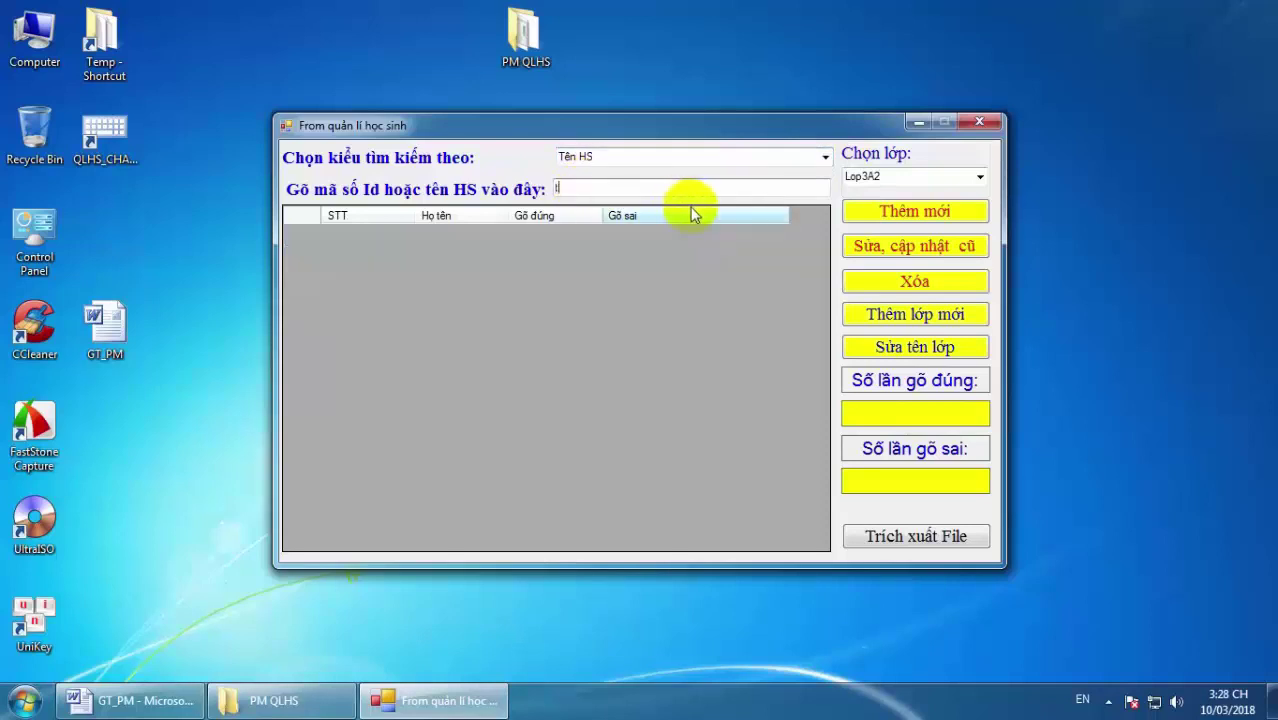
key("BackSpace")
type("Tr")
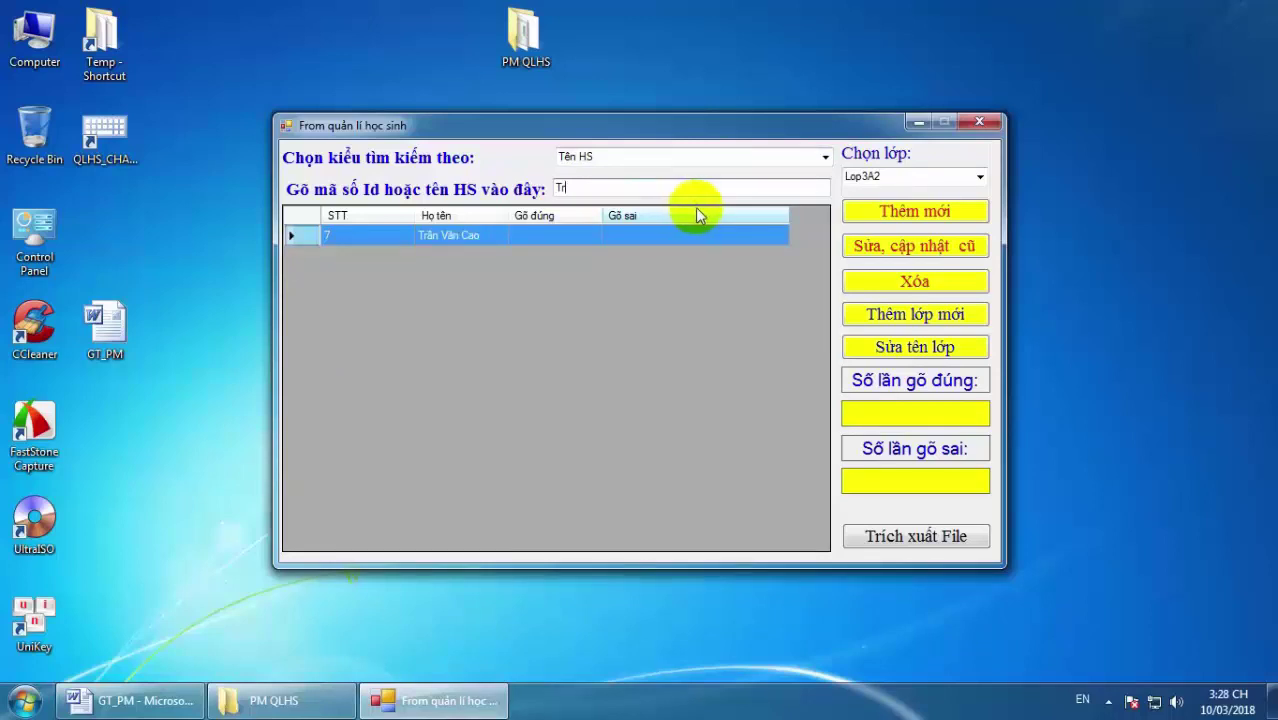
type("a")
key("BackSpace")
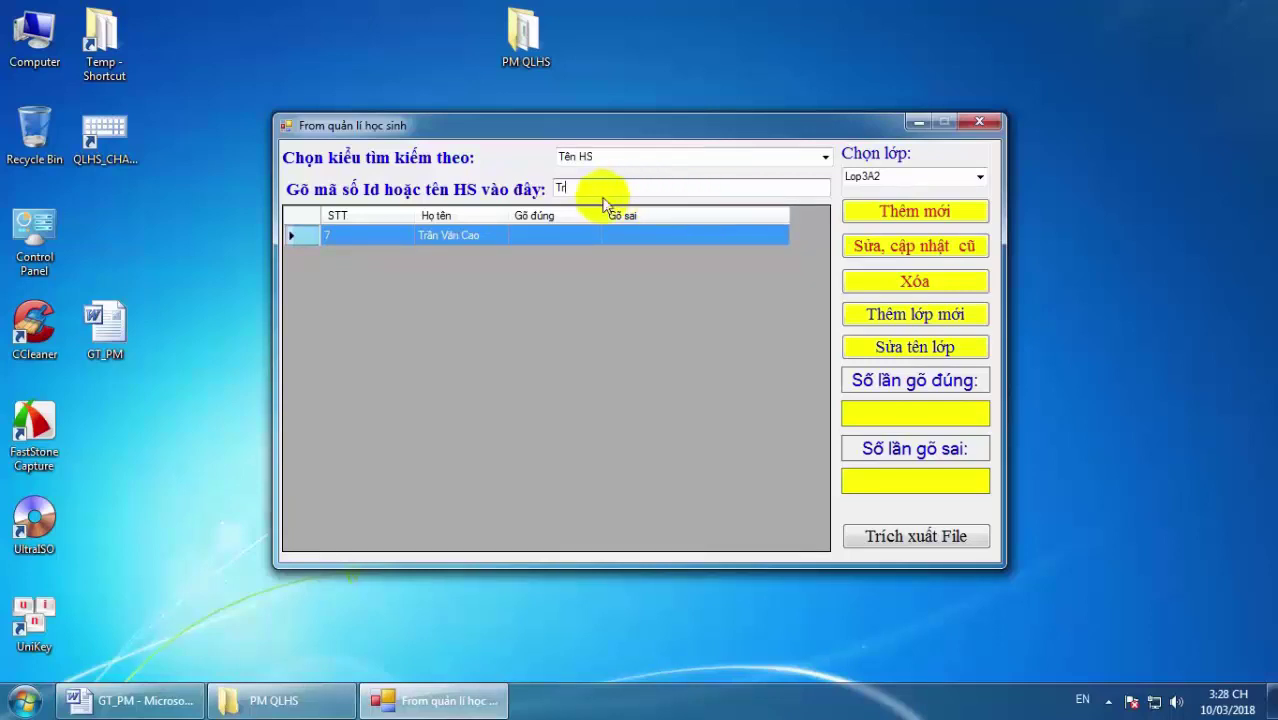
key("BackSpace")
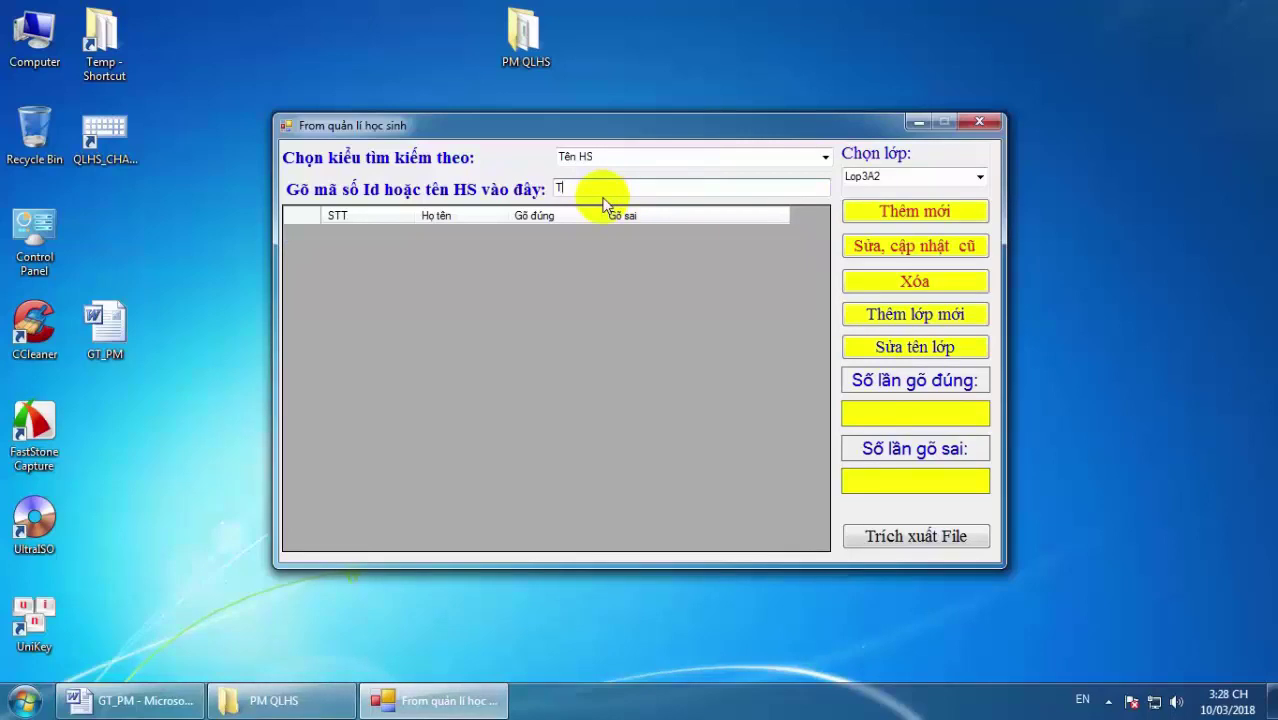
type("r")
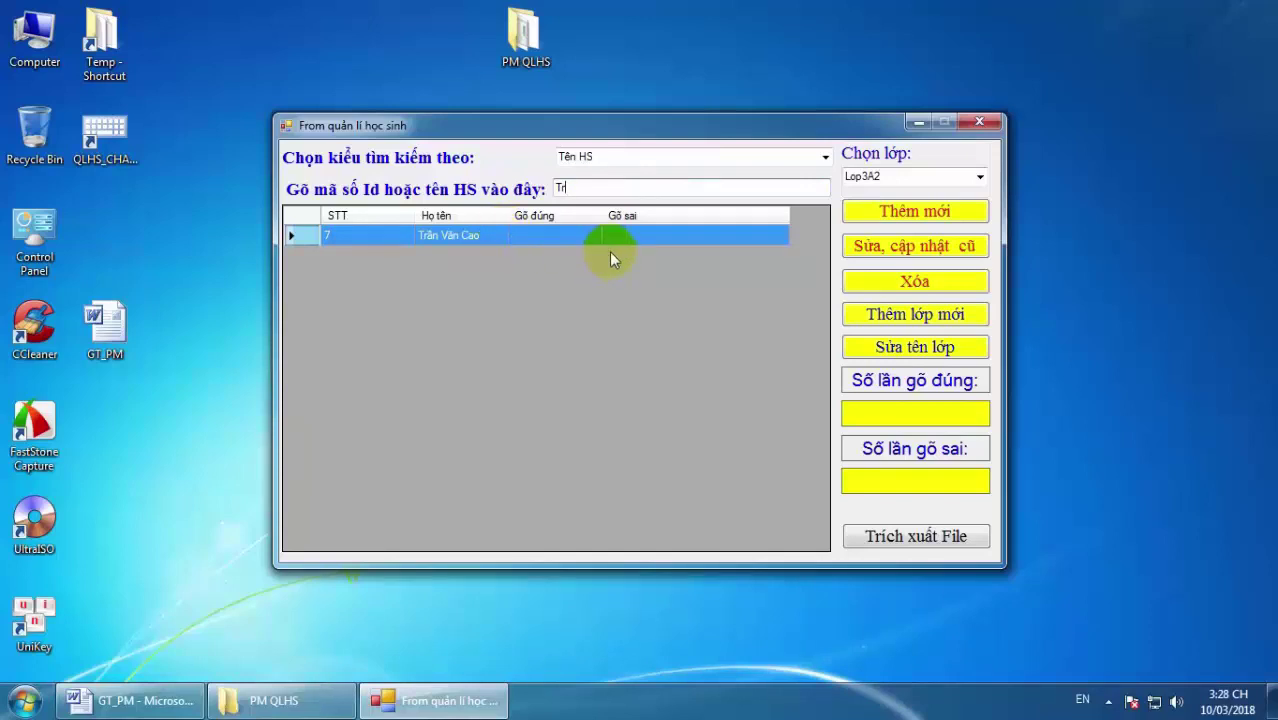
type("â")
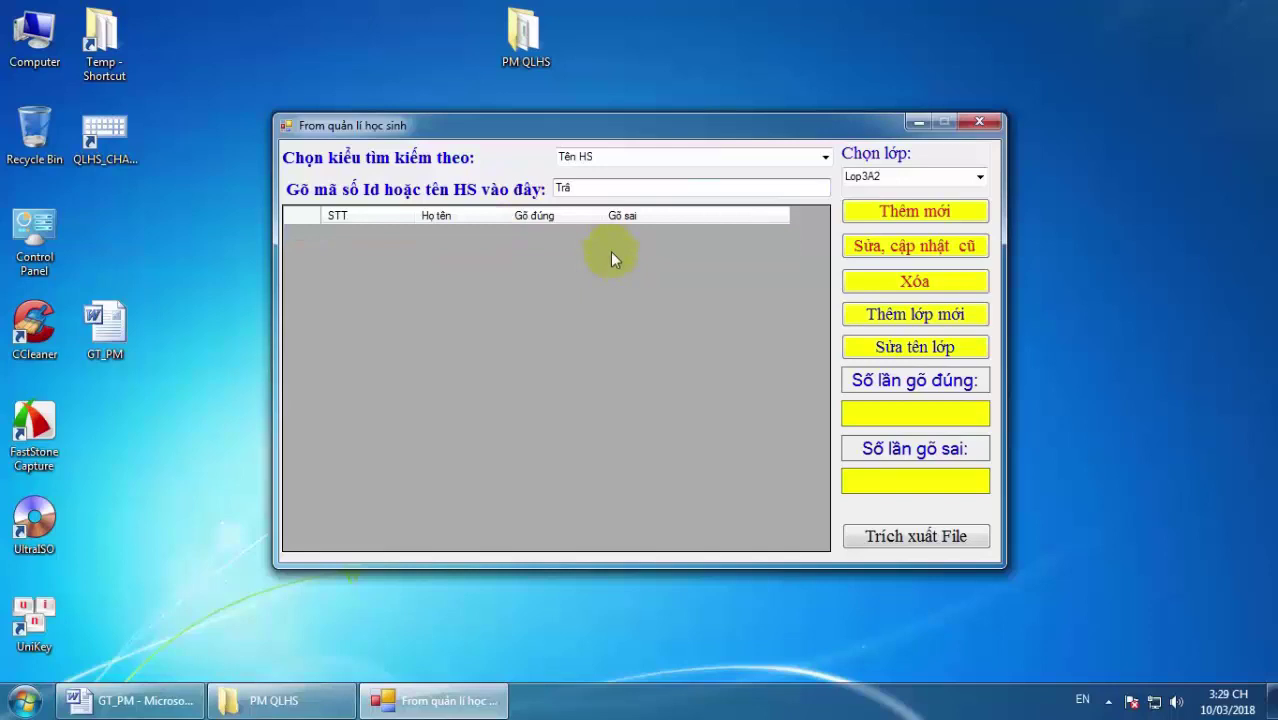
type("nf")
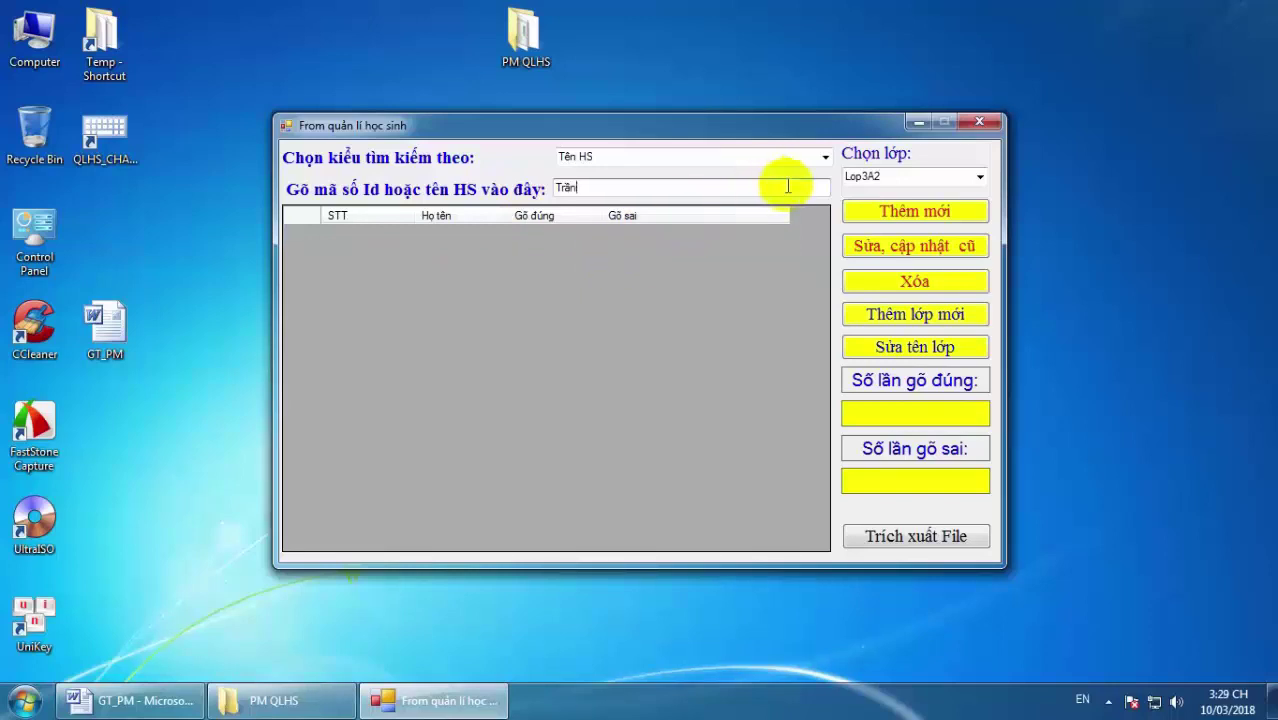
key("BackSpace")
key("BackSpace")
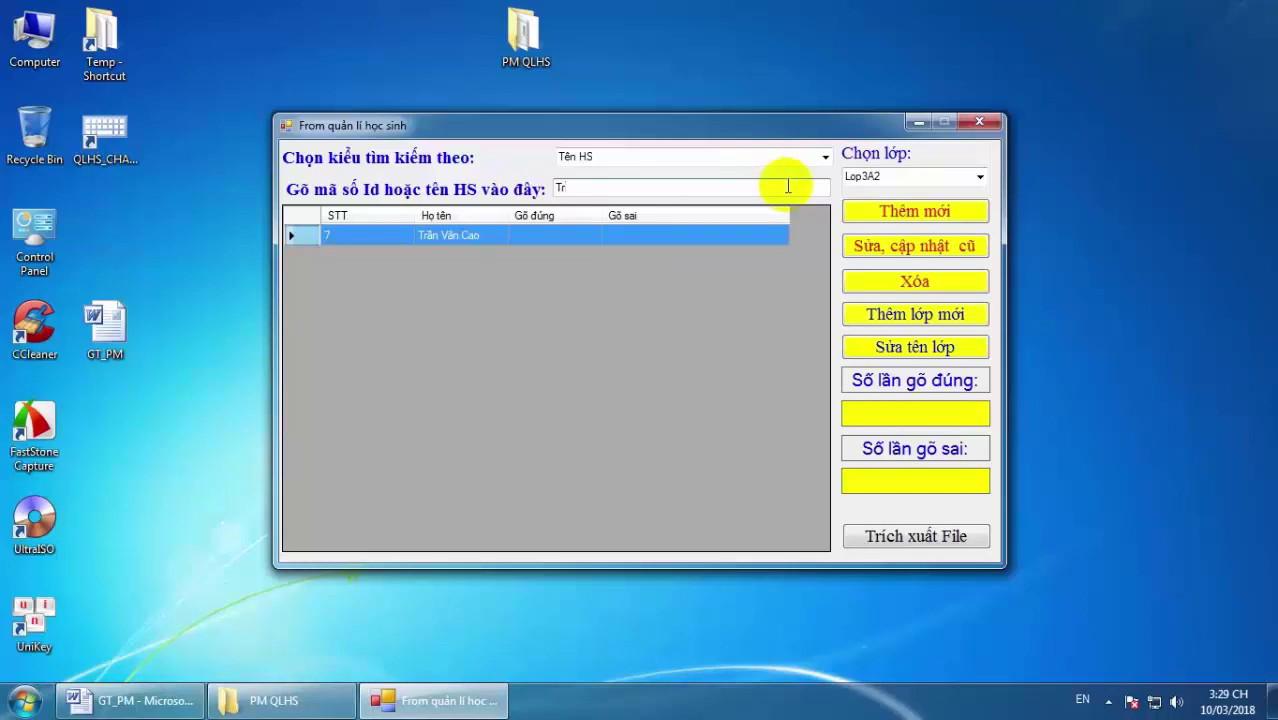
type("a")
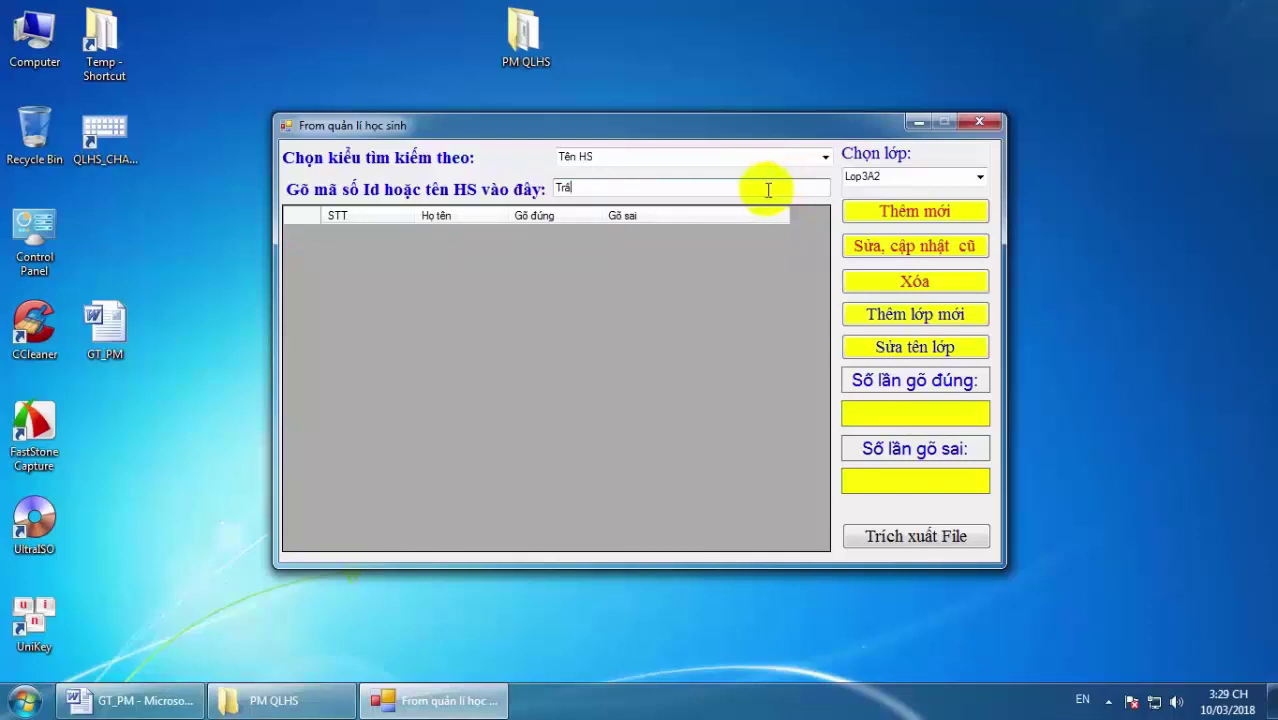
key("BackSpace")
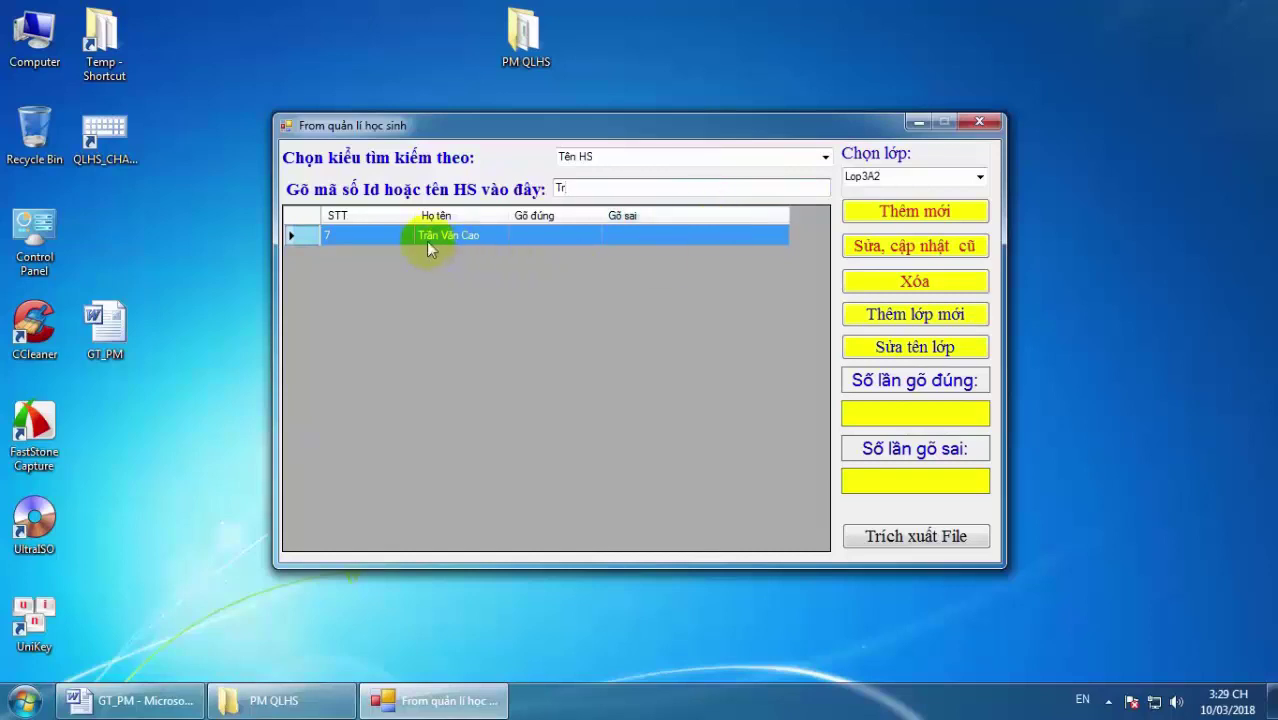
Switch the search type to Mã số HS and empty the search box.
left_click(825, 157)
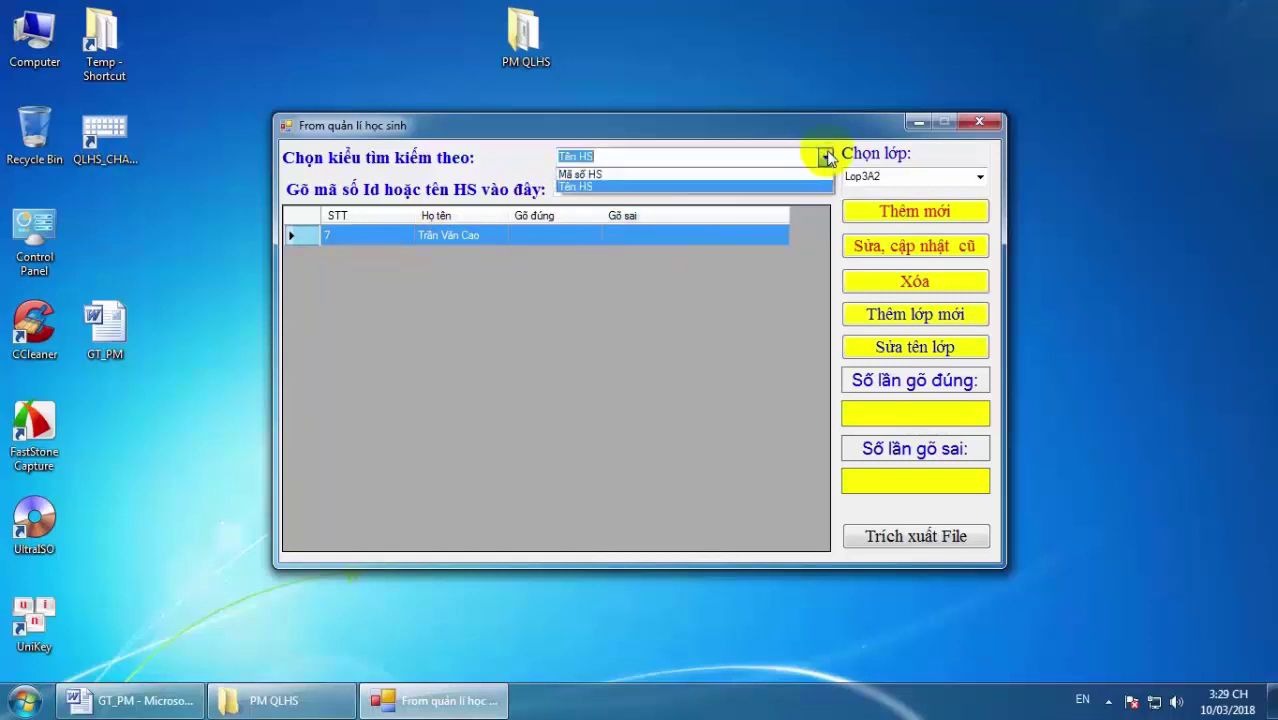
left_click(745, 174)
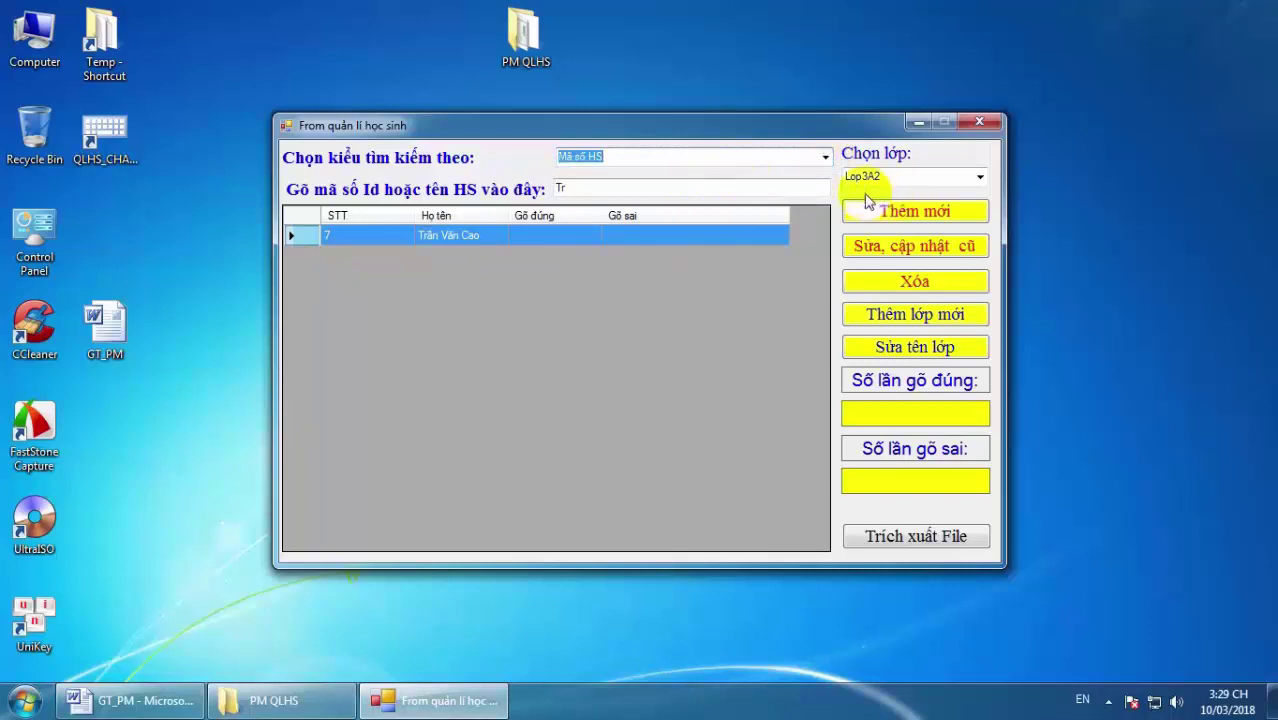
left_click(786, 185)
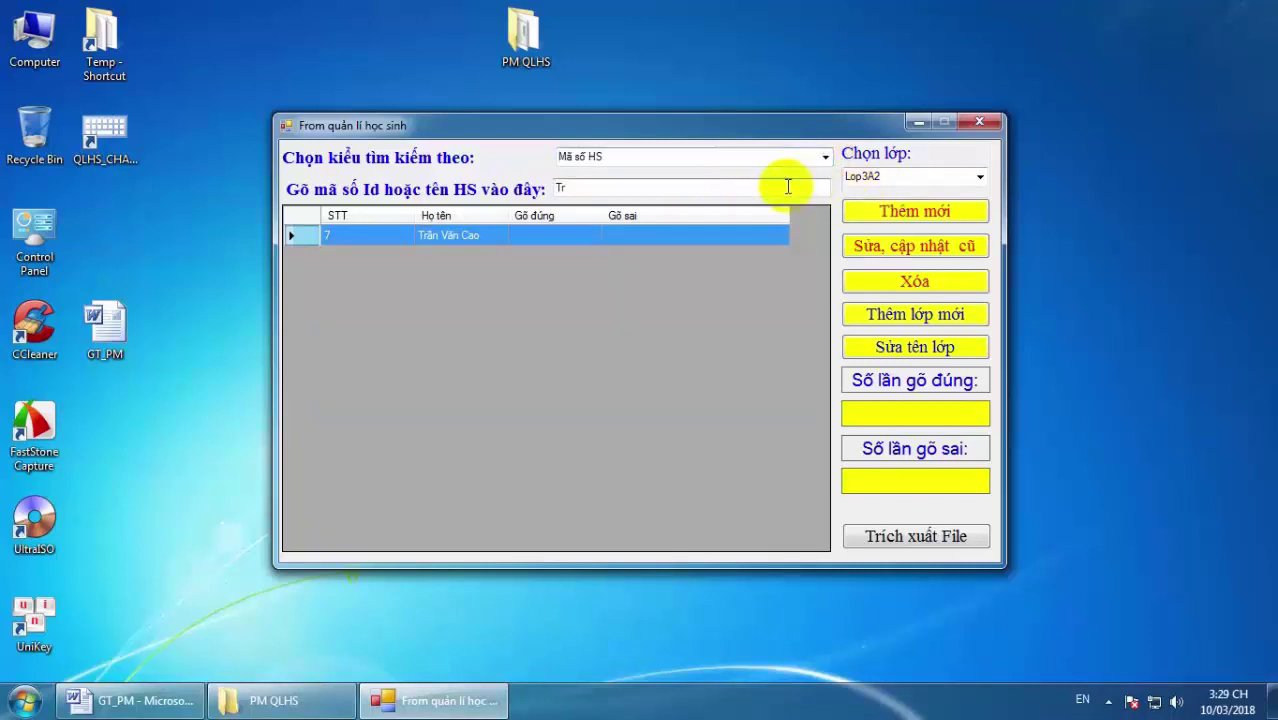
key("BackSpace")
key("BackSpace")
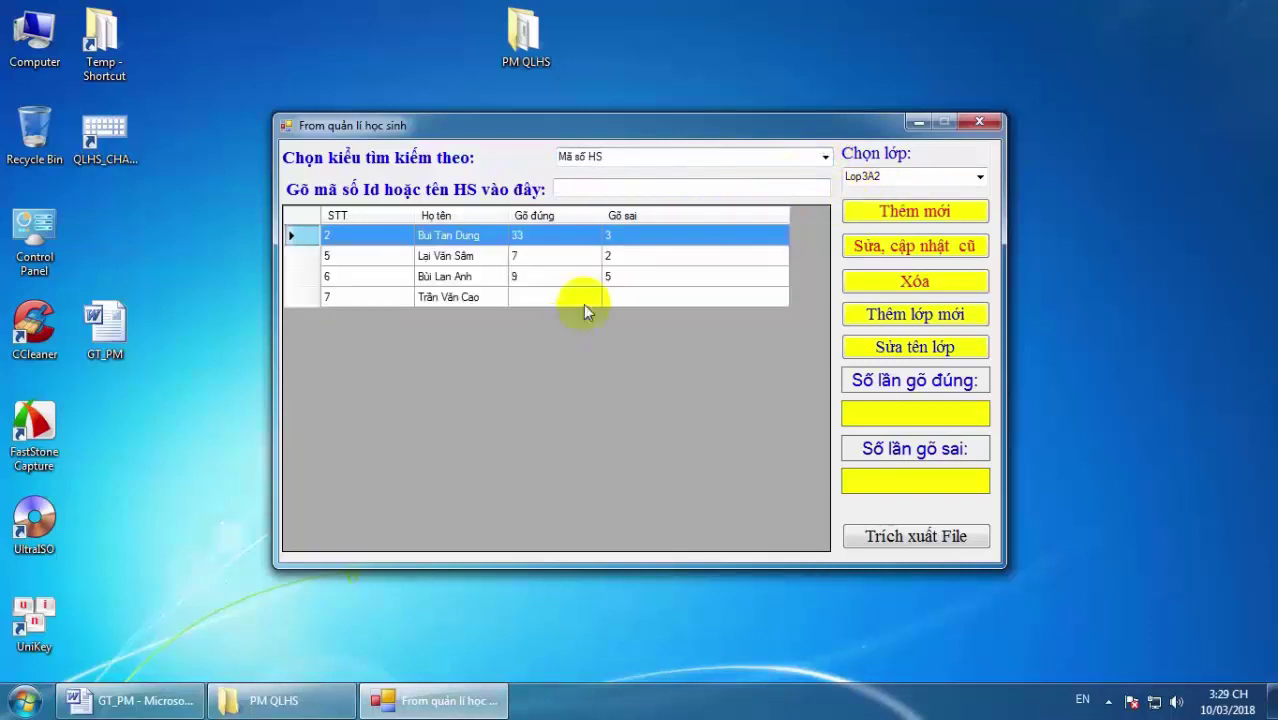
left_click(622, 126)
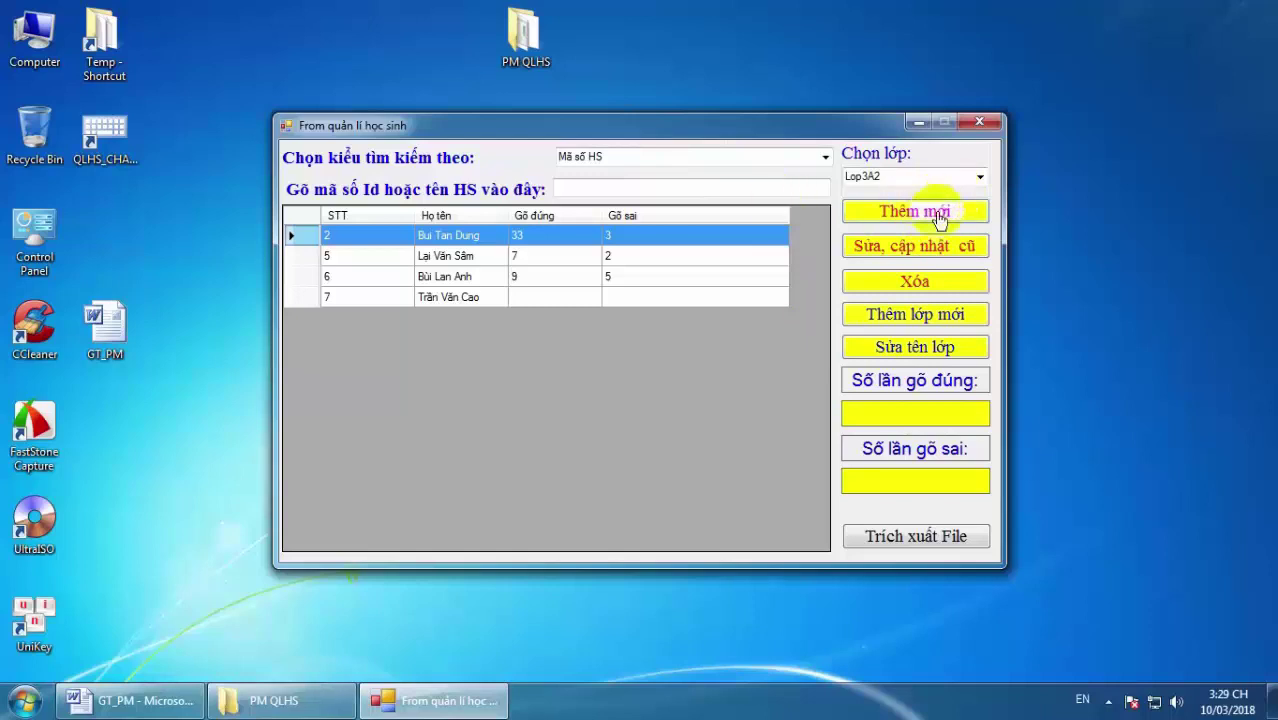
left_click_drag(829, 133, 830, 121)
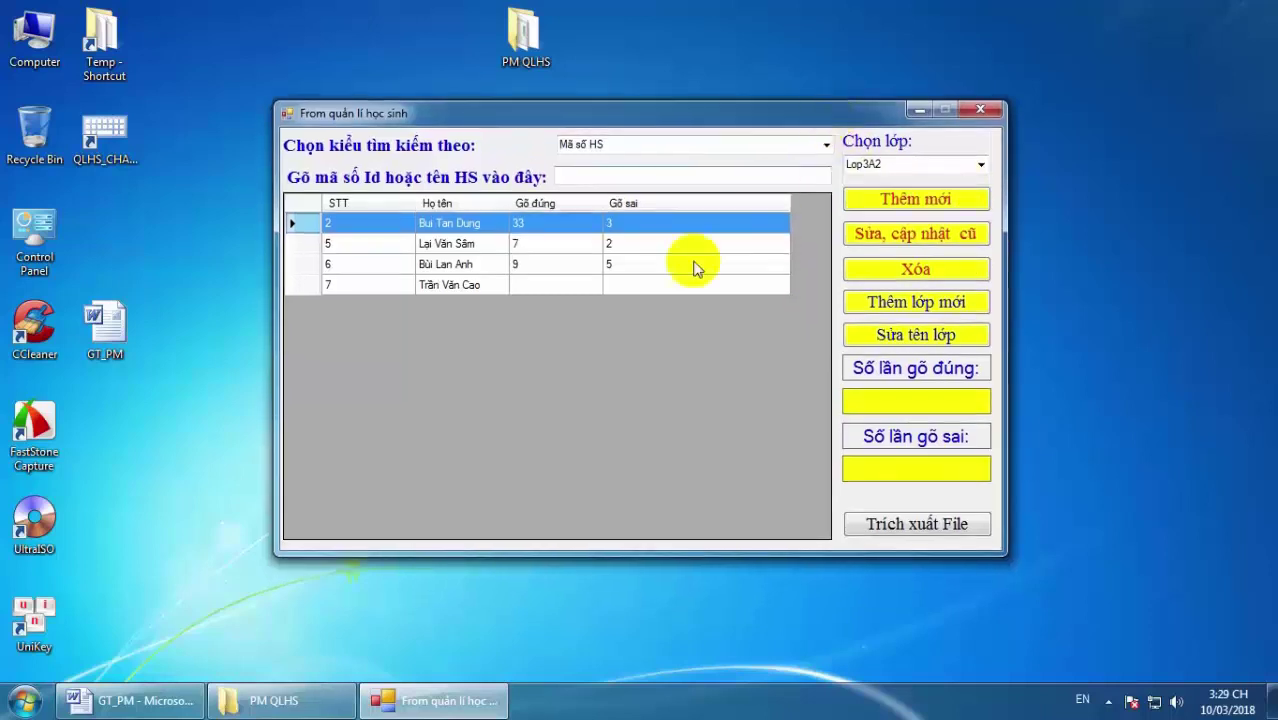
left_click(980, 165)
left_click(921, 183)
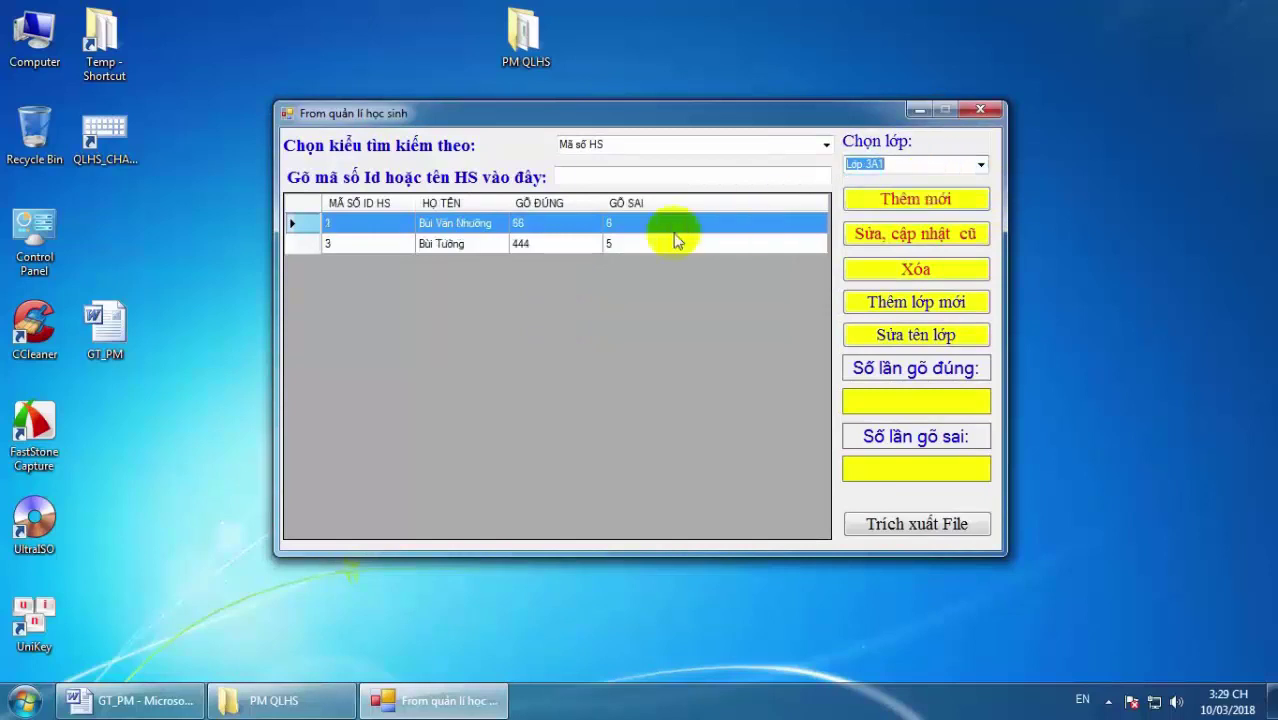
left_click(980, 165)
left_click(906, 195)
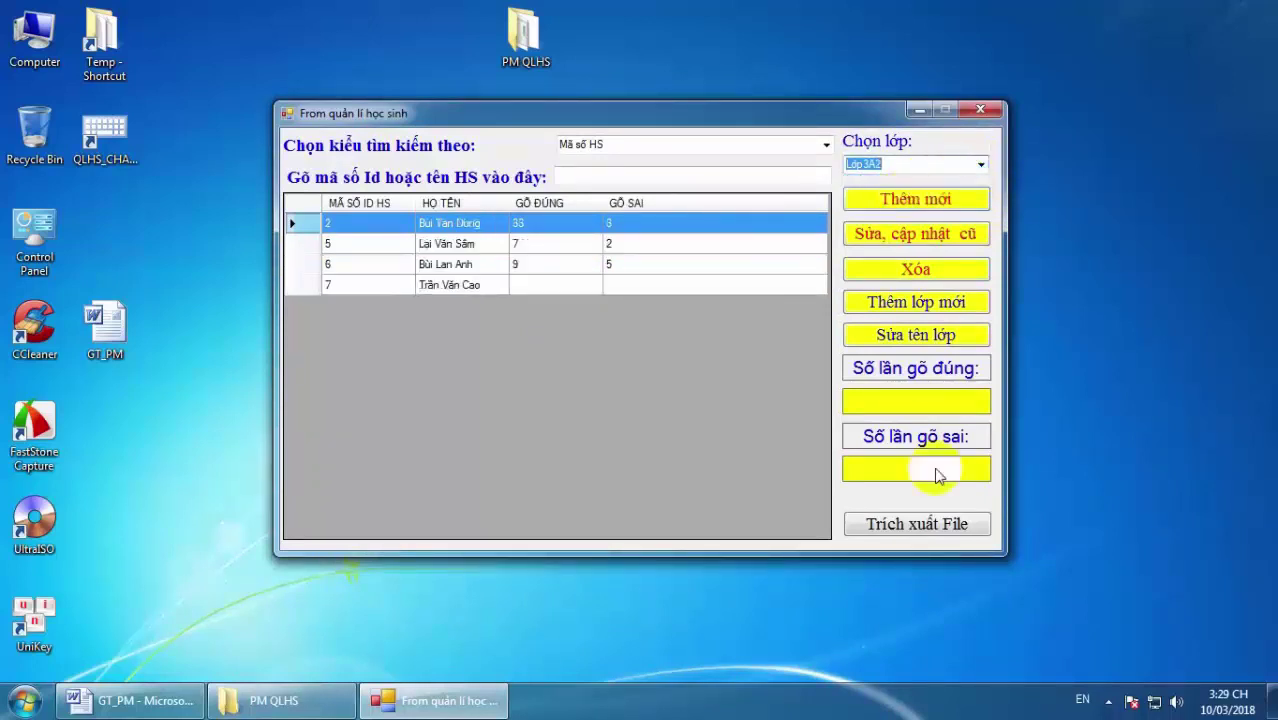
Export the Lop3A2 list with Trích xuất File and review it in FileTrichXuat.
left_click(915, 525)
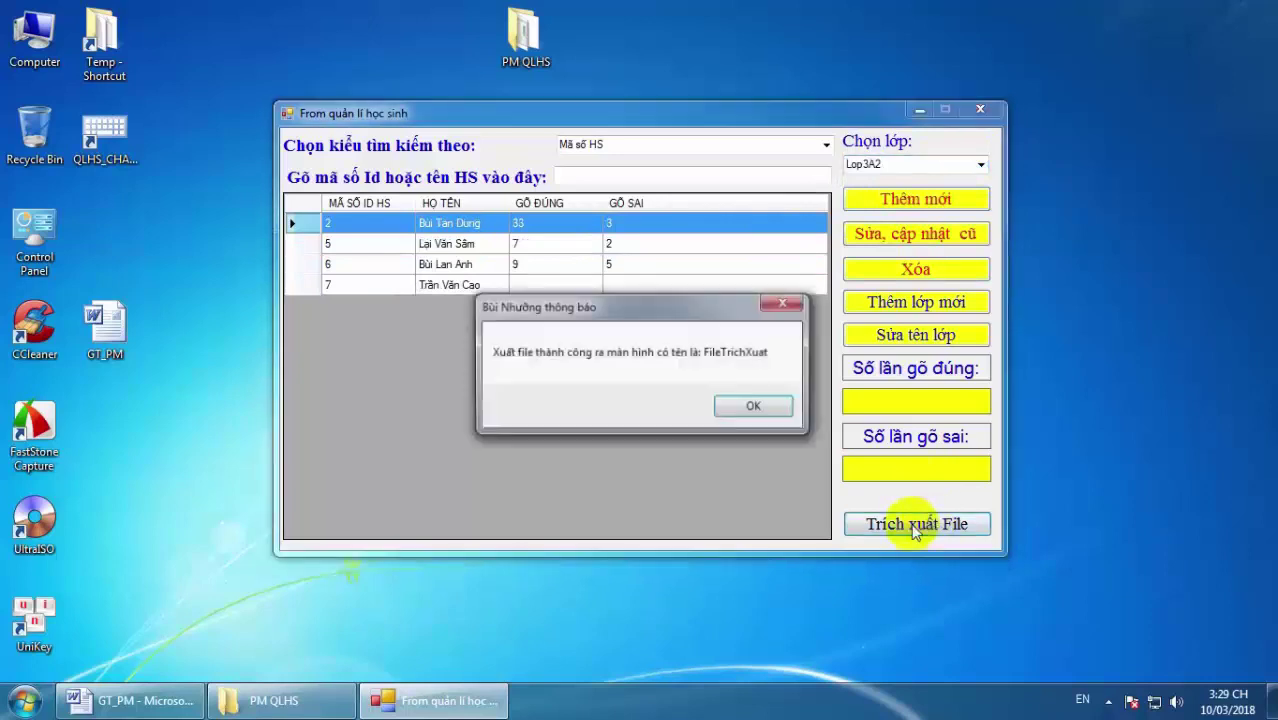
left_click(756, 407)
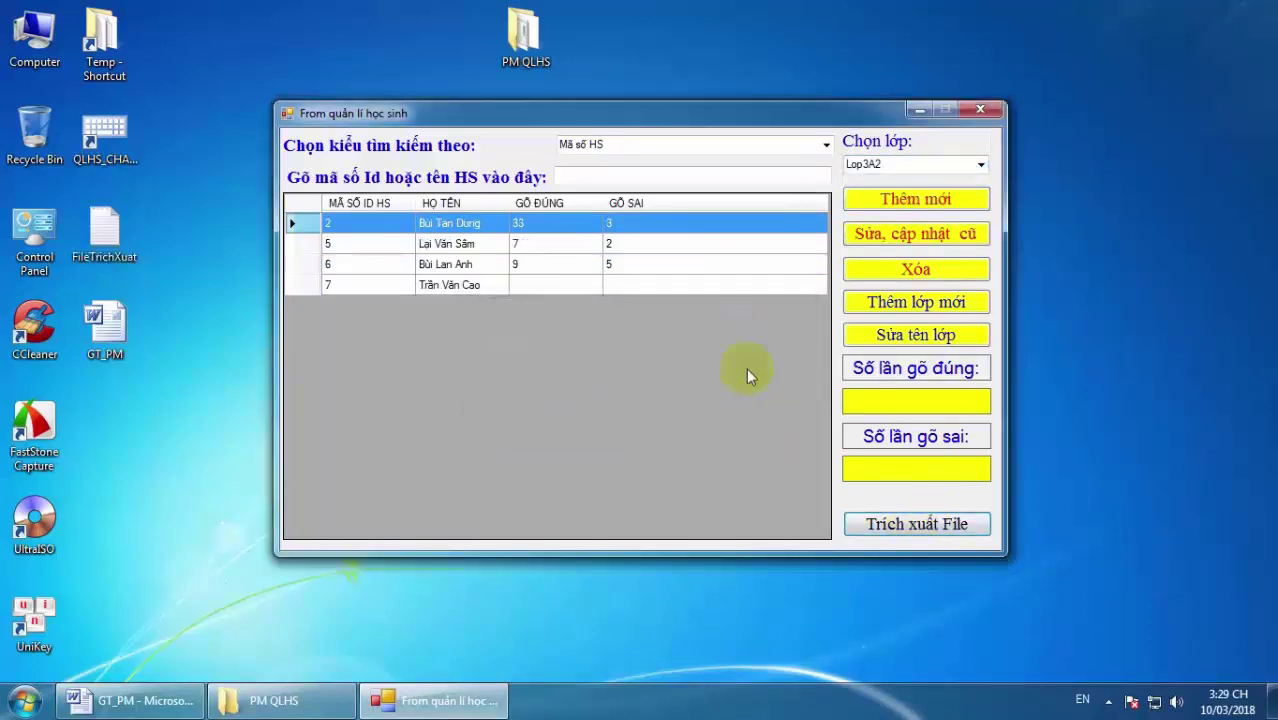
left_click_drag(710, 104, 793, 69)
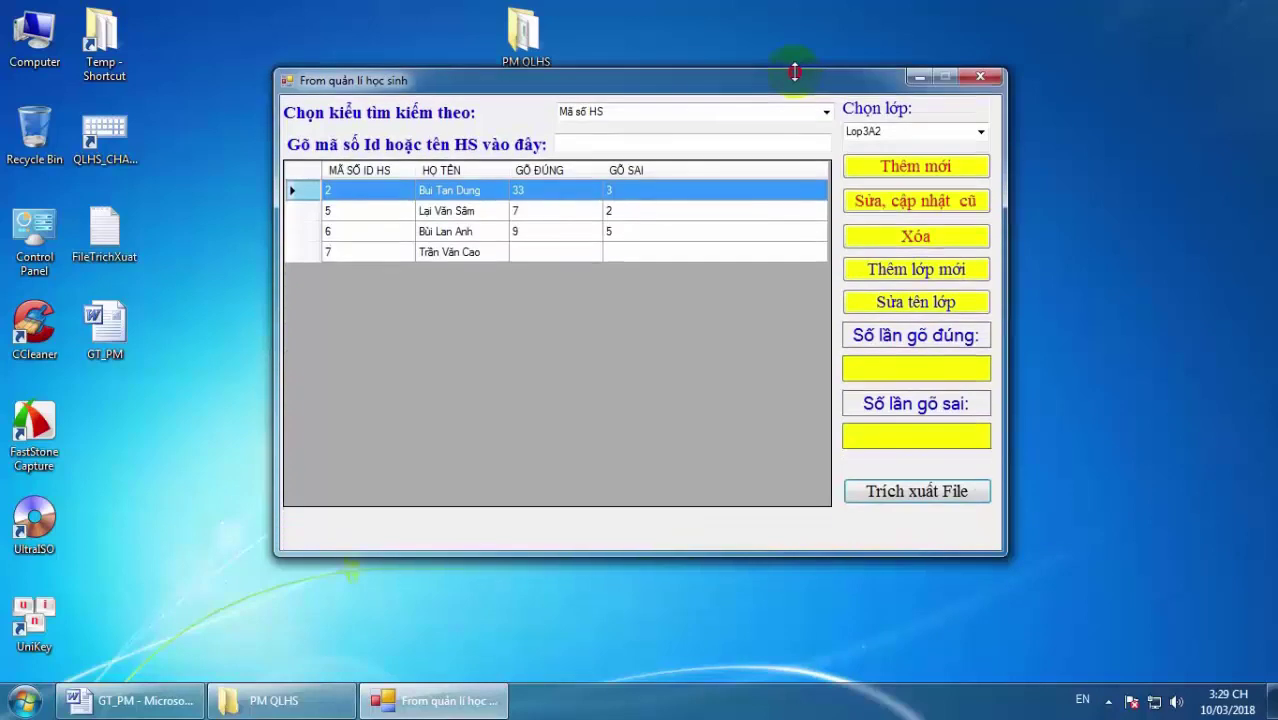
double_click(104, 232)
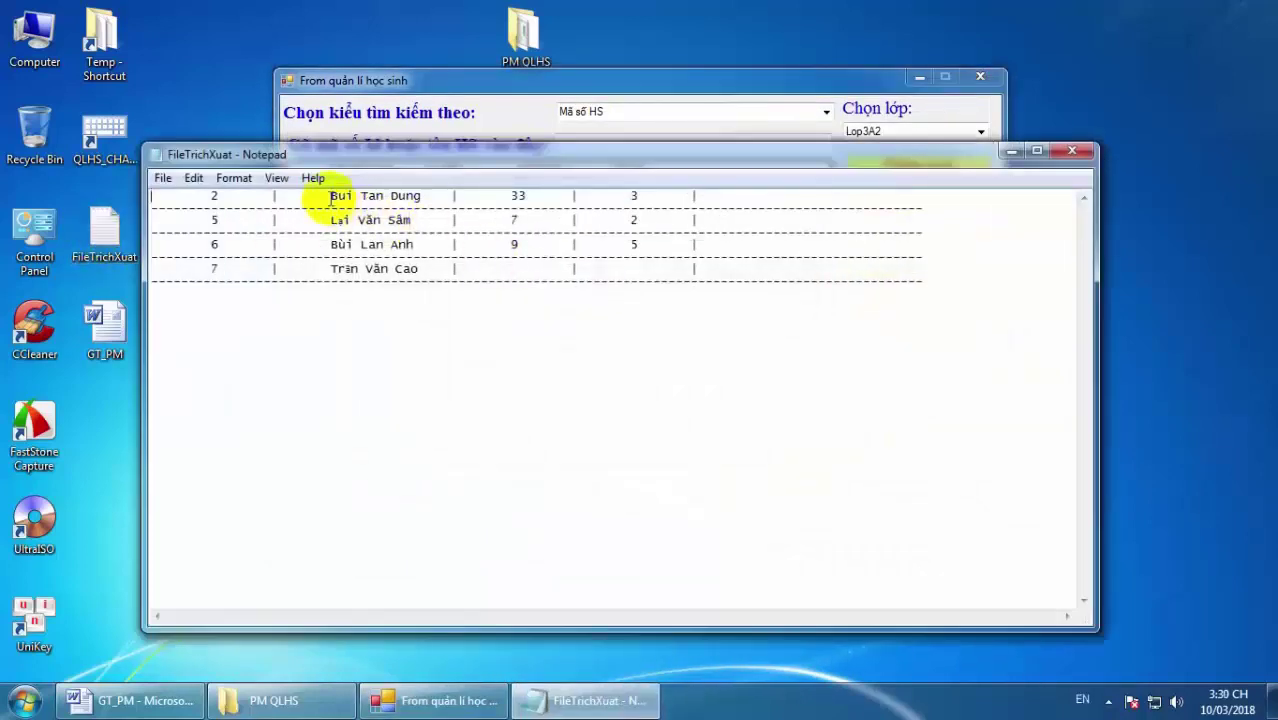
left_click_drag(330, 195, 588, 265)
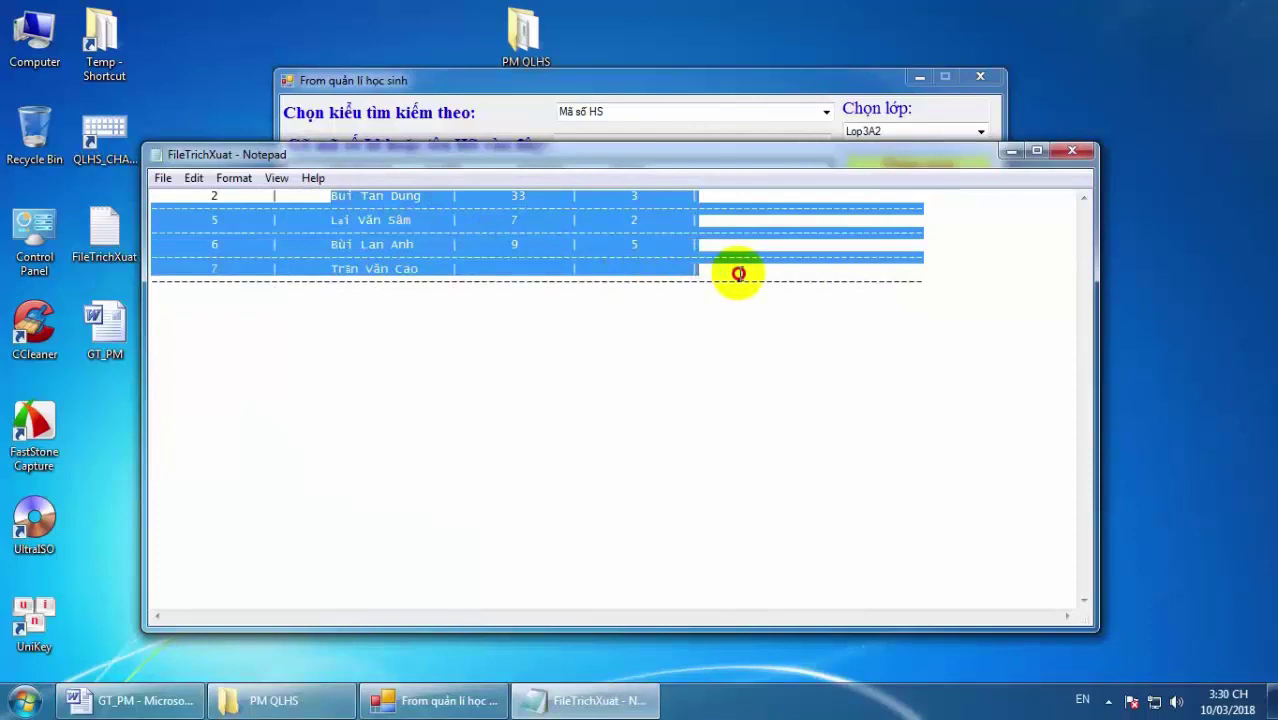
left_click(744, 282)
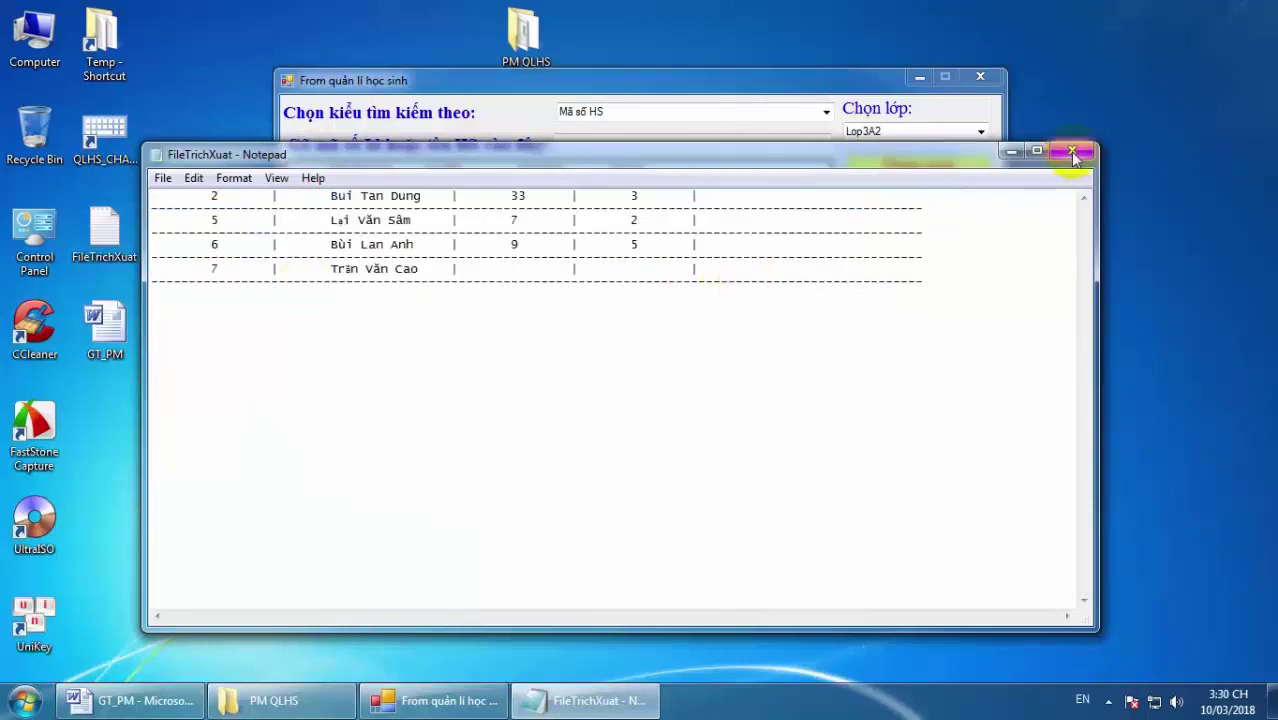
left_click(1072, 151)
Export the Lớp 3A1 list to FileTrichXuat, check it, and close the student manager.
left_click(980, 134)
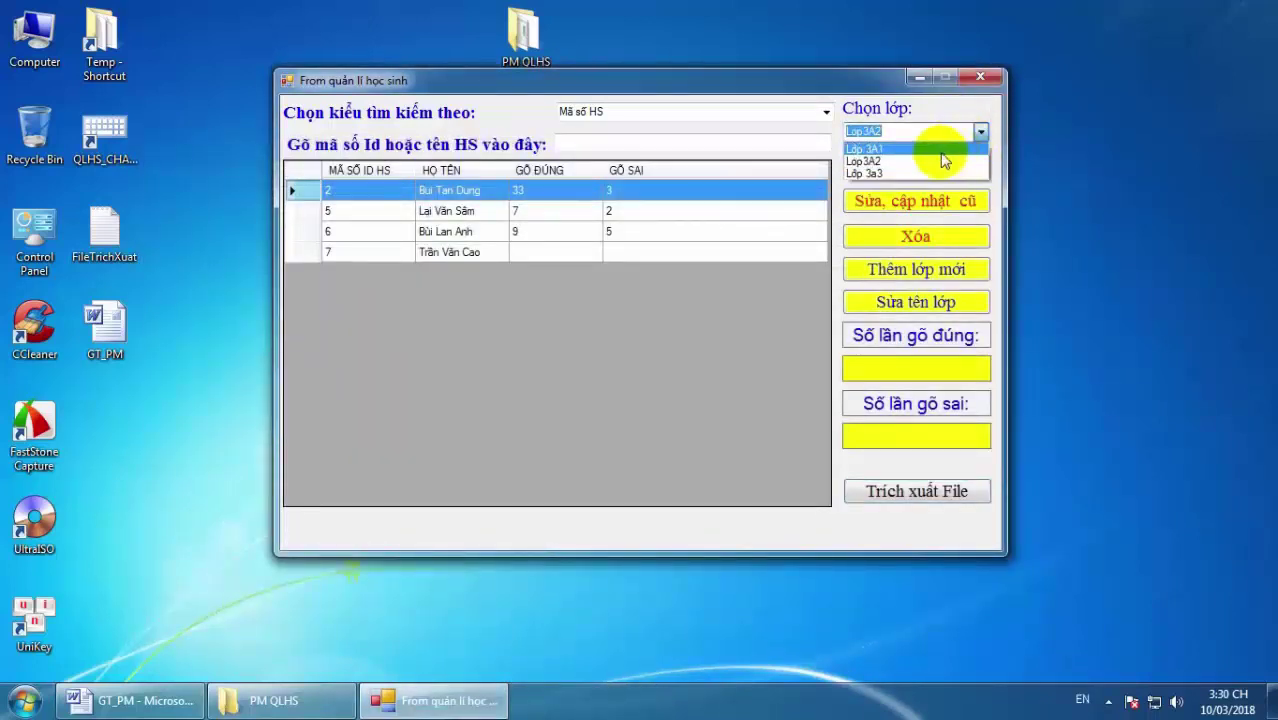
left_click(942, 150)
left_click(930, 491)
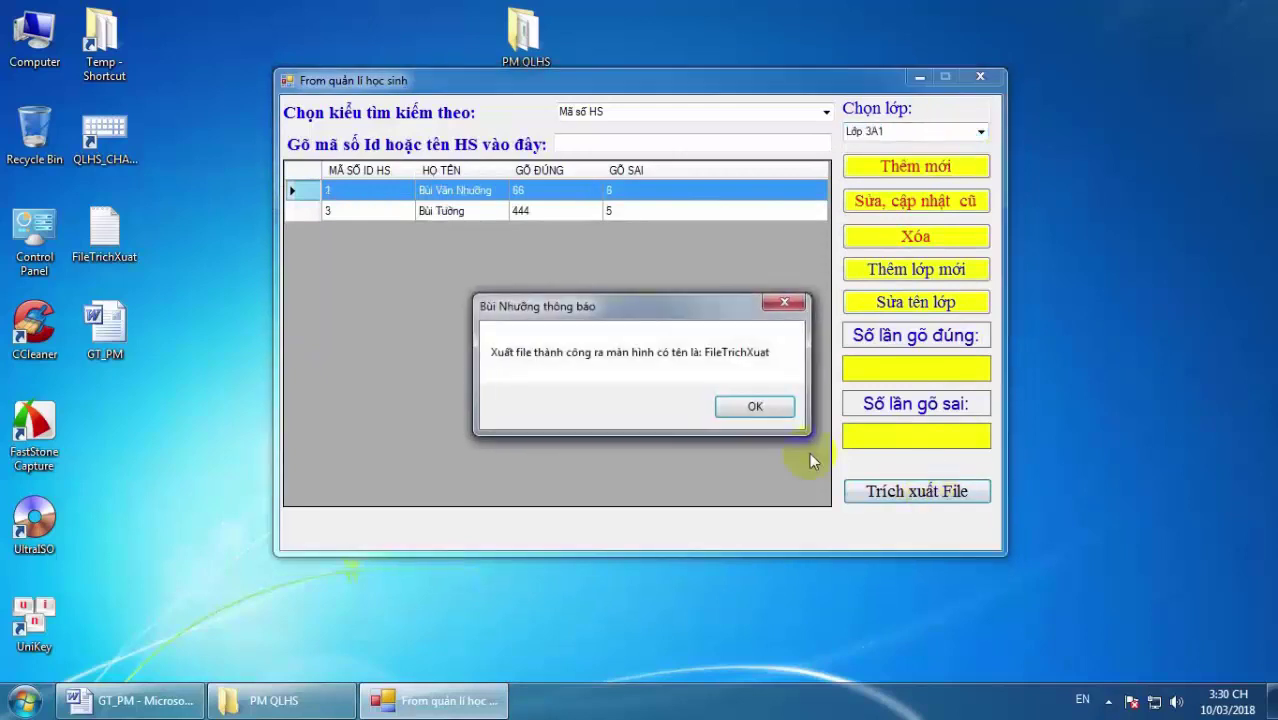
left_click(755, 406)
double_click(110, 226)
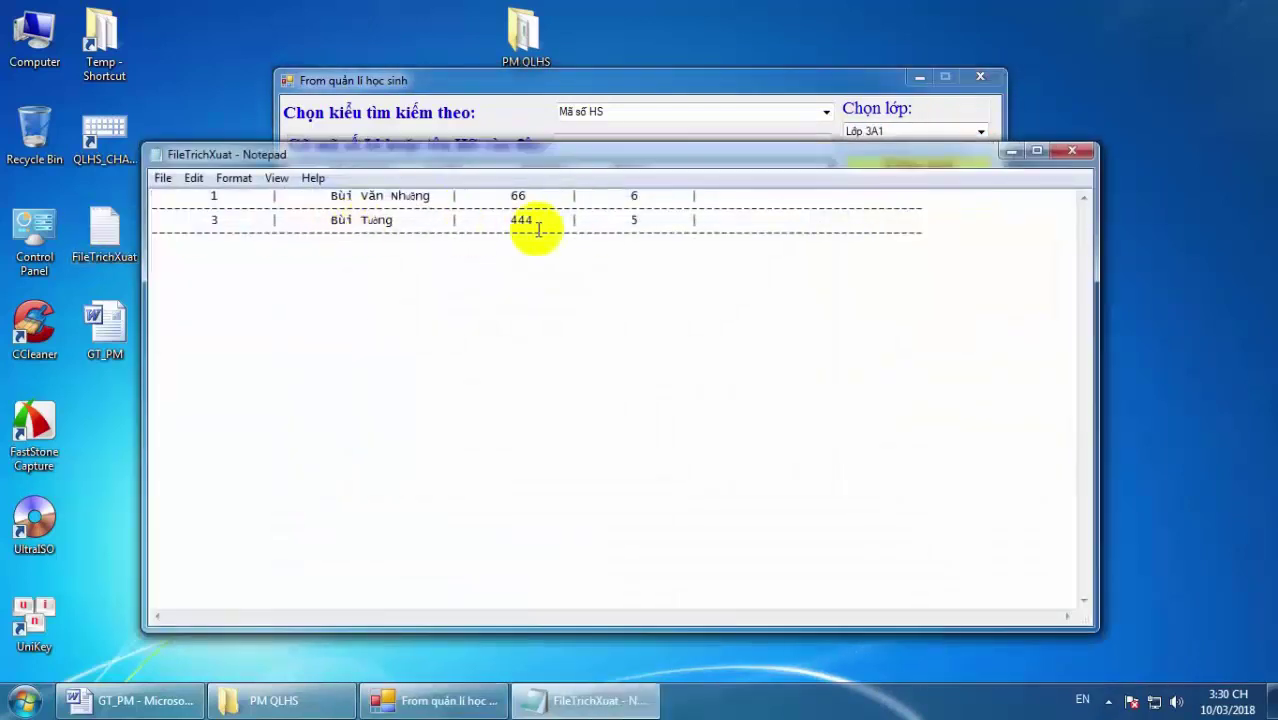
left_click(1073, 152)
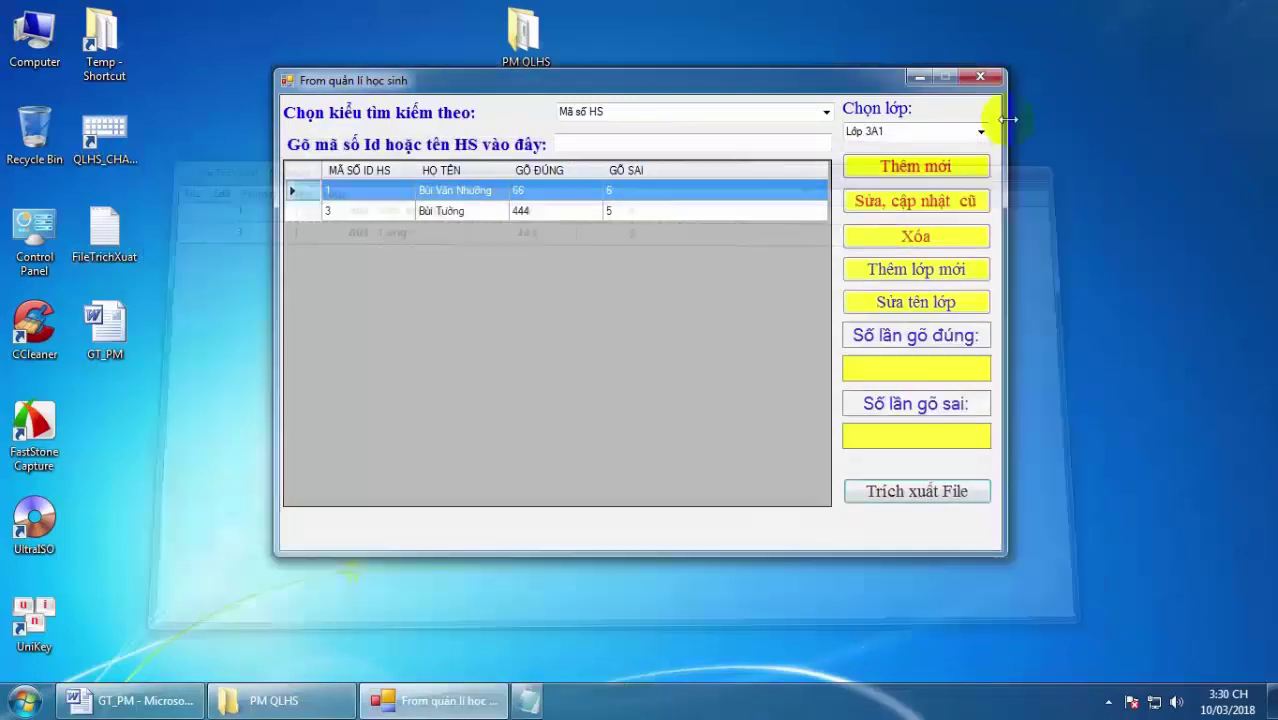
left_click(979, 77)
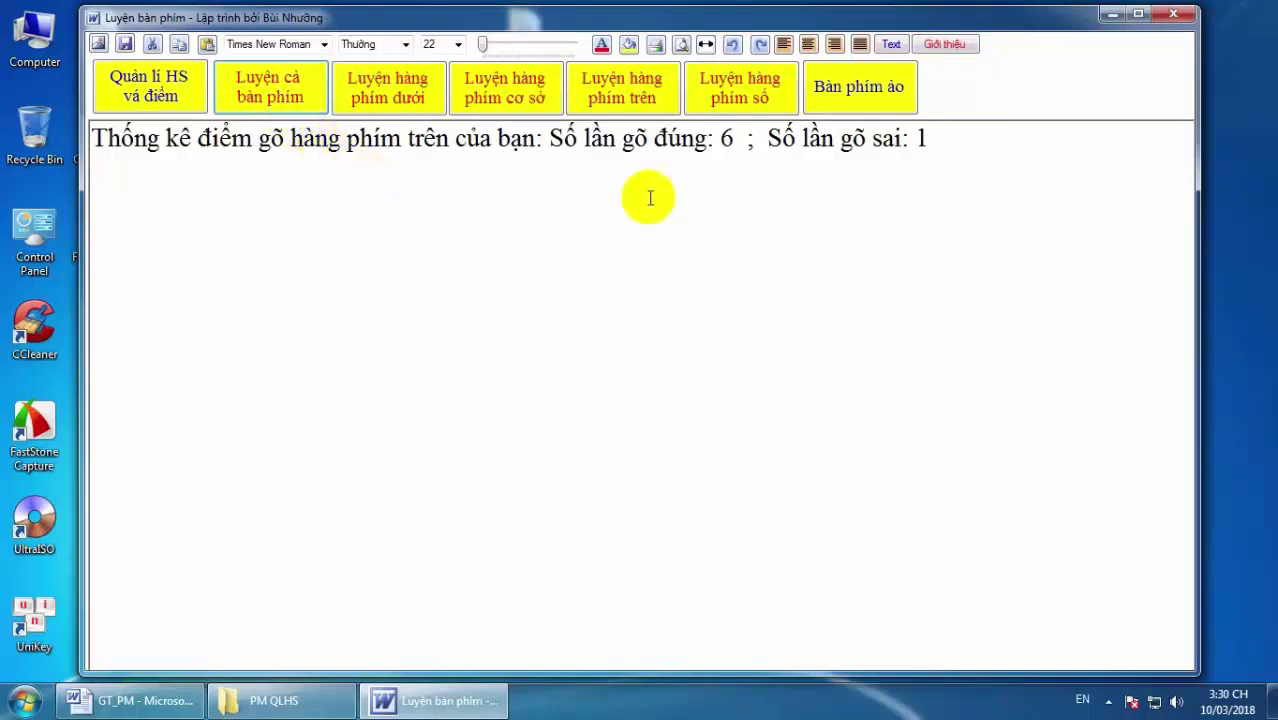
Delete the upper-row score statistics line and show the Bàn phím ảo virtual keyboard.
left_click_drag(935, 137, 125, 138)
key("Delete")
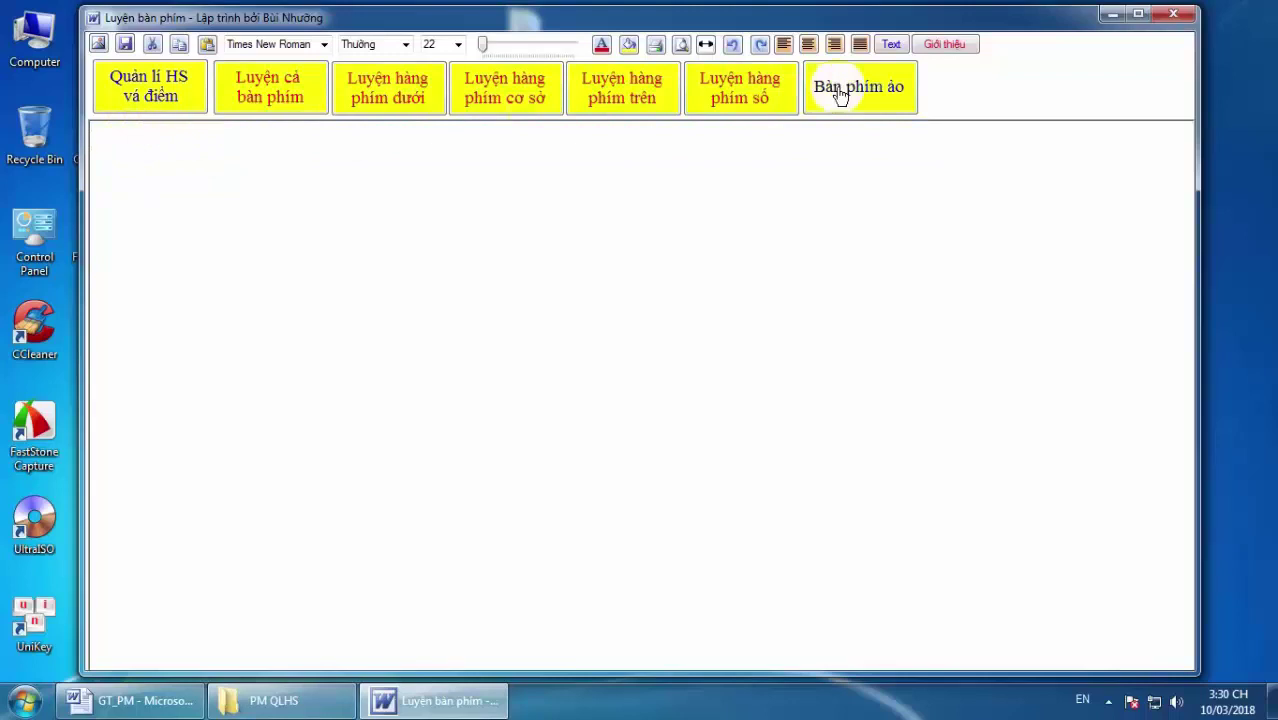
left_click(859, 90)
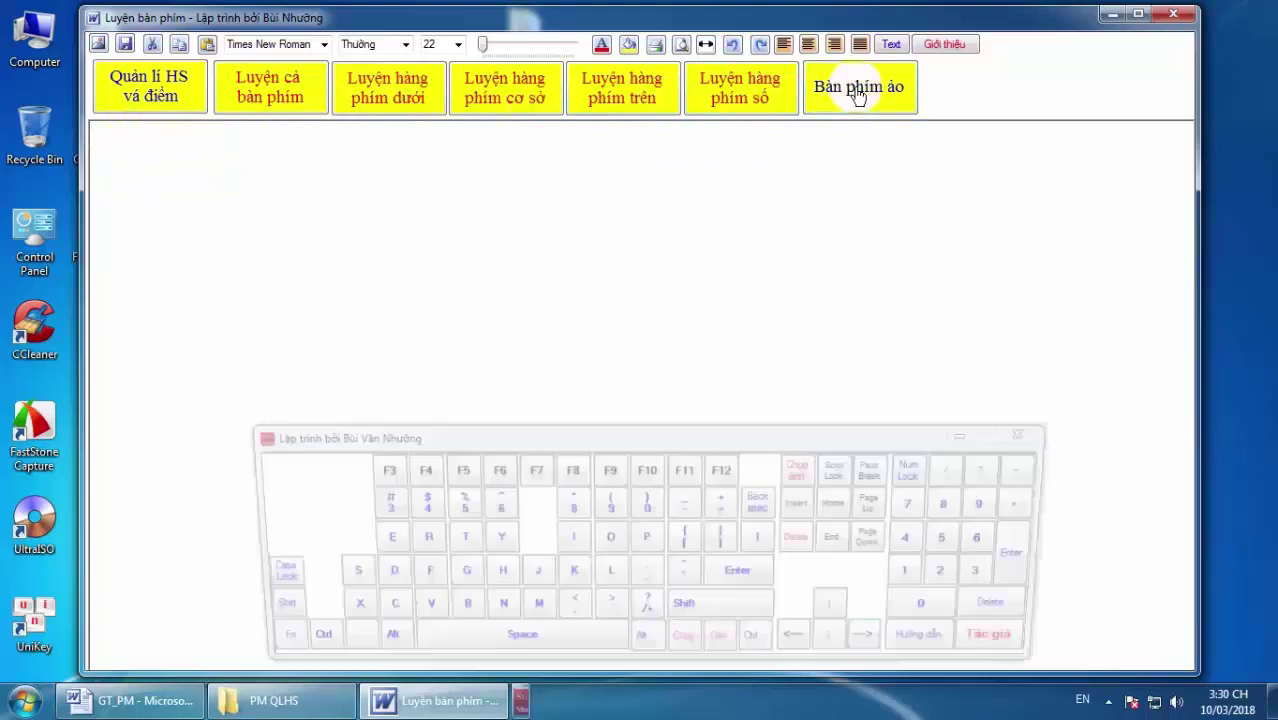
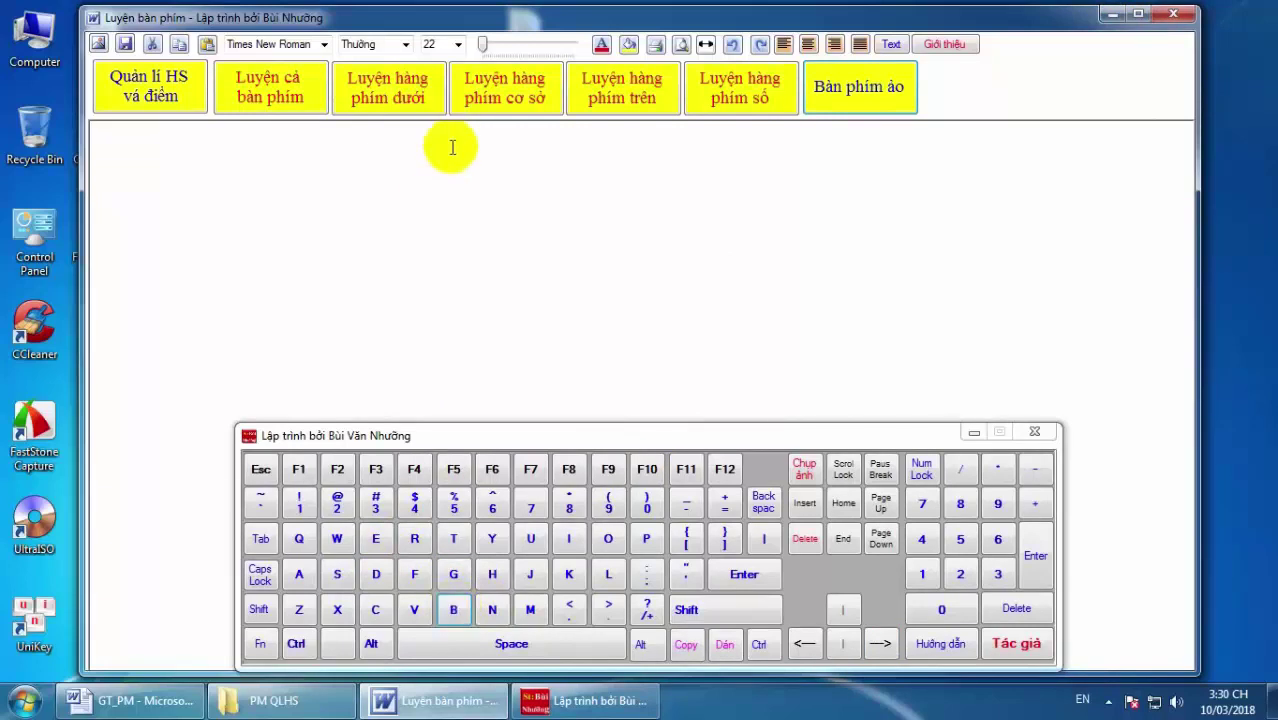
Type 'bùi văn' in lowercase with Telex on the on-screen keyboard.
left_click(455, 608)
left_click(533, 538)
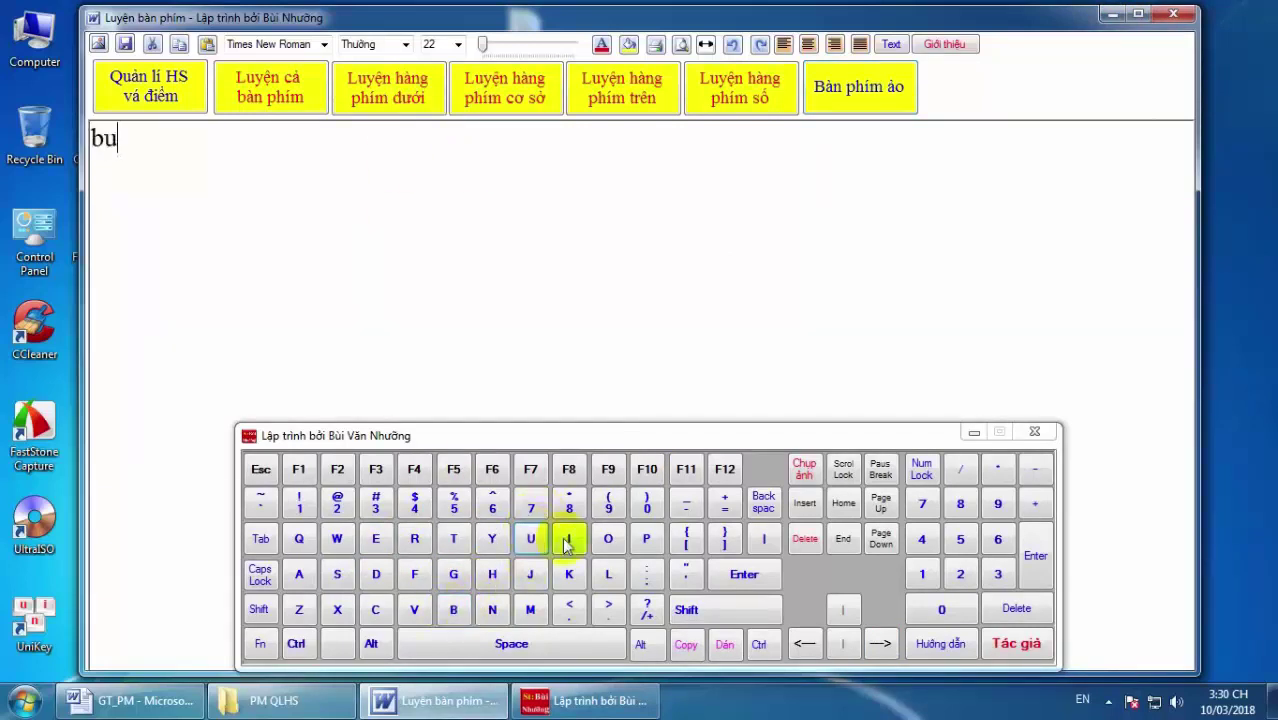
left_click(568, 538)
left_click(414, 574)
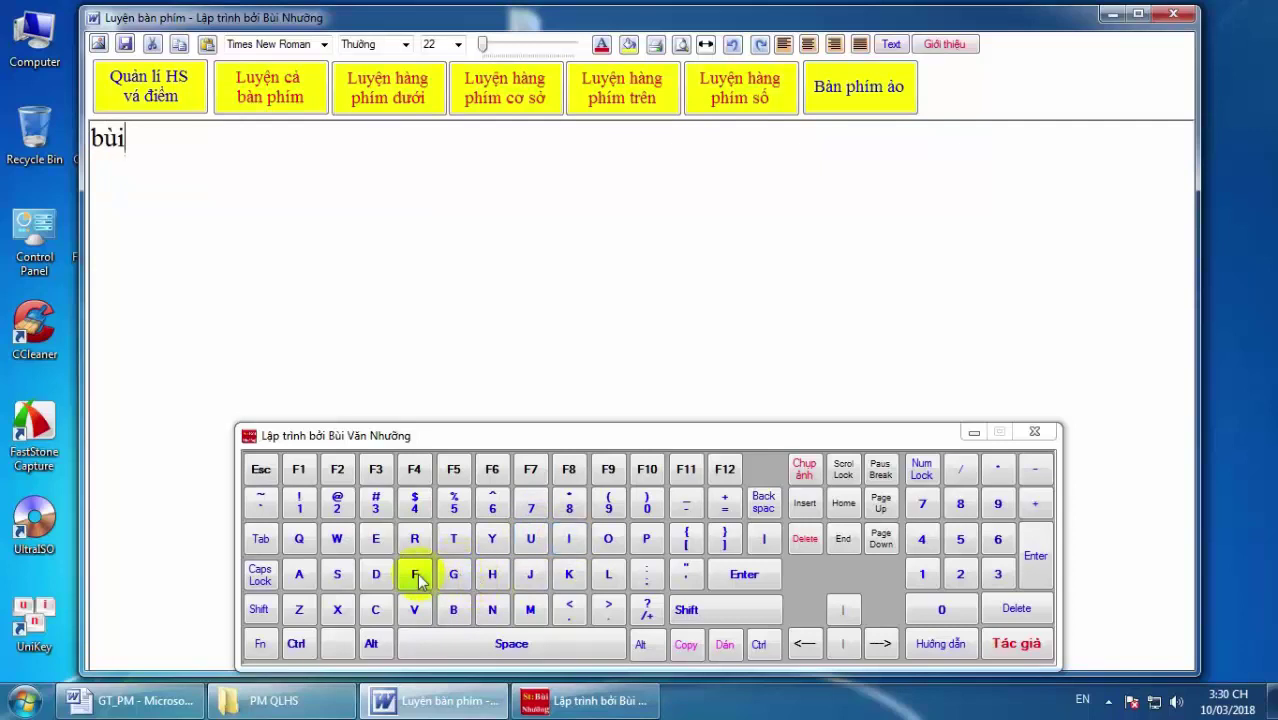
left_click(540, 643)
left_click(414, 609)
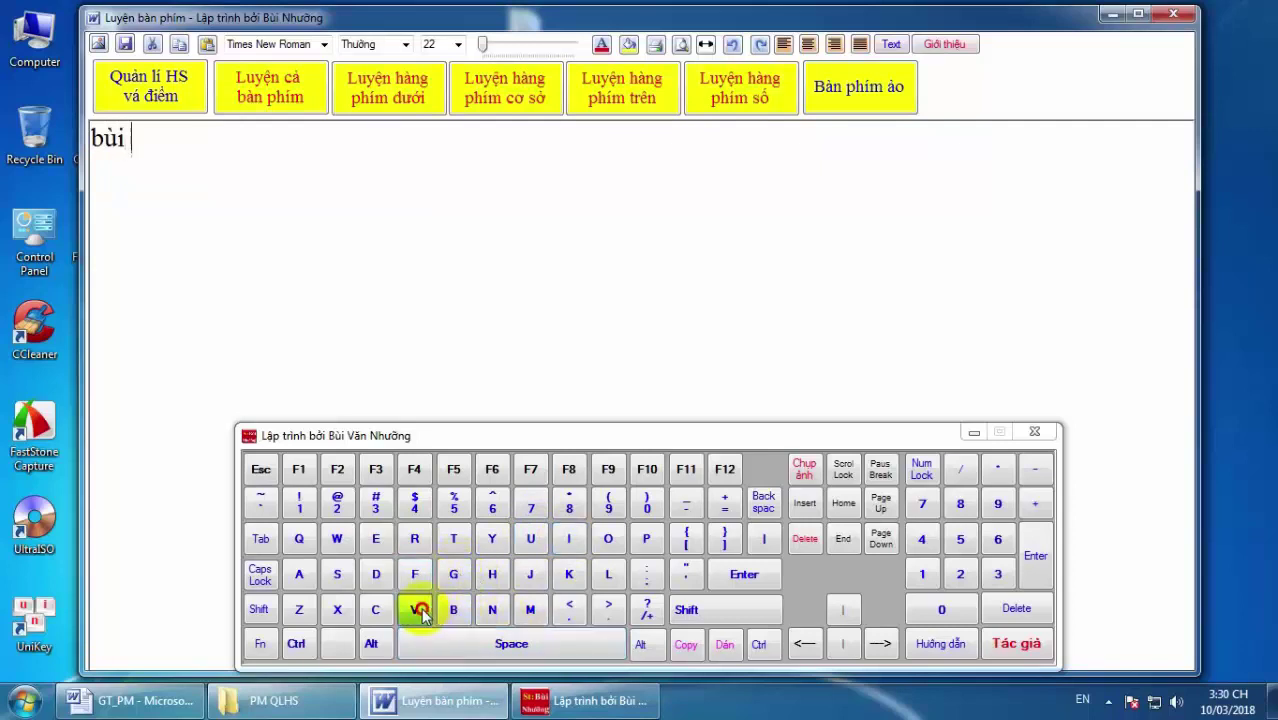
left_click(298, 574)
left_click(336, 540)
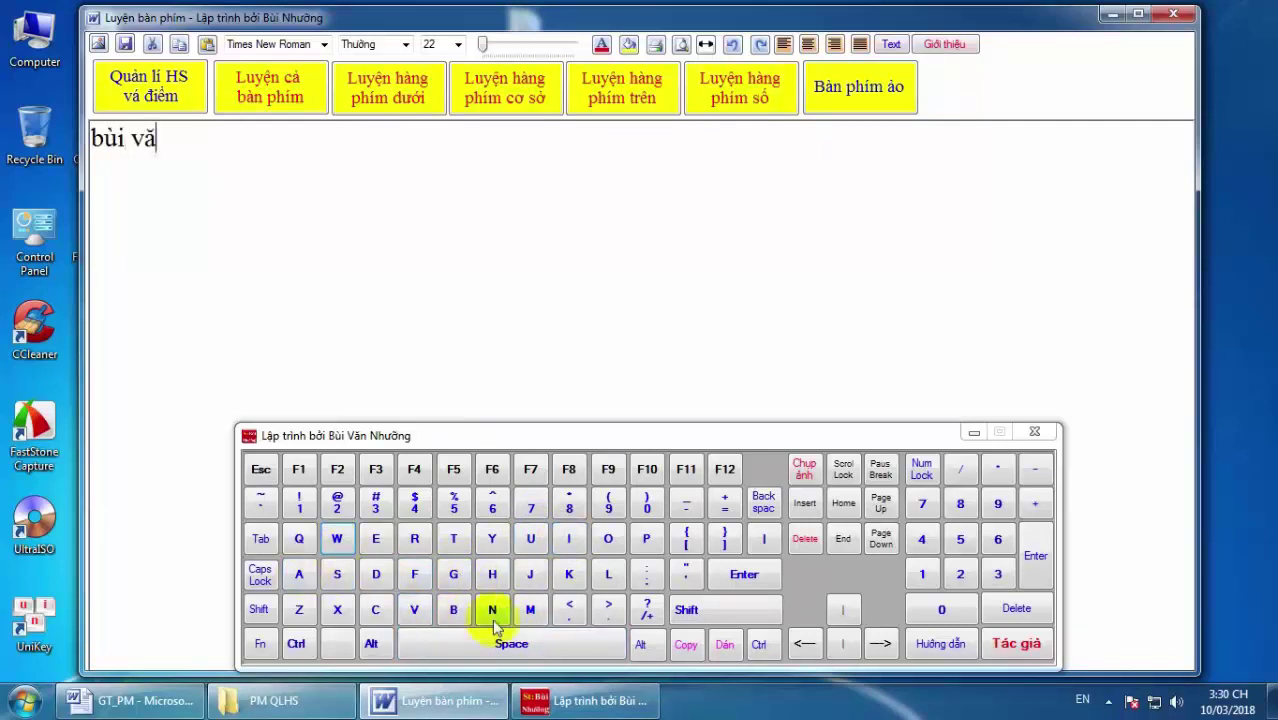
left_click(511, 645)
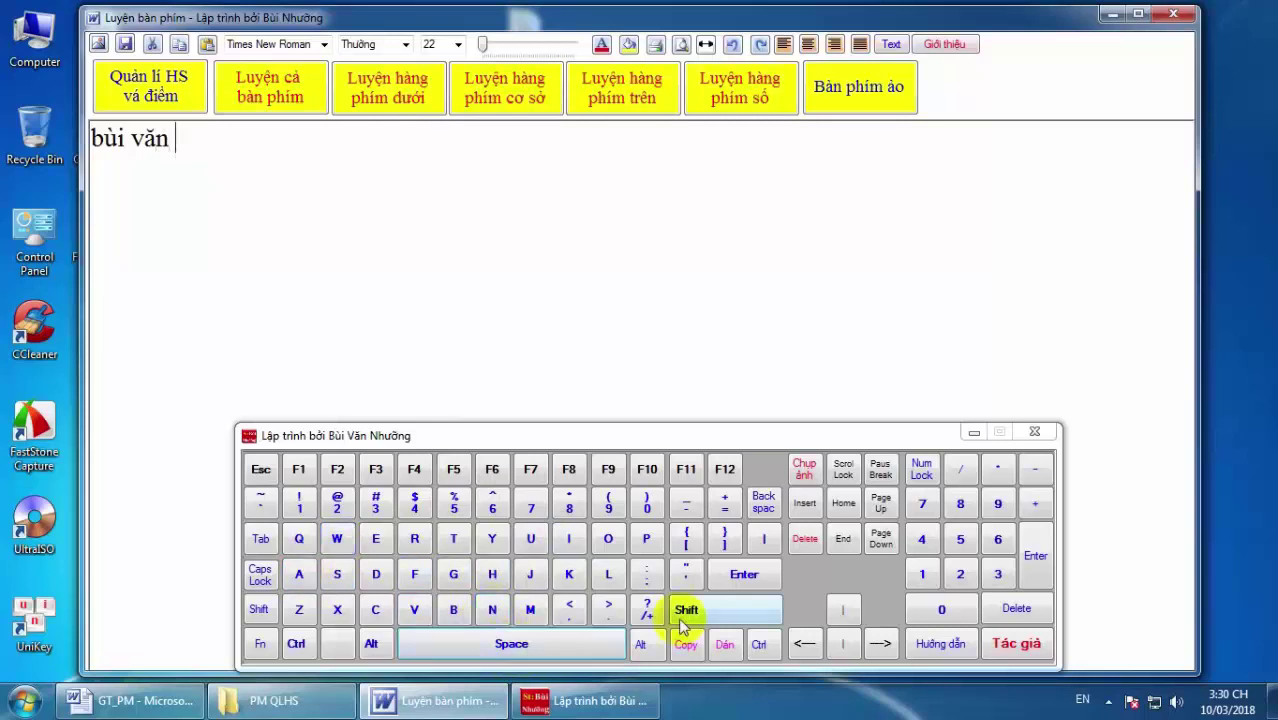
On a new line, turn on Caps Lock and type 'BÙI VĂN'.
left_click(743, 573)
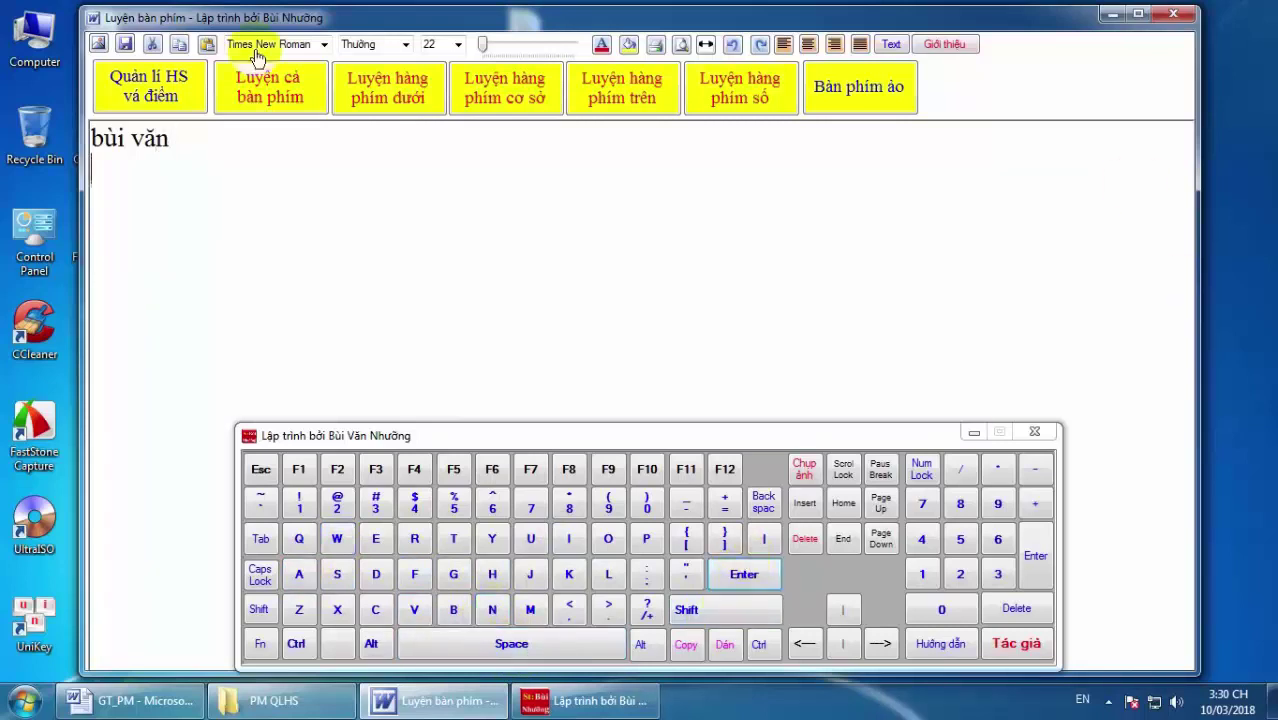
left_click(259, 574)
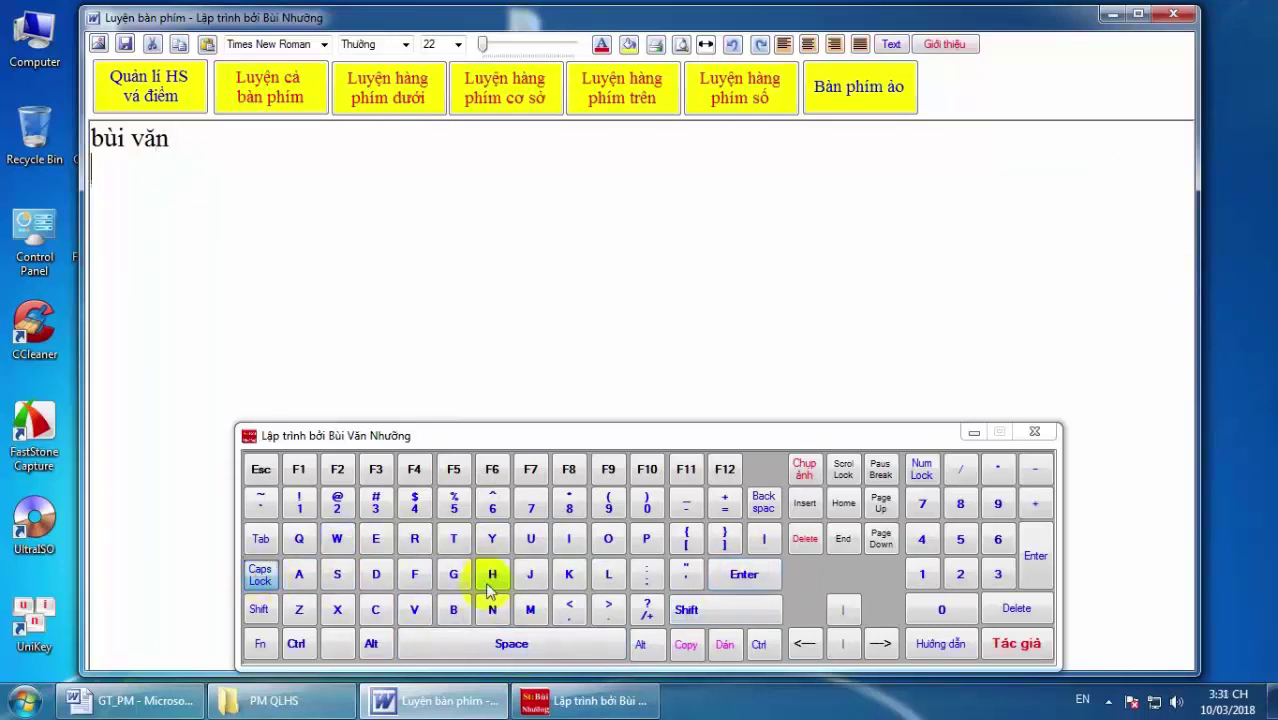
left_click(453, 609)
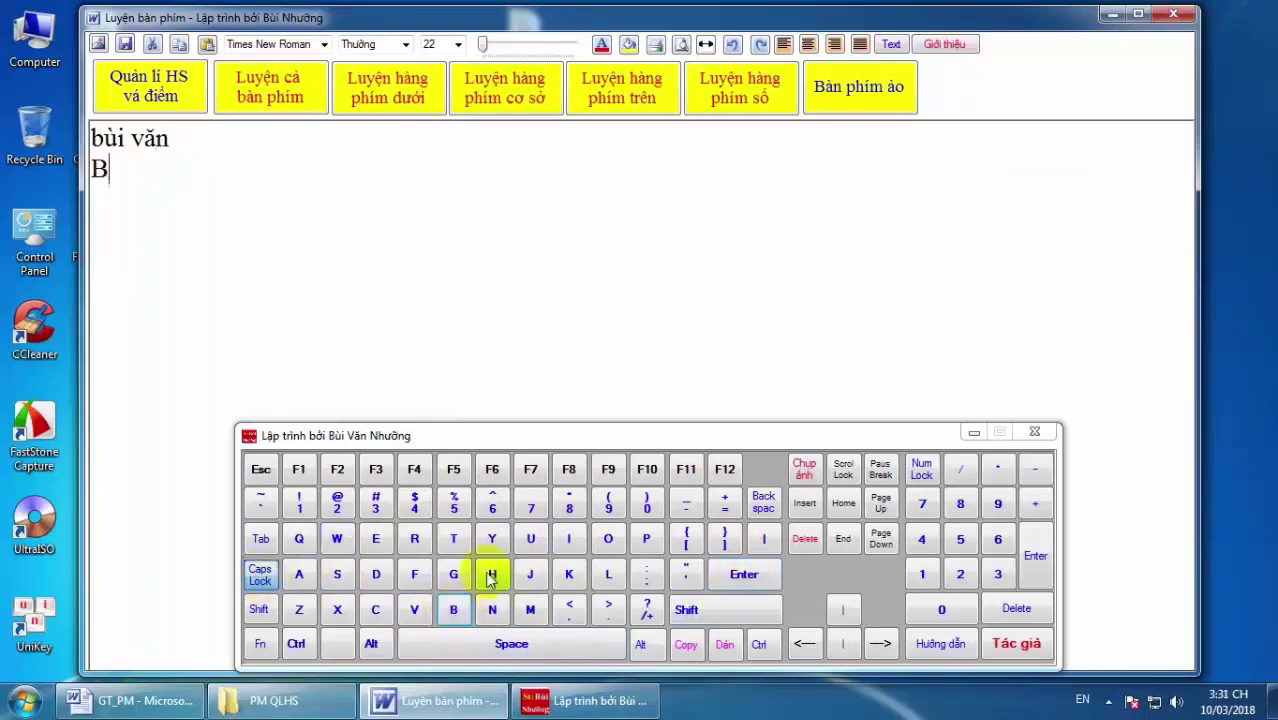
left_click(530, 539)
left_click(568, 539)
left_click(416, 578)
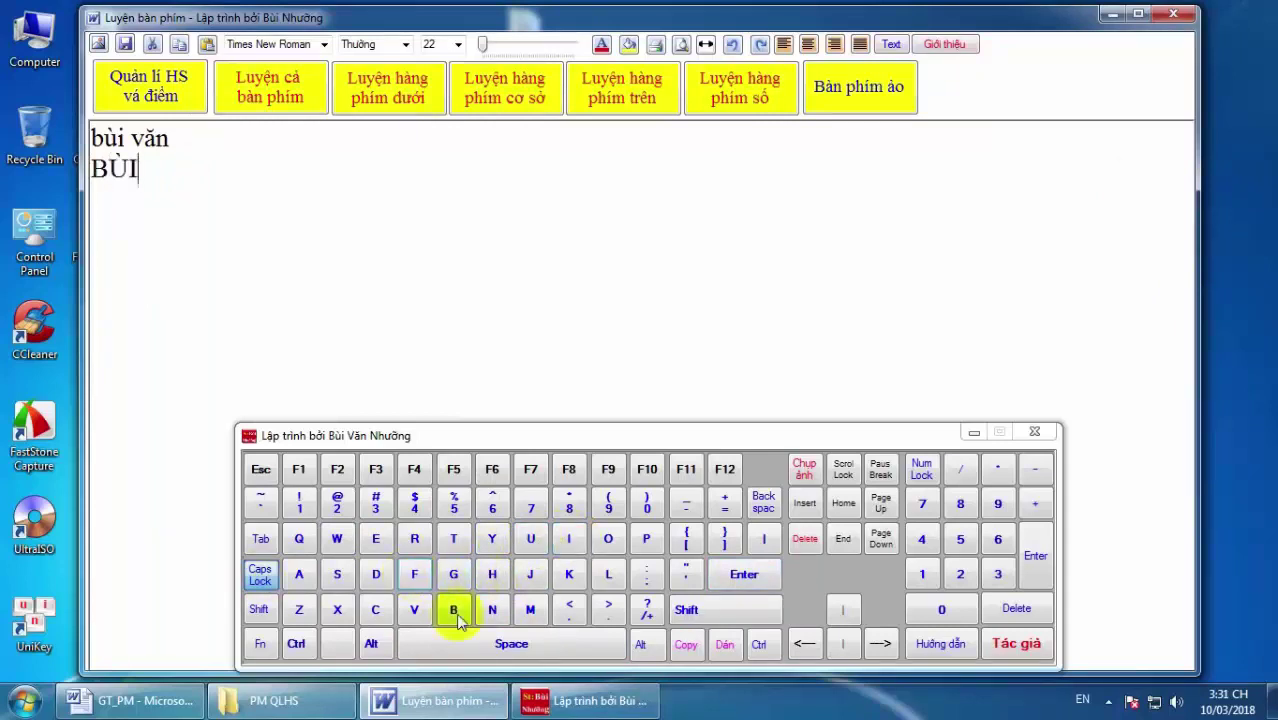
left_click(508, 645)
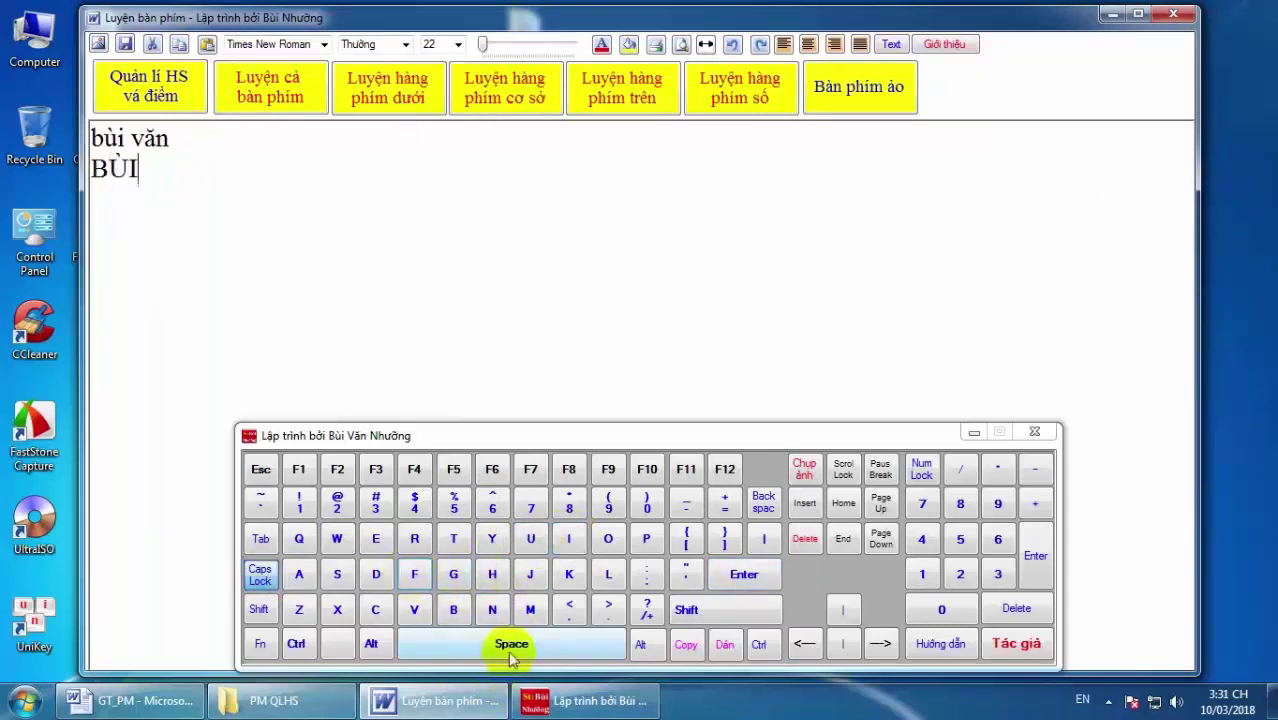
left_click(414, 609)
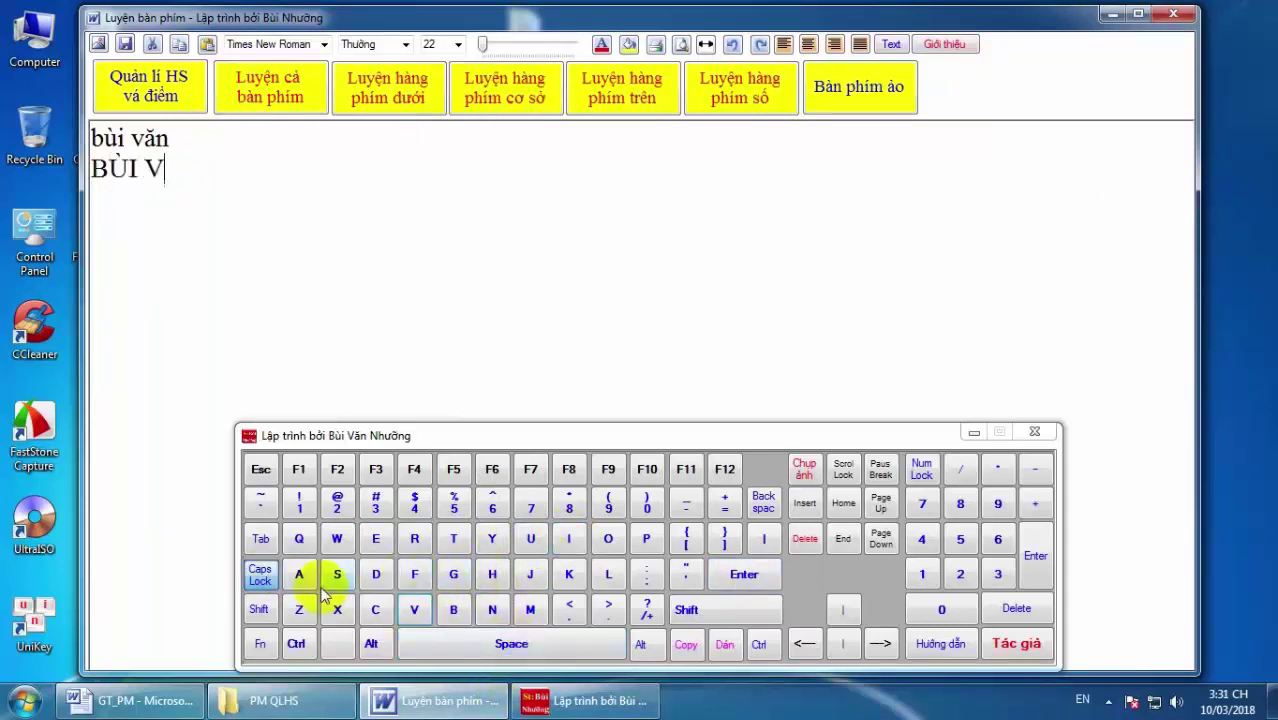
left_click(338, 540)
left_click(492, 609)
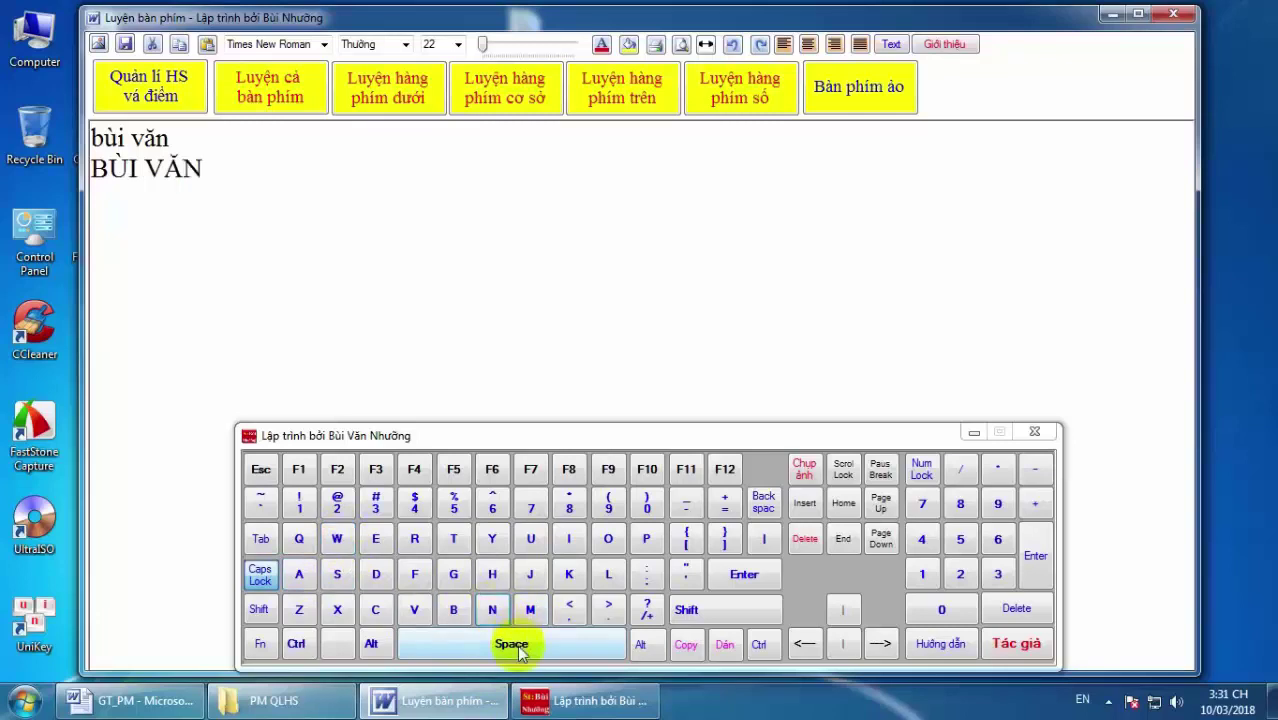
left_click(517, 645)
left_click(752, 578)
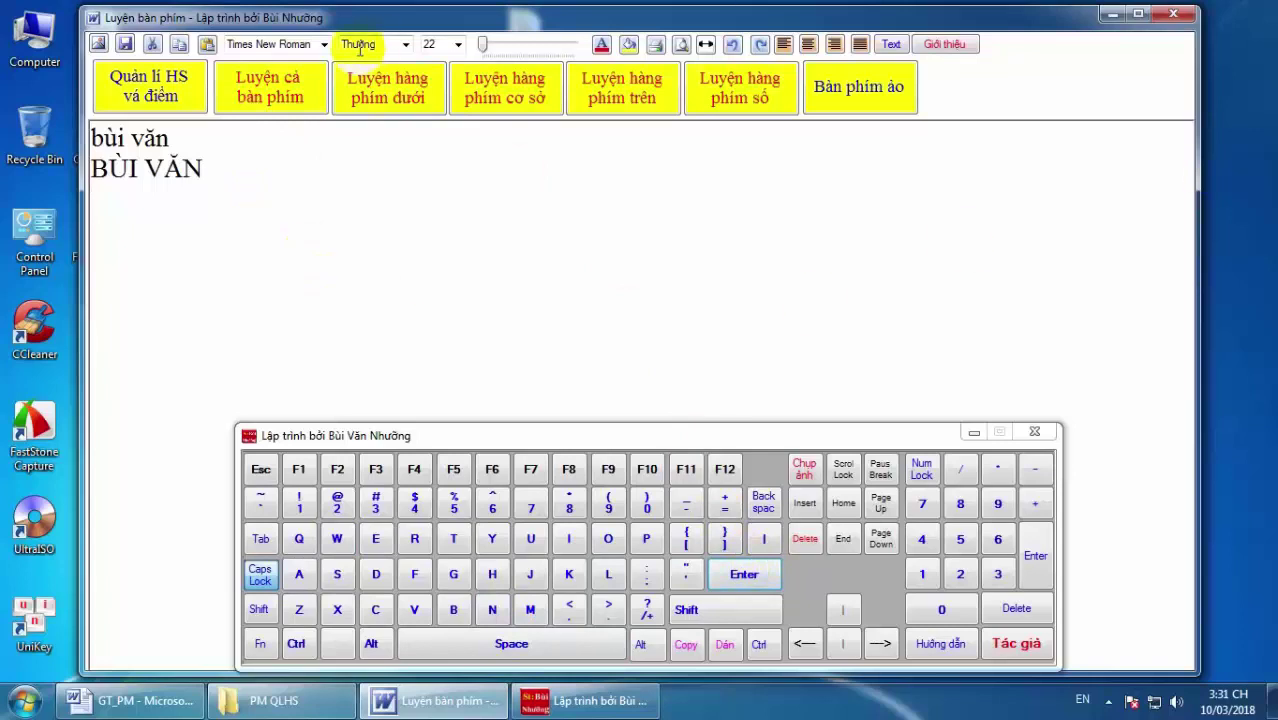
Turn Caps Lock off and type 'Bùi Văn' with Shift for each initial capital.
left_click(262, 578)
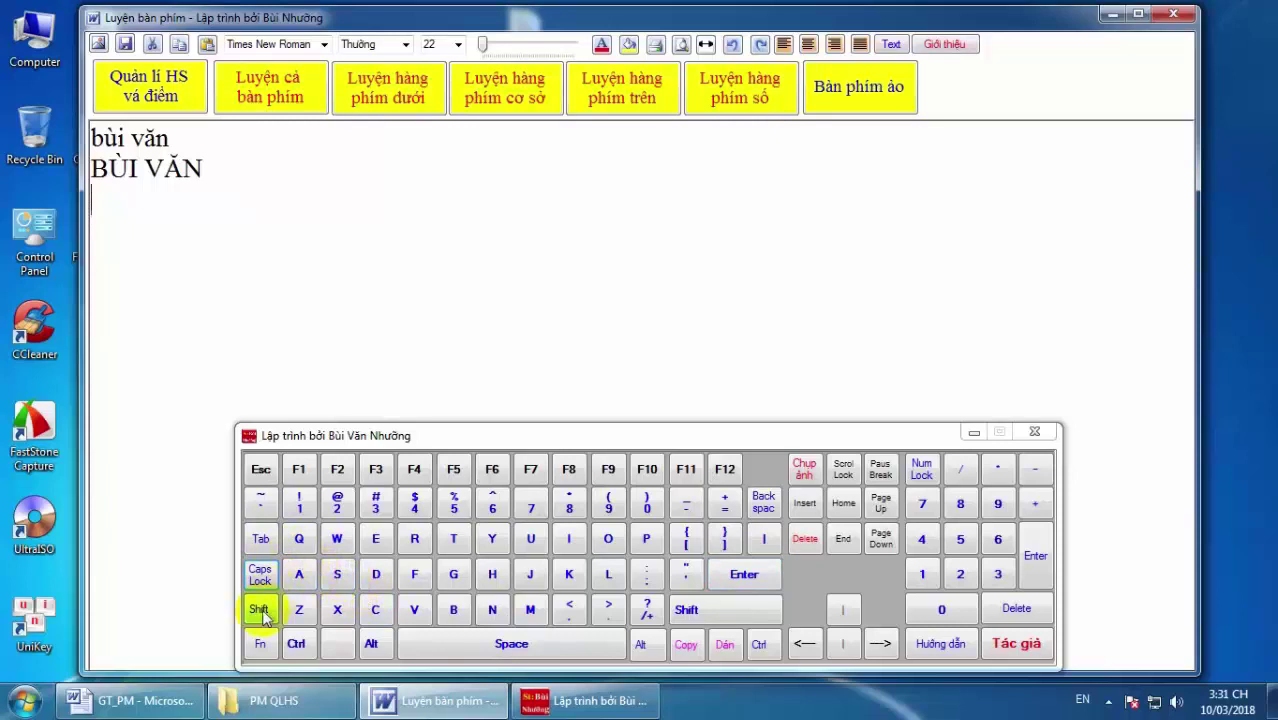
left_click(455, 611)
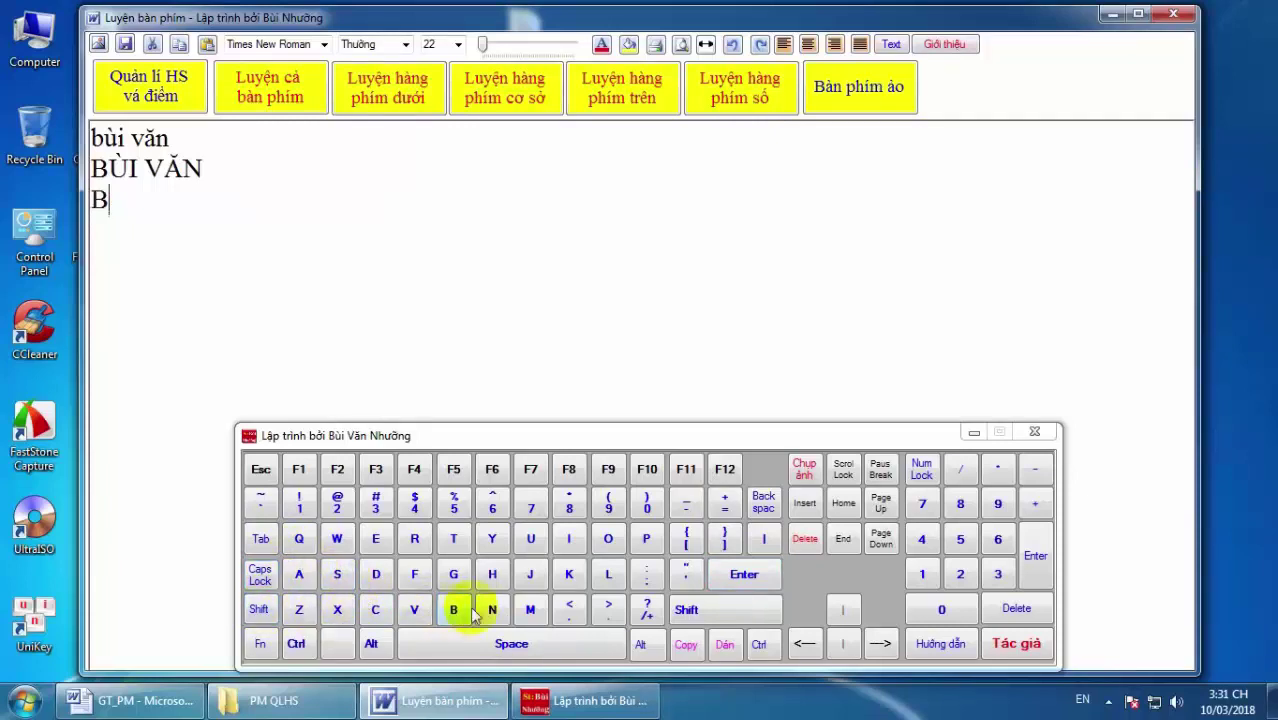
left_click(532, 538)
left_click(570, 545)
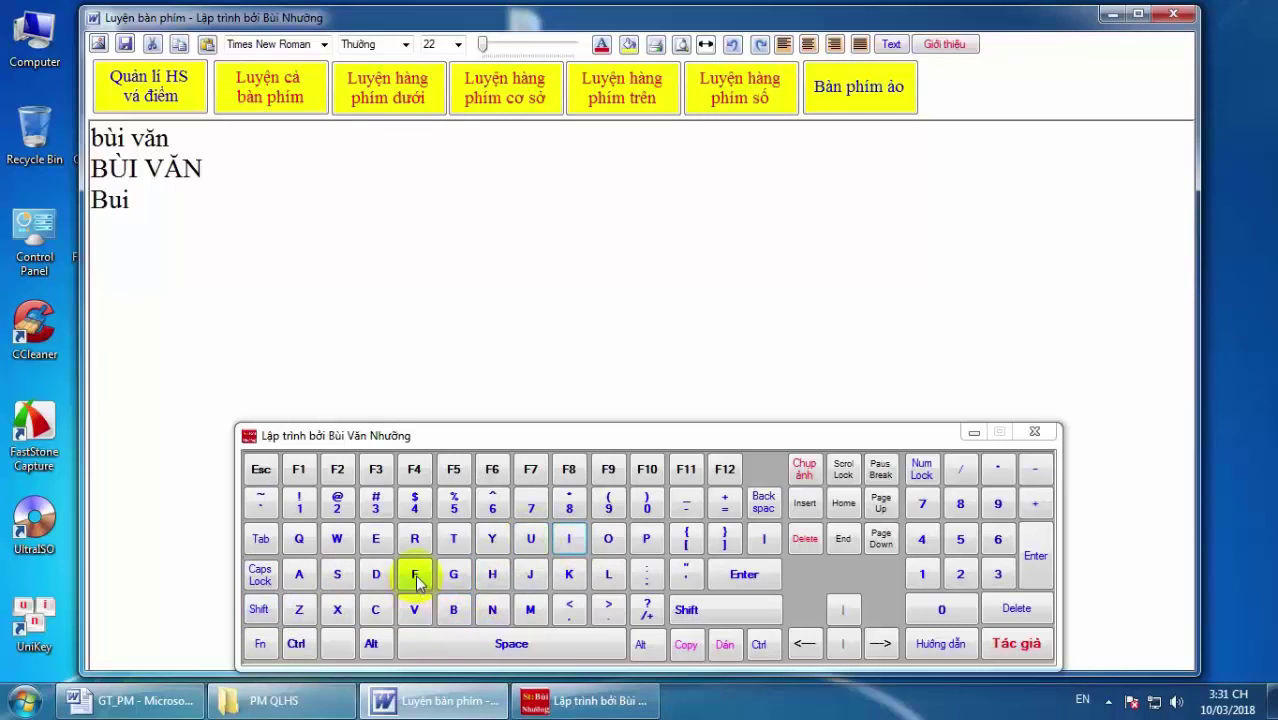
left_click(416, 578)
left_click(258, 609)
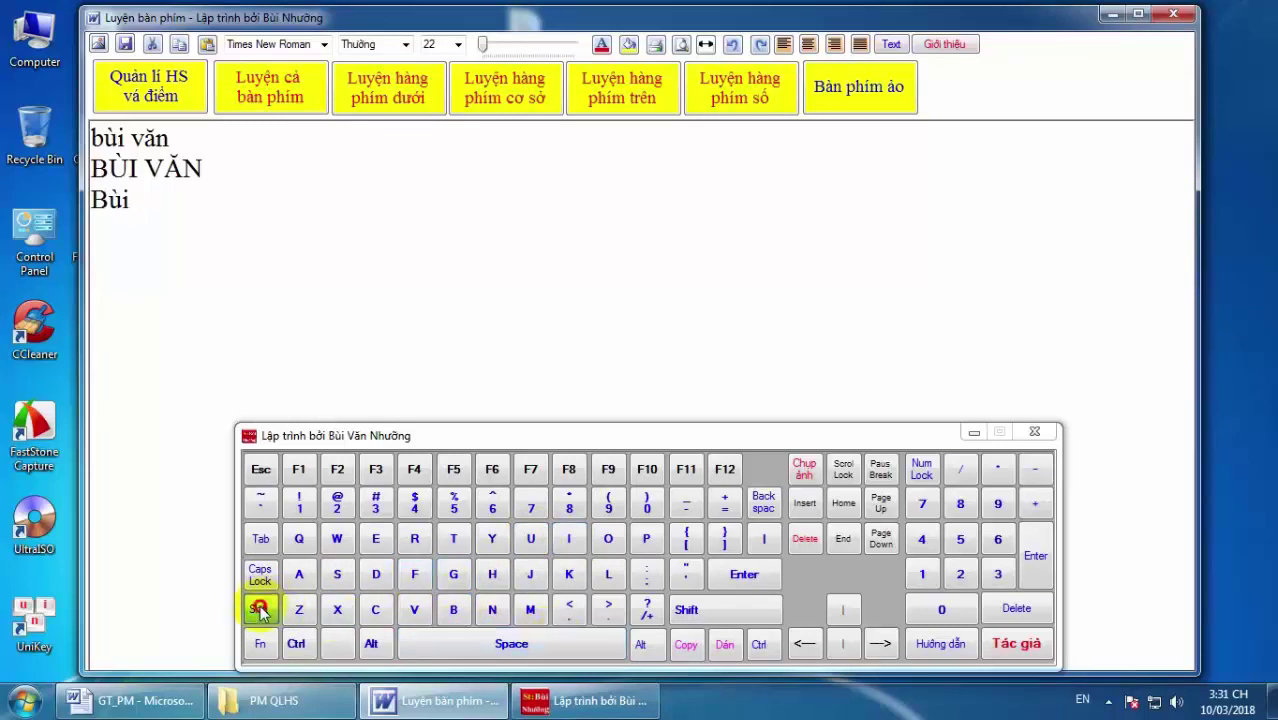
left_click(418, 612)
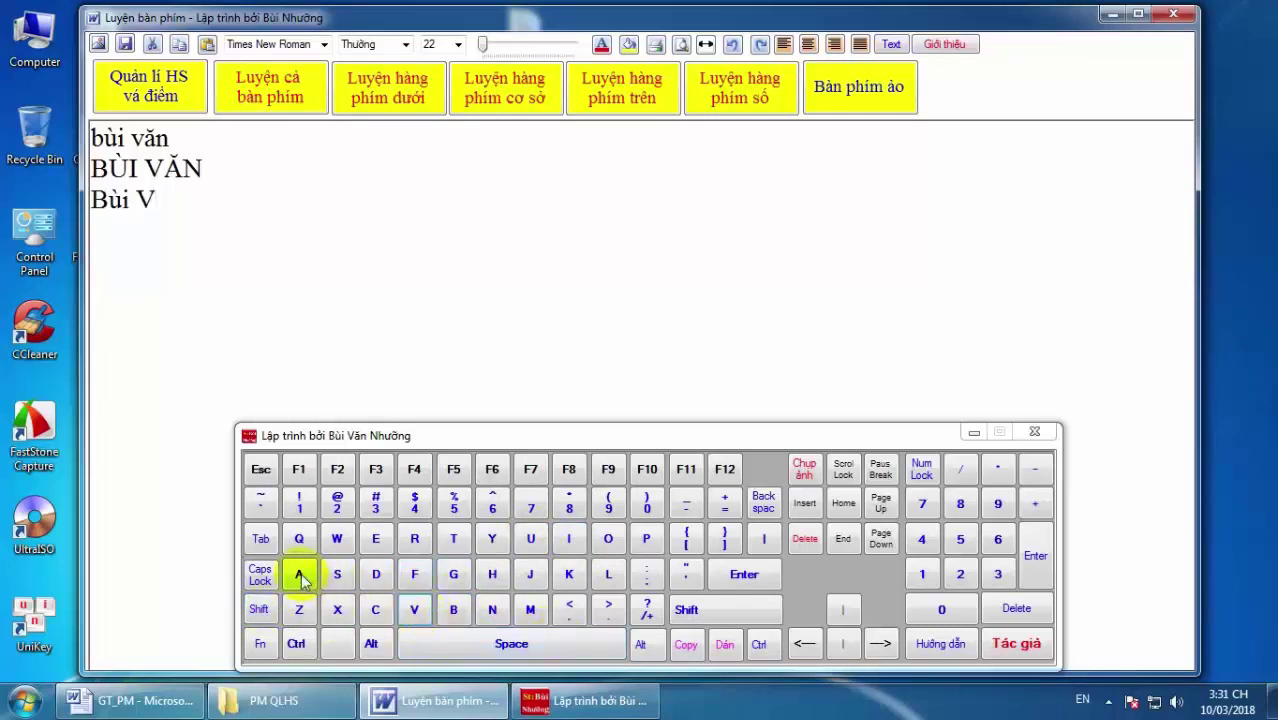
left_click(298, 573)
left_click(340, 545)
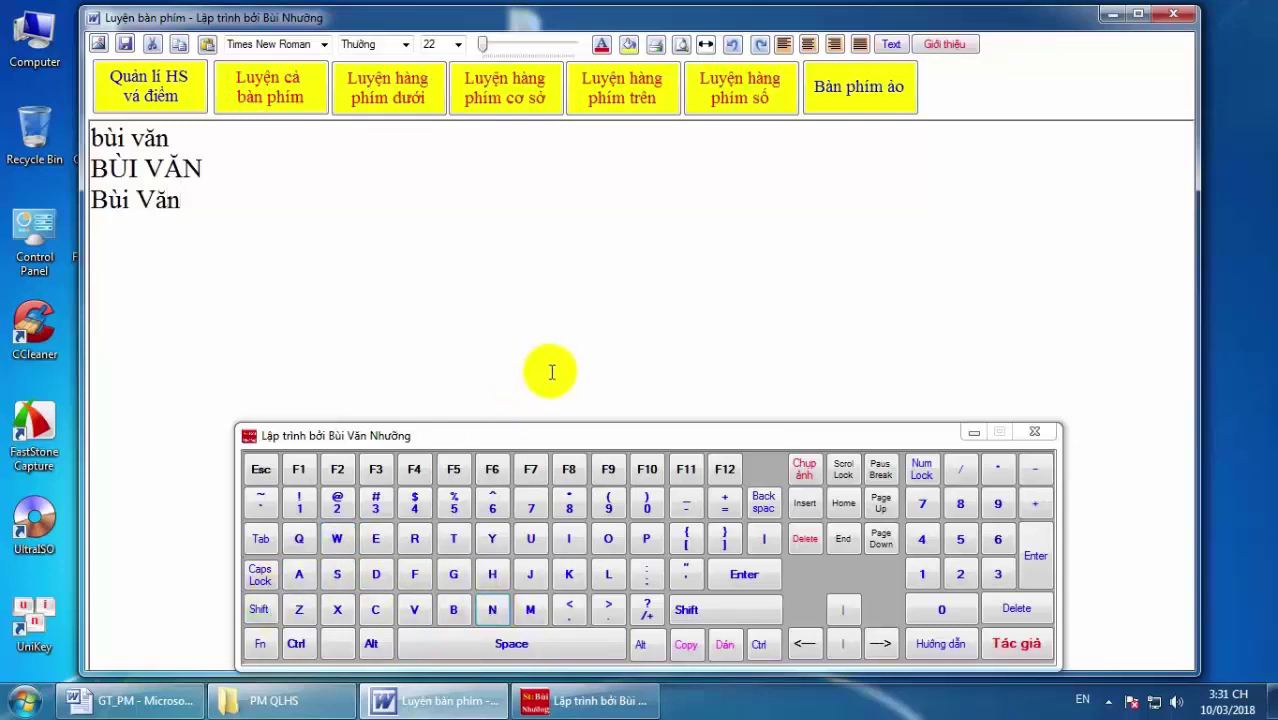
left_click(551, 643)
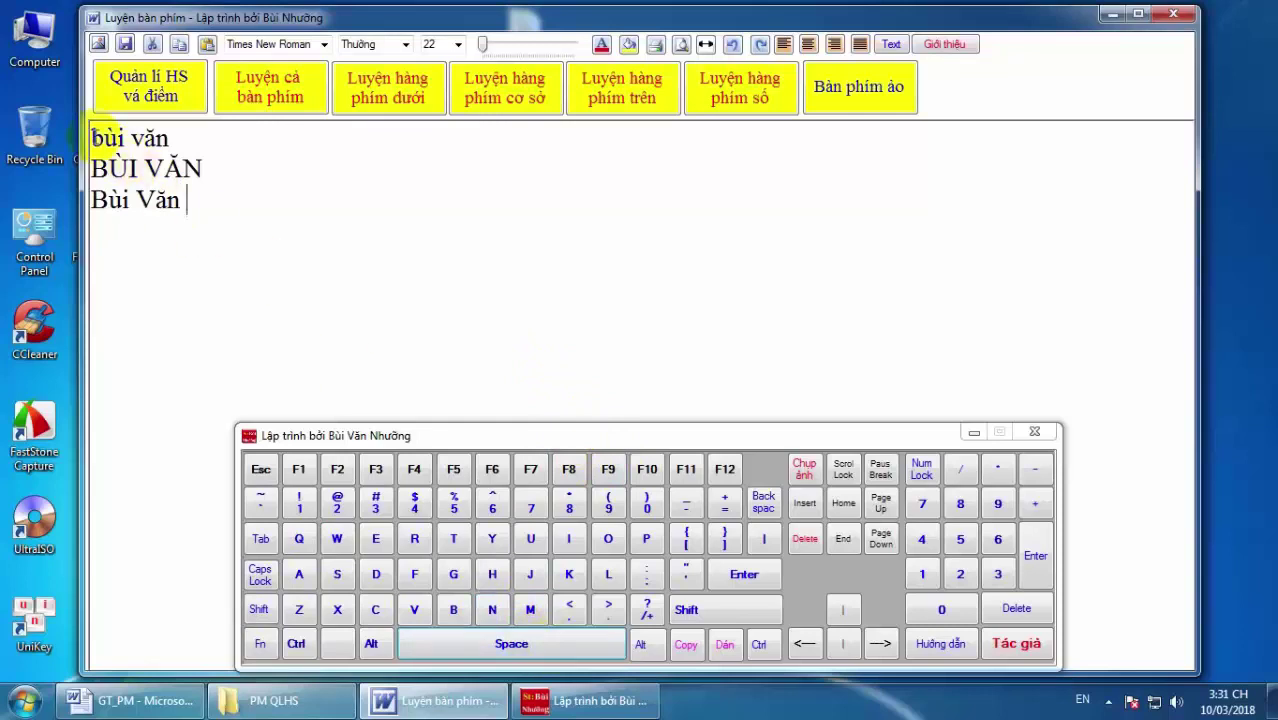
Copy the three name lines and paste them after a blank line at the end of the text.
left_click_drag(92, 135, 170, 200)
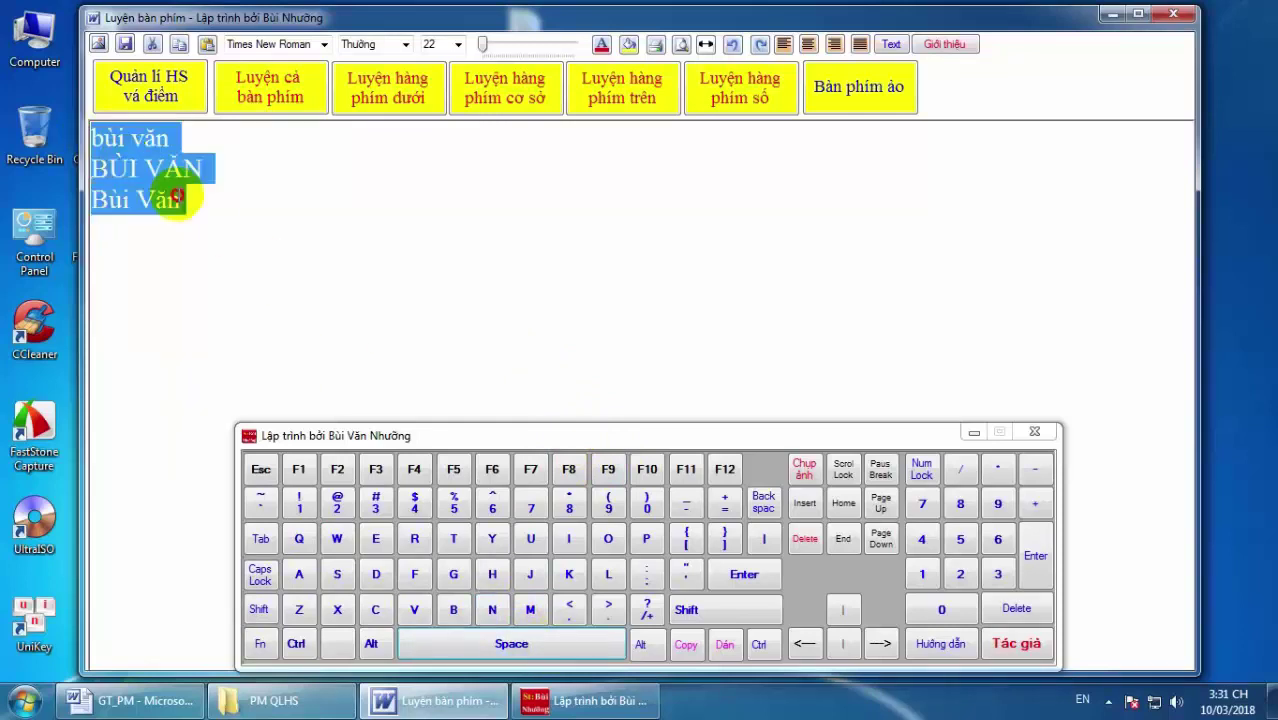
left_click(690, 646)
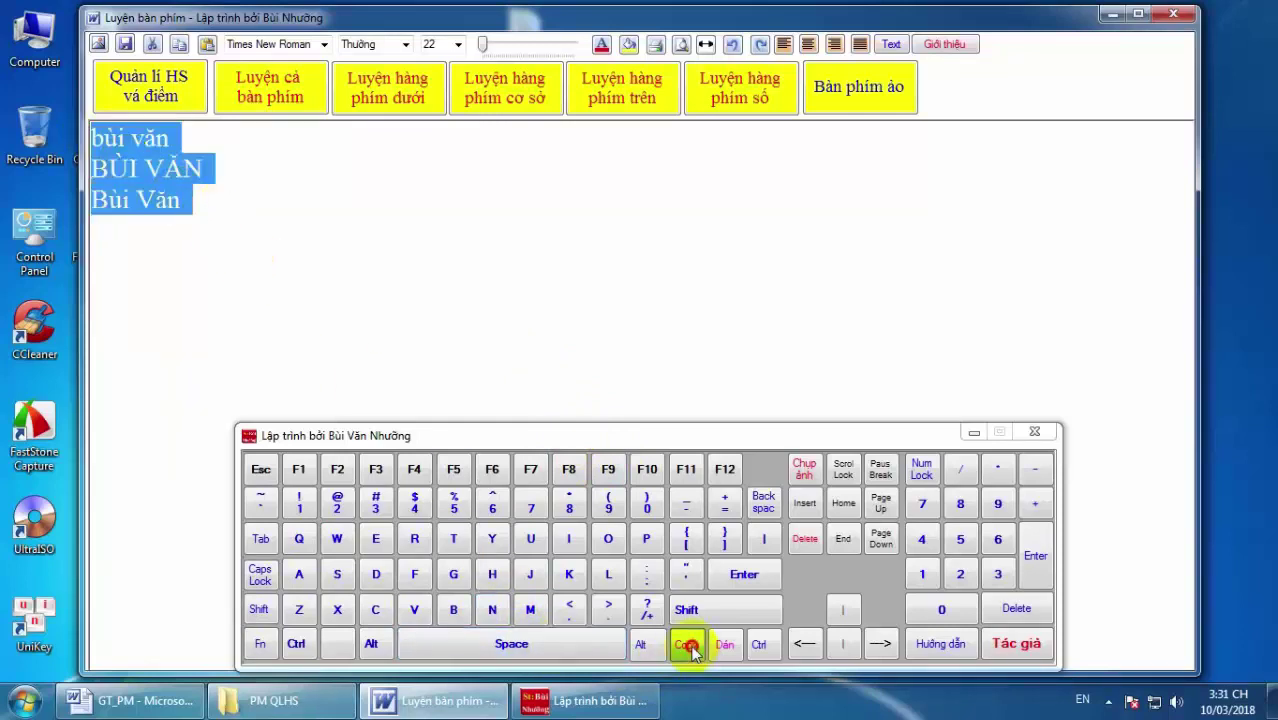
left_click(192, 202)
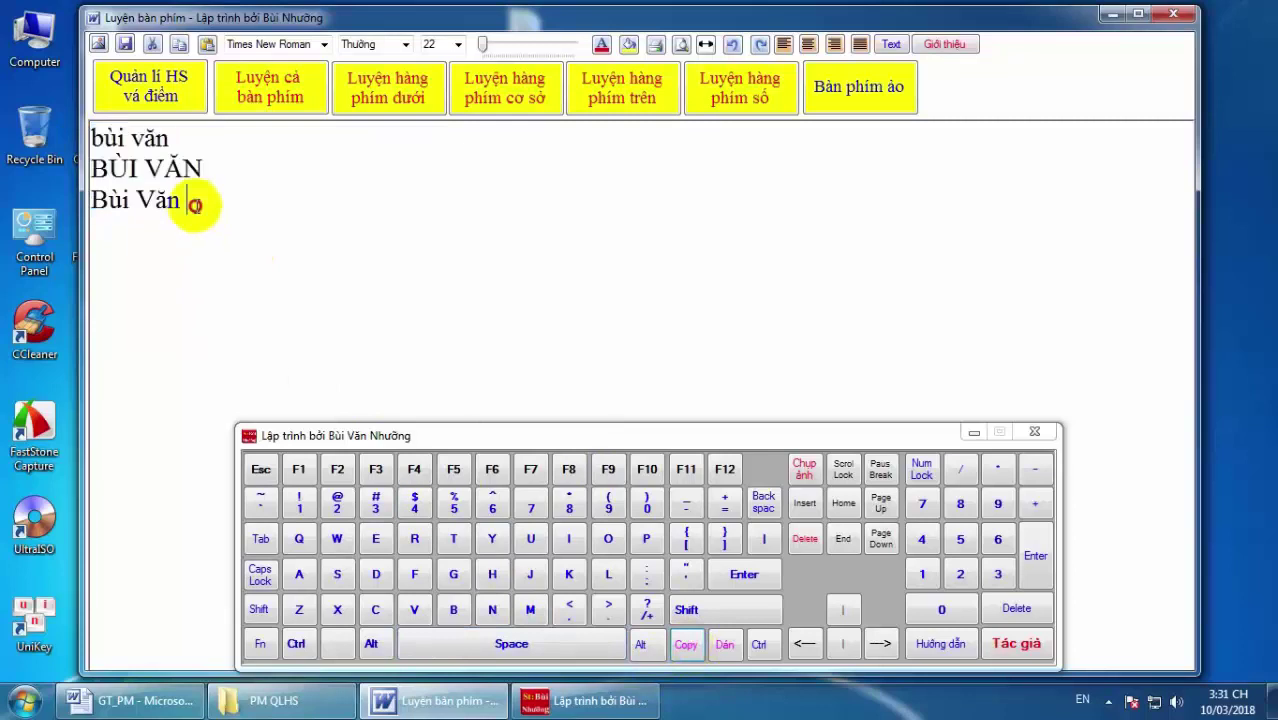
left_click(753, 573)
left_click(753, 573)
left_click(726, 646)
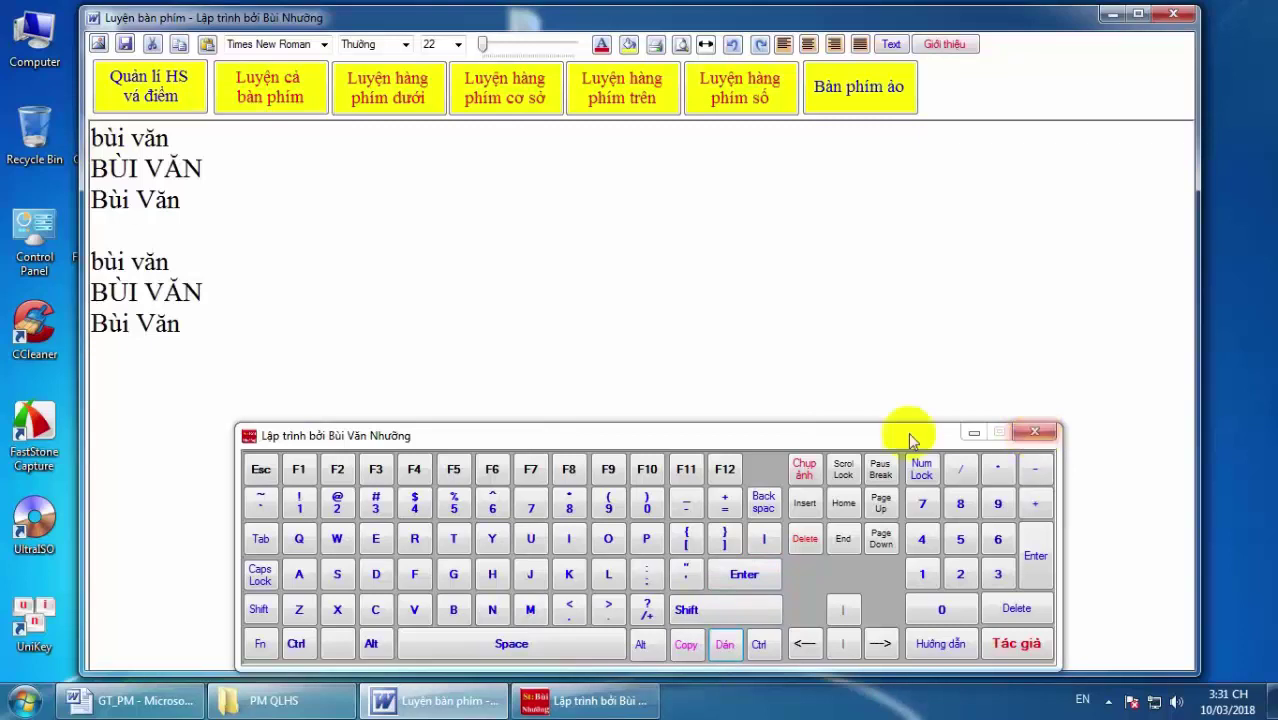
mouse_move(902, 434)
left_mouse_down()
mouse_move(884, 330)
mouse_move(910, 425)
left_mouse_up()
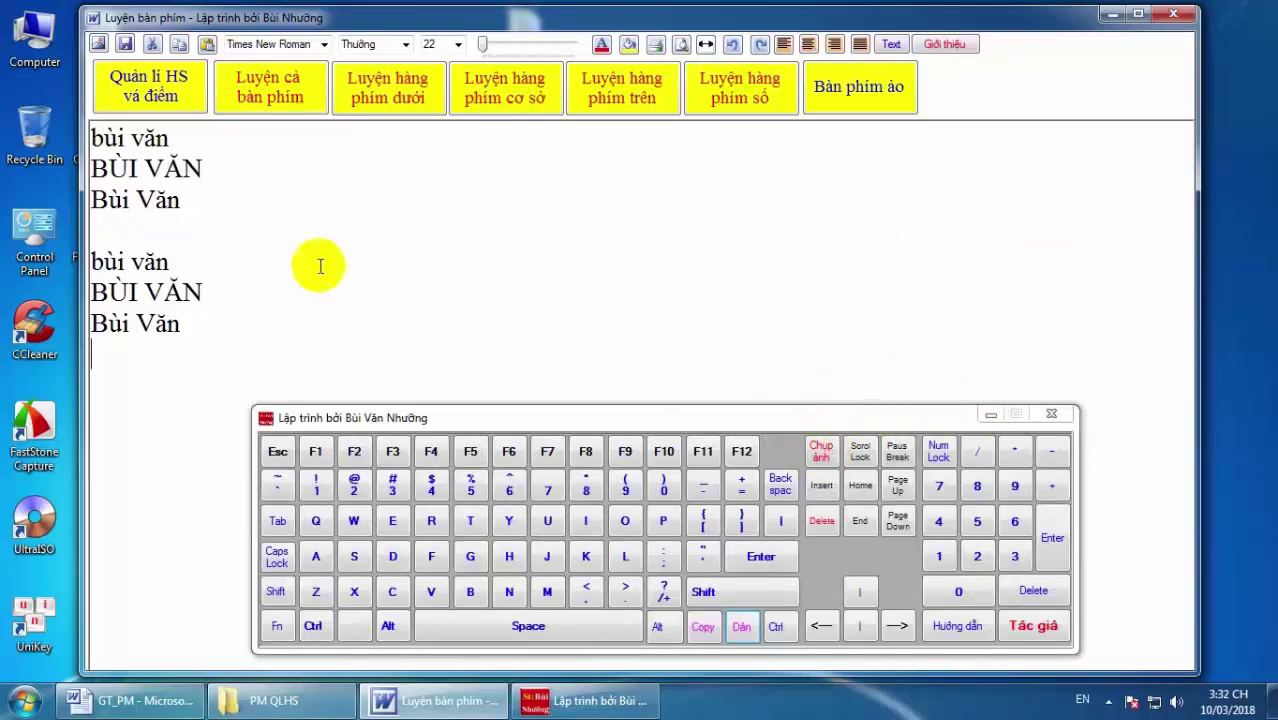
Dismiss the Chụp ảnh error and close the on-screen keyboard window.
left_click(822, 453)
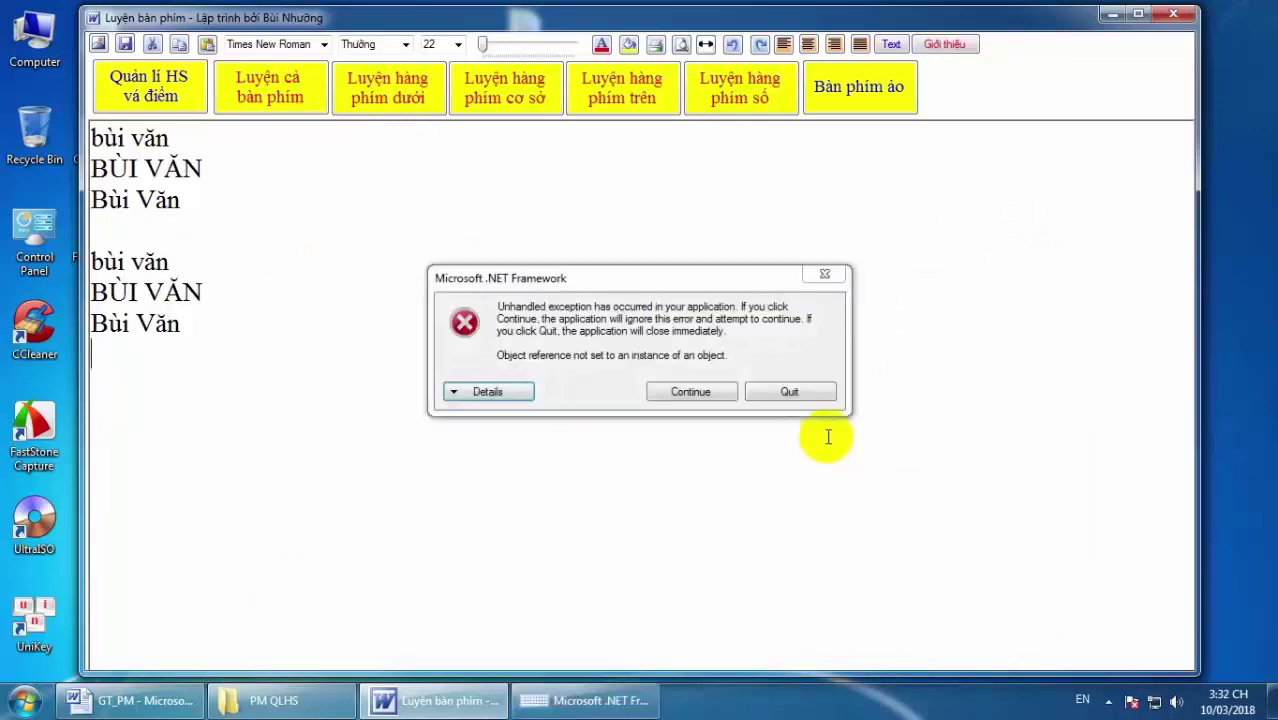
left_click(792, 392)
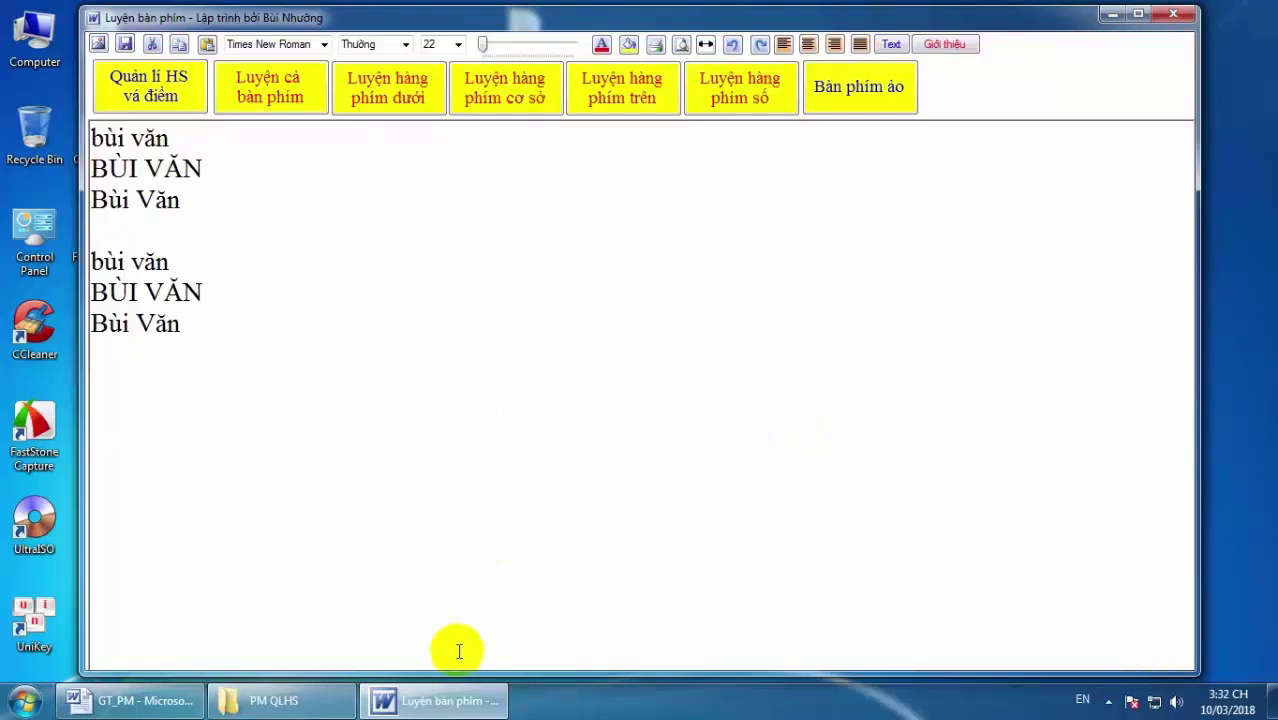
left_click(885, 95)
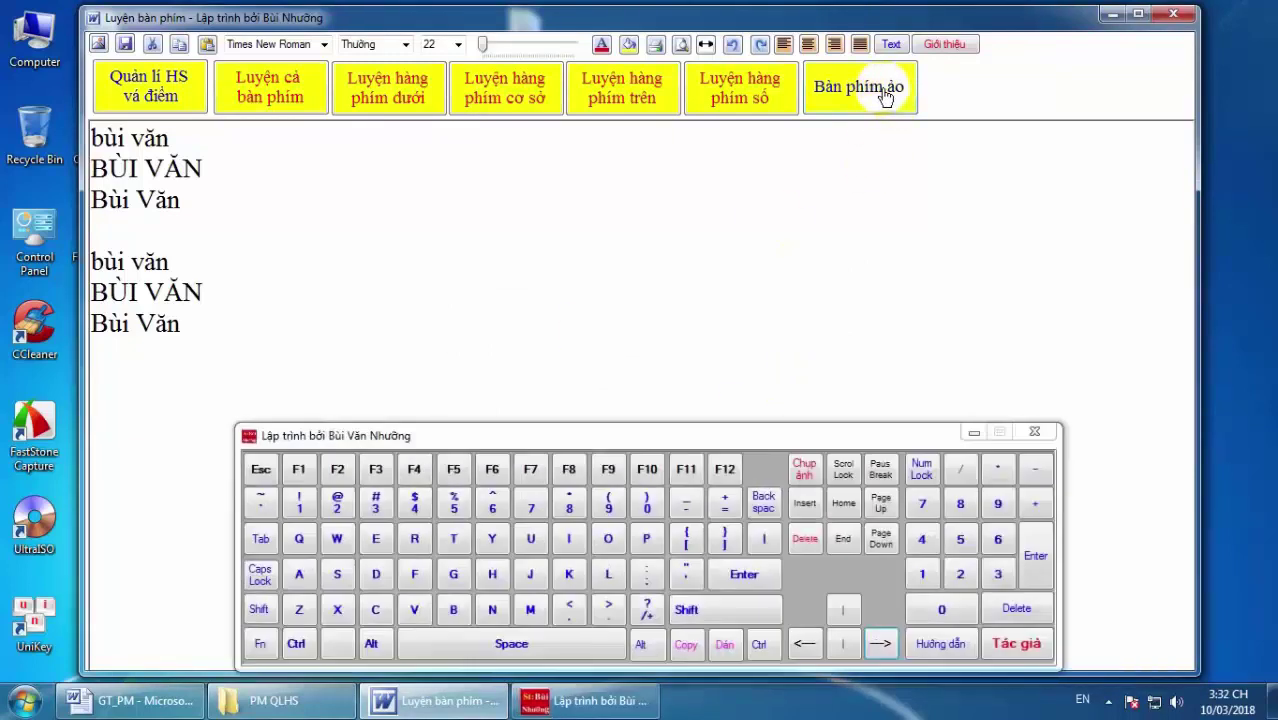
left_click(1041, 435)
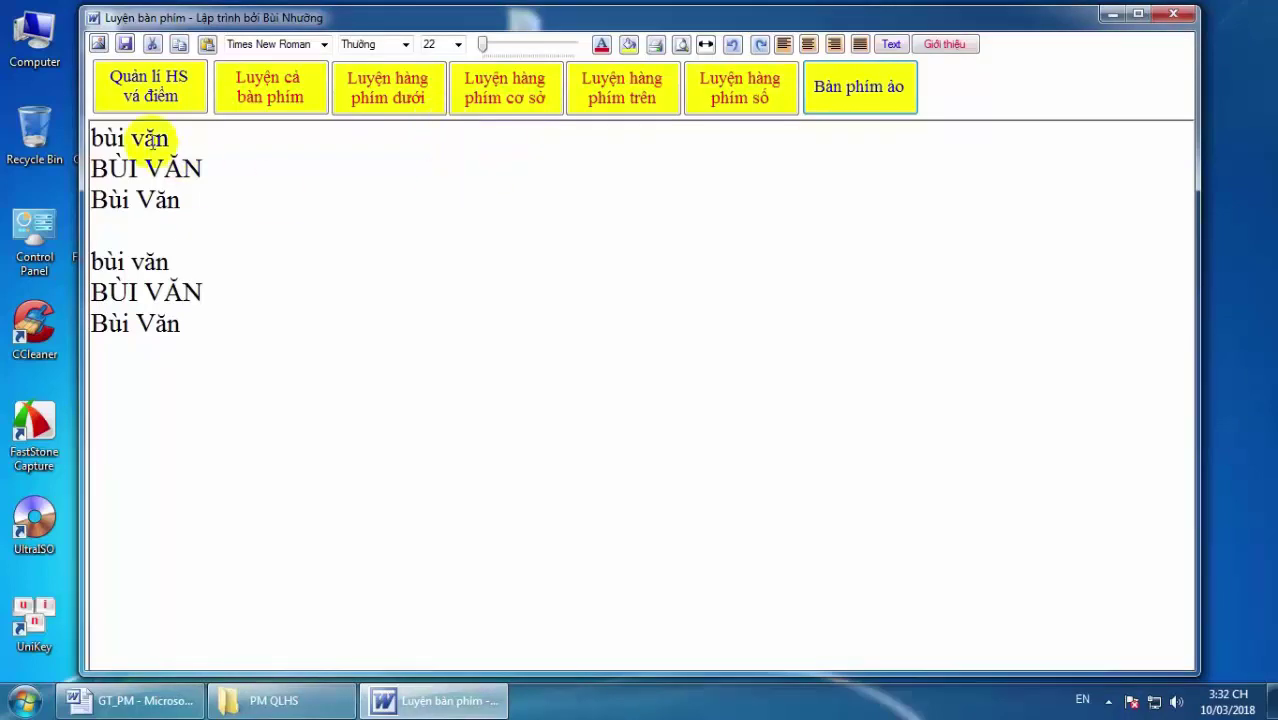
Copy the six name lines and paste a second copy of them.
left_click_drag(92, 135, 274, 337)
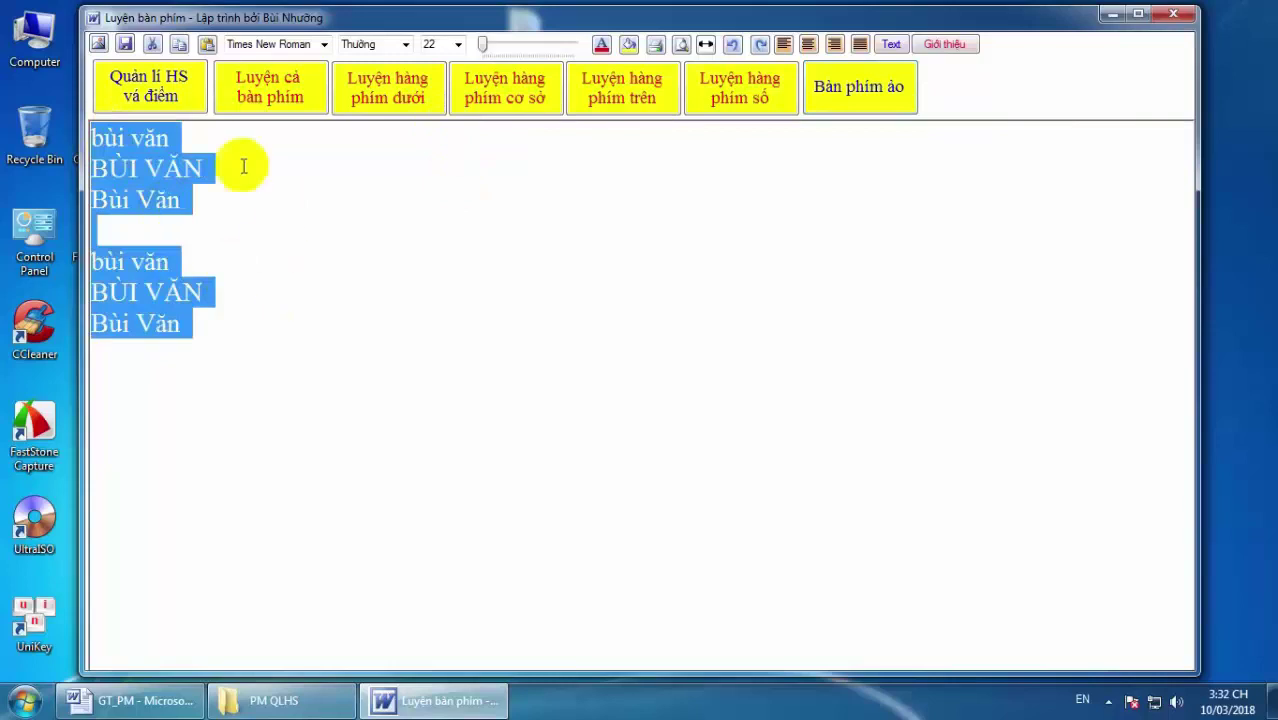
left_click(178, 44)
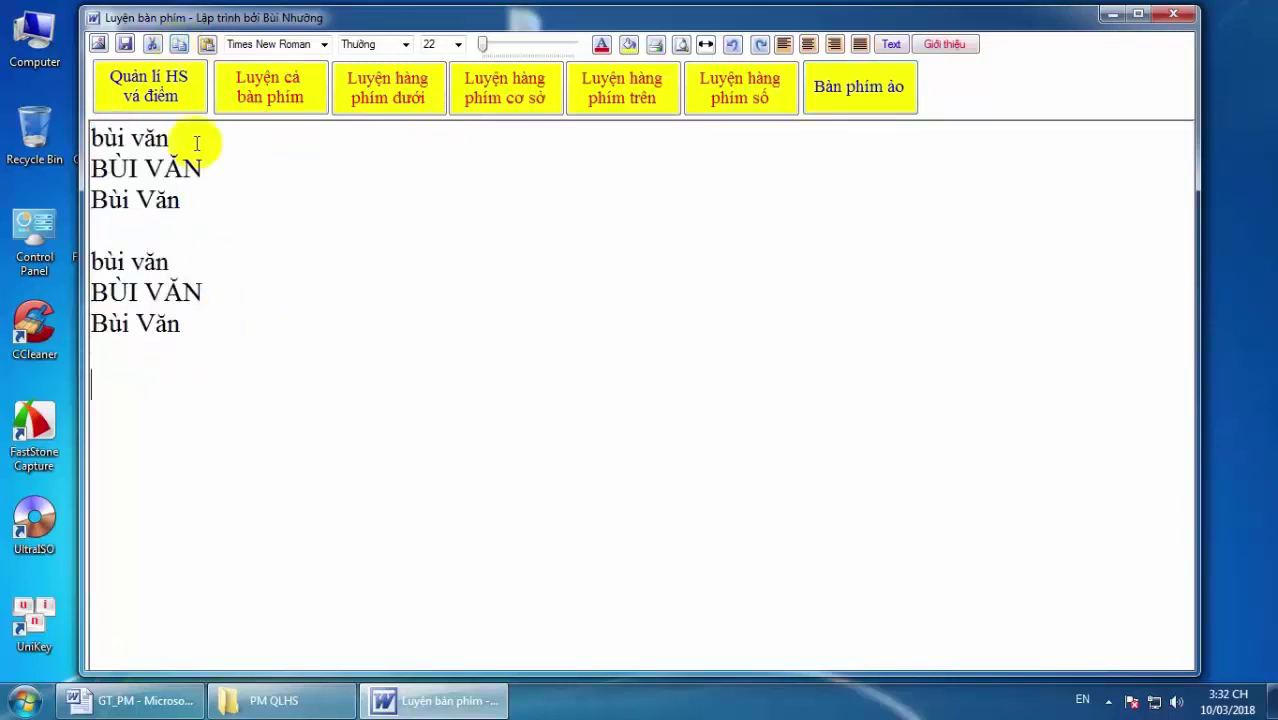
left_click(207, 45)
Try right and center alignment on the BÙI VĂN line, then return it to left.
left_click(241, 169)
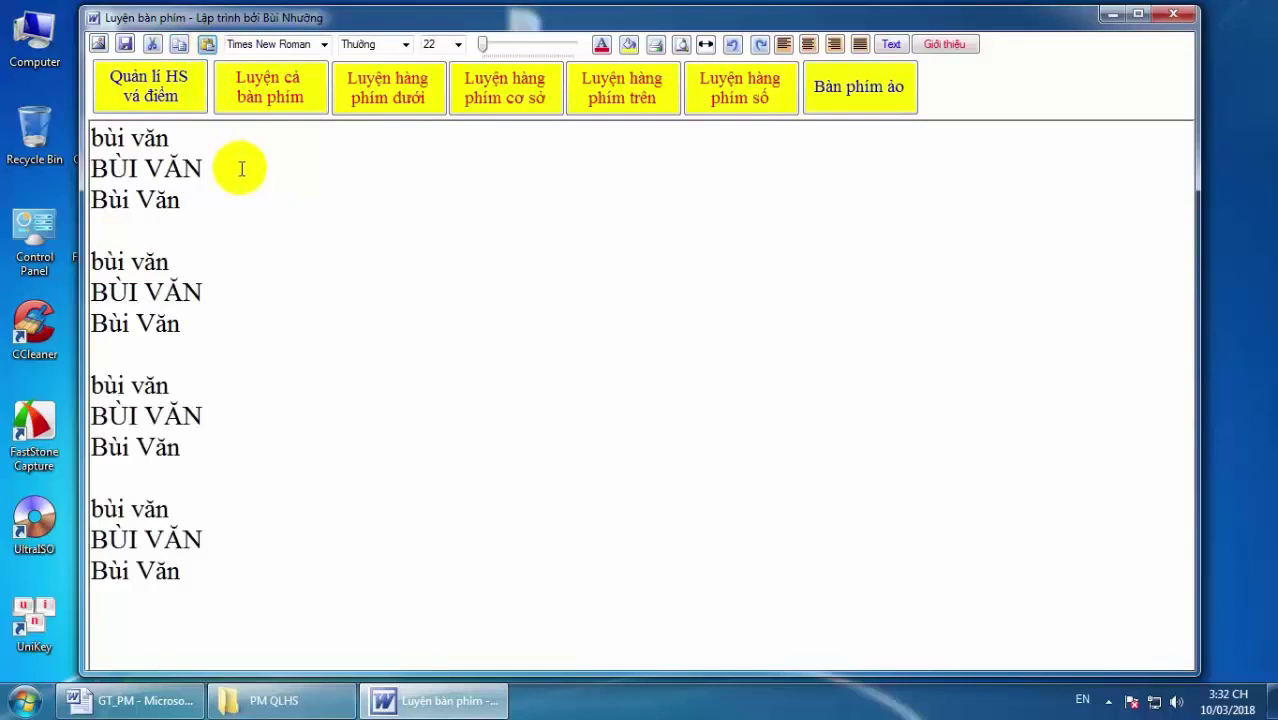
left_click(836, 45)
left_click(809, 45)
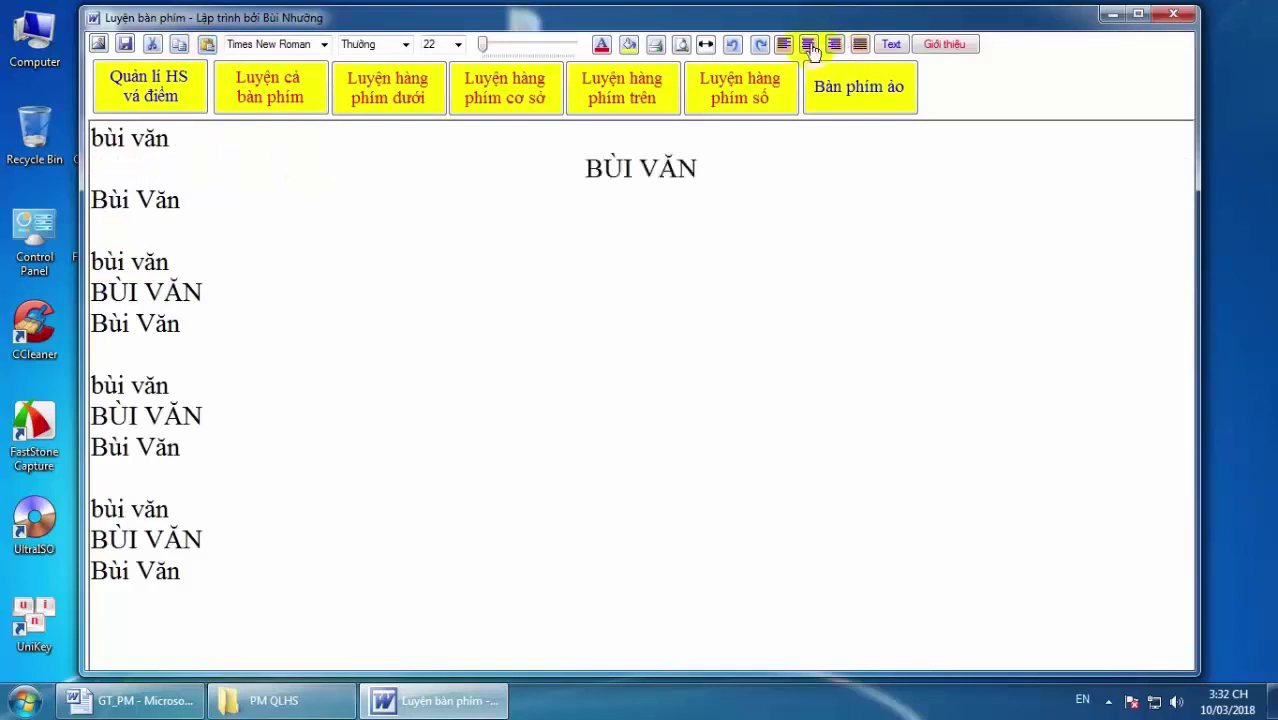
left_click(860, 45)
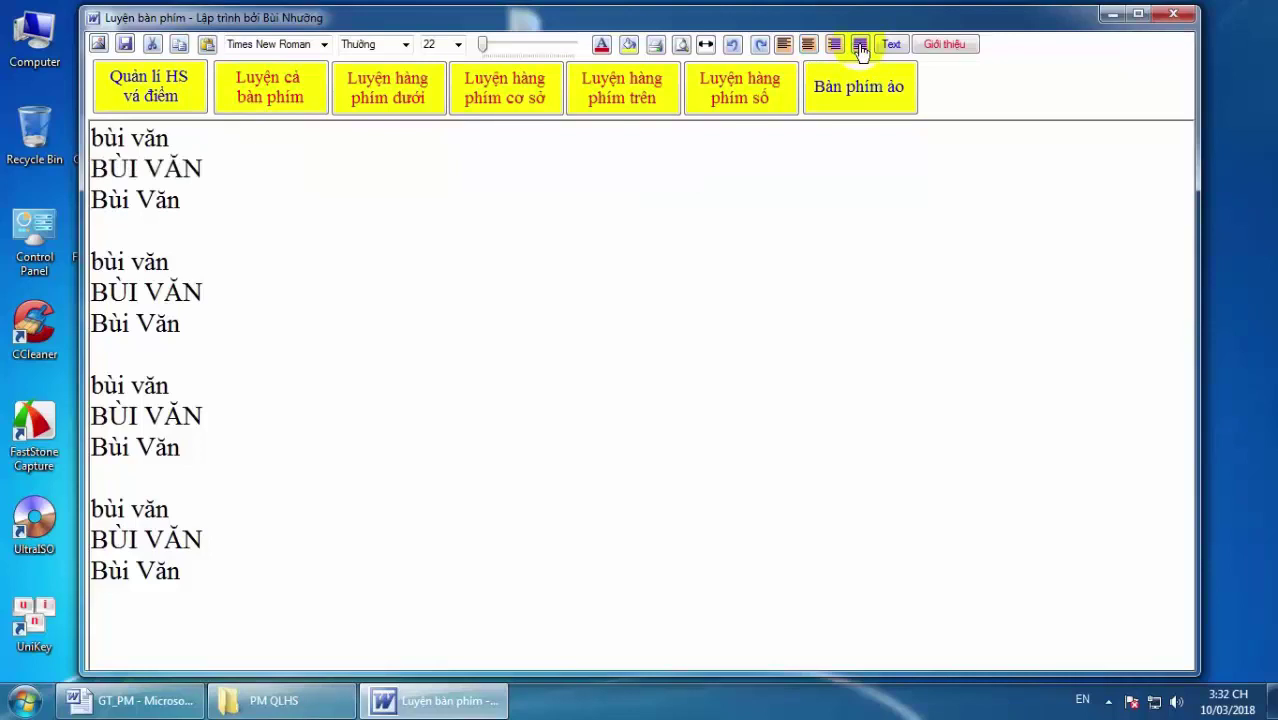
Load the FileTrichXuat text file from the Desktop into the editor.
left_click(891, 45)
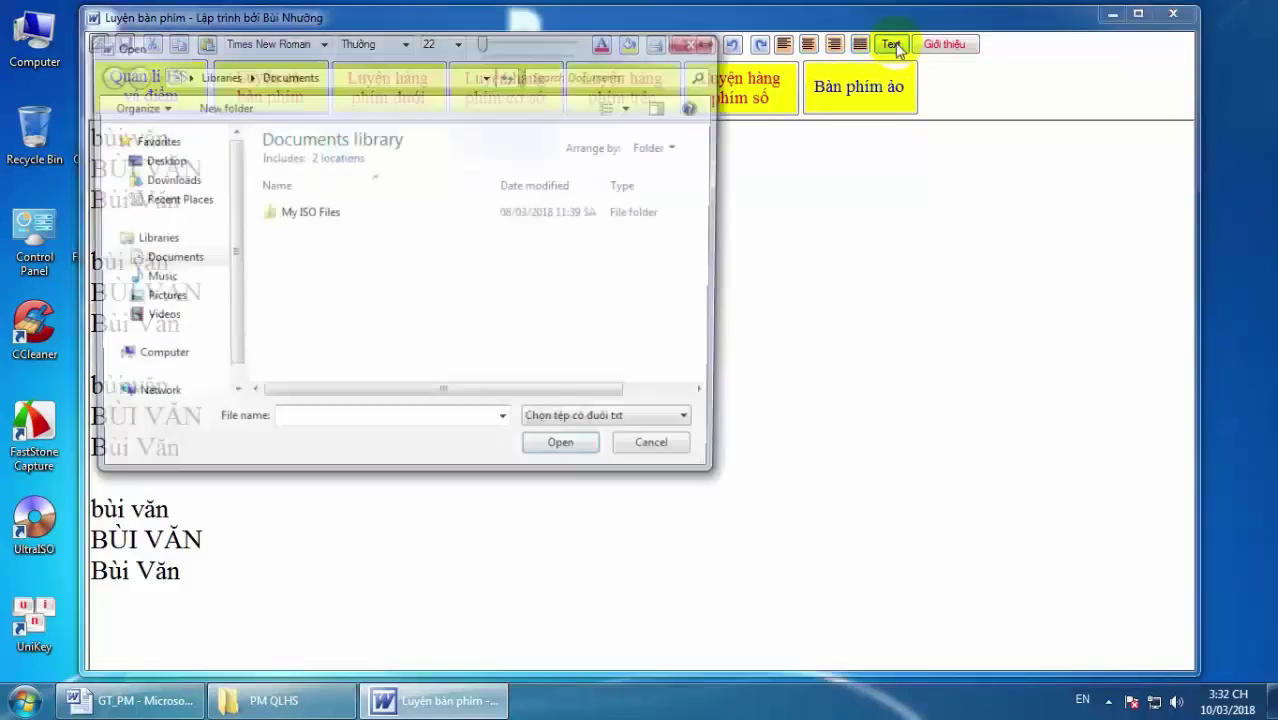
left_click(158, 161)
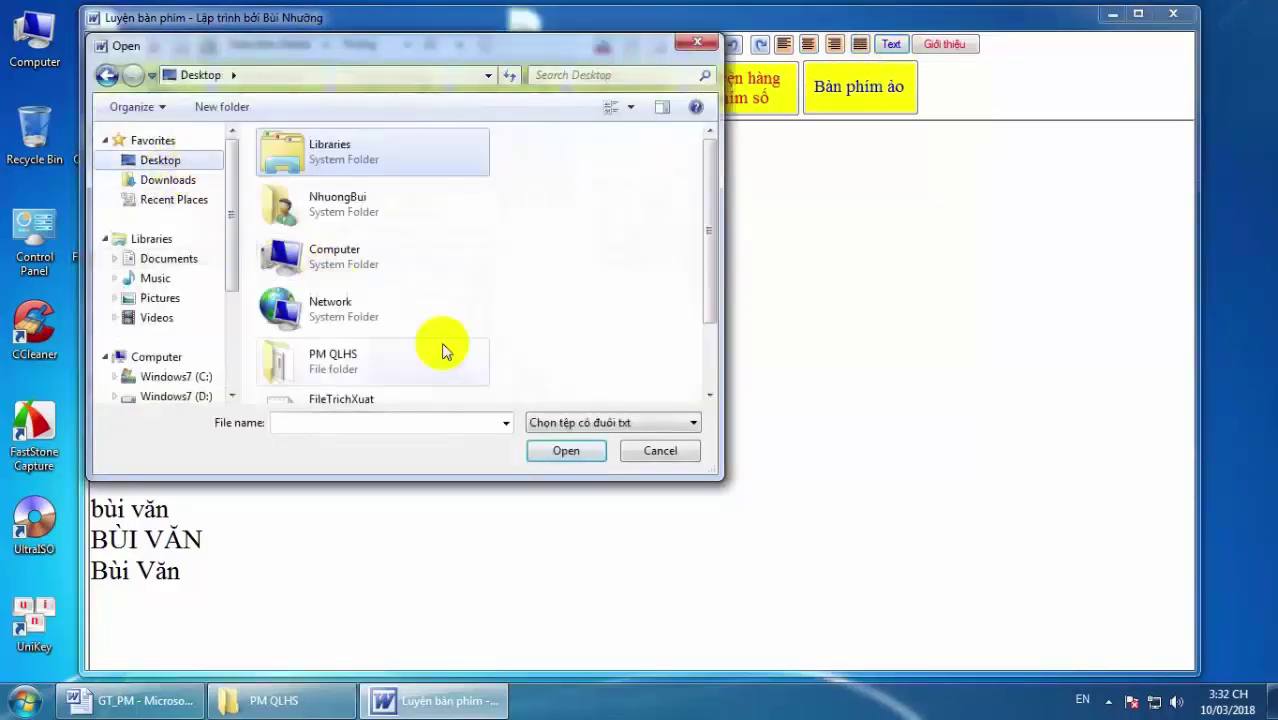
scroll(707, 240, "down", 3)
double_click(316, 330)
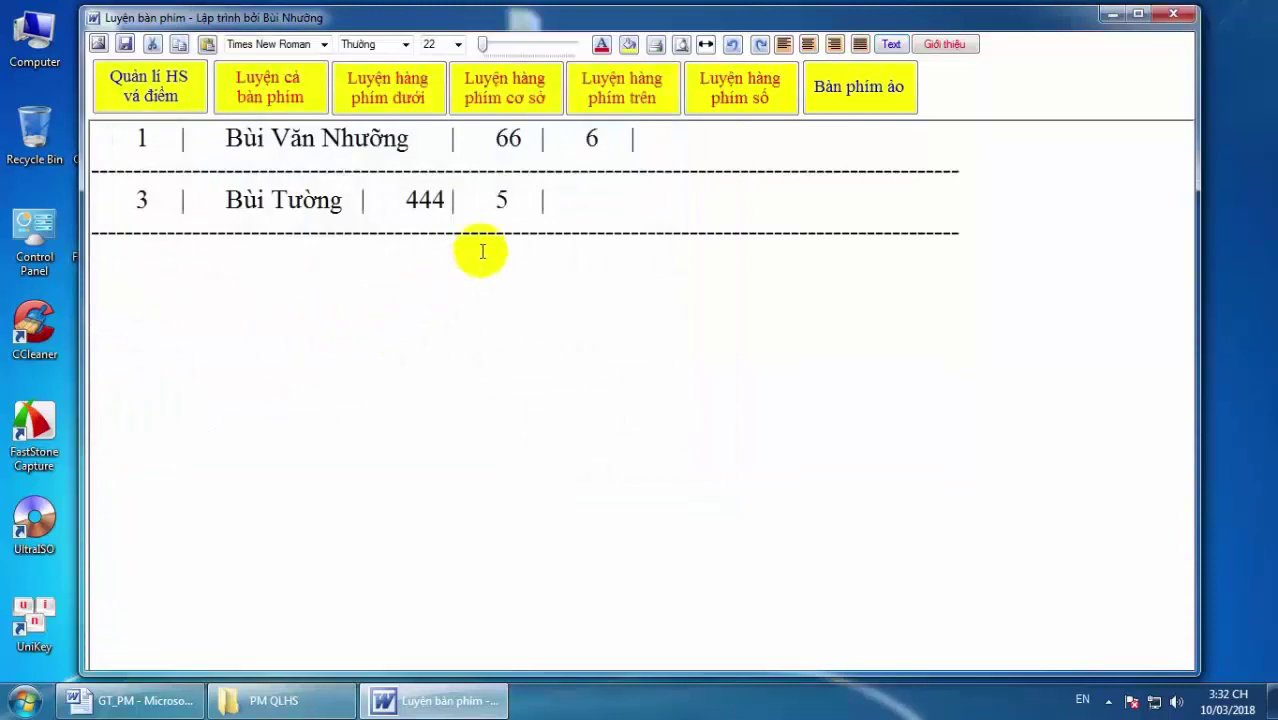
Select the whole two-row score table text.
left_click_drag(137, 136, 585, 220)
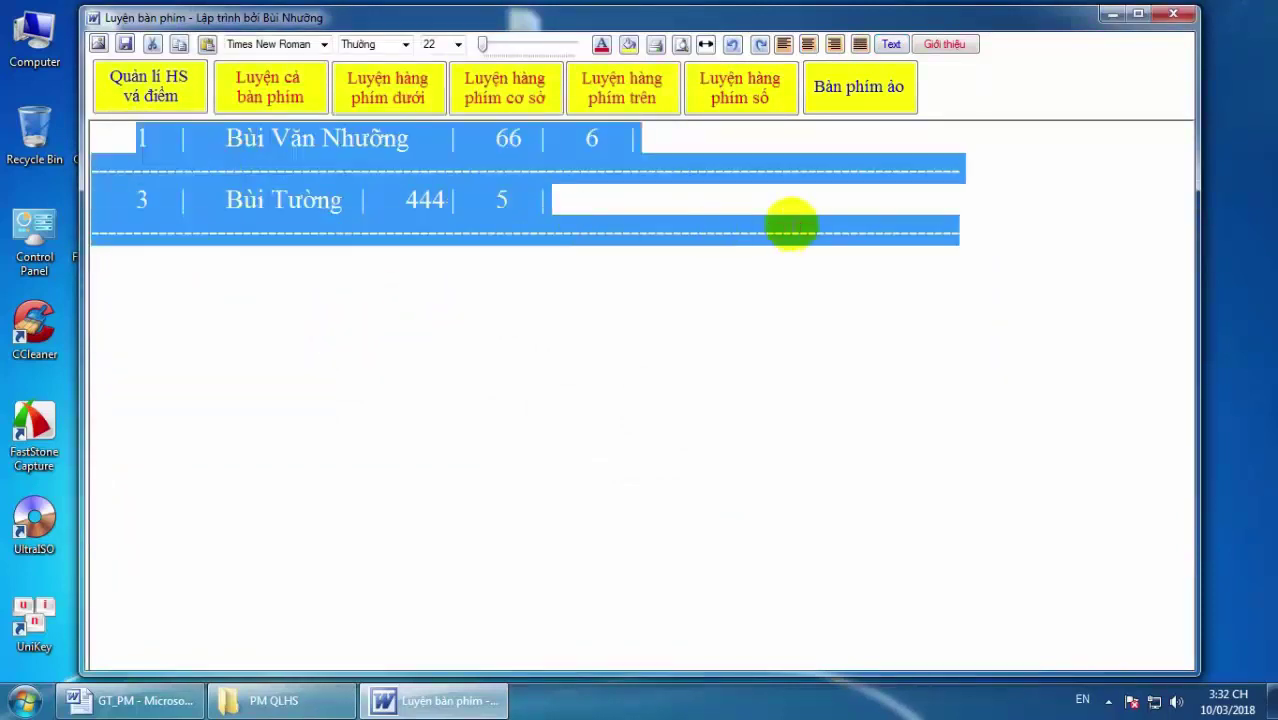
left_click(870, 216)
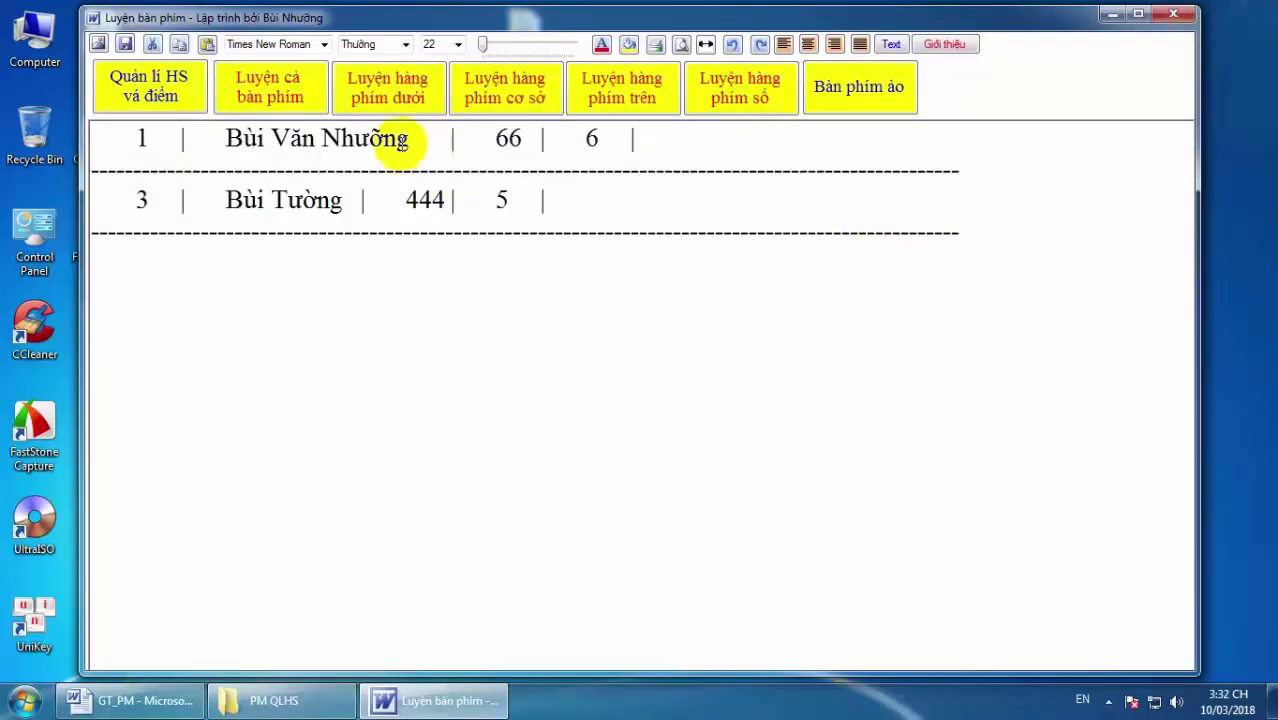
left_click_drag(196, 137, 117, 131)
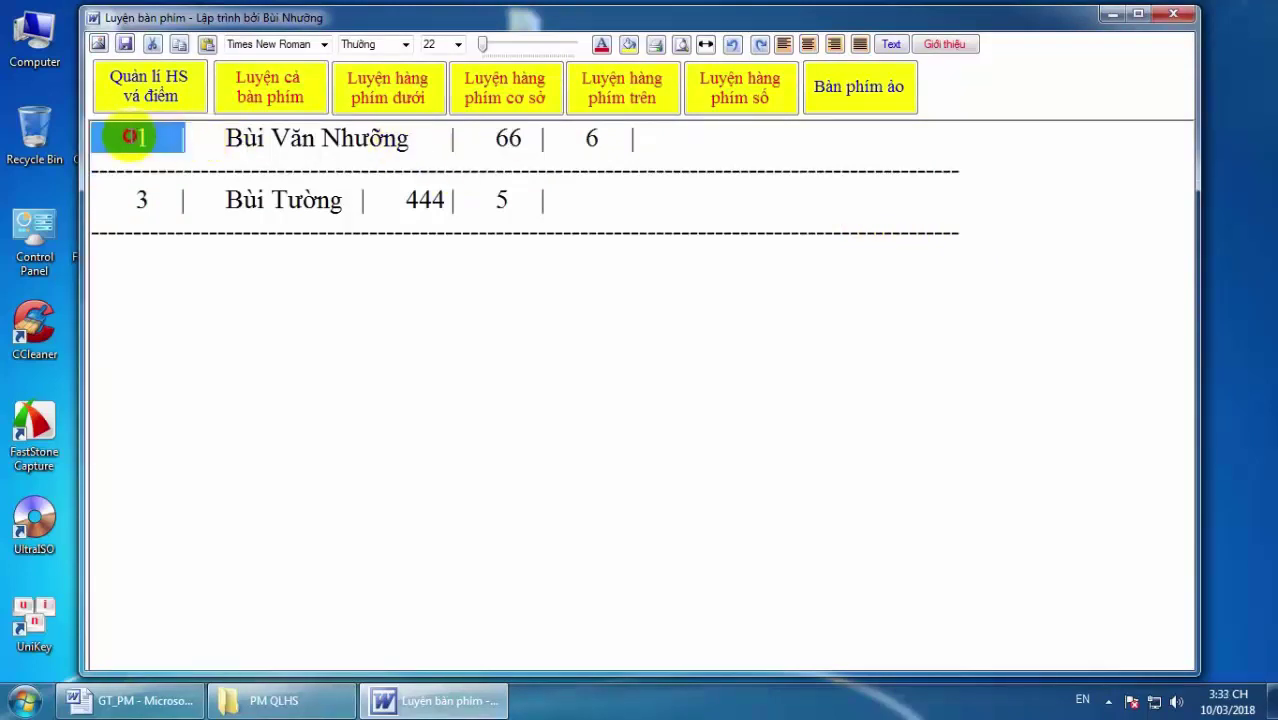
left_click(700, 149)
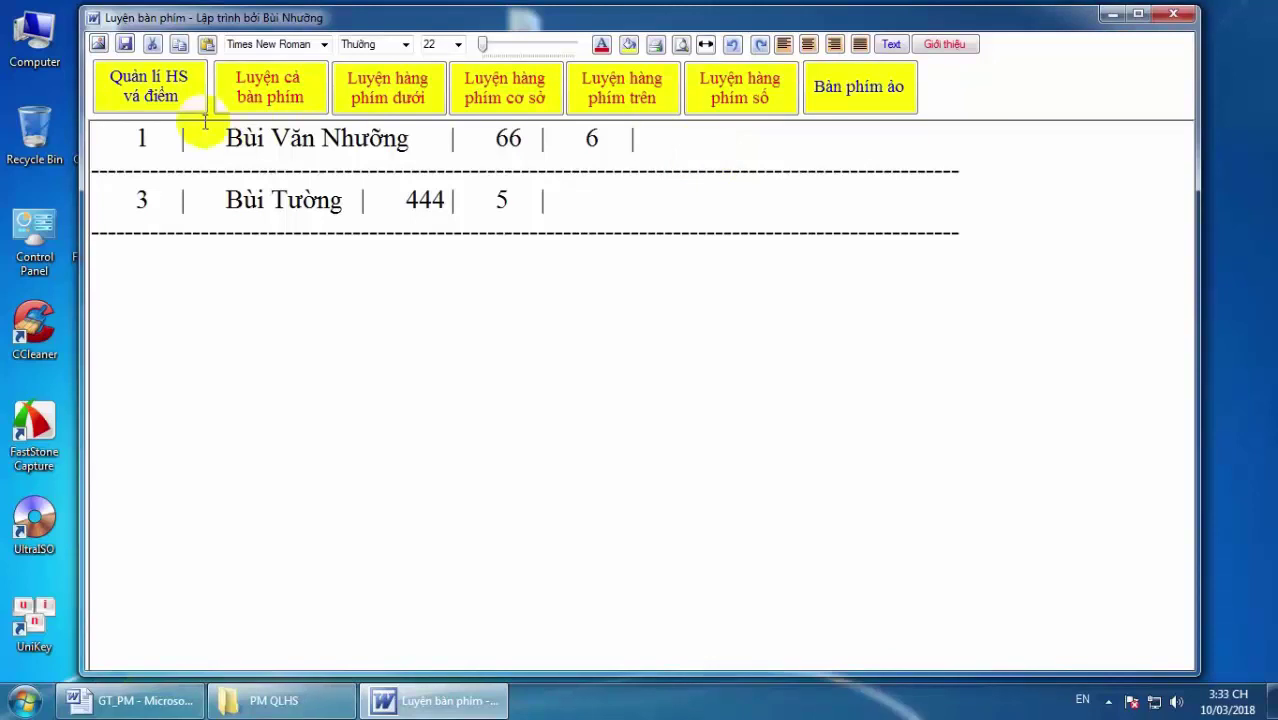
left_click_drag(224, 138, 727, 206)
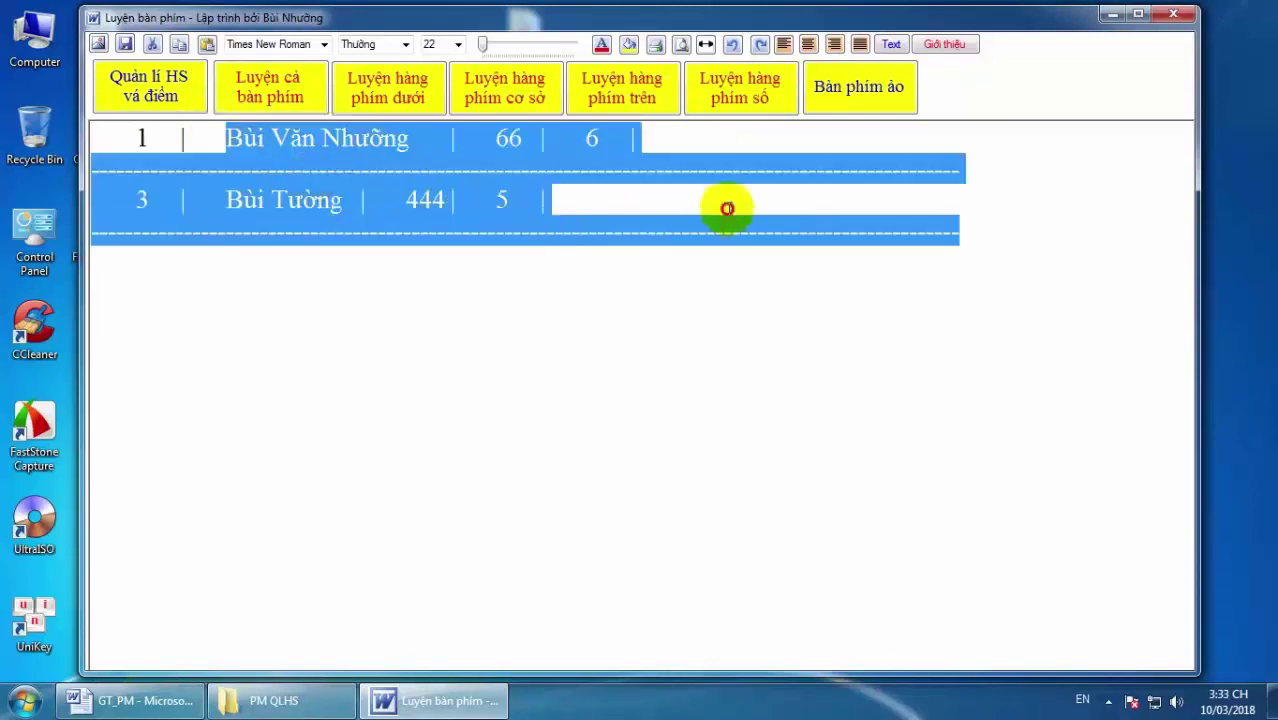
left_click(730, 206)
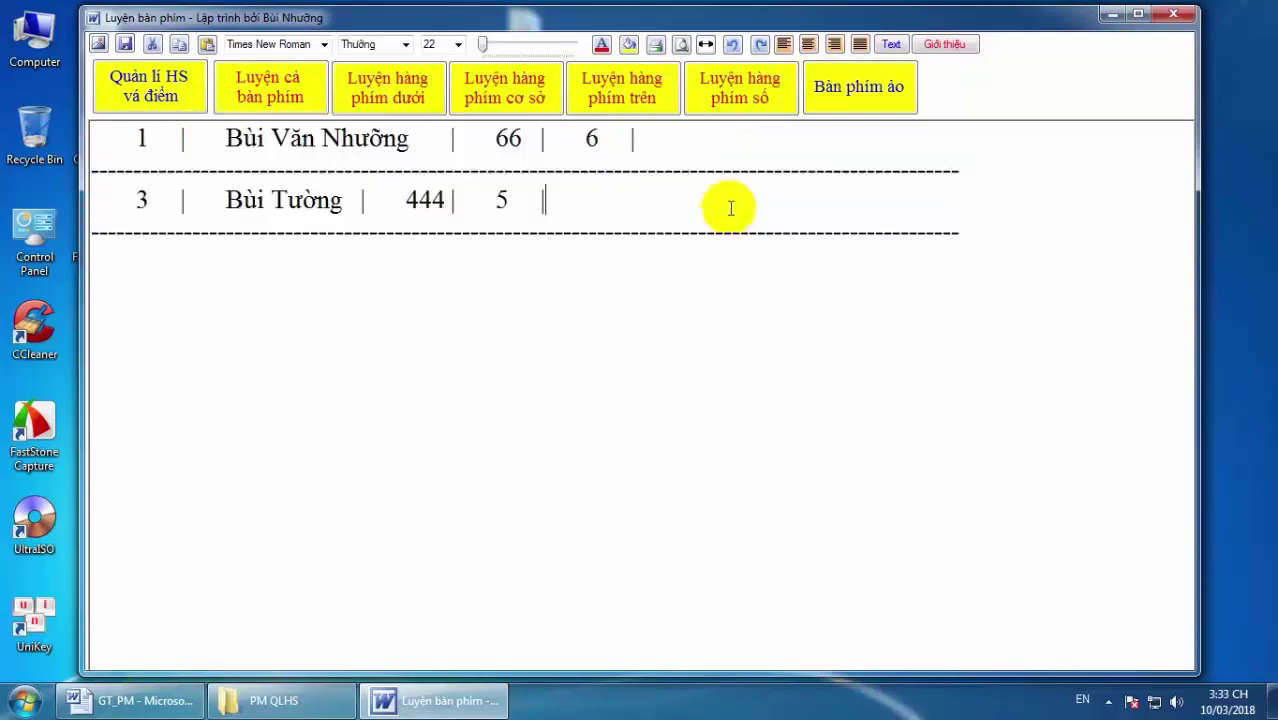
Colour the selected score table text dark blue.
left_click_drag(287, 145, 620, 250)
left_click(601, 44)
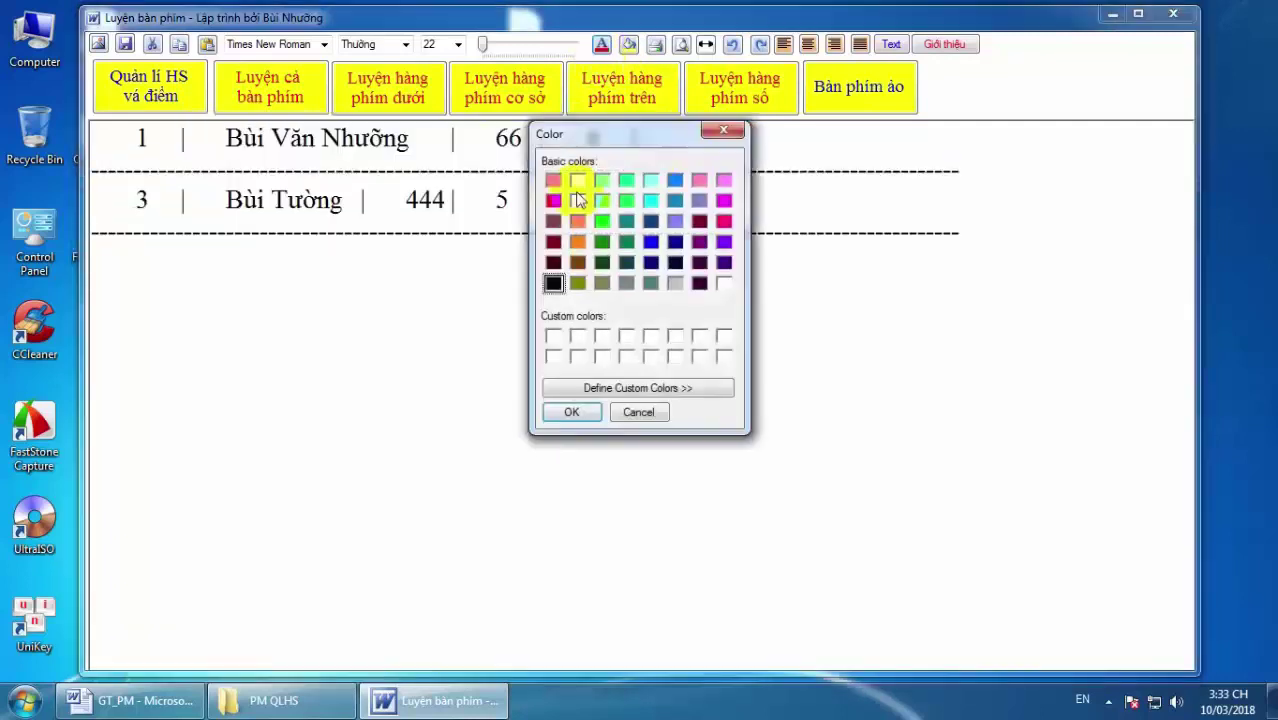
left_click(554, 200)
left_click(651, 243)
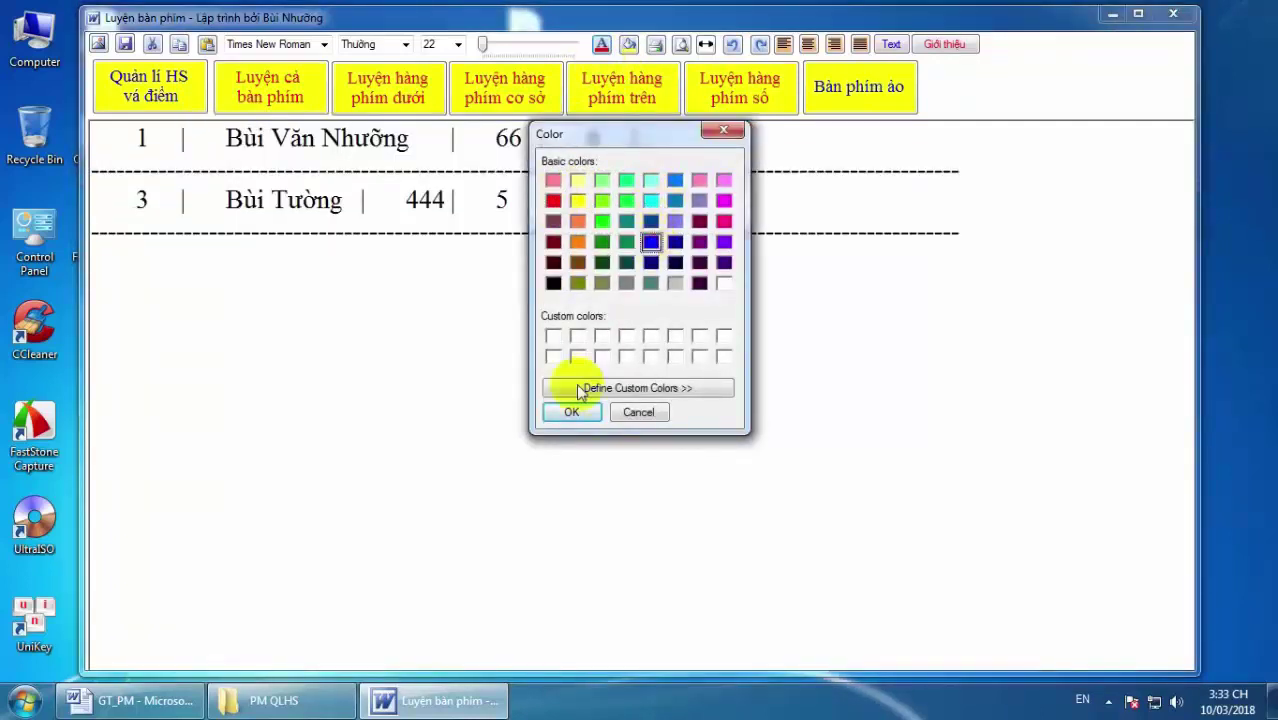
left_click(571, 412)
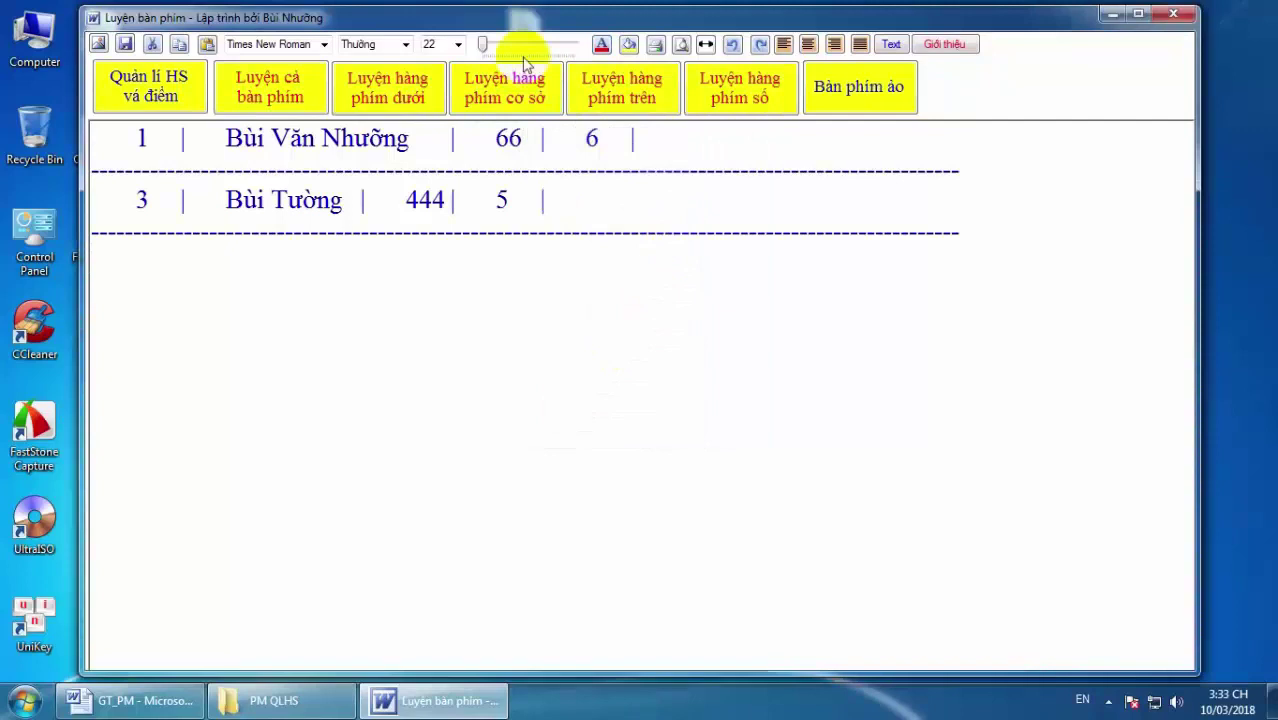
Set the table text style to italic (Nghiêng) at size 34.
mouse_move(485, 44)
left_mouse_down()
mouse_move(516, 48)
mouse_move(483, 52)
left_mouse_up()
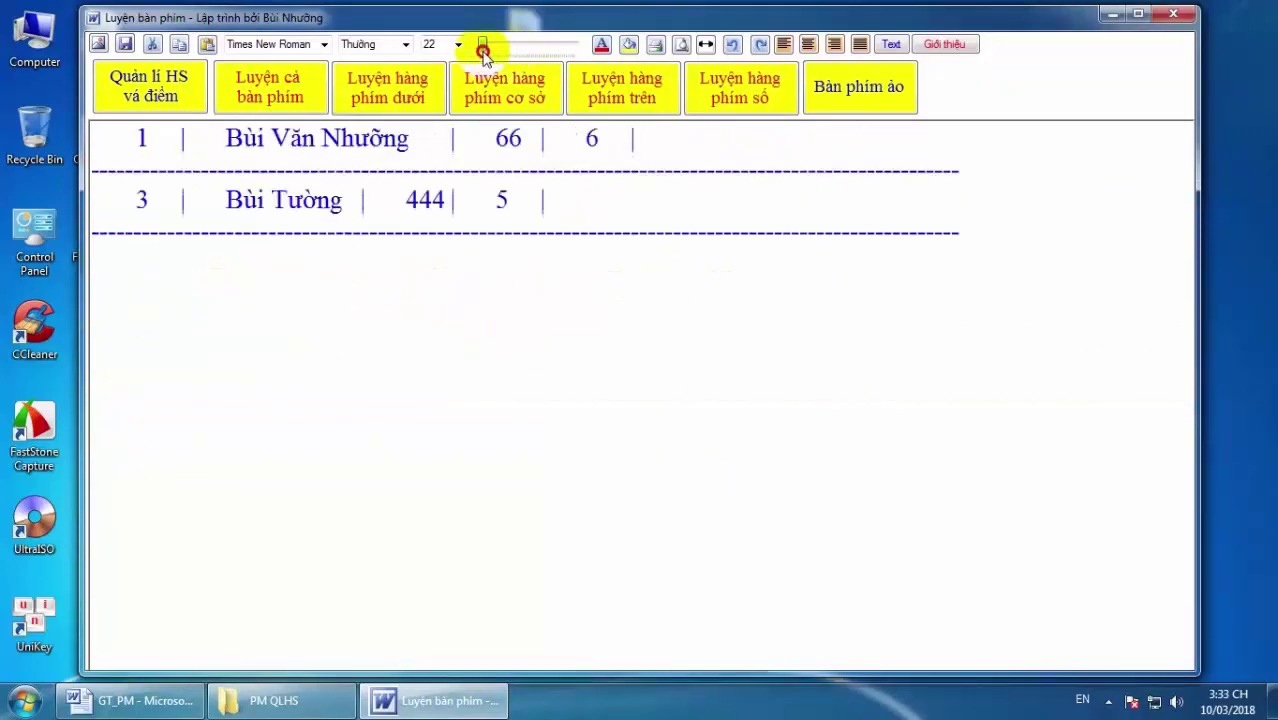
left_click(405, 44)
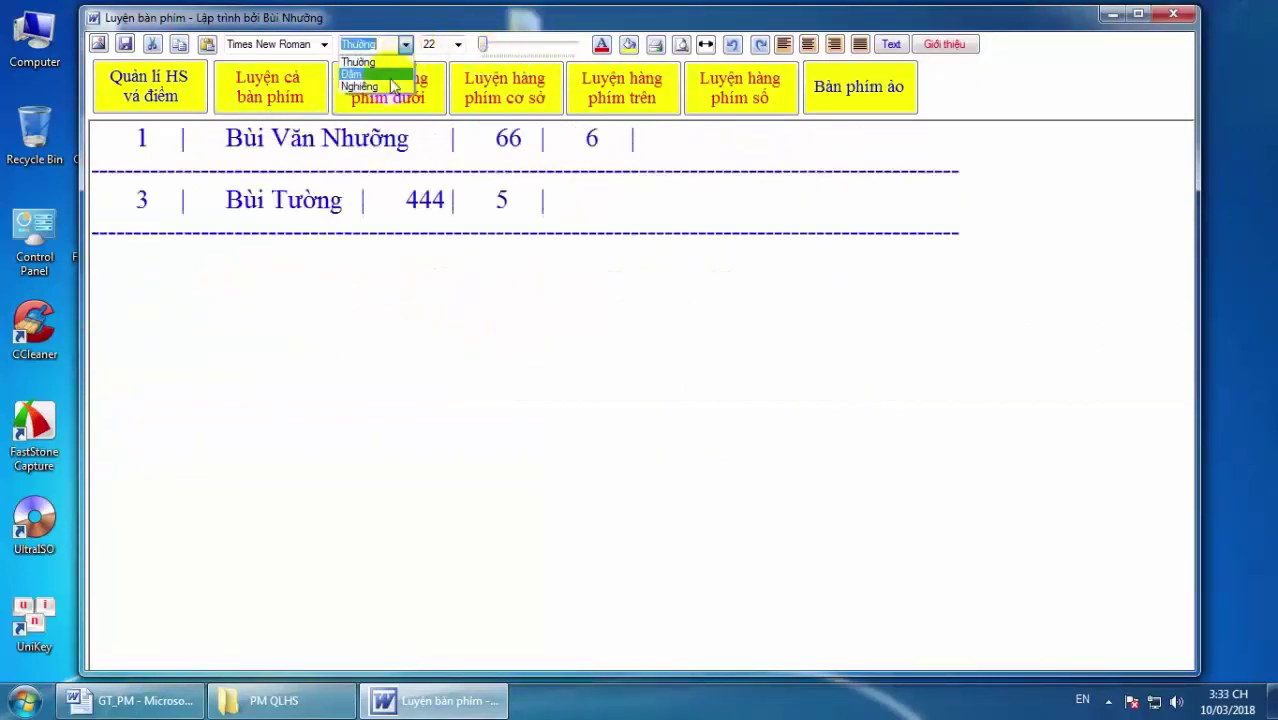
left_click(388, 87)
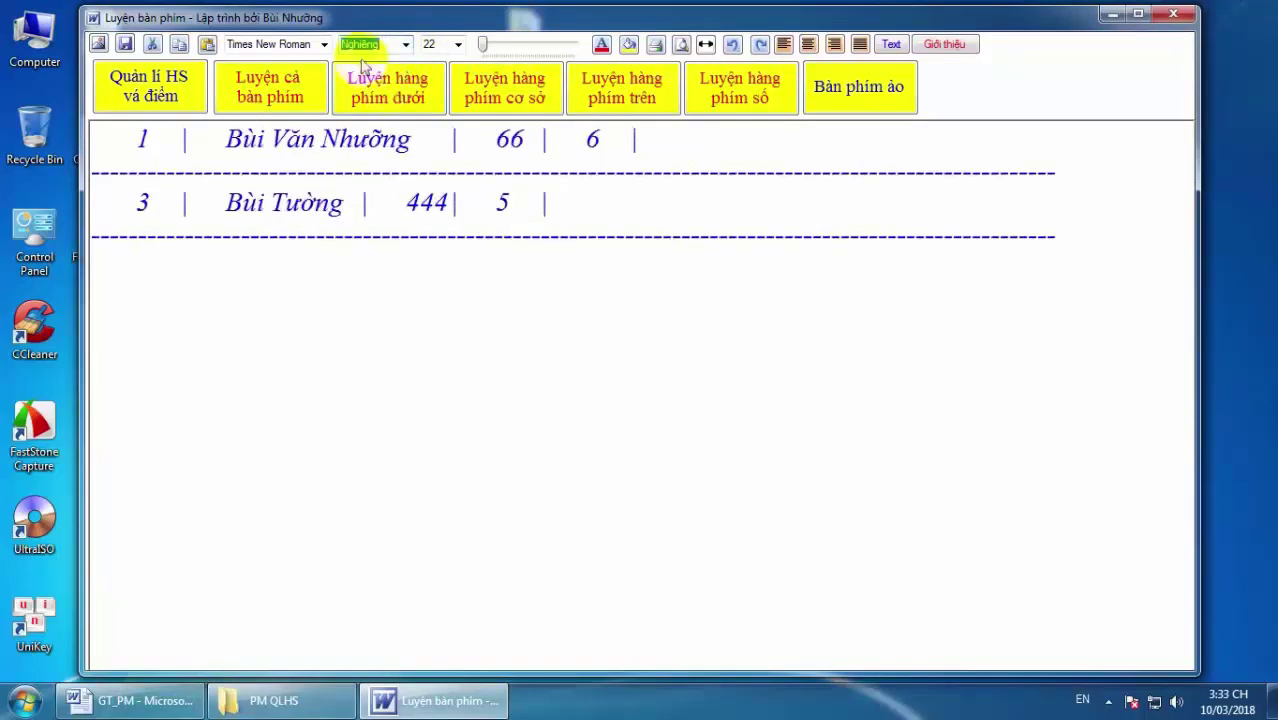
left_click(457, 46)
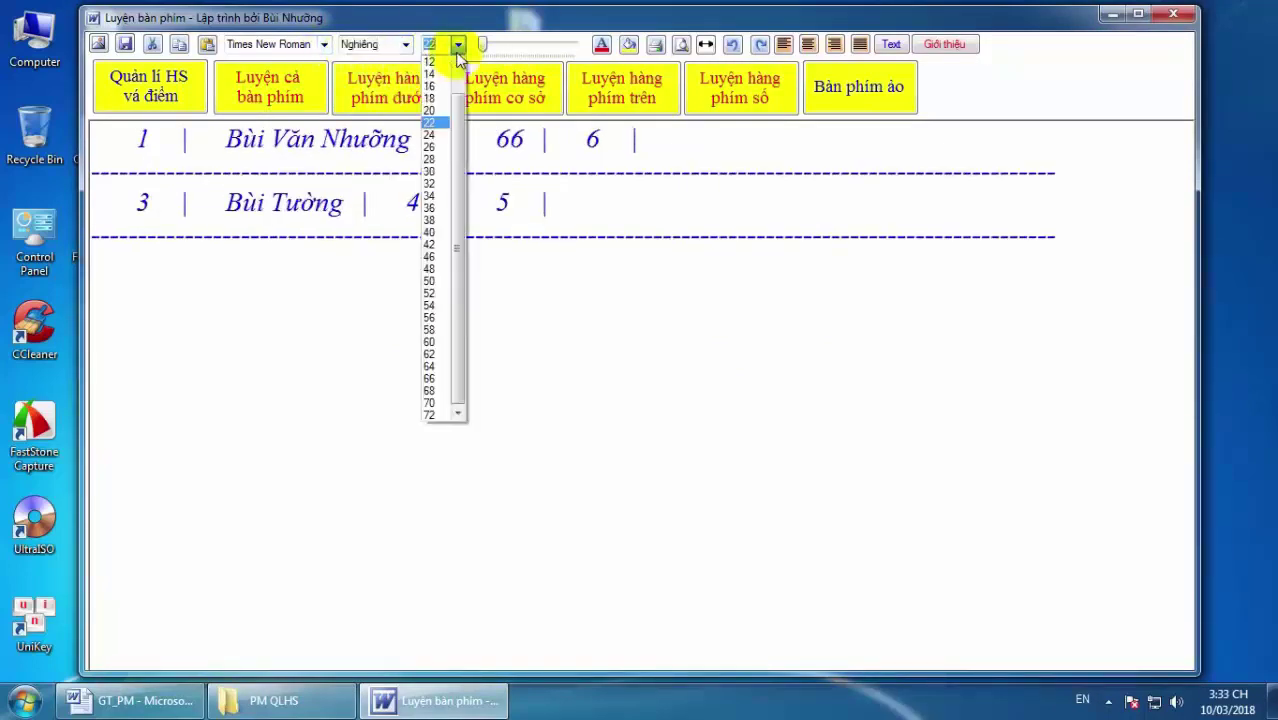
left_click(443, 194)
left_click(493, 196)
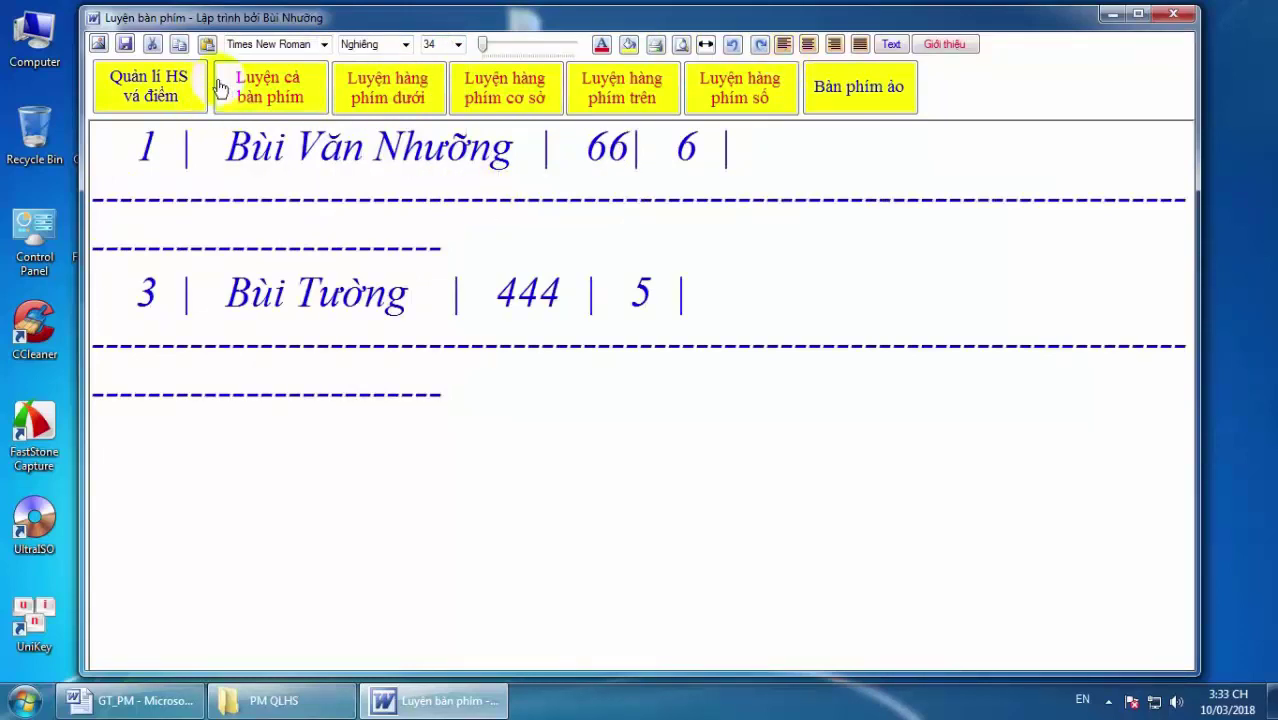
Insert the JPEG photo 1 from E:\Data1 into the score list.
left_click(99, 47)
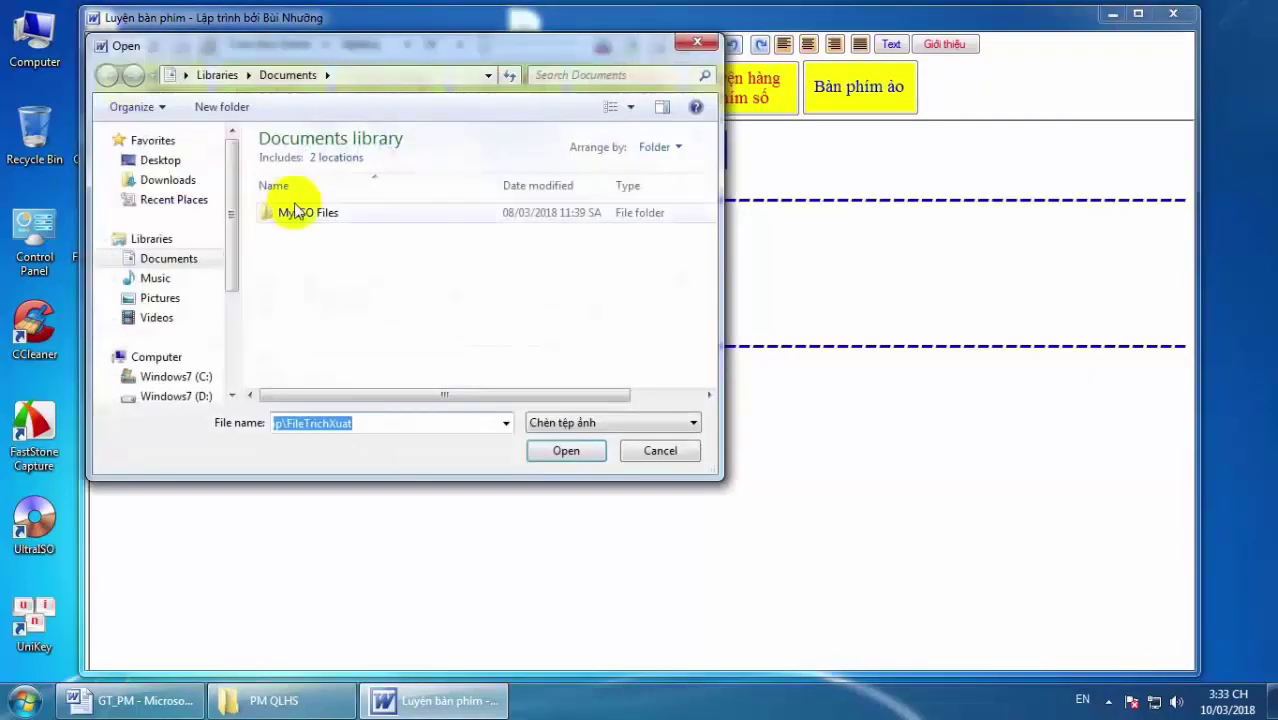
left_click_drag(236, 257, 236, 337)
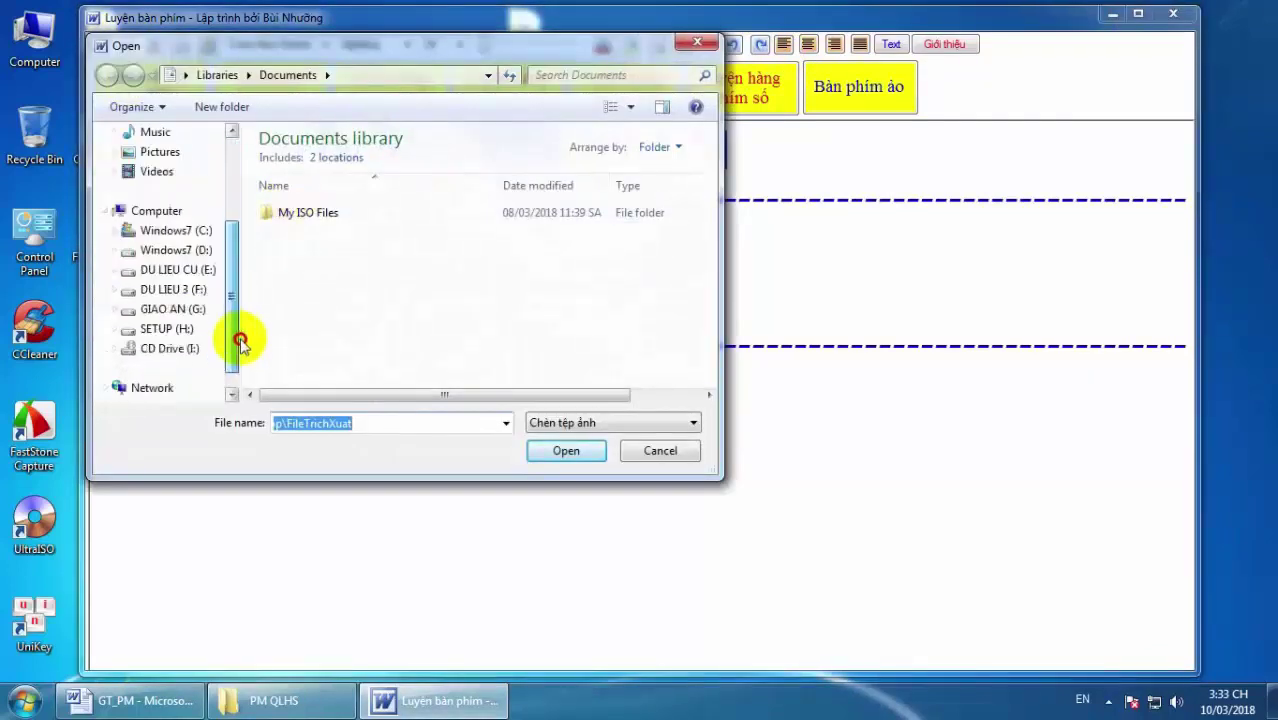
left_click(173, 271)
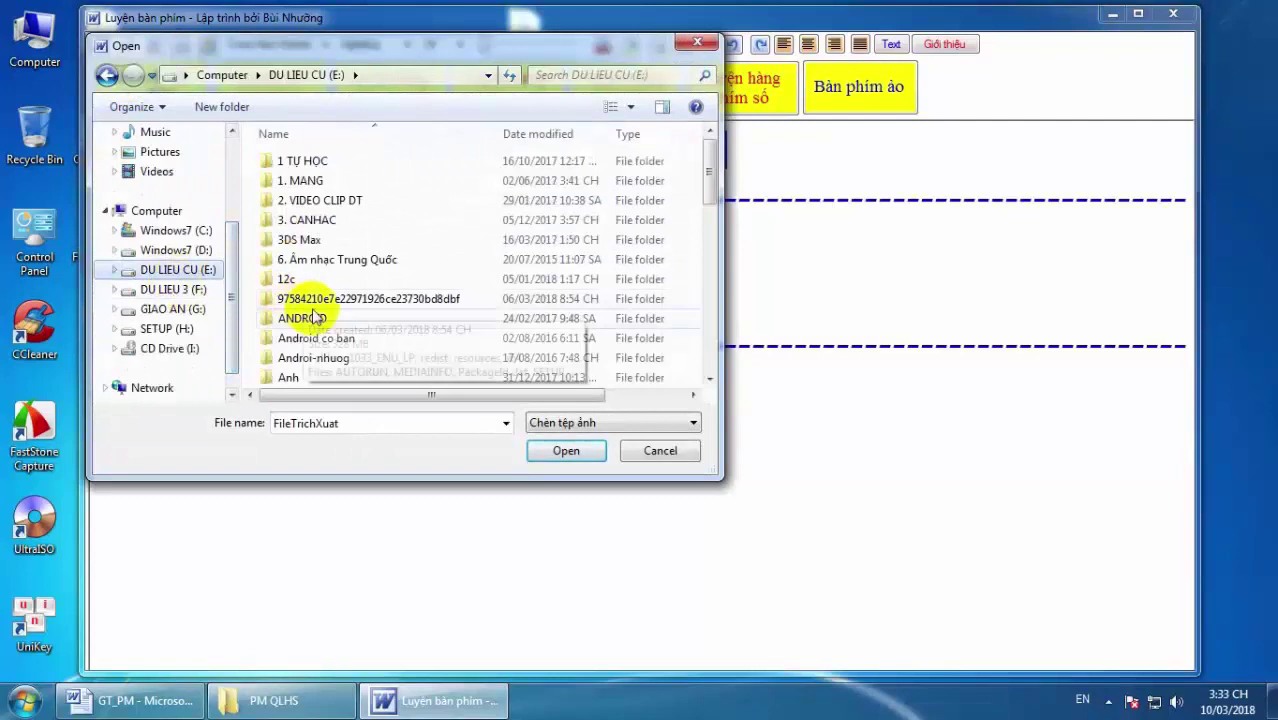
left_click(362, 317)
scroll(362, 317, "down", 1)
scroll(362, 317, "down", 2)
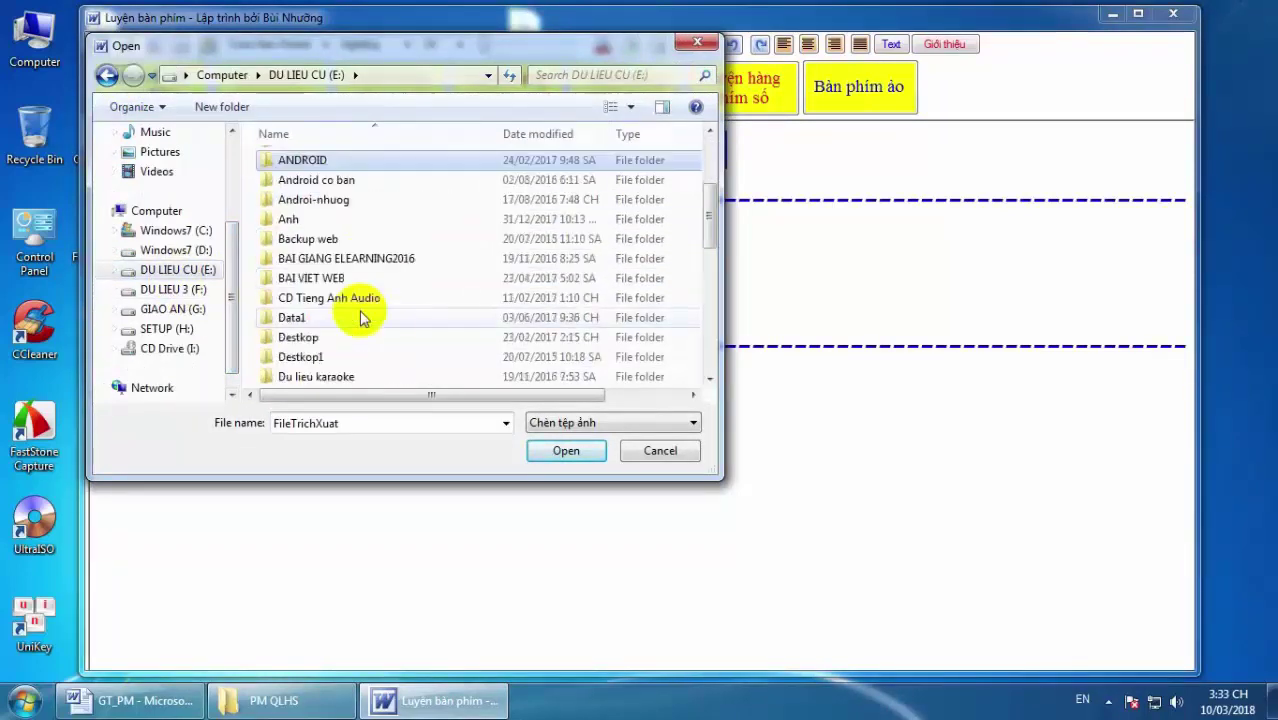
scroll(362, 317, "down", 1)
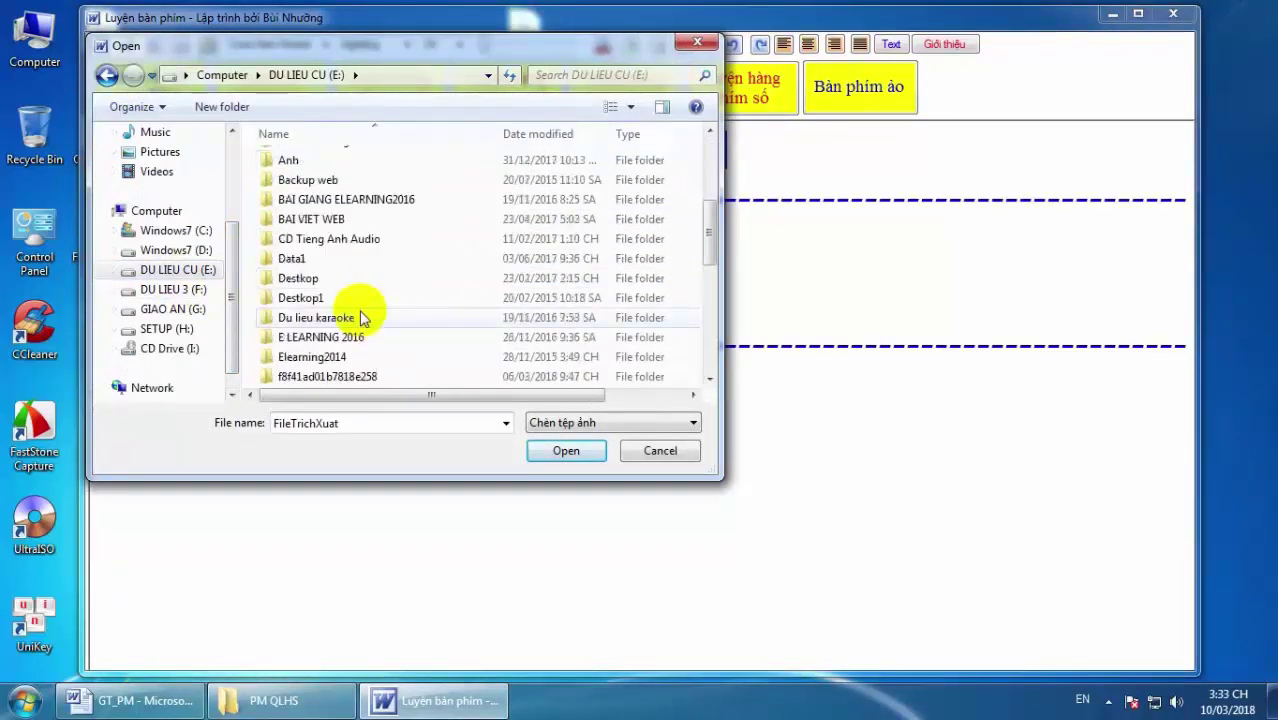
double_click(333, 259)
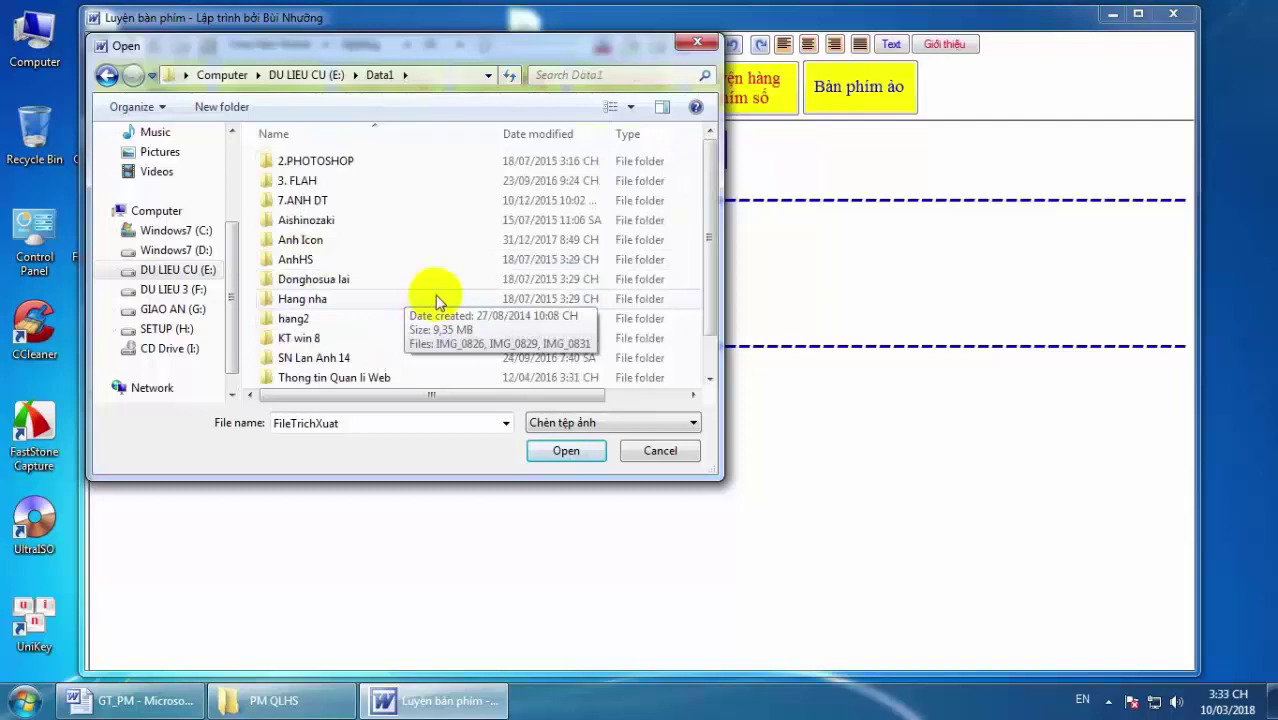
scroll(435, 295, "down", 1)
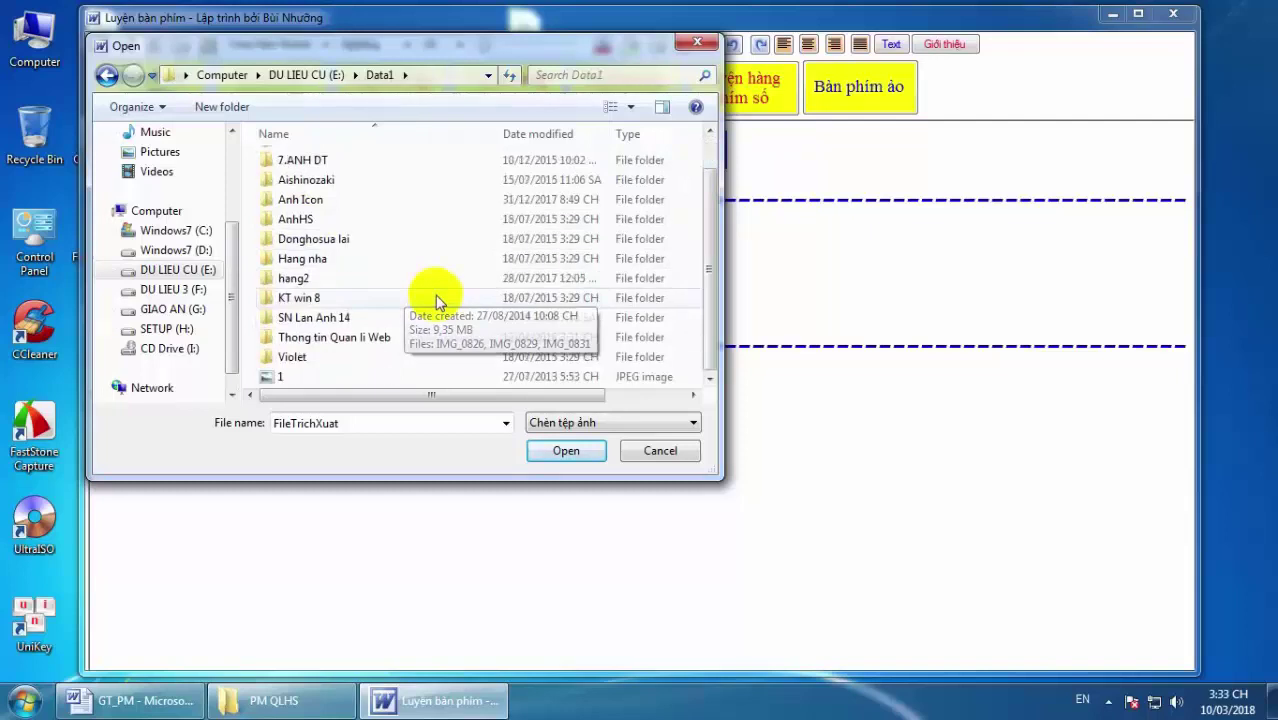
left_click(278, 377)
left_click(548, 455)
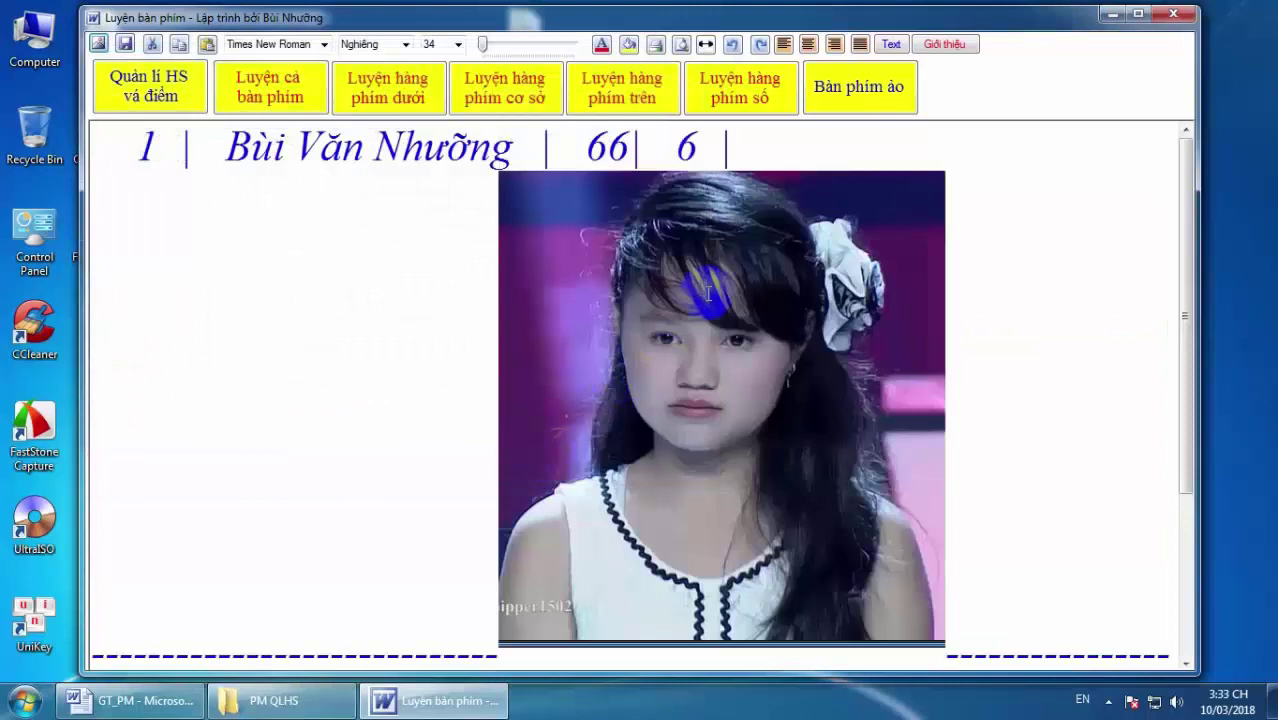
Try left, right and justify alignment on the photo, ending right-aligned.
left_click(708, 293)
scroll(1018, 288, "down", 5)
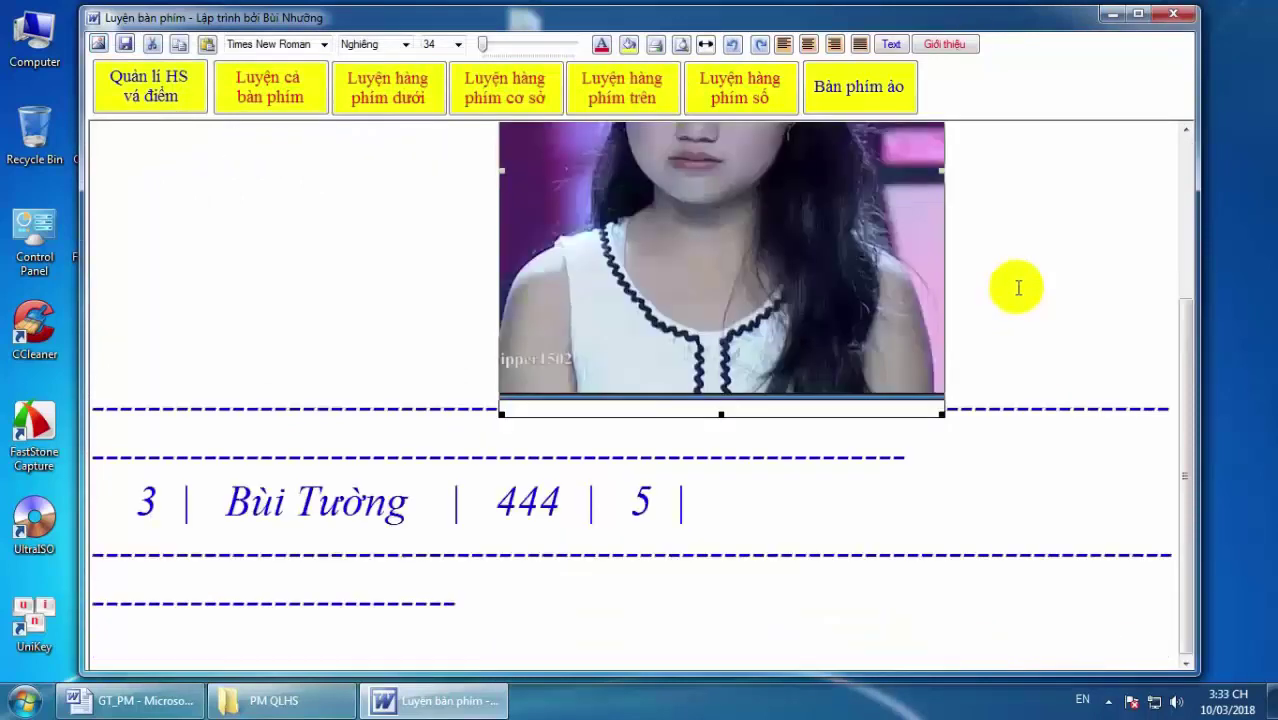
scroll(927, 257, "up", 5)
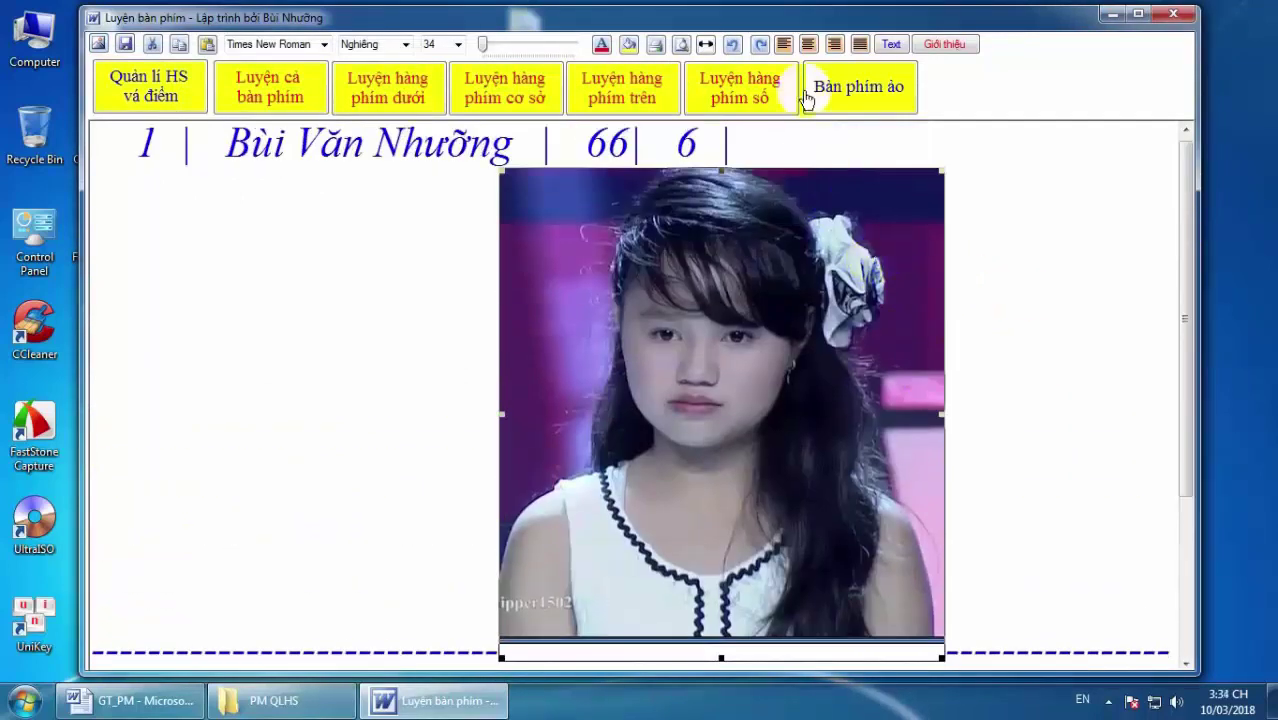
left_click(786, 46)
left_click(770, 228)
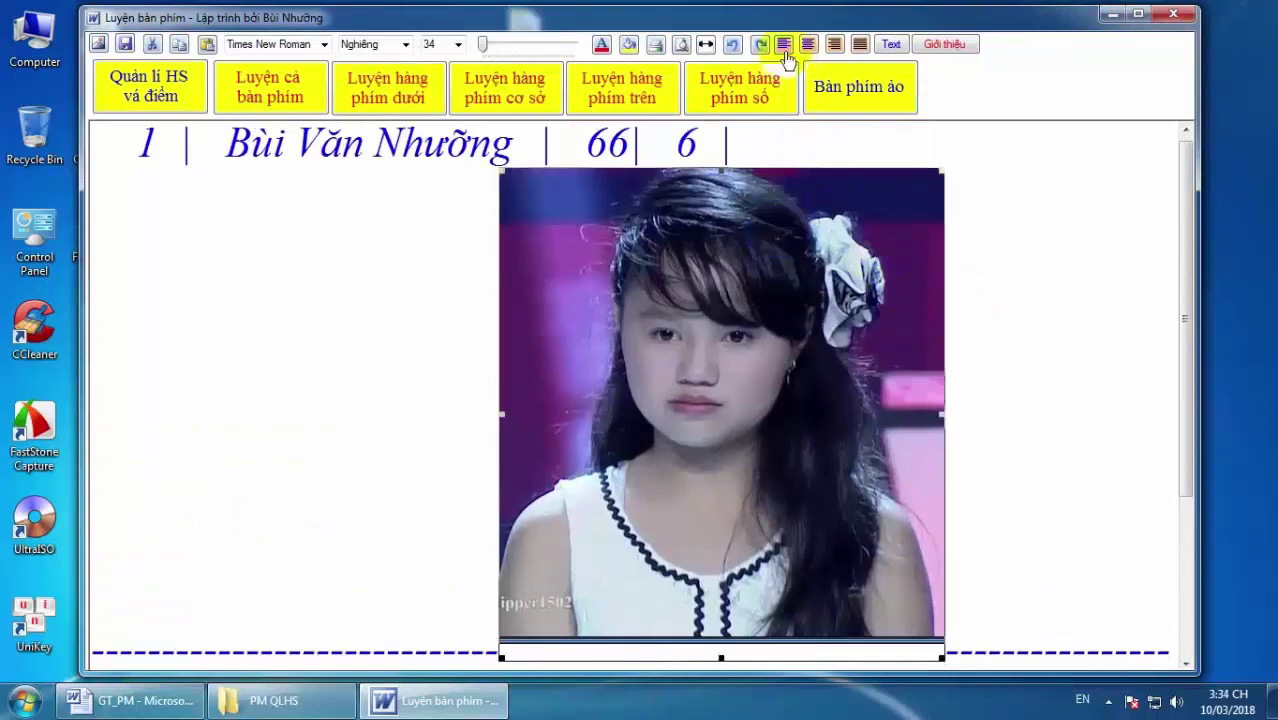
left_click(835, 46)
left_click(860, 46)
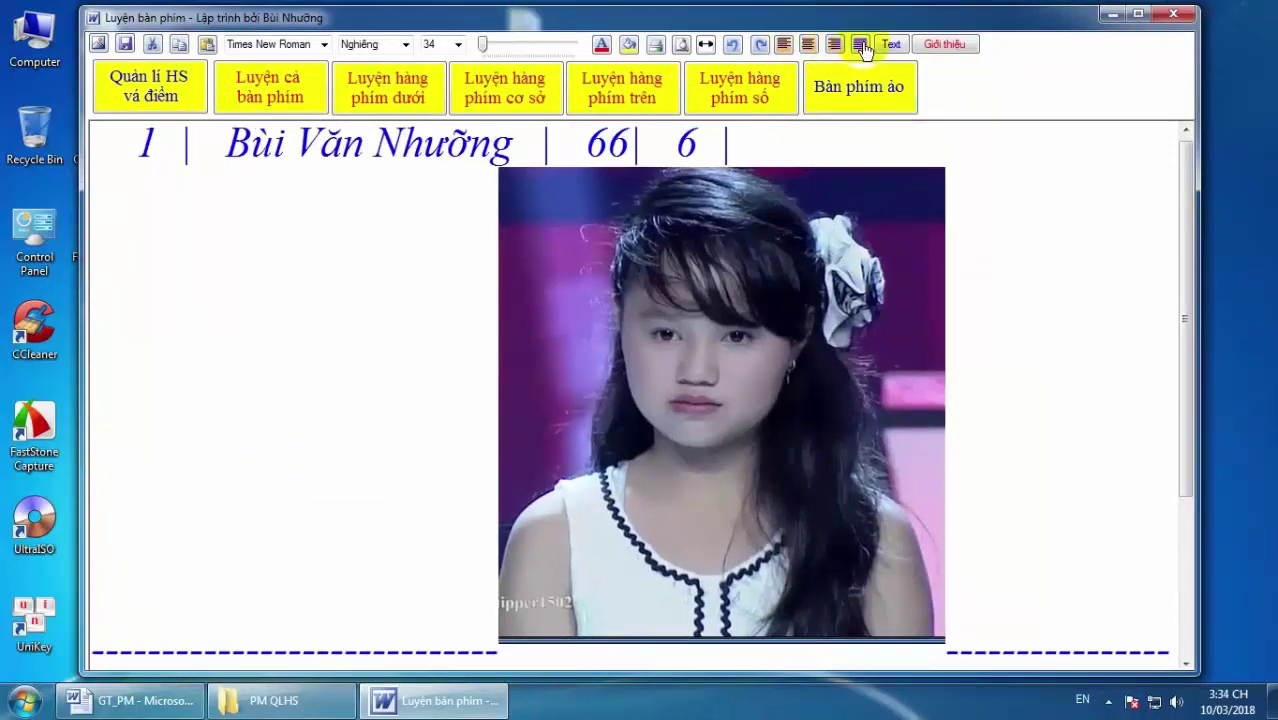
left_click(836, 45)
left_click(807, 357)
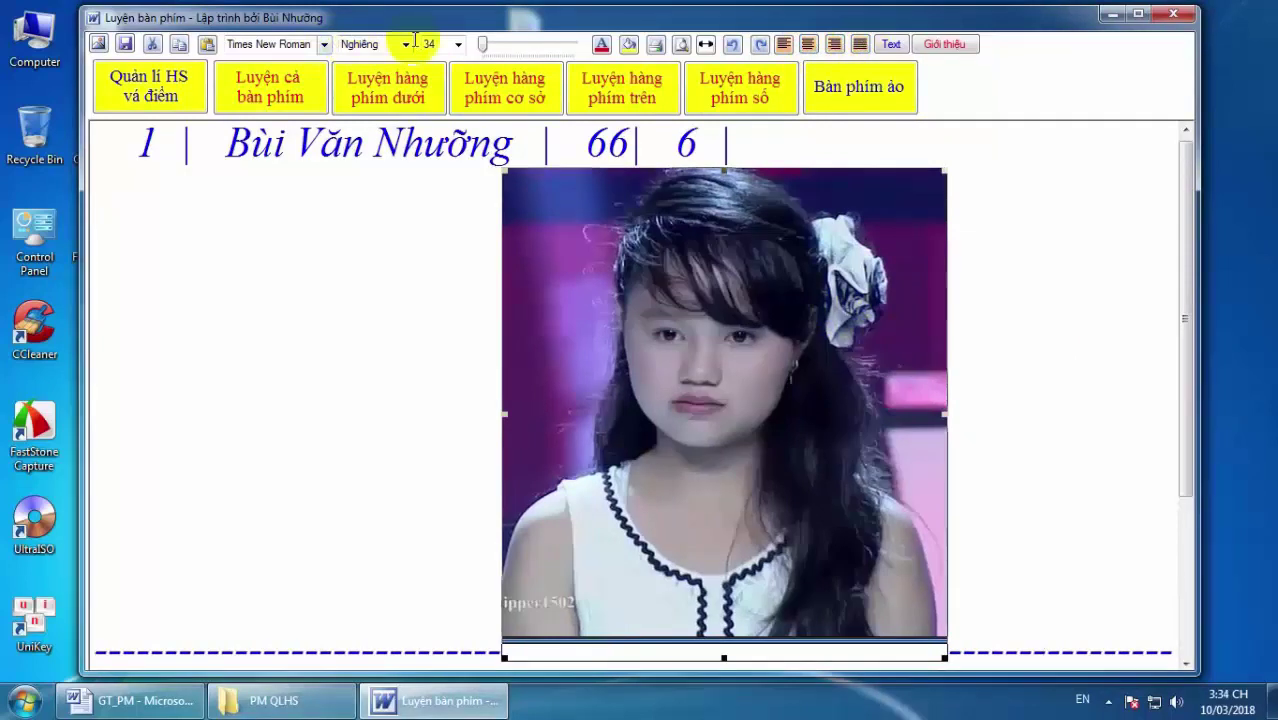
Save the document as 'demo' on the Desktop and close the typing tutor.
left_click(126, 46)
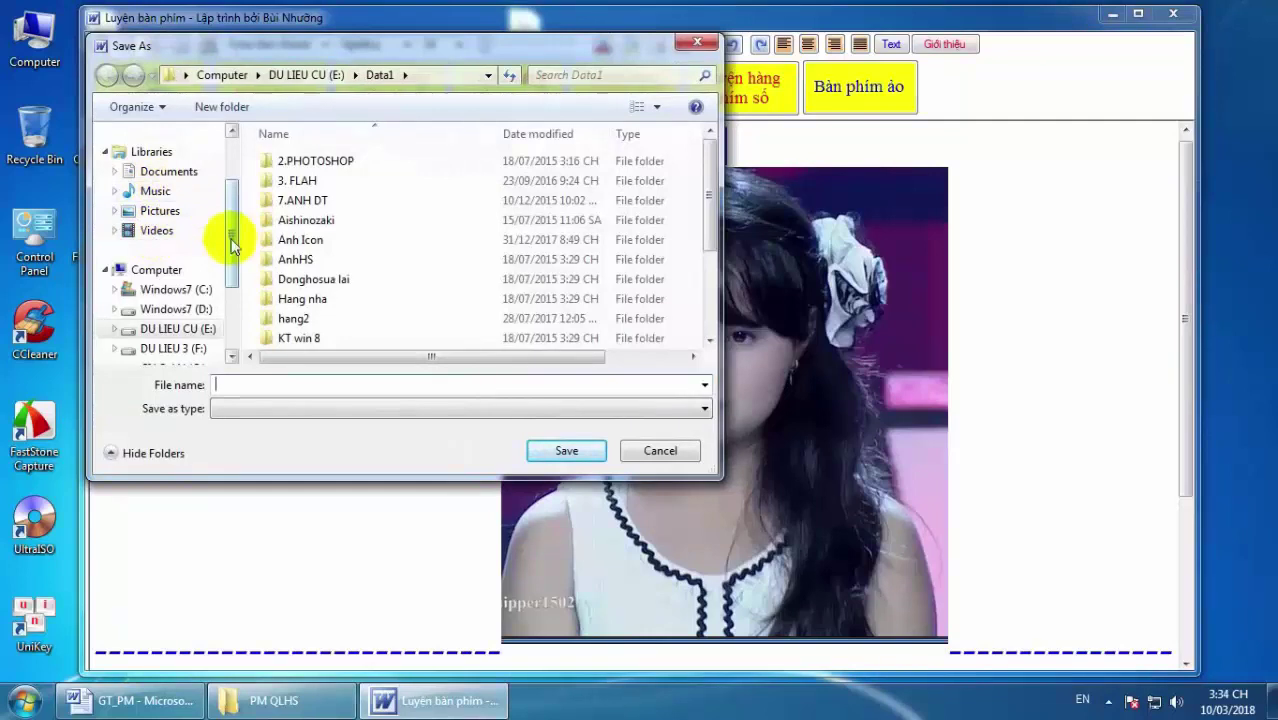
left_click_drag(229, 242, 233, 177)
left_click(160, 161)
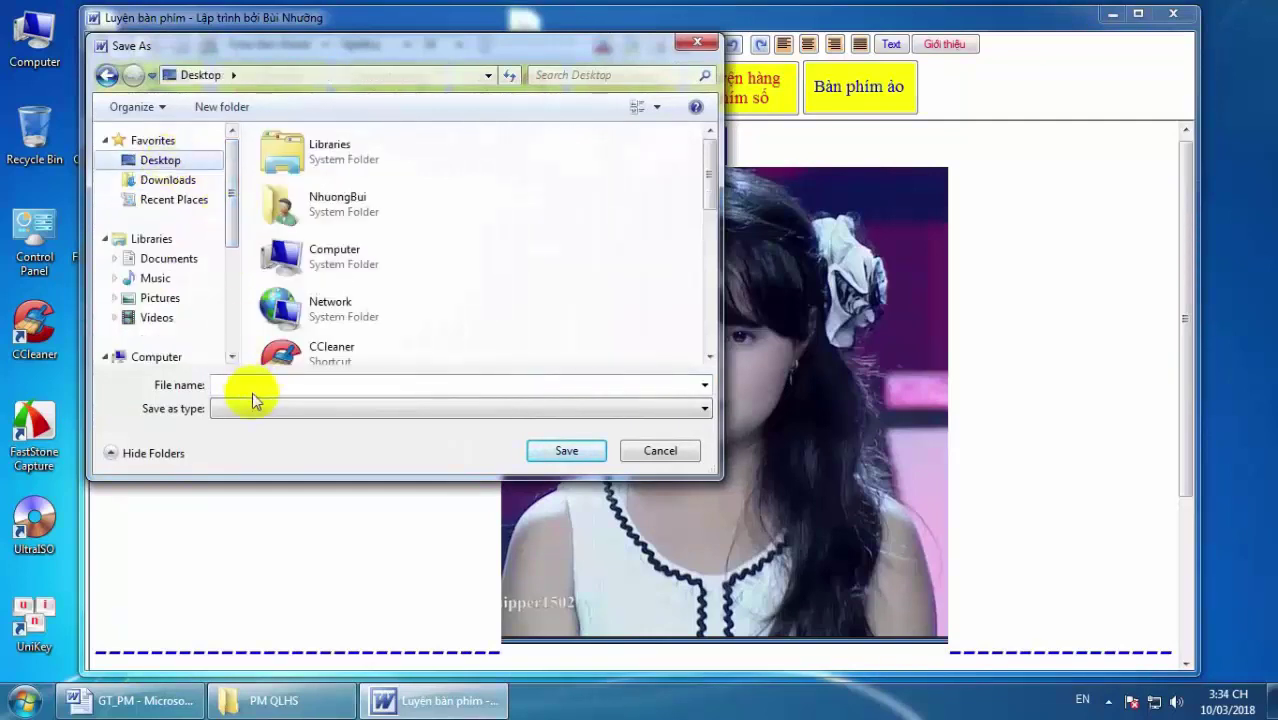
type("demo")
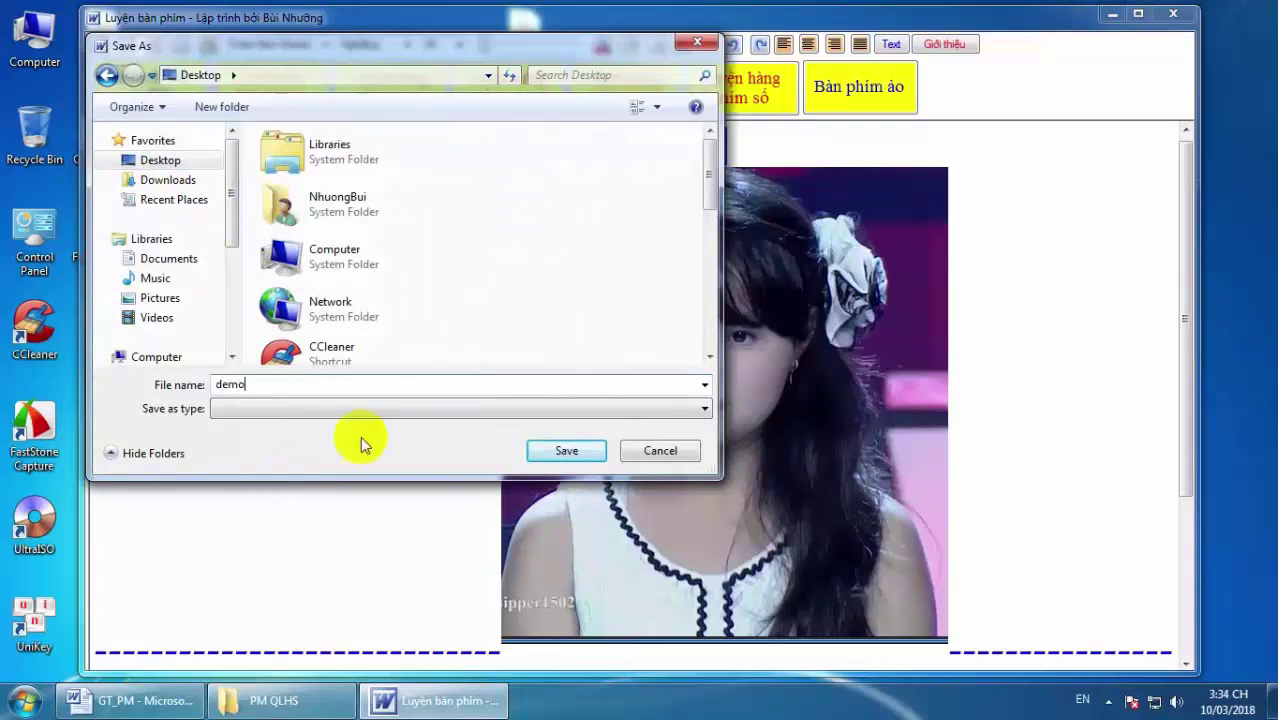
left_click(564, 451)
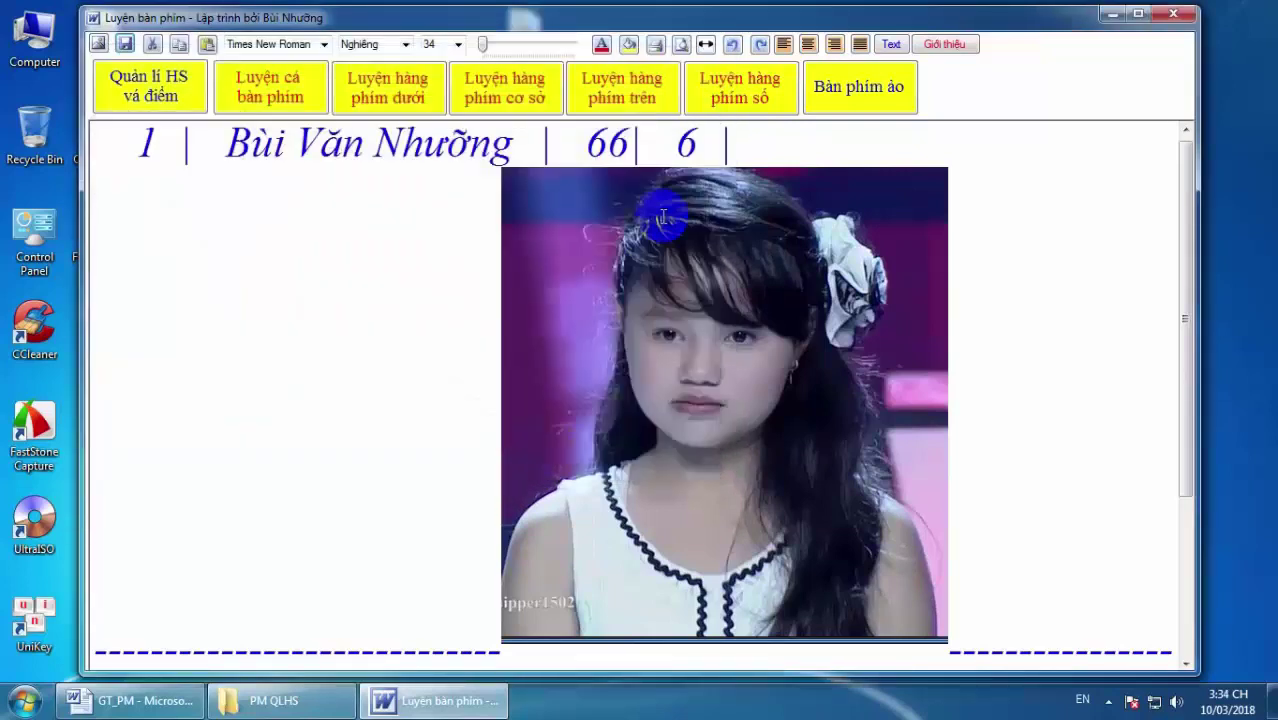
left_click(1174, 16)
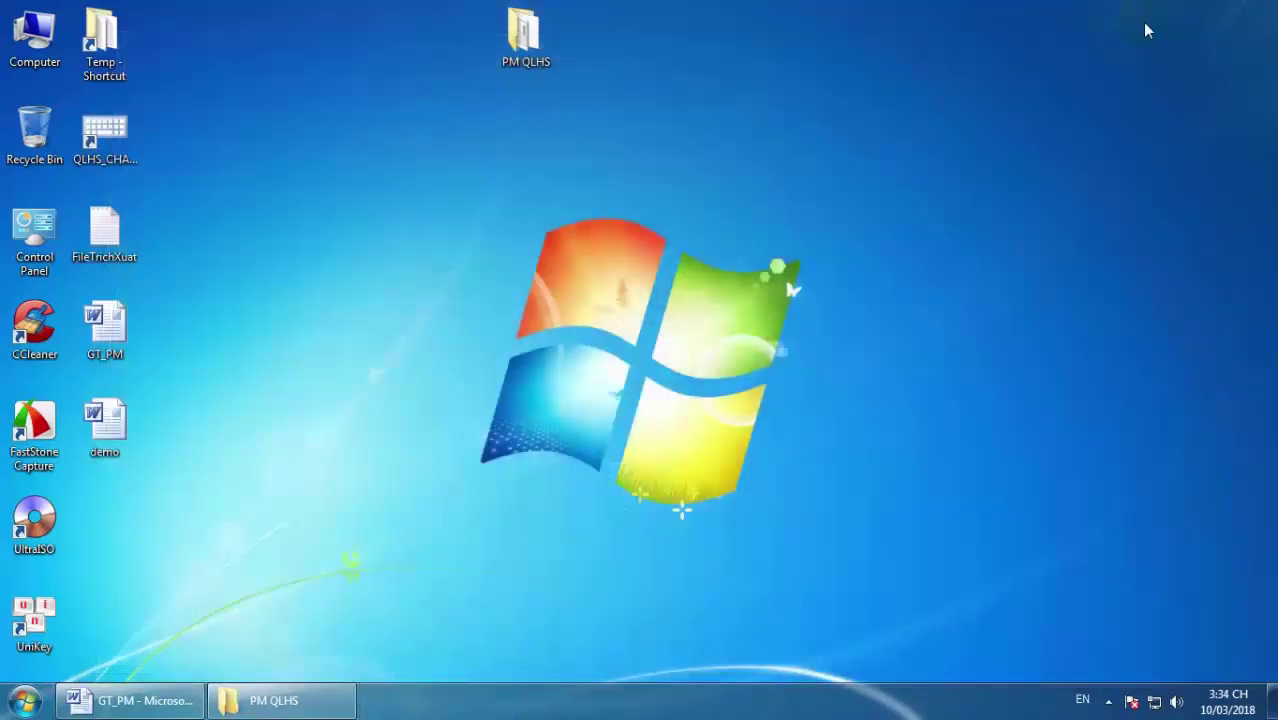
Open demo in Word, switch to Print Layout, and delete the first score row.
double_click(105, 422)
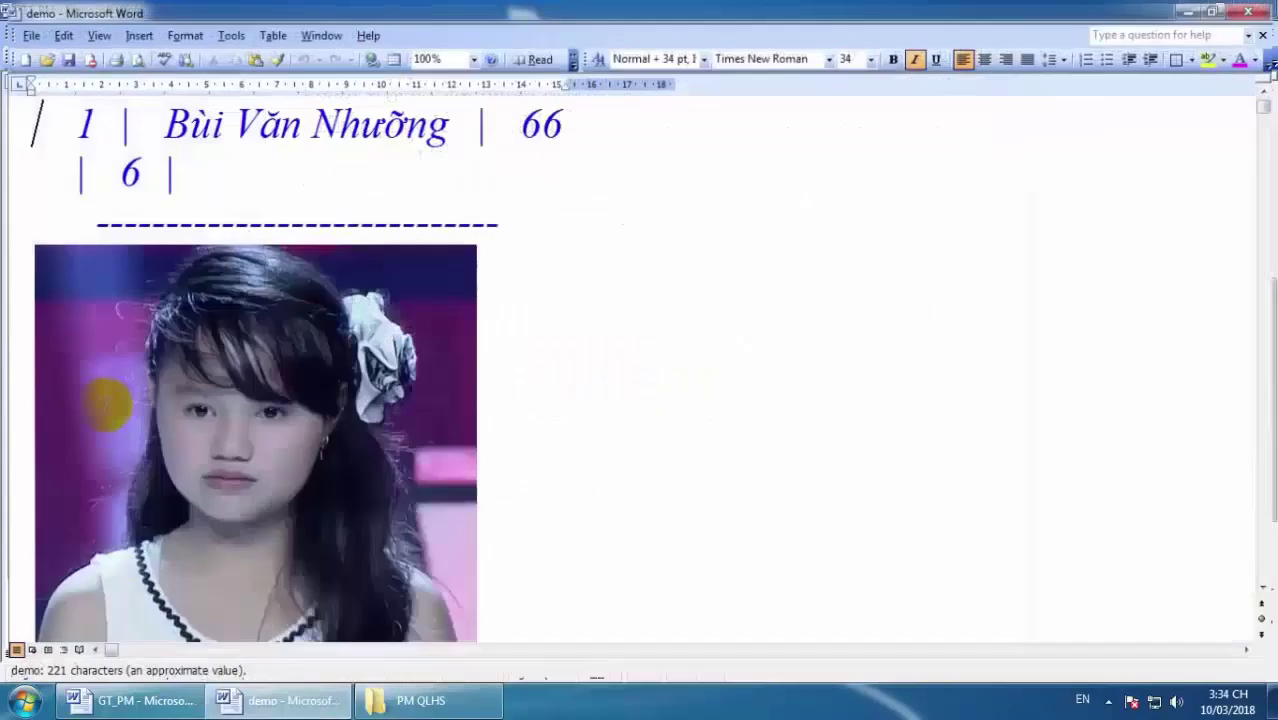
left_click(41, 653)
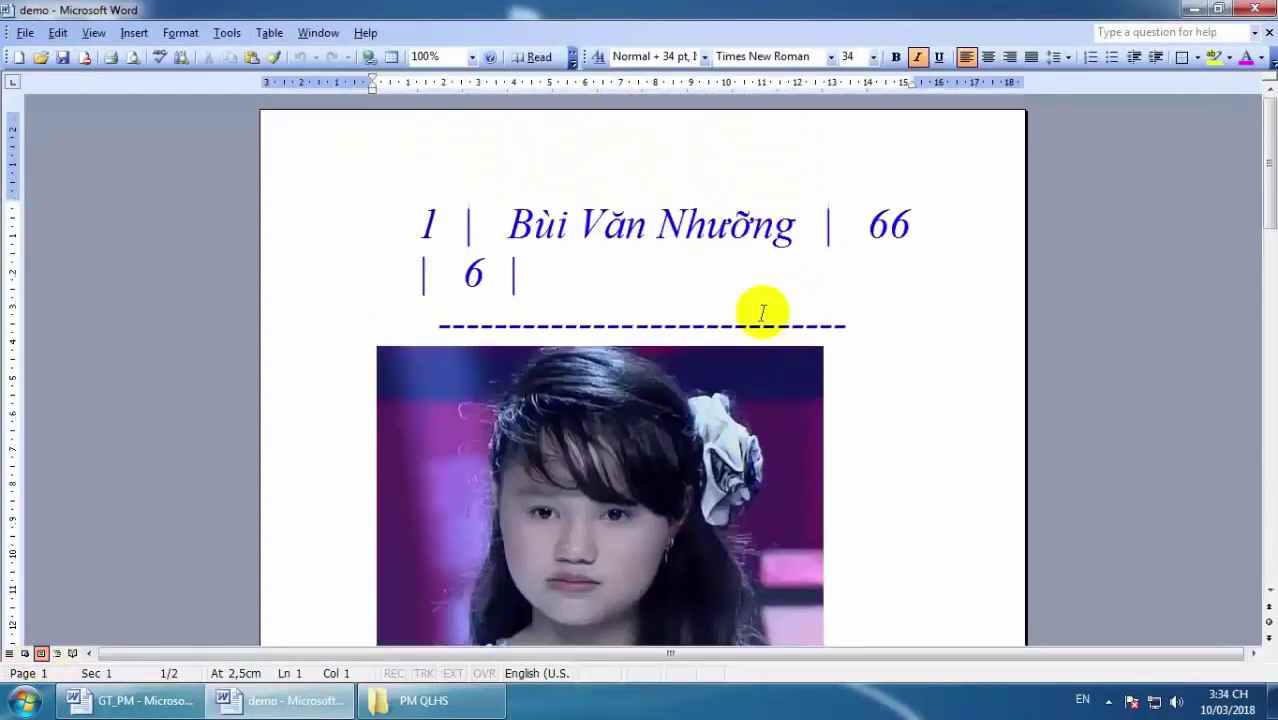
left_click_drag(385, 212, 856, 294)
left_click(827, 277)
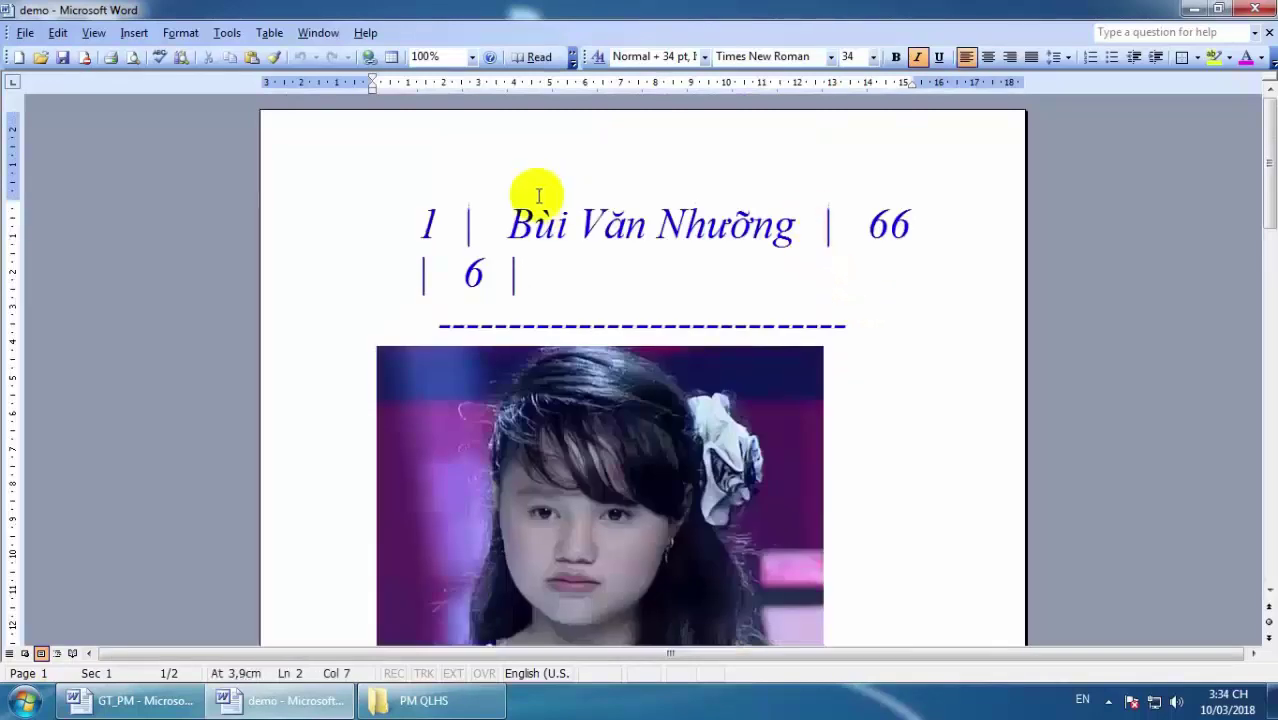
left_click_drag(431, 191, 555, 252)
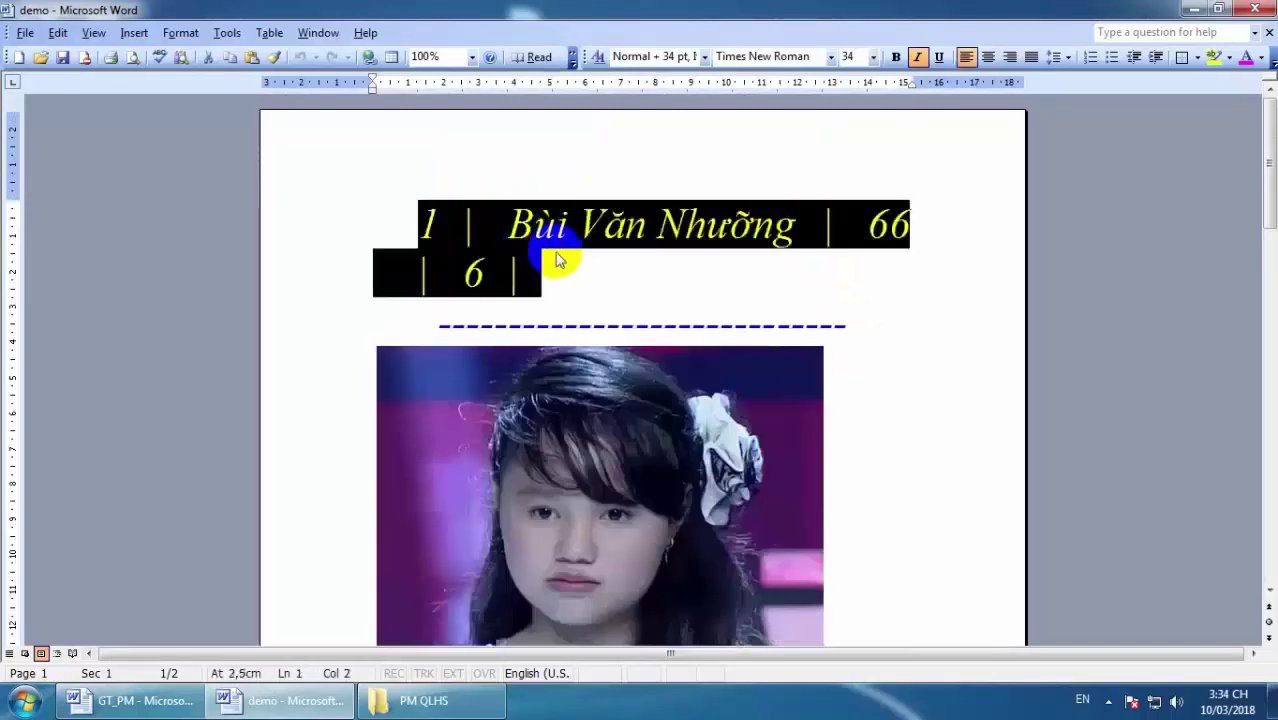
key("Delete")
Delete the dashed line under the removed row and check the remaining rows and photo.
left_click_drag(440, 265, 855, 262)
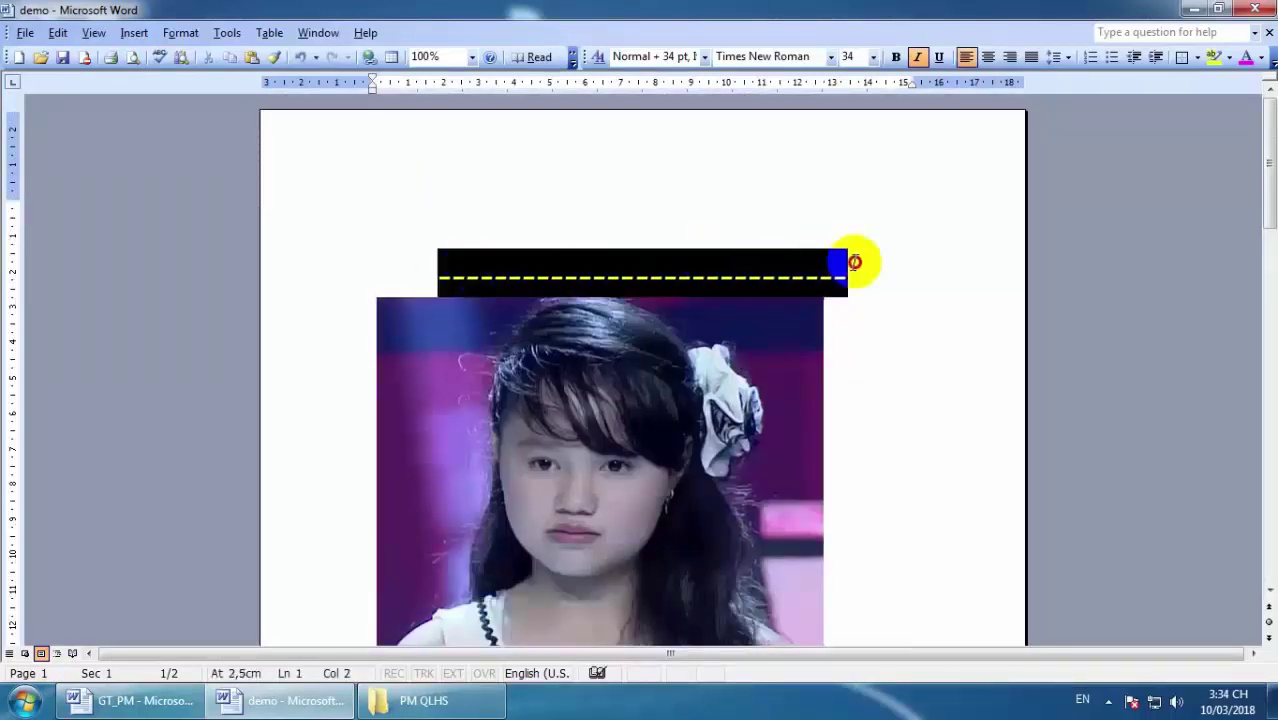
key("Delete")
scroll(857, 260, "down", 10)
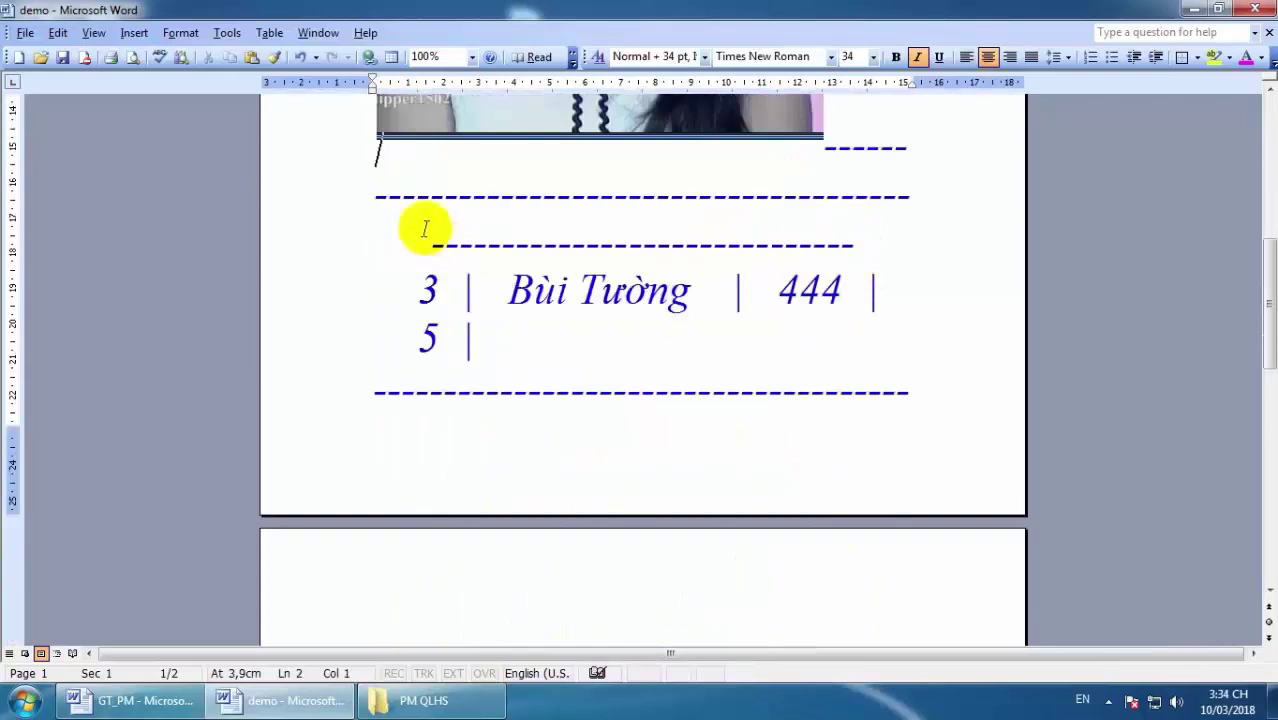
left_click_drag(425, 229, 827, 425)
key("Right")
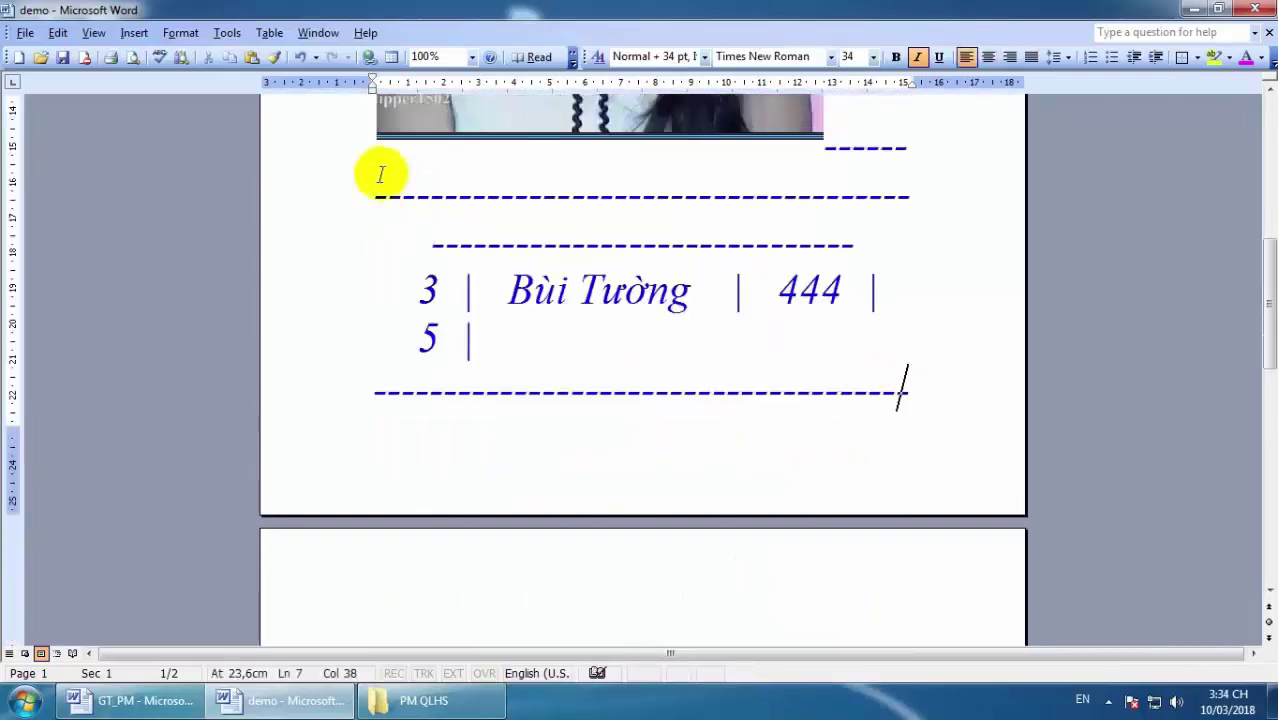
left_click_drag(380, 175, 842, 391)
left_click(973, 288)
left_click_drag(679, 257, 869, 342)
left_click(963, 328)
scroll(915, 265, "up", 10)
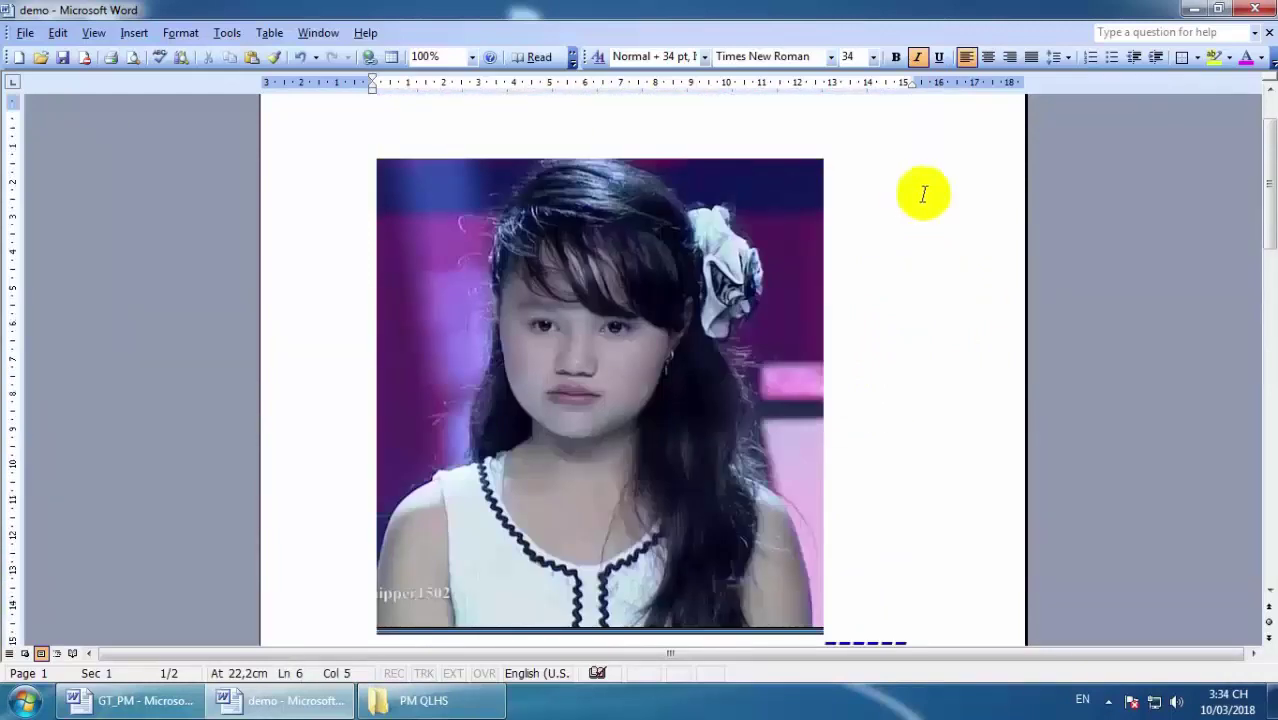
Close the demo document in Word, saving the changes.
left_click(1258, 10)
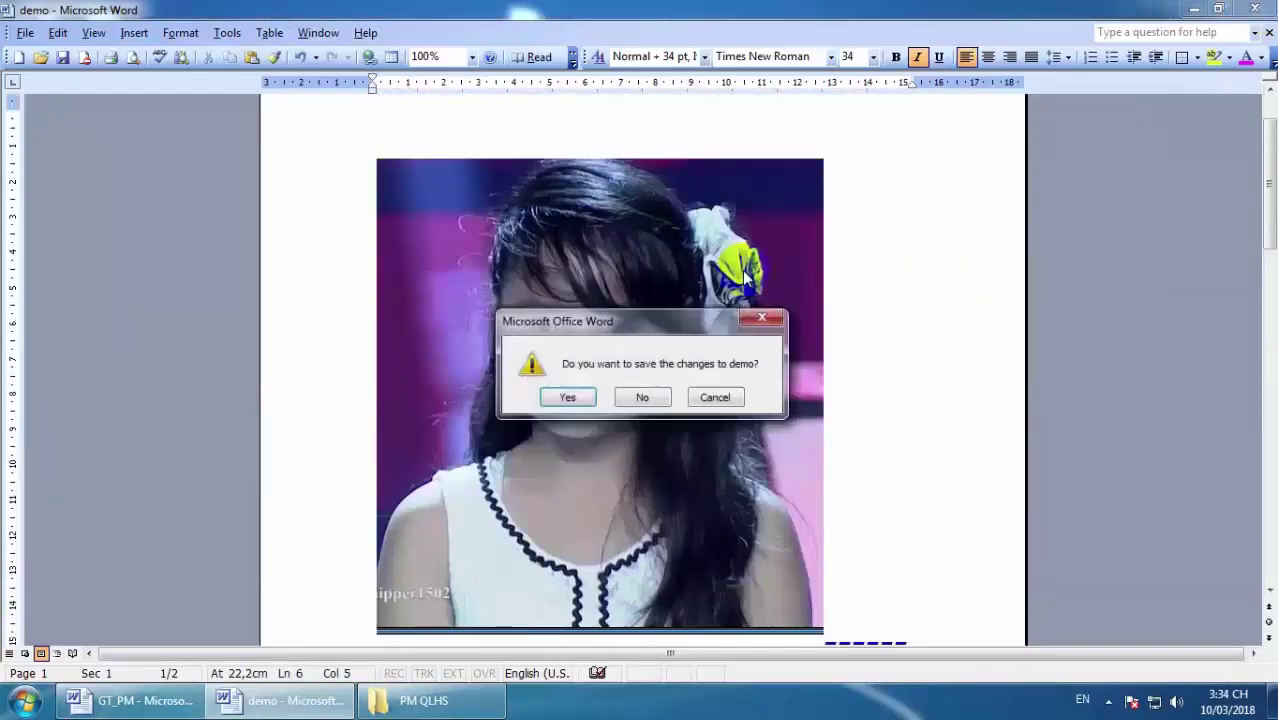
left_click(570, 393)
scroll(758, 378, "down", 2)
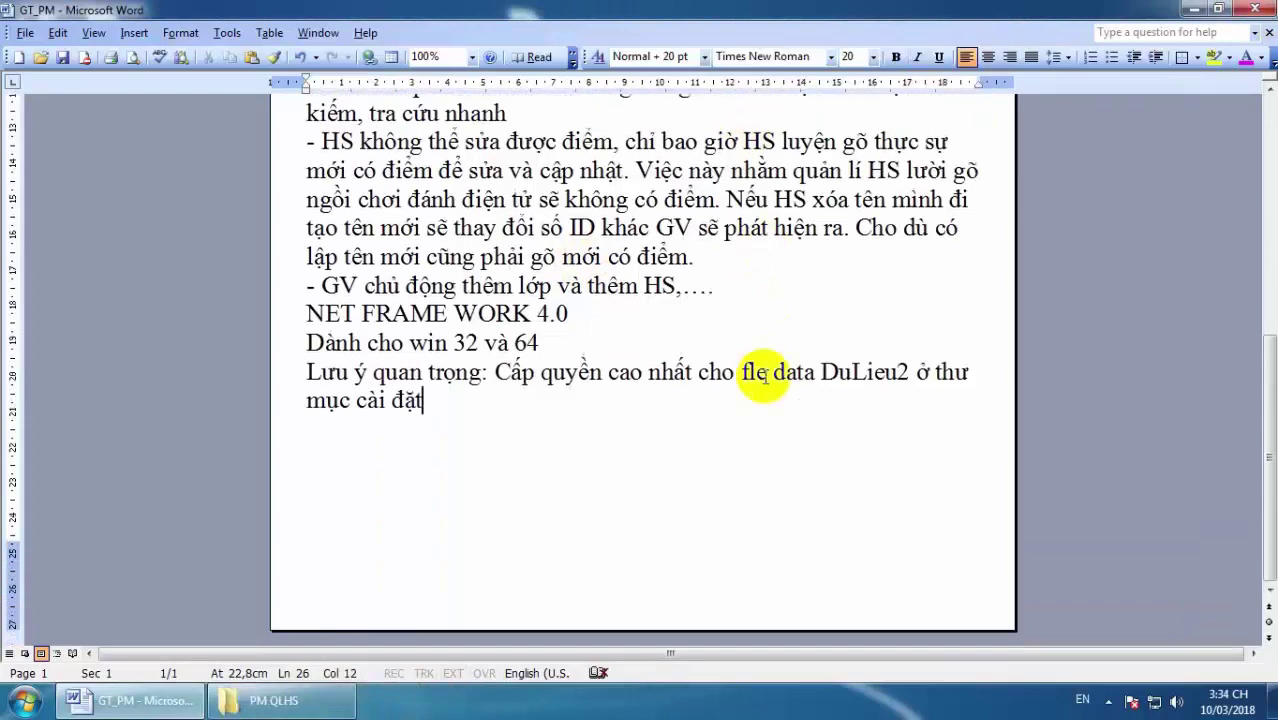
Close the GT_PM document and the PM QLHS folder window, then show the hidden tray icons.
scroll(763, 376, "up", 3)
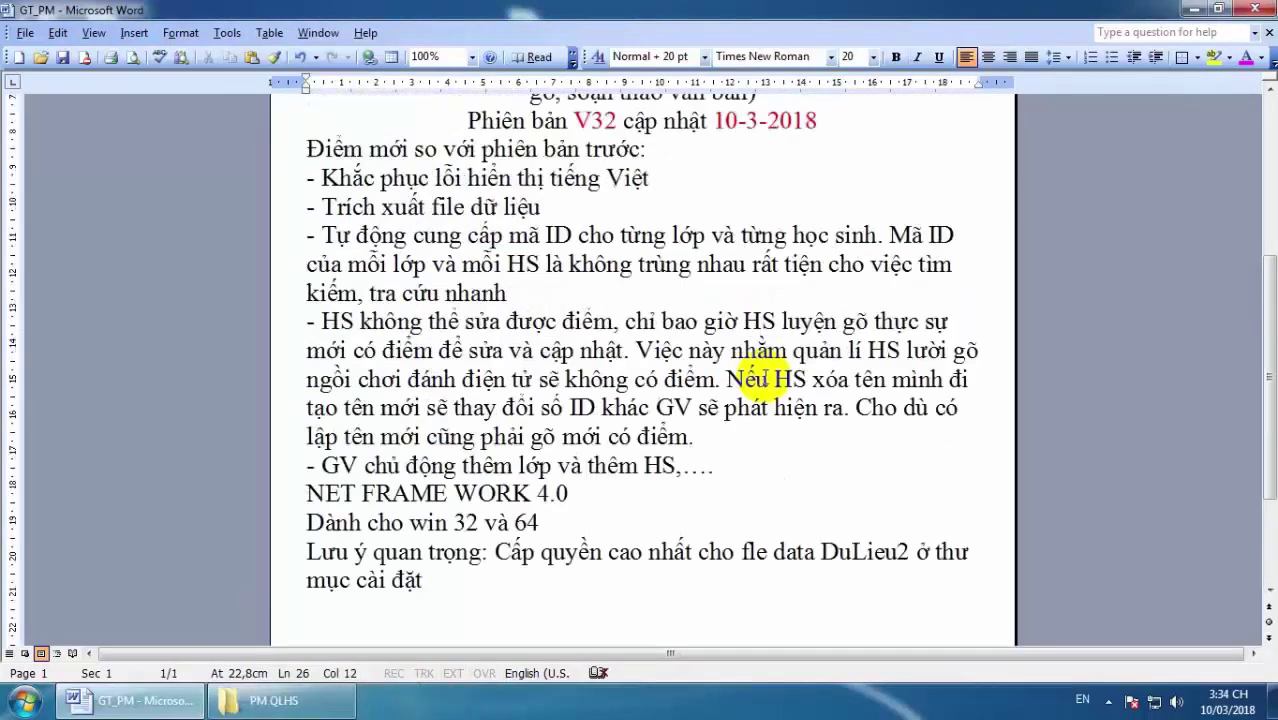
left_click(1258, 8)
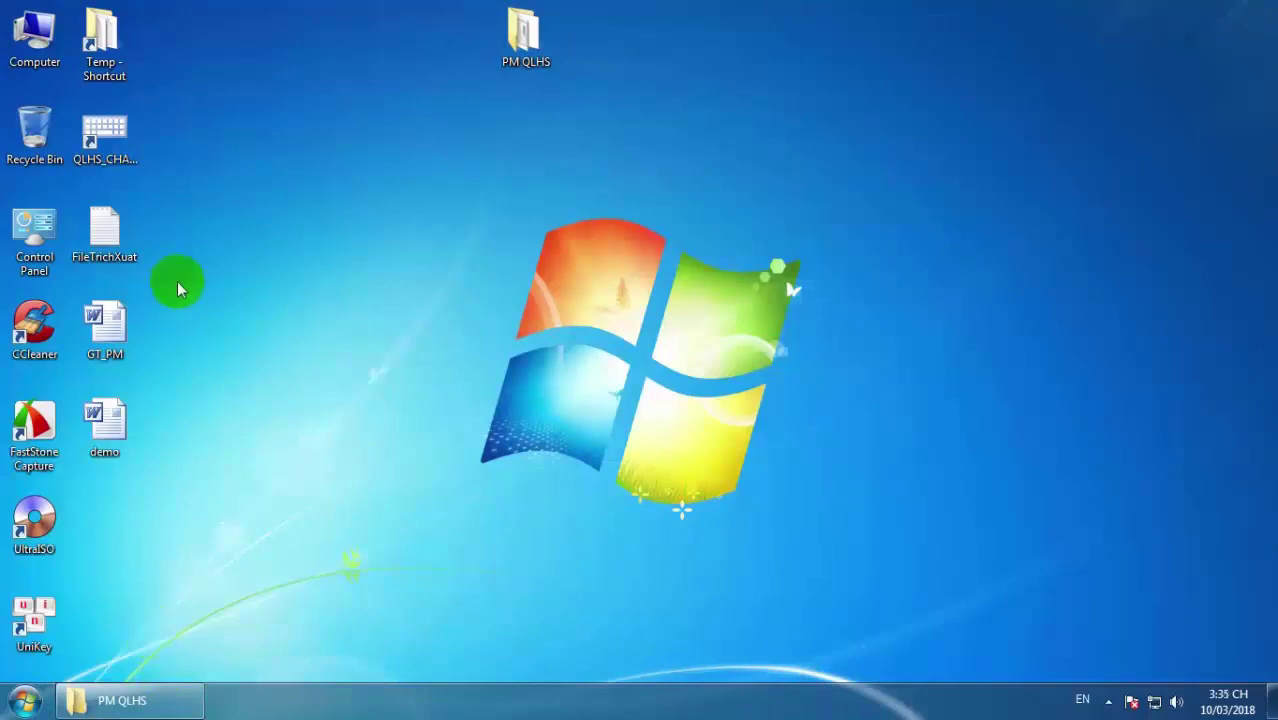
left_click(130, 698)
left_click(325, 210)
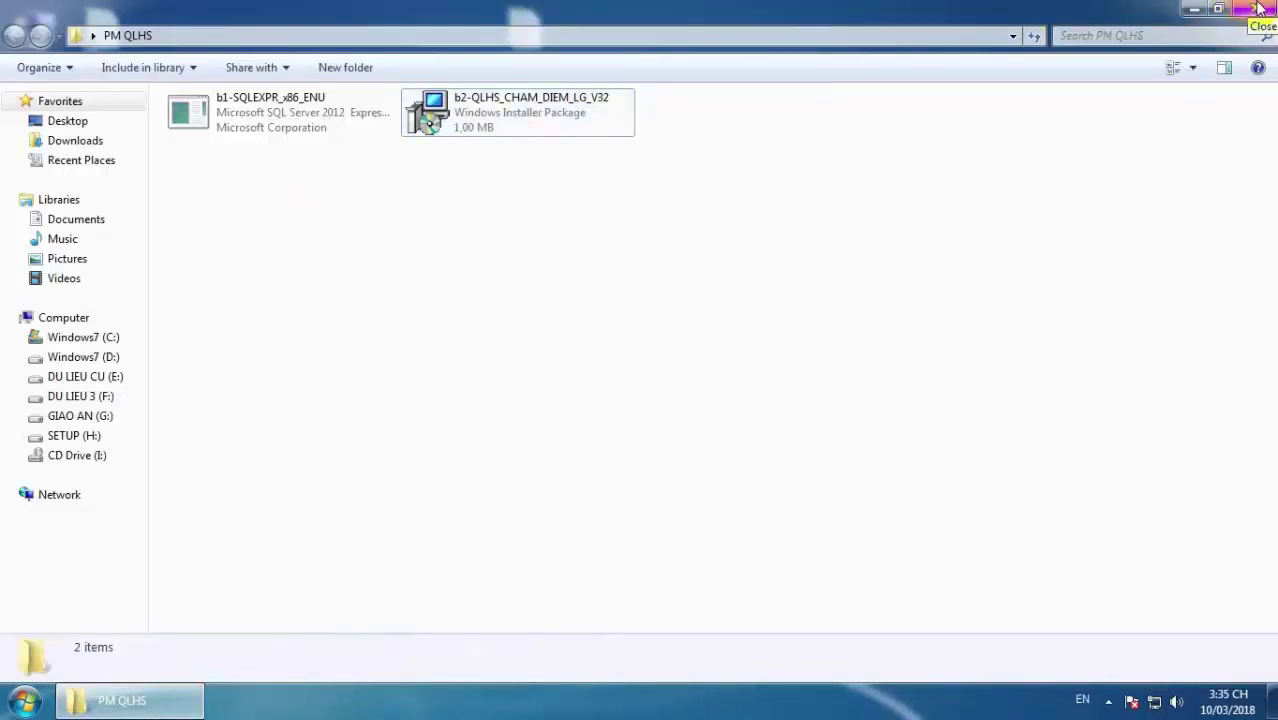
left_click(1260, 8)
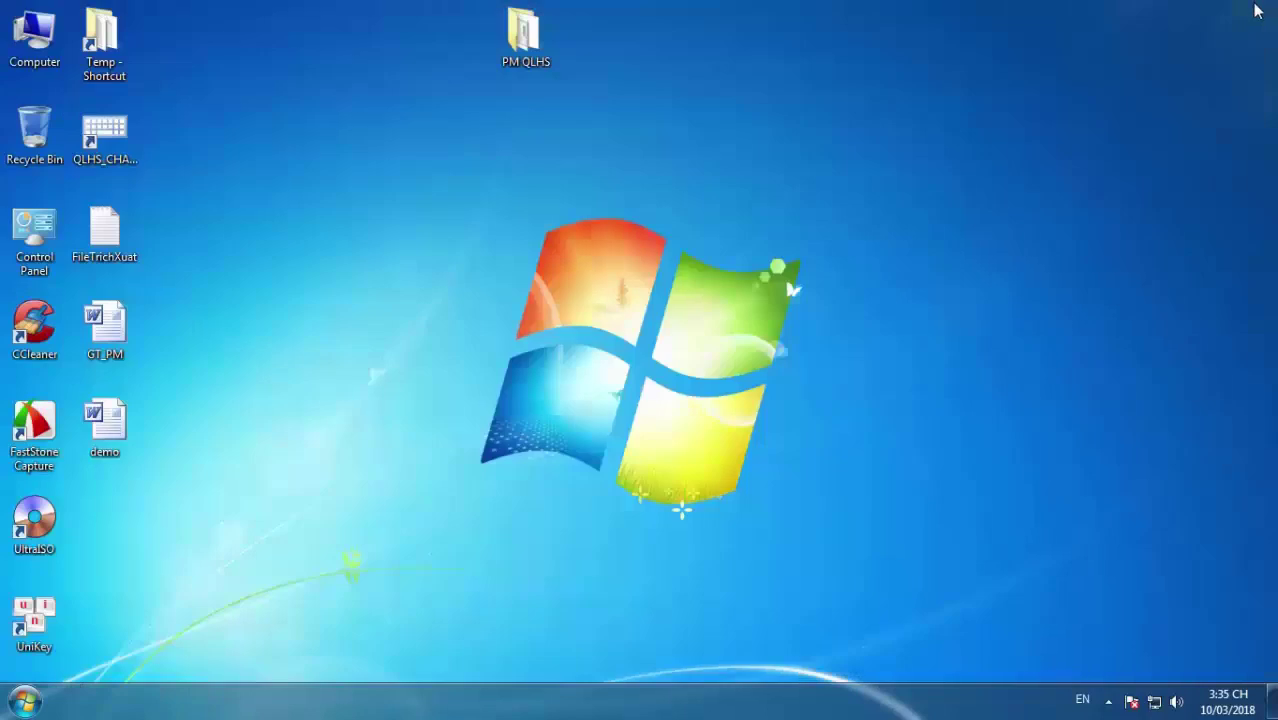
left_click(1108, 703)
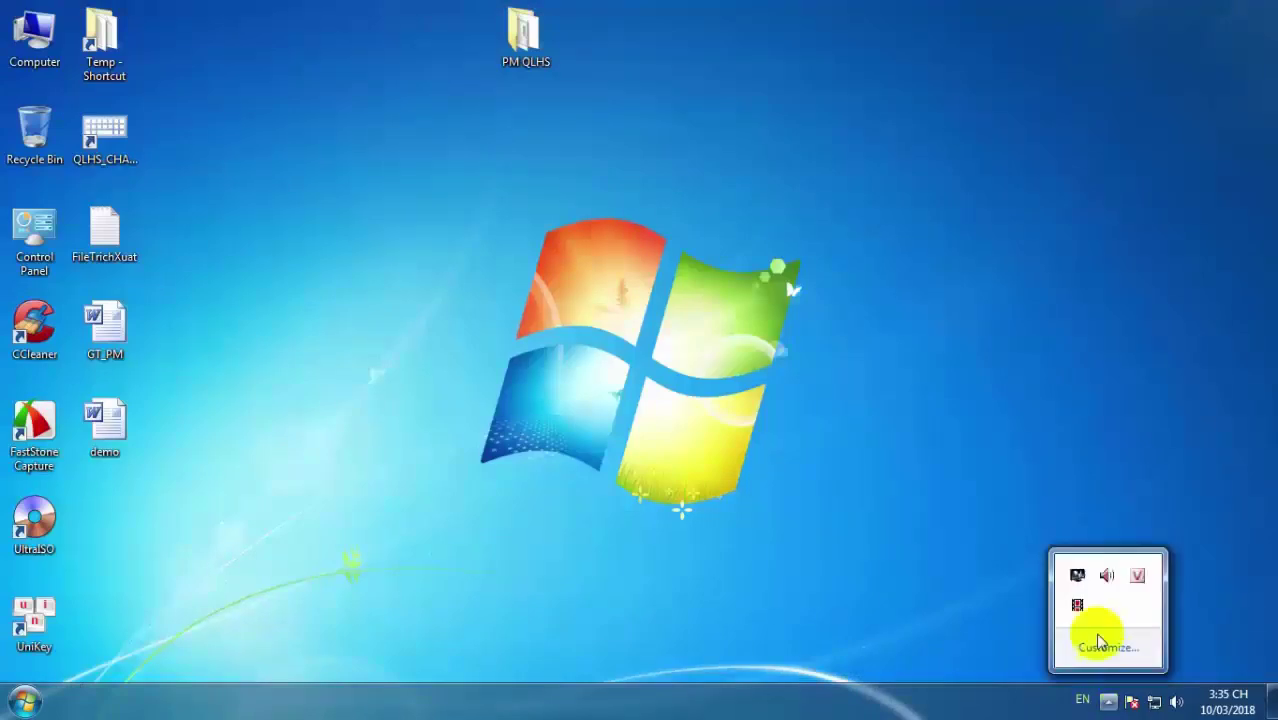